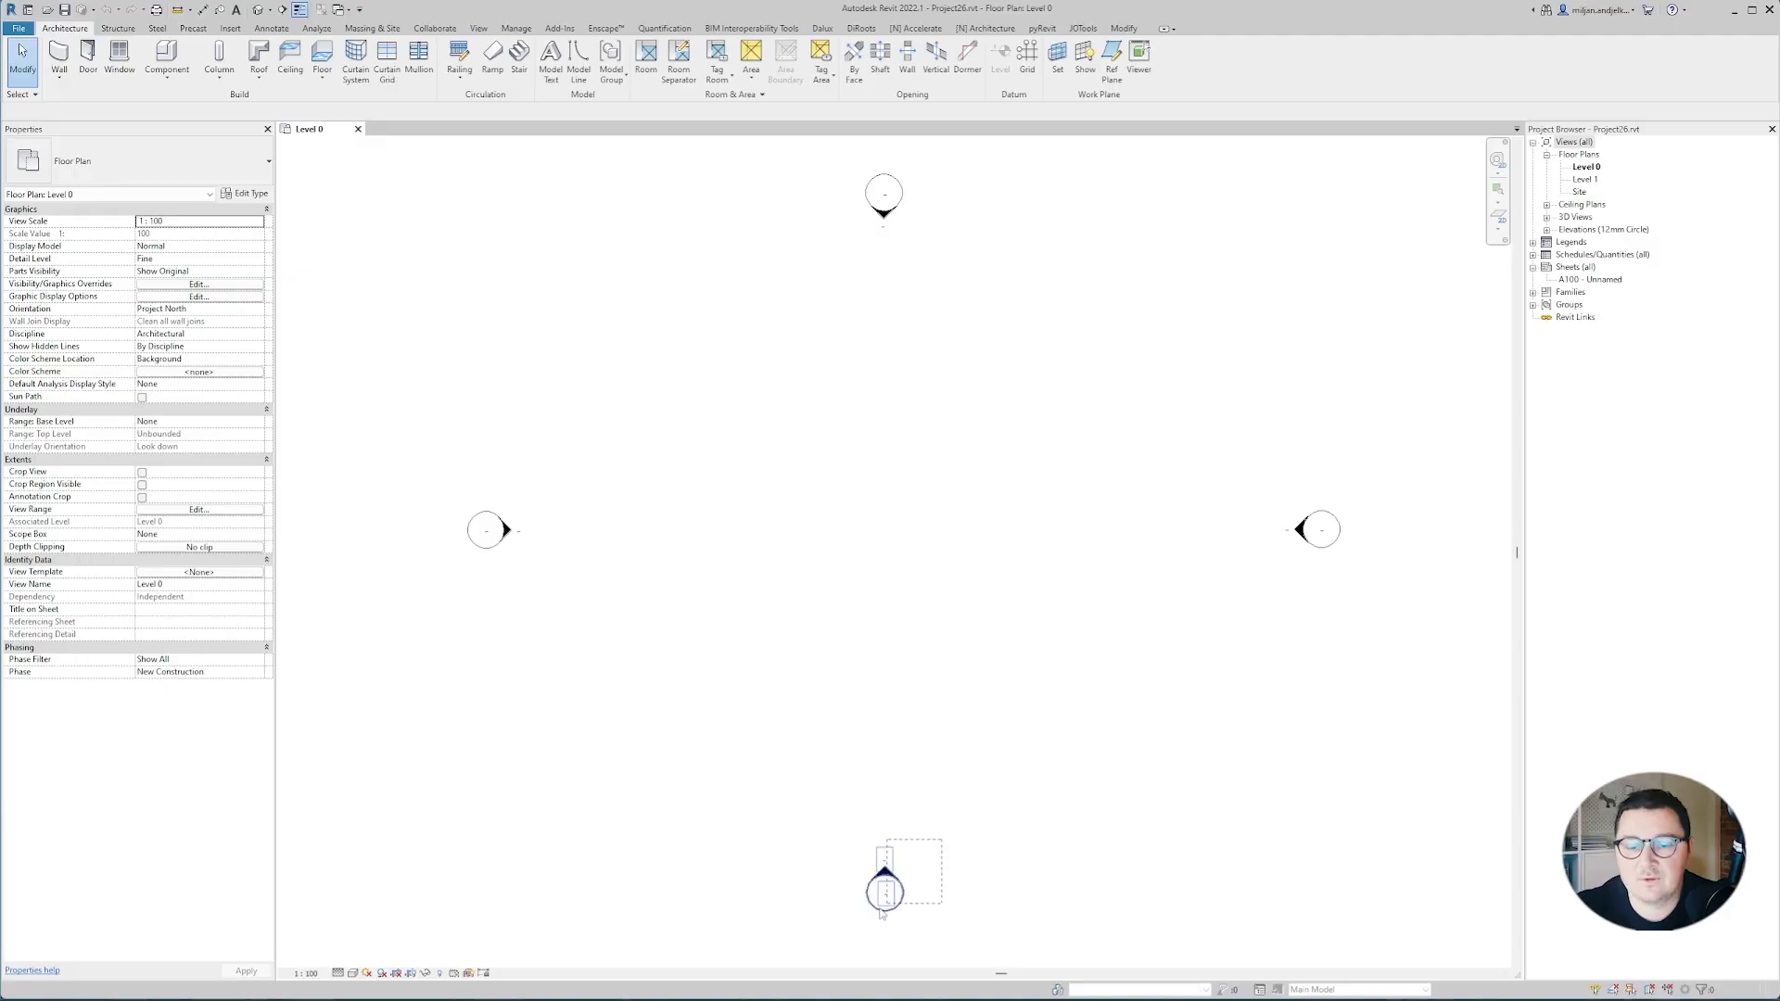
In the South elevation, set Level 1's height to 2500 and stretch the level lines outward at their head end.
left_click(885, 876)
right_click(886, 874)
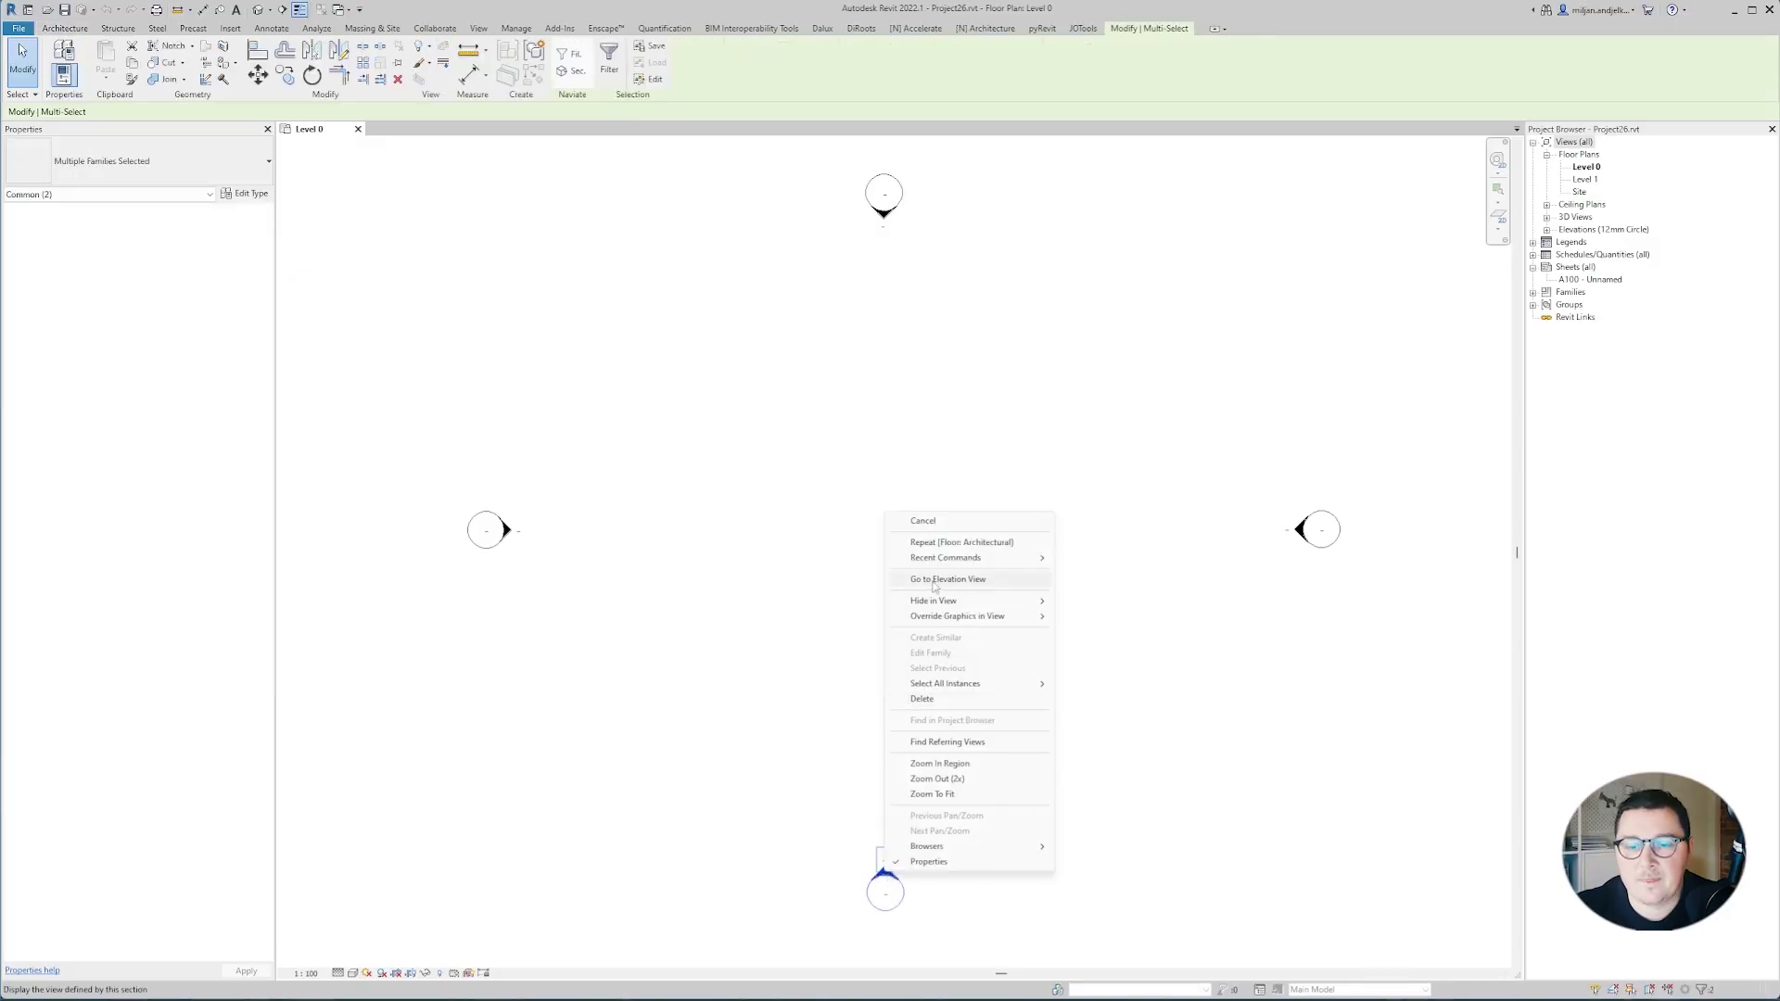
left_click(945, 579)
scroll(823, 370, "down", 1)
left_click(906, 297)
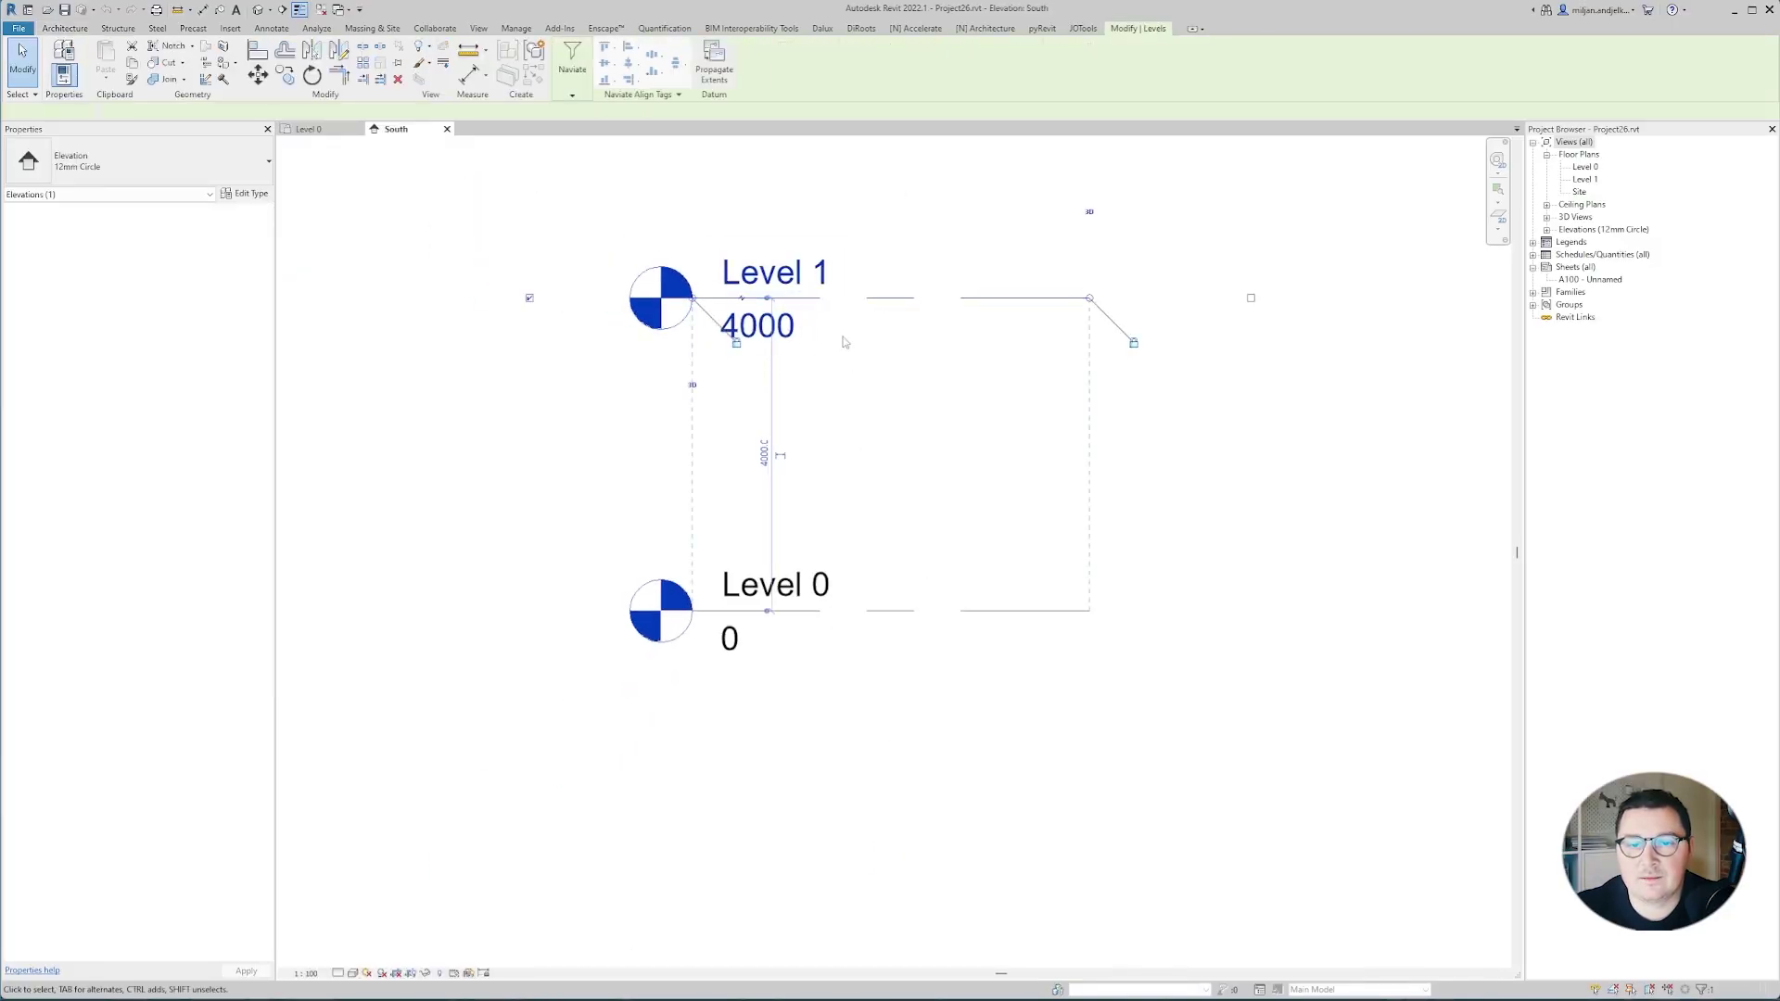
left_click(764, 454)
type("2500")
key("Return")
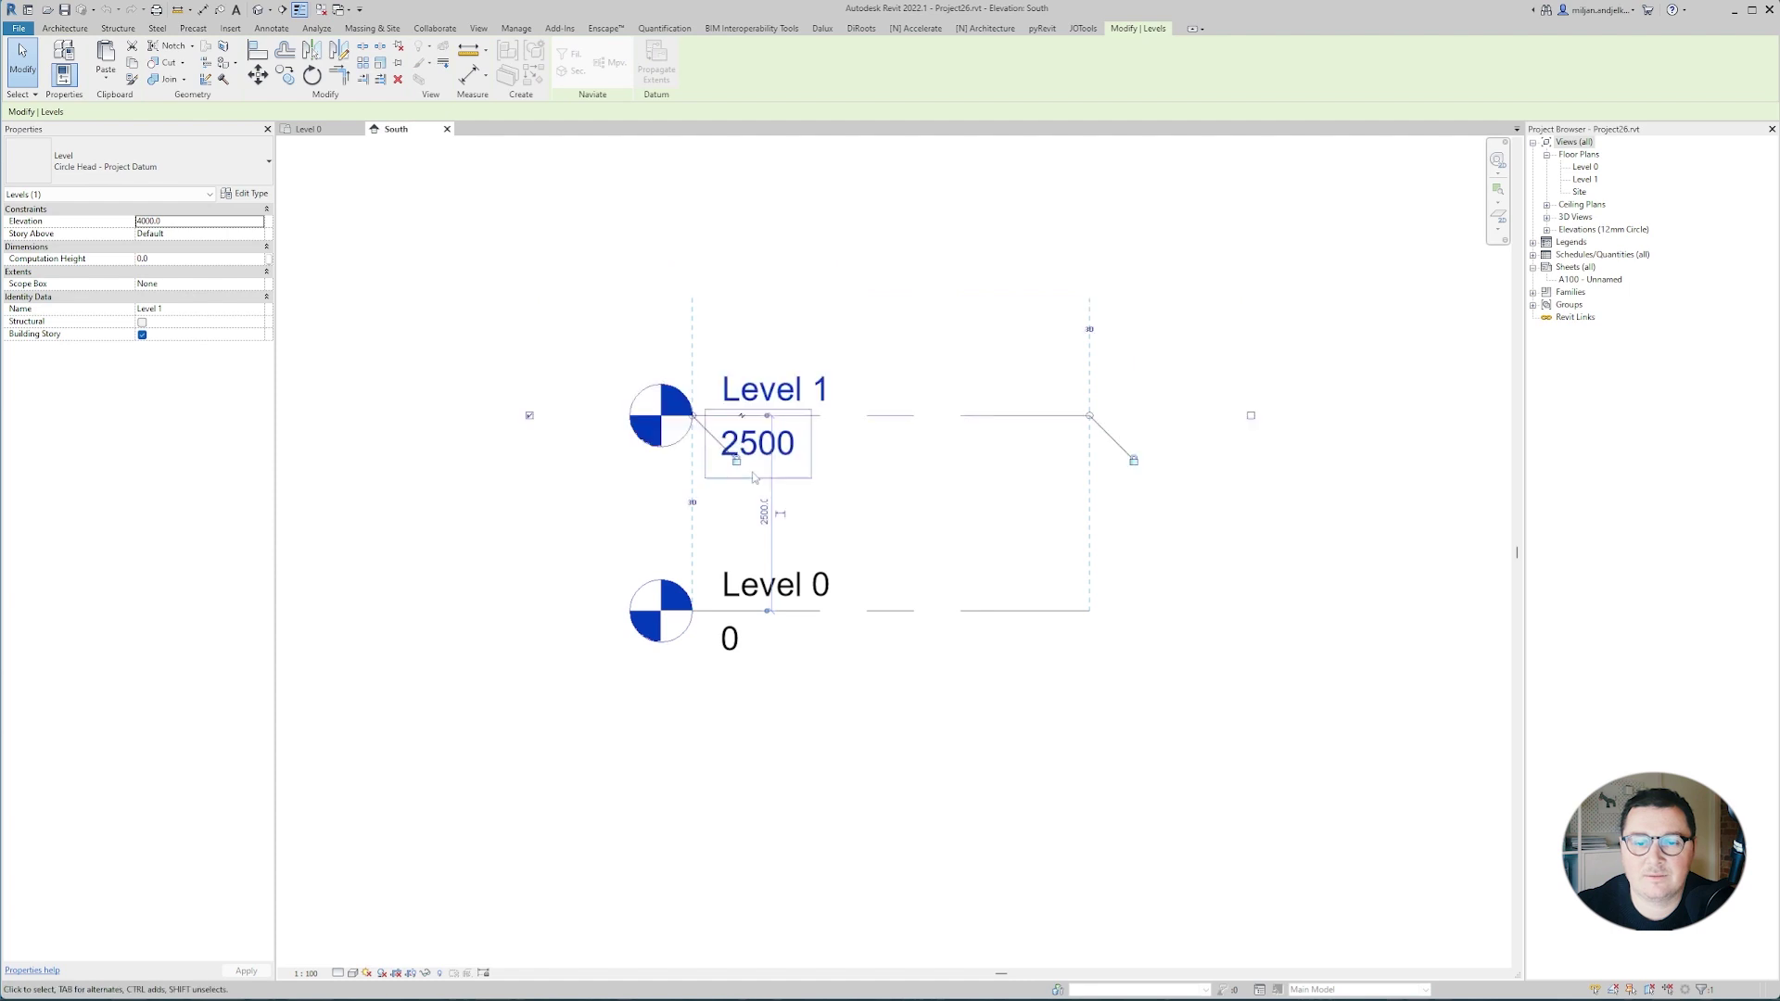
scroll(651, 478, "down", 2)
left_click_drag(674, 441, 388, 437)
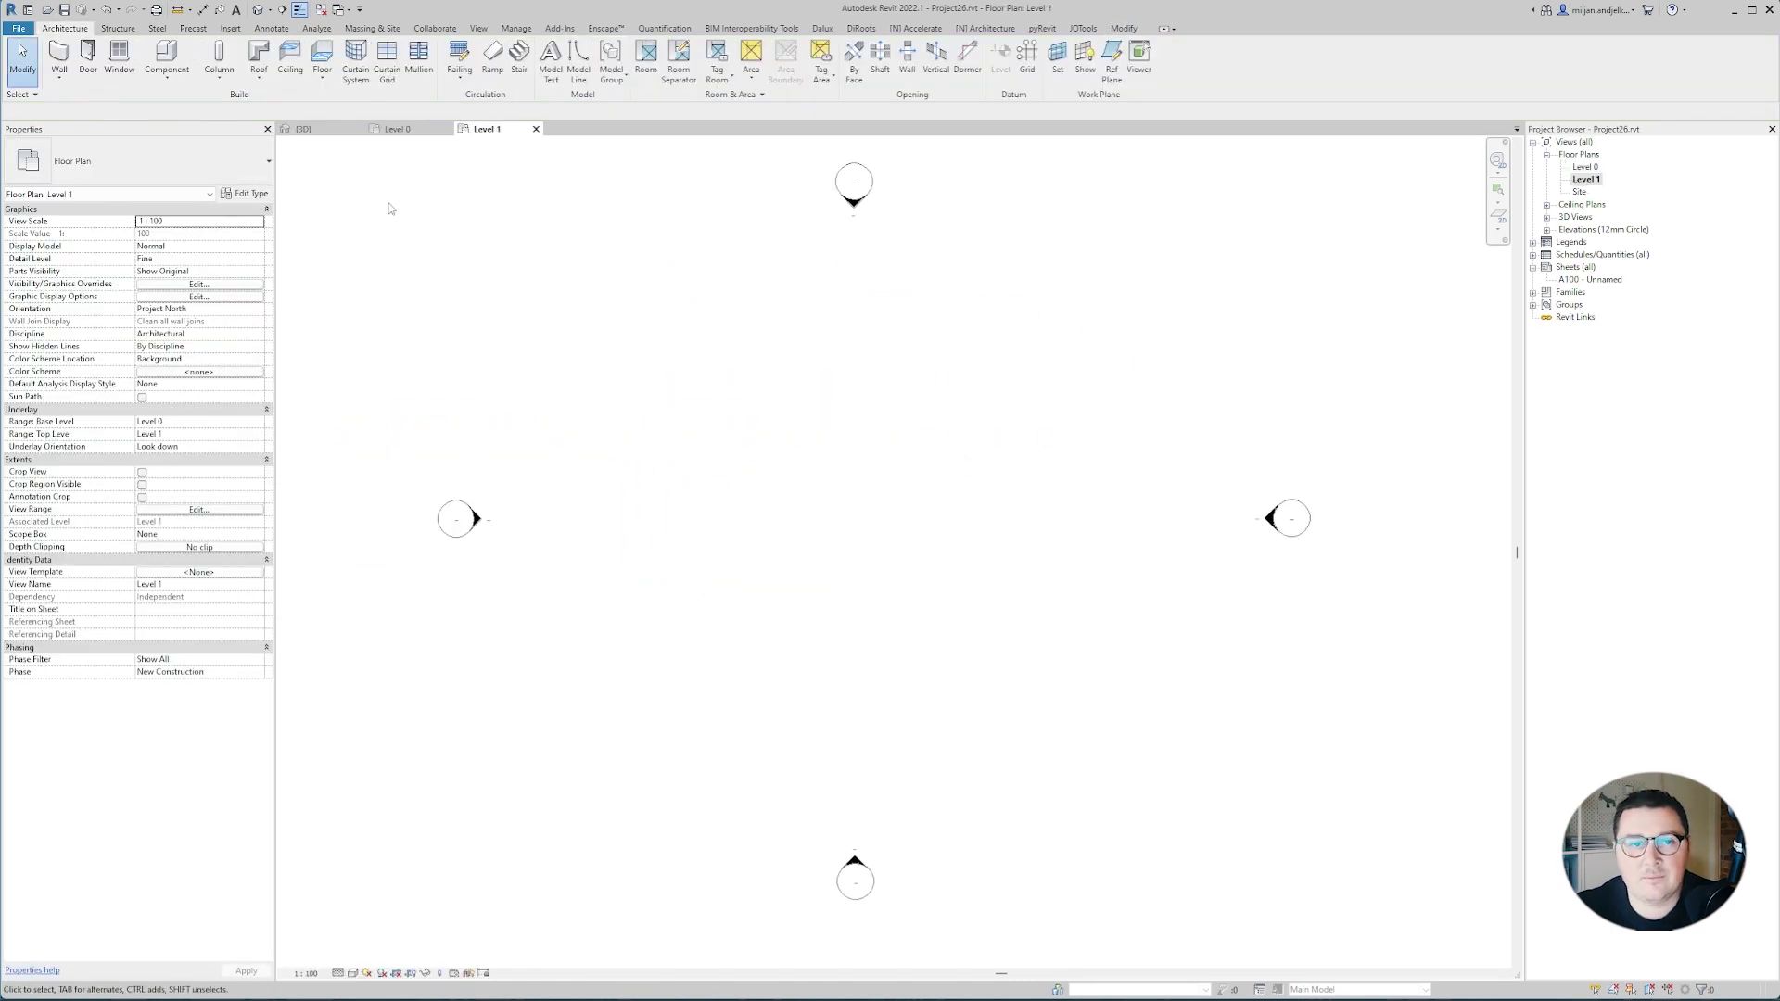
Link the Ramps_FP.dwg drawing into the Level 1 floor plan, choosing specific import units instead of Auto-Detect.
left_click(231, 28)
left_click(110, 65)
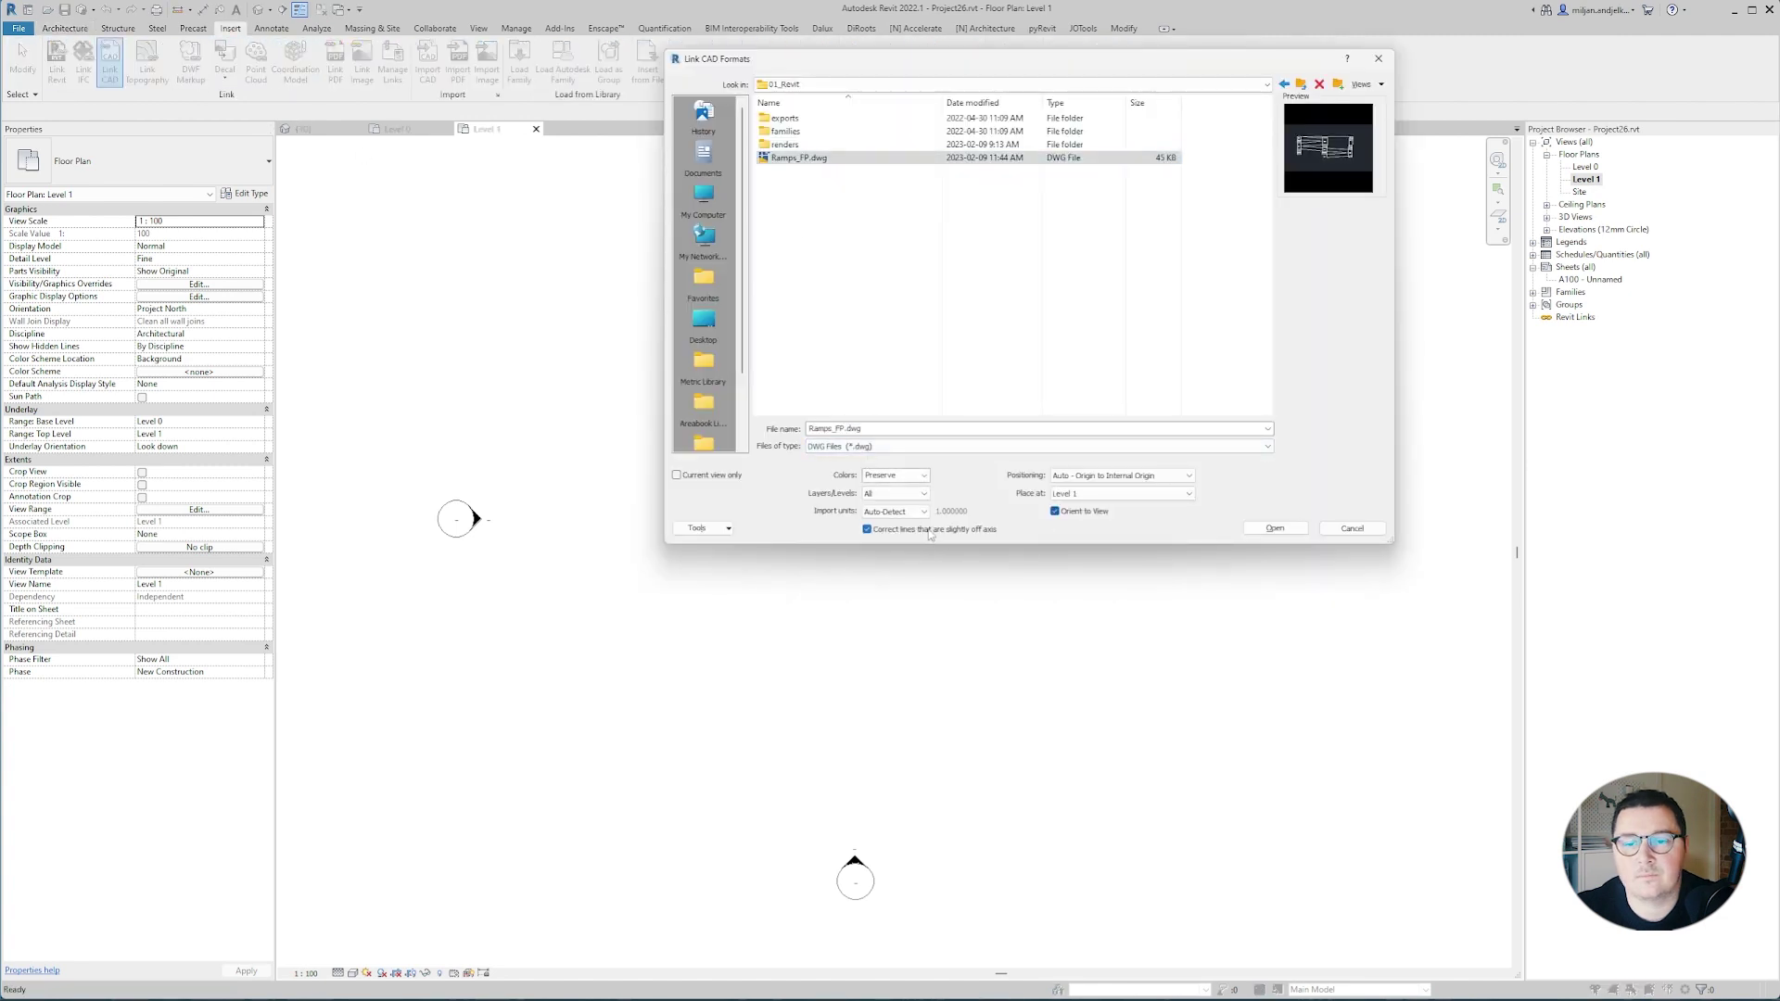
left_click(894, 510)
left_click(890, 579)
left_click(1275, 528)
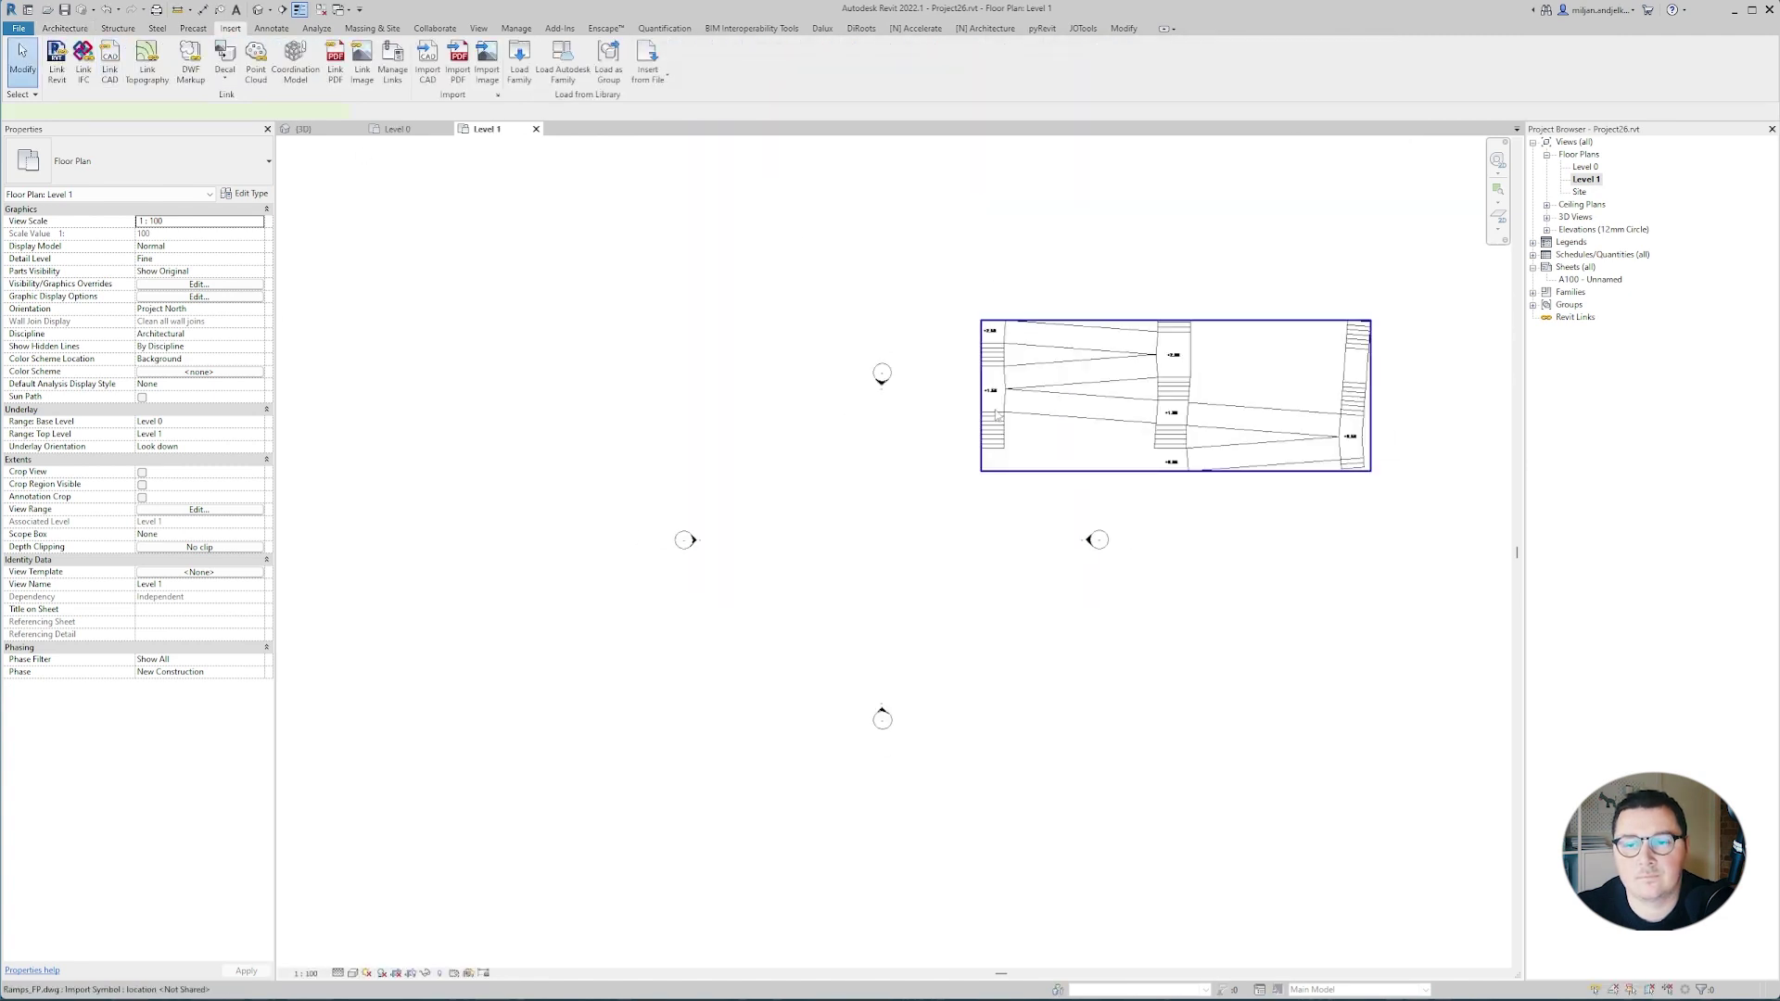
Move the linked ramp drawing between the elevation markers and shift the east and west markers outward, clear of it.
scroll(997, 414, "up", 1)
left_click_drag(1247, 359, 884, 544)
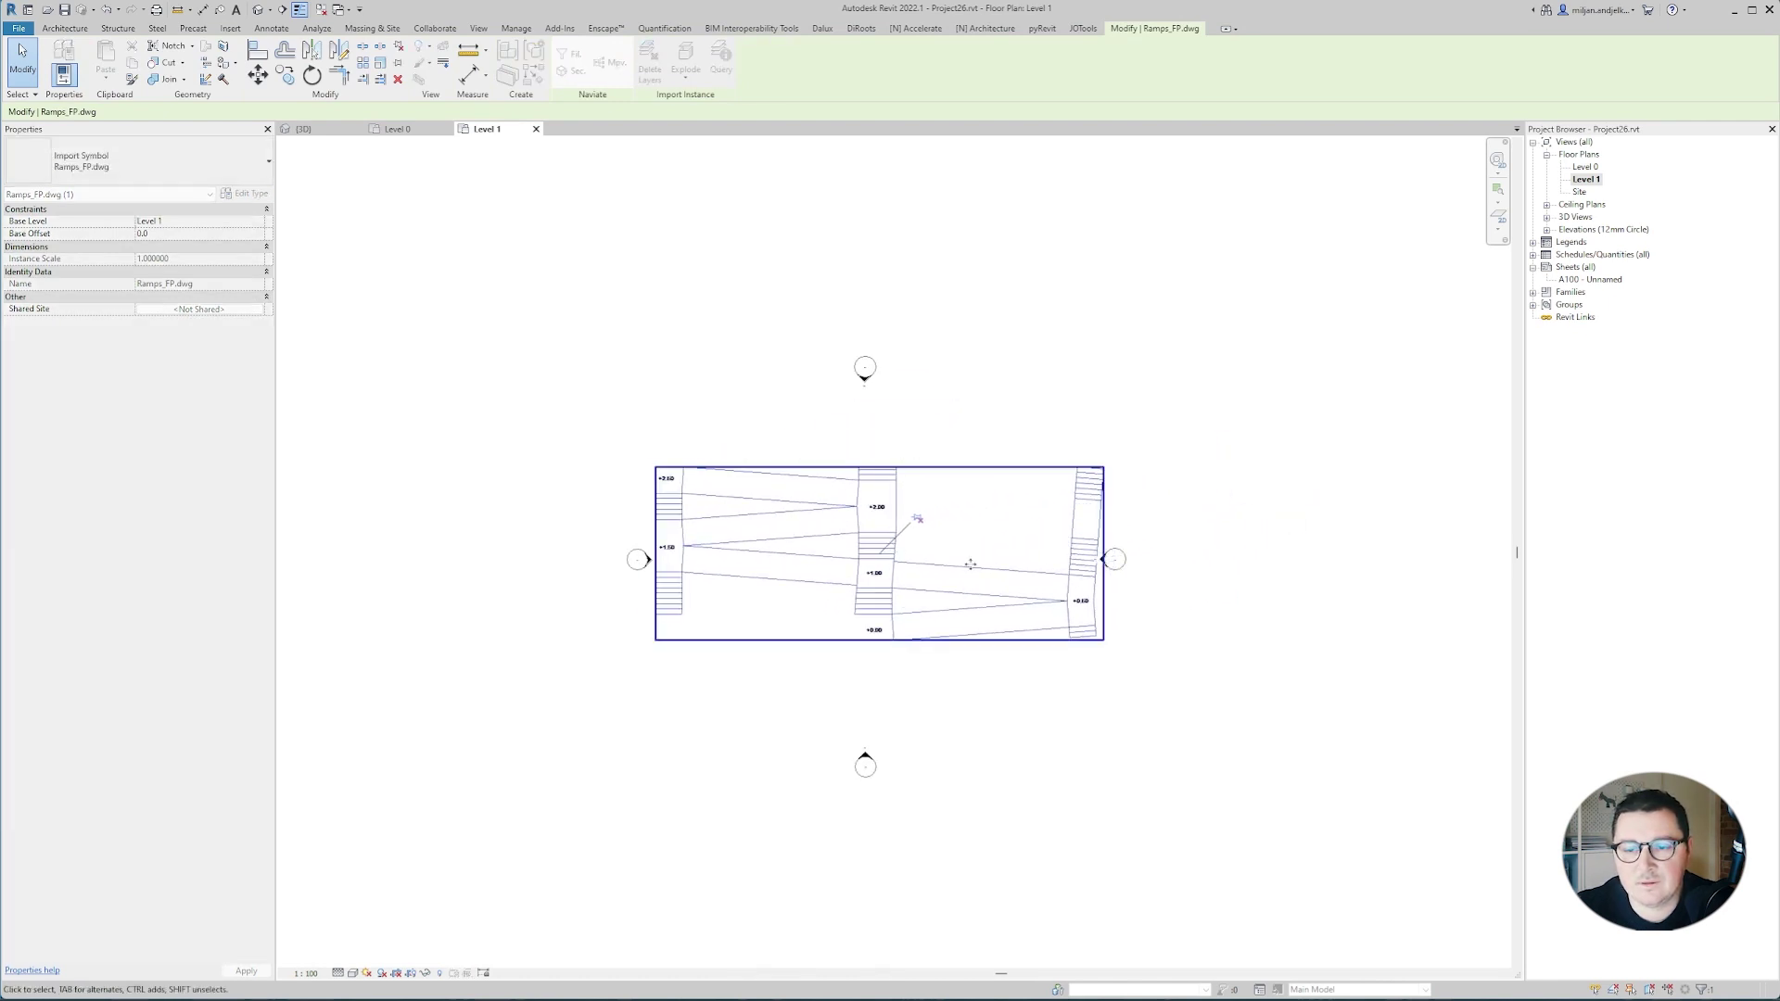
left_click(1186, 564)
mouse_move(1172, 544)
left_mouse_down()
mouse_move(1113, 573)
mouse_move(1157, 562)
left_mouse_up()
left_click_drag(638, 559, 574, 559)
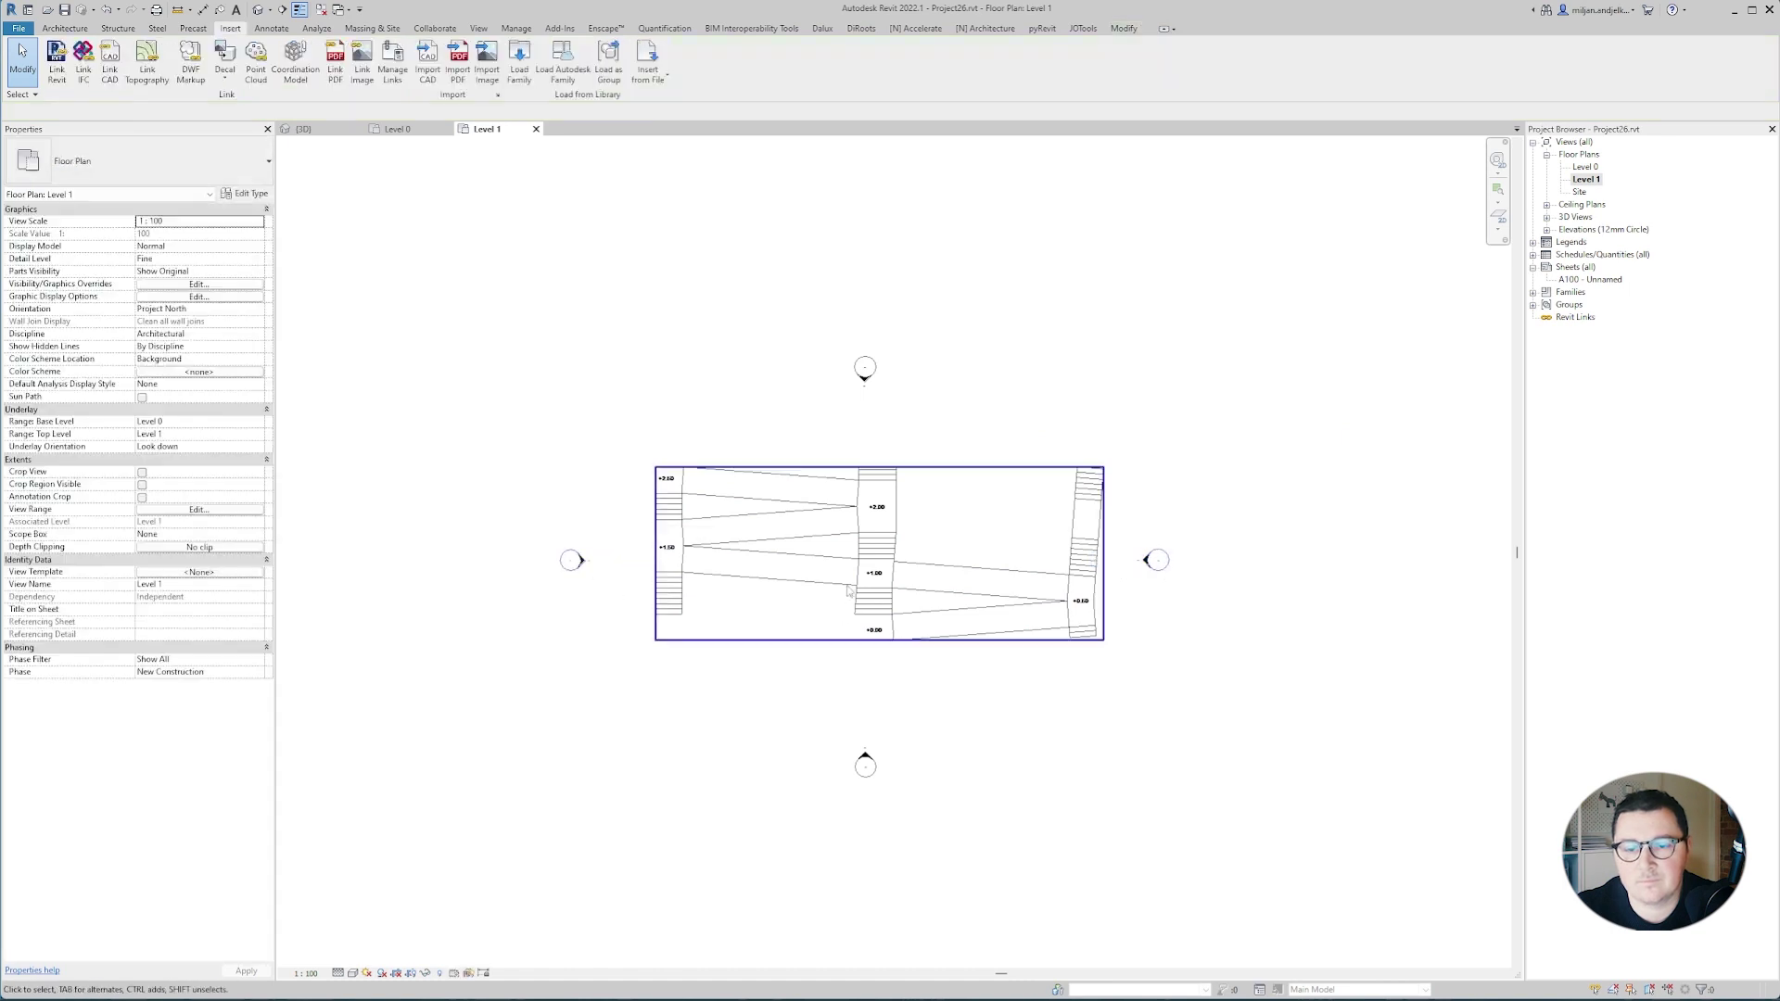
Check the linked ramp drawing in plan and in the 3D view, and return to the Level 1 plan.
left_click(845, 580)
left_click(679, 393)
scroll(727, 445, "up", 2)
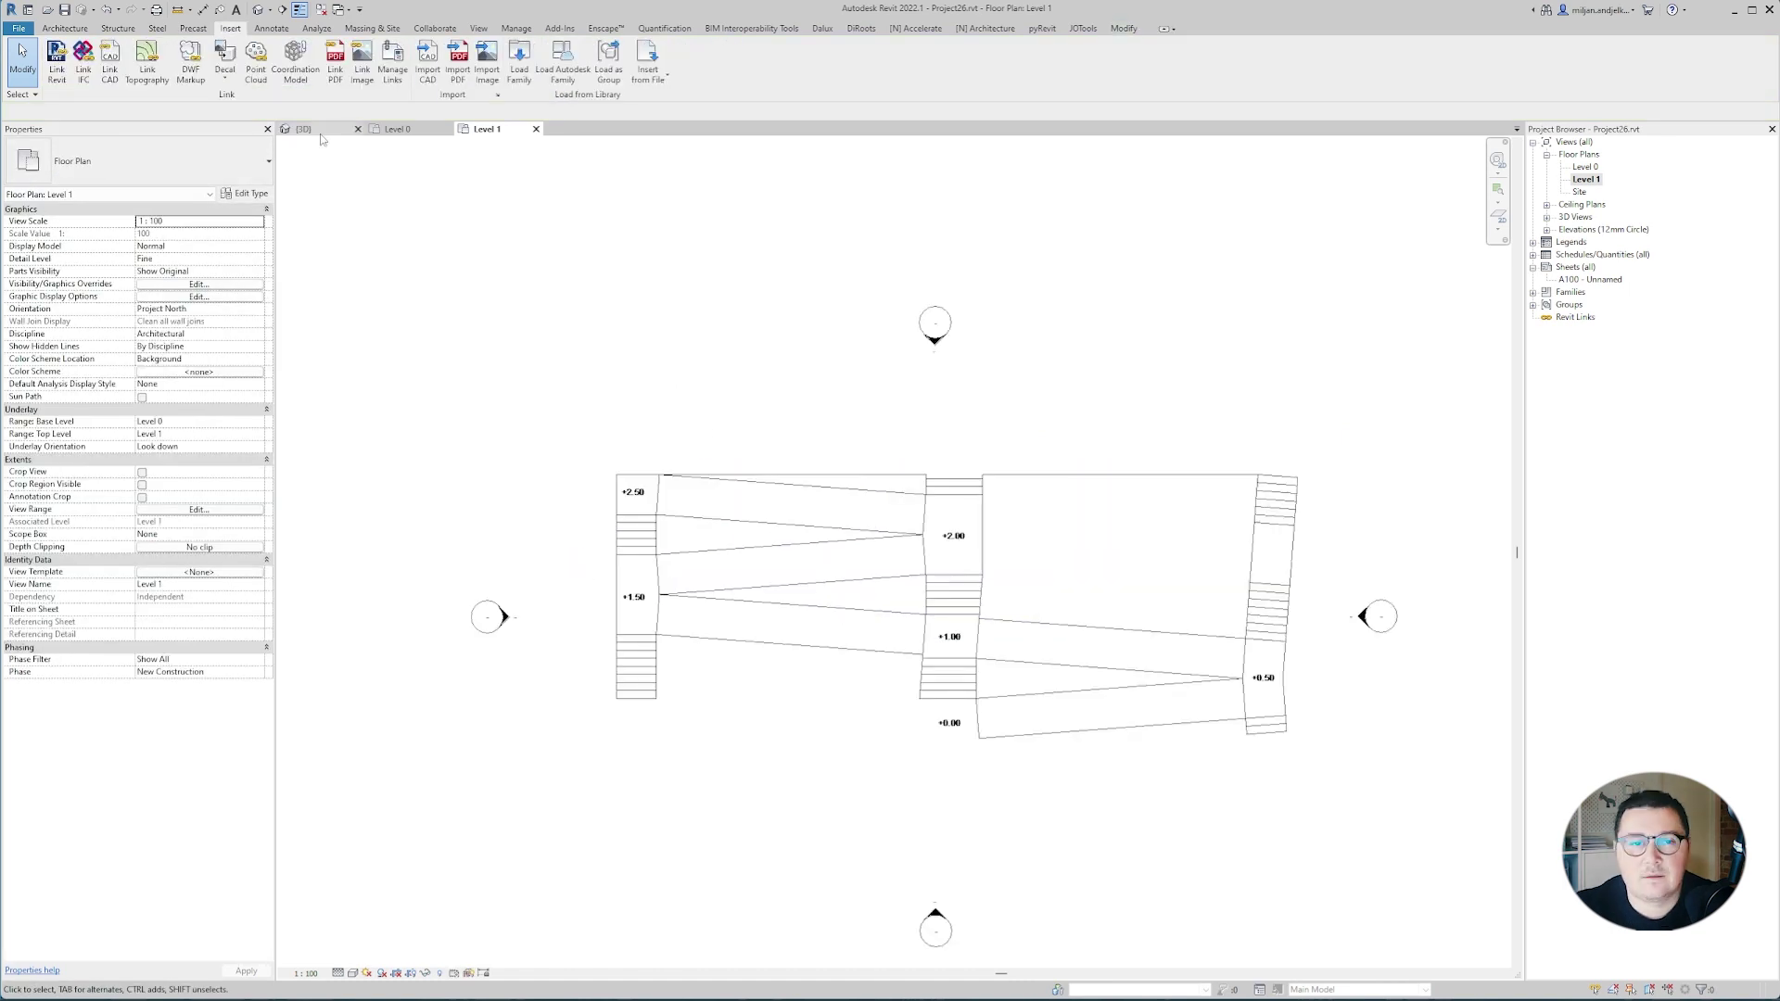
left_click(320, 132)
scroll(919, 557, "down", 2)
middle_click_drag(918, 556, 1170, 474, "shift")
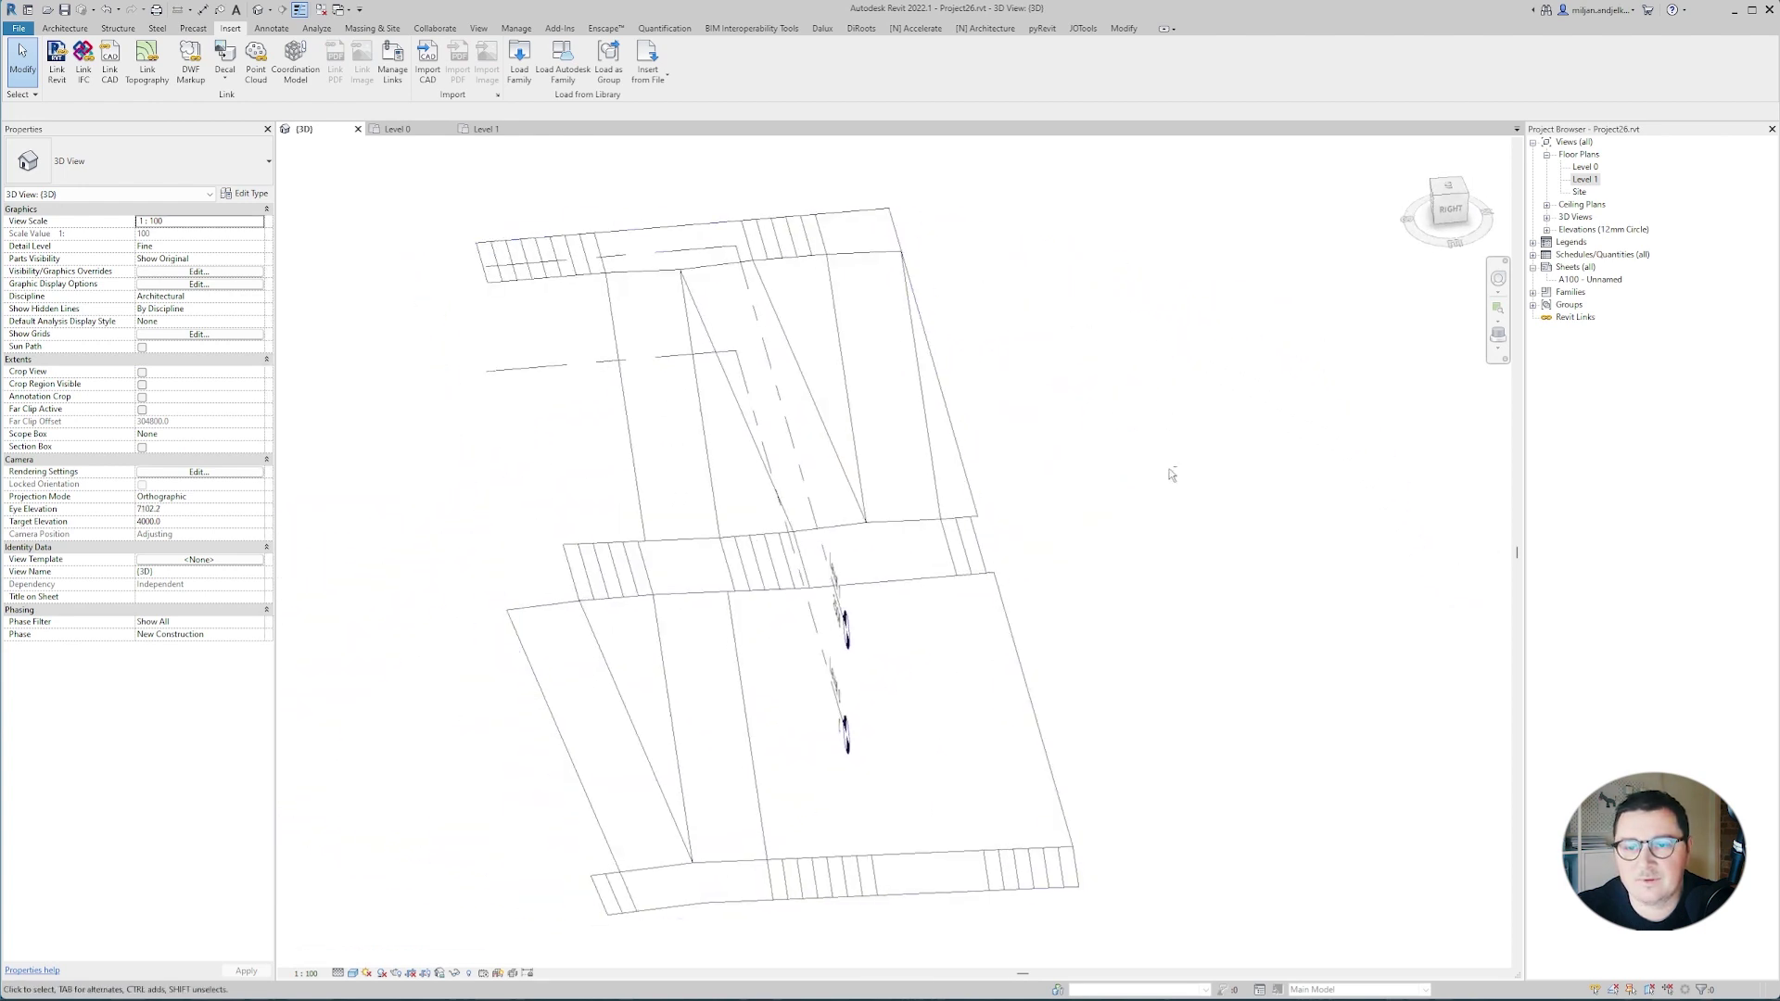
left_click(491, 130)
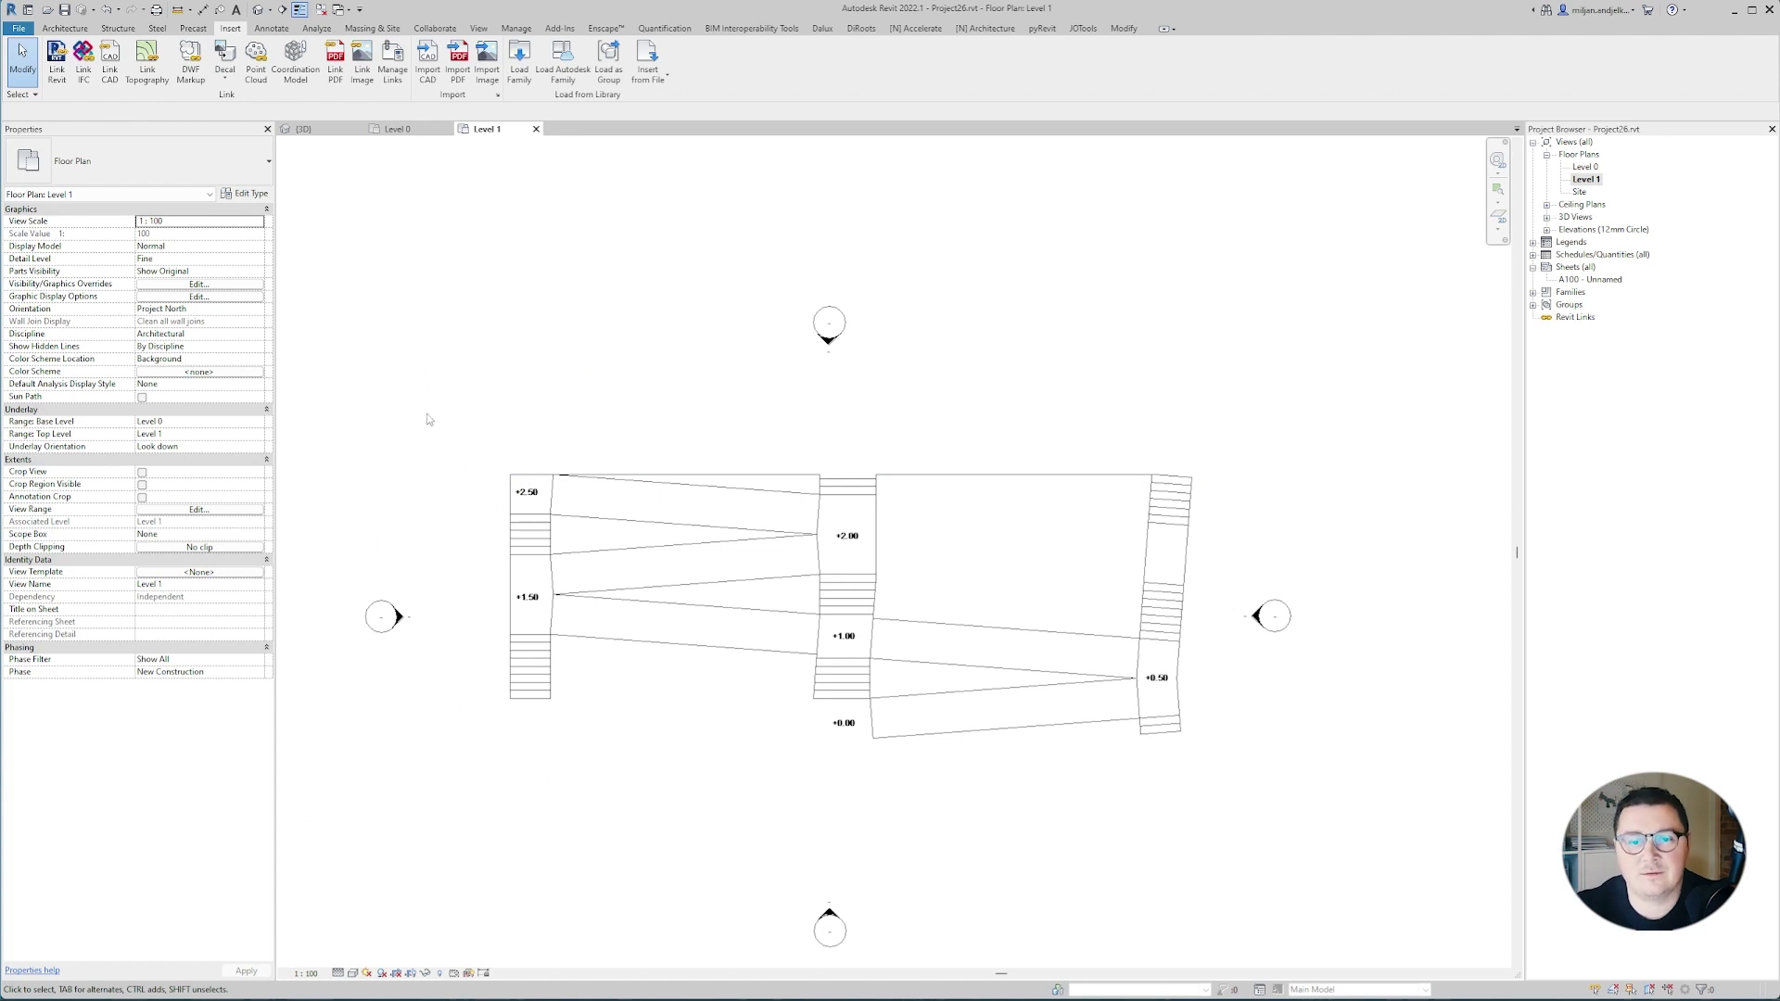
Start an architectural floor on Level 1 and duplicate its type under the name Generic 200 mm.
left_click(69, 29)
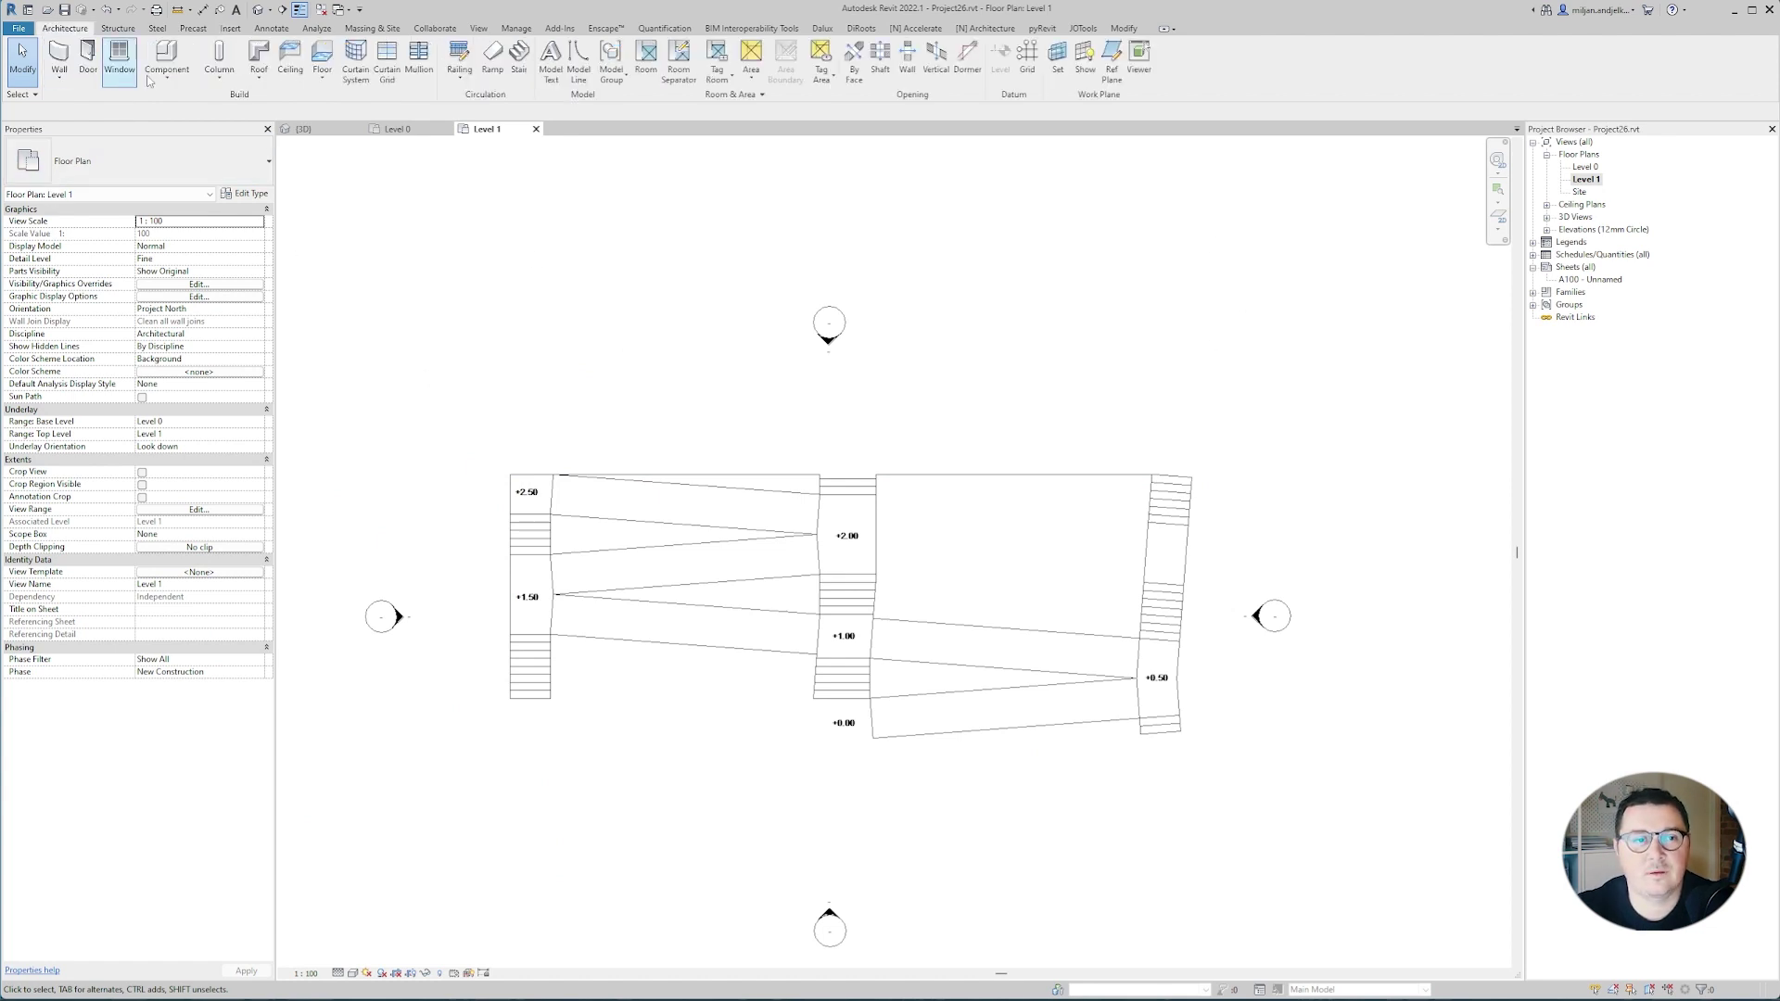
left_click(320, 76)
left_click(347, 106)
left_click(176, 164)
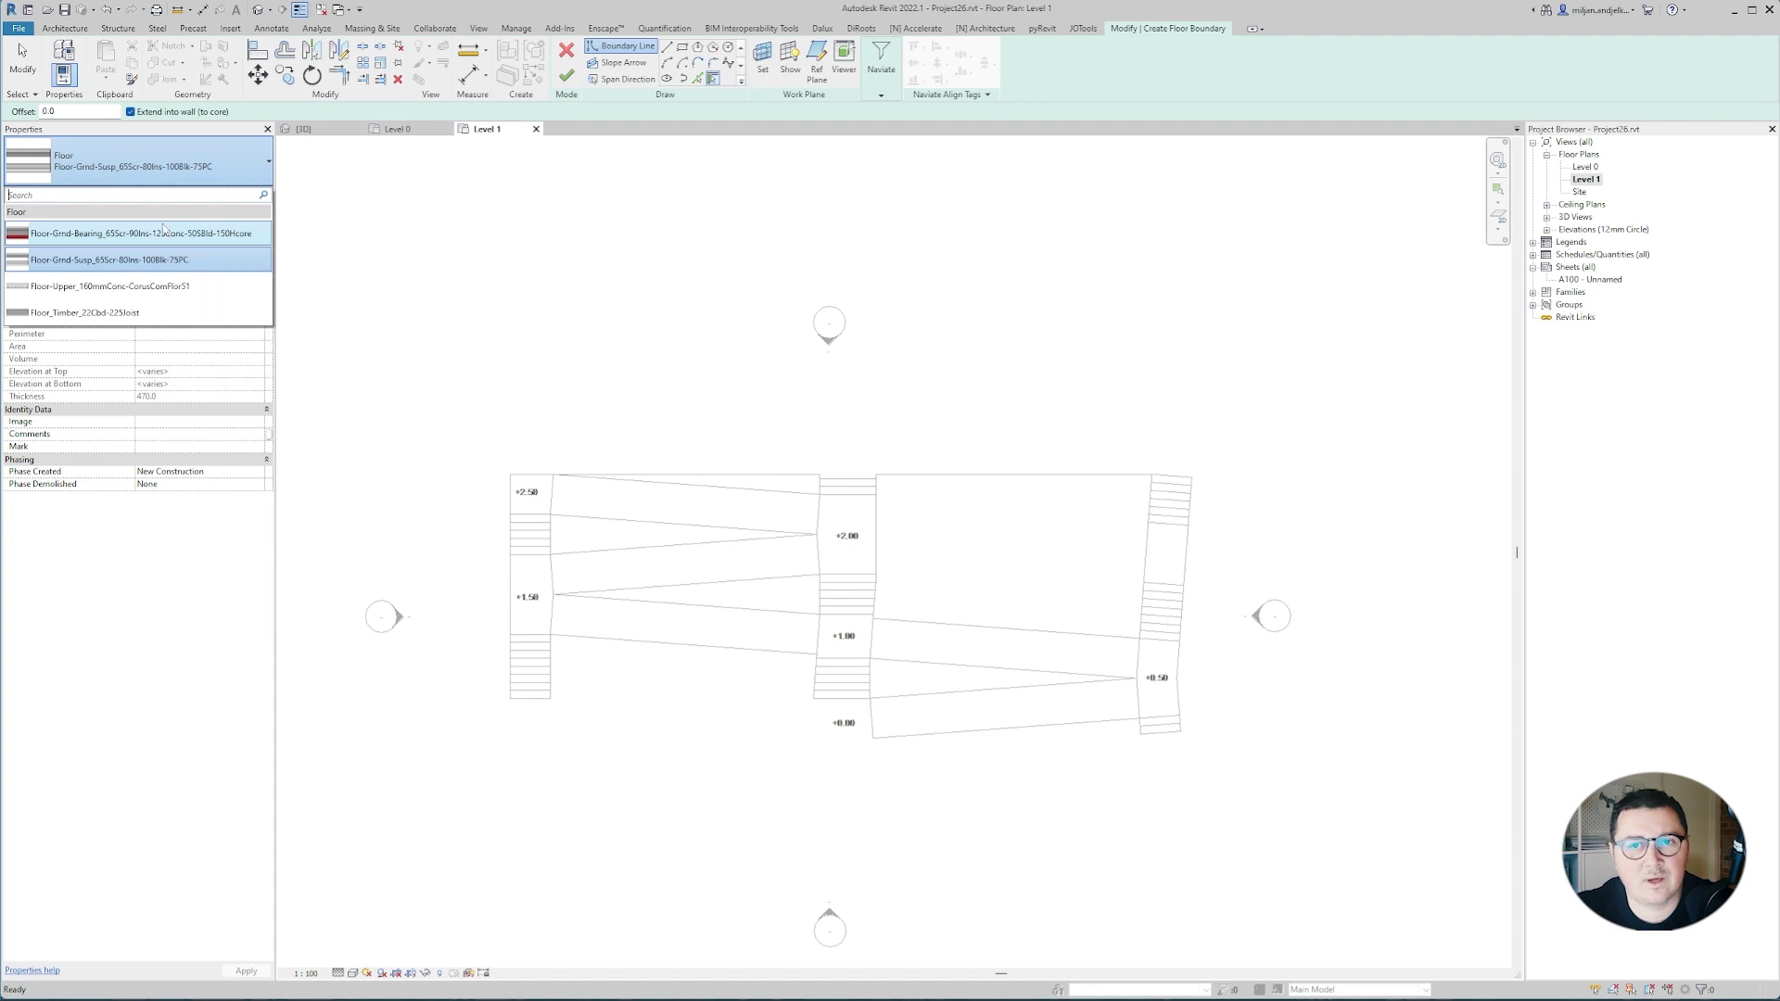
left_click(212, 172)
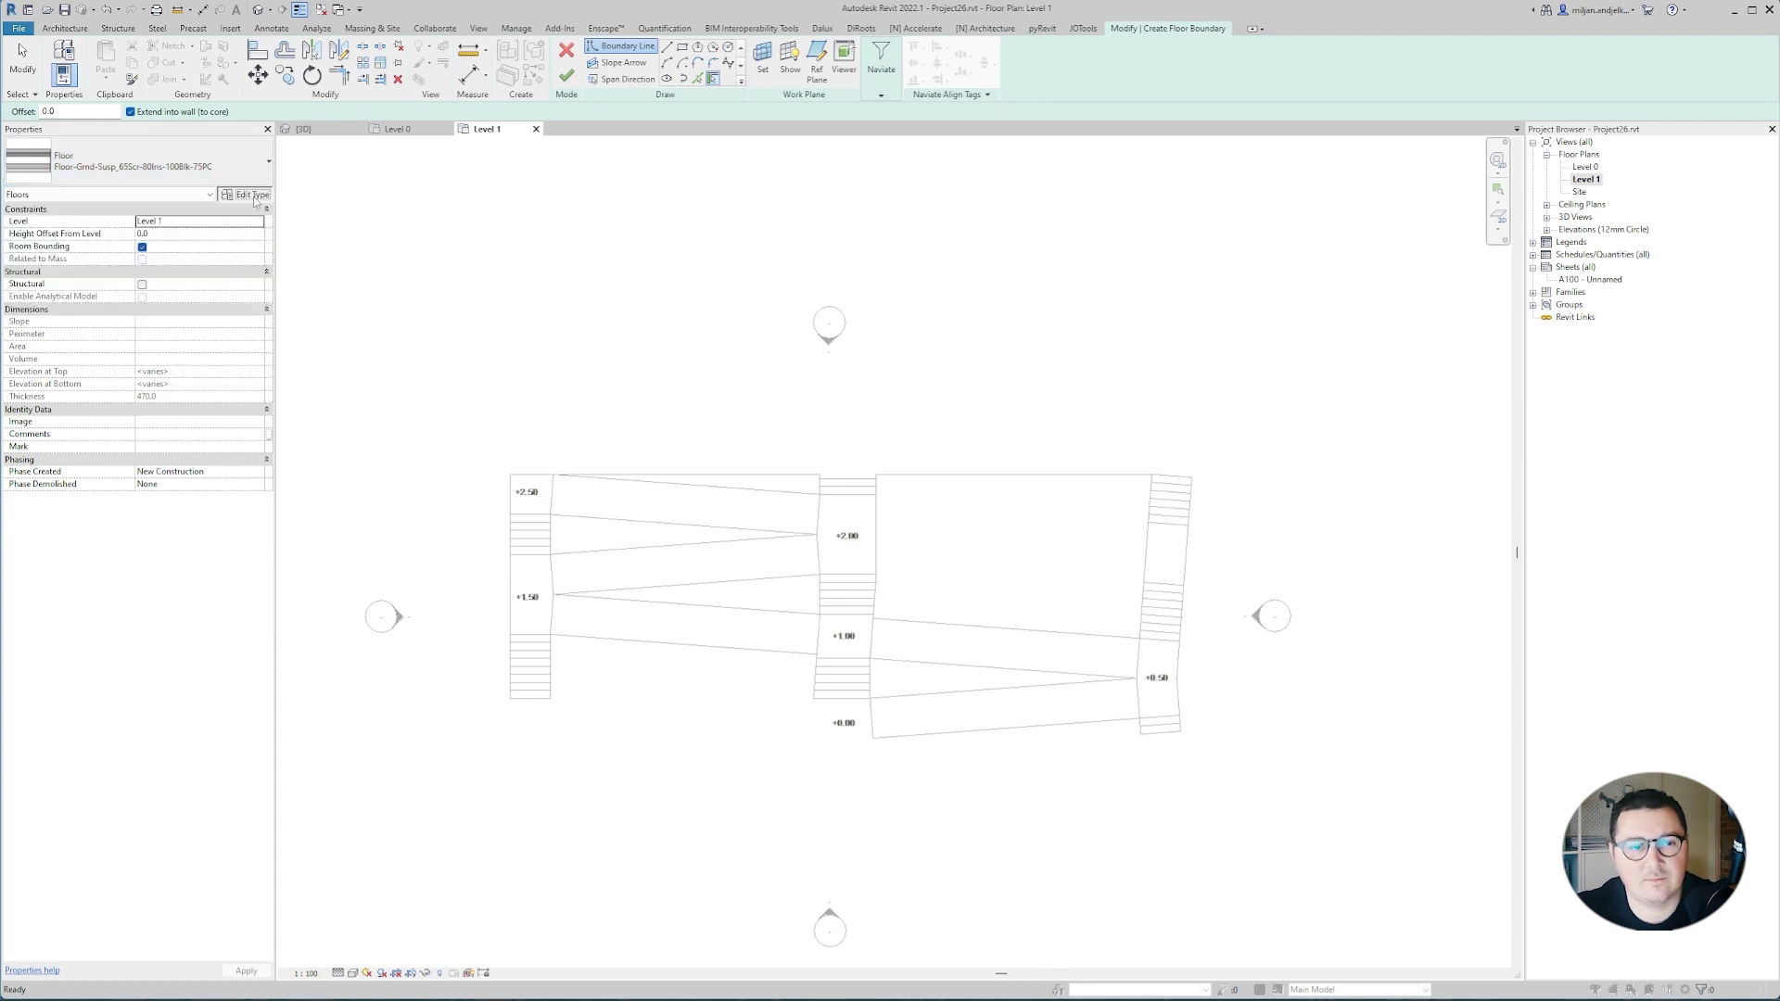
left_click(246, 193)
left_click(1279, 192)
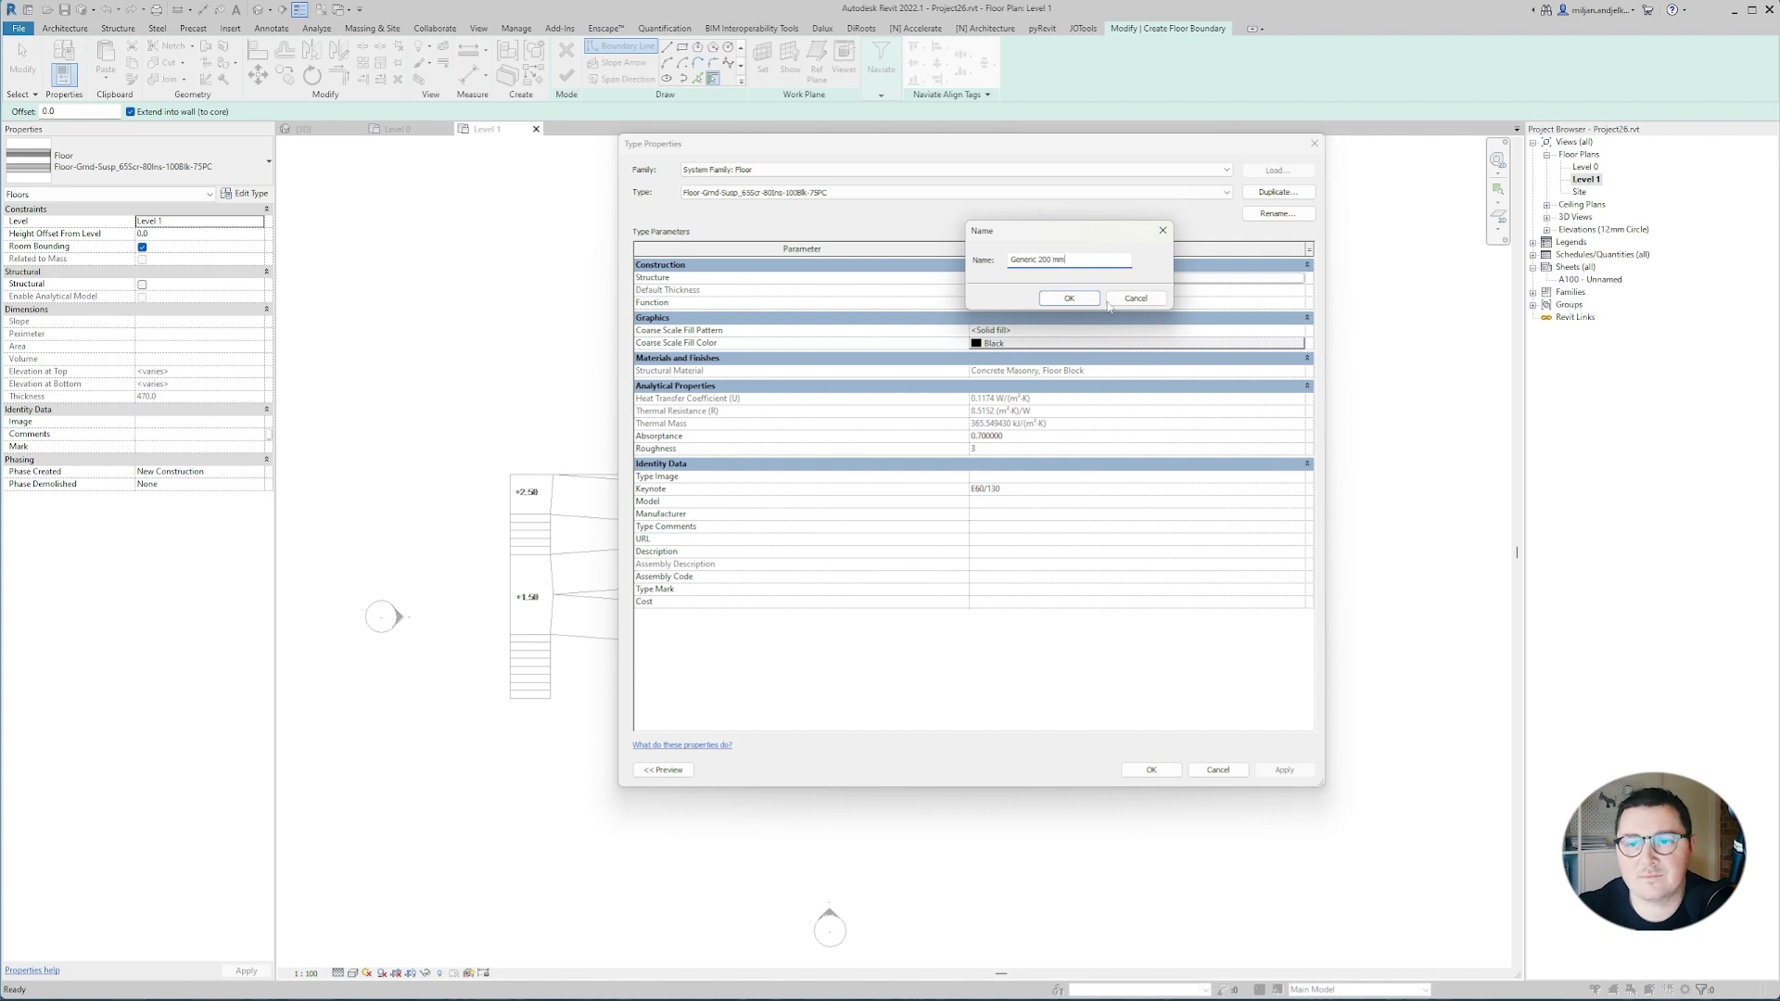
left_click(1073, 298)
Delete every layer of the Generic 200 mm floor structure except the precast concrete structure layer inside the core.
left_click(1038, 278)
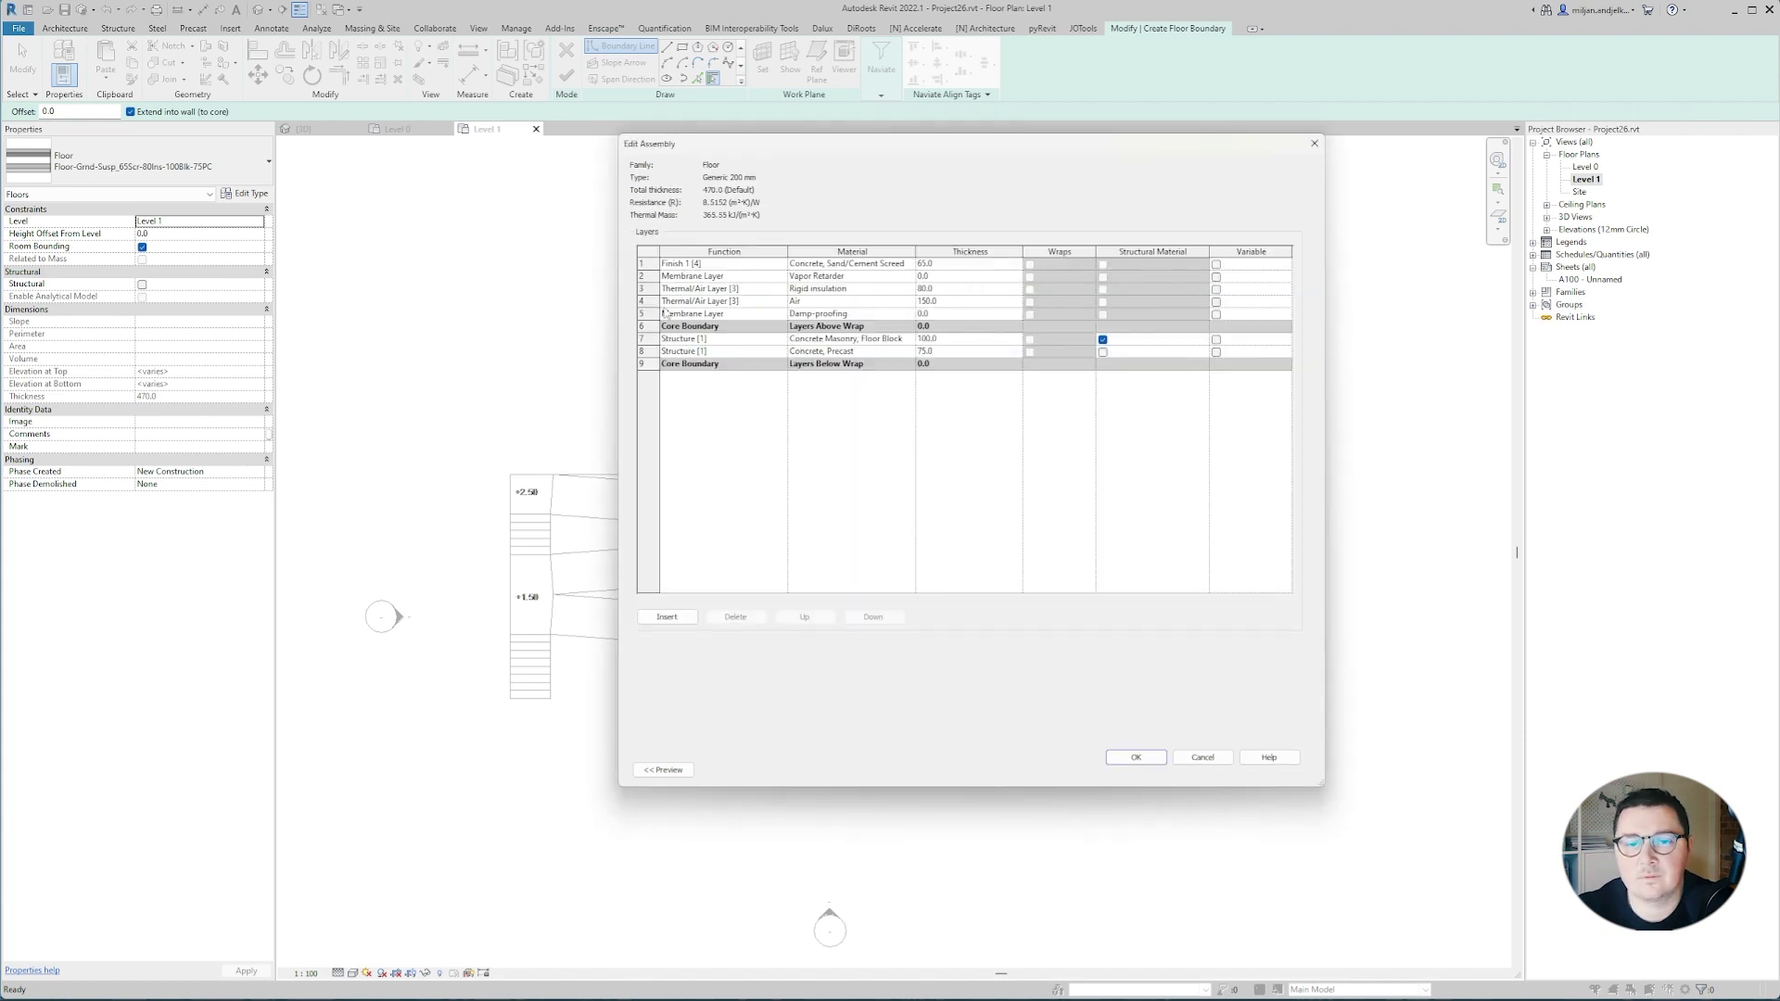
left_click(649, 263)
left_click(737, 616)
left_click(737, 616)
left_click(737, 617)
left_click(737, 617)
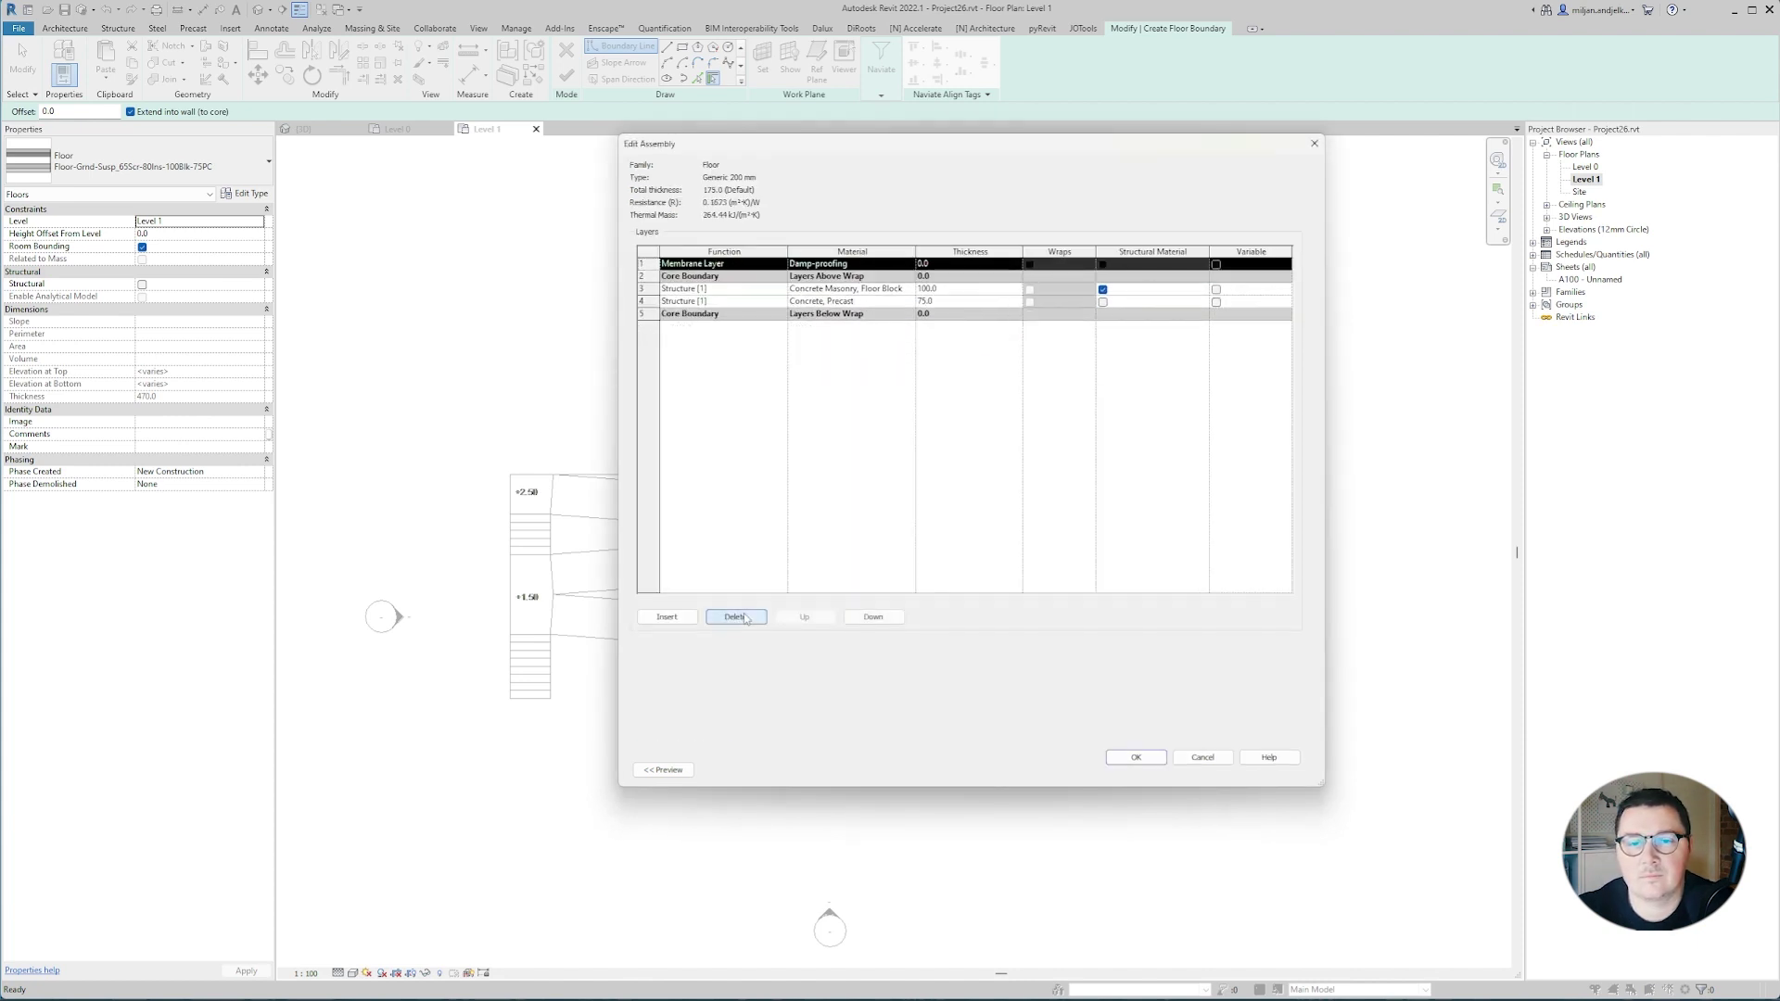
left_click(742, 618)
left_click(649, 276)
left_click(735, 617)
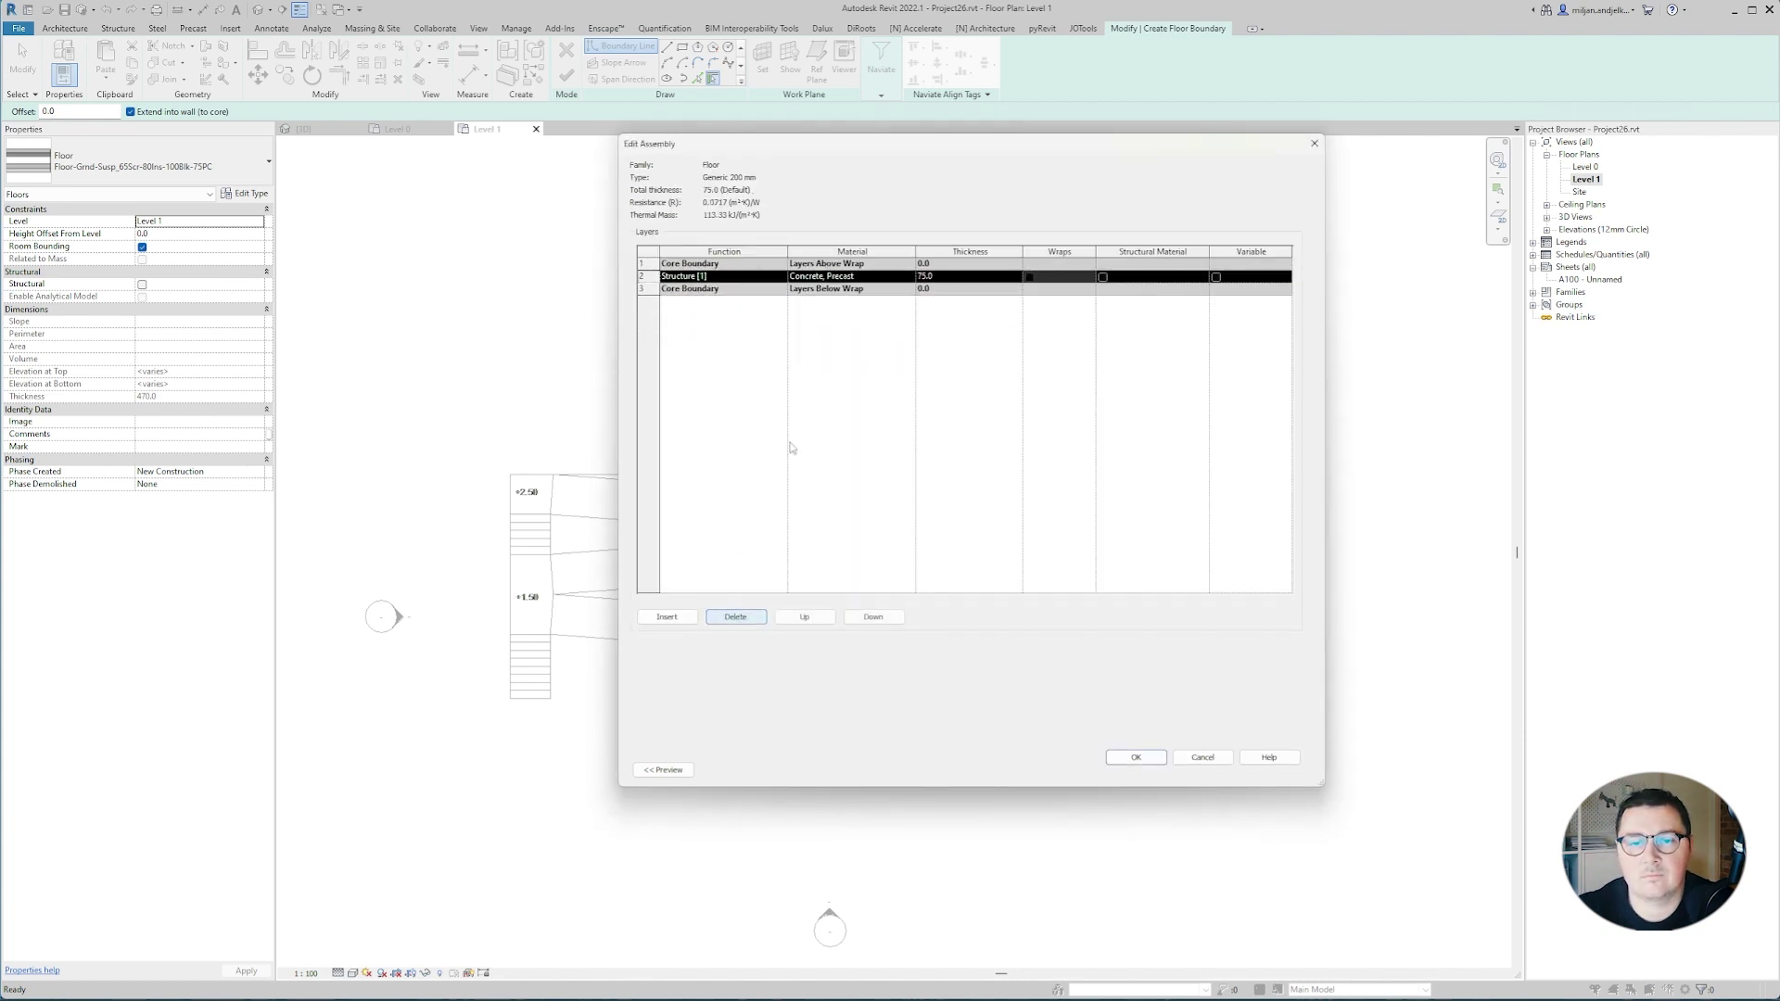
Set the remaining structure layer to the By Category material with a thickness of 200 mm and accept the floor type.
left_click(881, 278)
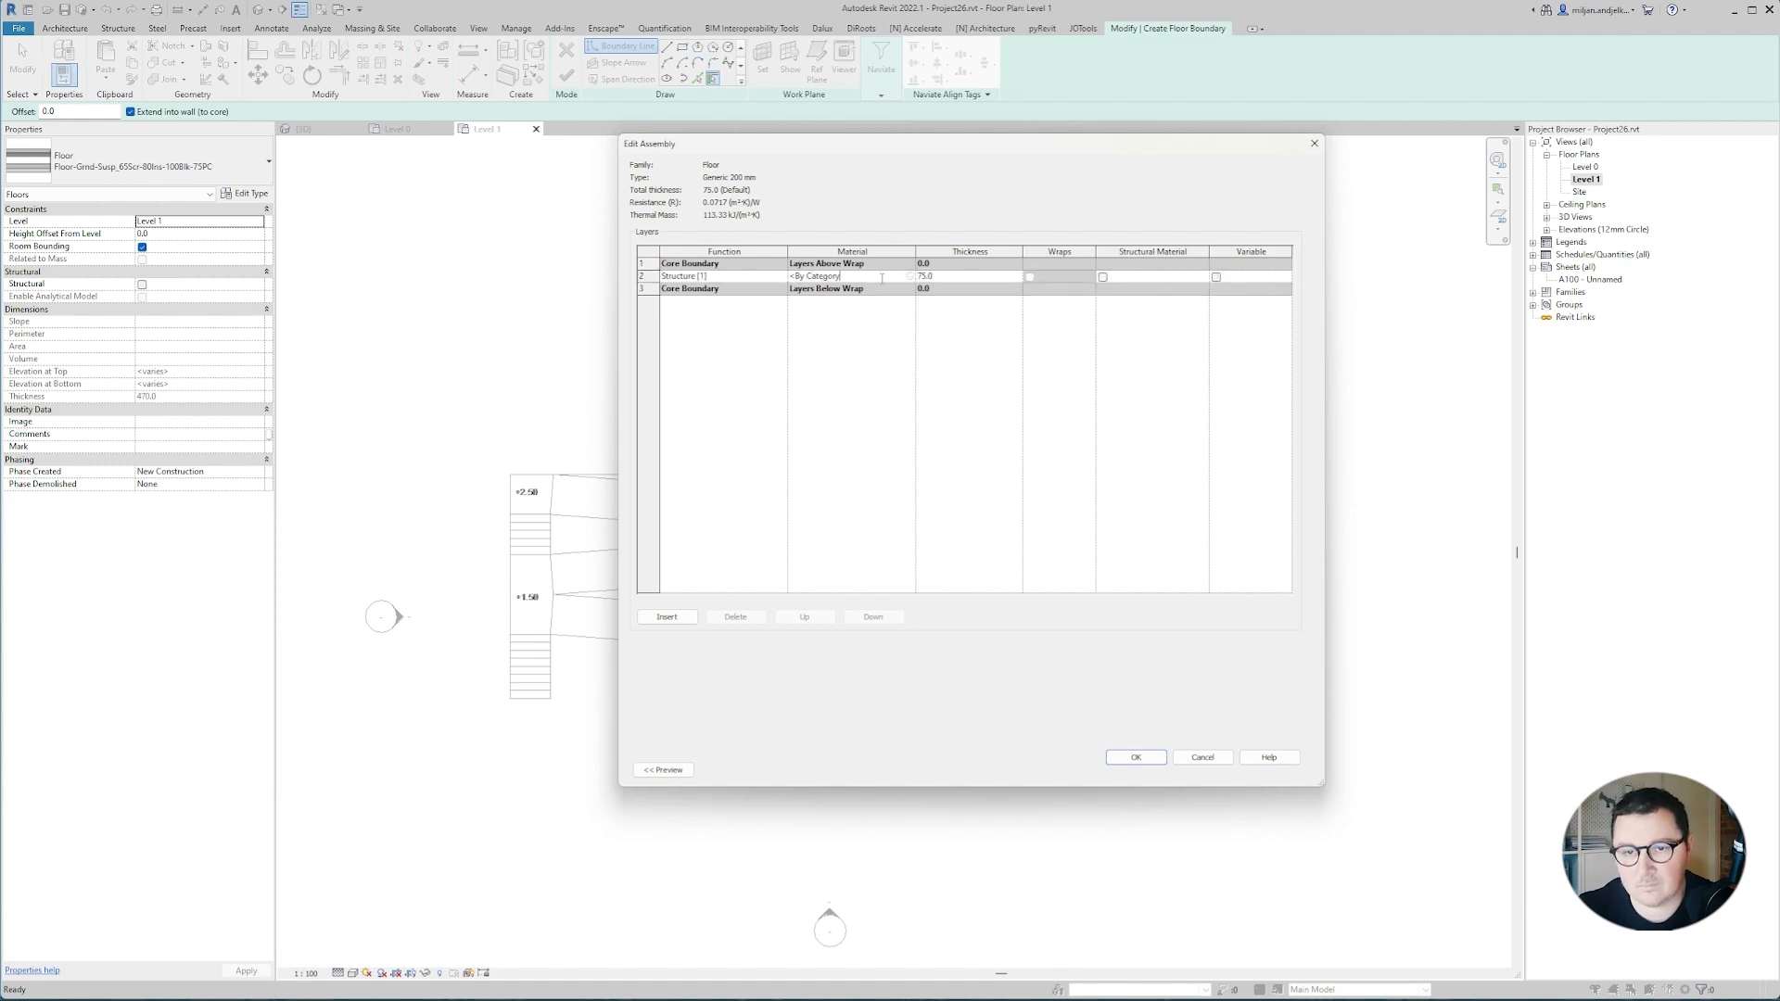
left_click(1139, 764)
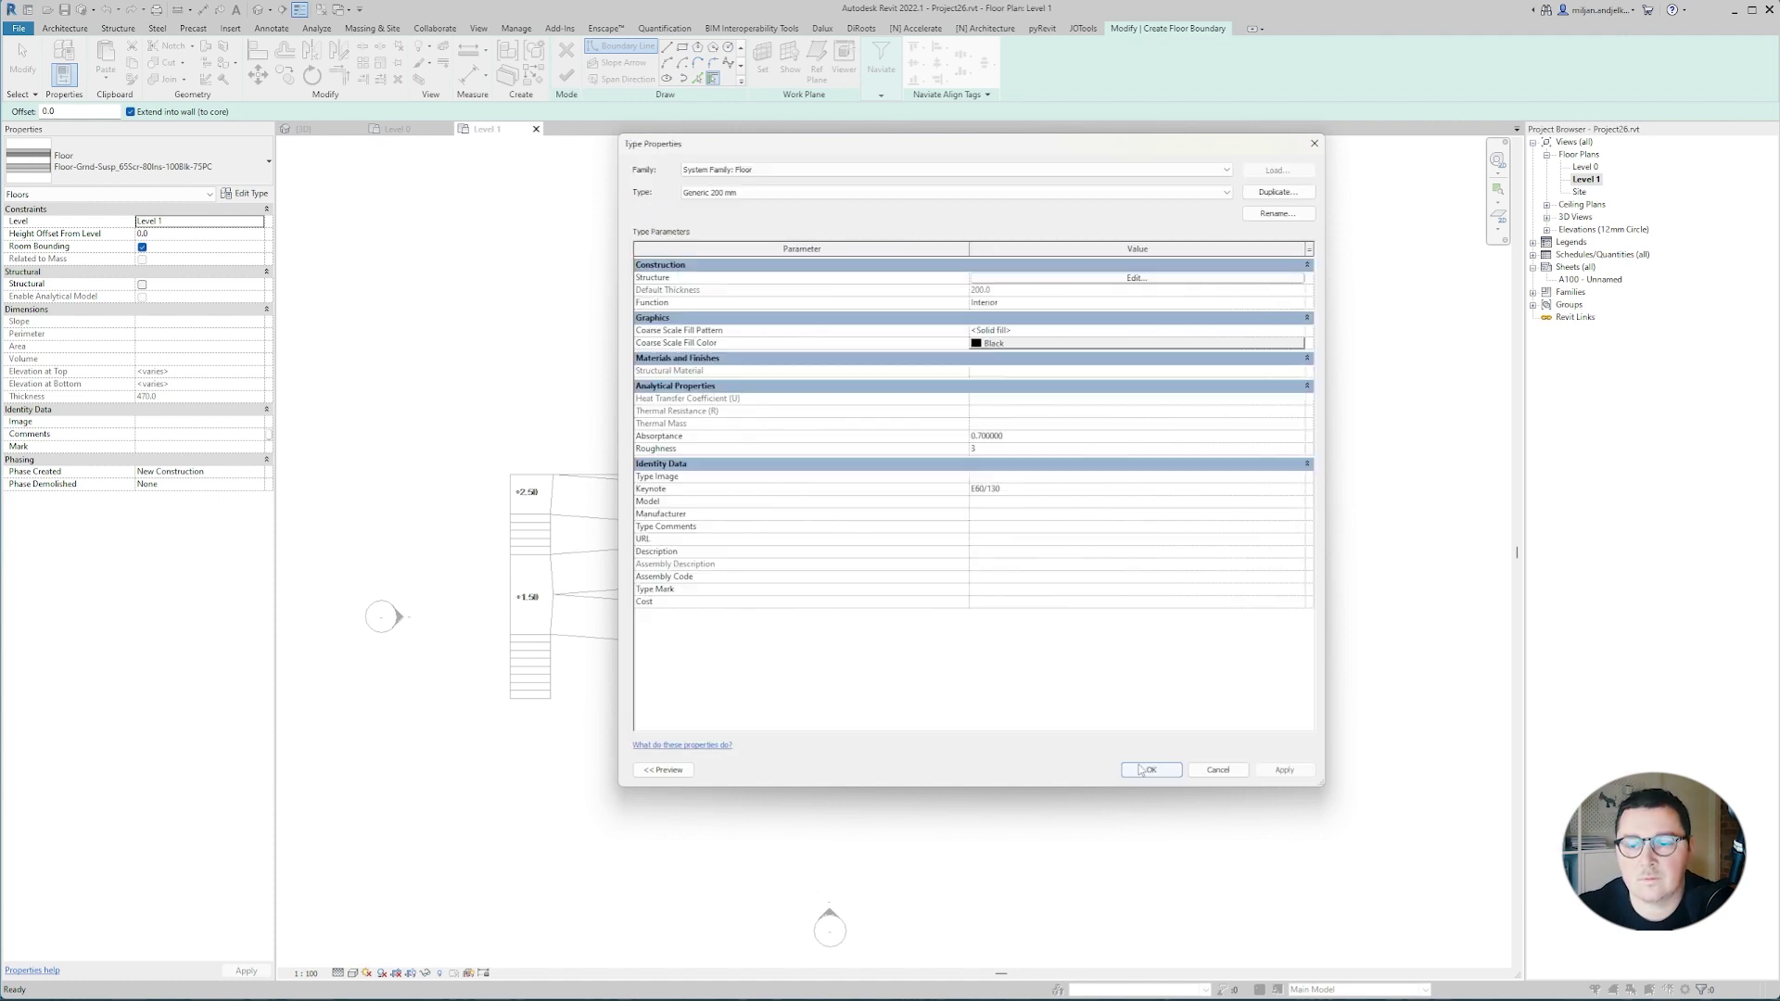
left_click(1151, 770)
Trace the ramp drawing's upper edge as floor boundary and draw a vertical boundary line upward from its upper-right corner.
left_click(649, 475)
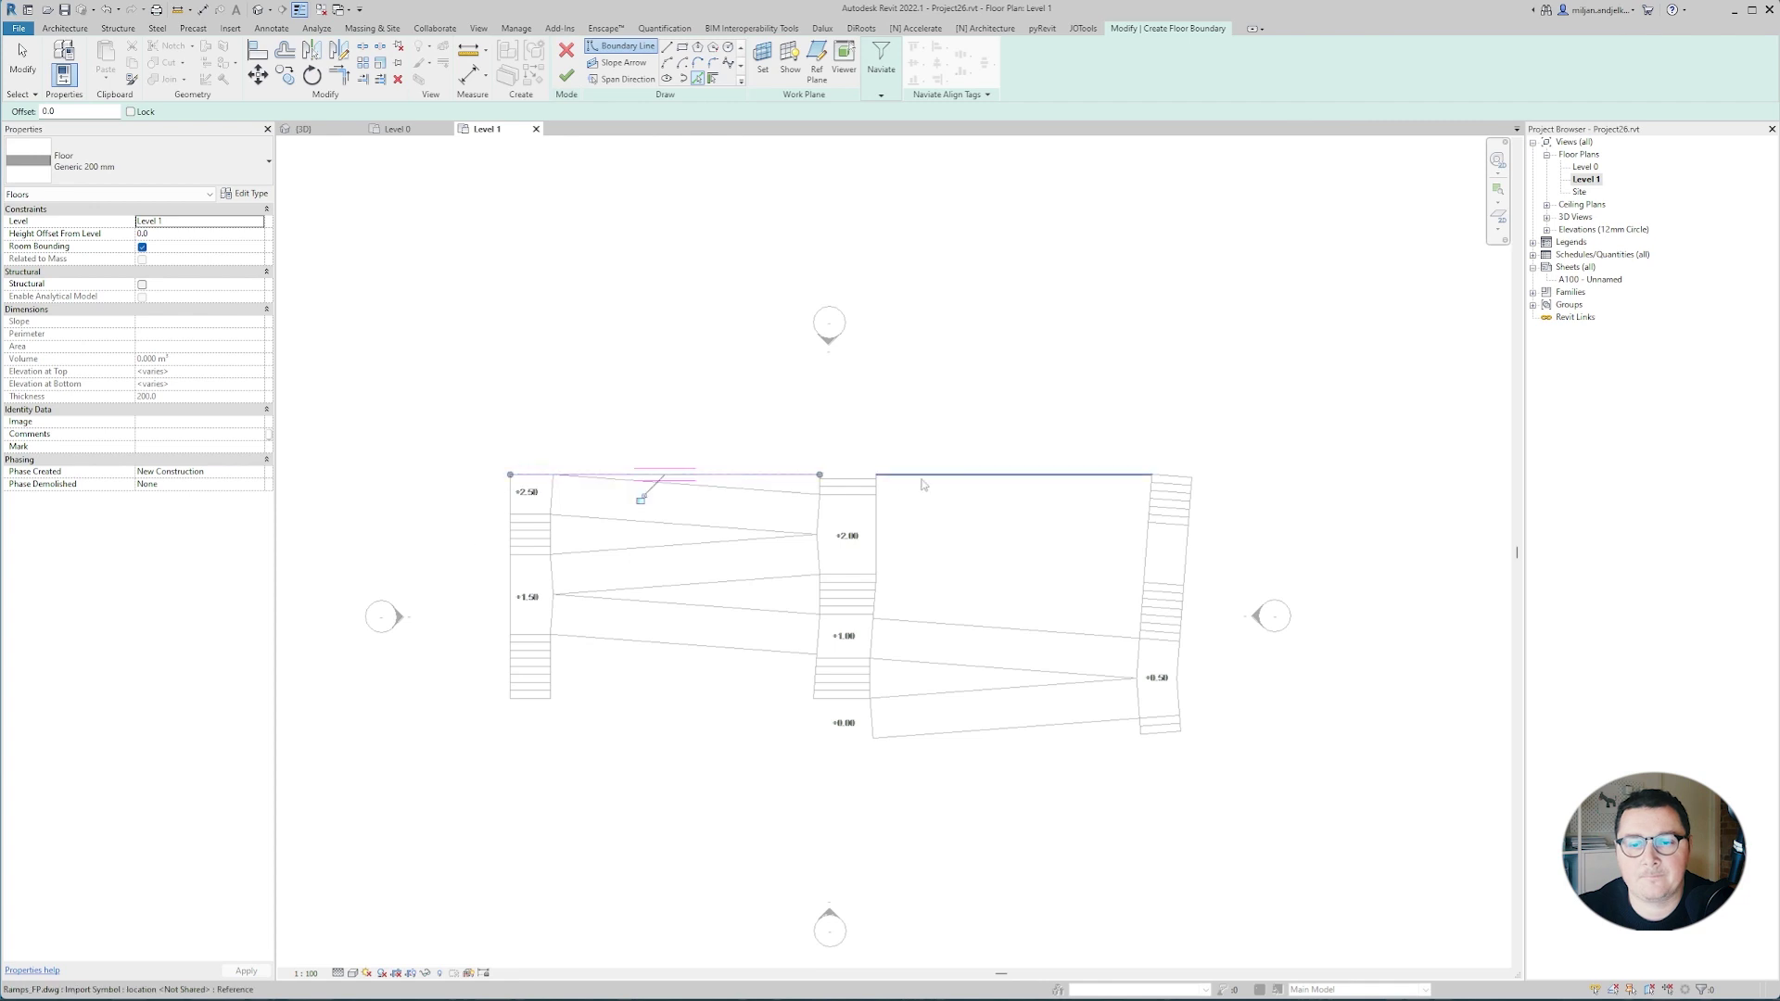
scroll(1171, 485, "up", 2)
key("l")
key("i")
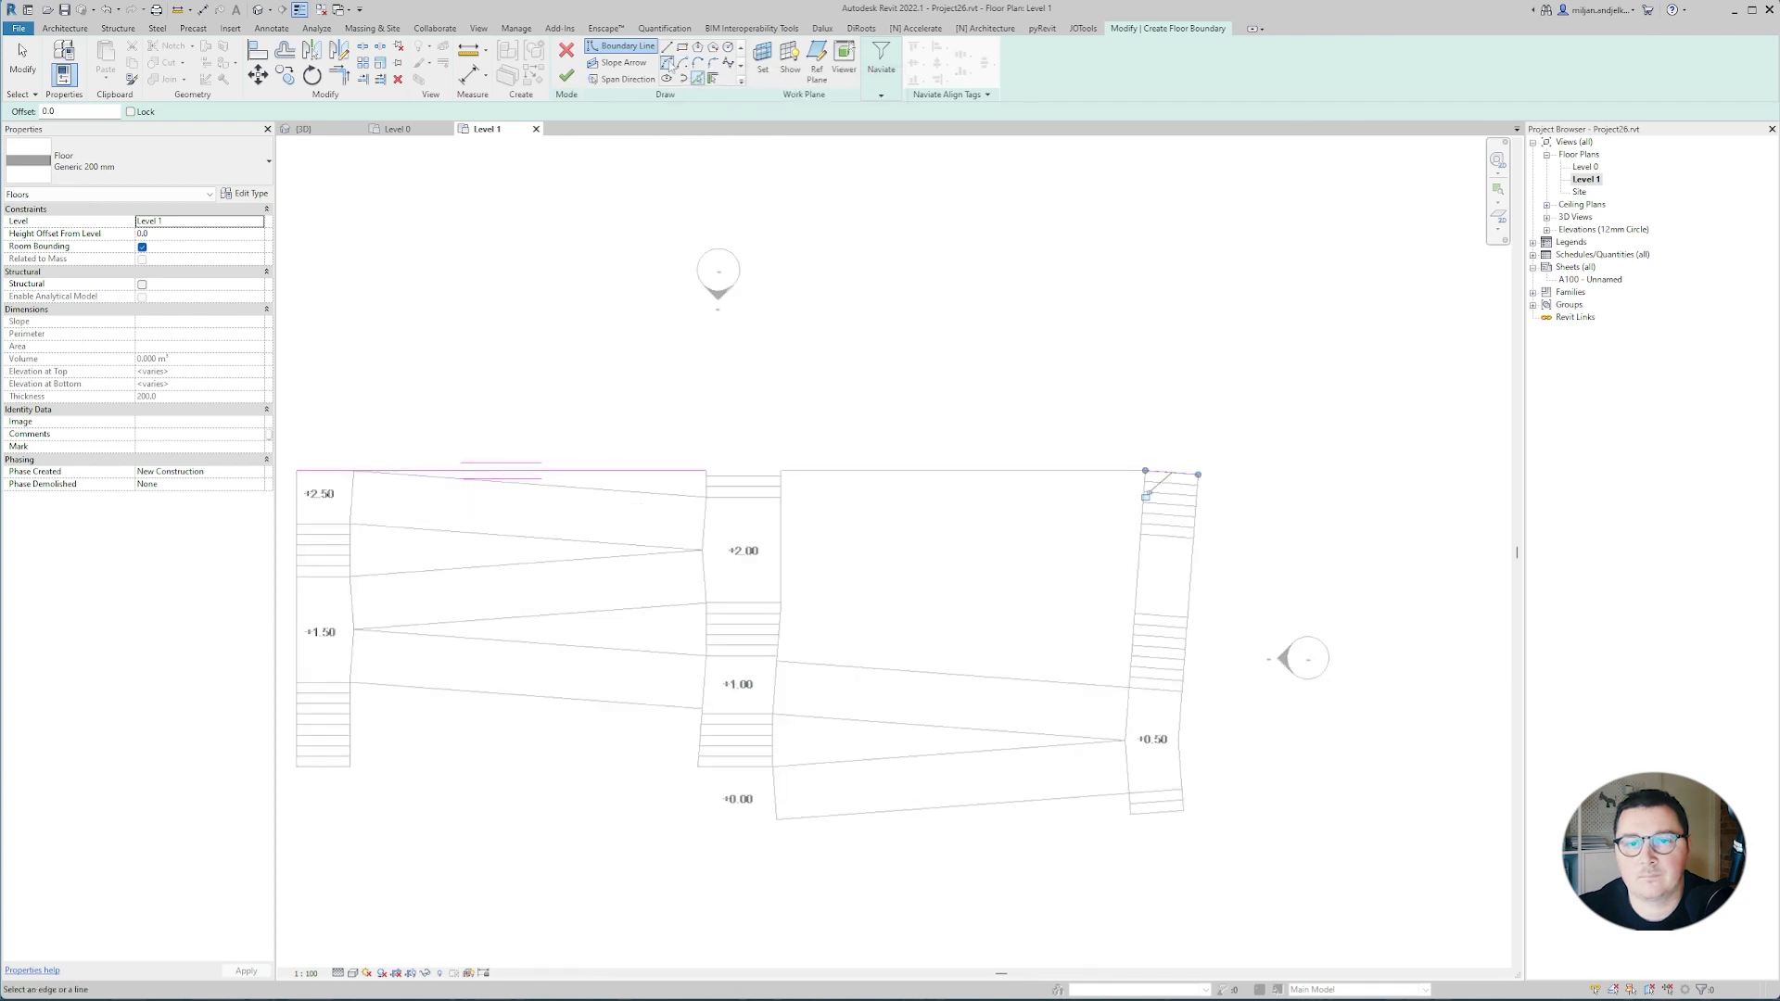
left_click(1196, 475)
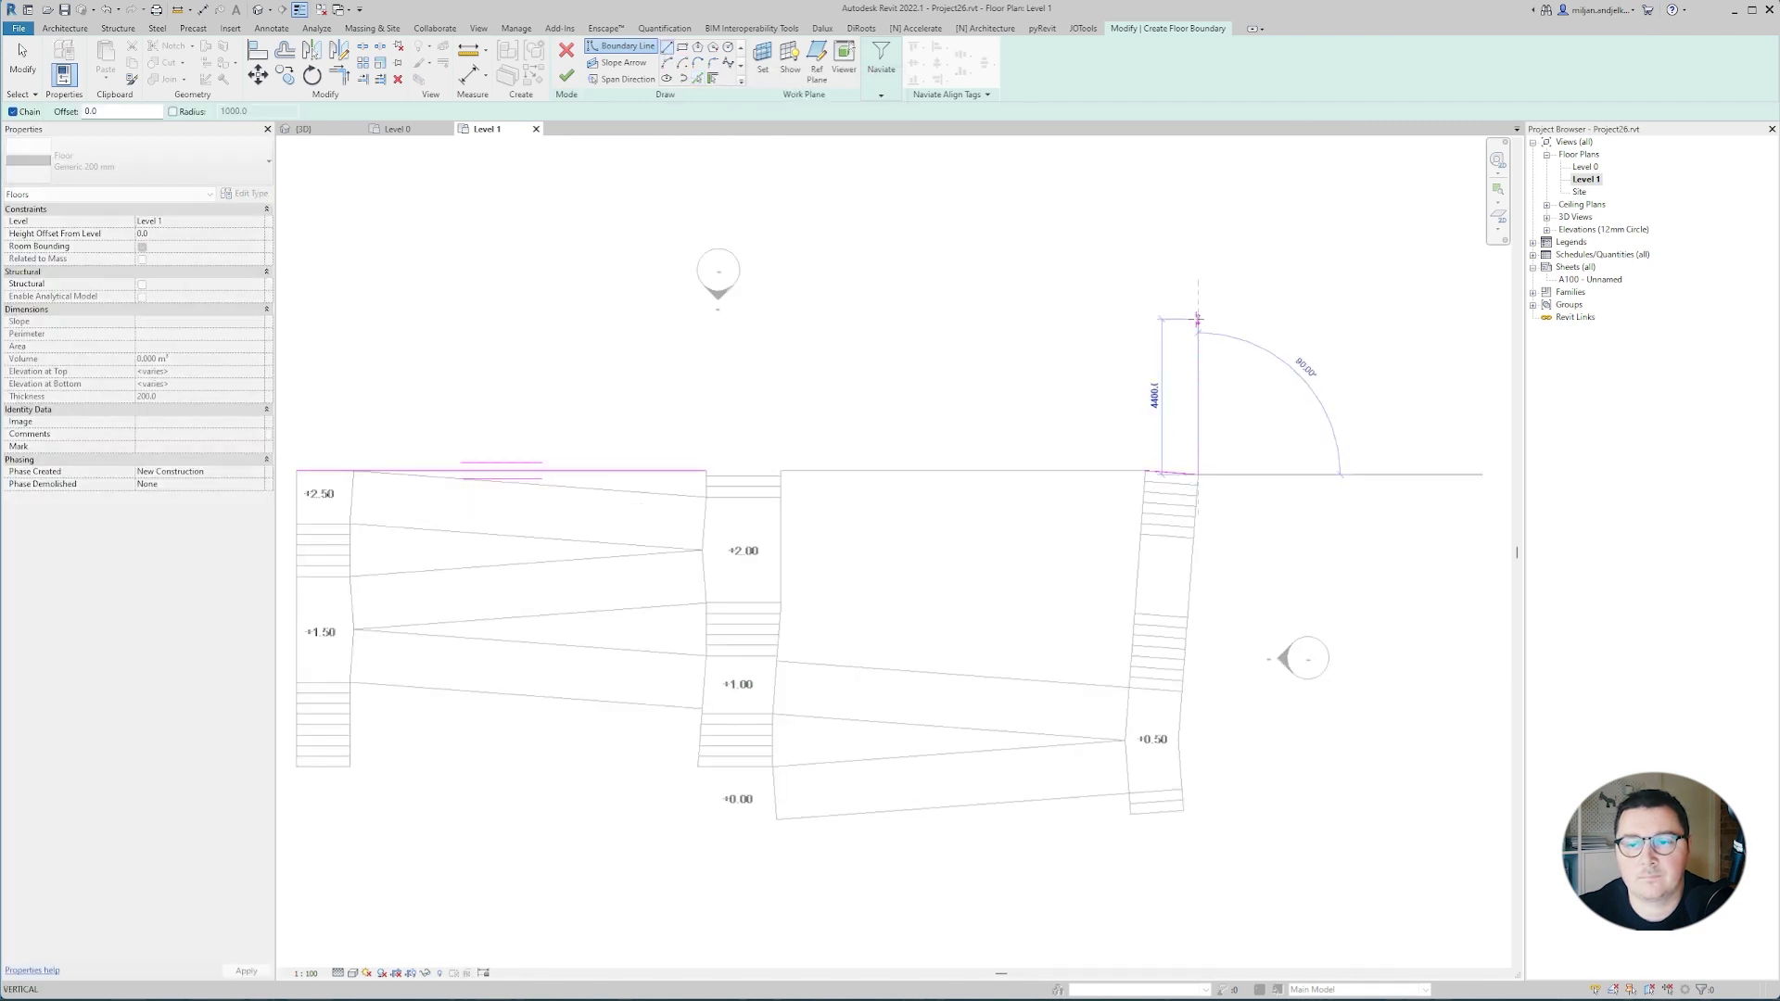
Add a boundary line offset 5000 above the drawing's upper edge and a vertical line from the upper-left corner.
left_click(697, 79)
double_click(50, 112)
type("5000")
left_click(464, 469)
middle_click_drag(464, 445, 804, 440)
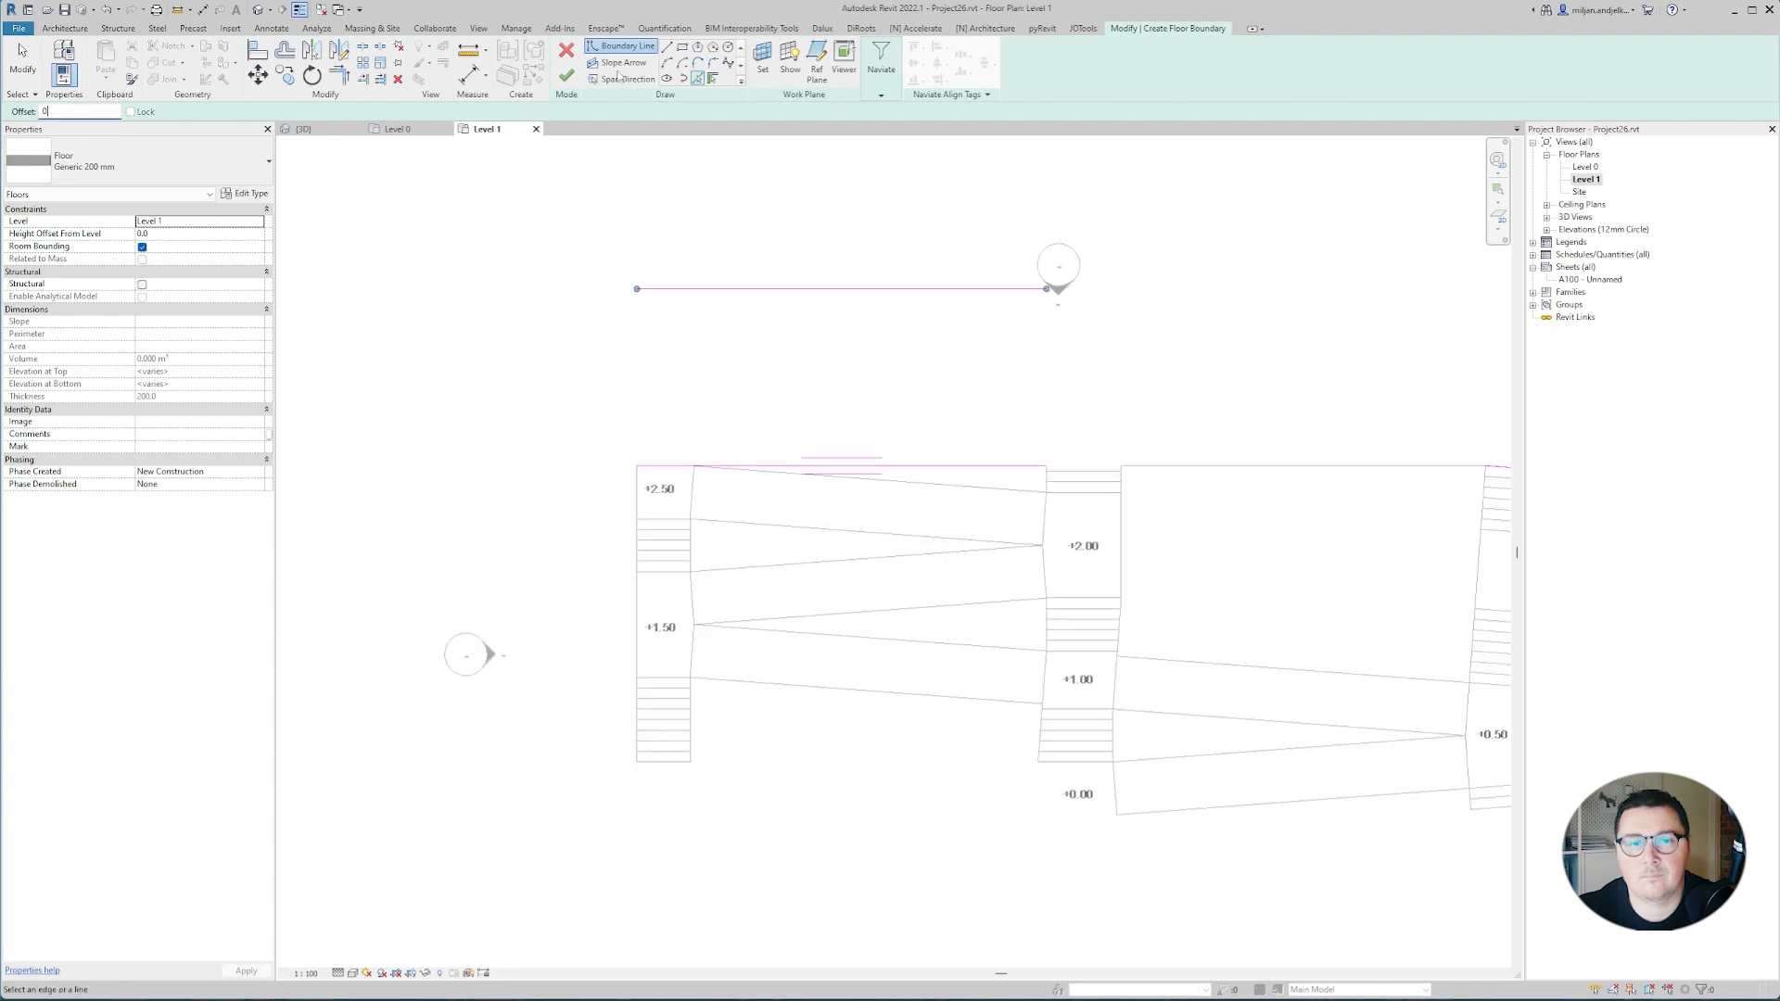
key("l")
key("i")
left_click(637, 465)
scroll(1101, 447, "up", 5)
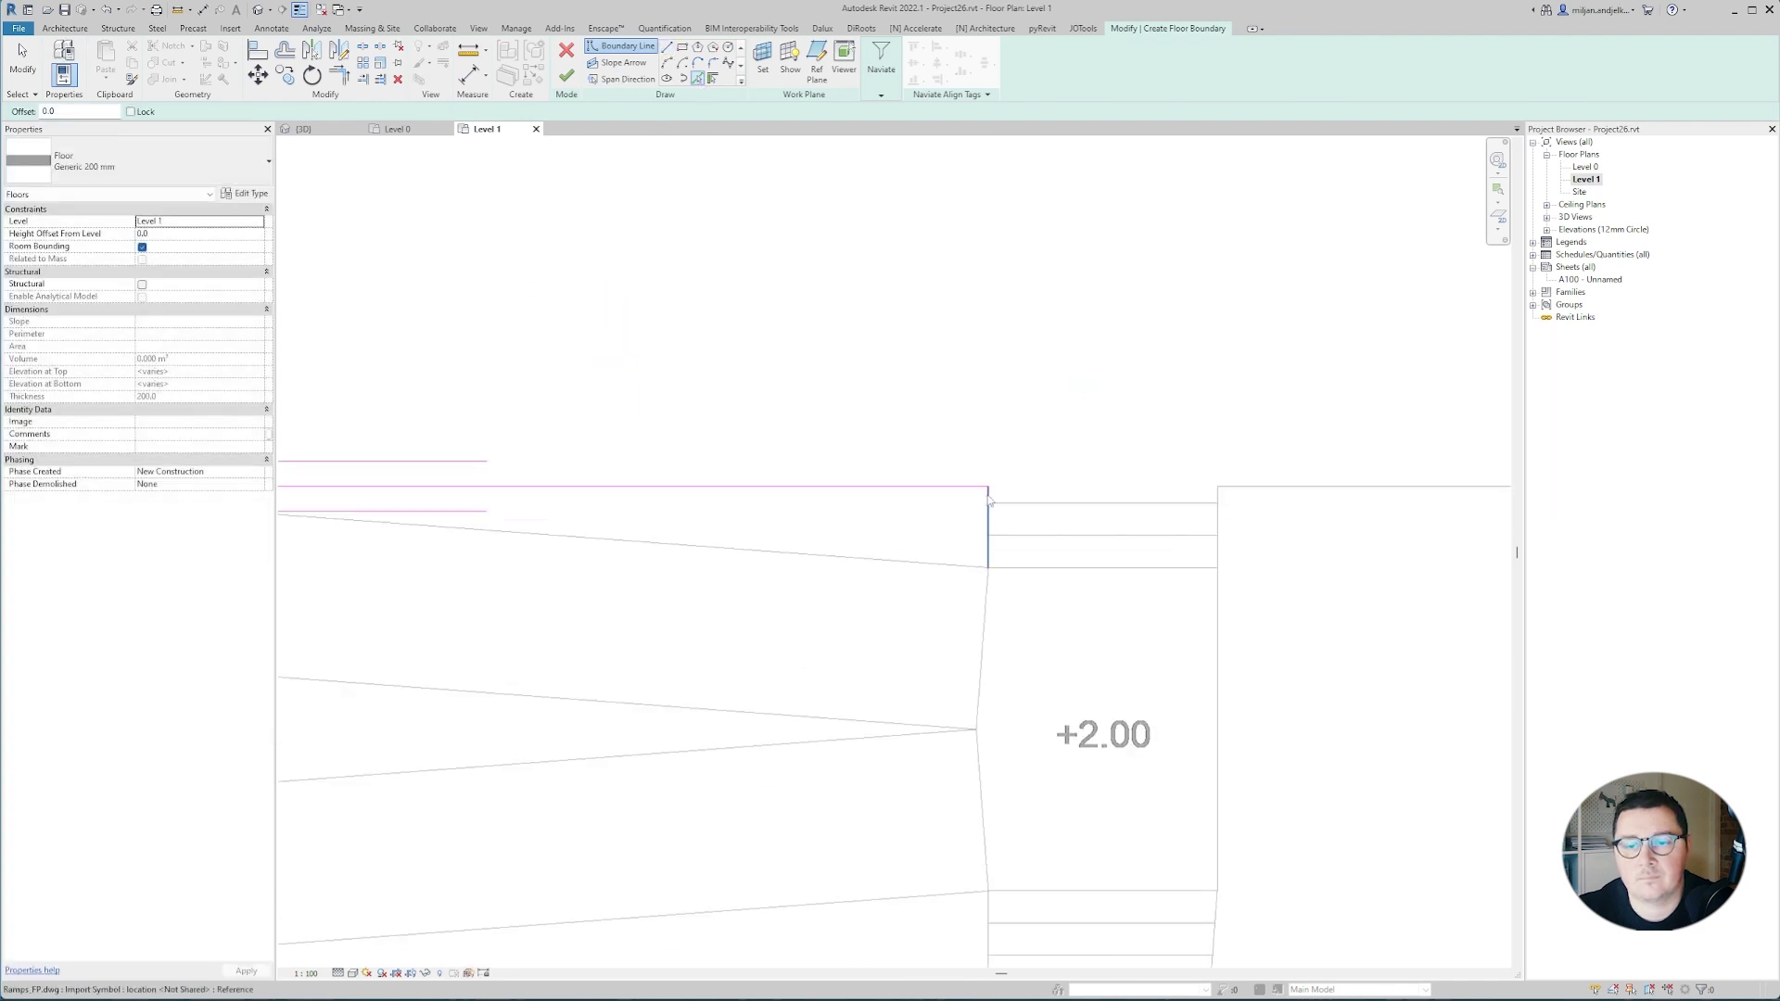
Trim and extend the boundary lines into a closed outline above the ramps and finish the floor.
key("t")
key("r")
scroll(1224, 487, "up", 3)
scroll(973, 521, "down", 4)
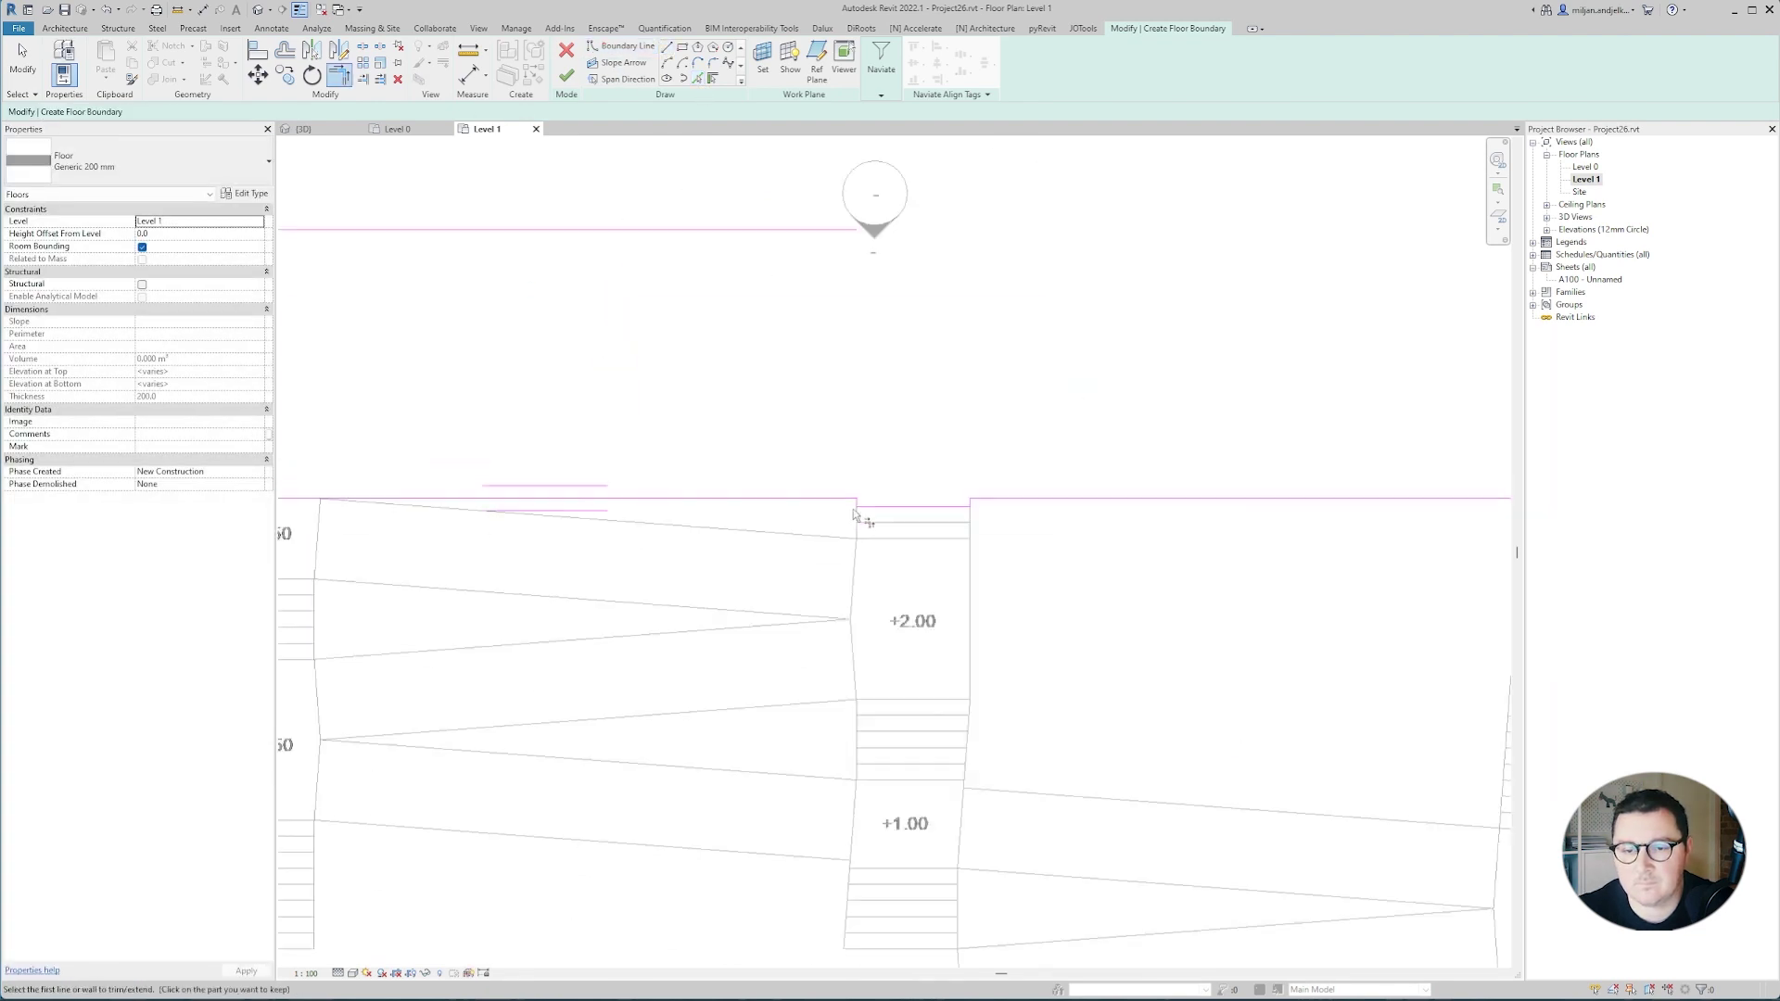
left_click(1339, 503)
left_click(797, 325)
left_click(649, 326)
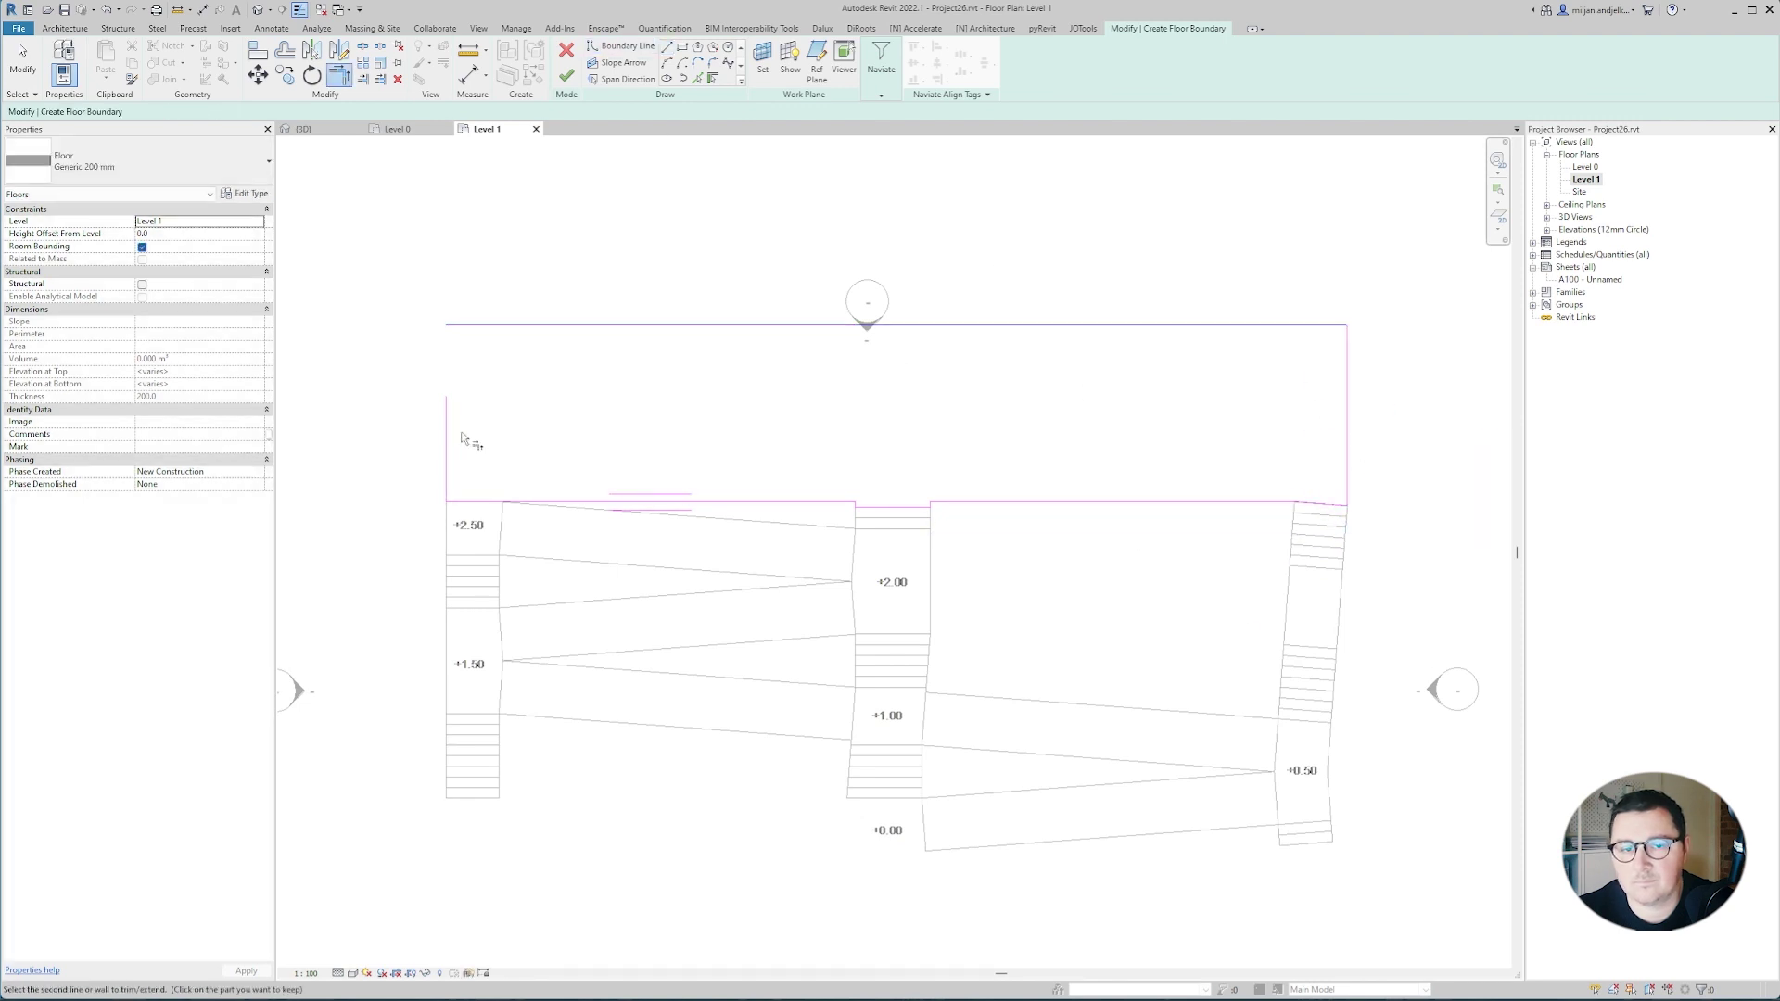
left_click(447, 432)
left_click(566, 76)
Examine the new floor in the 3D view and against the ramp and landing layout in the Level 1 plan.
left_click(305, 130)
mouse_move(538, 519)
middle_mouse_down("shift")
mouse_move(580, 554)
mouse_move(937, 493)
mouse_move(469, 206)
middle_mouse_up("shift")
left_click(484, 129)
scroll(623, 486, "up", 1)
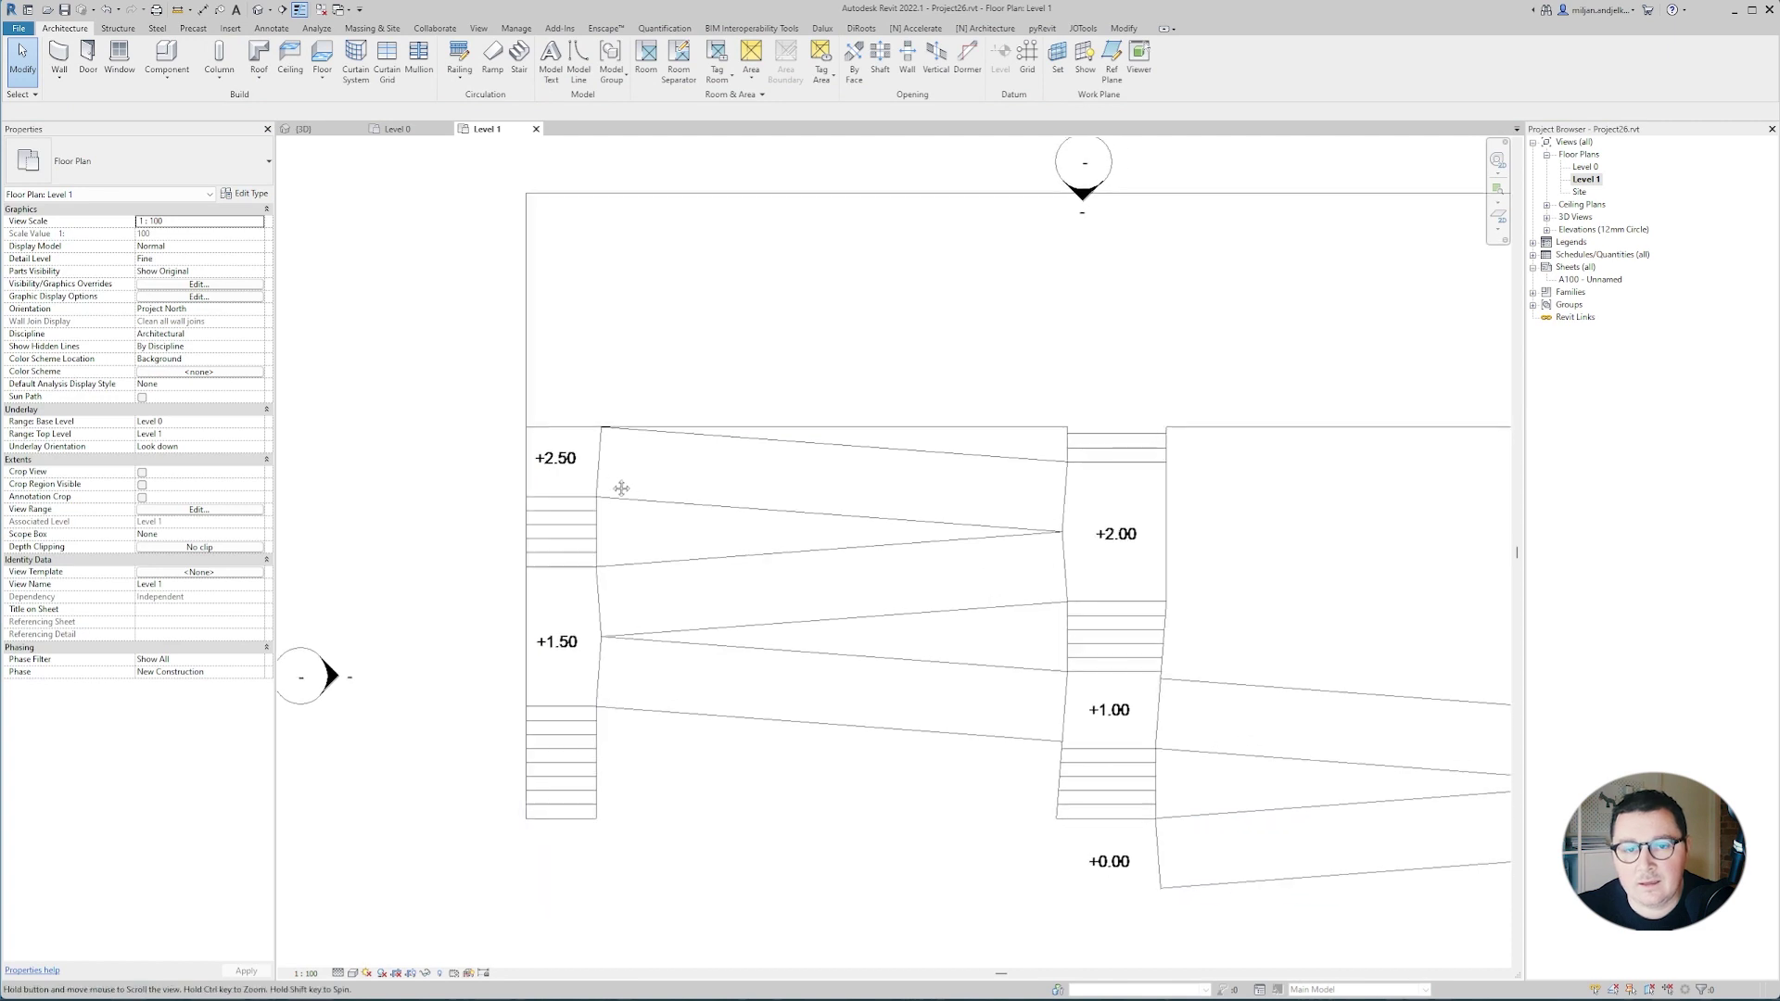
scroll(554, 402, "up", 1)
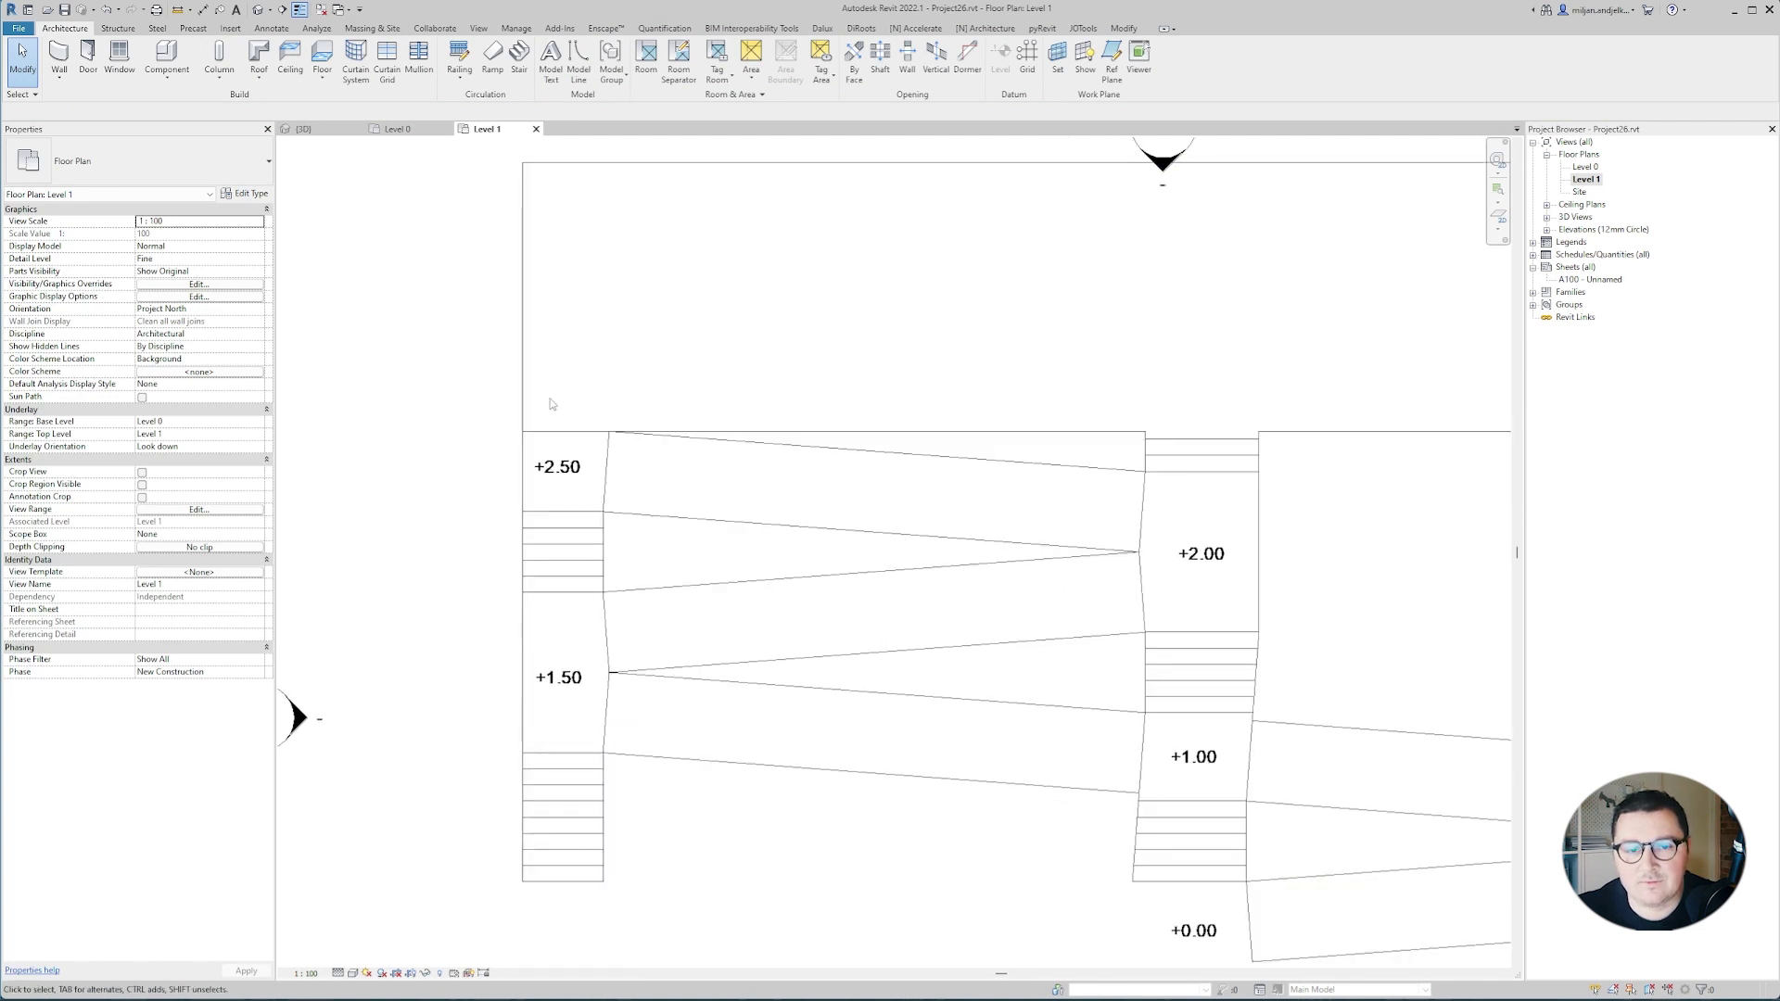
scroll(498, 366, "down", 2)
left_click(497, 365)
middle_click_drag(743, 364, 710, 406)
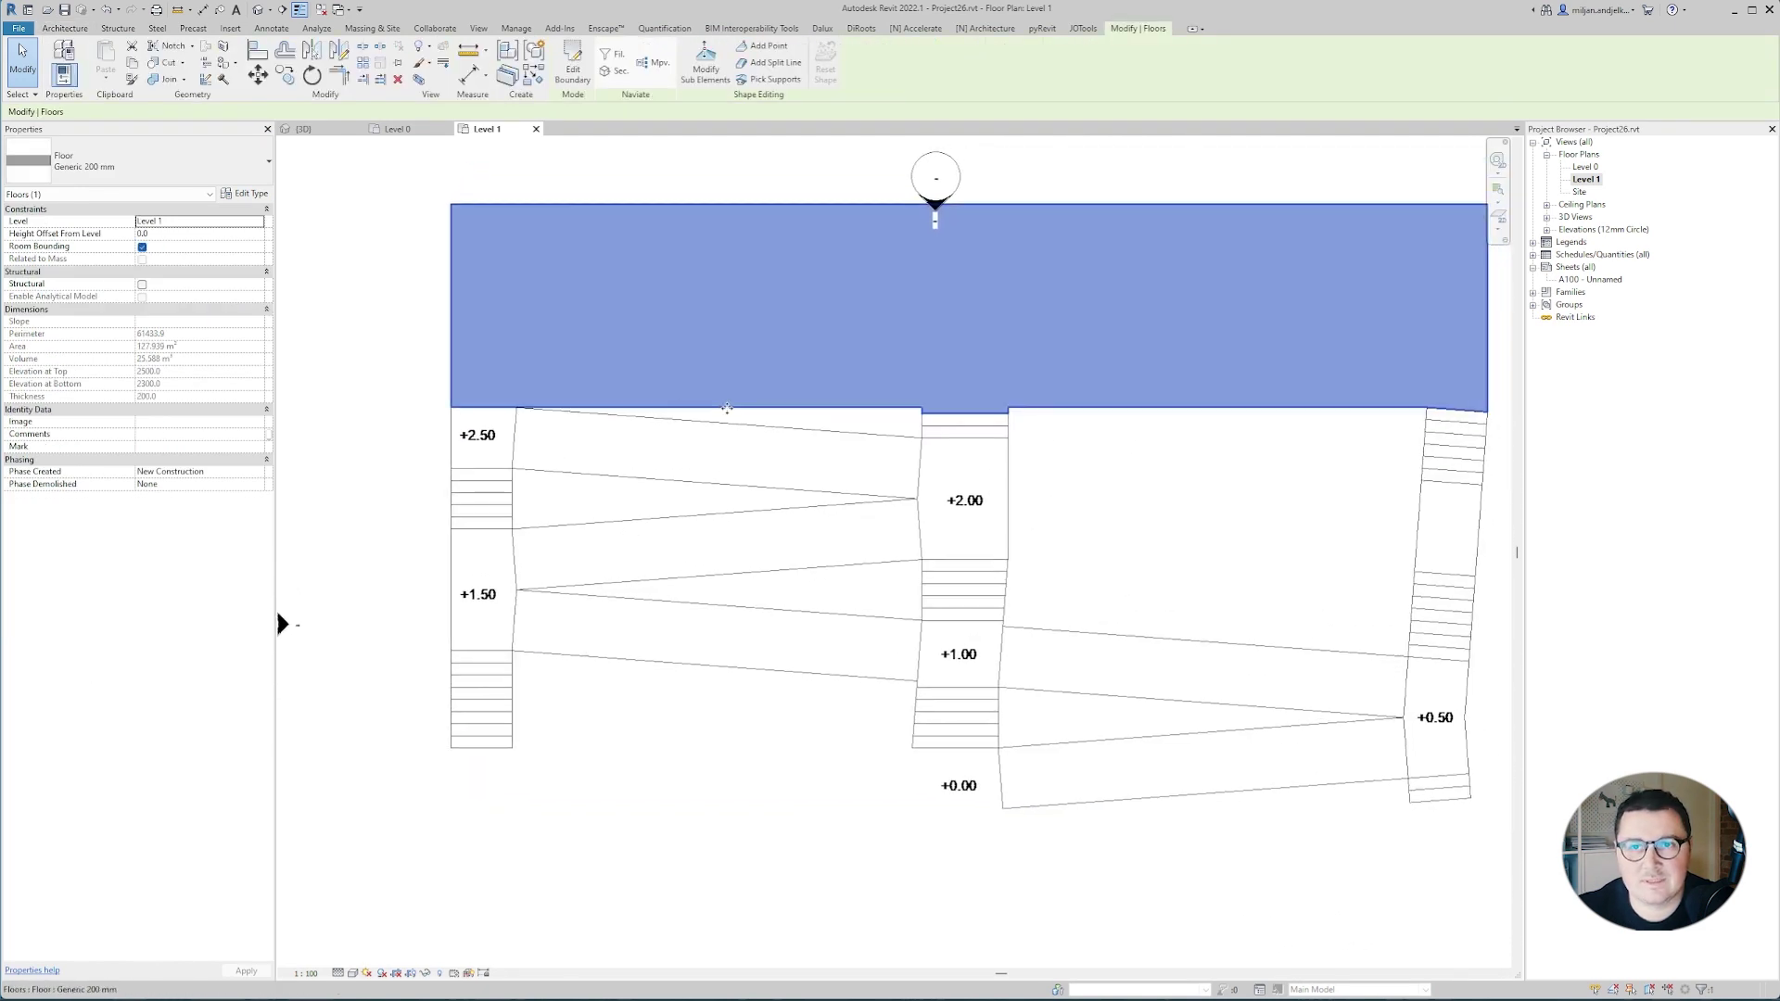
scroll(710, 406, "down", 1)
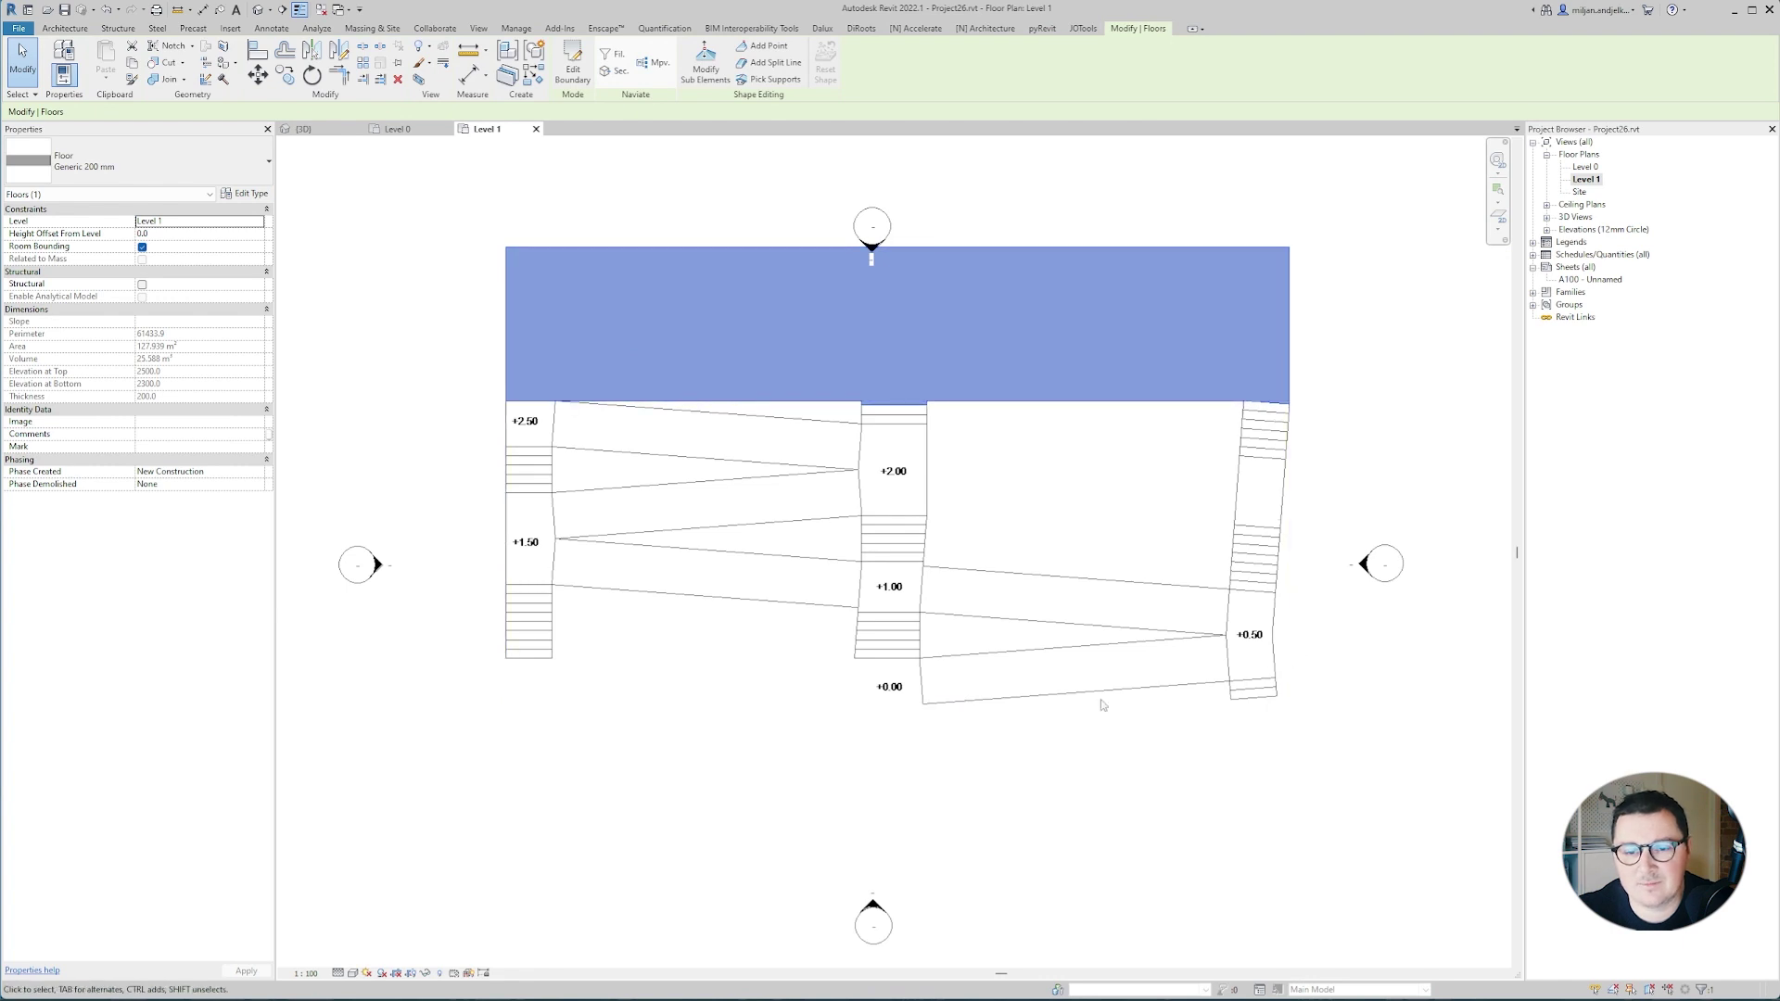
left_click(487, 332)
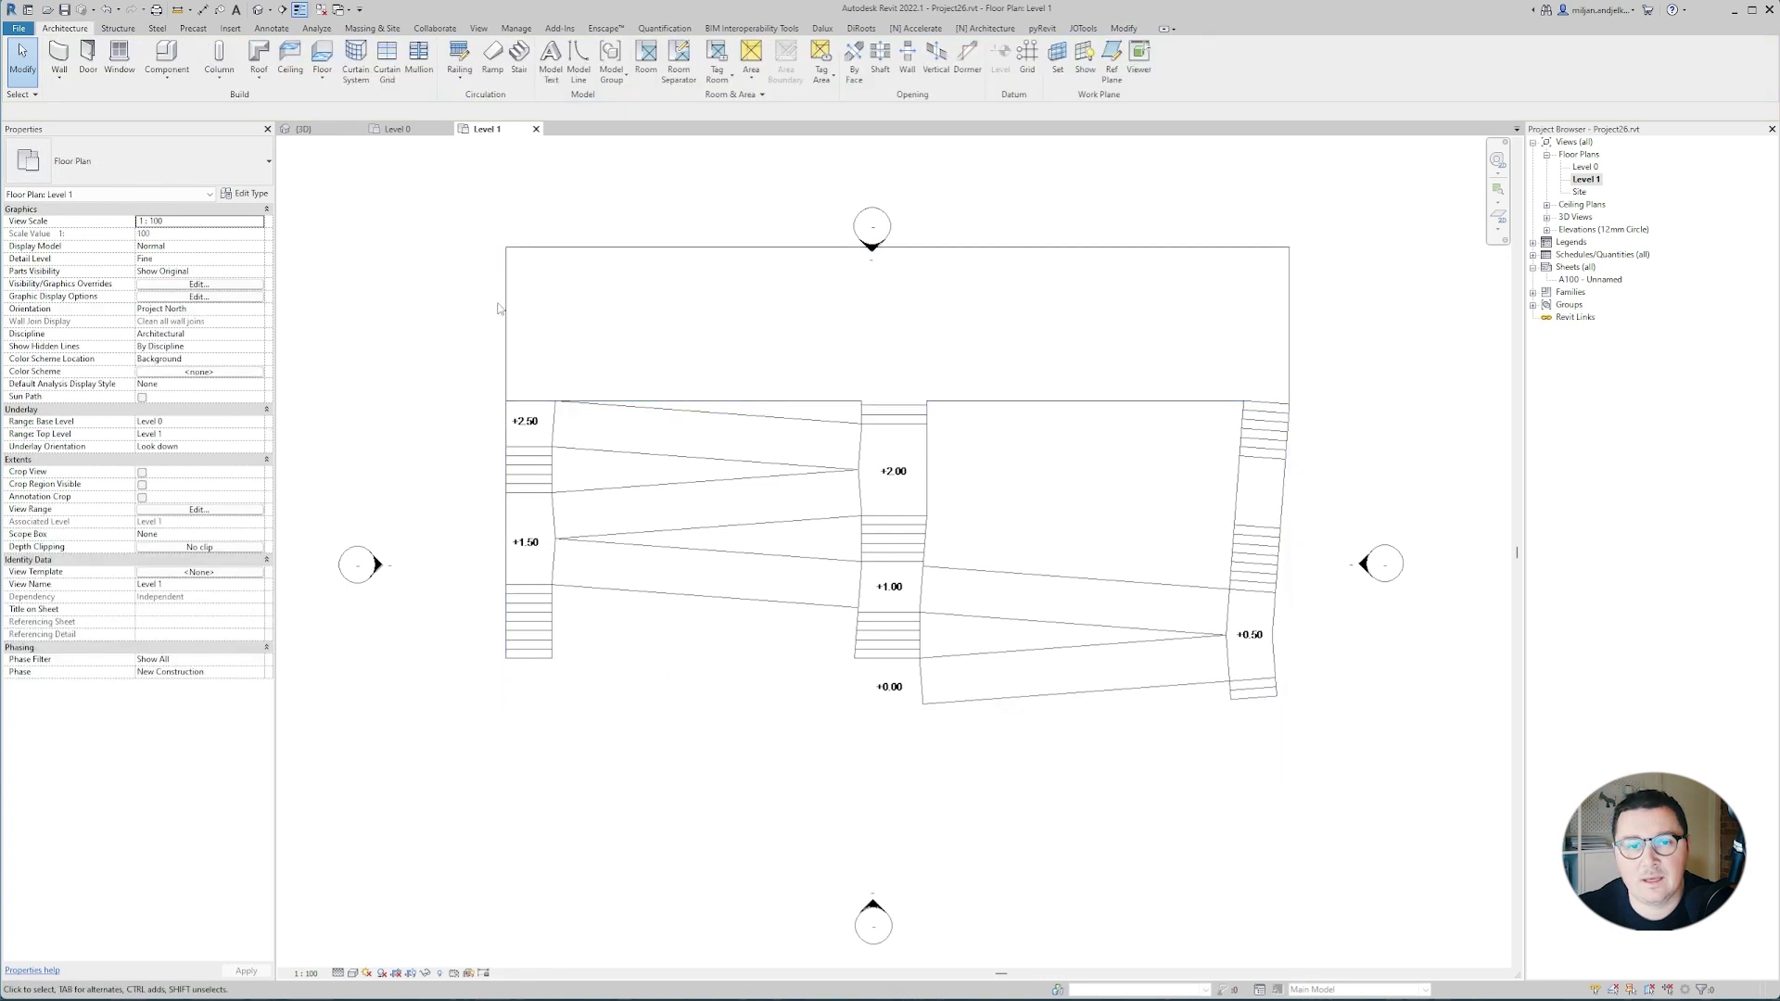
Create a floor for the +2.50 landing from its traced outline, trimming the long outer boundary line to the landing's corners.
left_click(507, 288)
double_click(508, 288)
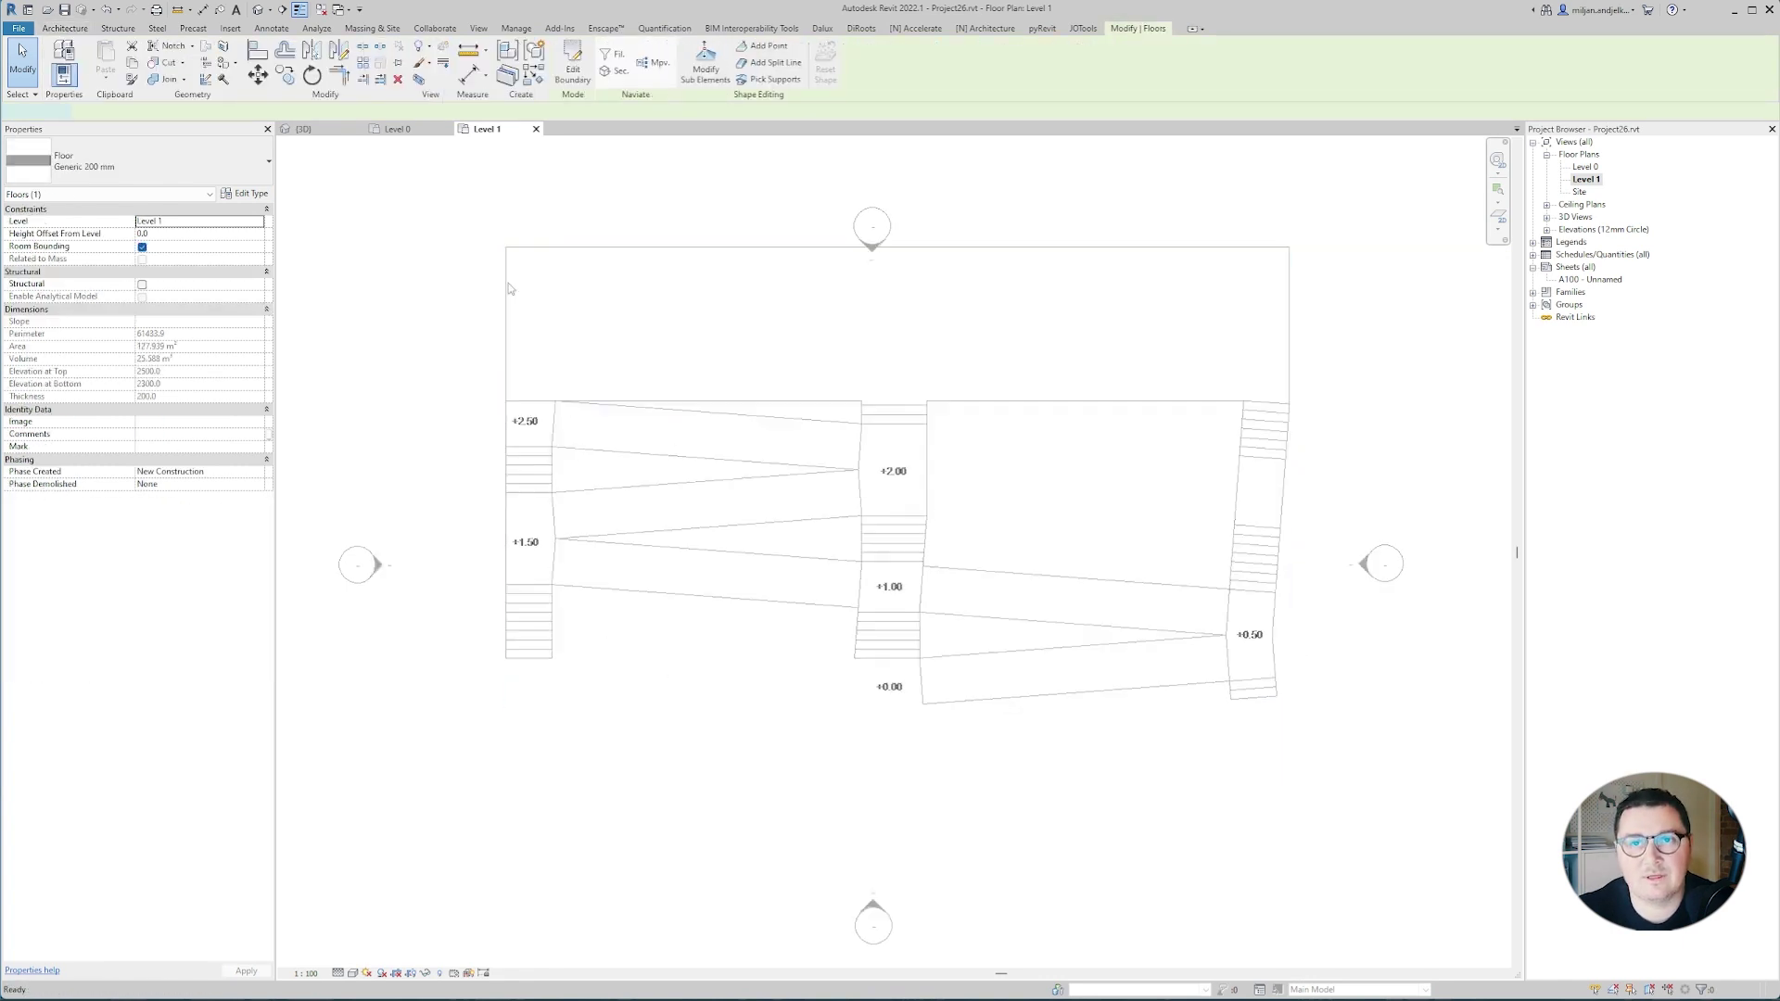
scroll(514, 369, "up", 3)
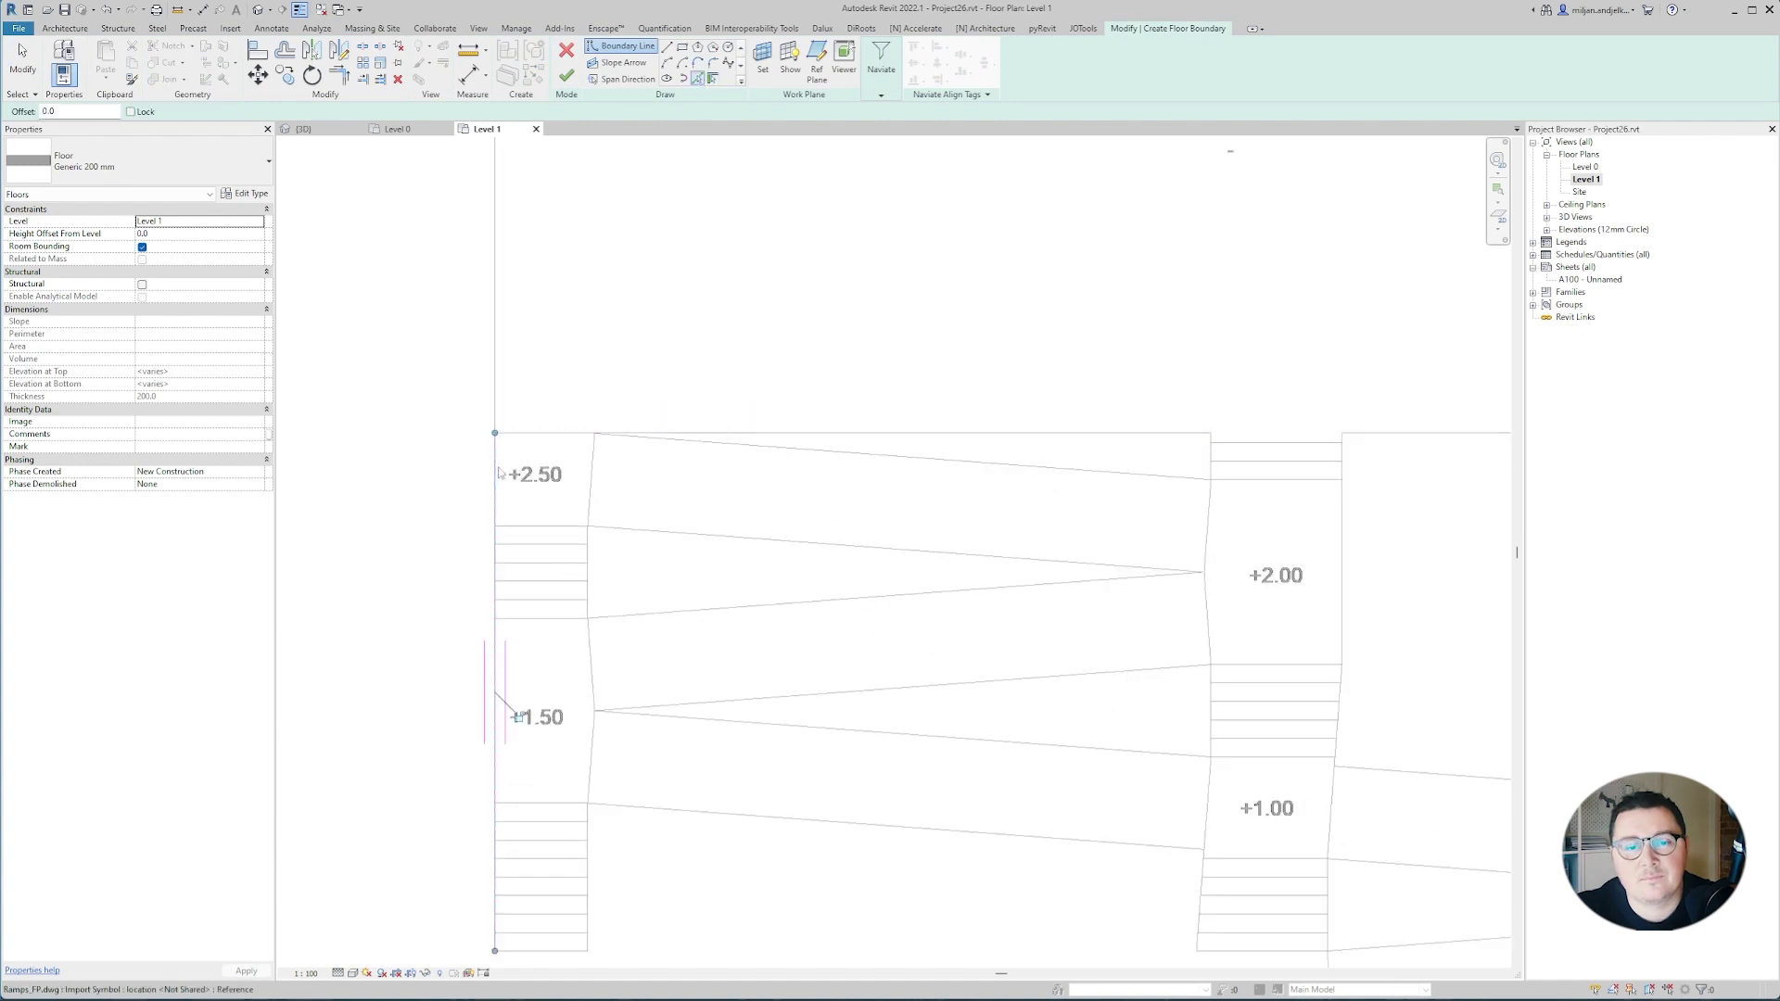
key("Escape")
key("t")
key("r")
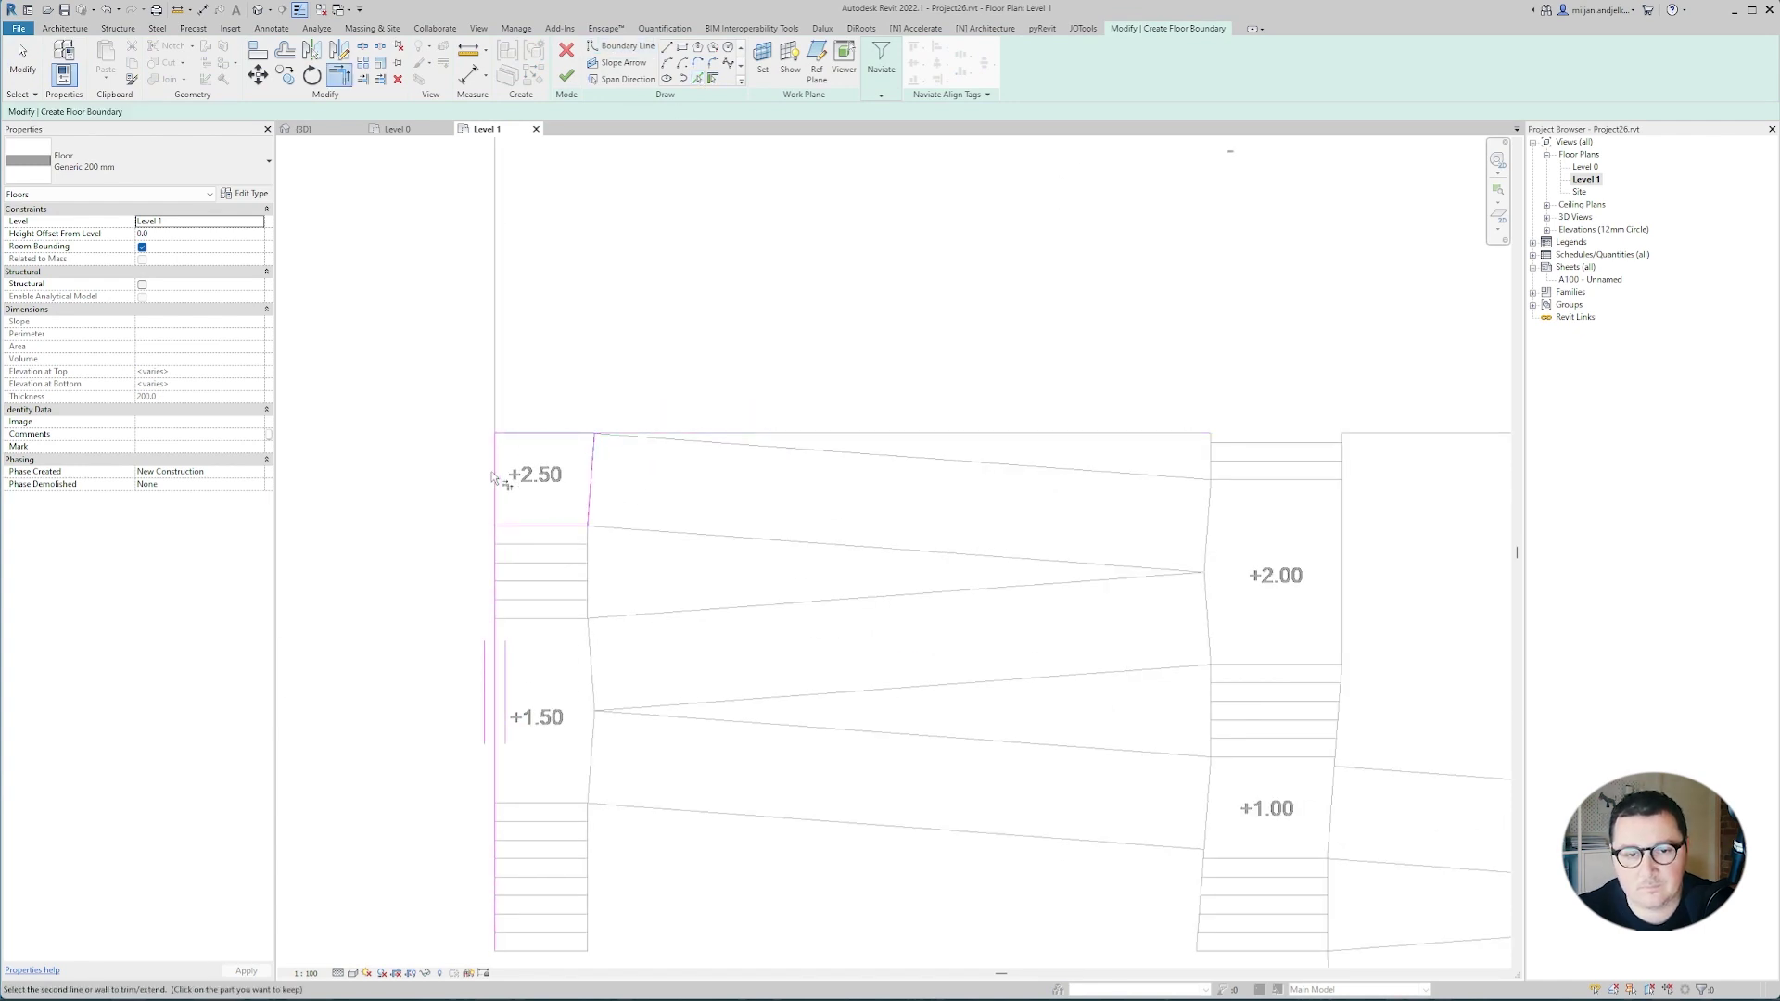
scroll(492, 477, "down", 2)
mouse_move(550, 533)
middle_mouse_down()
mouse_move(519, 437)
mouse_move(532, 522)
middle_mouse_up()
left_click(565, 75)
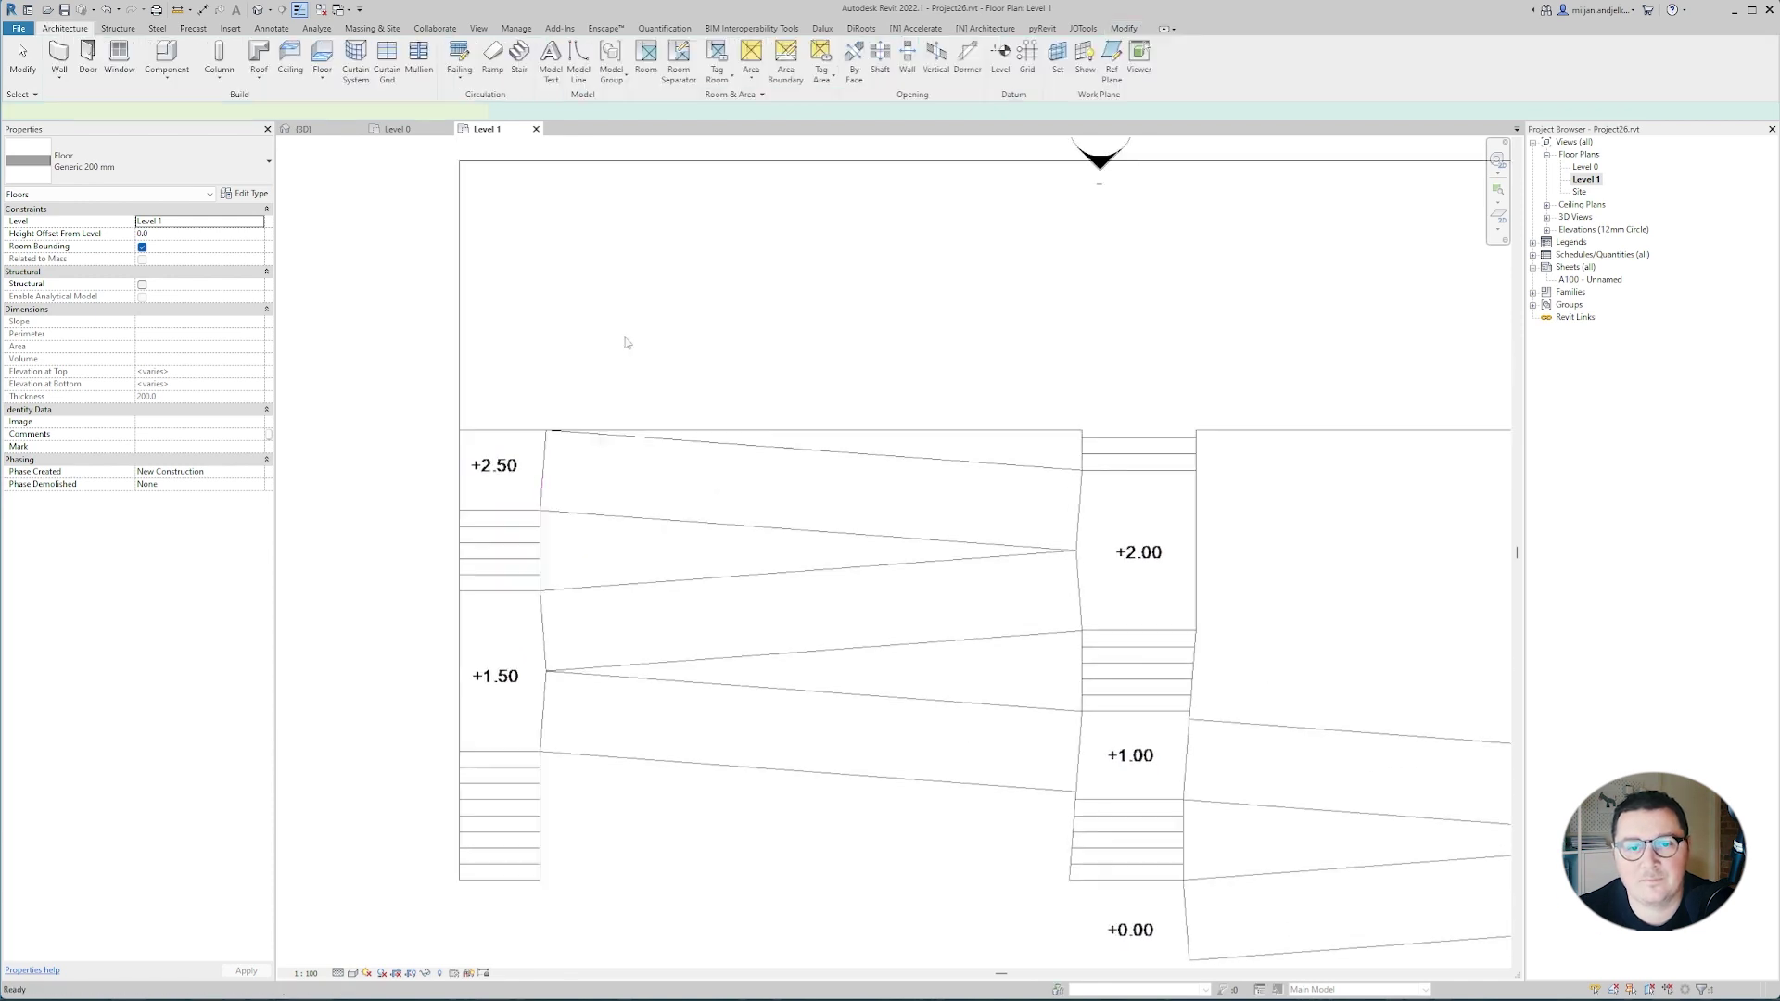
Create a floor for the upper ramp between the +2.50 and +2.00 landings by tracing its four edges.
middle_click_drag(522, 366, 502, 287)
left_click(313, 130)
key("Escape")
left_click(486, 130)
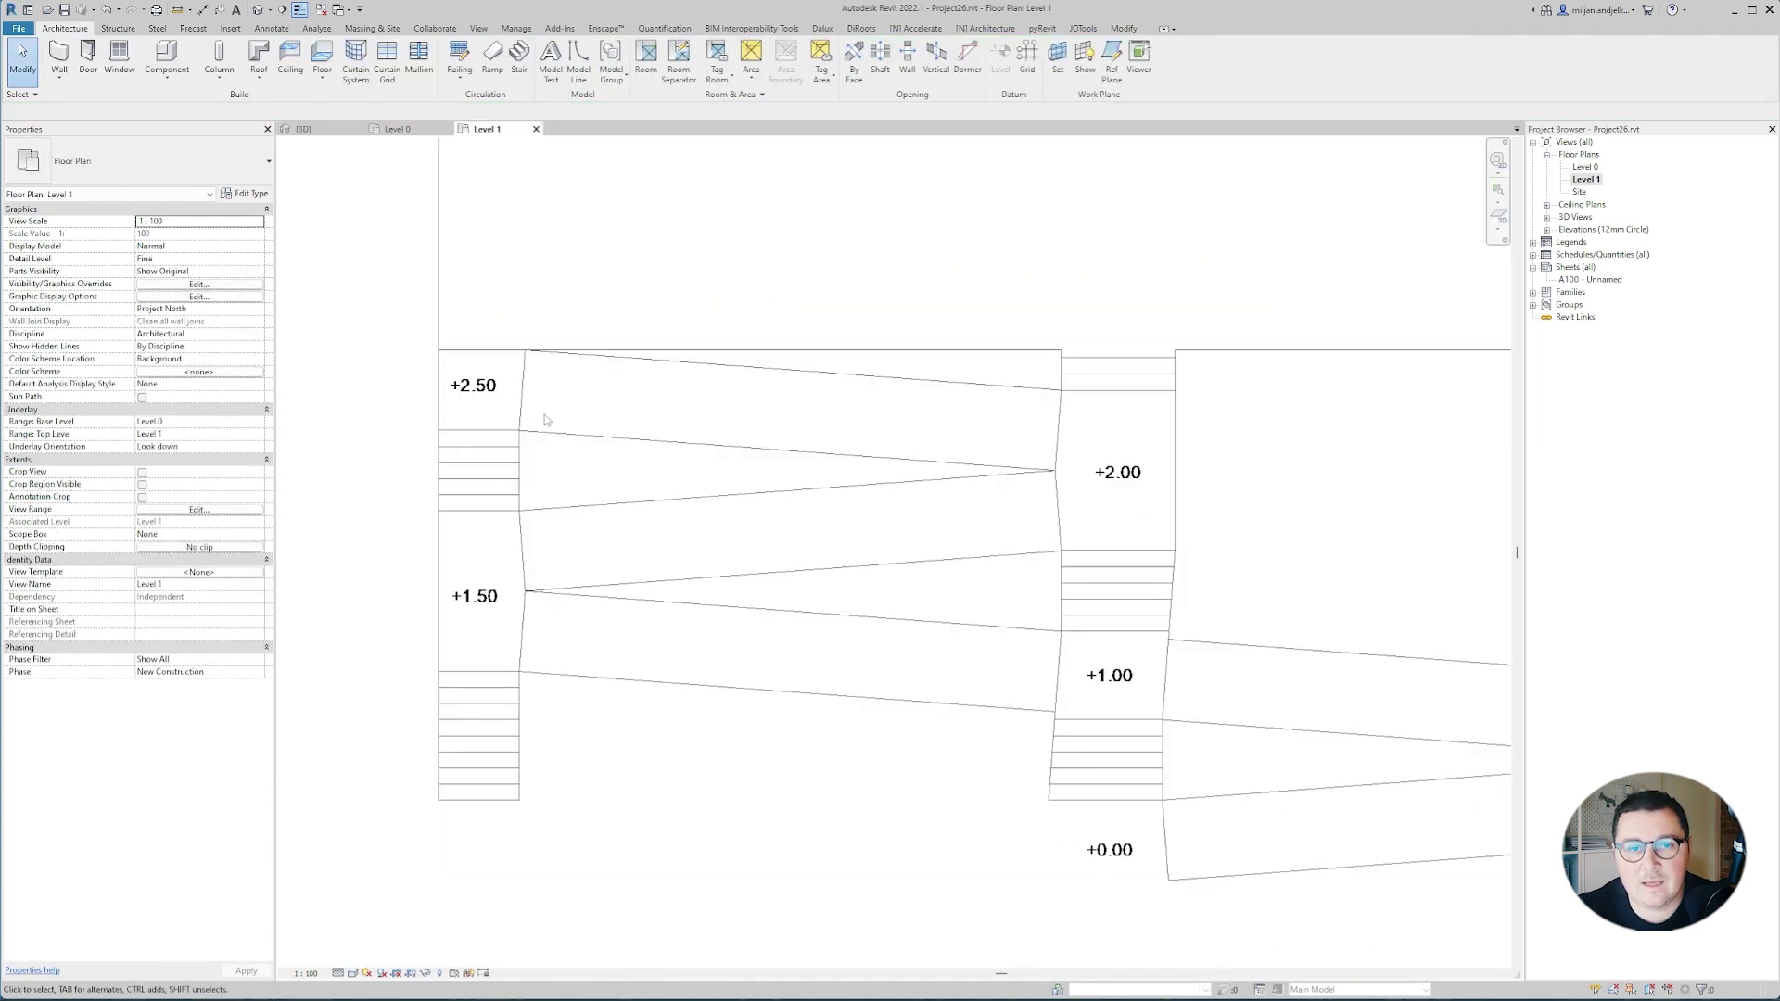
middle_click_drag(933, 426, 923, 424)
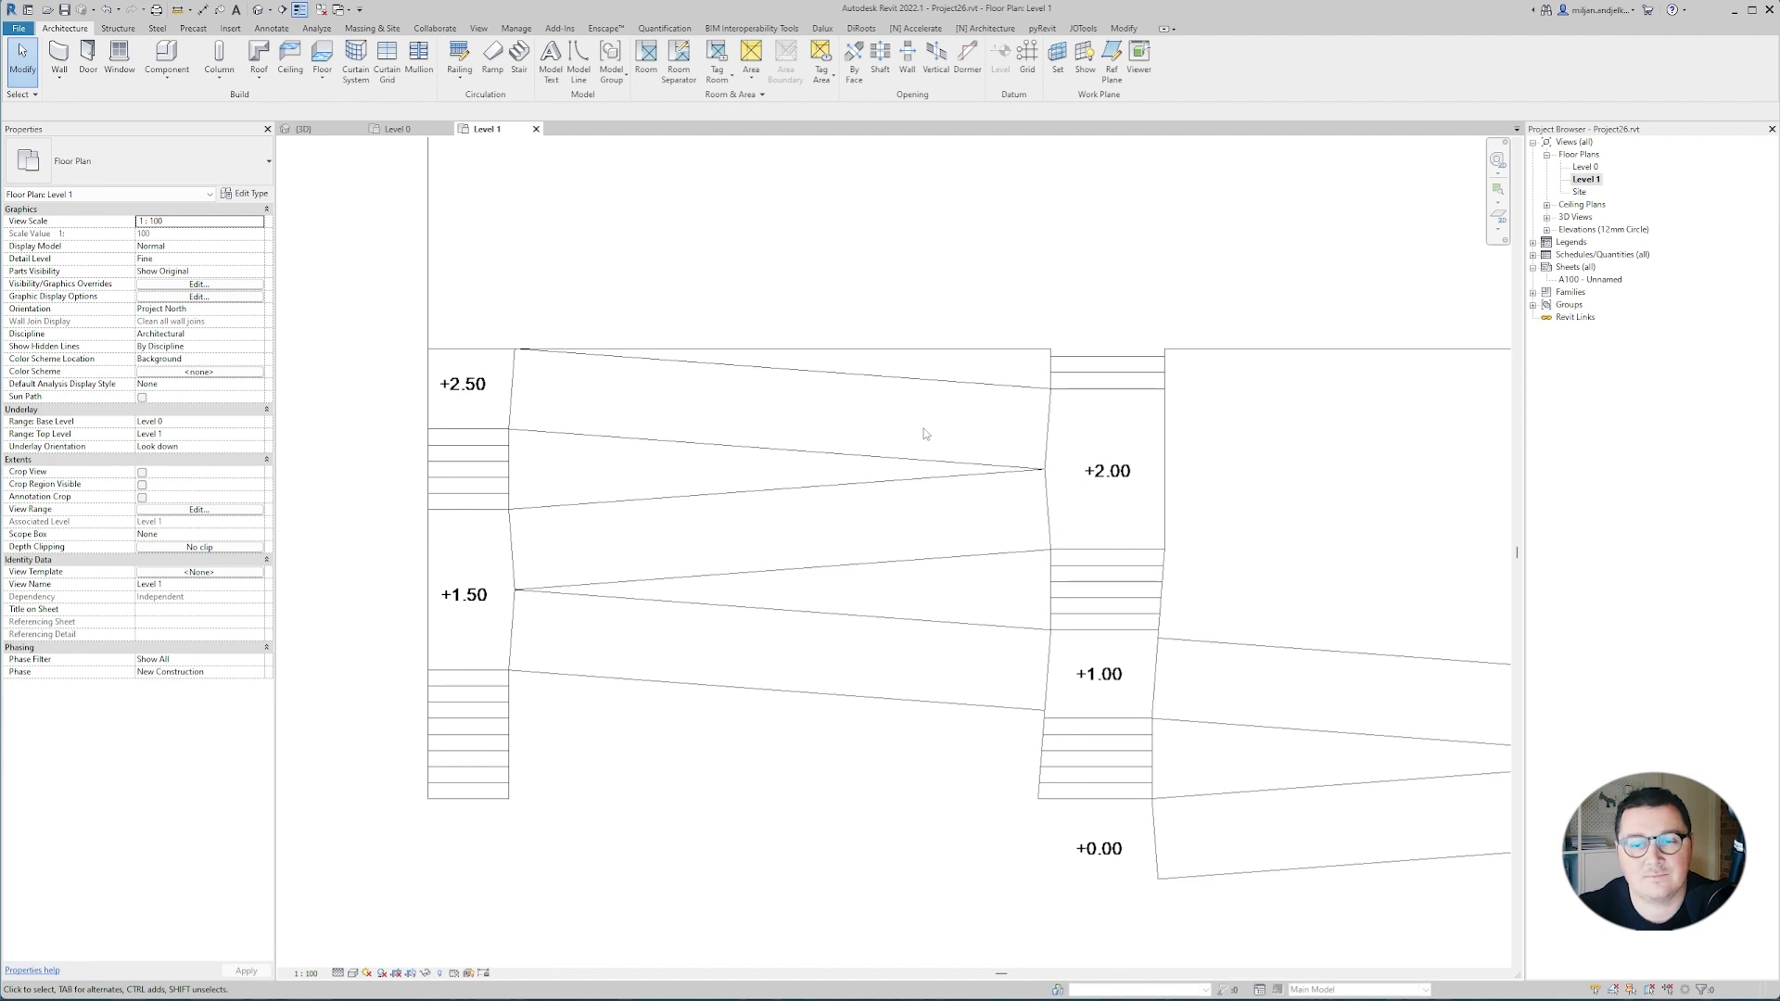
left_click(498, 433)
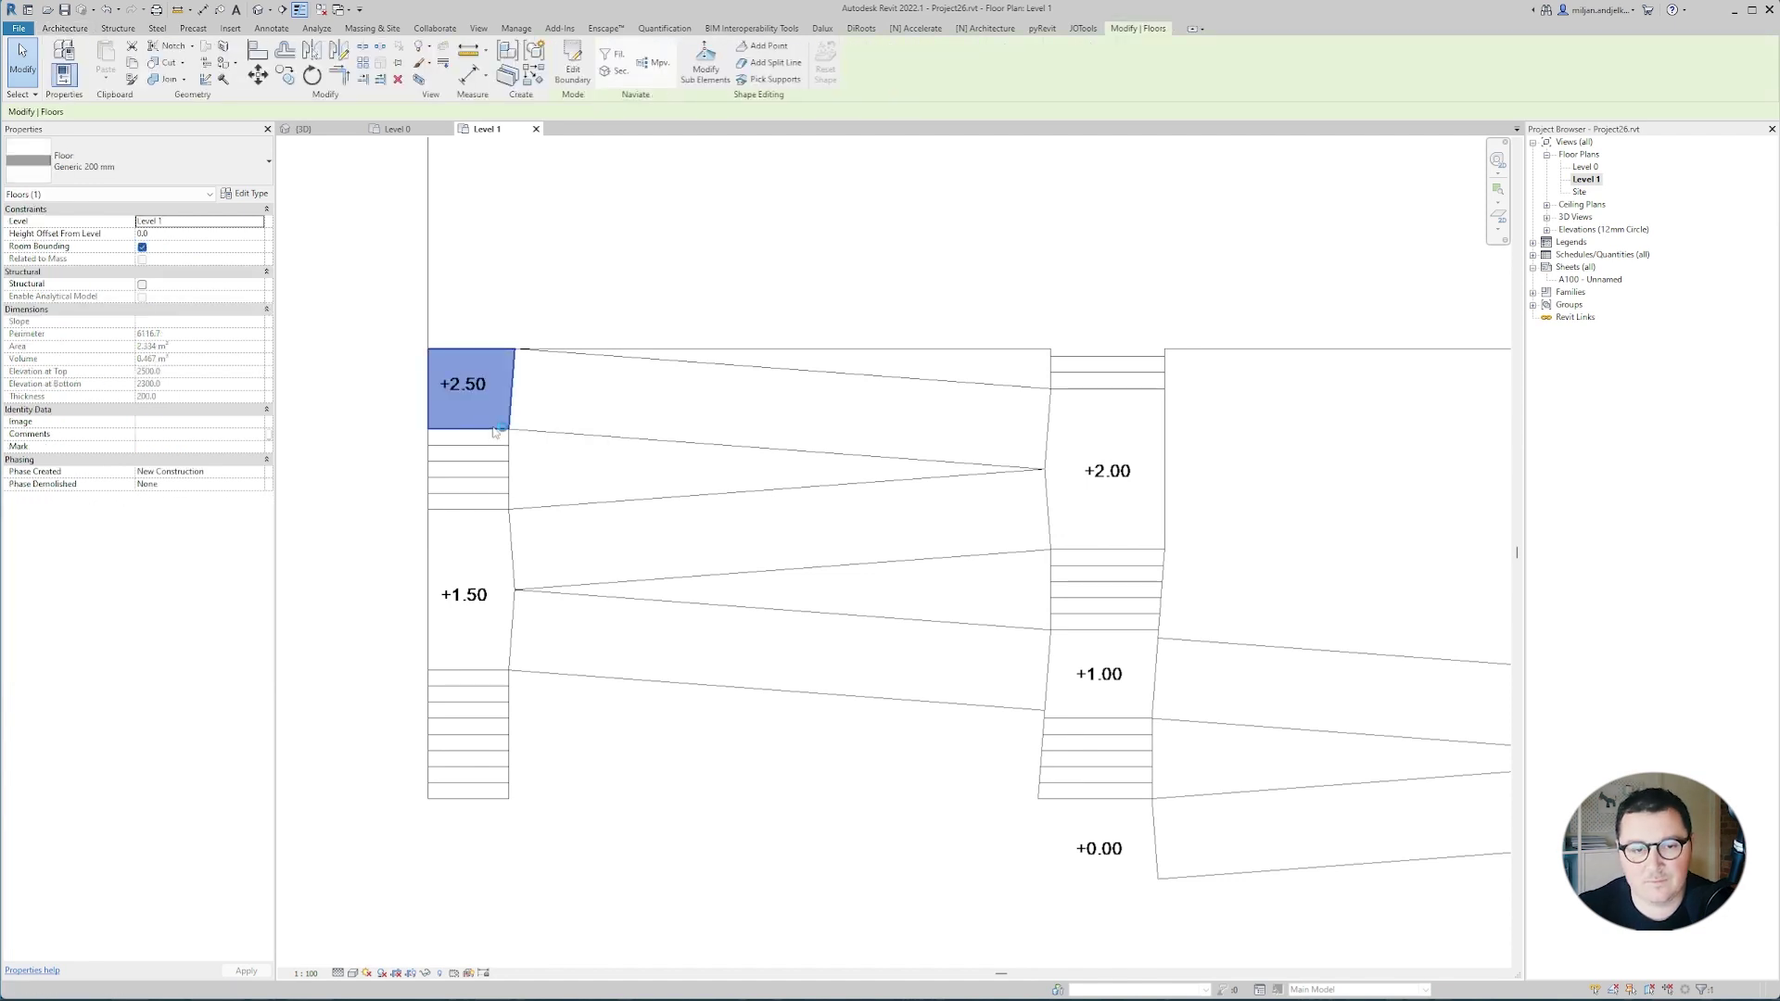
double_click(547, 441)
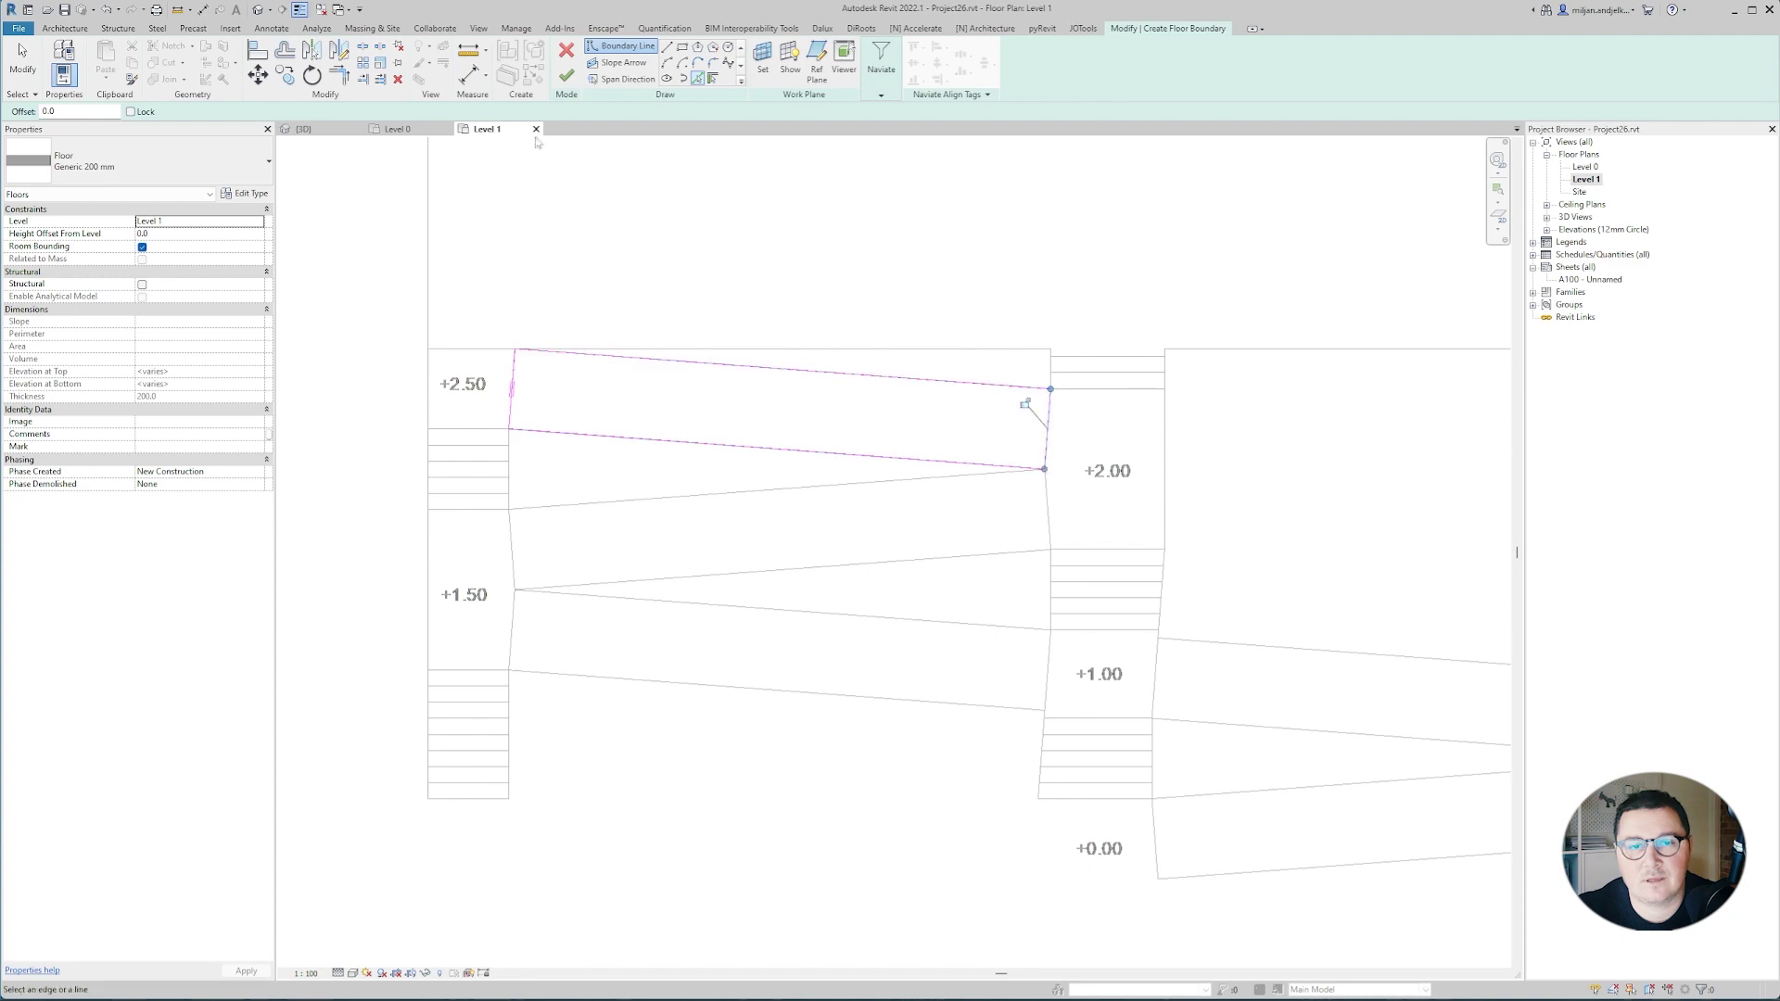
left_click(567, 76)
Slope the upper ramp by setting the elevation of its edge at the +2.00 landing to -500 with Modify Sub Elements.
left_click(303, 129)
key("Escape")
middle_click_drag(820, 533, 867, 531, "shift")
left_click(860, 530)
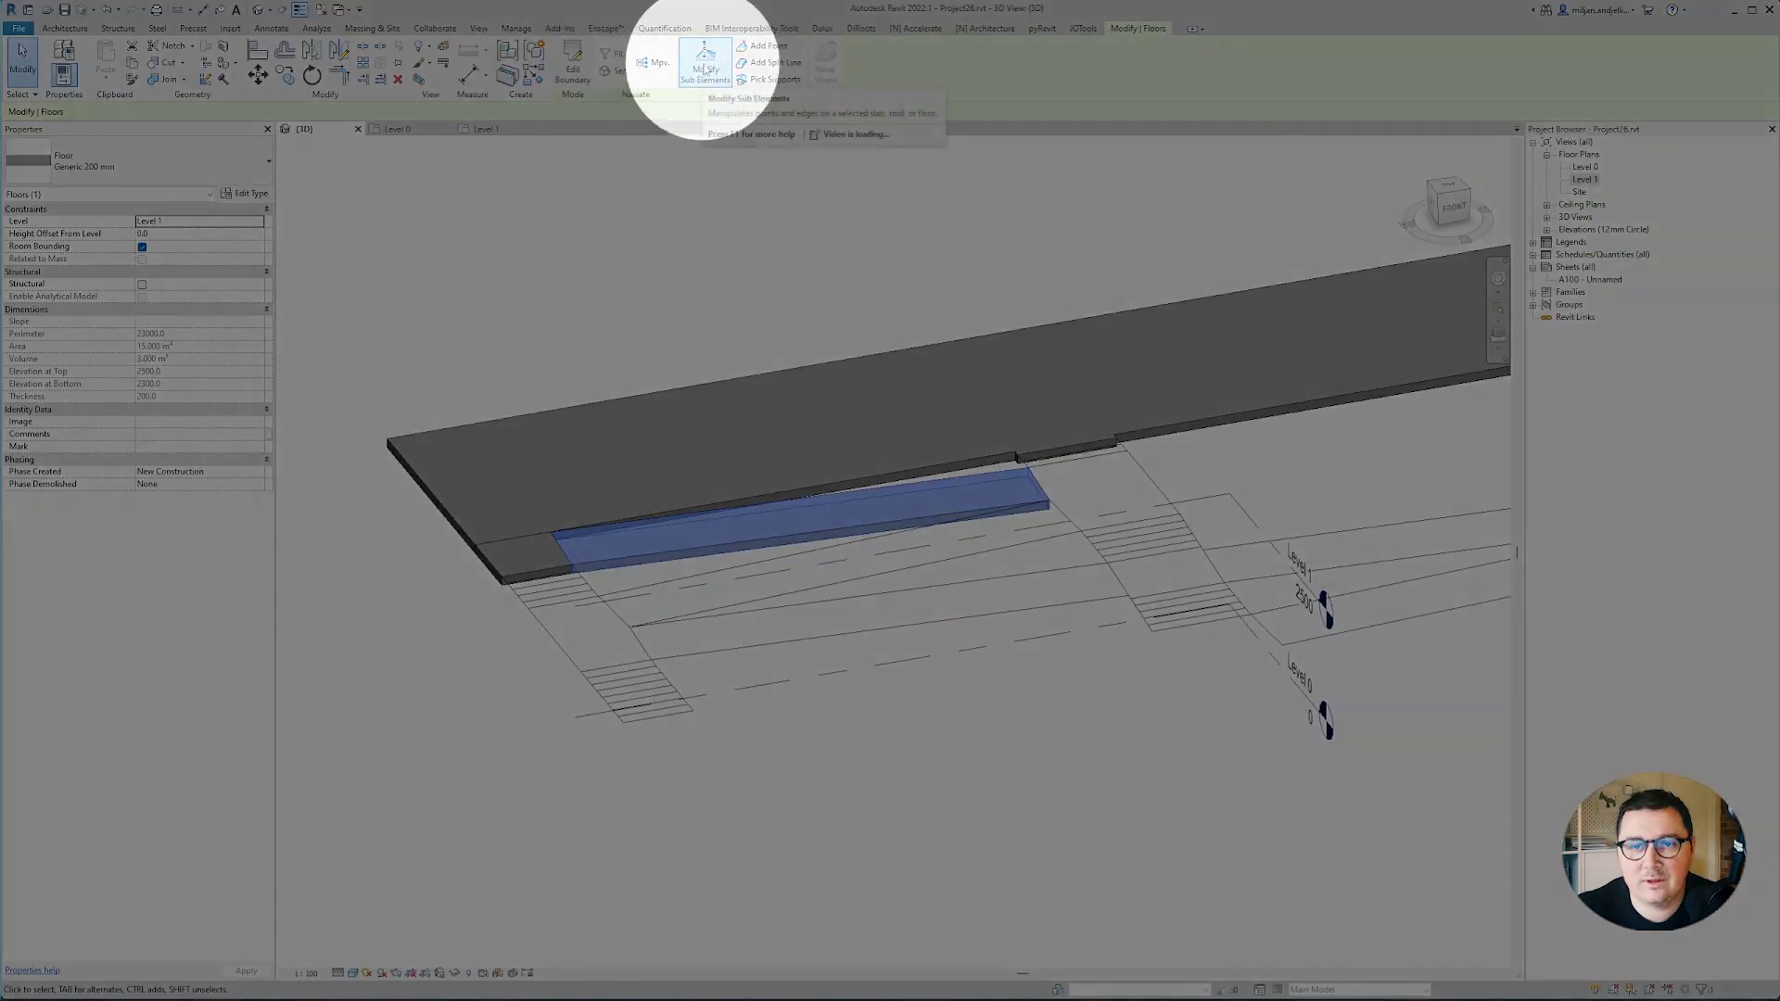
left_click(705, 63)
left_click(1037, 483)
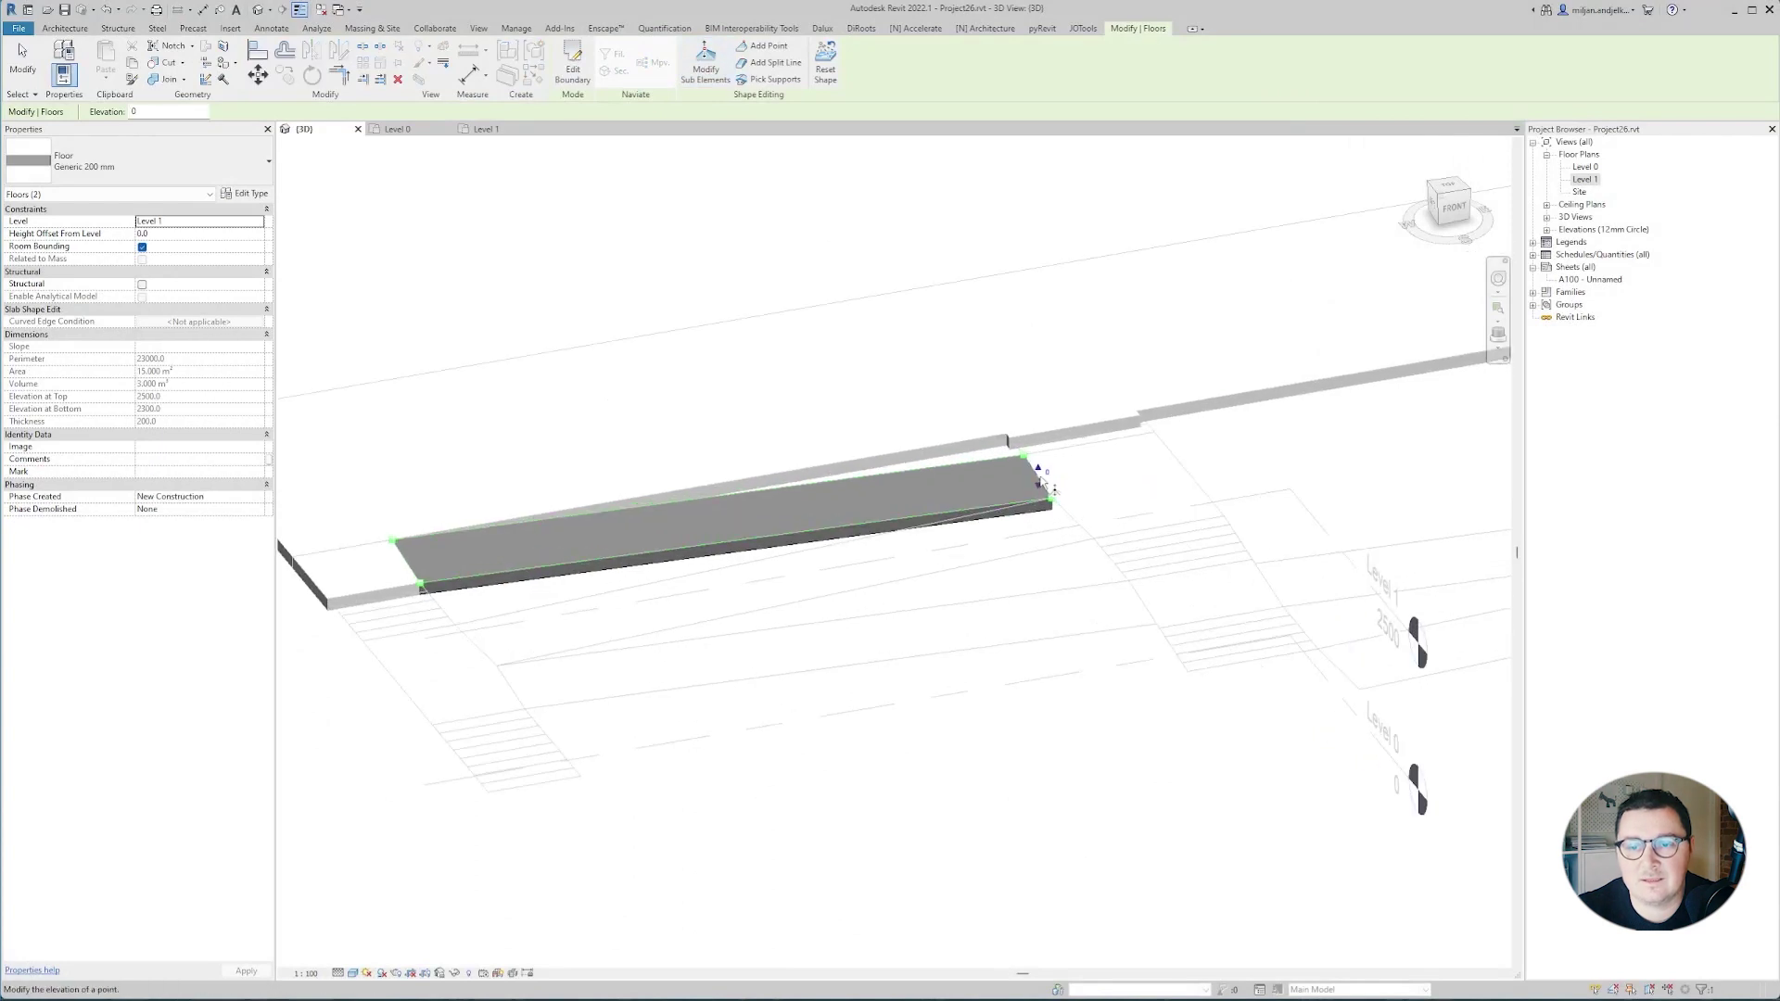
scroll(1040, 483, "up", 2)
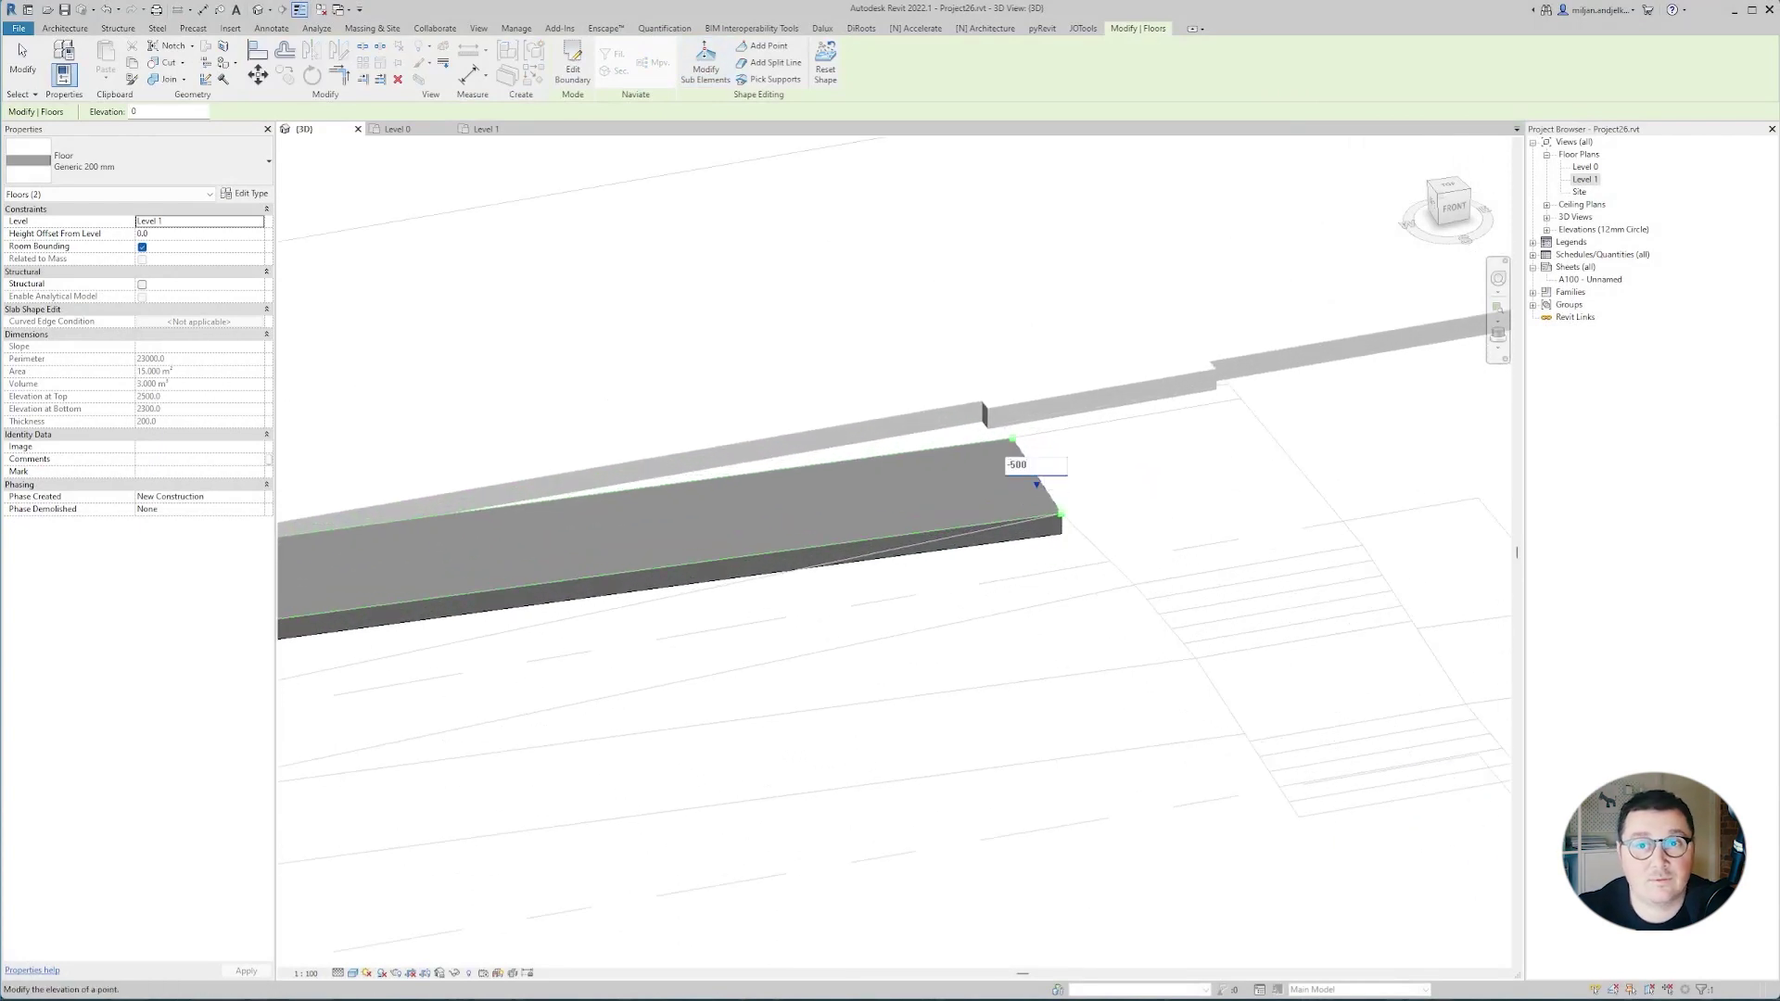
key("Return")
scroll(1044, 482, "down", 2)
key("Escape")
middle_click_drag(1038, 486, 805, 566, "shift")
Create a floor for the +2.00 landing by tracing its outline, with a height offset of -500.
left_click(798, 565)
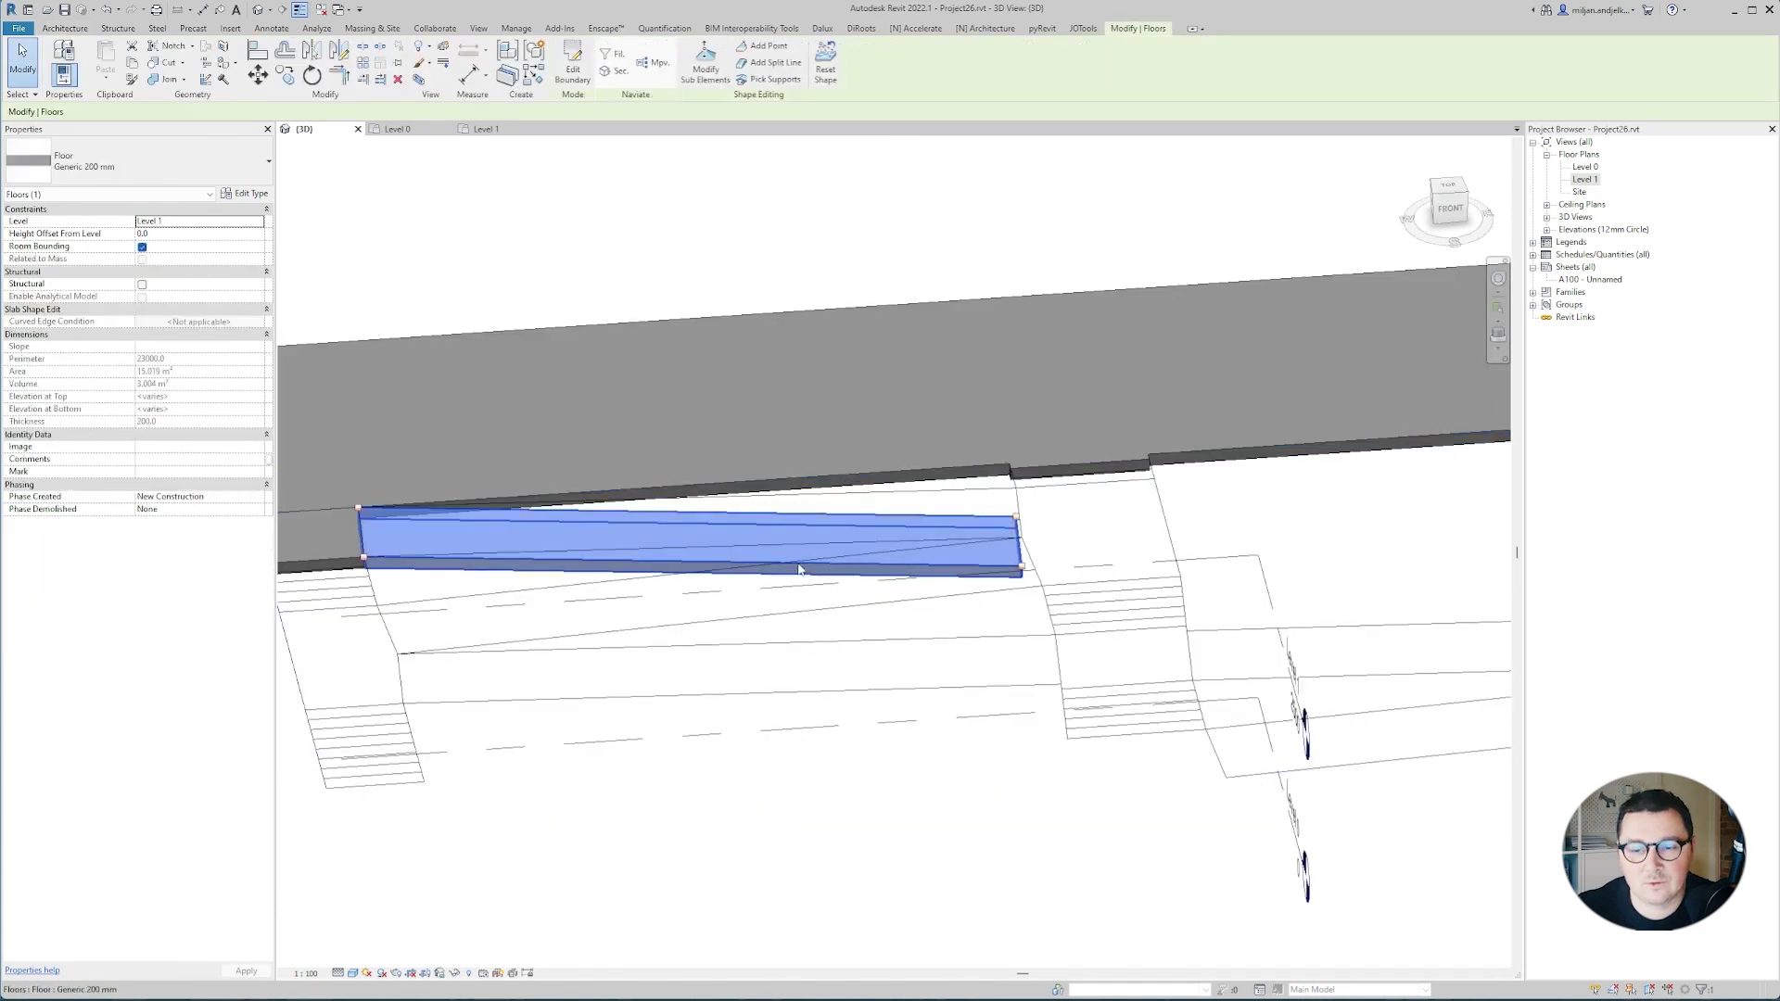
double_click(799, 569)
left_click(486, 129)
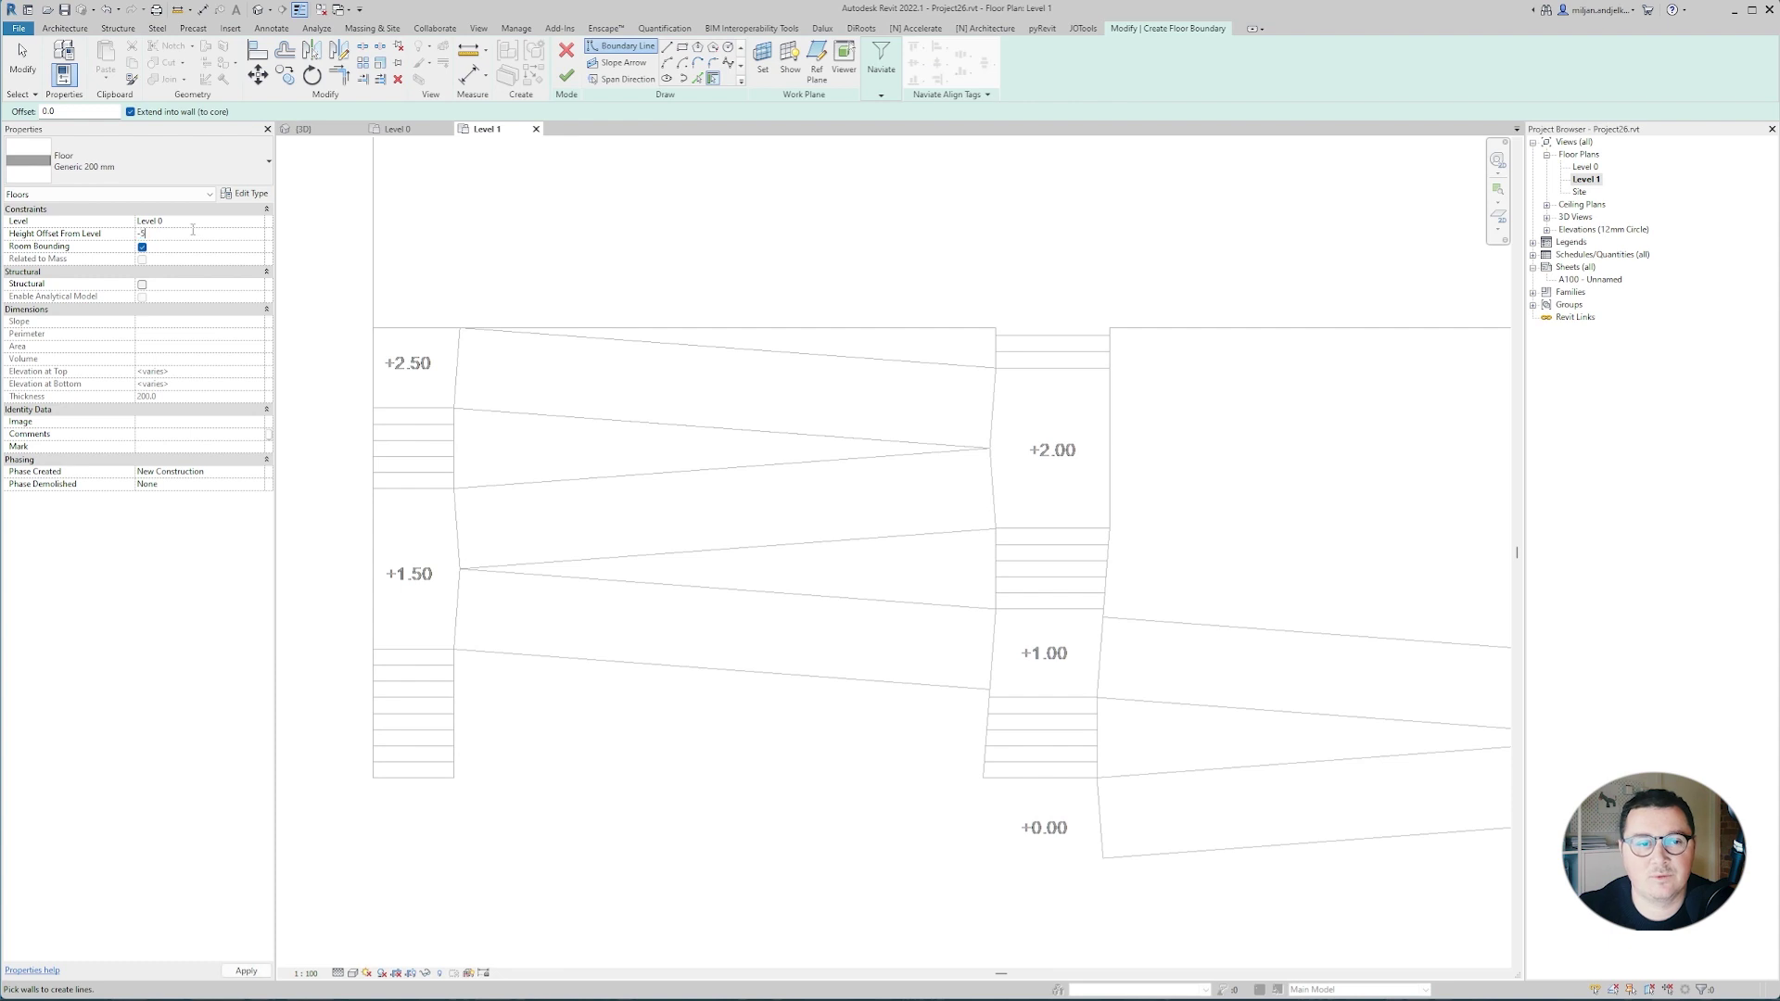
key("Return")
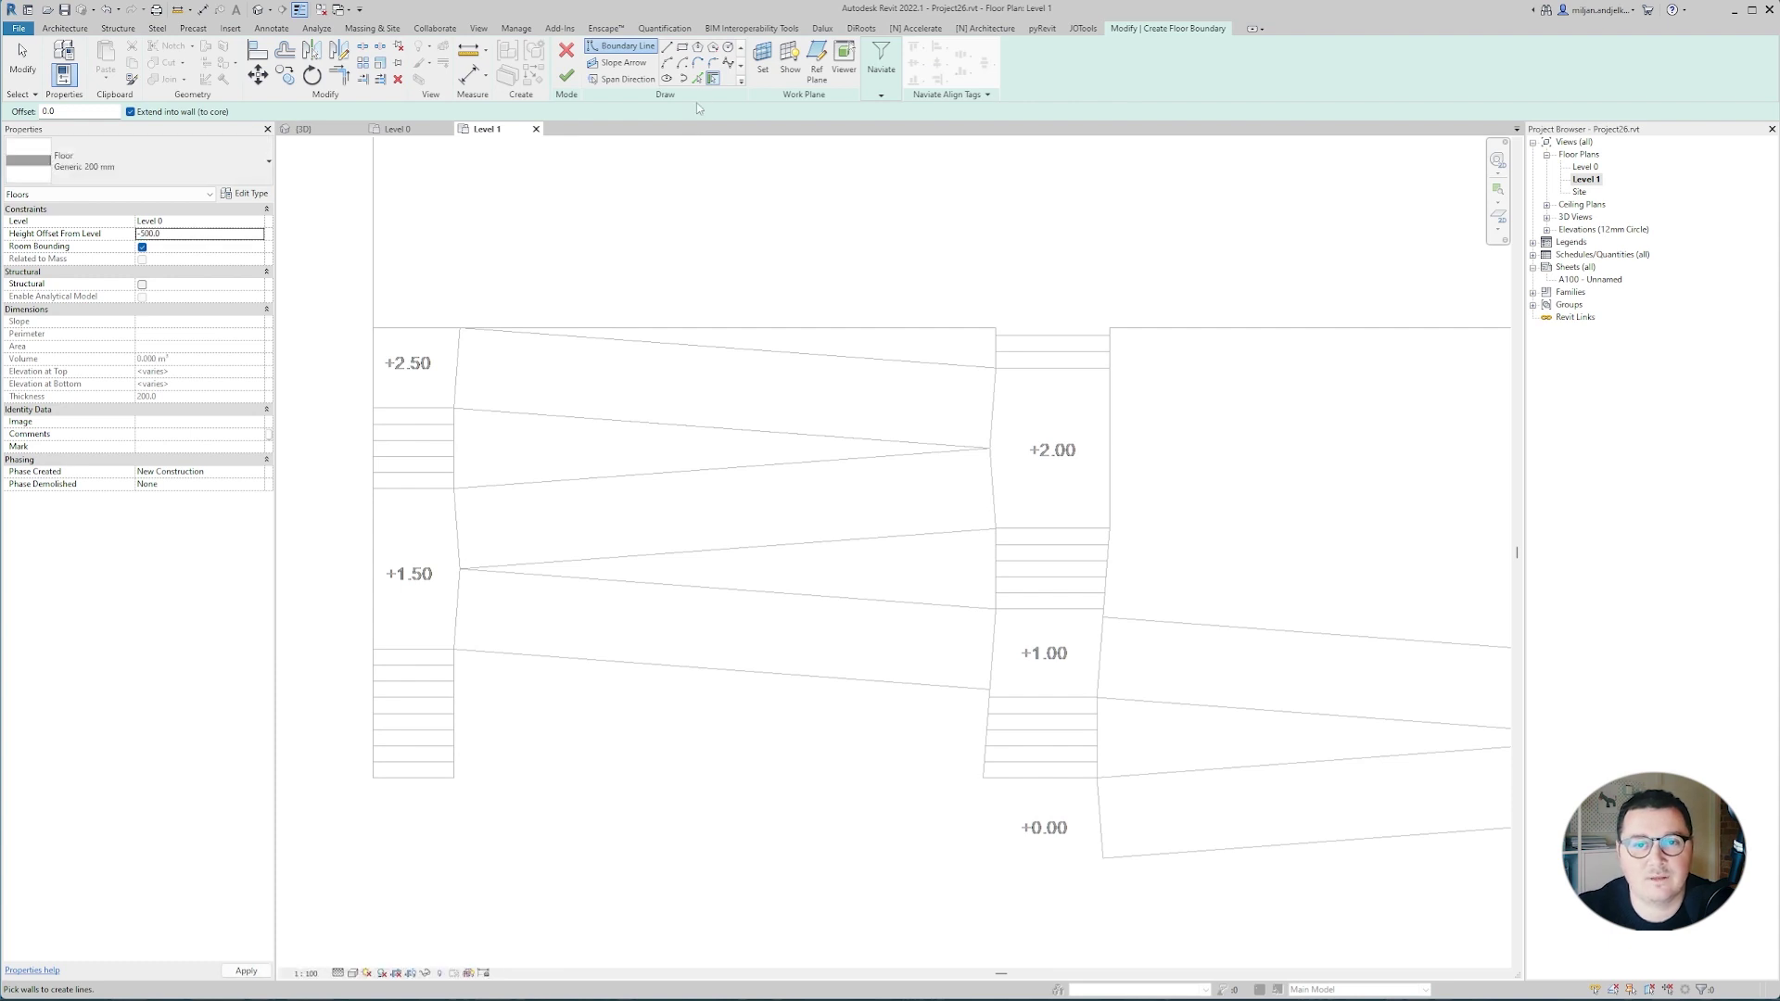
scroll(953, 448, "up", 1)
left_click(697, 79)
left_click(1007, 401)
left_click(1056, 343)
left_click(1006, 500)
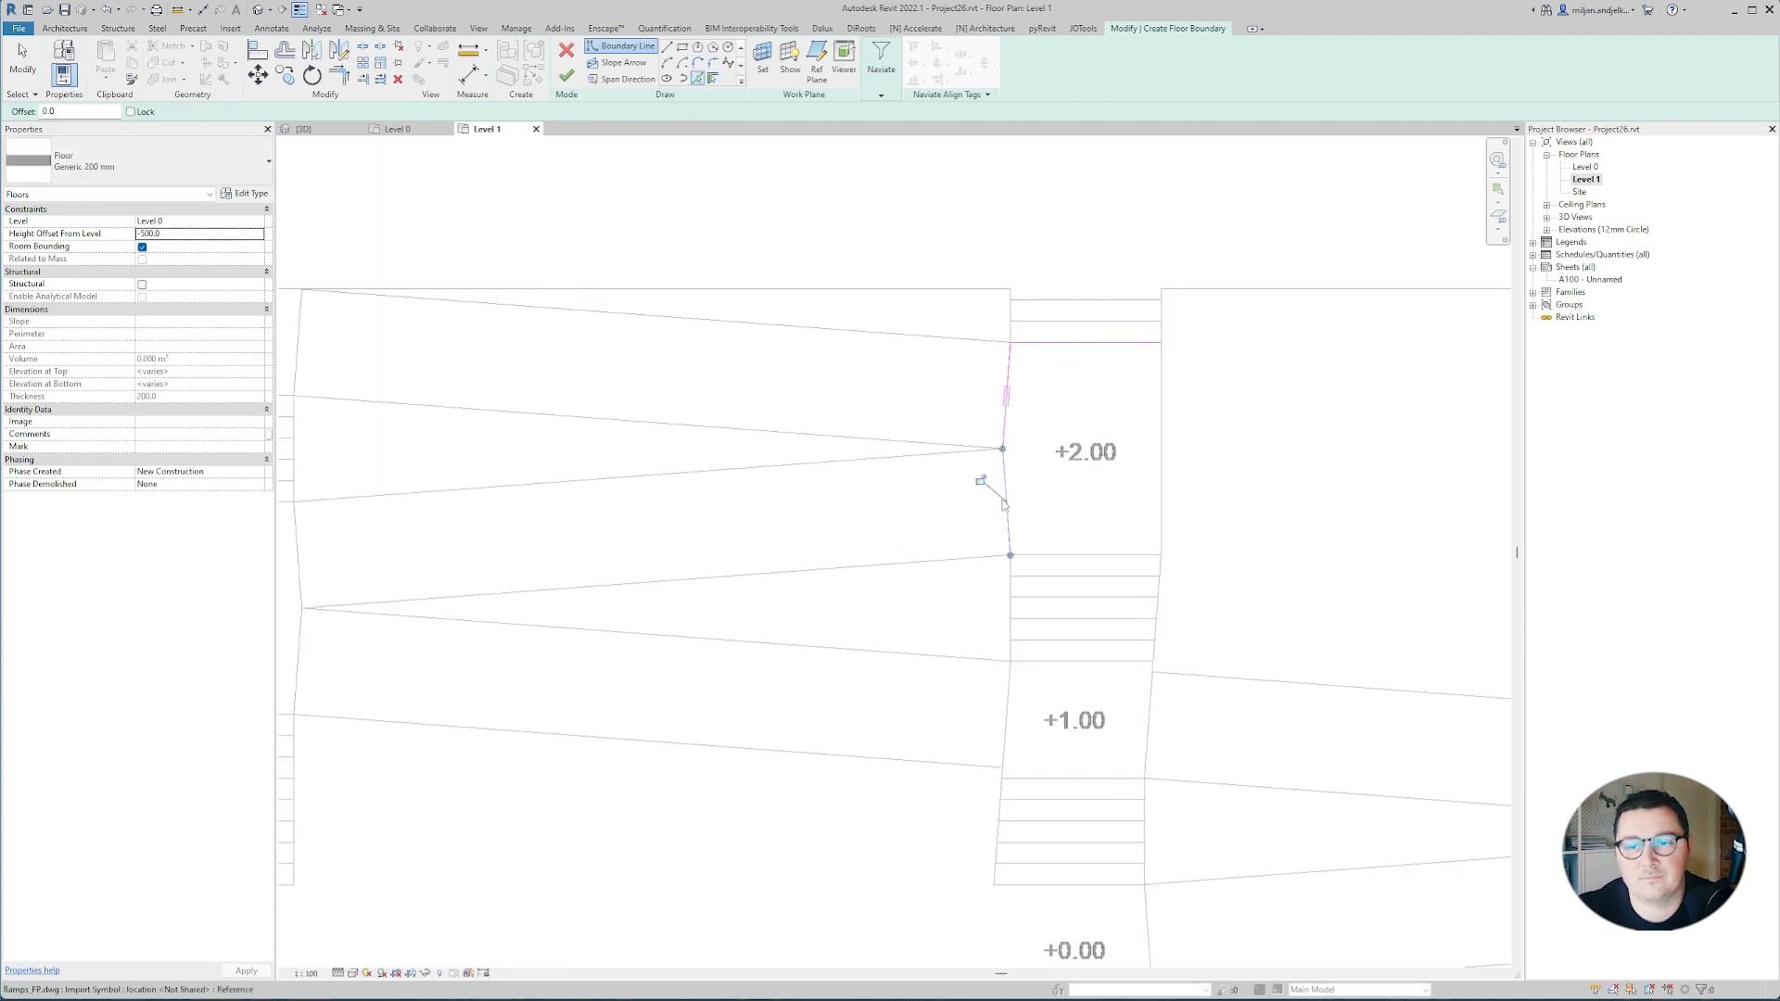
left_click(1066, 555)
left_click(1160, 487)
left_click(566, 76)
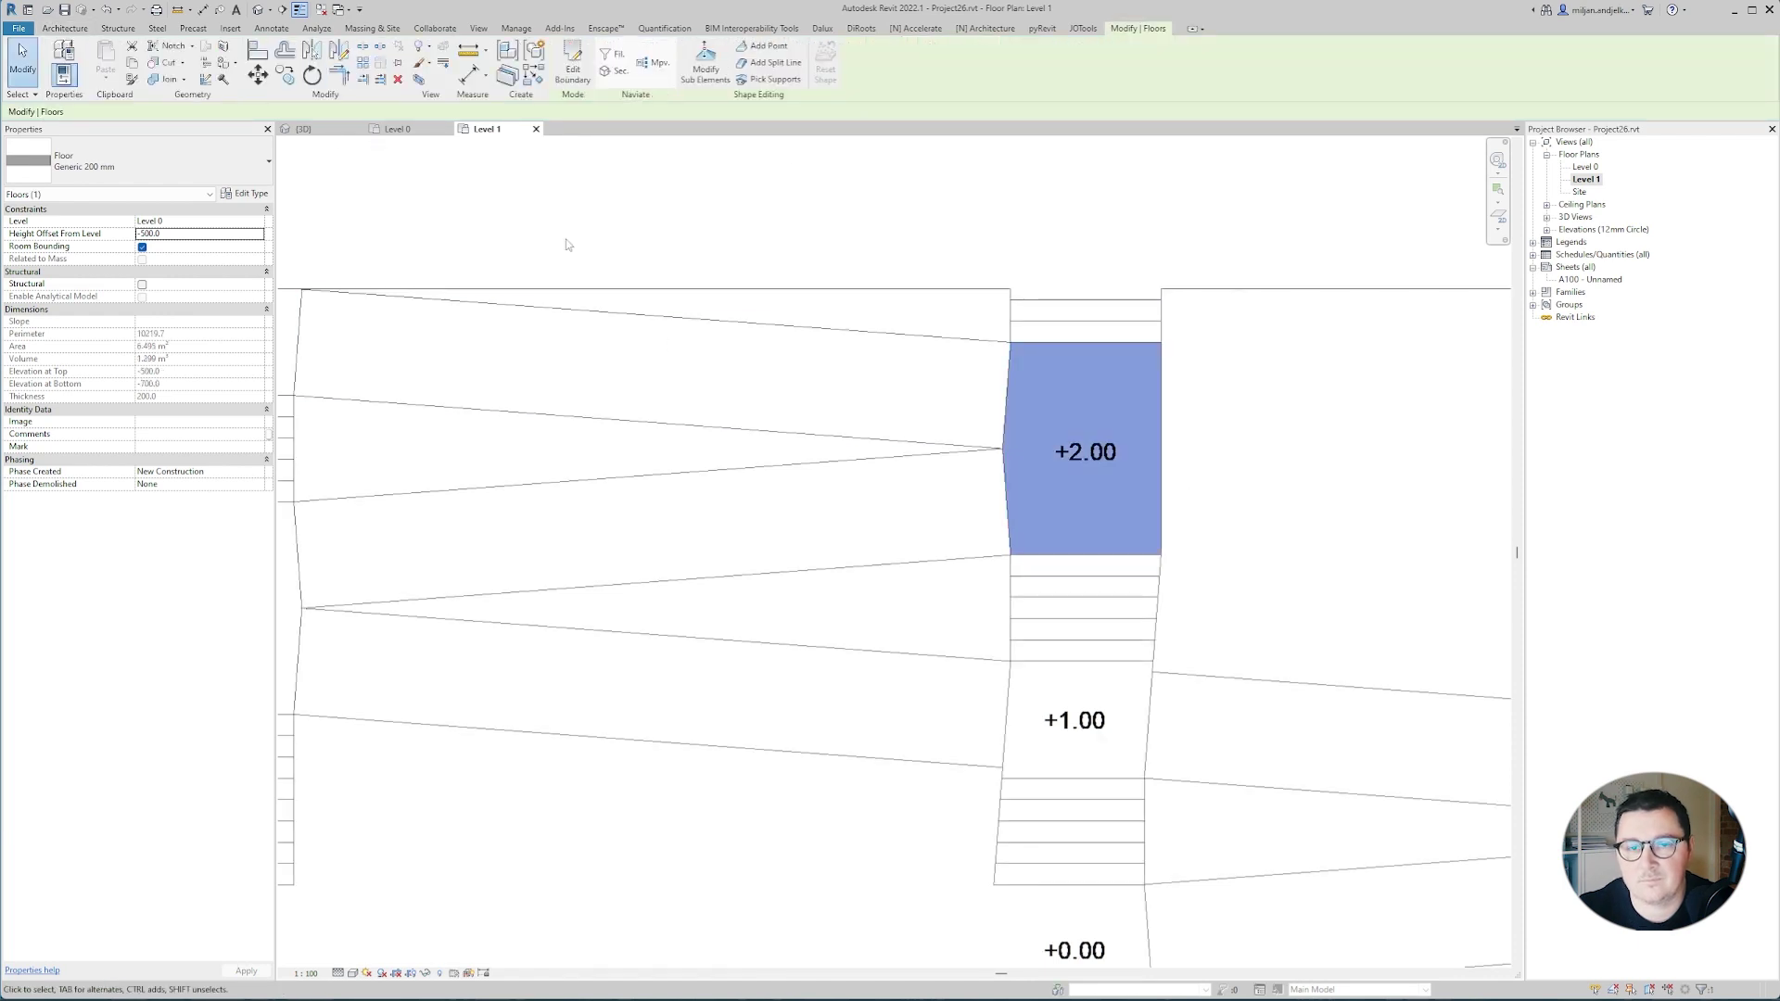
Change the +2.00 landing floor's reference level to Level 1.
key("ctrl+Tab")
middle_click_drag(856, 599, 899, 601, "shift")
left_click(259, 222)
left_click(173, 243)
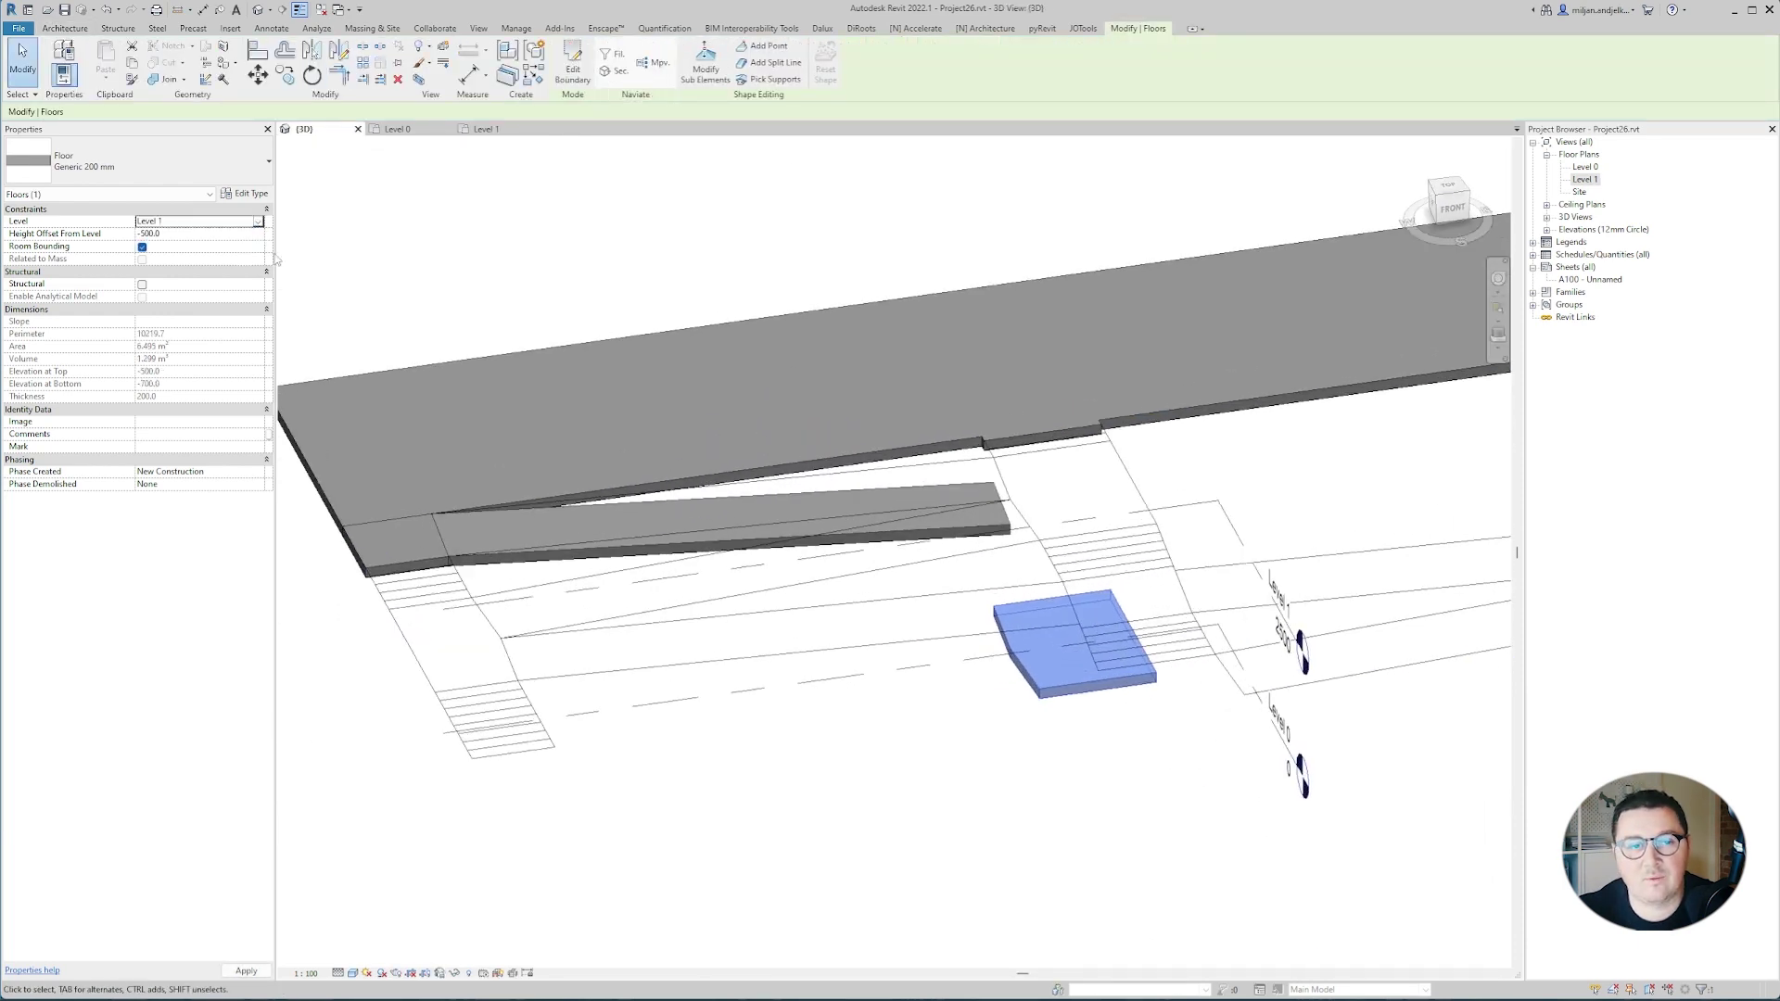
Create a floor for the second ramp between the +2.00 and +1.50 landings by tracing its edges.
key("ctrl+Tab")
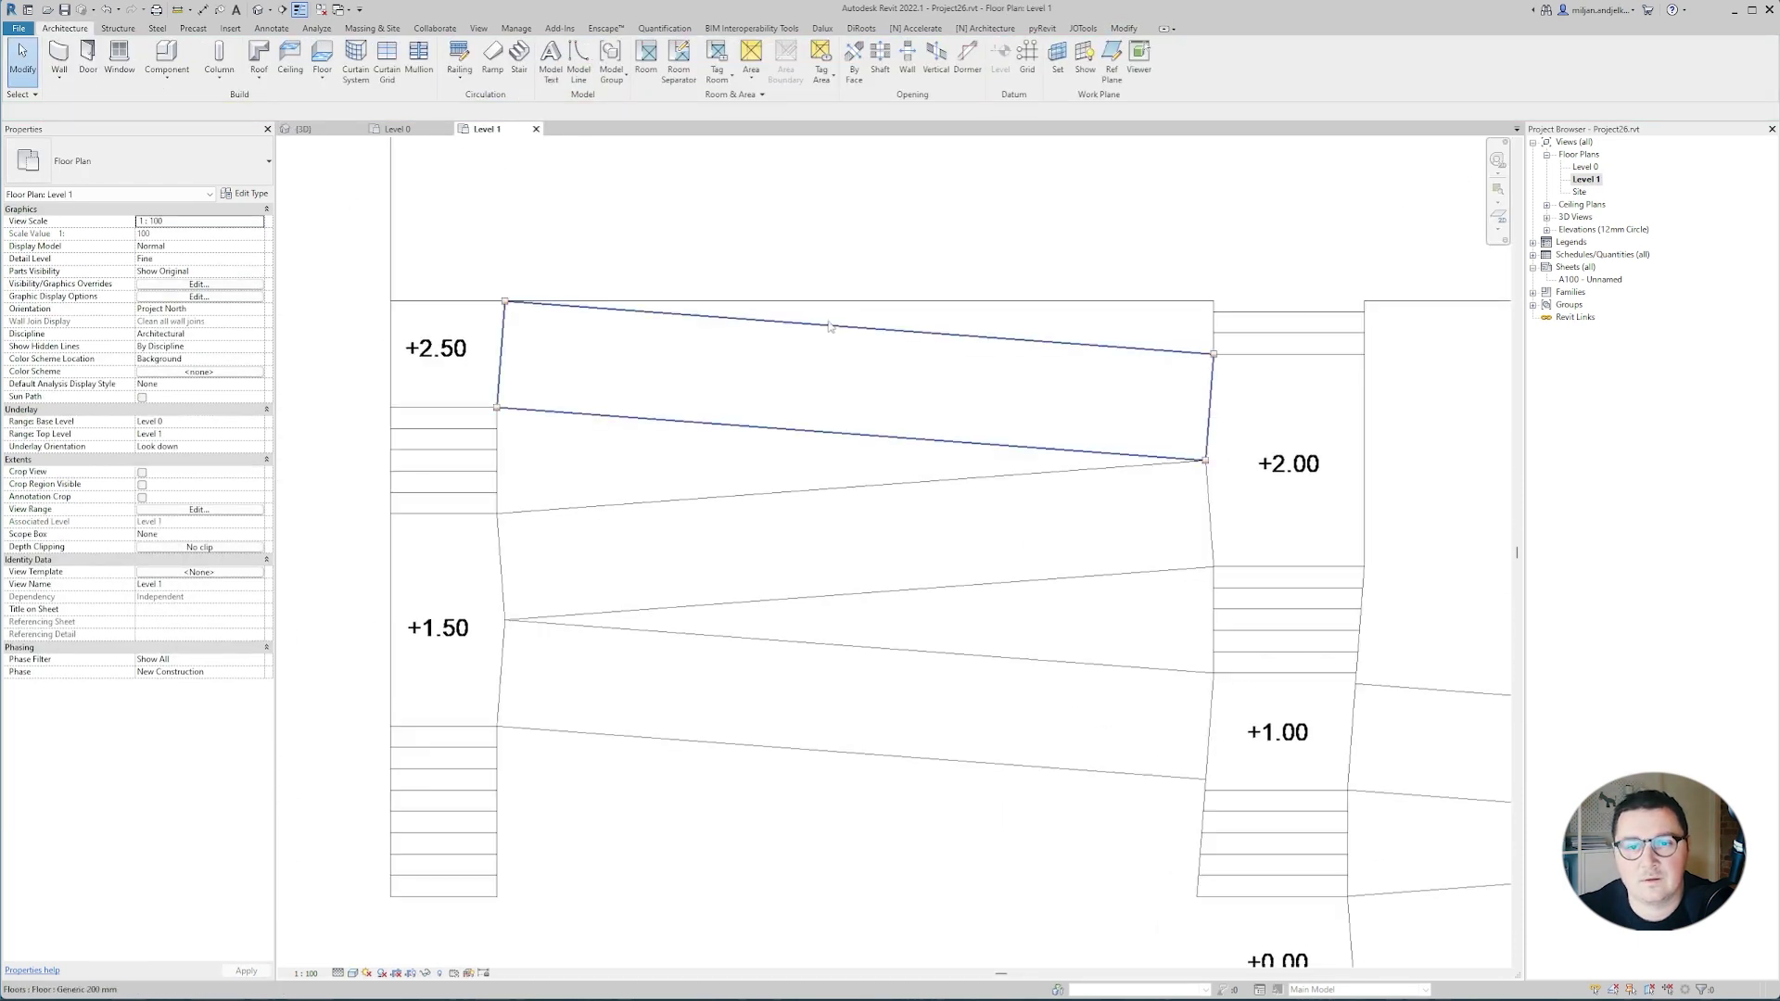
left_click(831, 336)
double_click(832, 336)
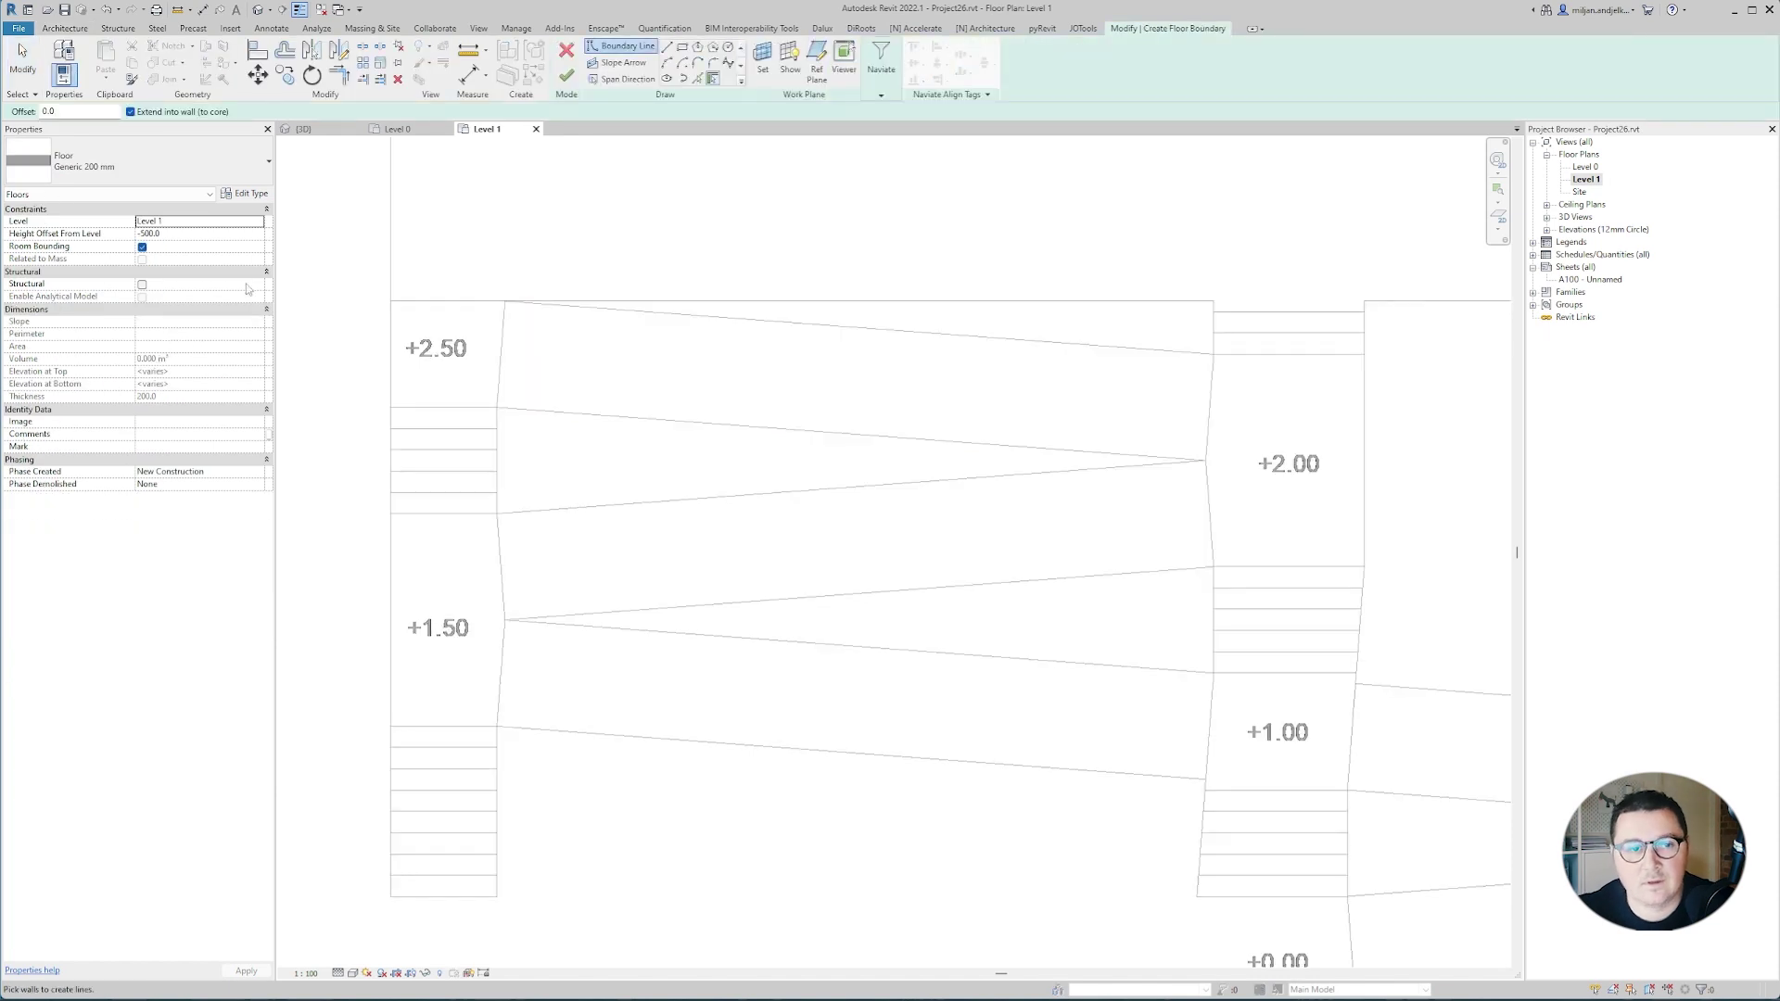
left_click(712, 79)
left_click(719, 496)
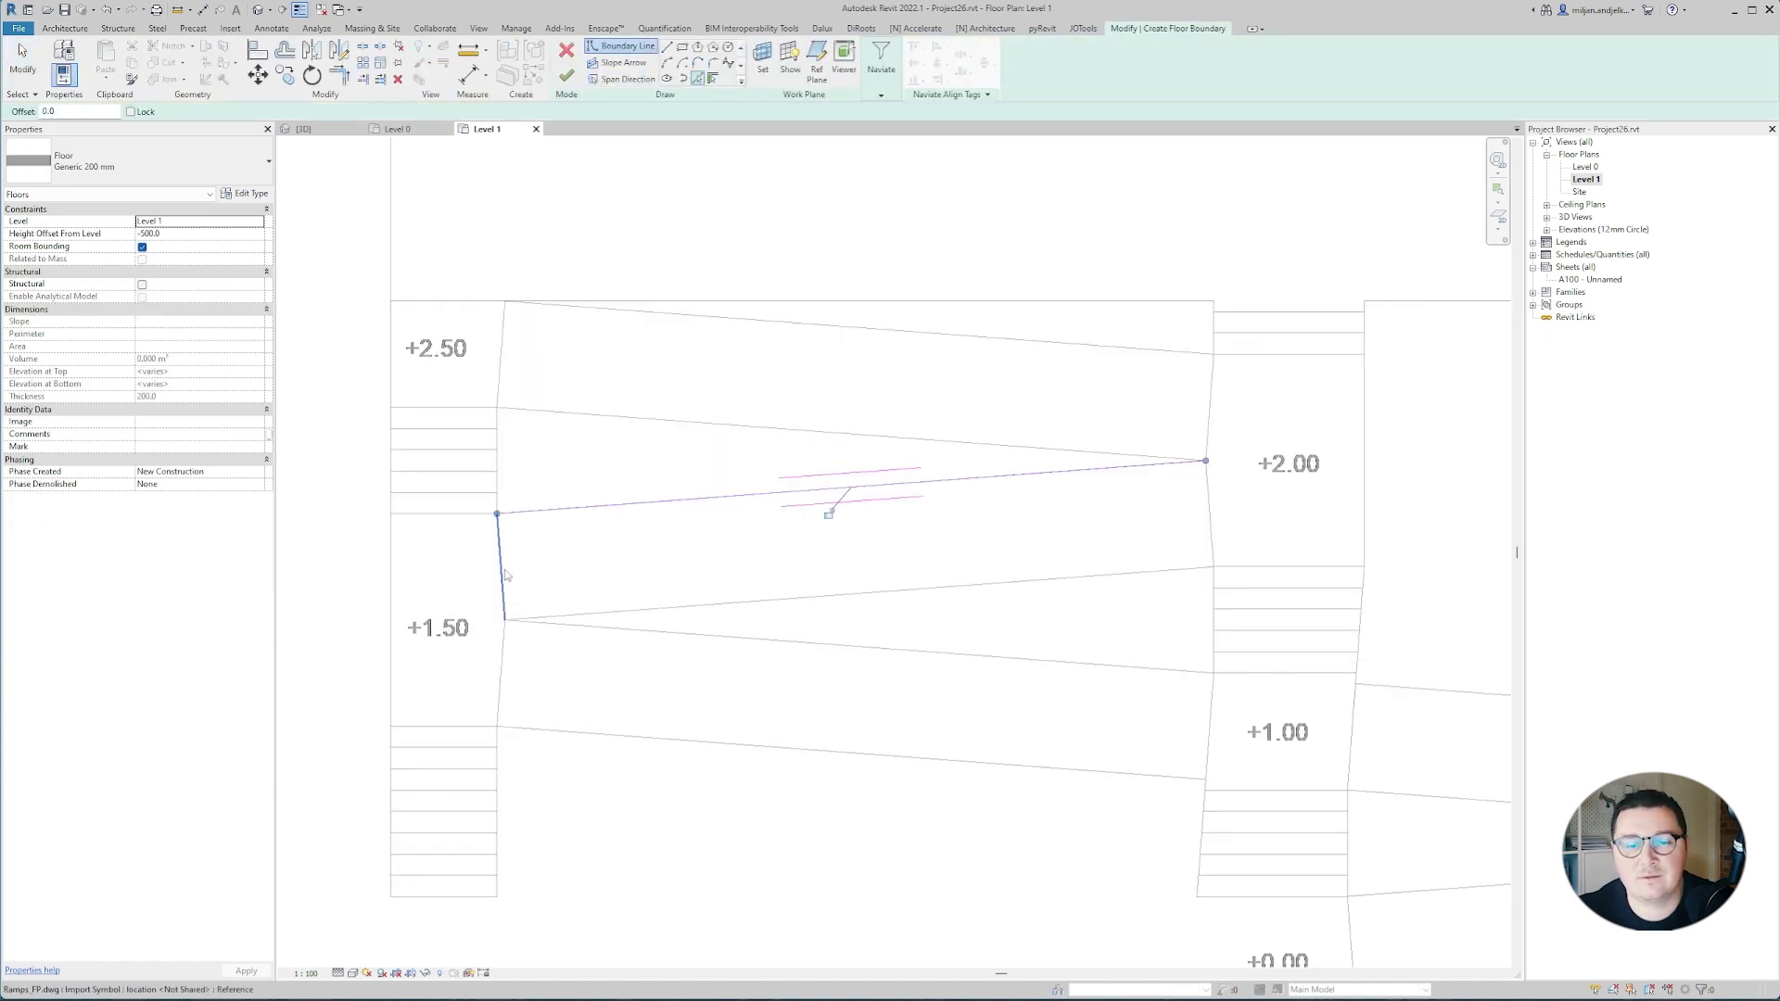
left_click(672, 608)
left_click(1207, 509)
left_click(567, 76)
Slope the second ramp by setting the elevation of its edge at the +1.50 landing to -500.
key("ctrl+Tab")
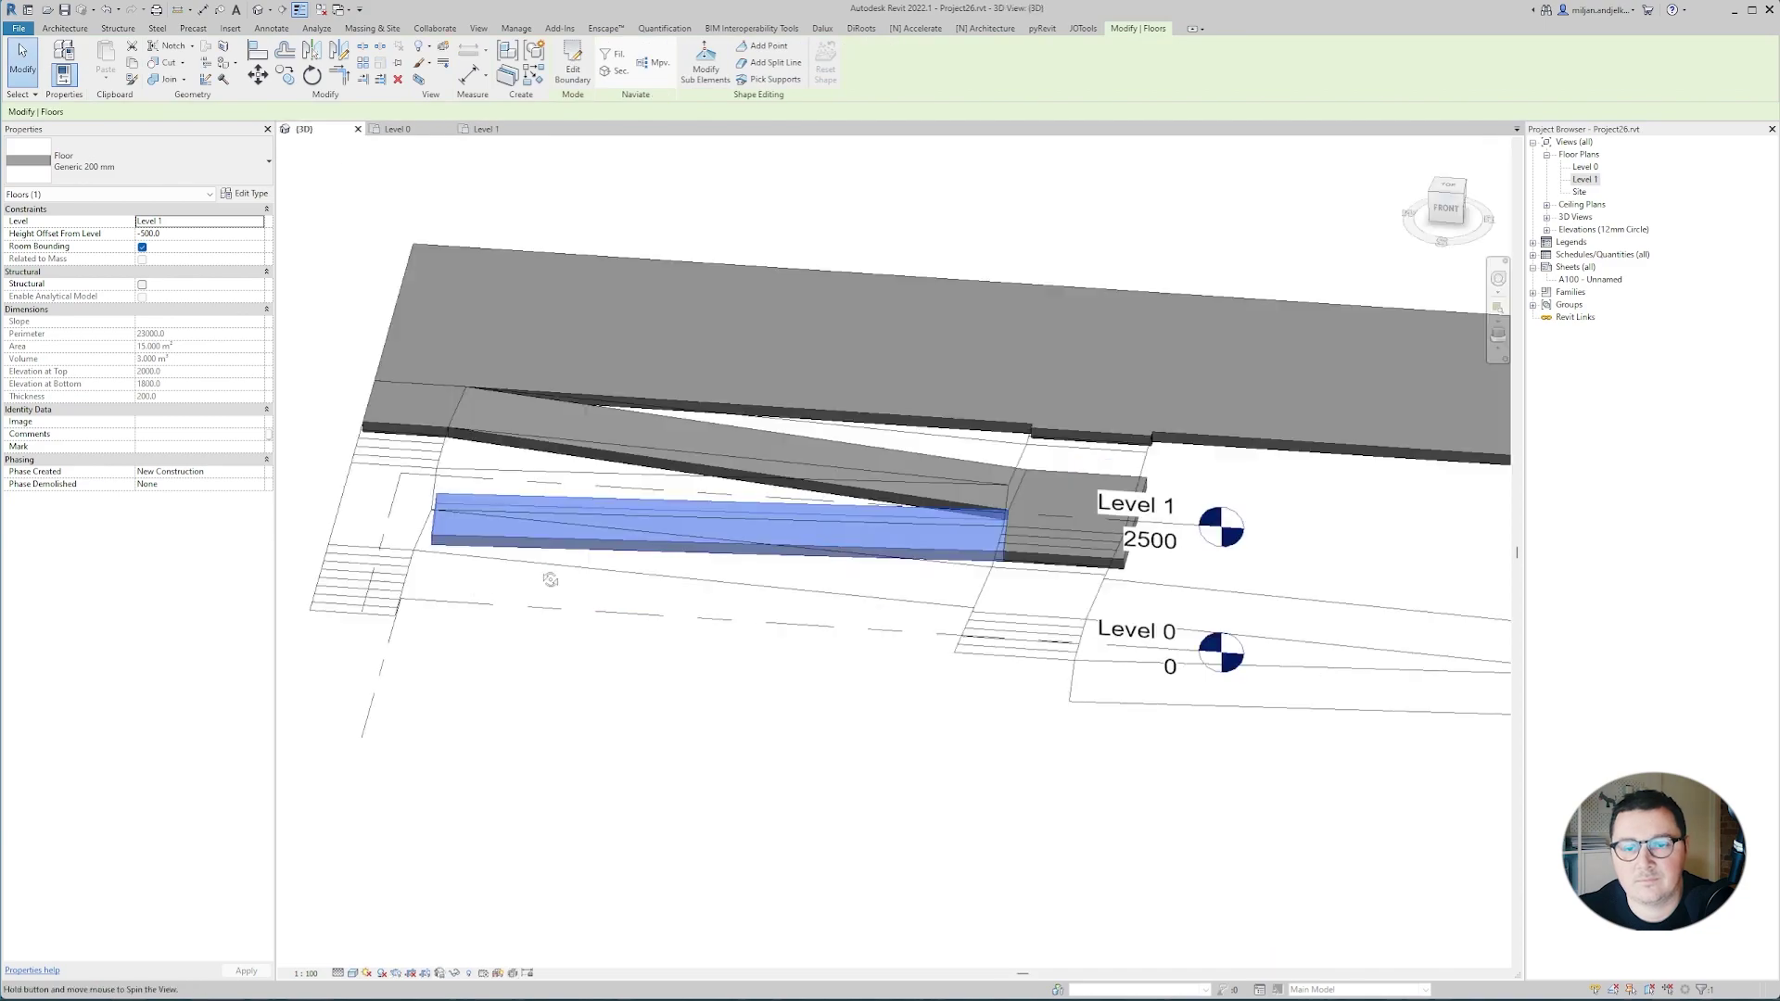
middle_click_drag(550, 580, 686, 542, "shift")
left_click(701, 58)
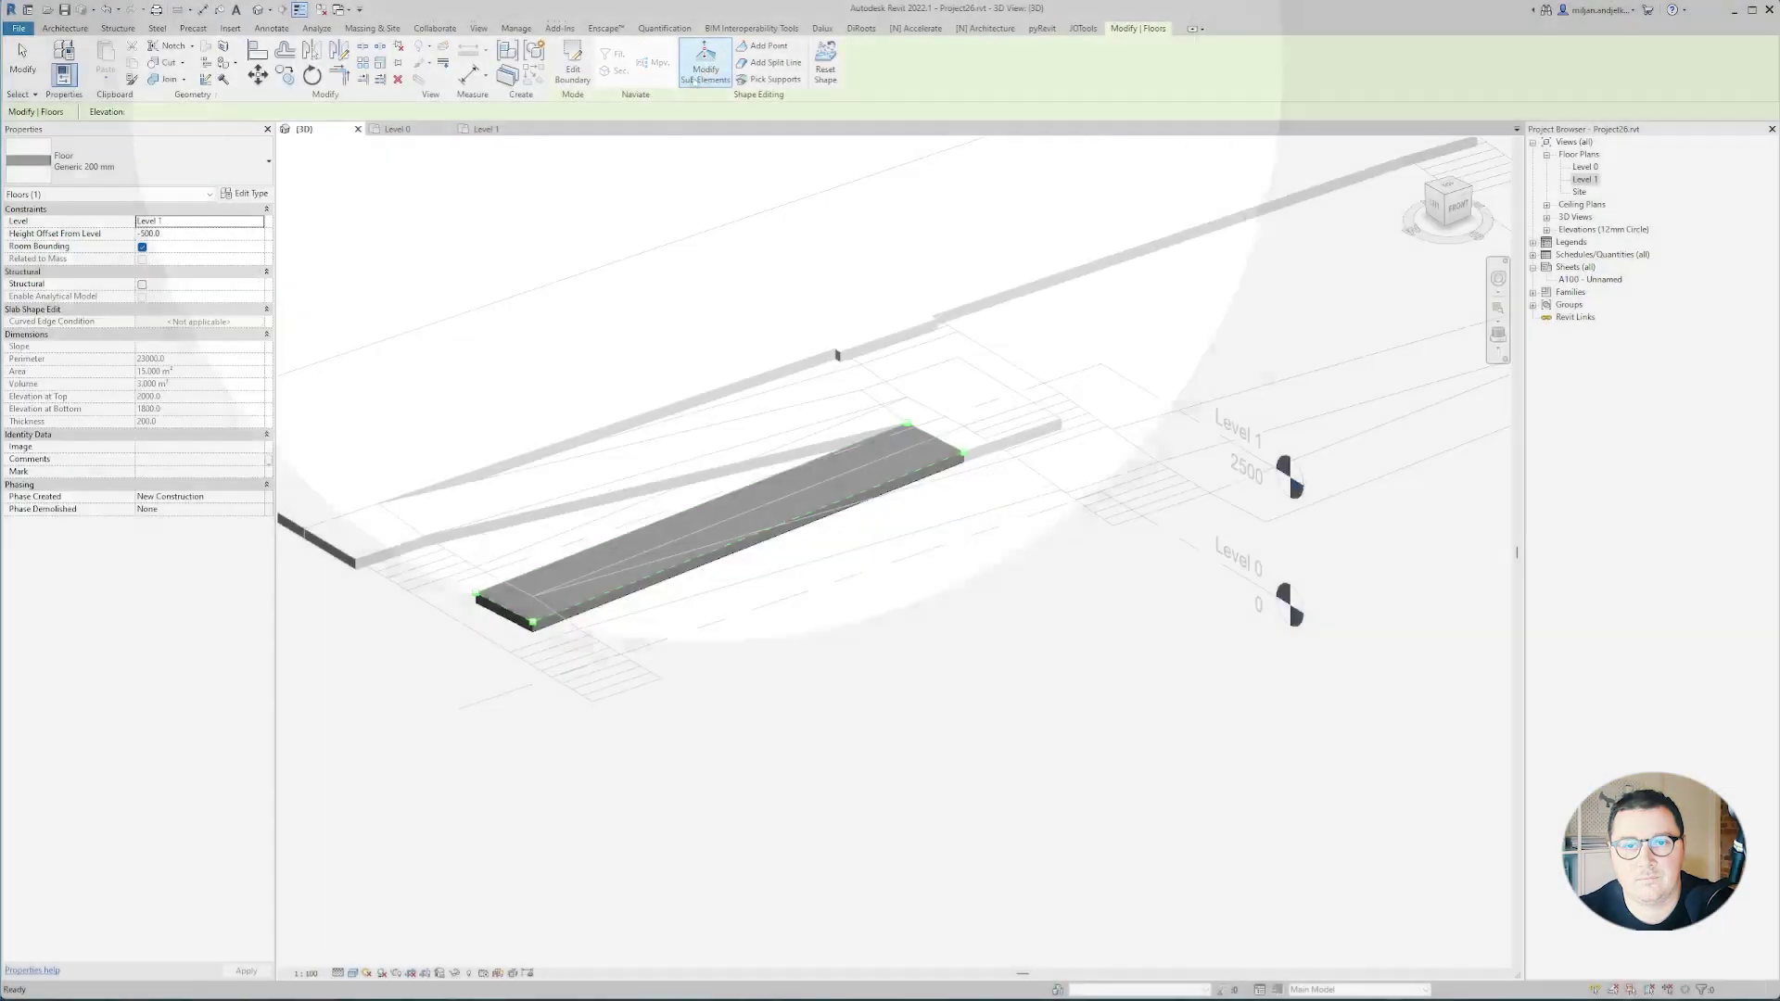
type("-500")
key("Return")
key("Escape")
key("Escape")
middle_click_drag(710, 602, 636, 588, "shift")
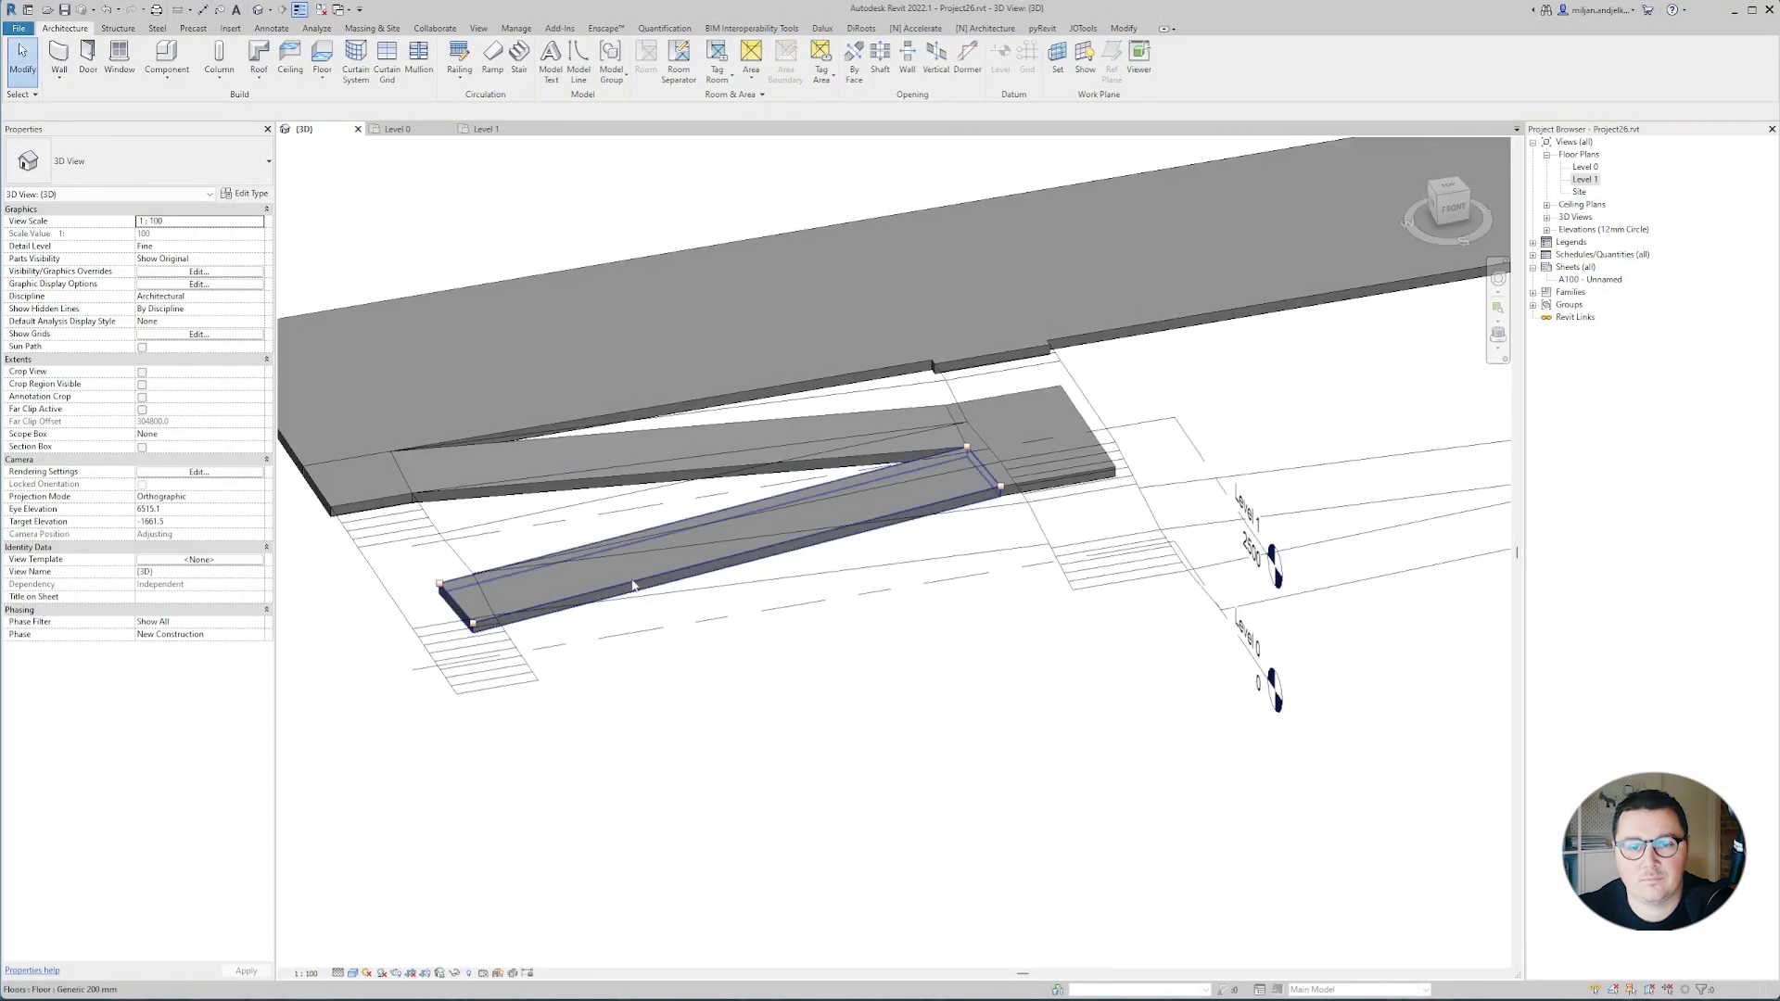
Start a similar floor and trace the edges of the +1.50 landing as its boundary lines.
left_click(636, 587)
left_click(486, 129)
key("c")
key("s")
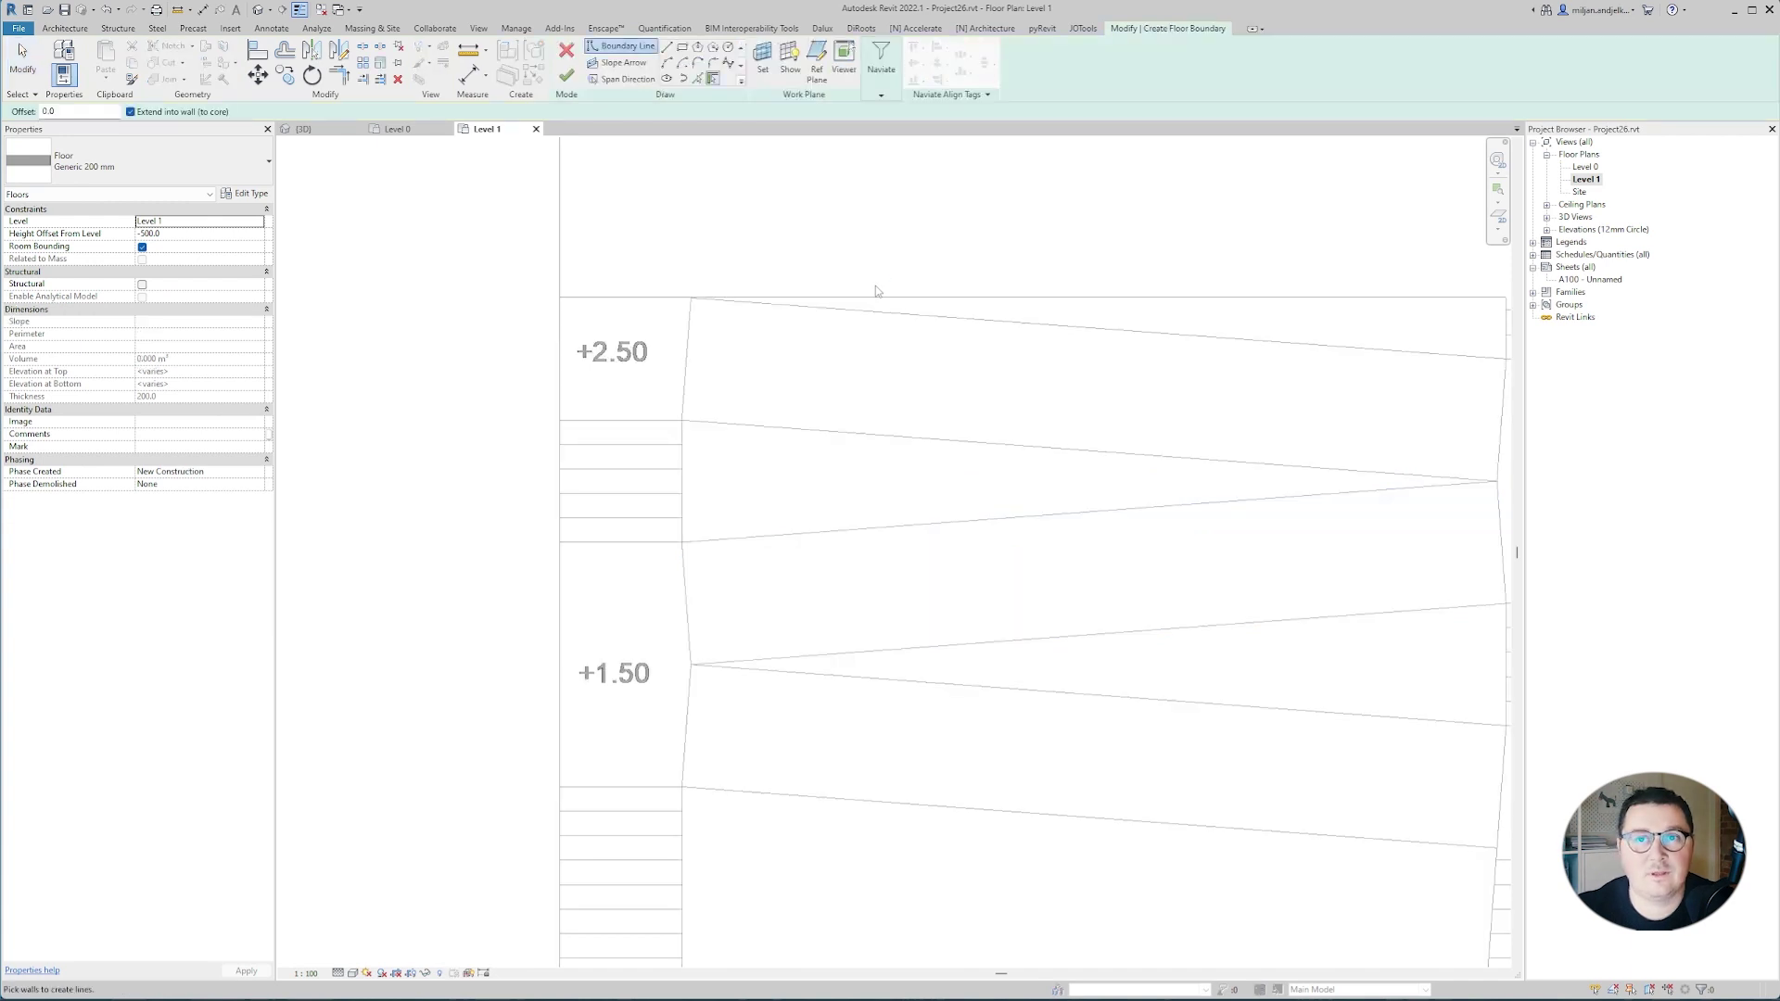
scroll(875, 286, "down", 3)
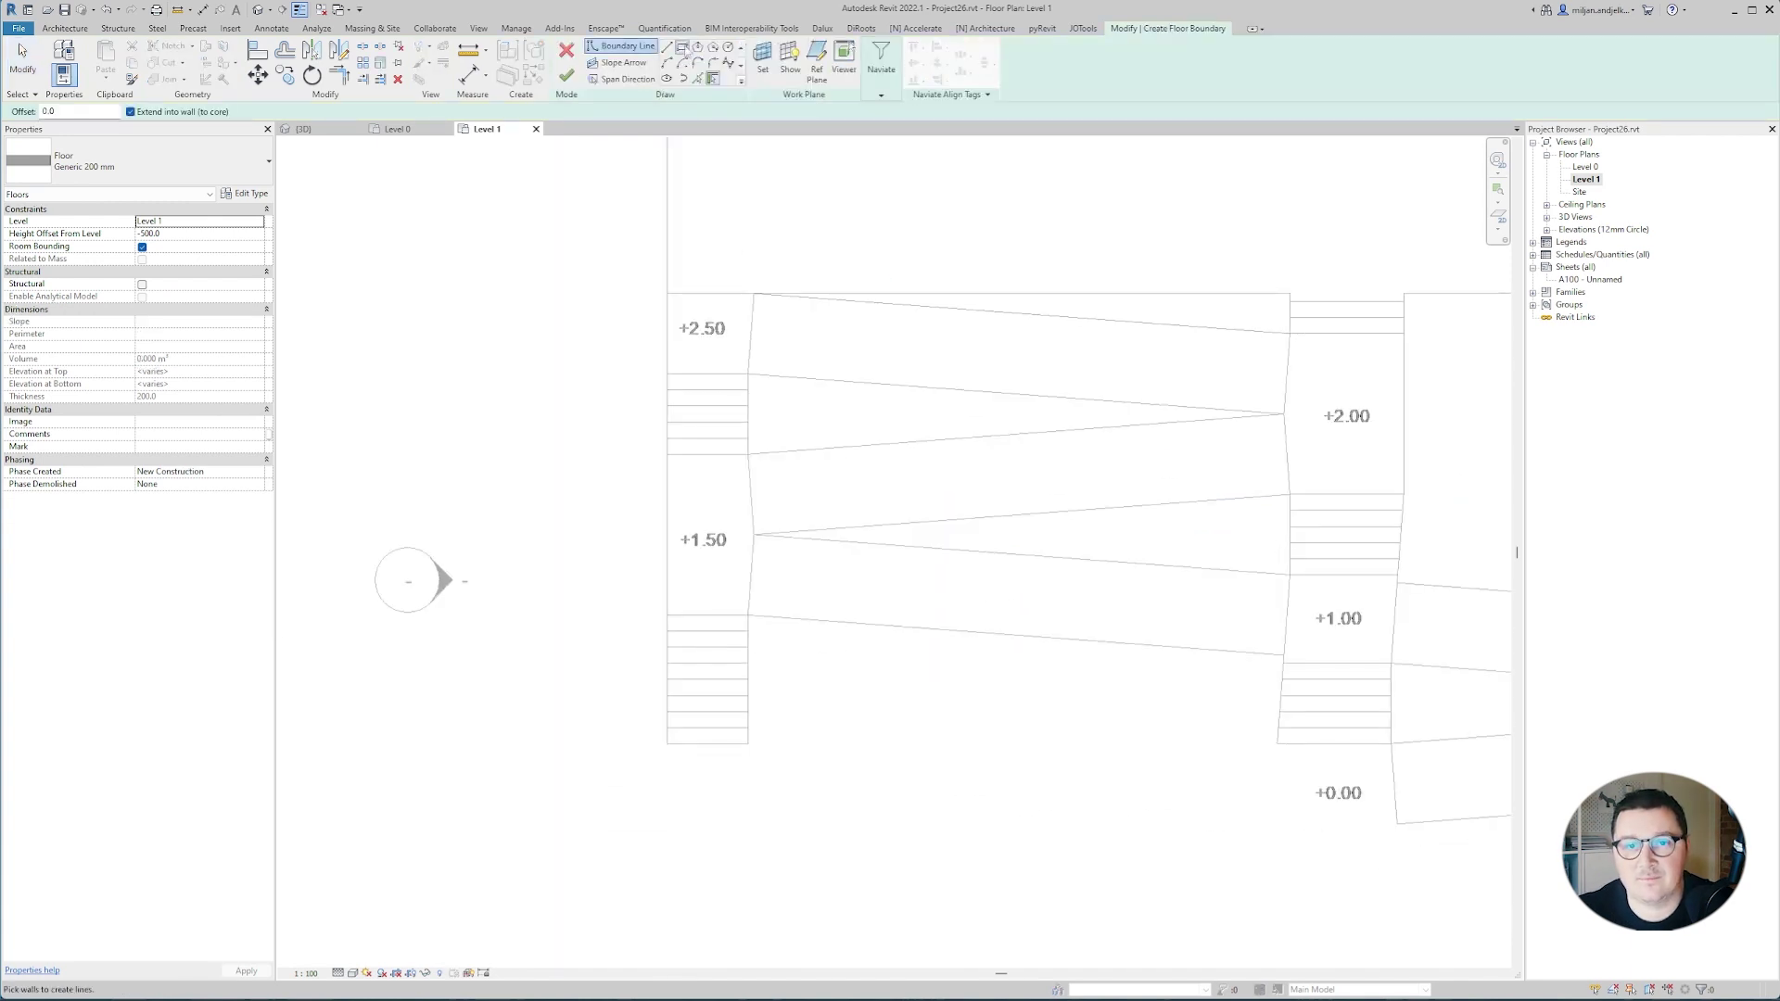
left_click(697, 79)
scroll(749, 492, "up", 1)
middle_click_drag(749, 492, 634, 453)
left_click(635, 452)
left_click(591, 409)
left_click(540, 501)
left_click(594, 594)
left_click(633, 564)
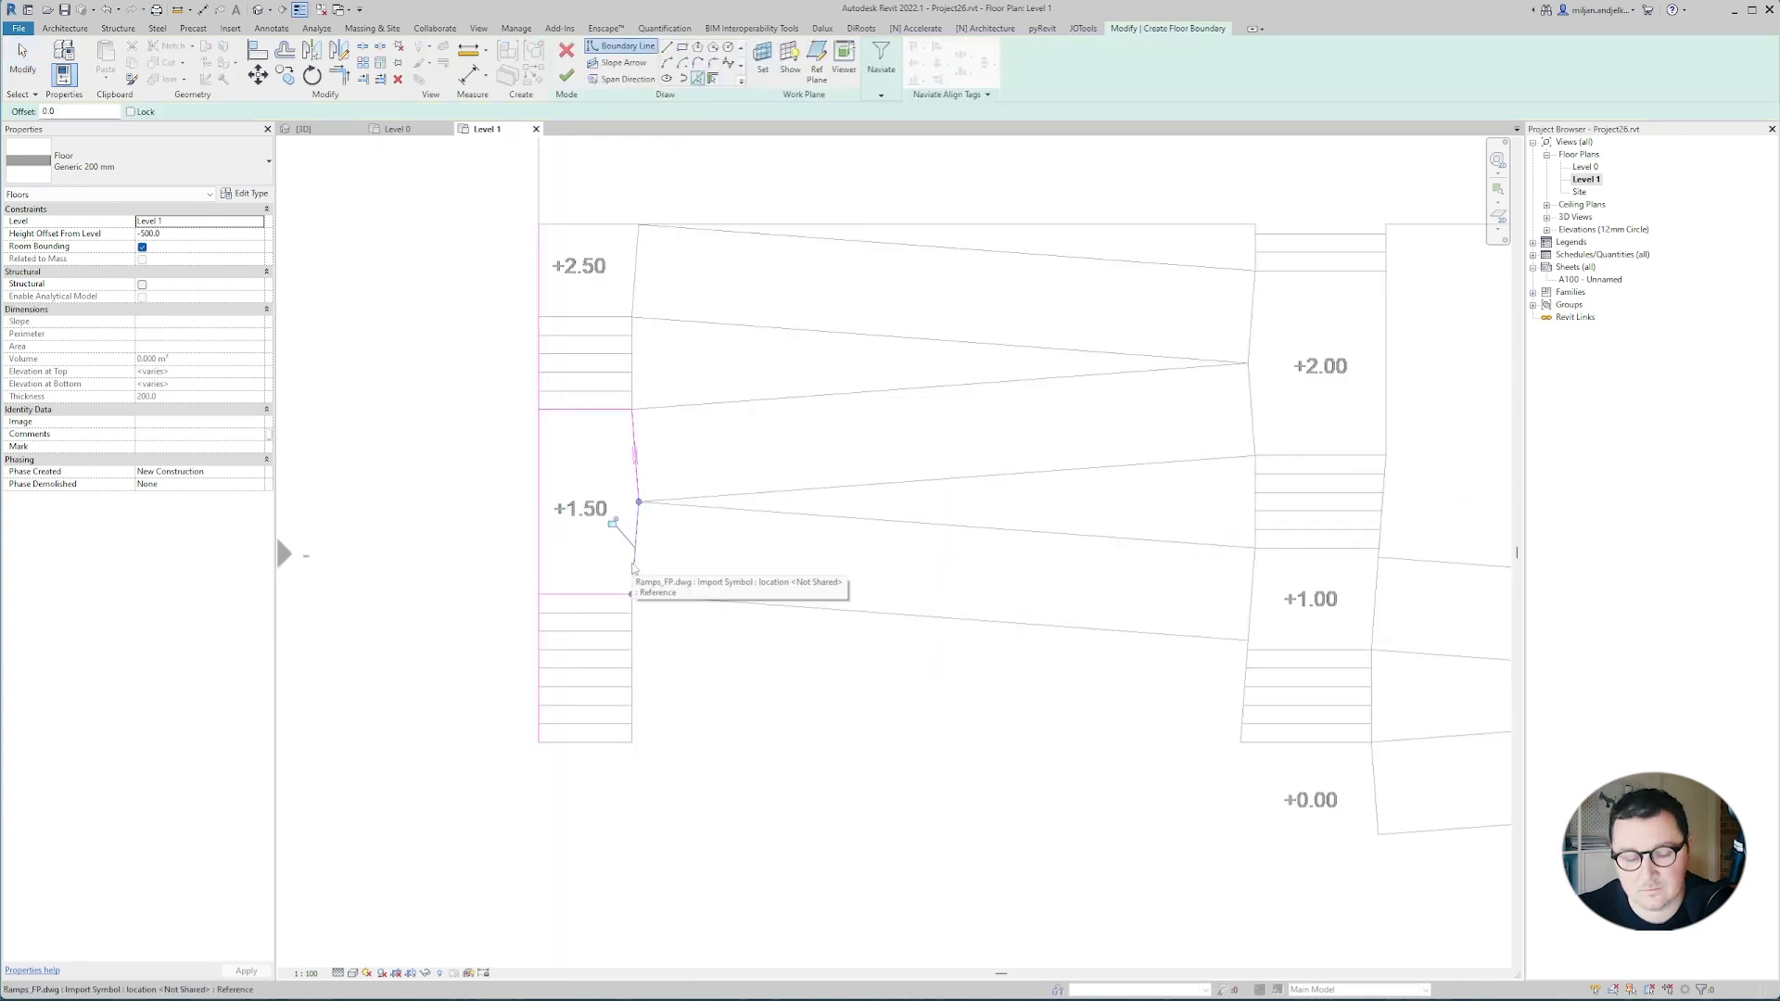
Trim the +1.50 landing's boundary lines into a closed outline and set its height offset from Level 1 to -1000.
key("t")
key("r")
left_click(598, 595)
left_click(539, 567)
left_click(539, 454)
left_click(577, 409)
left_click(209, 236)
type("-100")
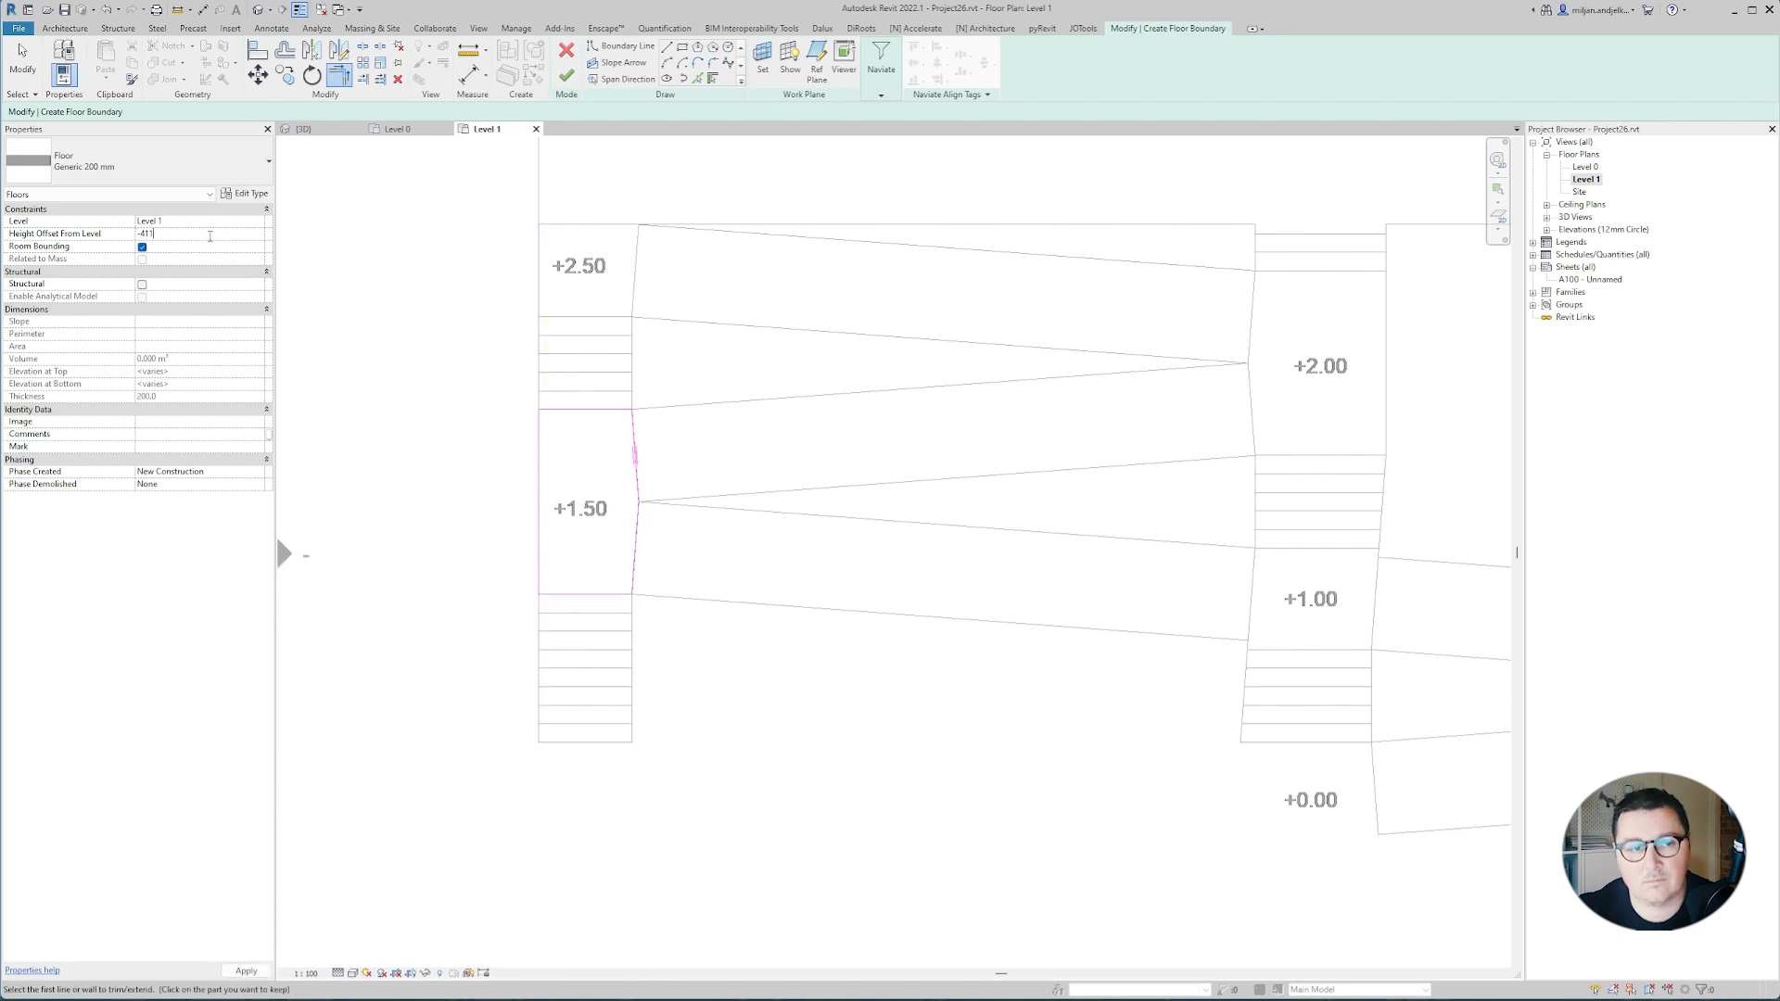
type("0")
key("Return")
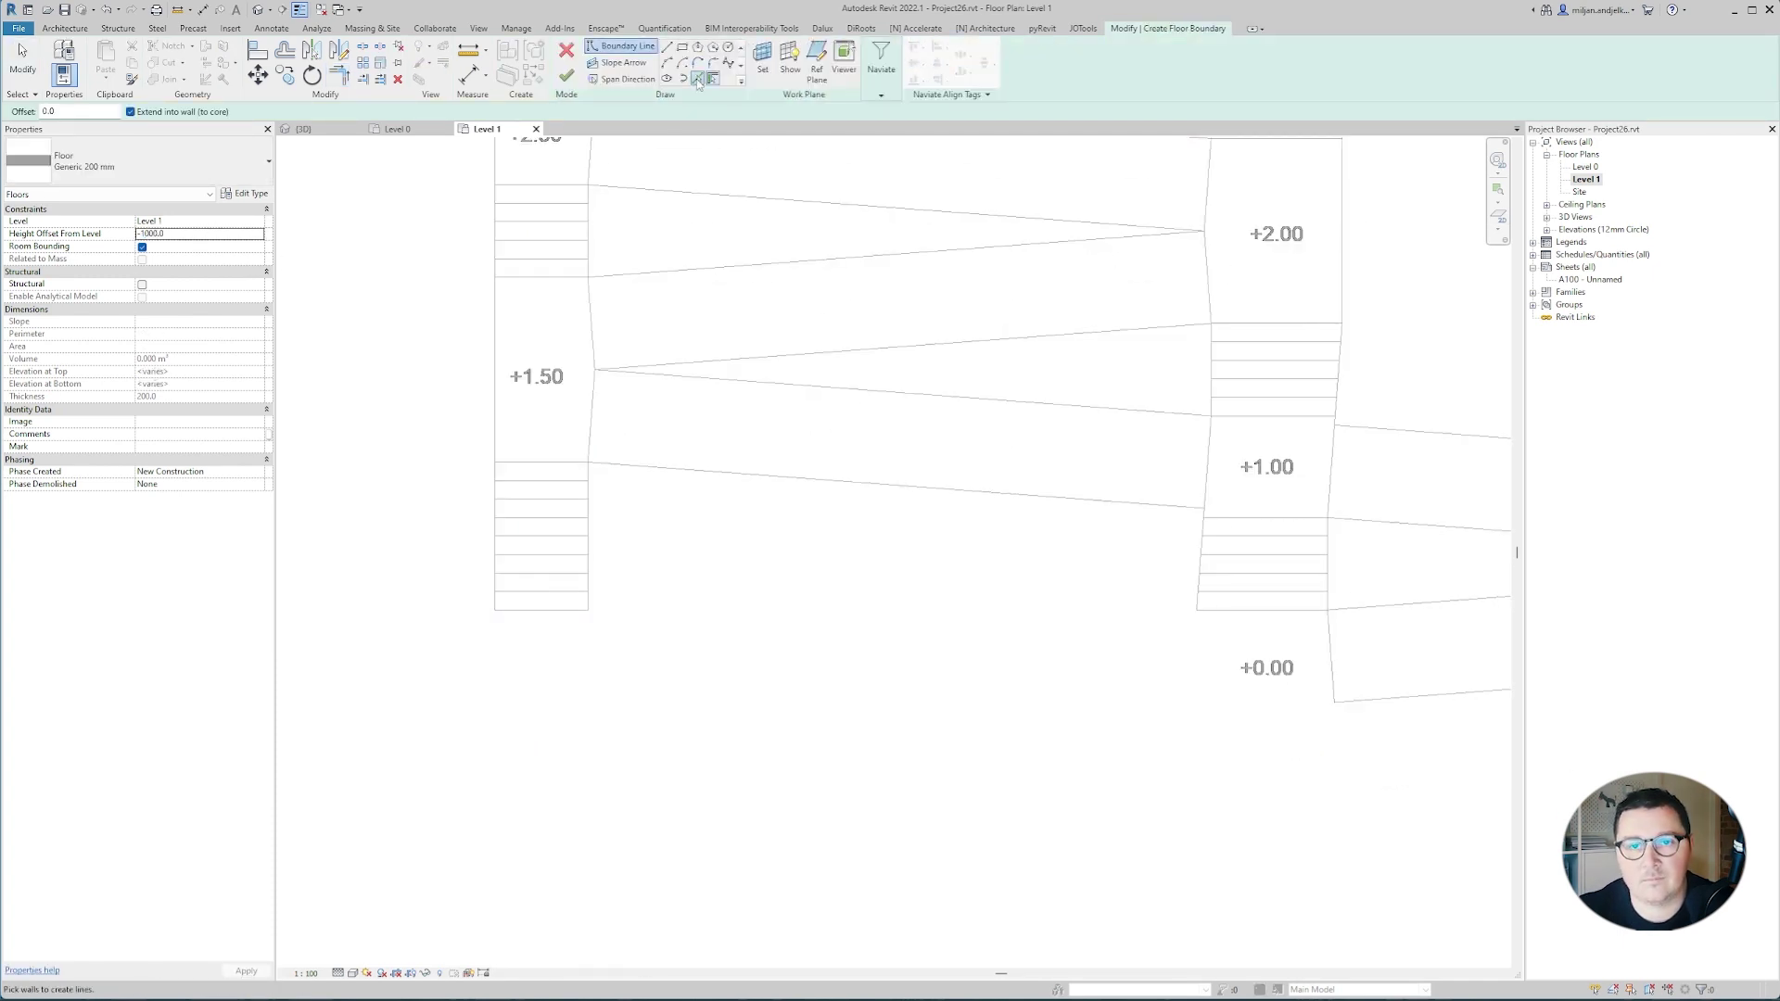
Create a floor for the third ramp between the +1.50 and +1.00 landings by tracing its edges.
left_click(698, 81)
left_click(918, 393)
left_click(592, 415)
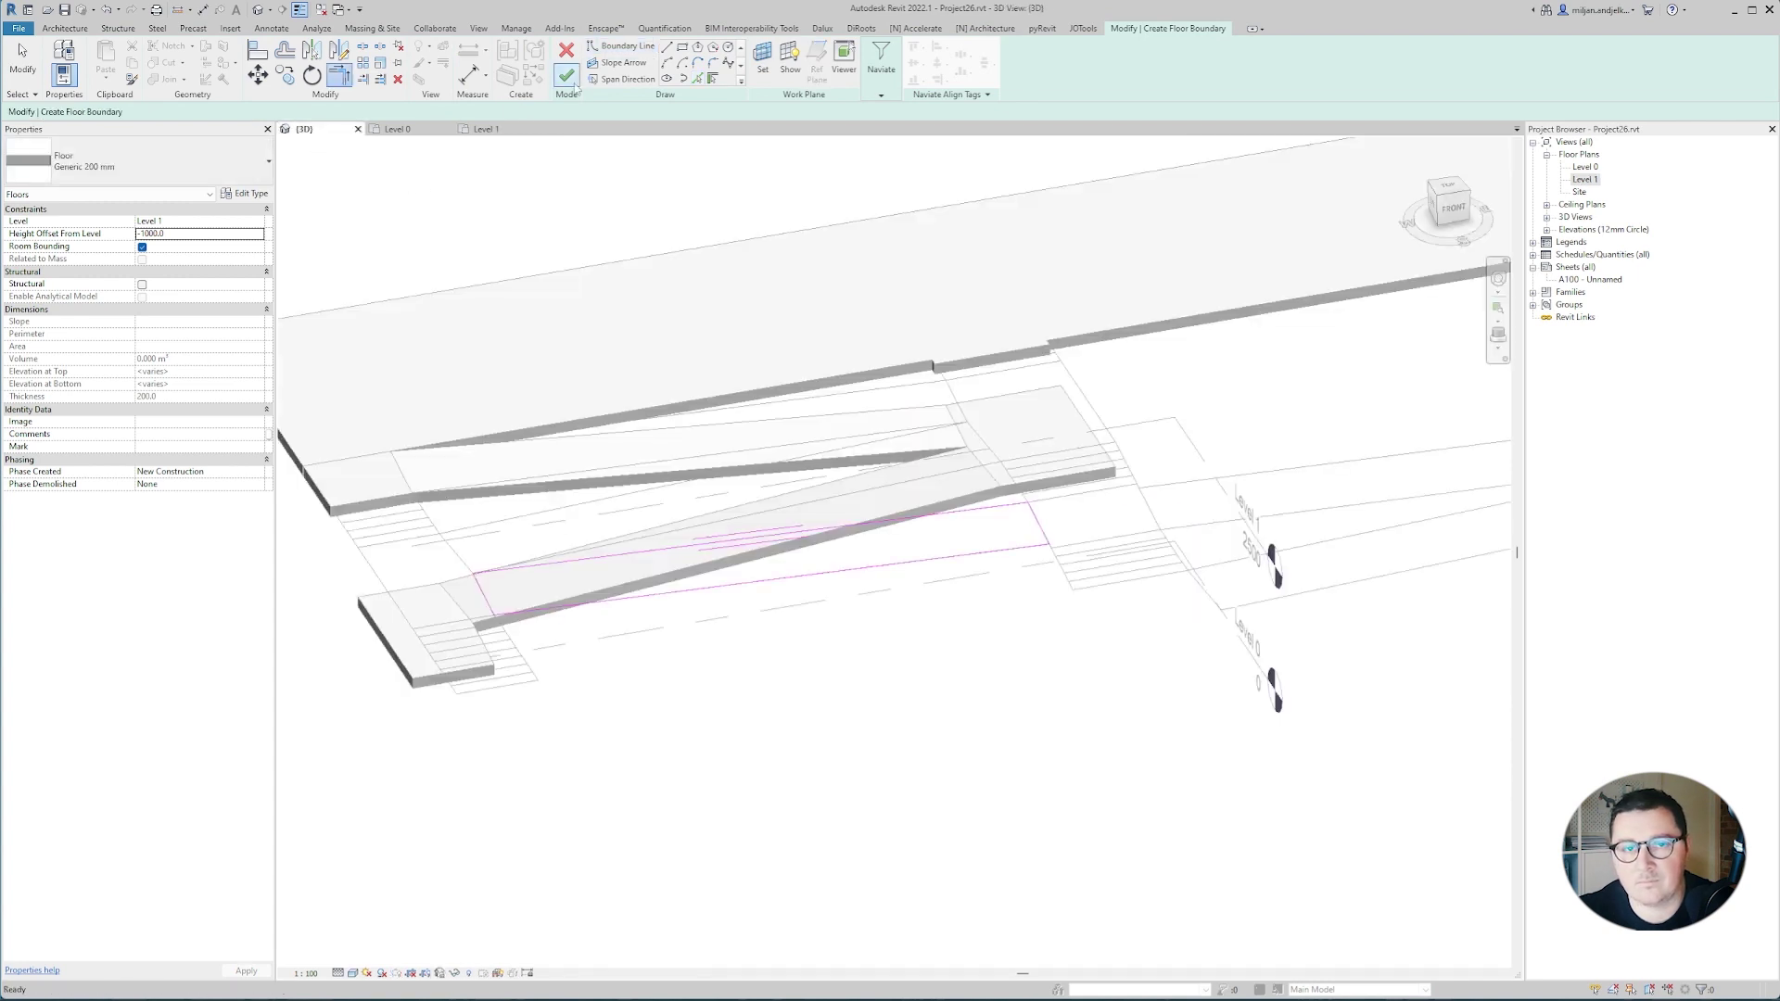
left_click(988, 589)
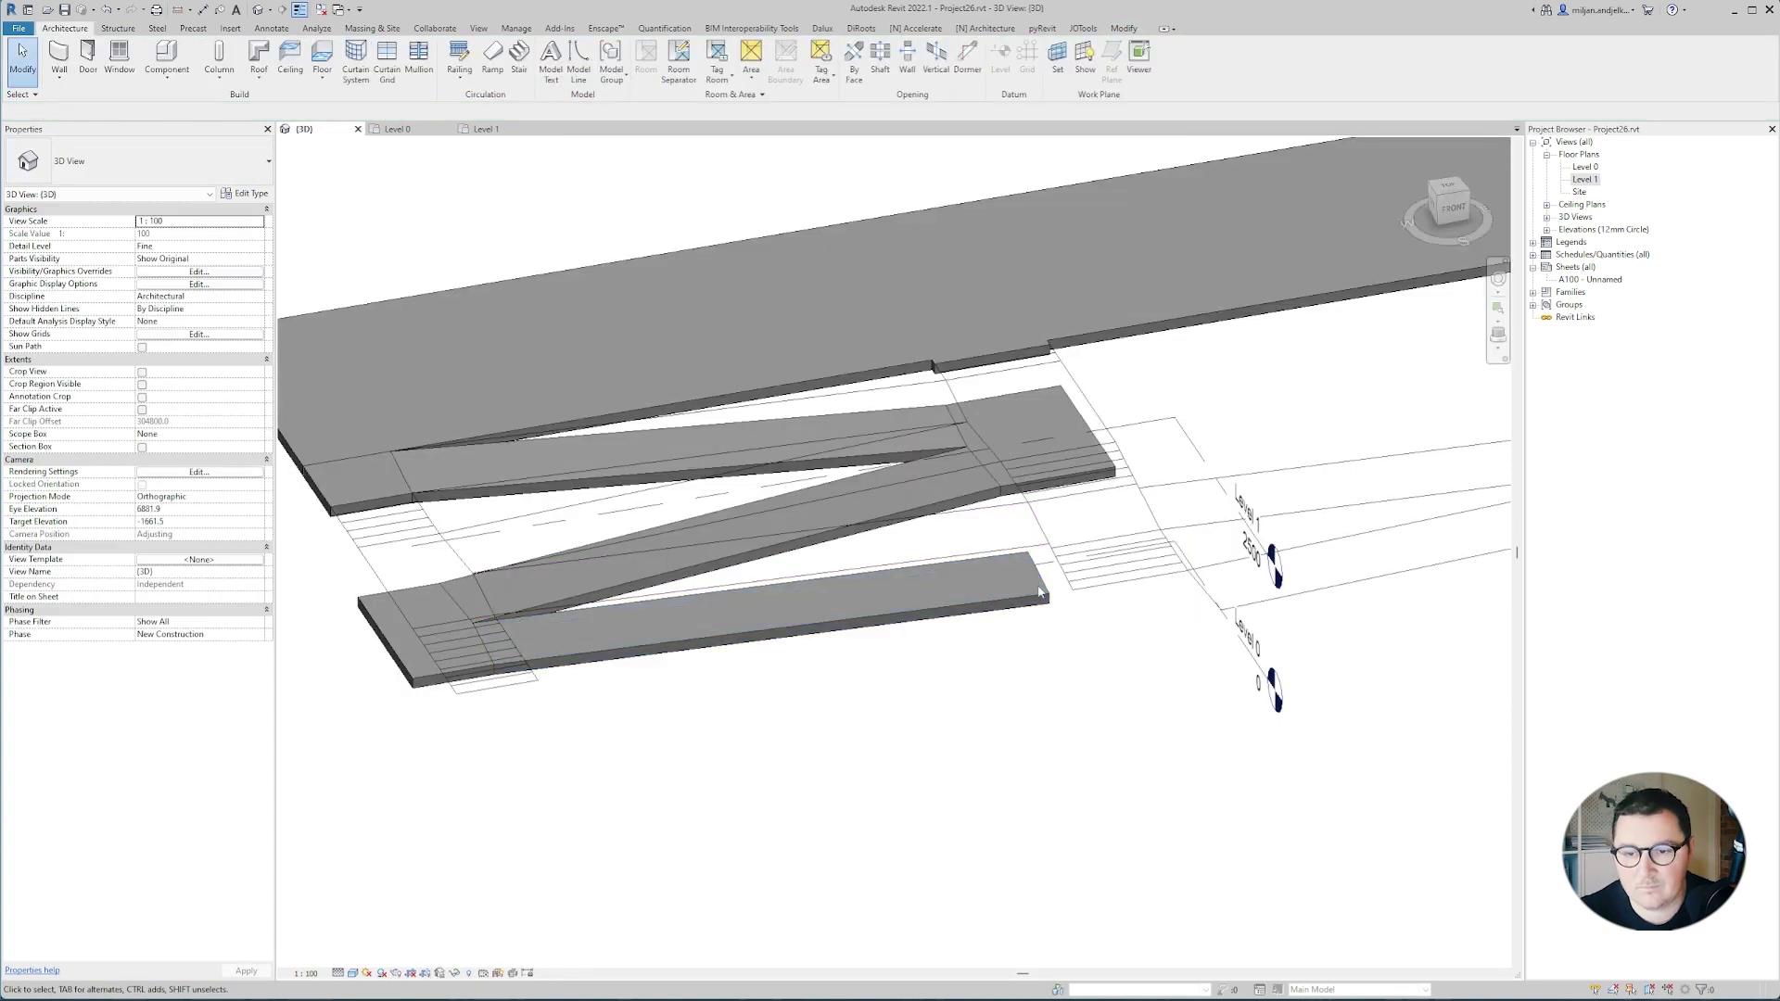
Slope the third ramp by setting the elevation of its edge at the +1.00 landing to -500.
left_click(1039, 594)
left_click(705, 65)
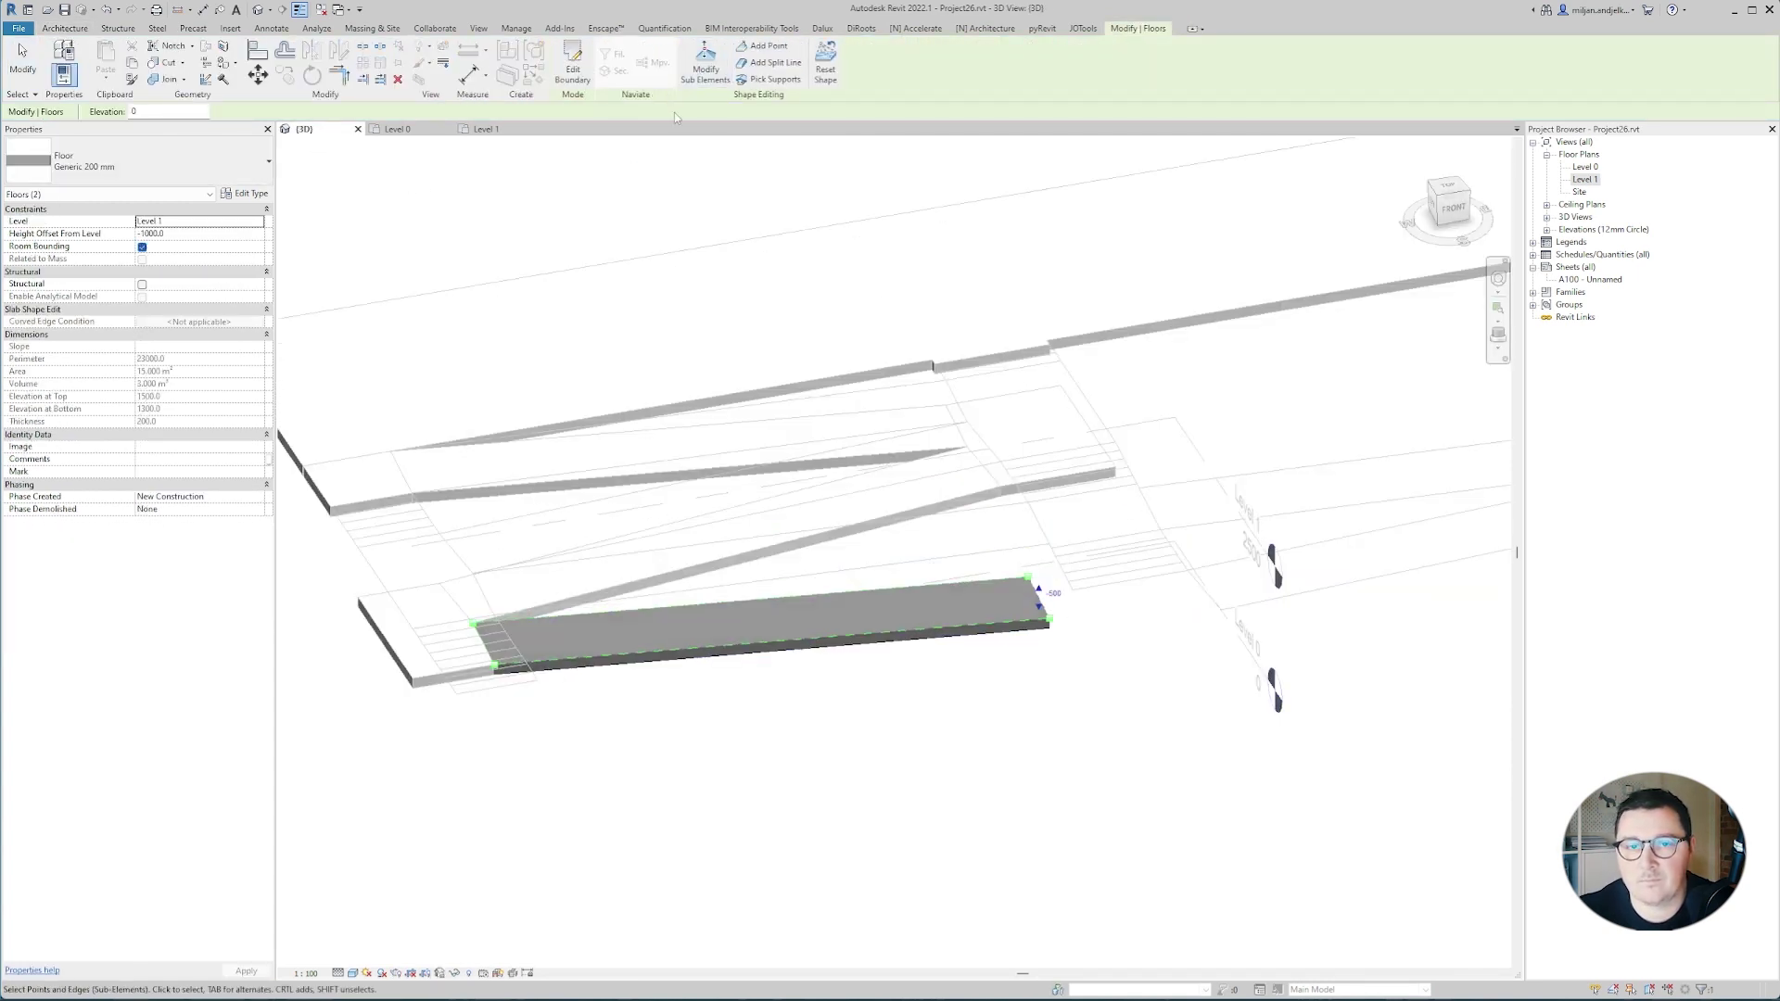
left_click(486, 129)
key("Escape")
key("Escape")
Create a floor for the +1.00 landing at a height offset of -1500, trimming its traced lines into a closed outline.
scroll(854, 488, "down", 3)
middle_click_drag(854, 489, 815, 471)
double_click(815, 470)
scroll(823, 474, "up", 1)
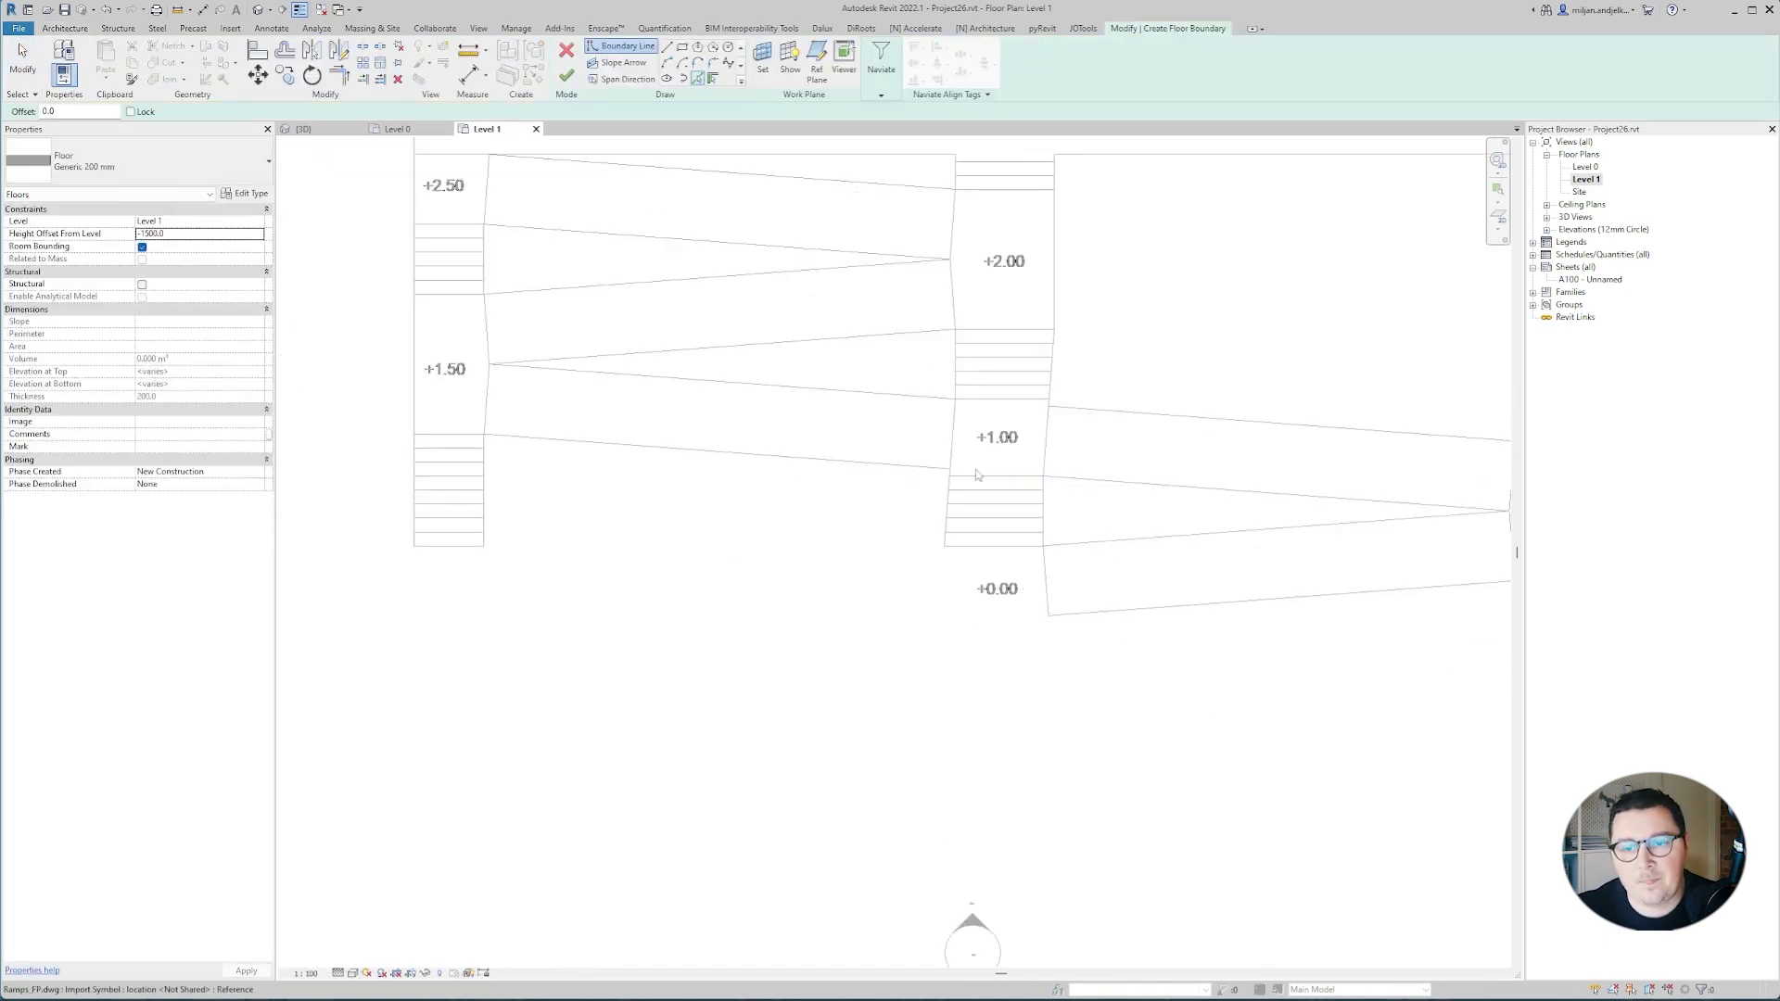
scroll(949, 432, "up", 1)
key("t")
key("r")
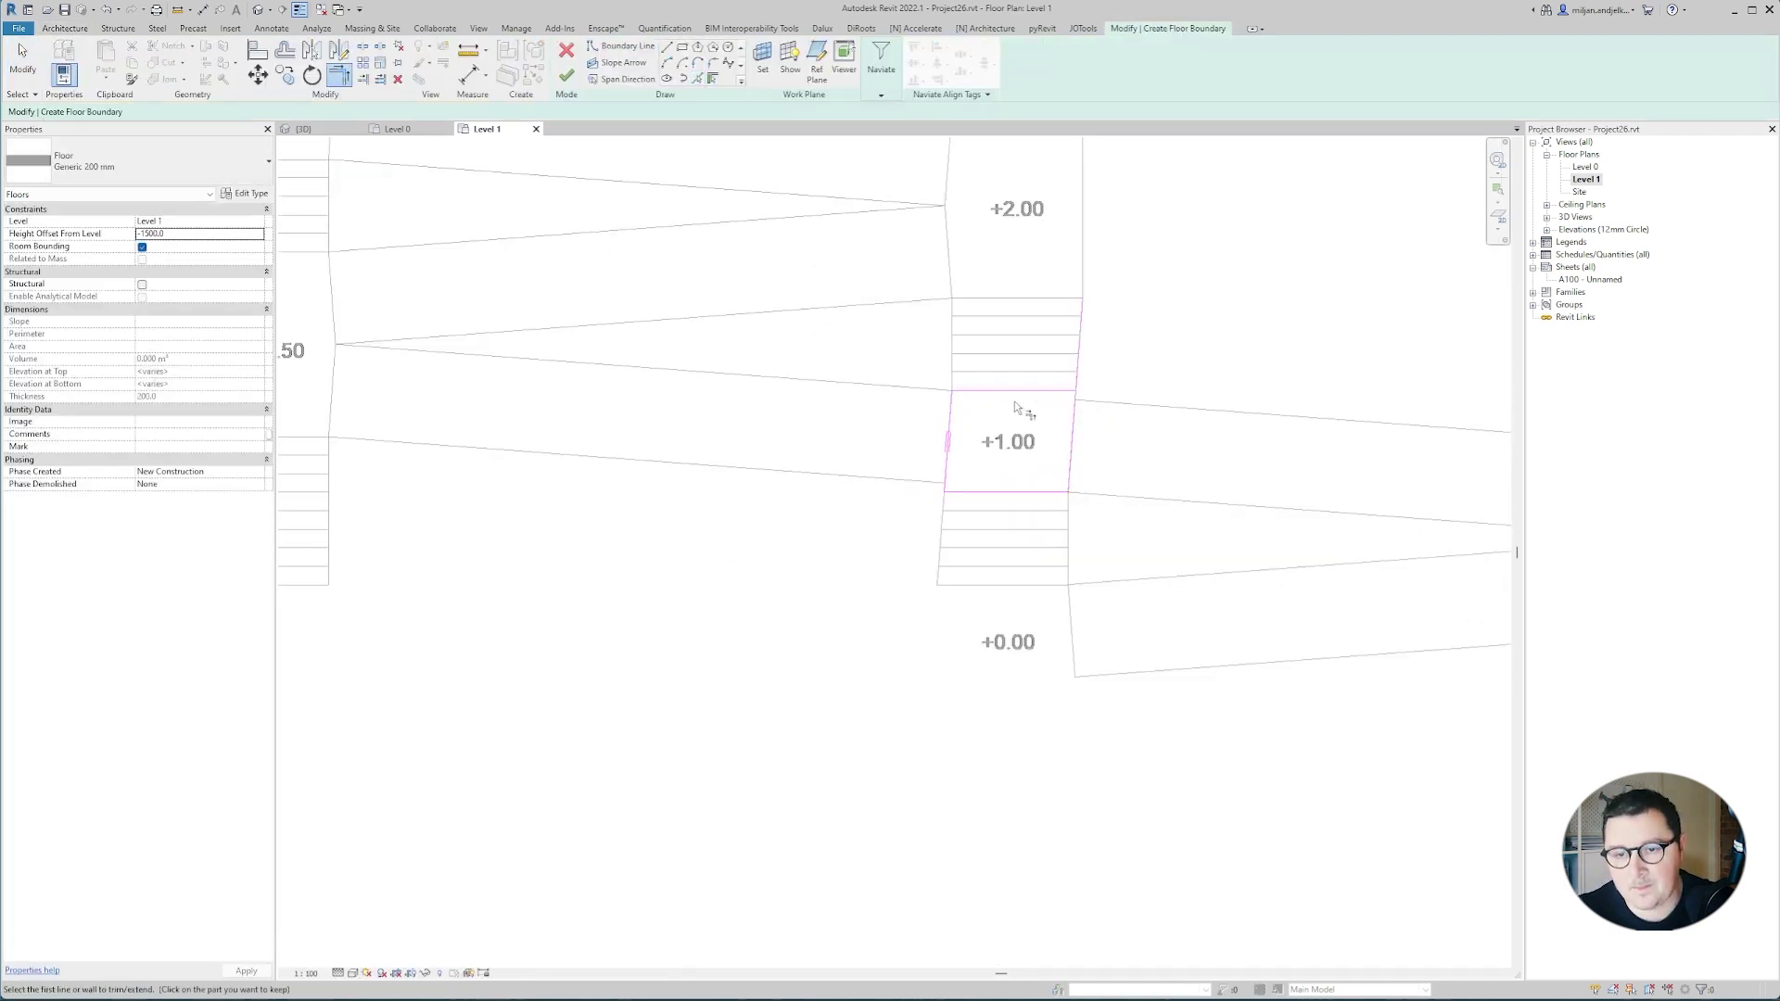
left_click(1016, 392)
left_click(1072, 440)
middle_click_drag(1091, 469, 1005, 437)
left_click(566, 76)
left_click(304, 129)
Create a floor for the ramp between the +1.00 and +0.50 landings by tracing its edges, at a height offset of -1500.
left_click(486, 129)
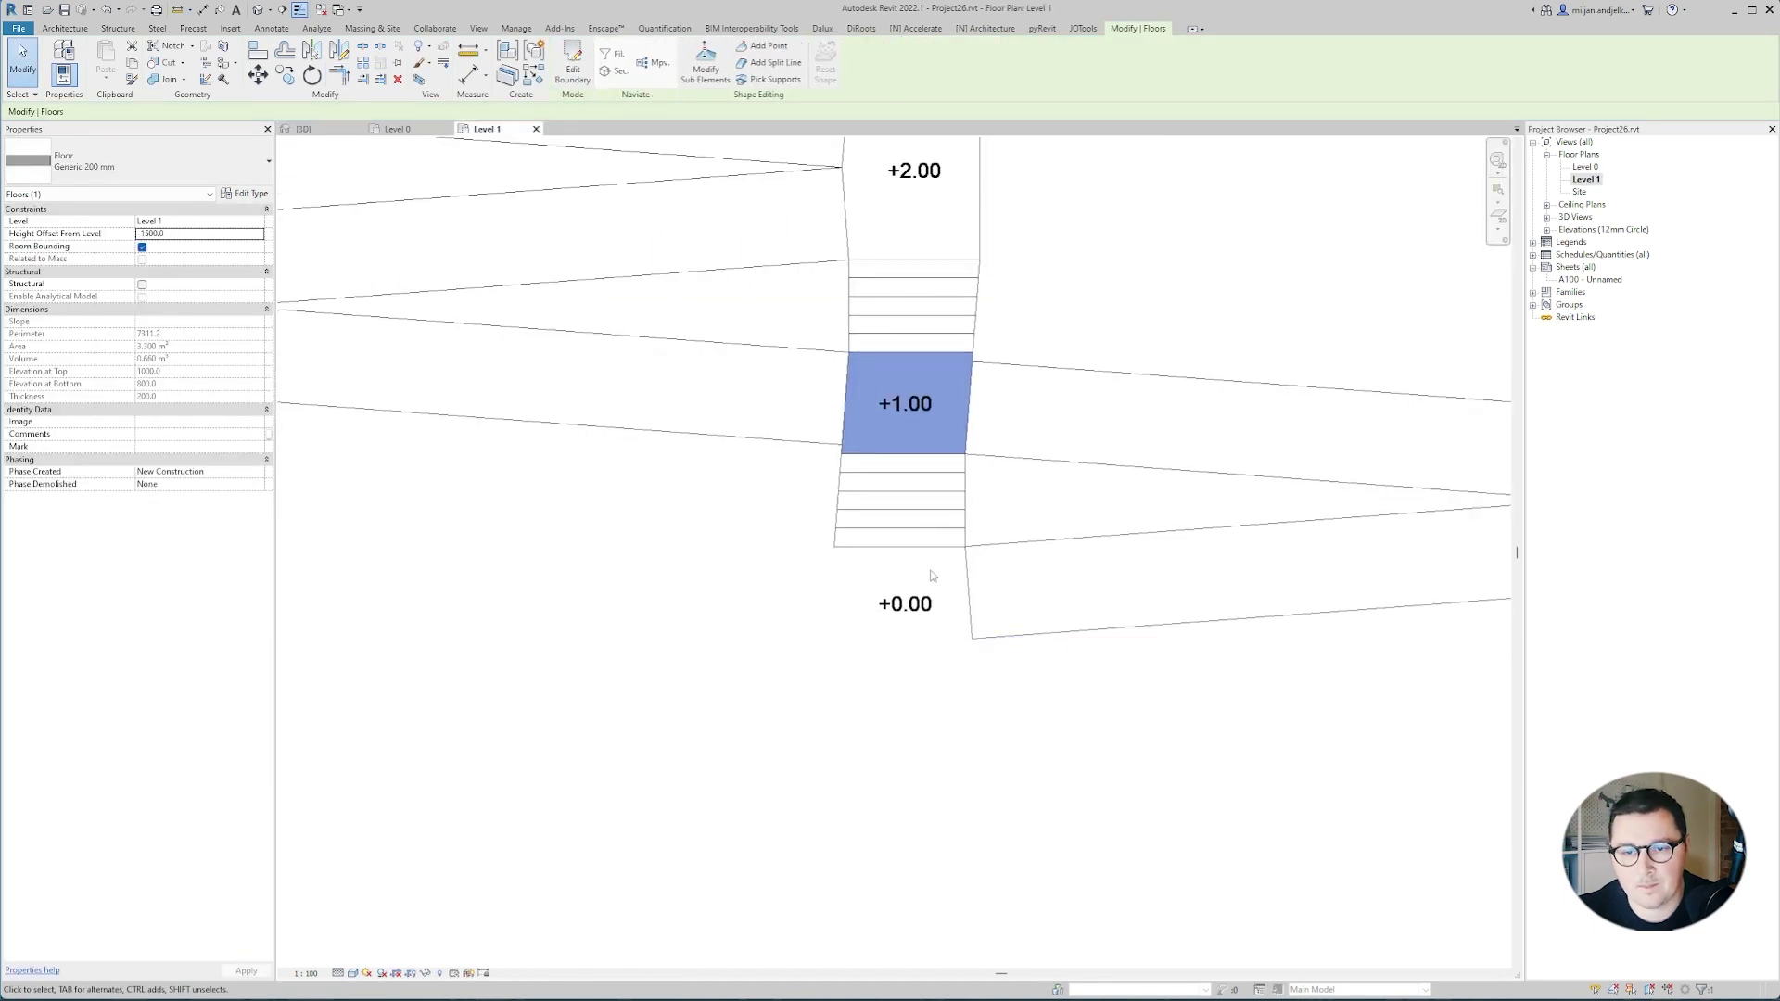
left_click(573, 67)
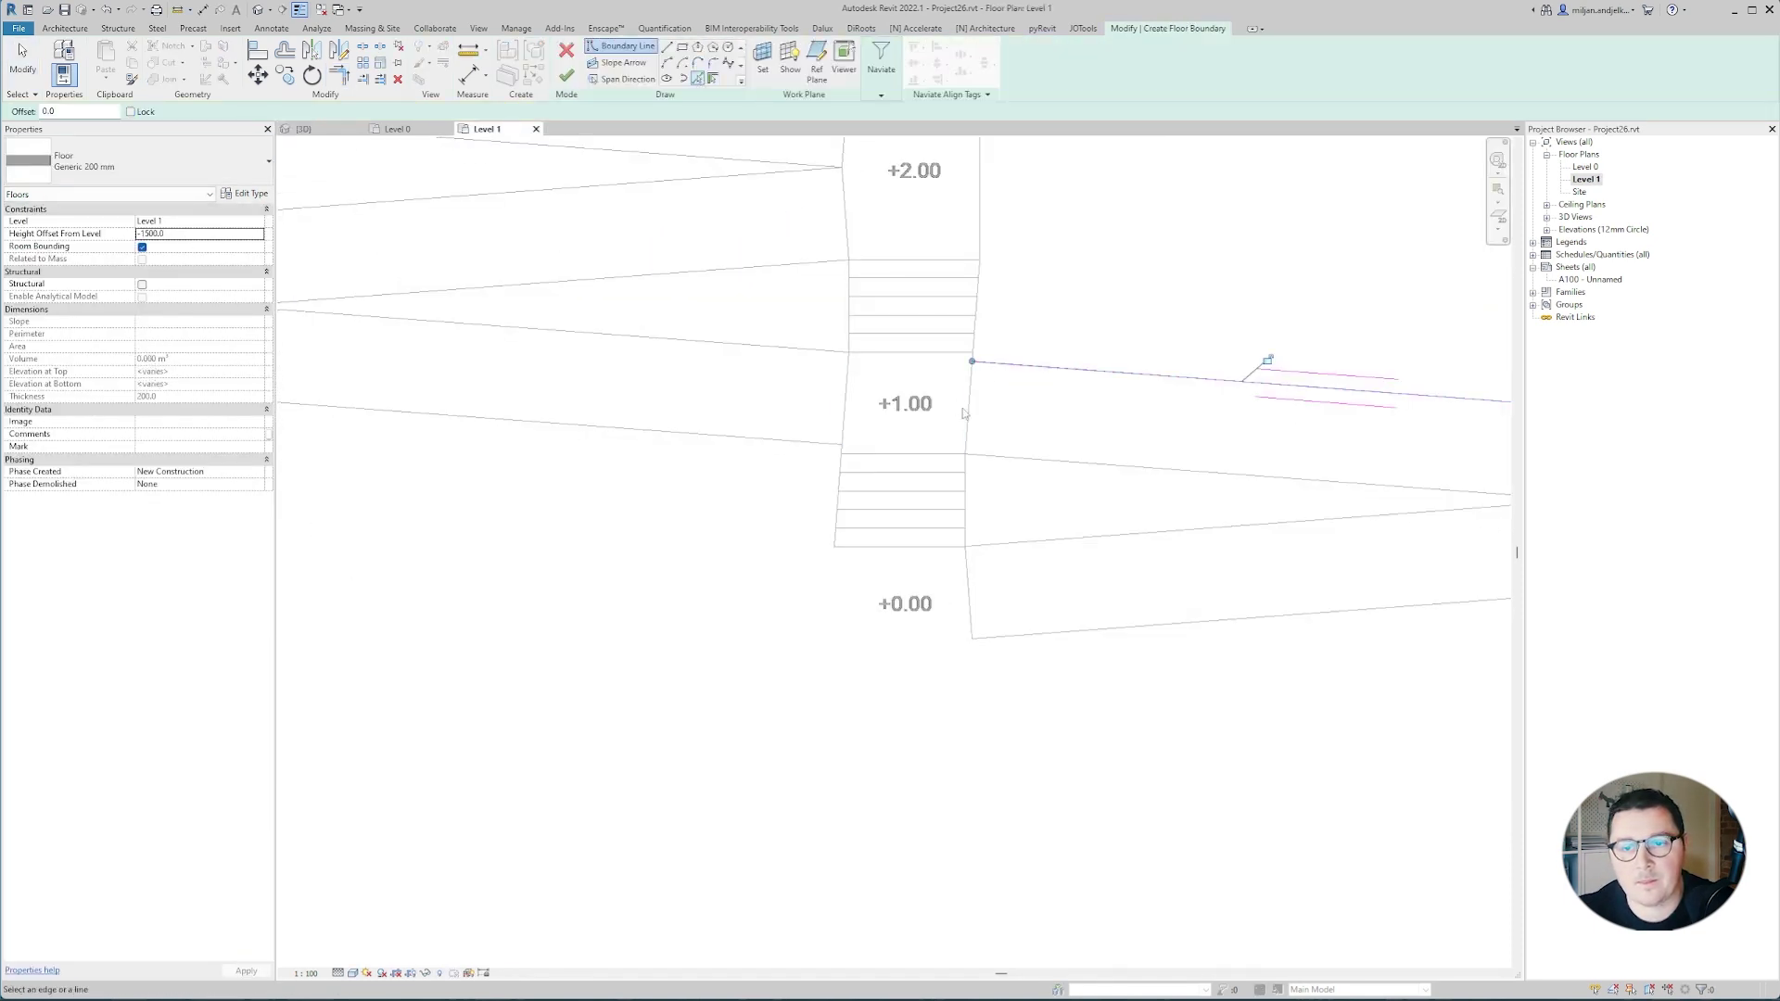
middle_click_drag(1013, 468, 479, 445)
key("t")
key("r")
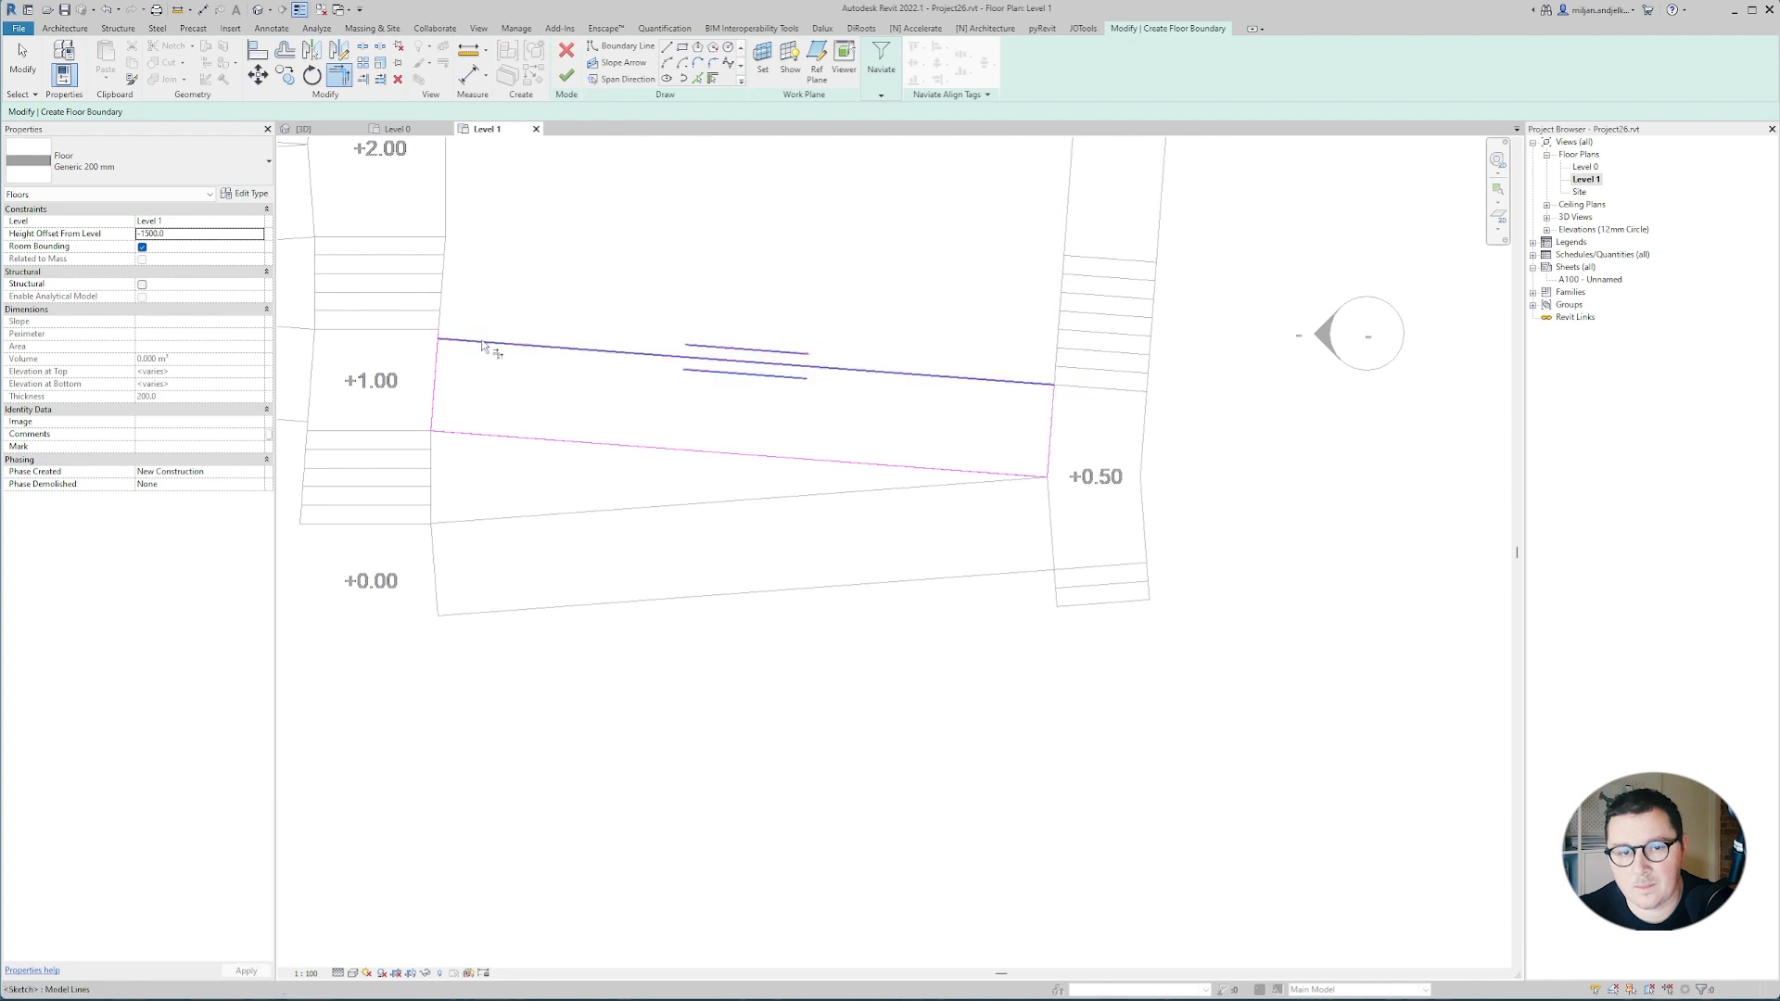
left_click(567, 76)
Slope the fourth ramp by setting the elevation of its edge at the +0.50 landing to -500.
left_click(304, 129)
middle_click_drag(1149, 519, 553, 505)
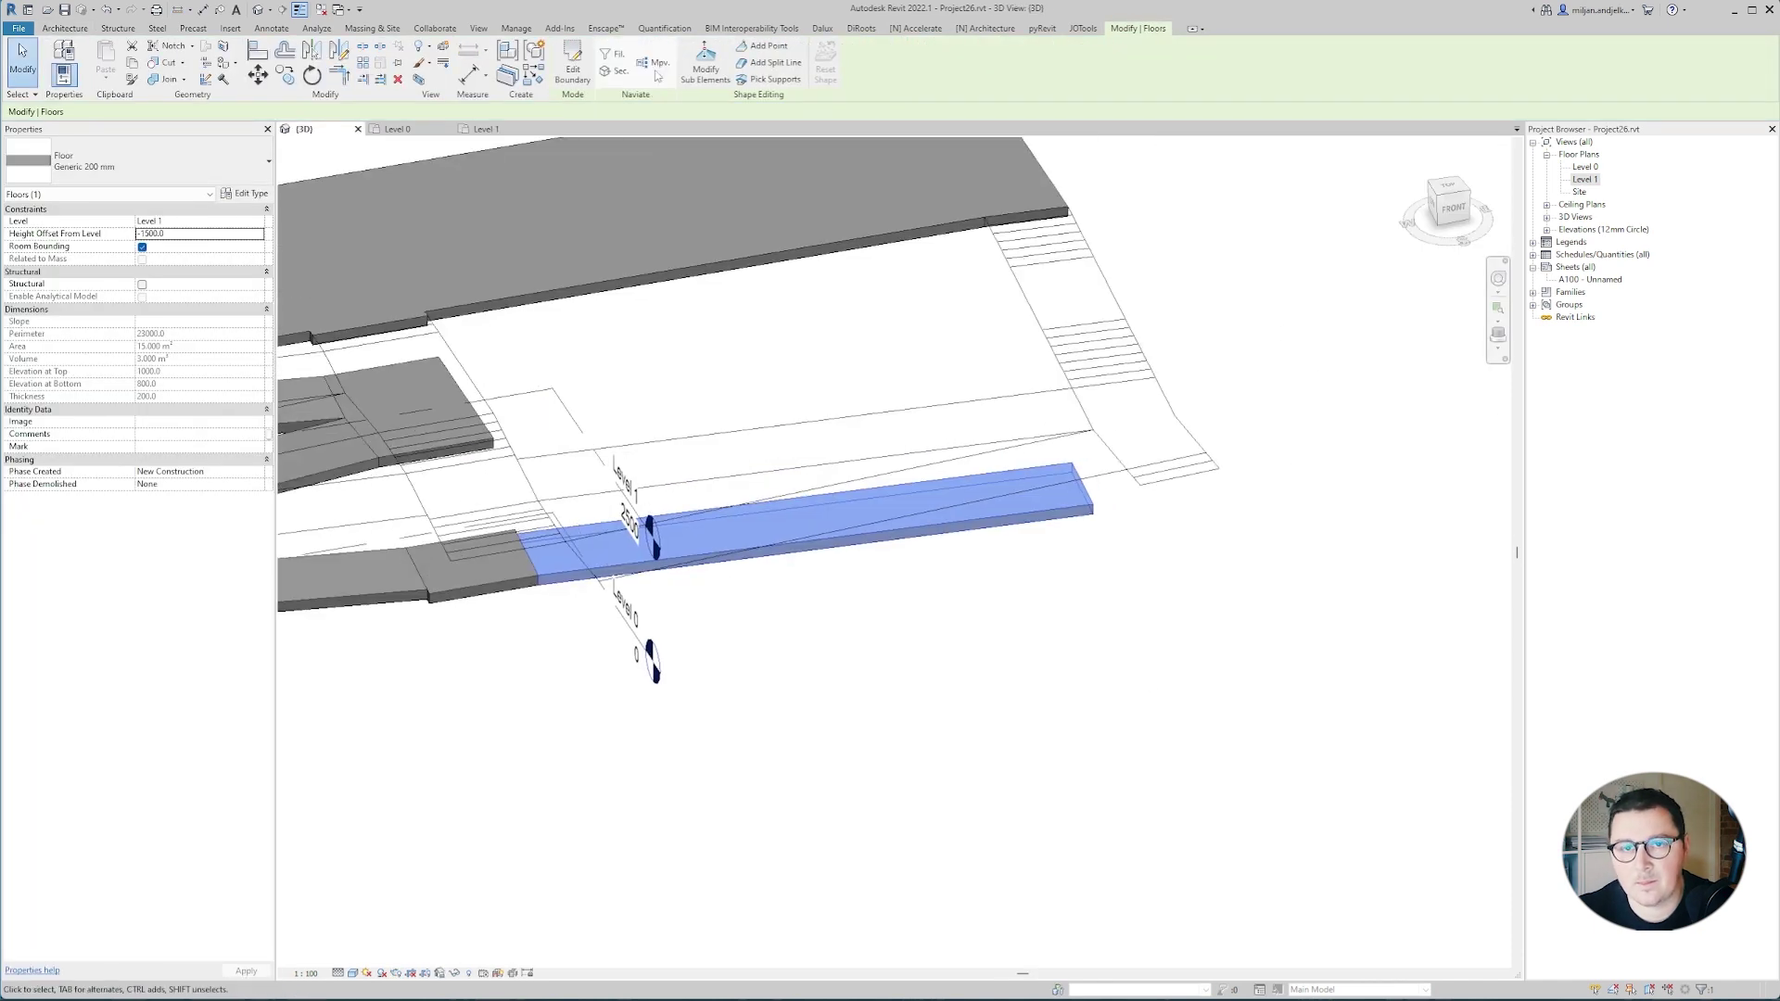
left_click(706, 63)
left_click(1086, 487)
left_click(1063, 474)
type("-500")
key("Return")
left_click(481, 131)
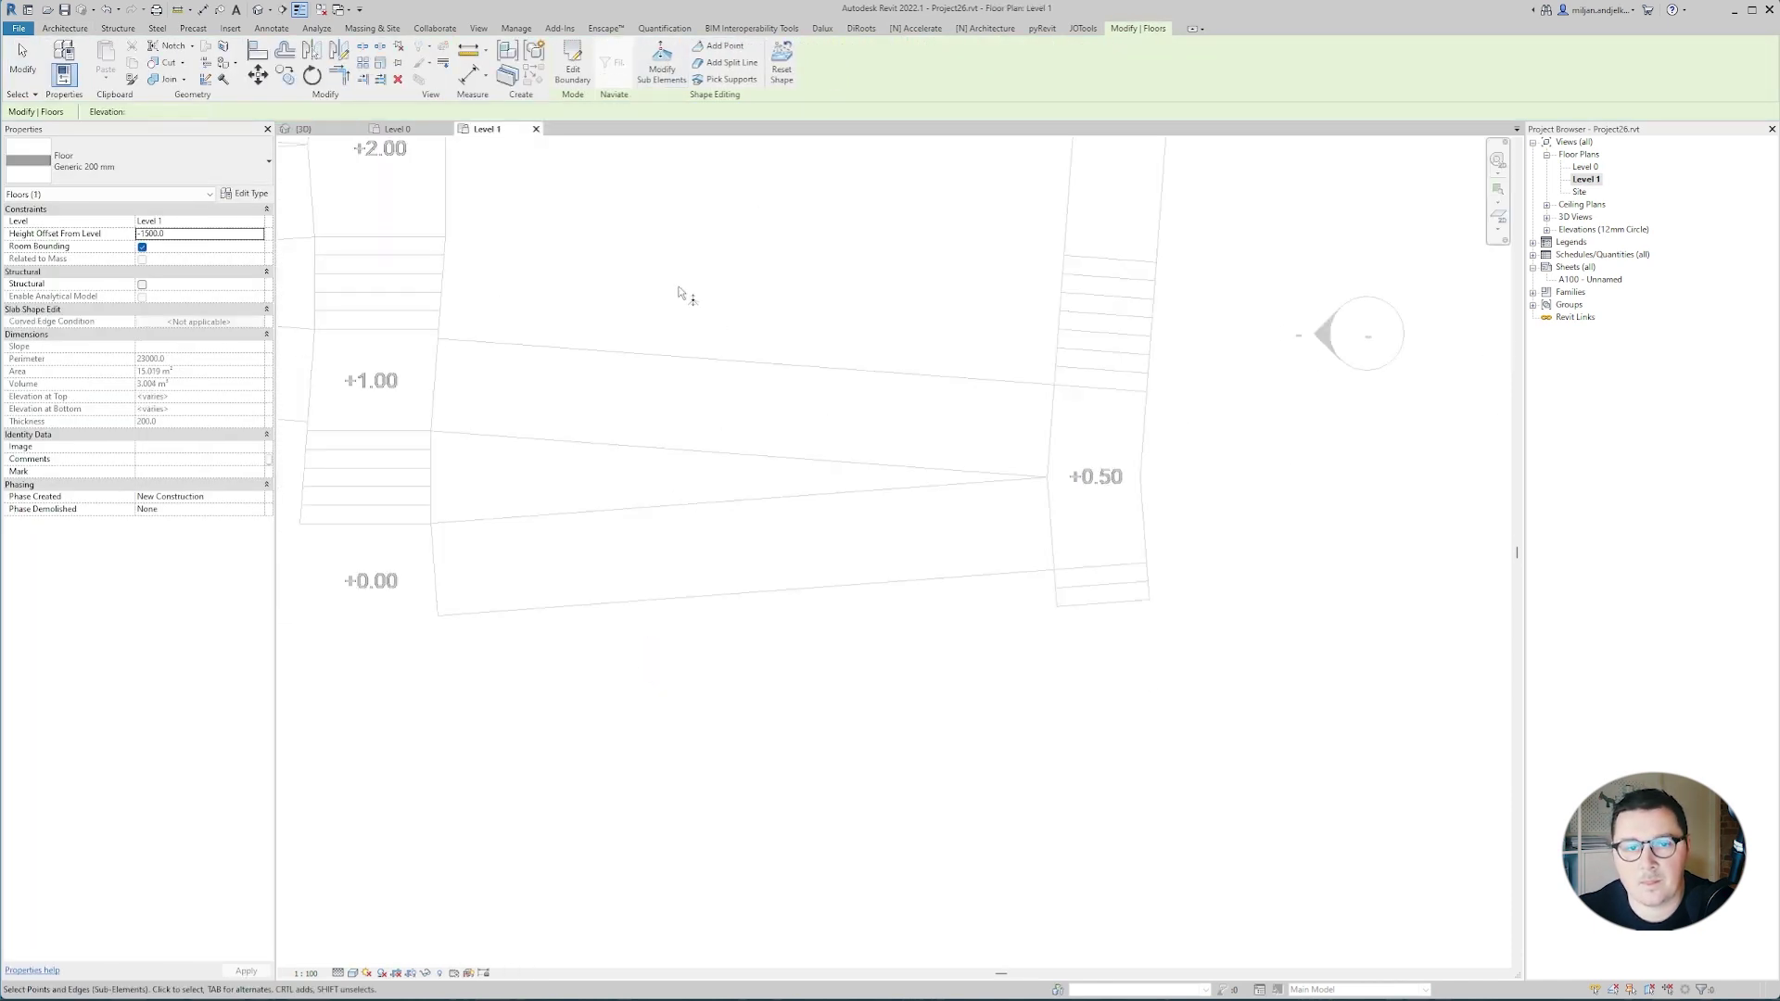
scroll(687, 294, "down", 1)
key("Escape")
Sketch a new floor boundary for the +0.50 landing by tracing its edges from the linked plan.
middle_click_drag(581, 339, 772, 399)
left_click(506, 267)
left_click(317, 475)
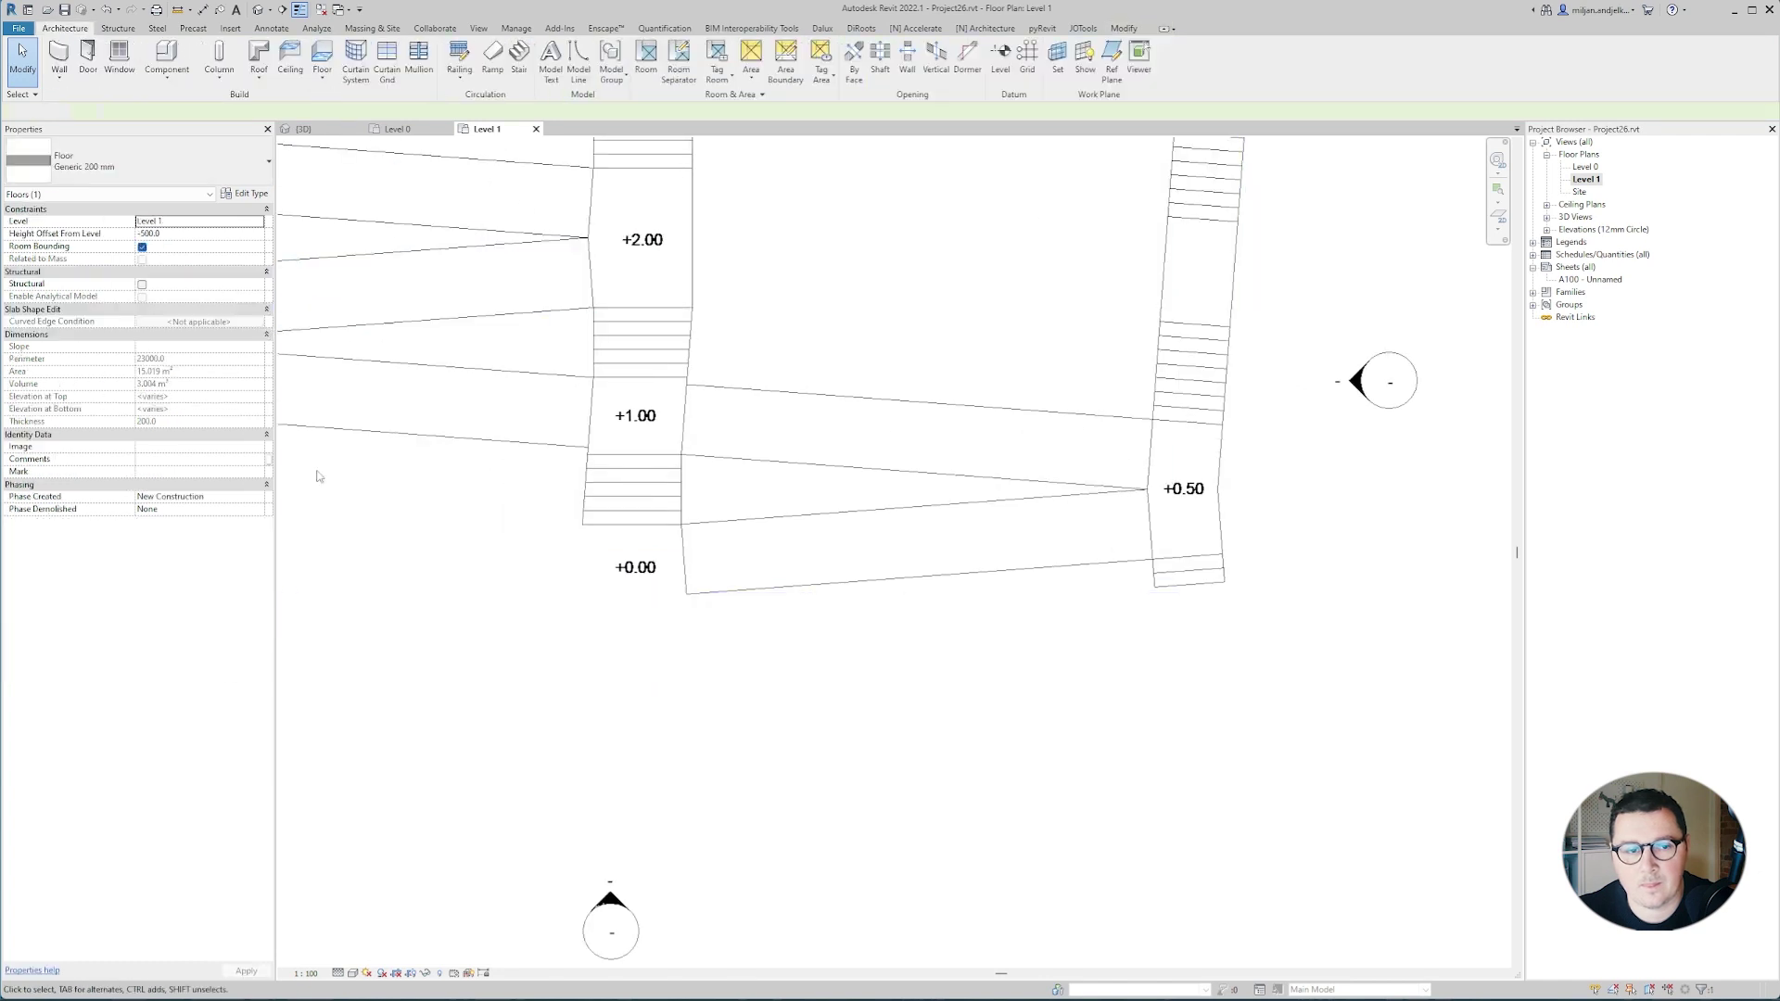
left_click(398, 268)
key("c")
key("s")
left_click(697, 79)
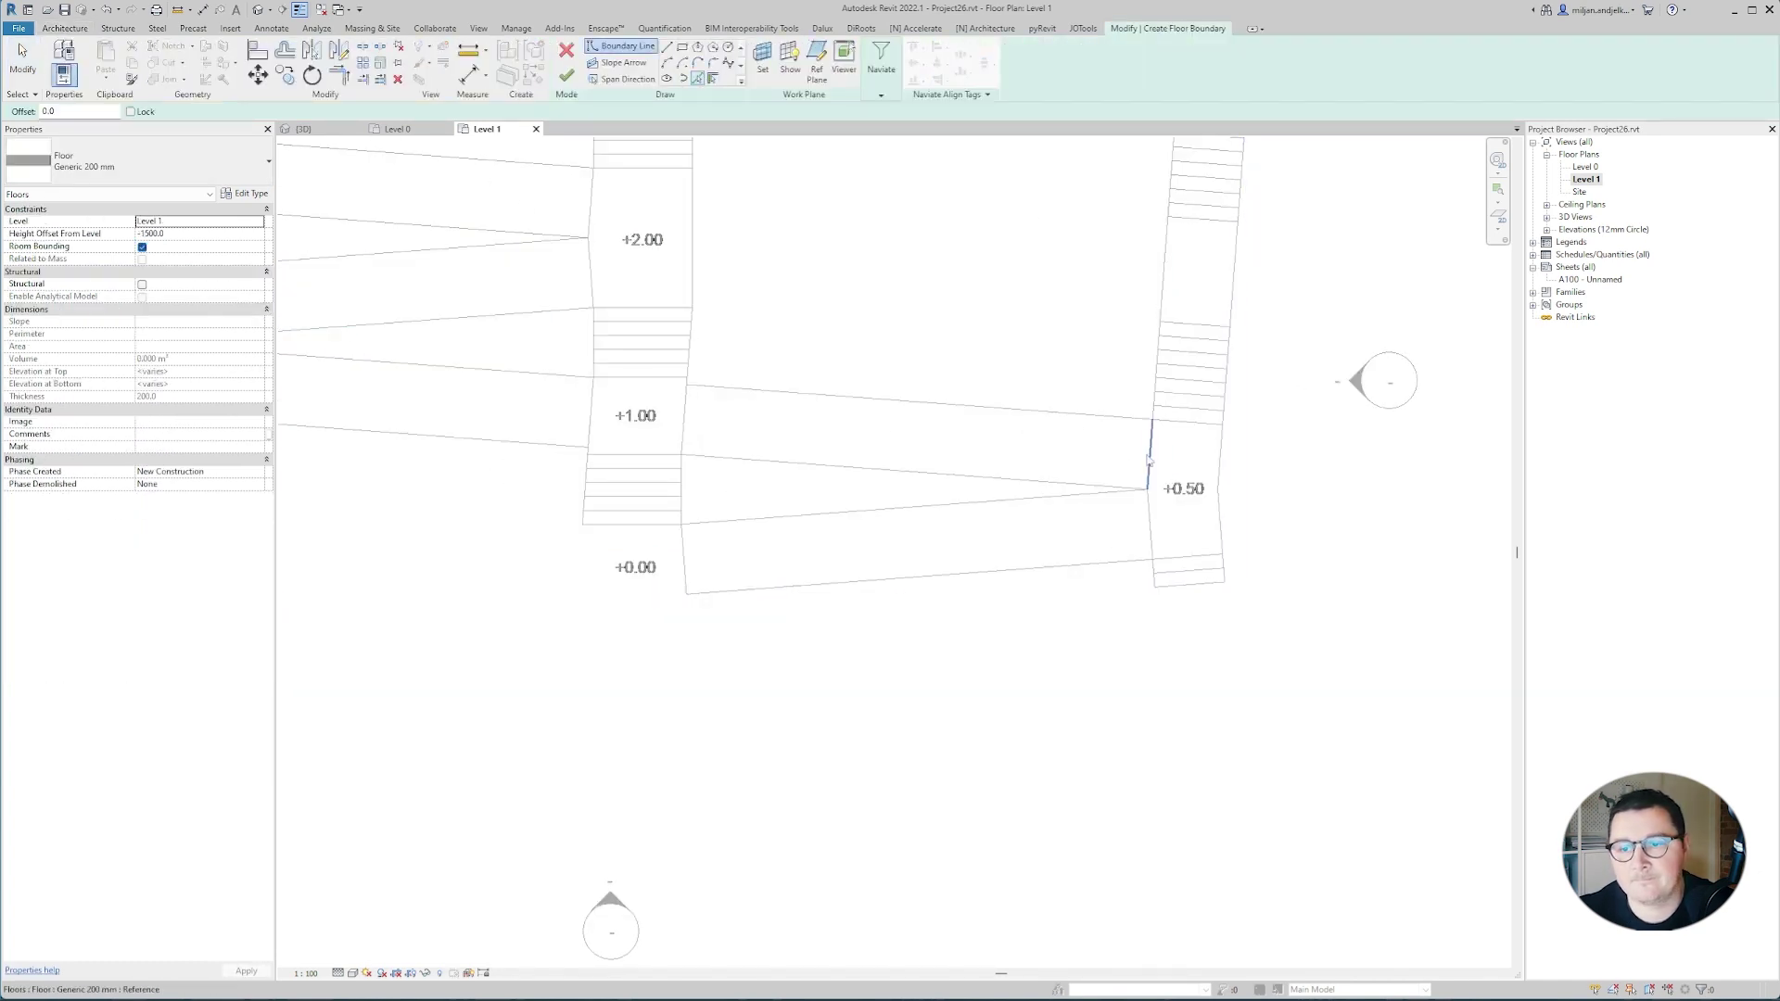
left_click(1180, 558)
key("t")
key("r")
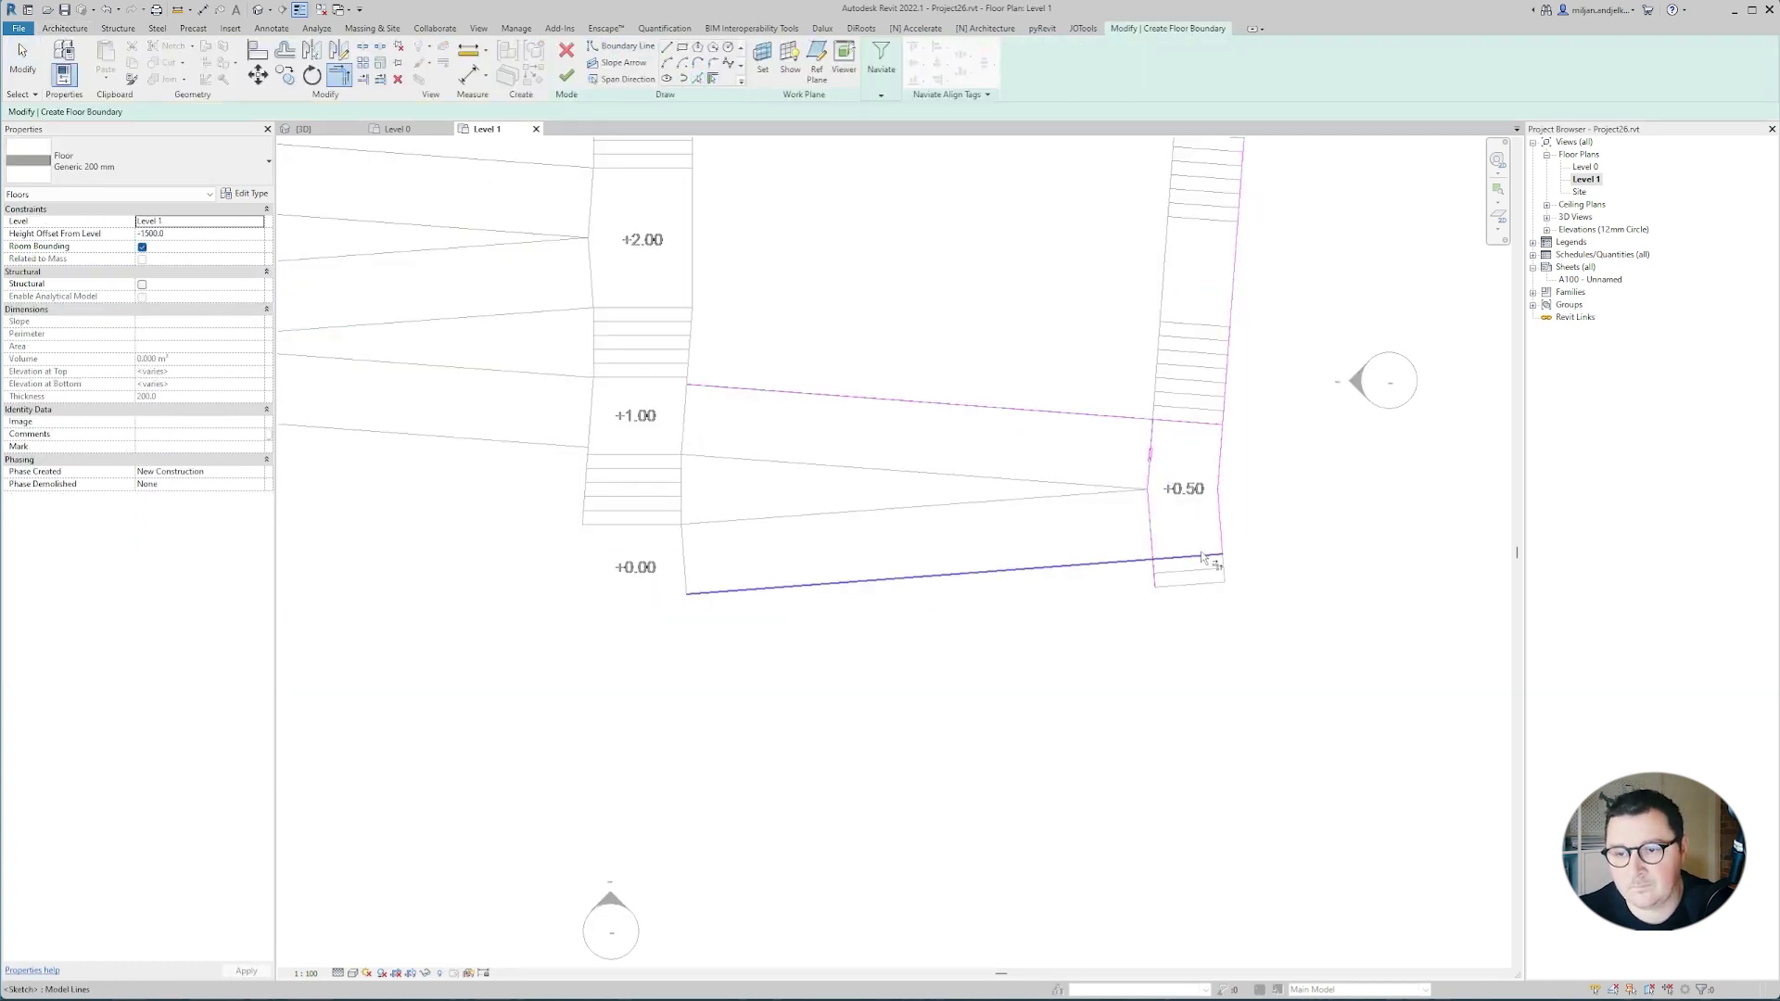
Trim the +0.50 landing's boundary lines into a closed outline and set its height offset from Level 1 to -2000.
left_click(1201, 557)
left_click(1150, 522)
left_click(1171, 422)
left_click(1152, 431)
left_click(567, 76)
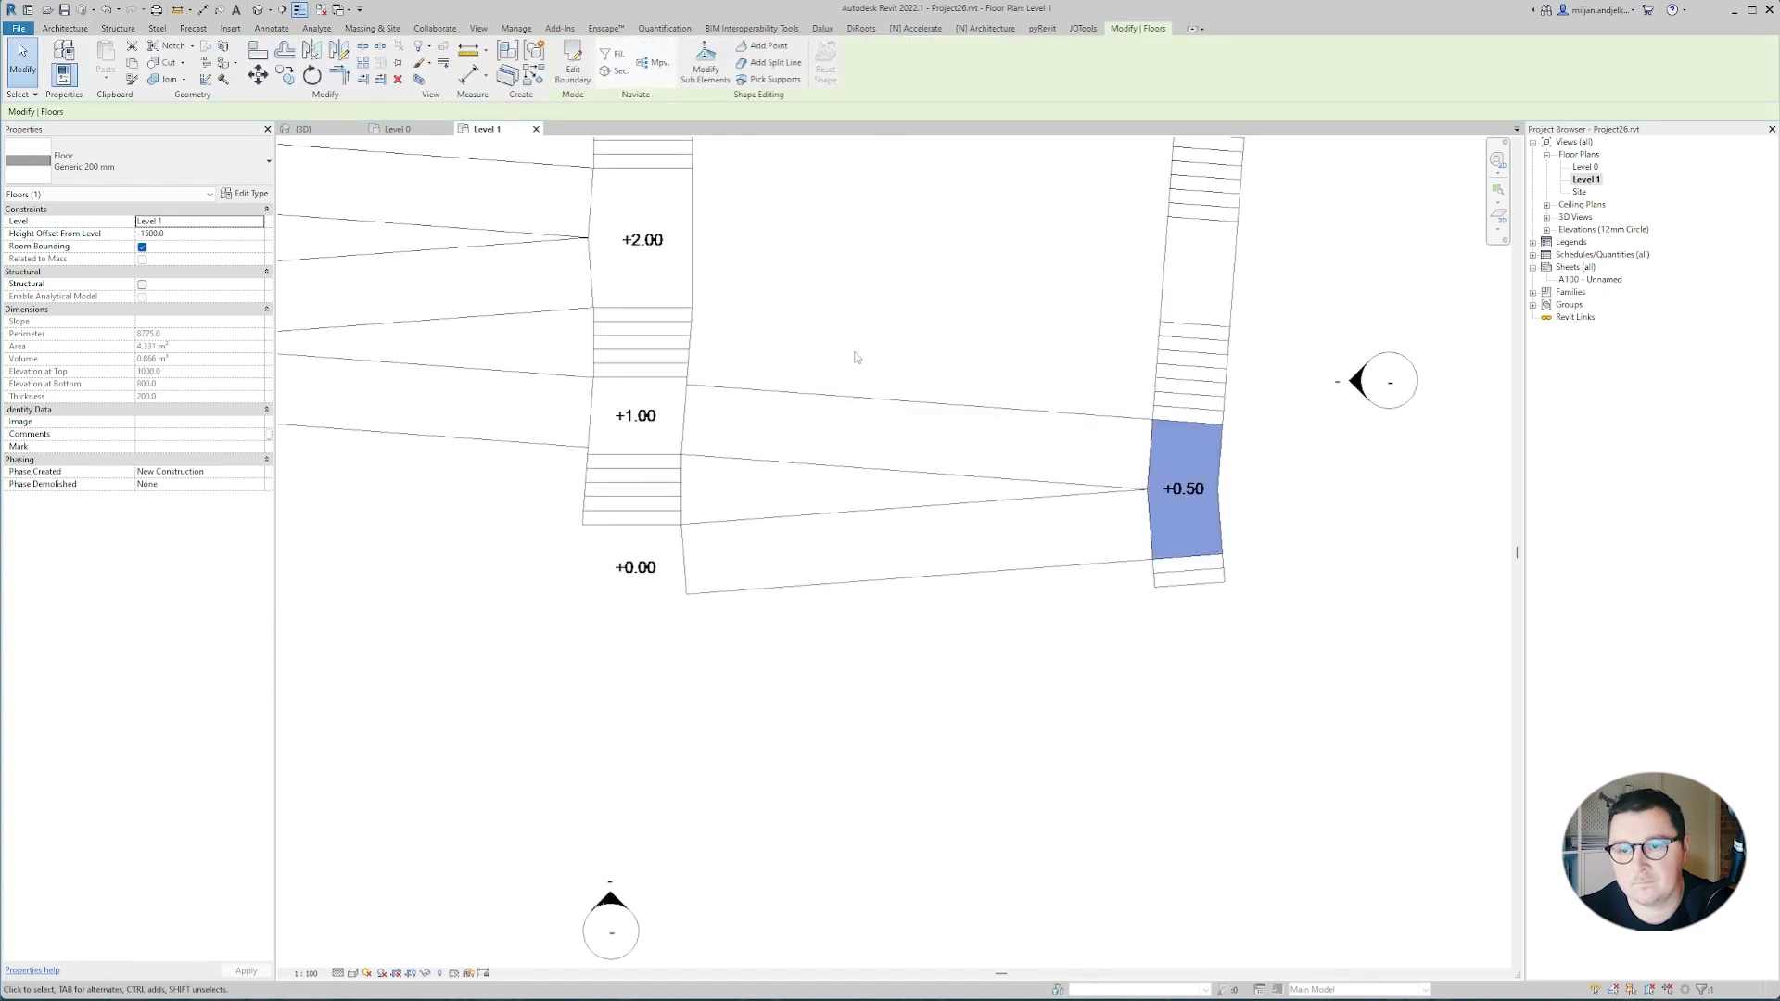
left_click(183, 234)
type("-1500")
Create a floor for the lowest ramp between +0.50 and +0.00 by tracing its edges, at a height offset of -2000.
middle_click_drag(875, 444, 881, 377)
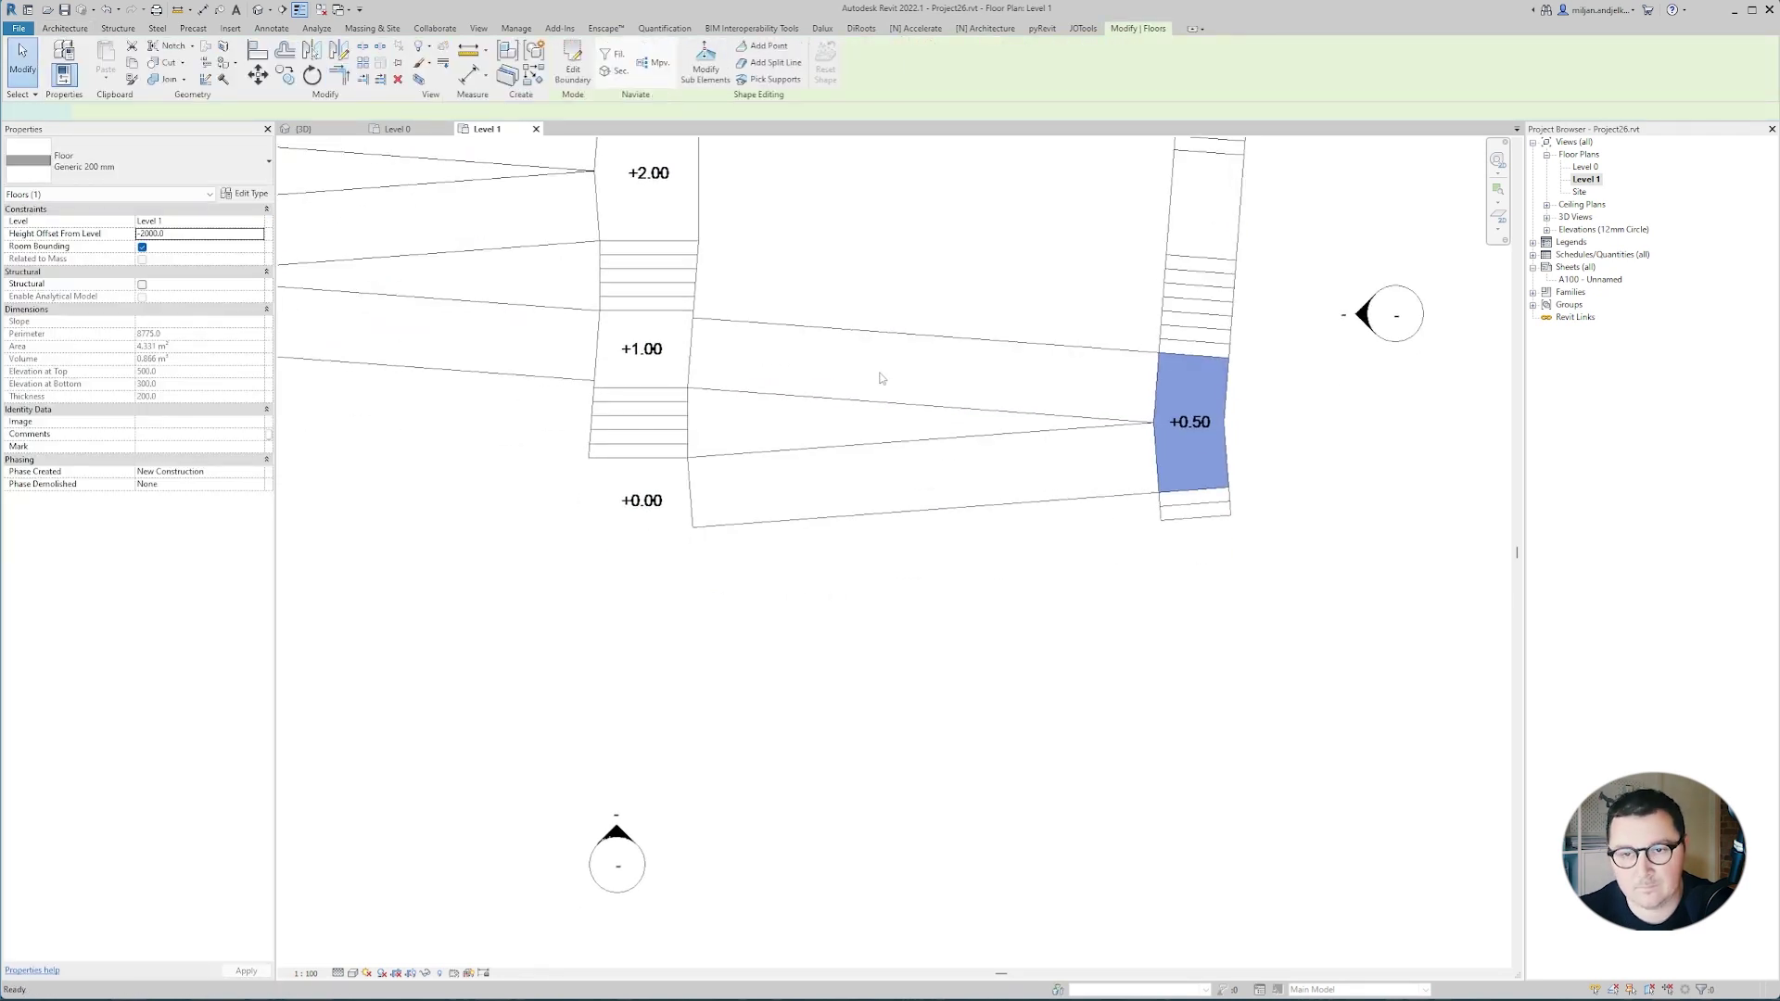
key("c")
key("s")
left_click(697, 79)
left_click(779, 451)
key("t")
key("r")
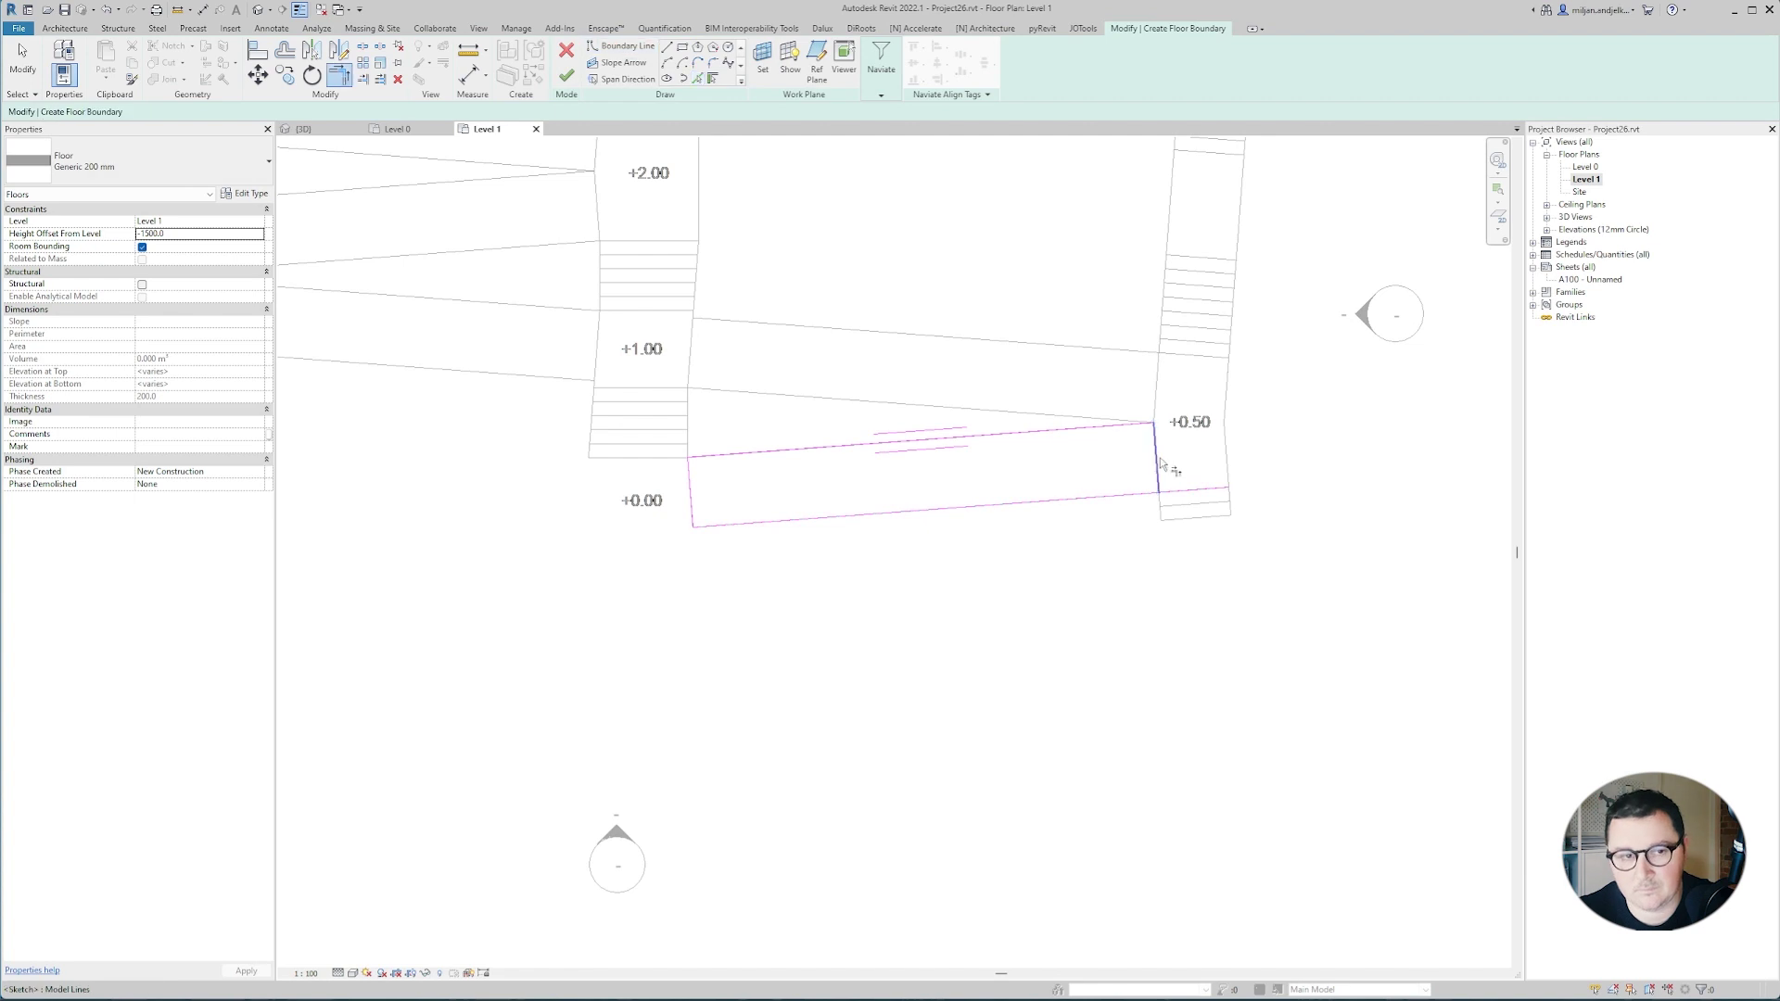
left_click(566, 76)
Slope the lowest ramp down to the +0.00 level by lowering the elevation of its far edge.
left_click(304, 129)
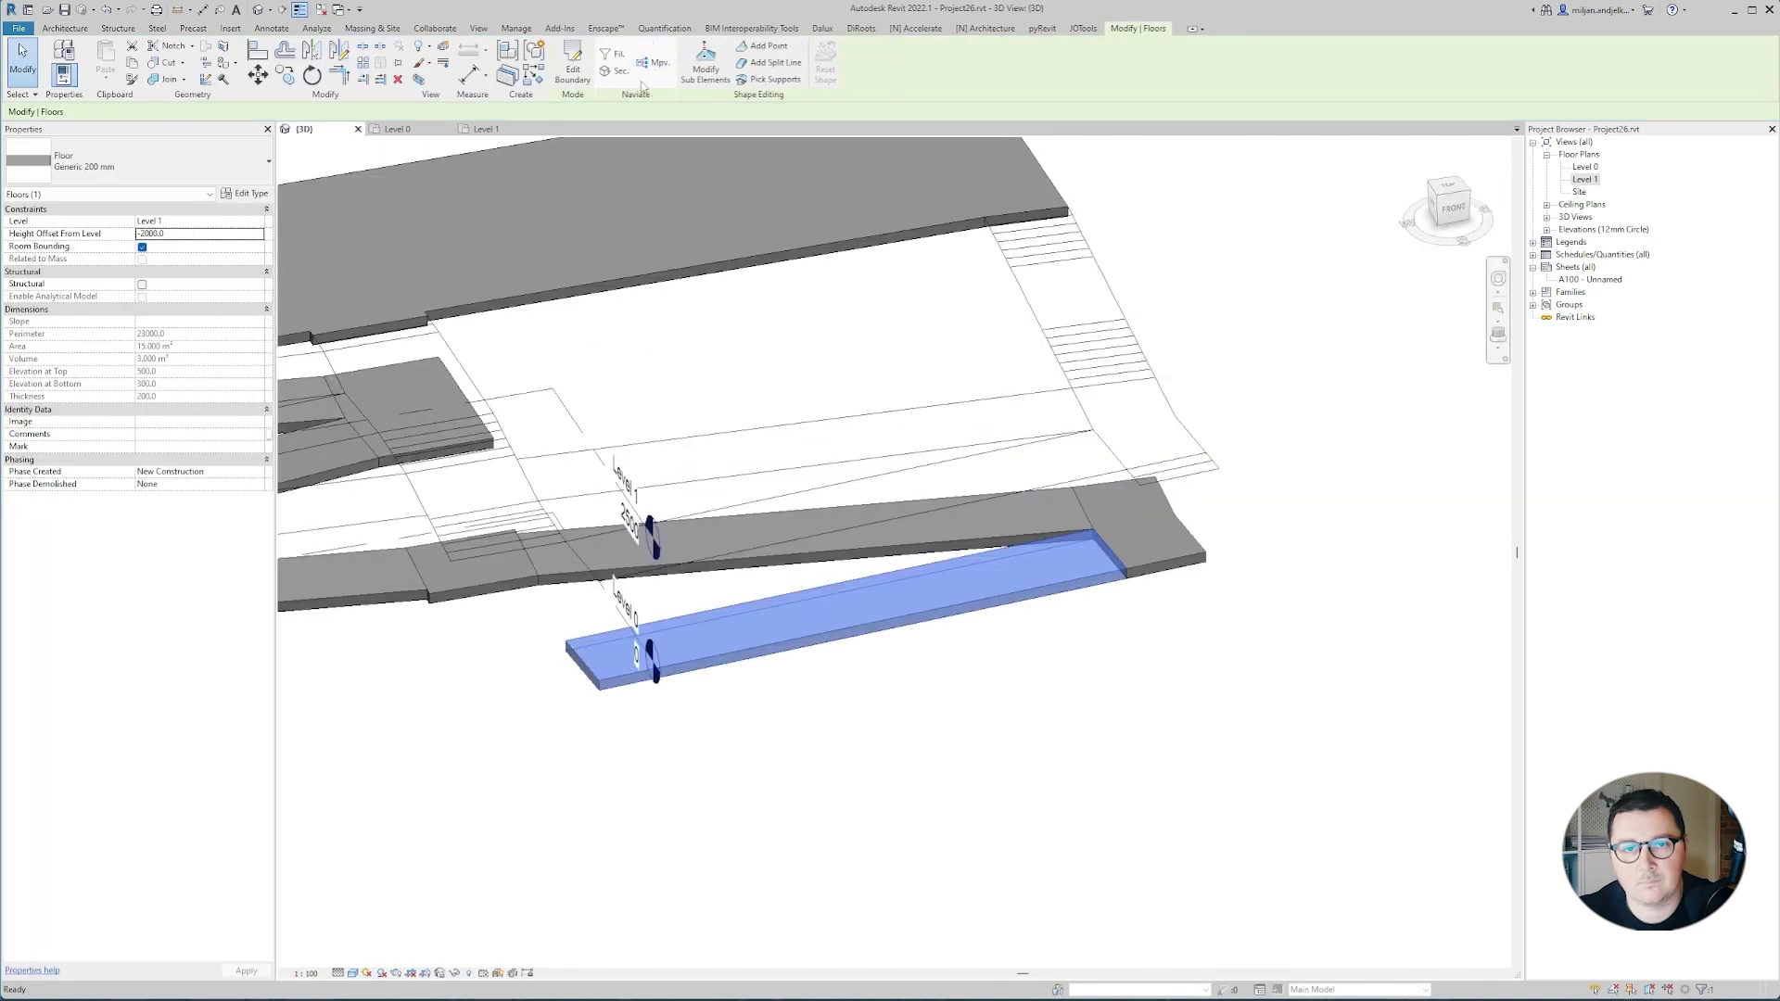
left_click(706, 63)
left_click(584, 662)
key("Return")
key("Escape")
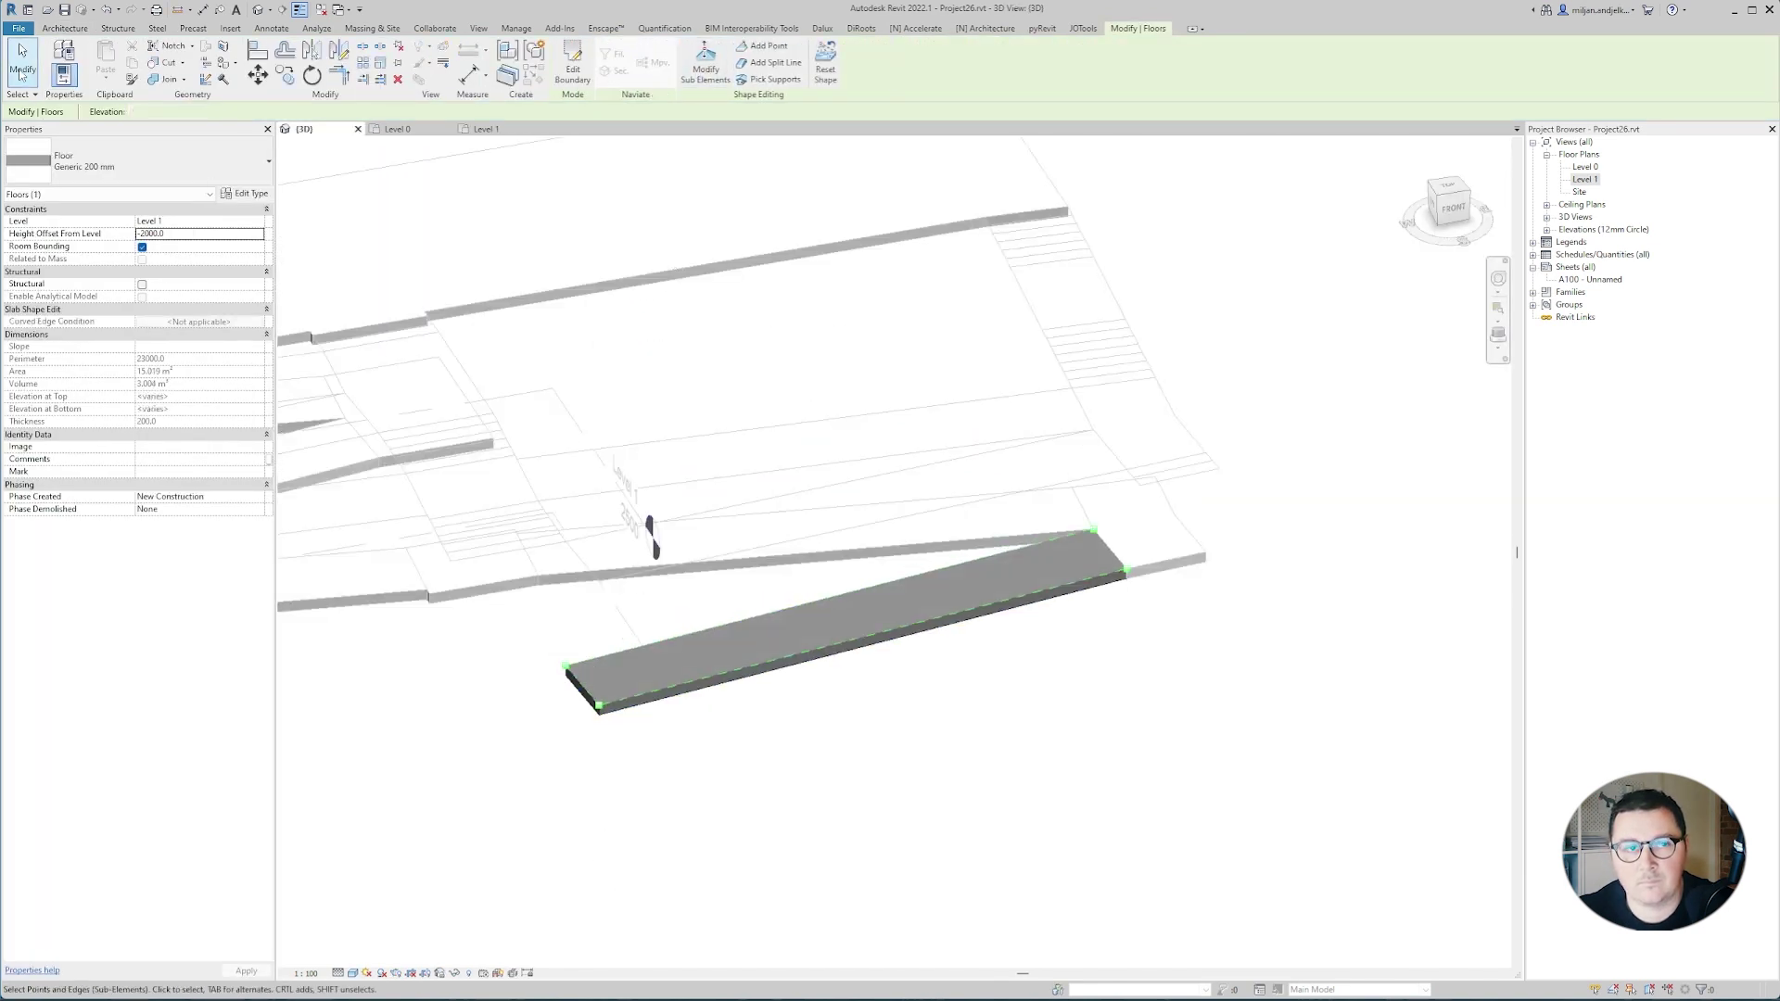
key("Escape")
scroll(746, 715, "down", 2)
mouse_move(747, 714)
middle_mouse_down("shift")
mouse_move(873, 656)
mouse_move(898, 566)
mouse_move(973, 580)
mouse_move(958, 643)
mouse_move(981, 663)
mouse_move(824, 587)
mouse_move(756, 745)
middle_mouse_up("shift")
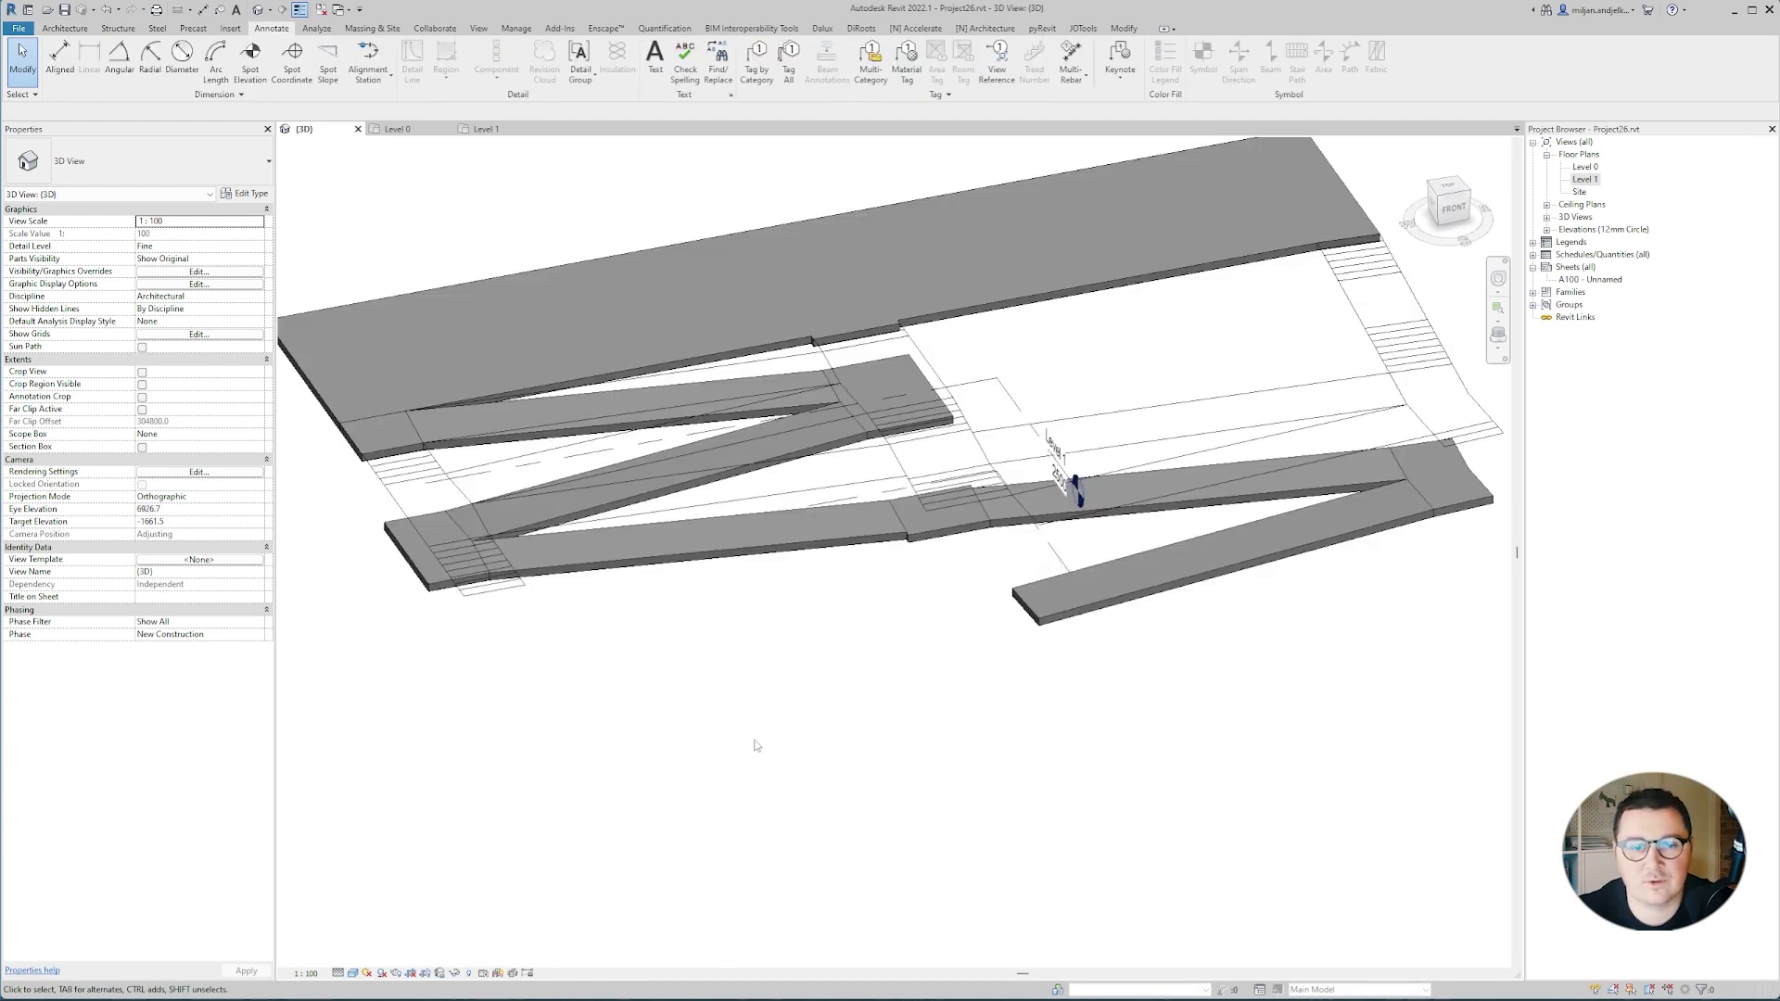
Start a stair for the flight between +0.00 and +1.00 in the Level 1 plan, using the Precast_Stair type.
middle_click_drag(675, 678, 718, 700)
left_click(488, 134)
scroll(617, 527, "down", 2)
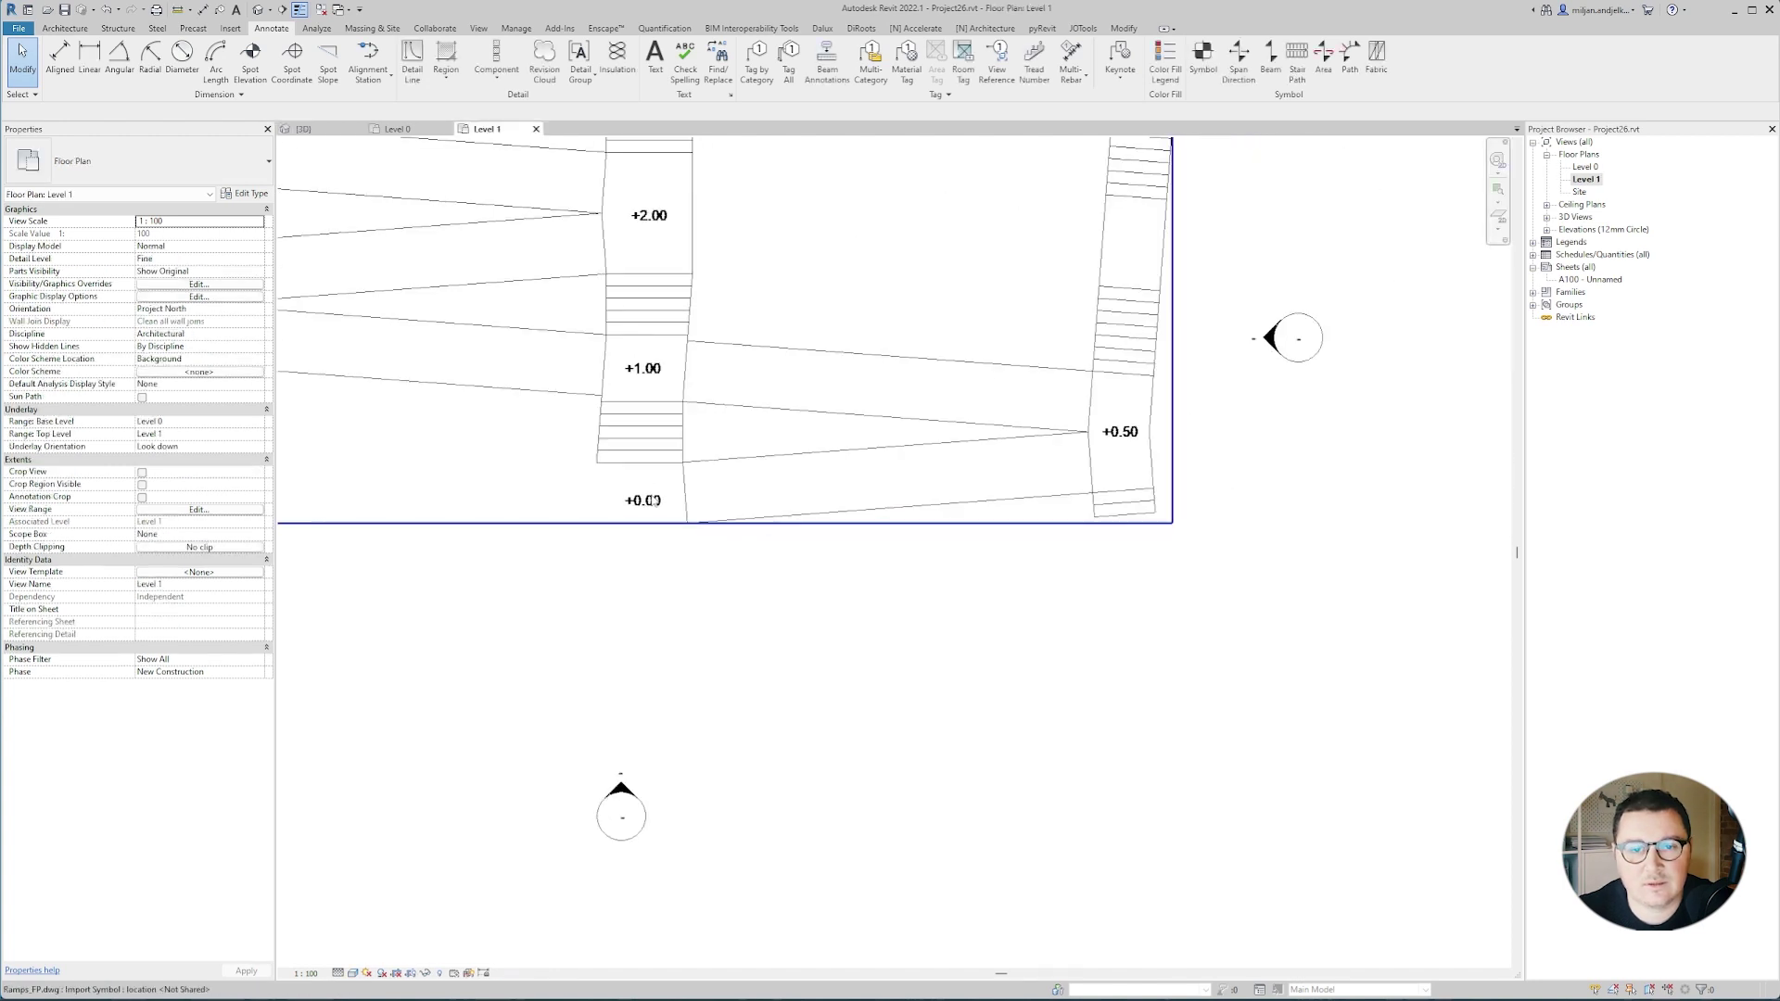
middle_click_drag(608, 509, 743, 604)
scroll(828, 557, "up", 4)
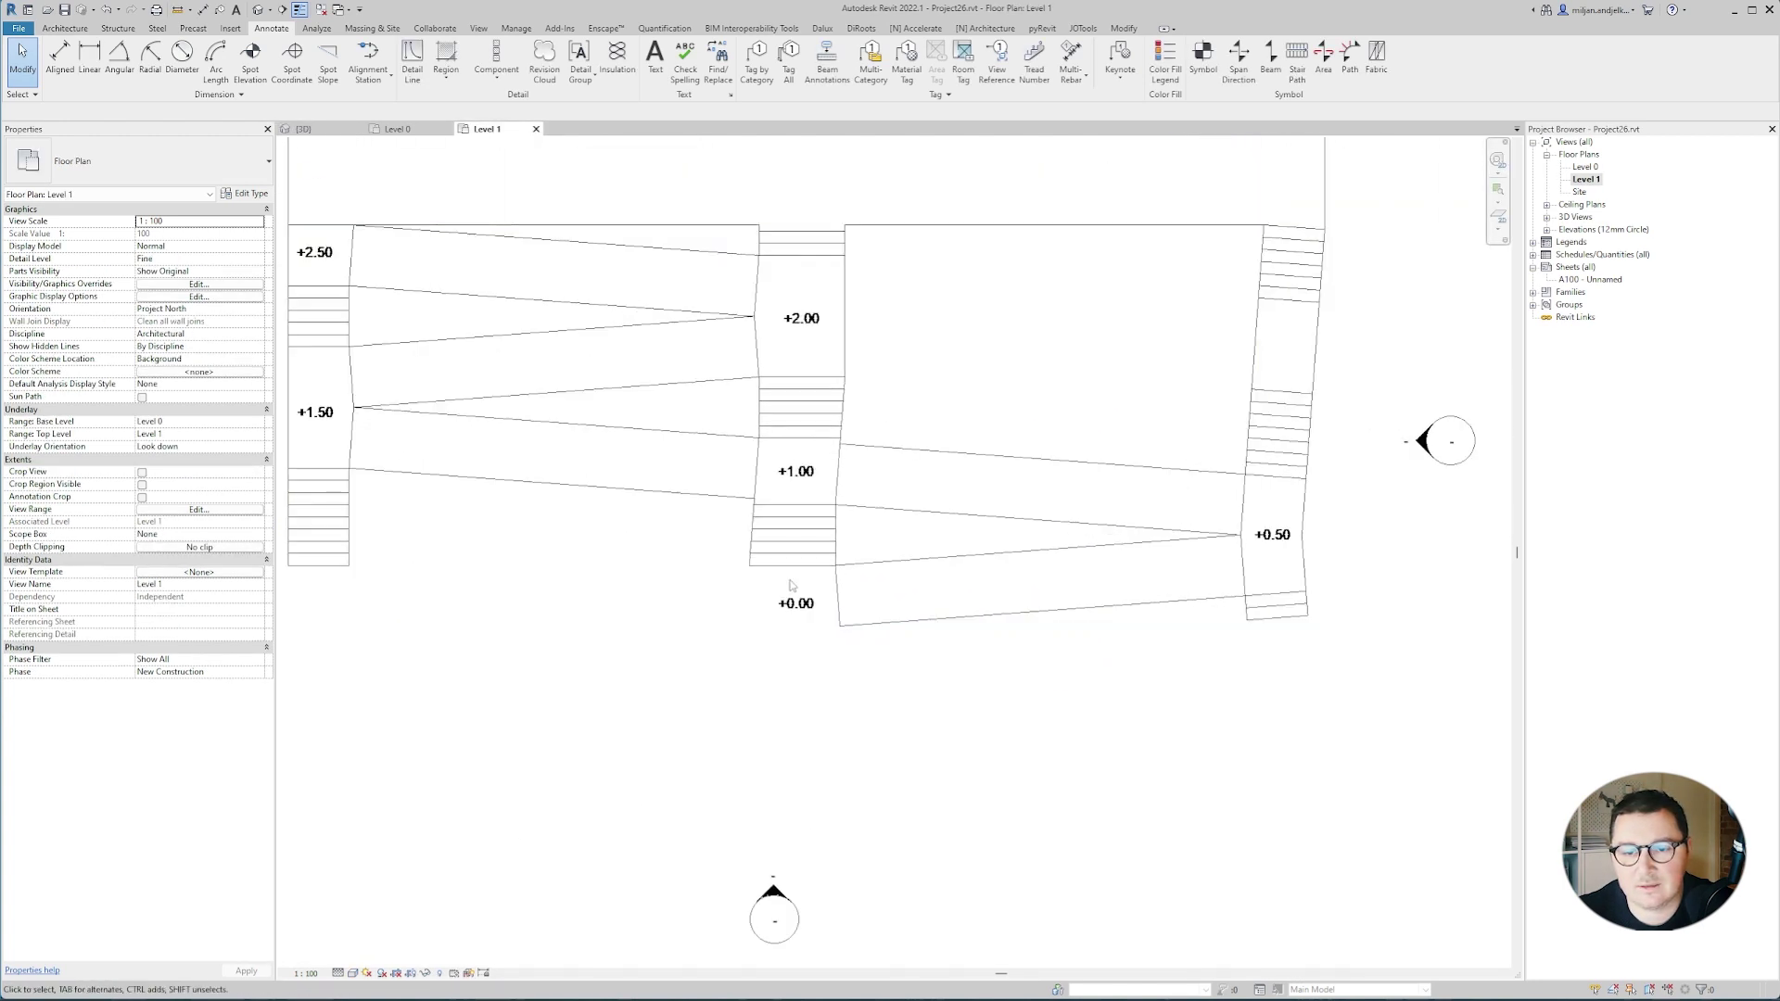
scroll(748, 544, "up", 3)
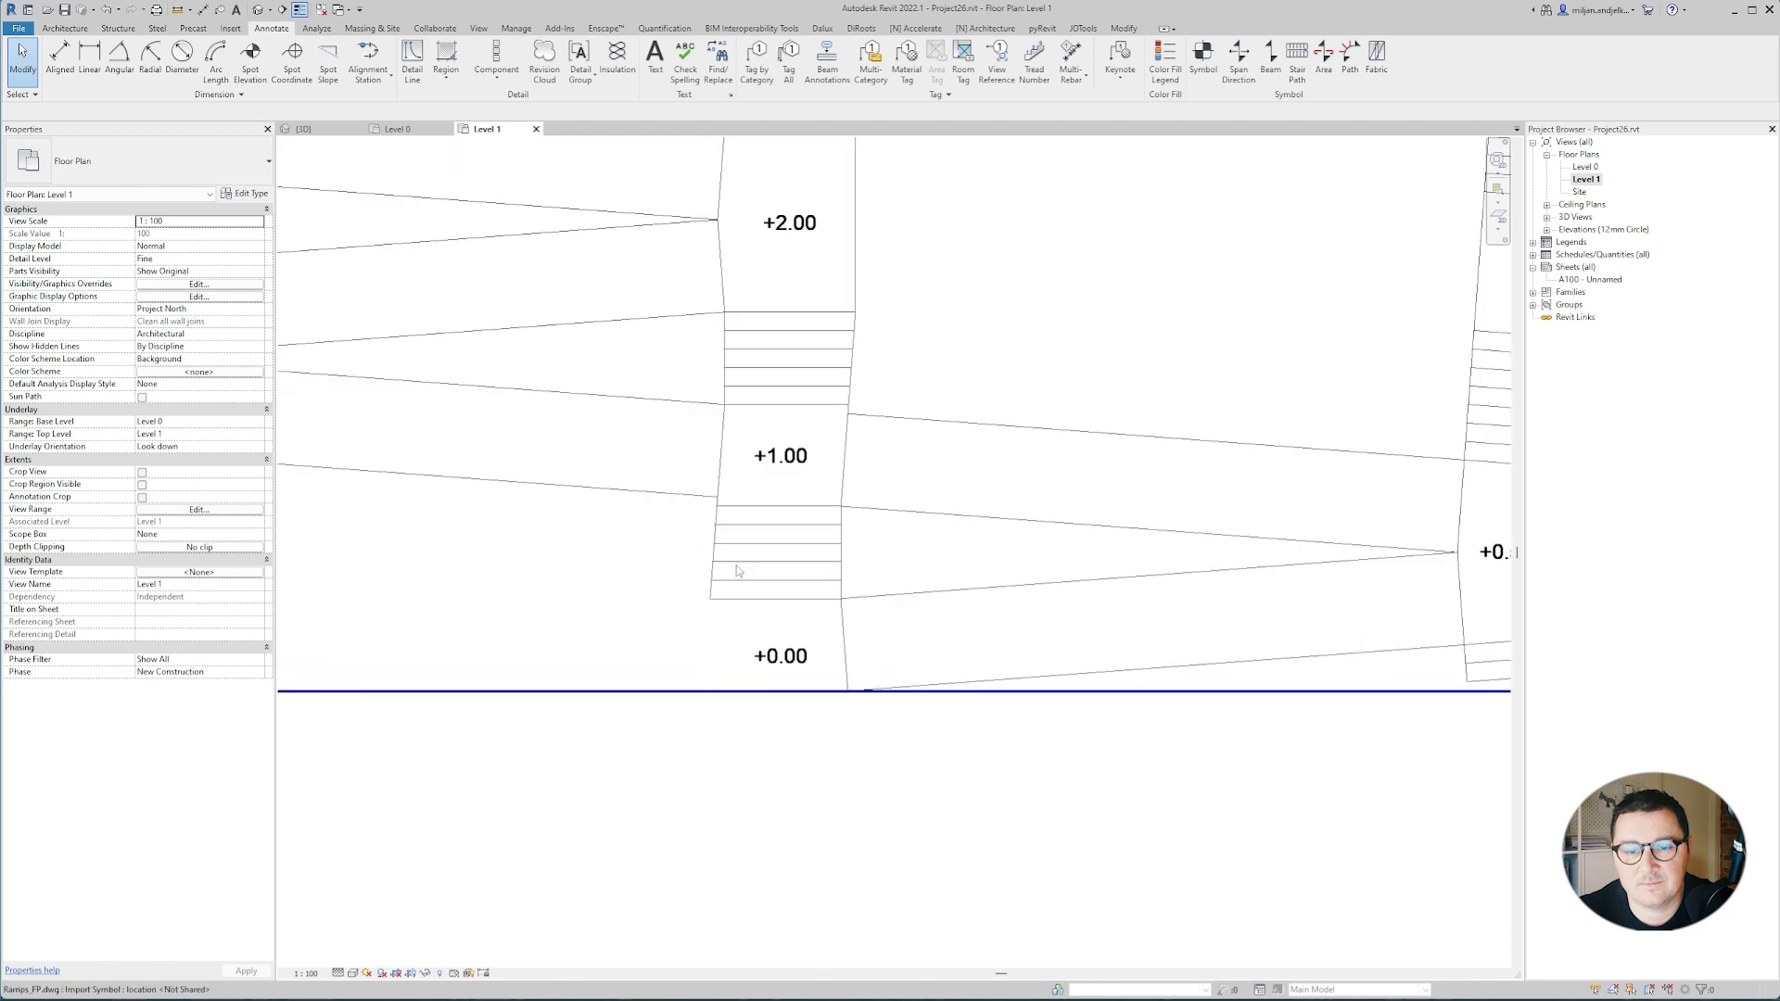
key("s")
key("t")
left_click(214, 158)
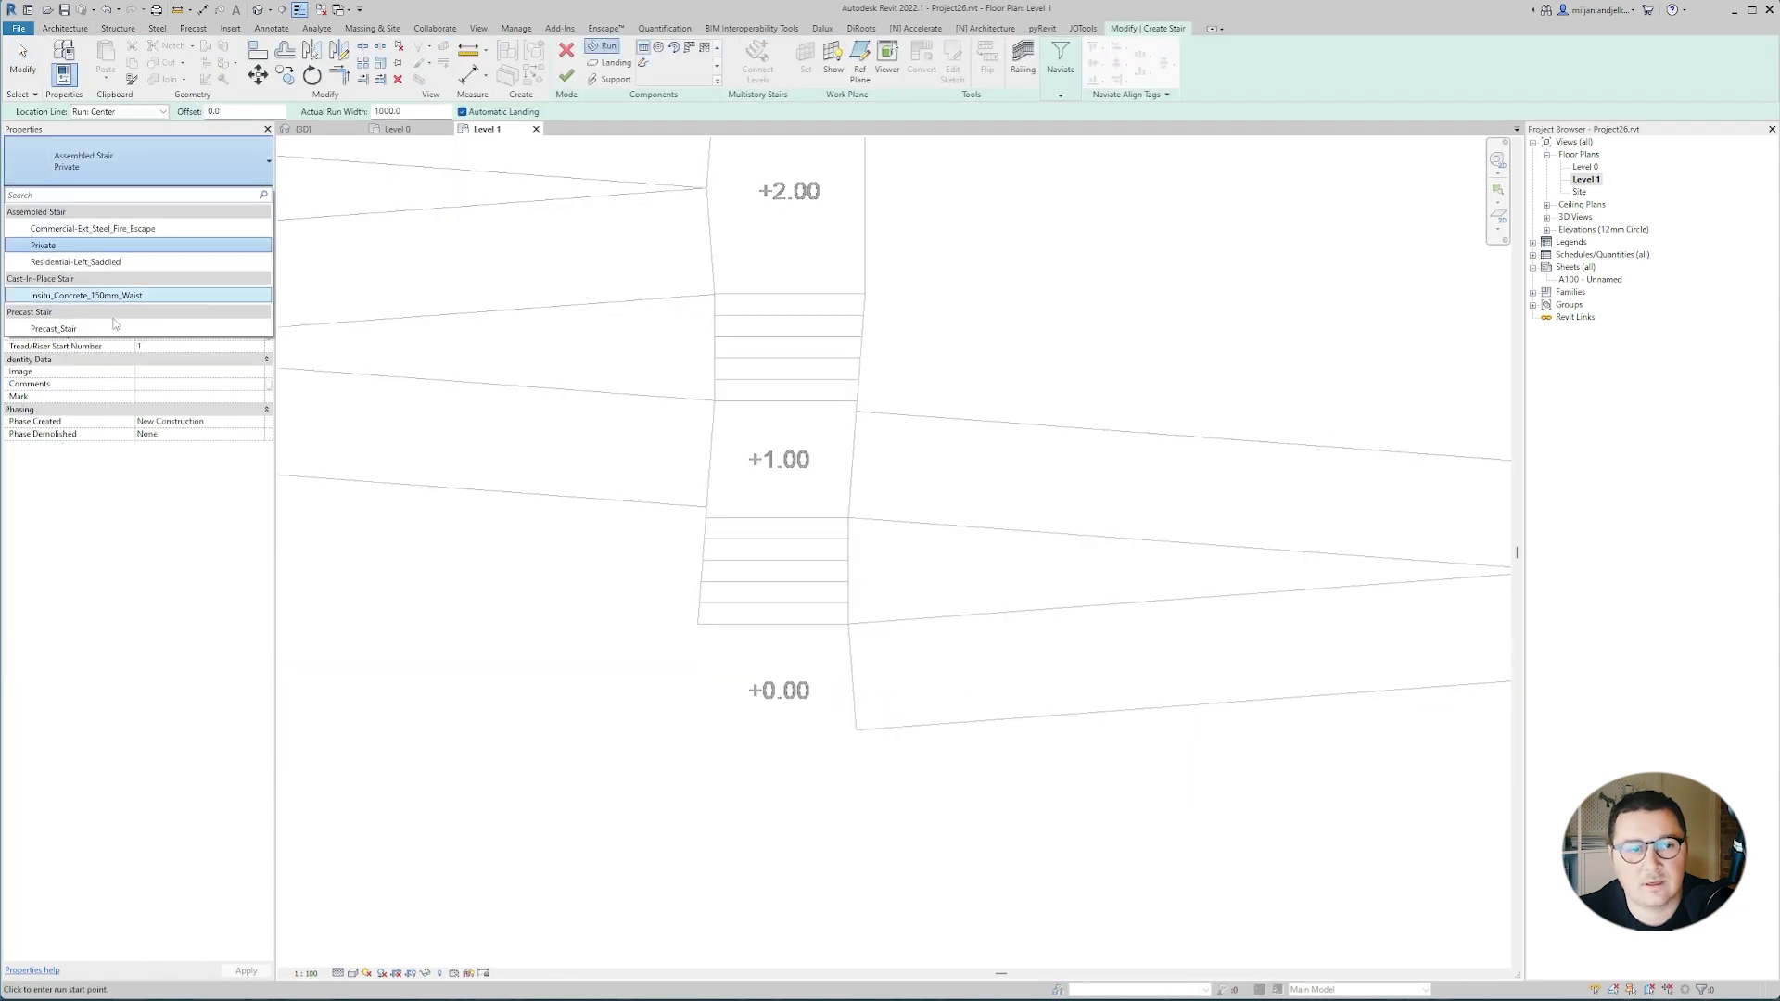
left_click(84, 330)
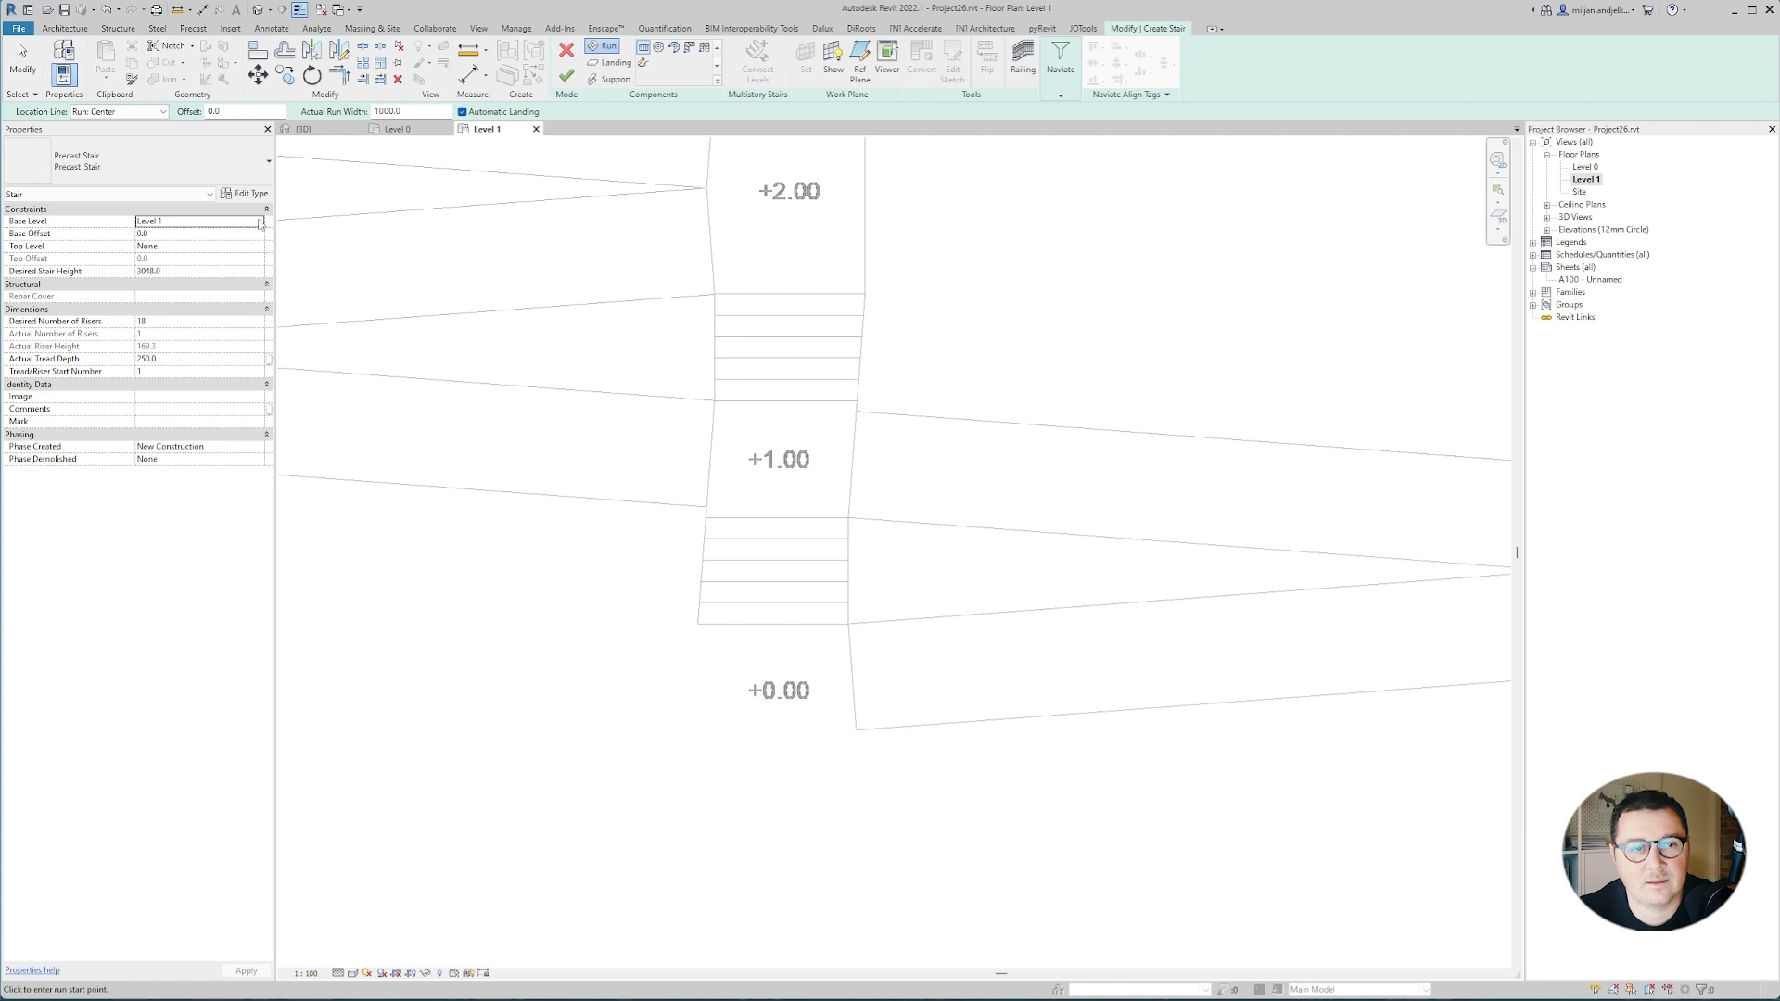
Set the stair's base and top levels to Level 0, its top offset to 1000 and its tread depth to 300.
left_click(259, 222)
left_click(190, 241)
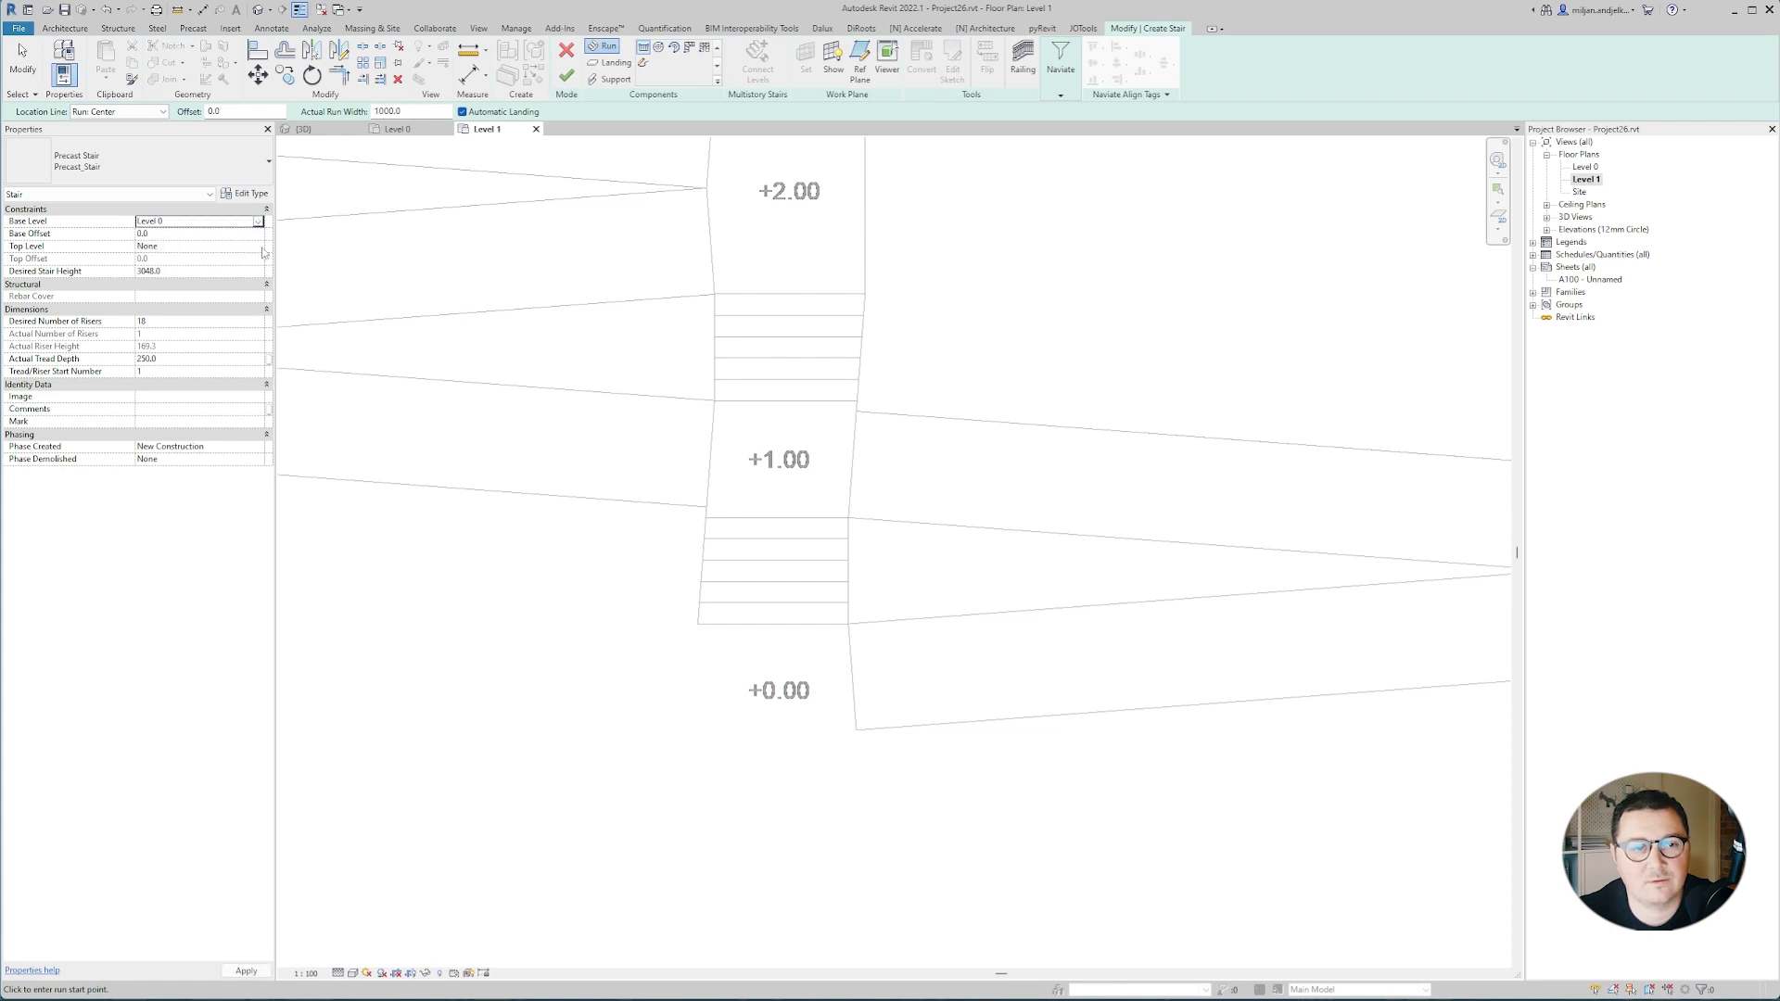
left_click(259, 247)
left_click(153, 269)
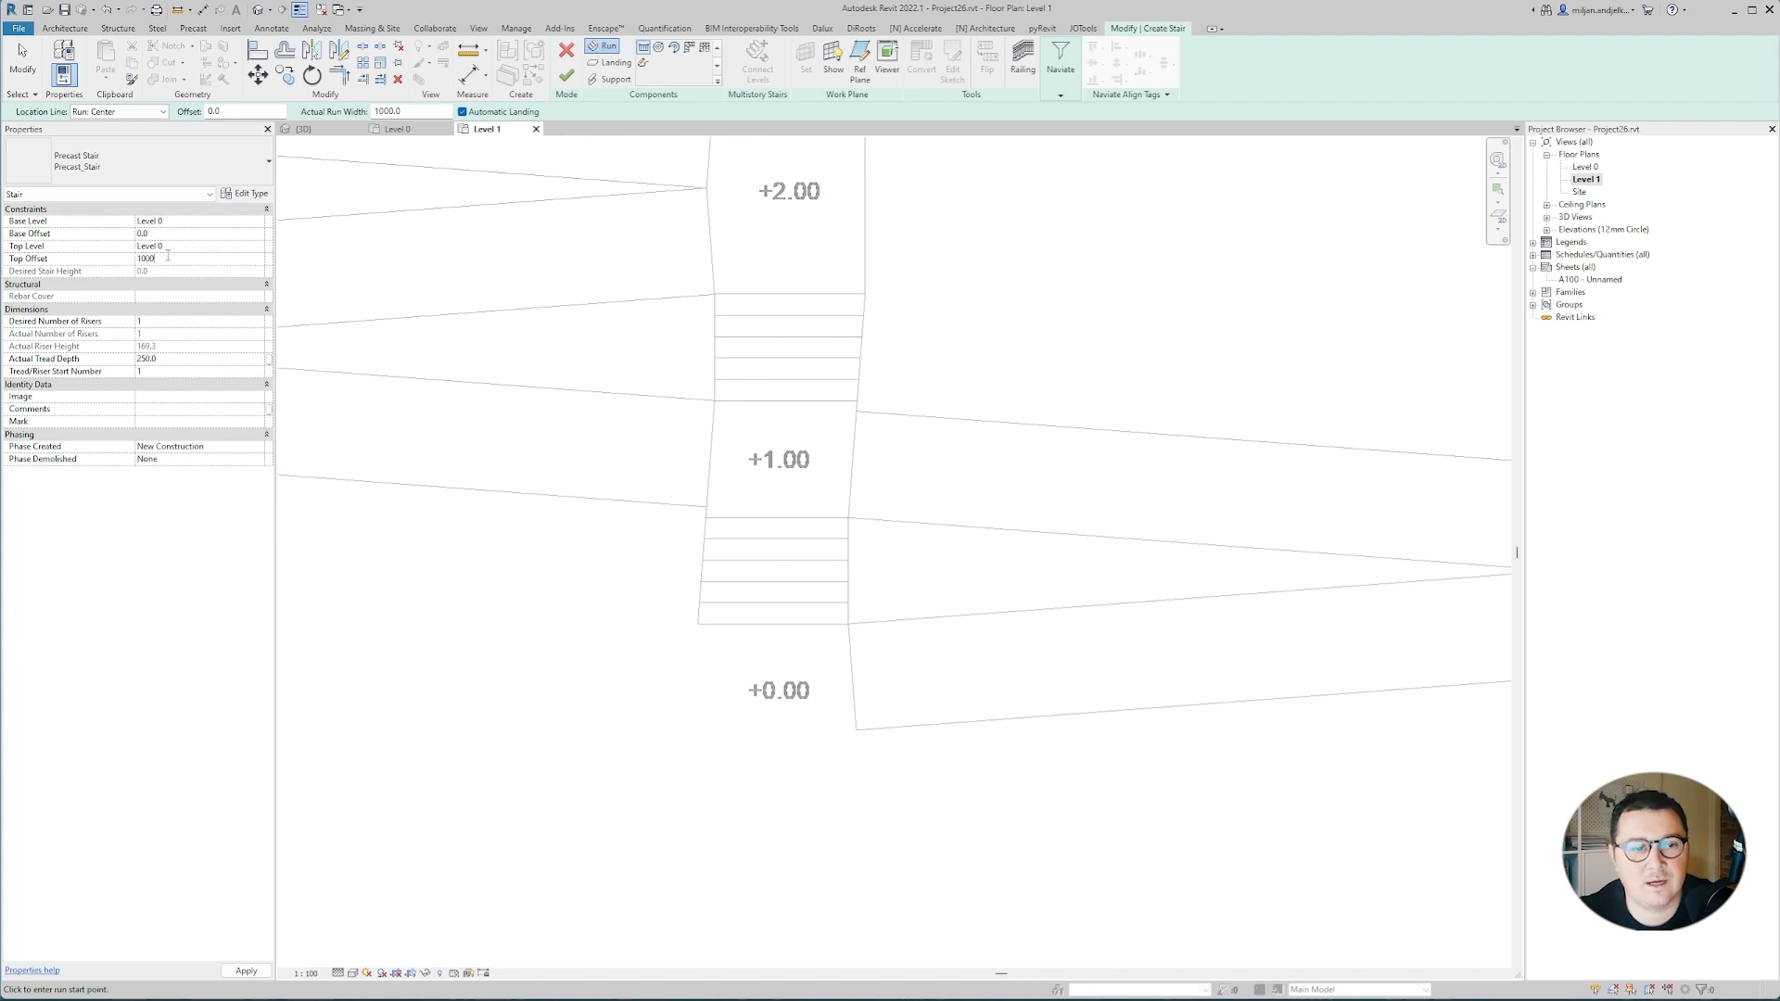
key("Return")
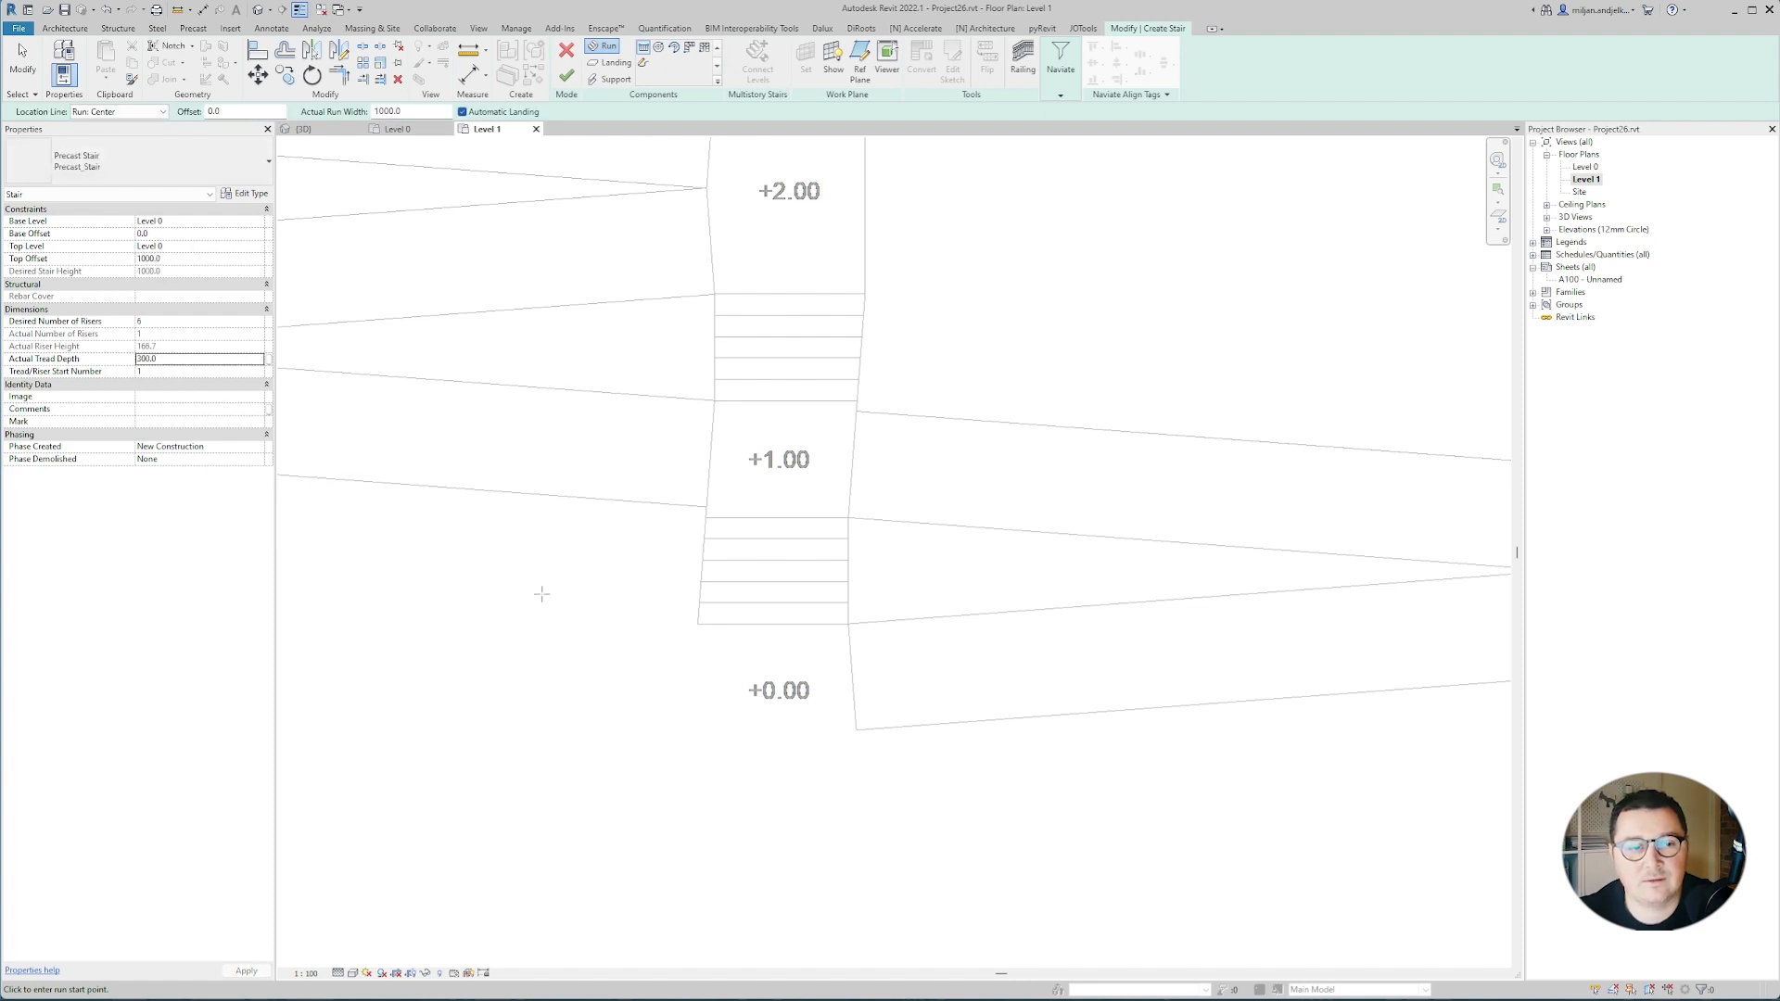
Sketch the stair run from the plan lines, with both side edges as boundaries and the tread lines as risers.
middle_click_drag(562, 594, 570, 628)
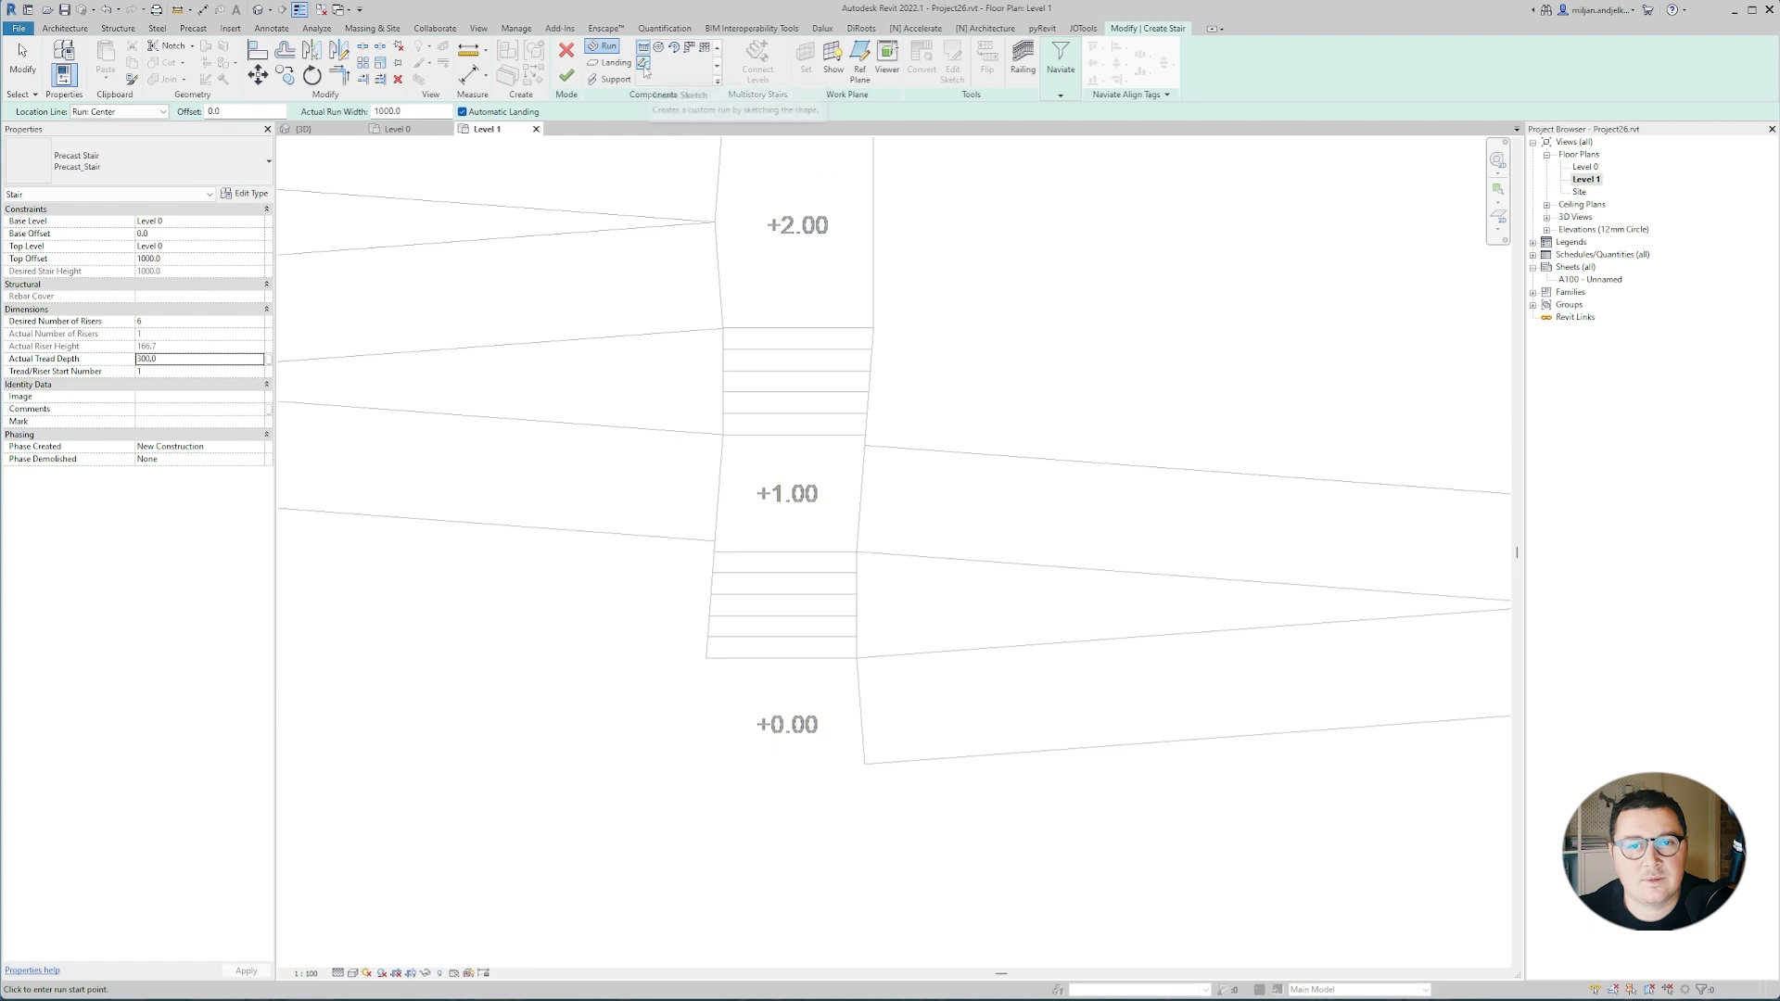
left_click(643, 63)
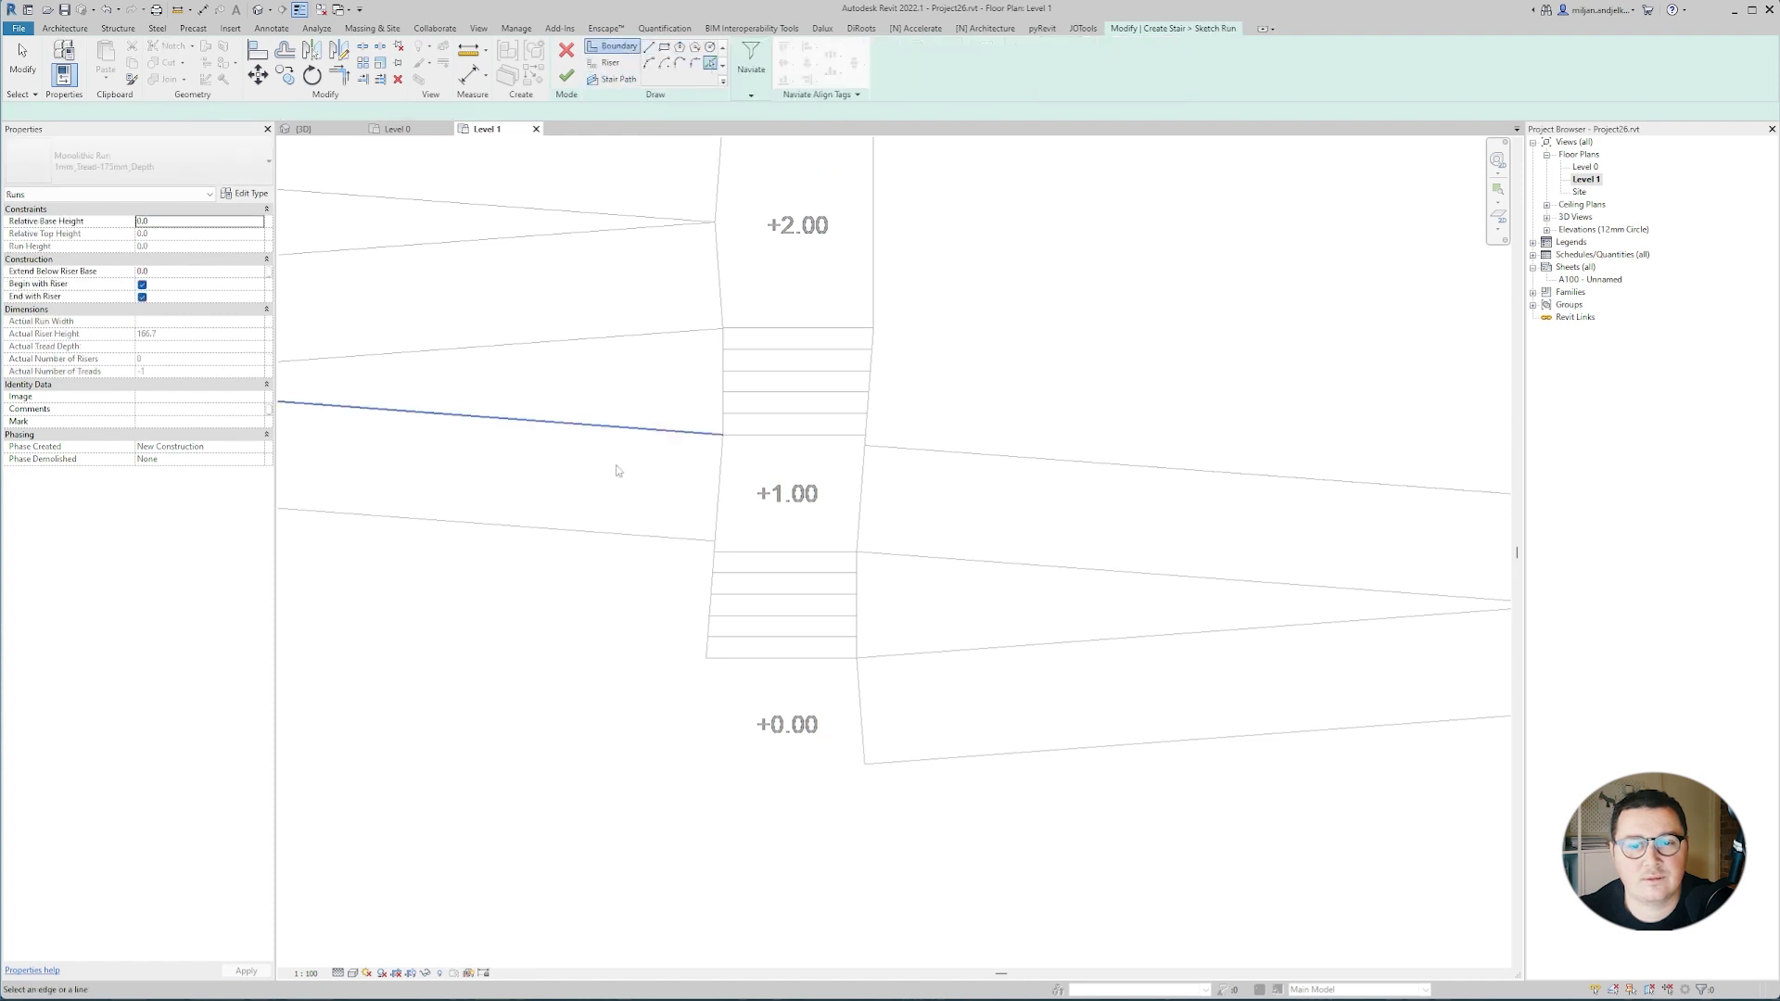
left_click(704, 591)
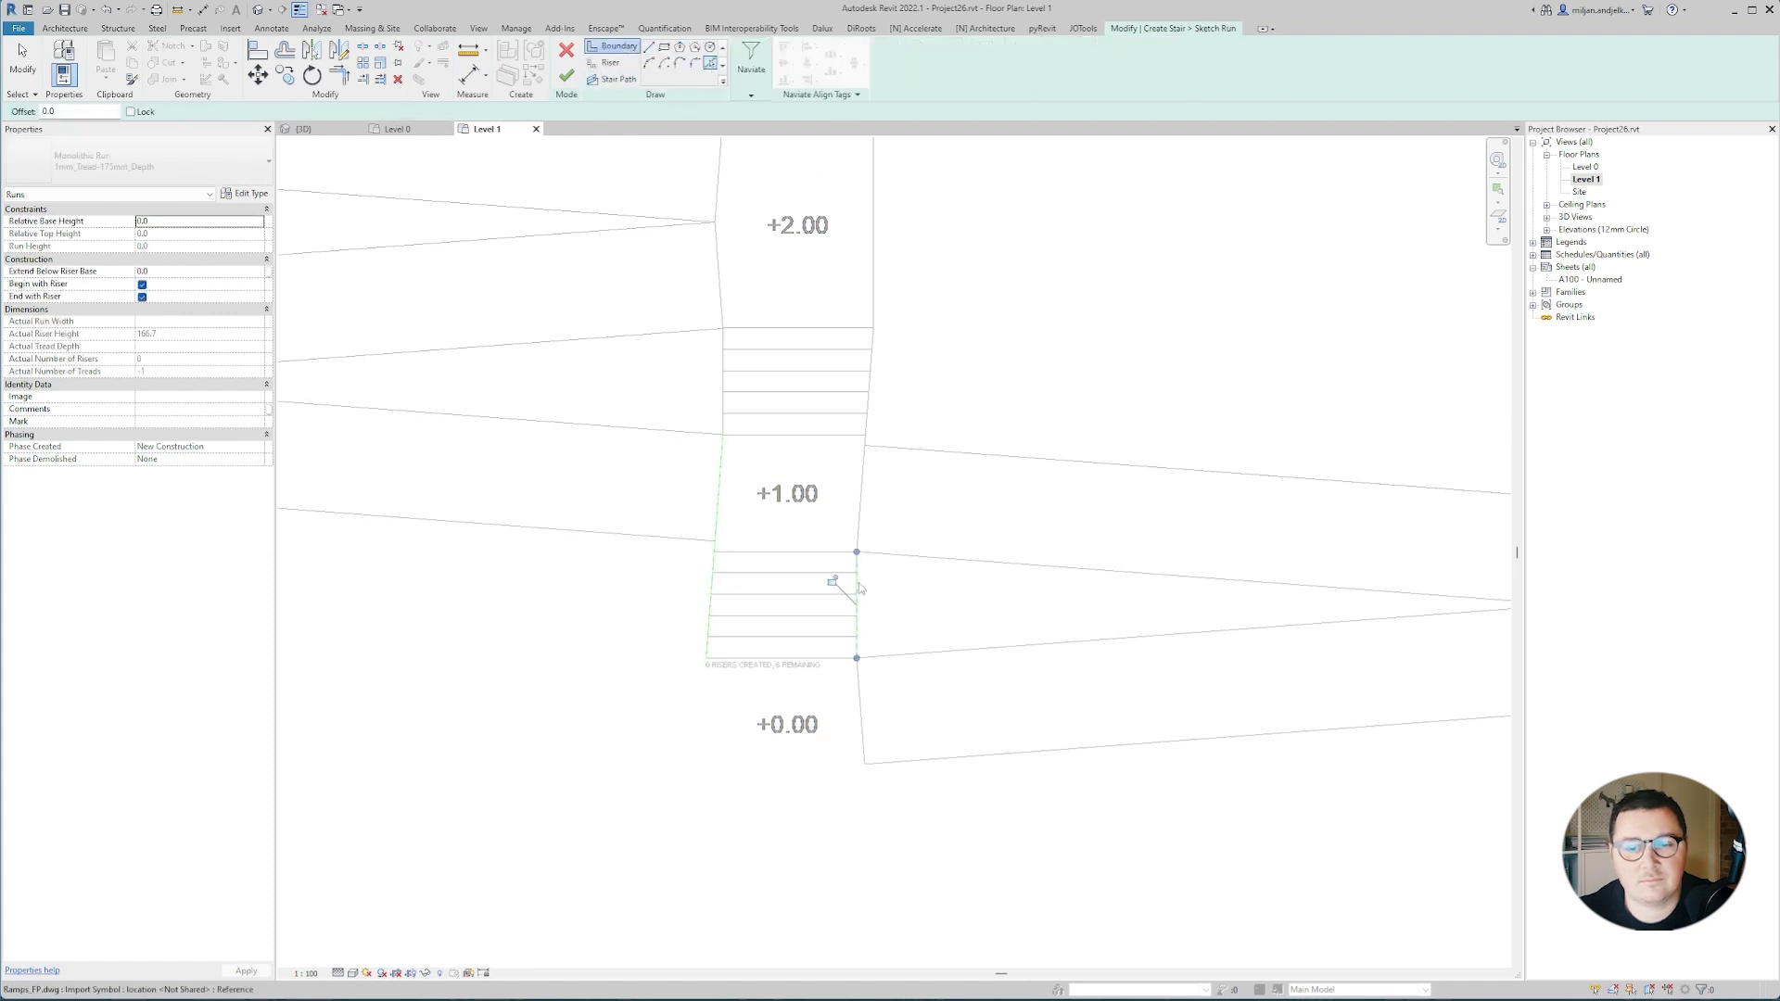
left_click(617, 63)
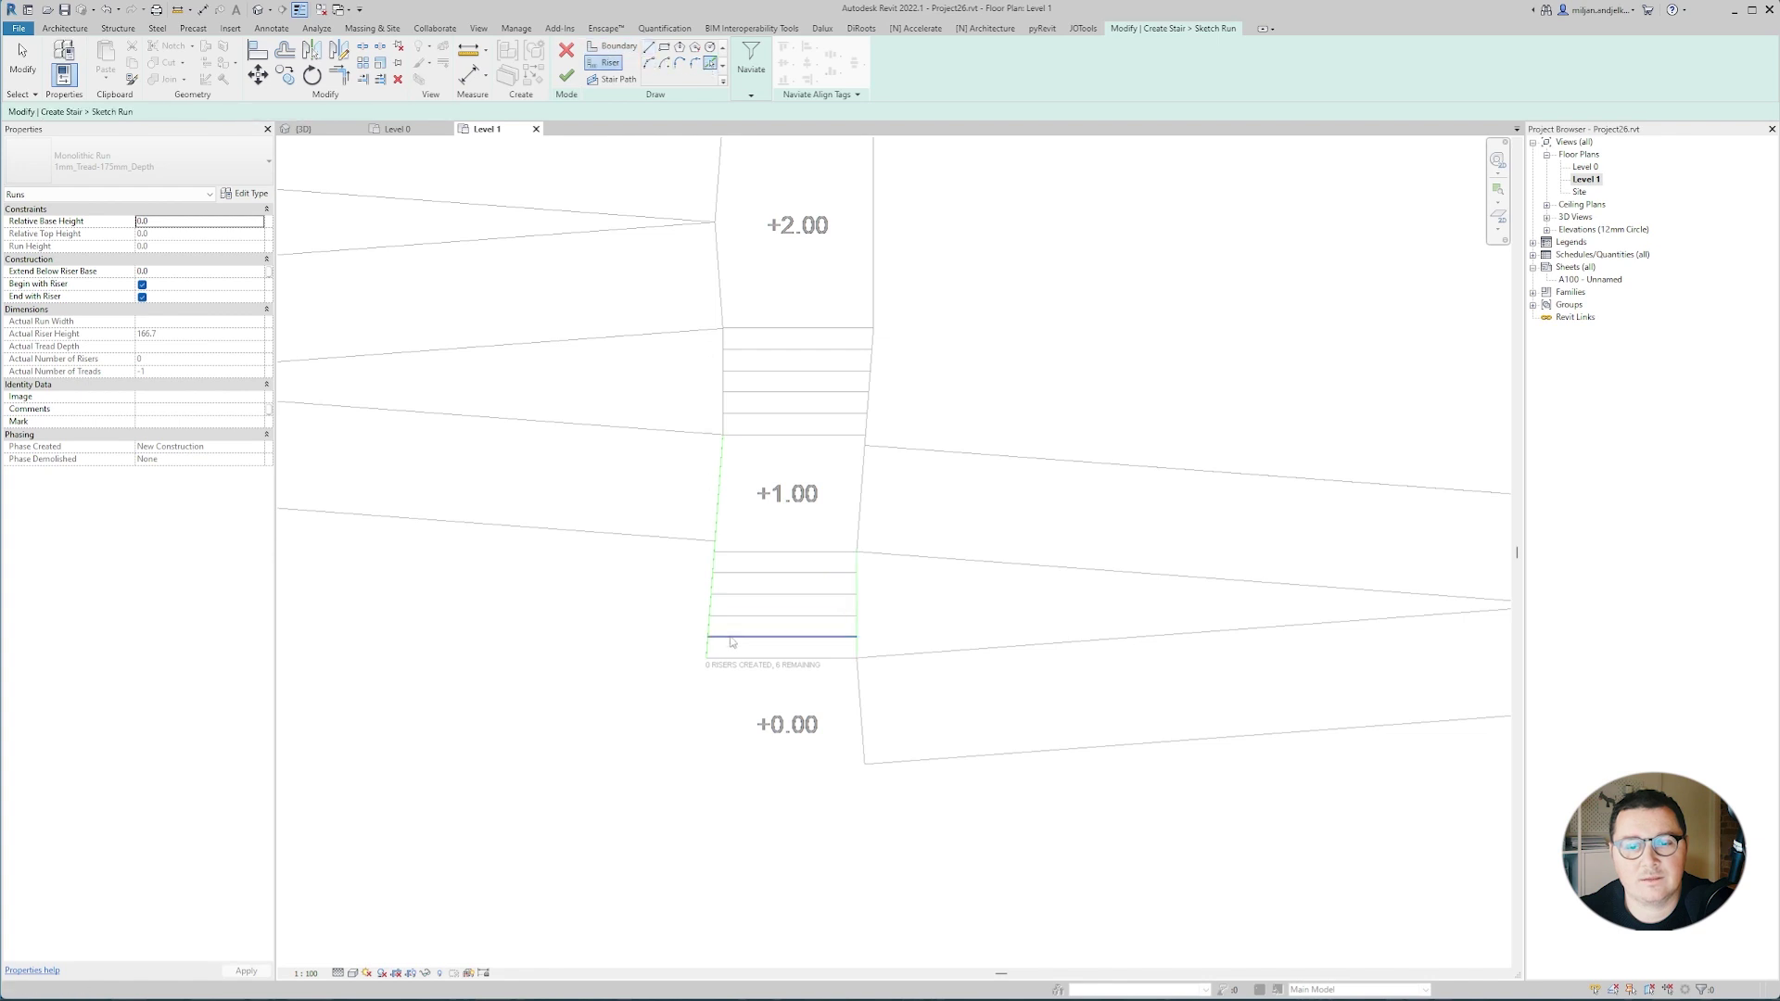
left_click(769, 636)
left_click(764, 616)
left_click(762, 594)
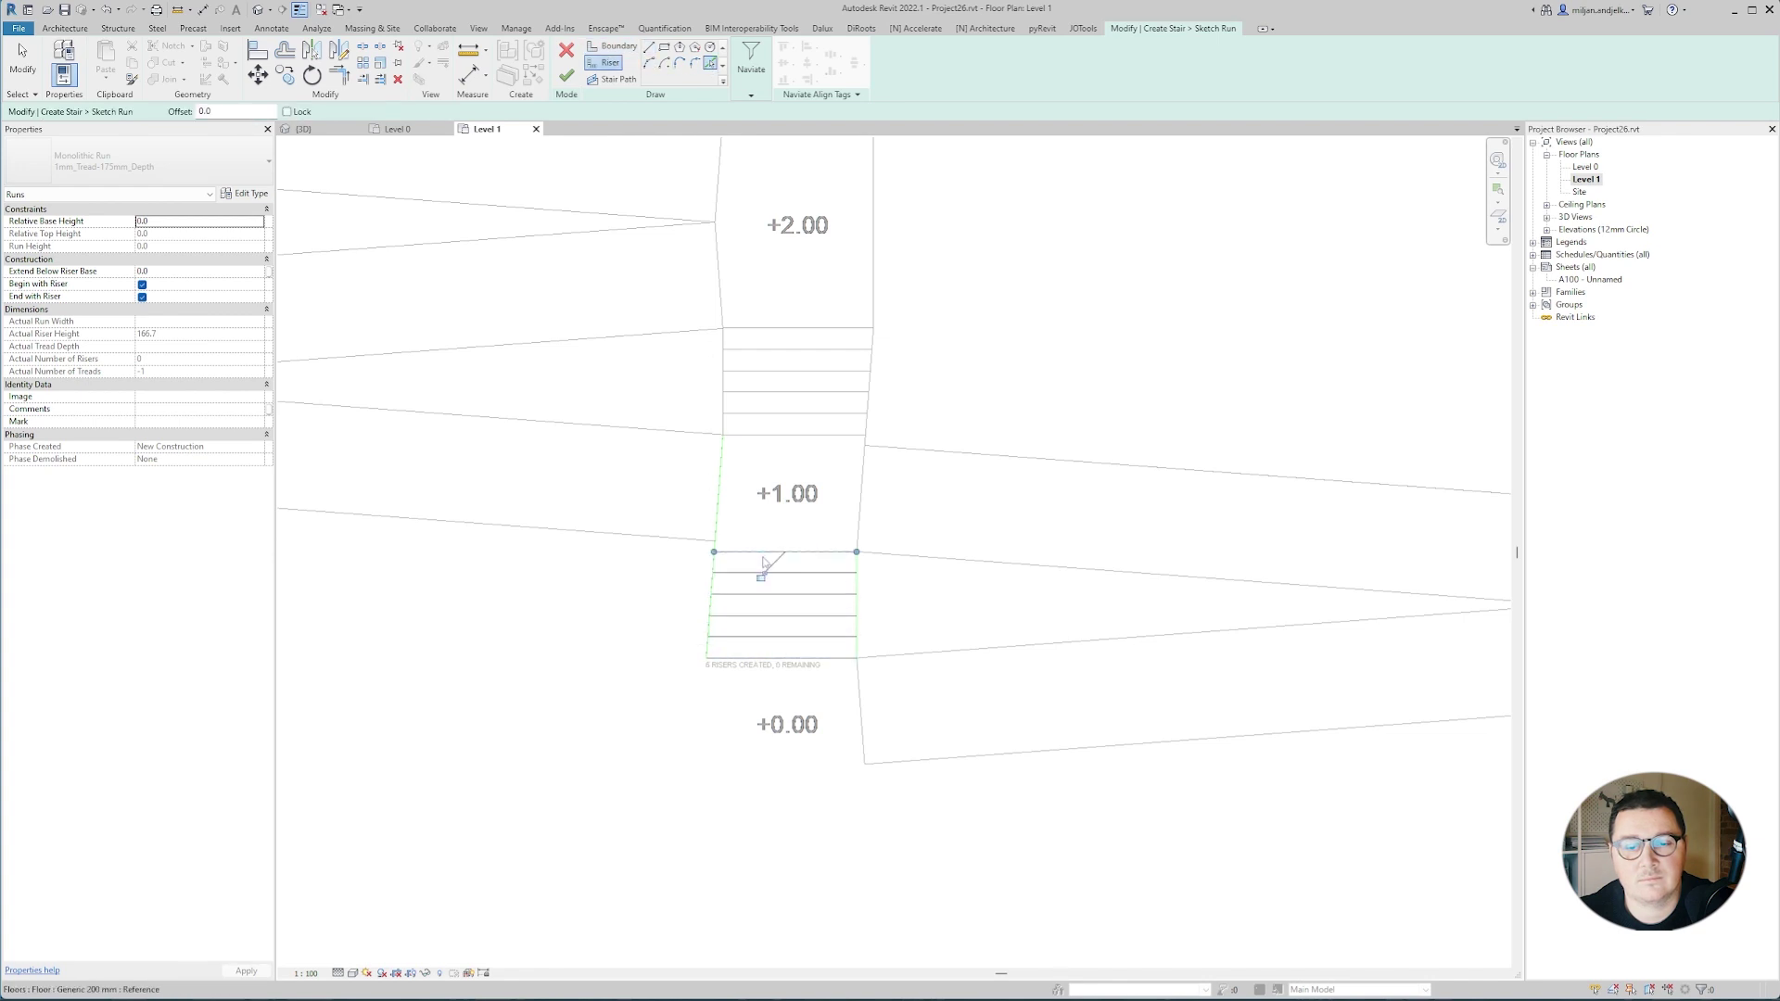
key("Escape")
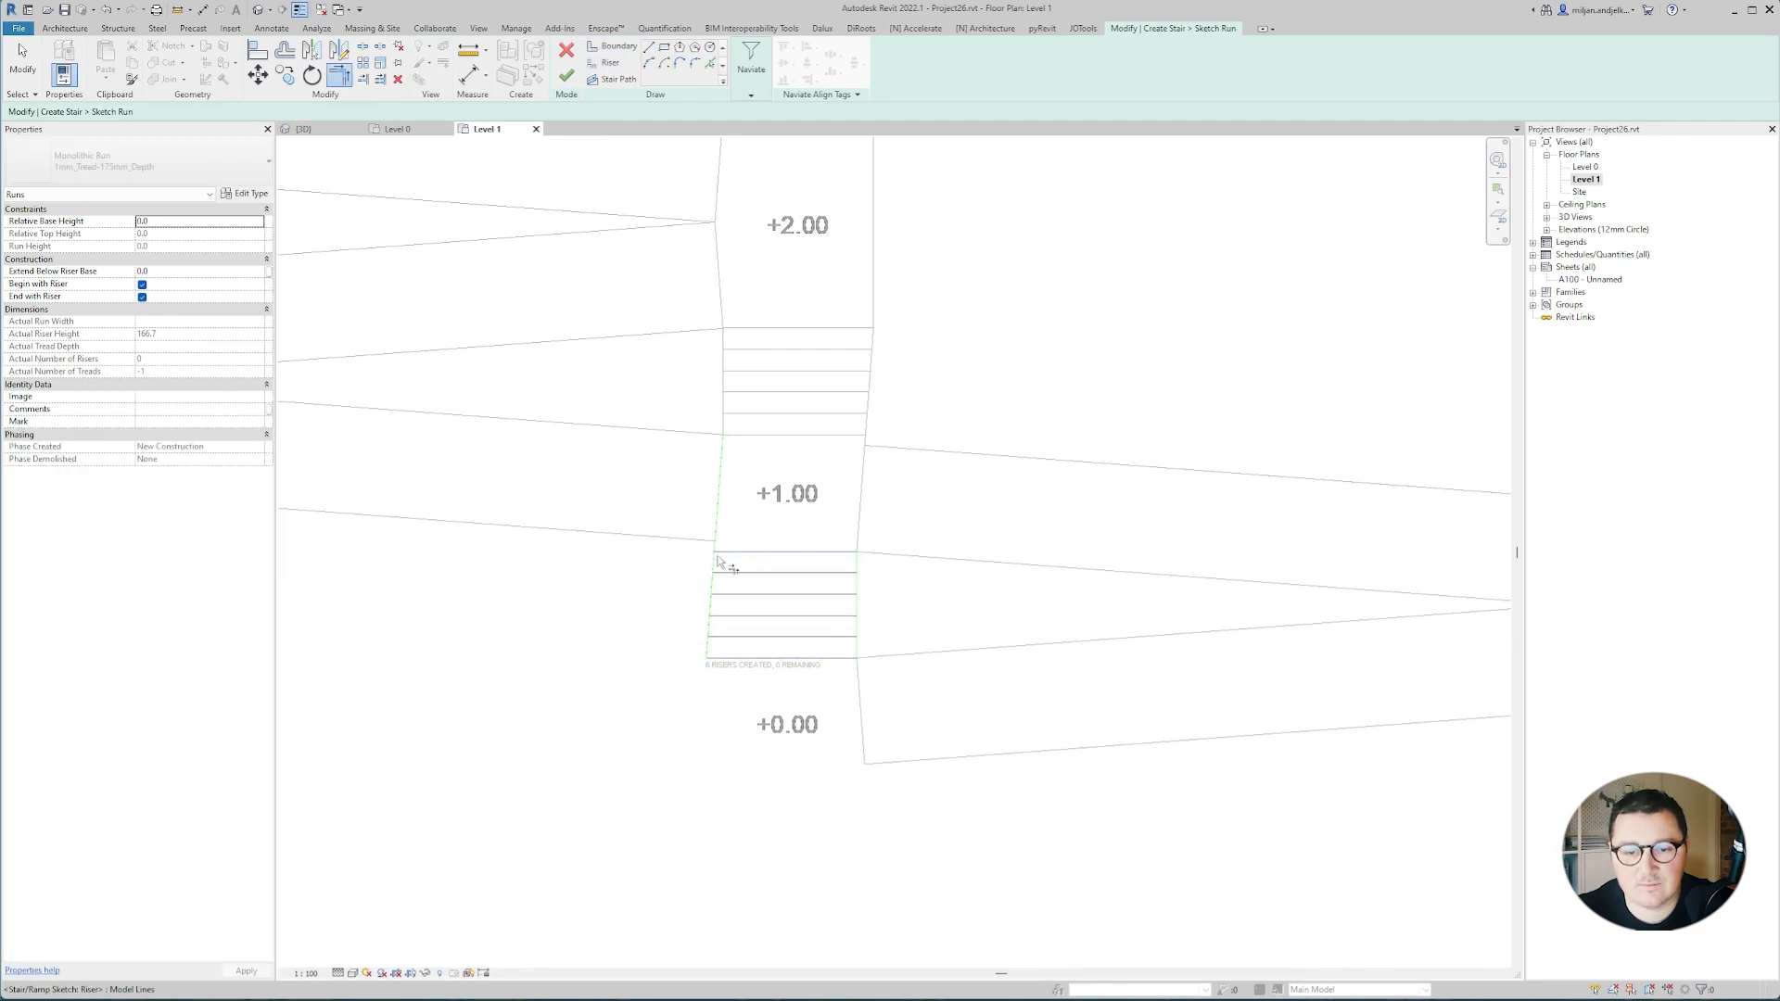
Draw the stair path through the middle of the run from the lowest to the highest riser and finish the stair.
left_click(614, 79)
left_click(782, 657)
left_click(781, 552)
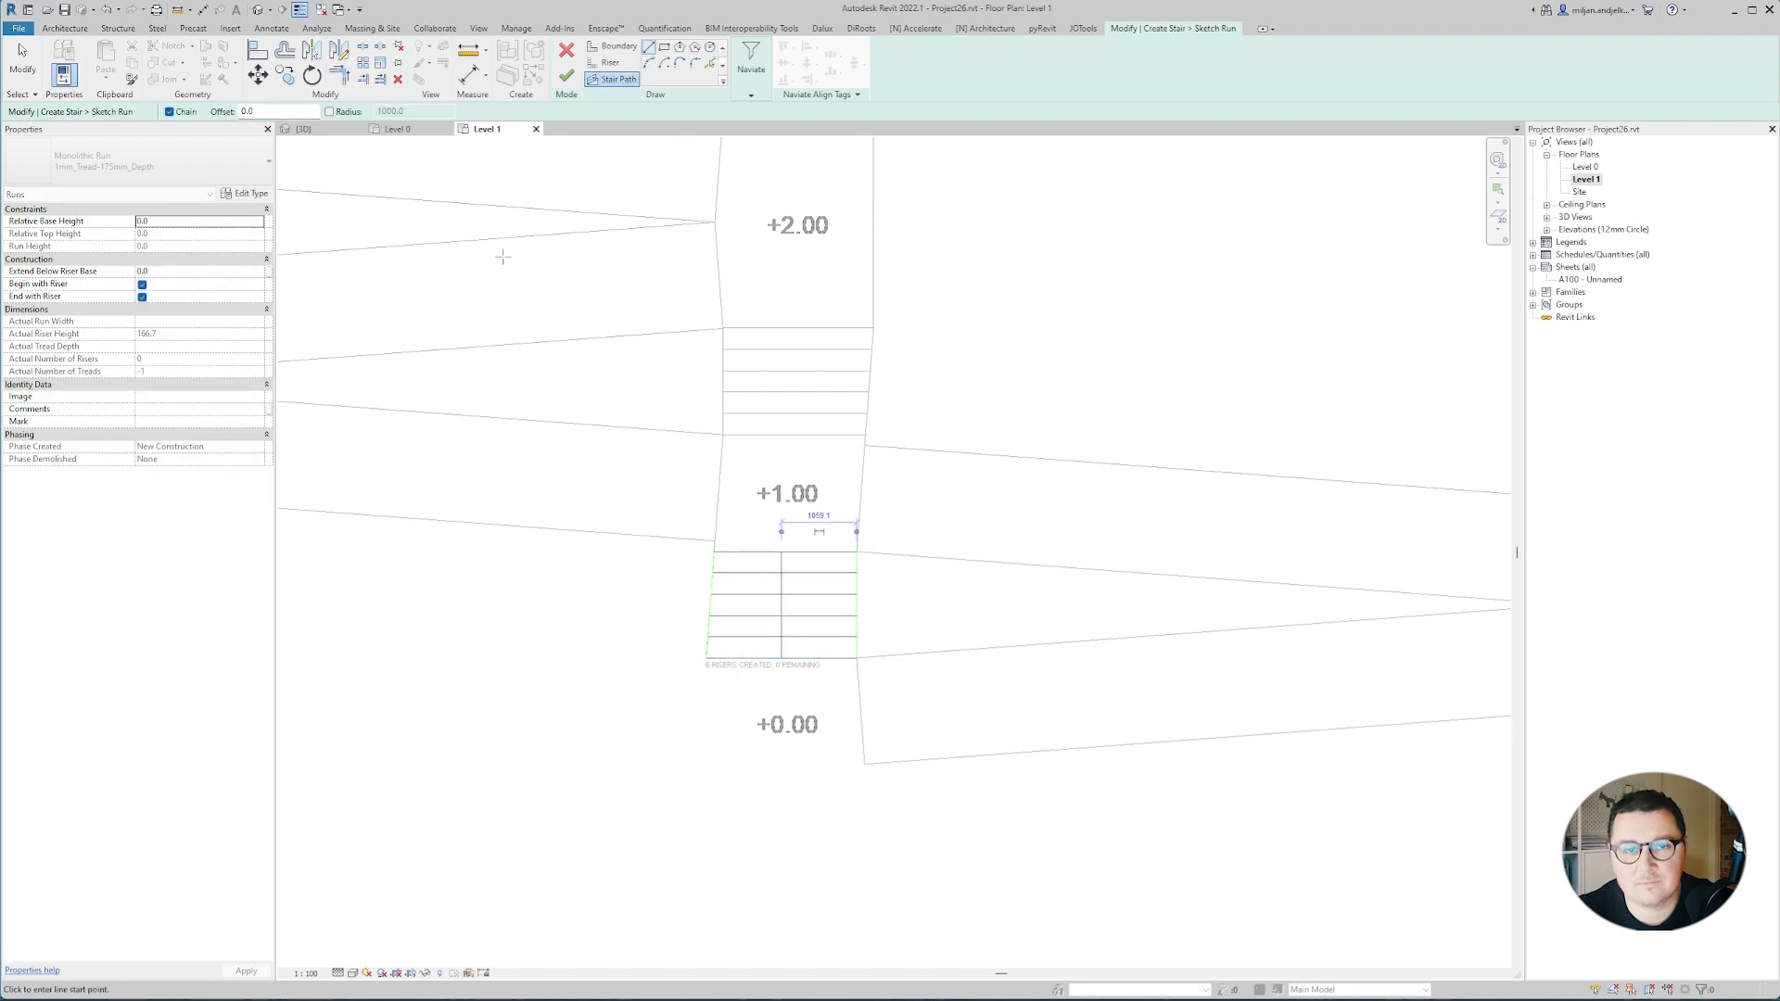
left_click(312, 130)
left_click(567, 77)
Delete both railings from the new precast stair in the 3D view.
mouse_move(831, 636)
middle_mouse_down("shift")
mouse_move(1106, 524)
mouse_move(972, 662)
mouse_move(977, 690)
middle_mouse_up("shift")
left_click(977, 695)
scroll(991, 642, "up", 2)
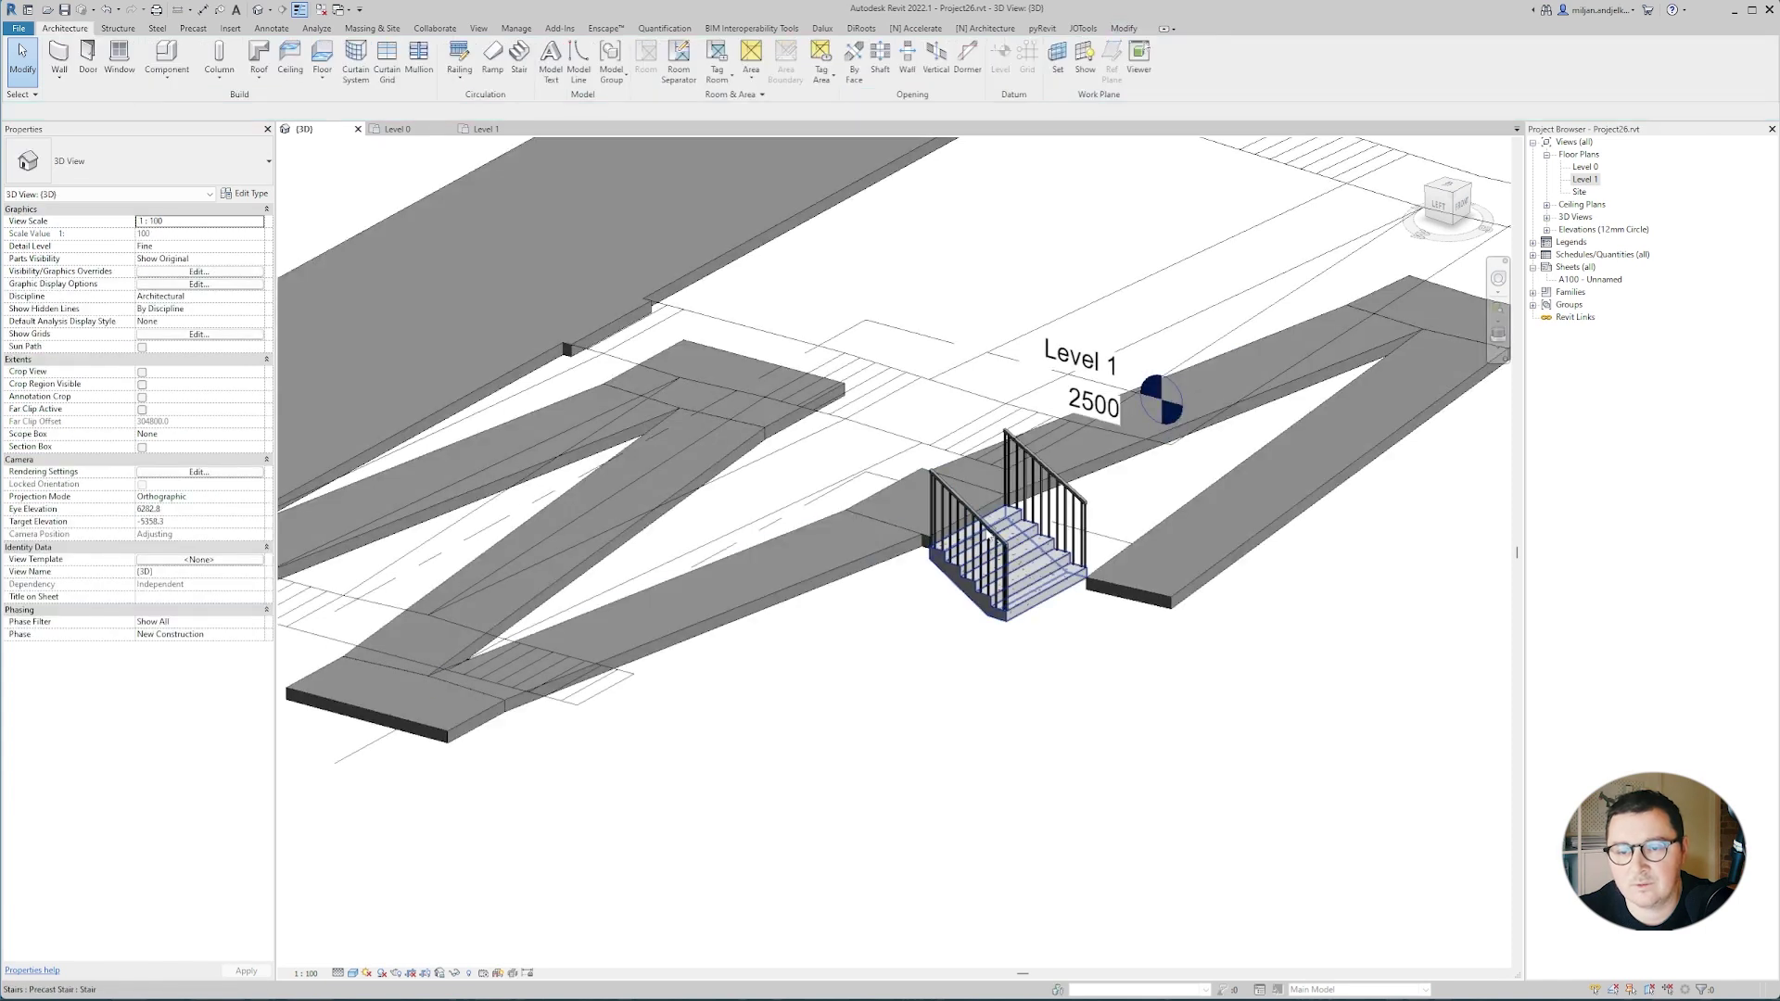
left_click(976, 521)
key("Delete")
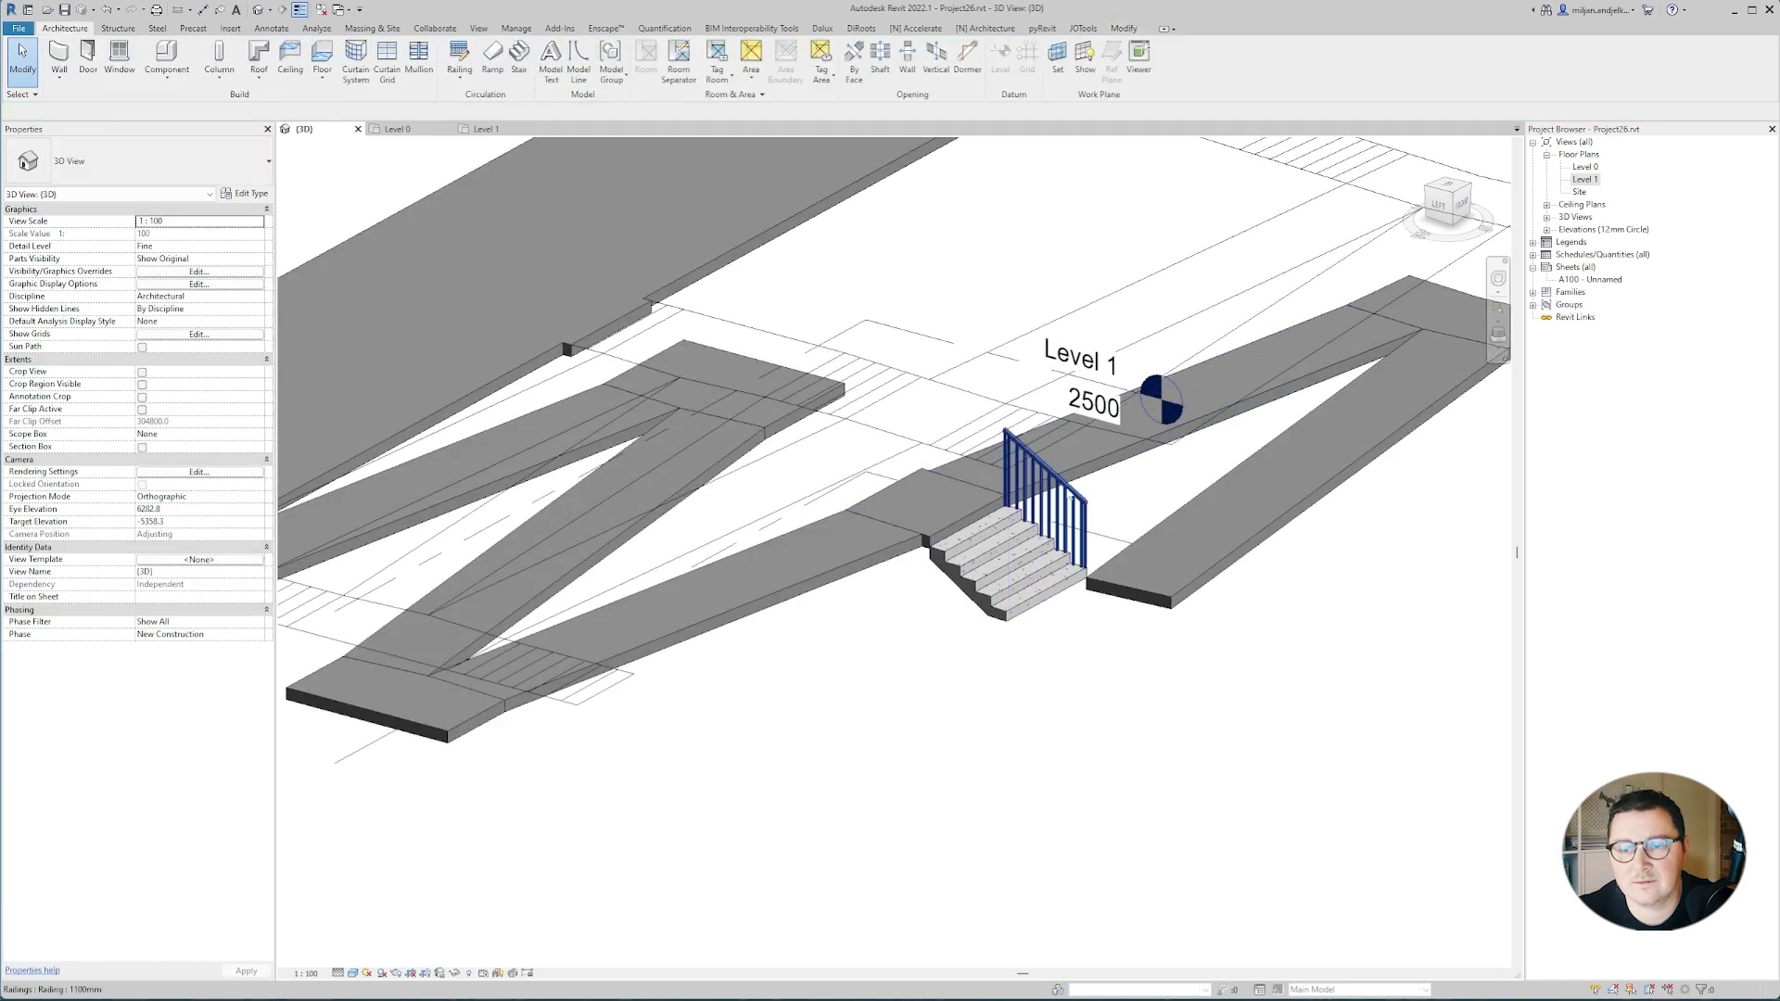
left_click(1039, 467)
key("Delete")
middle_click_drag(992, 577, 547, 222, "shift")
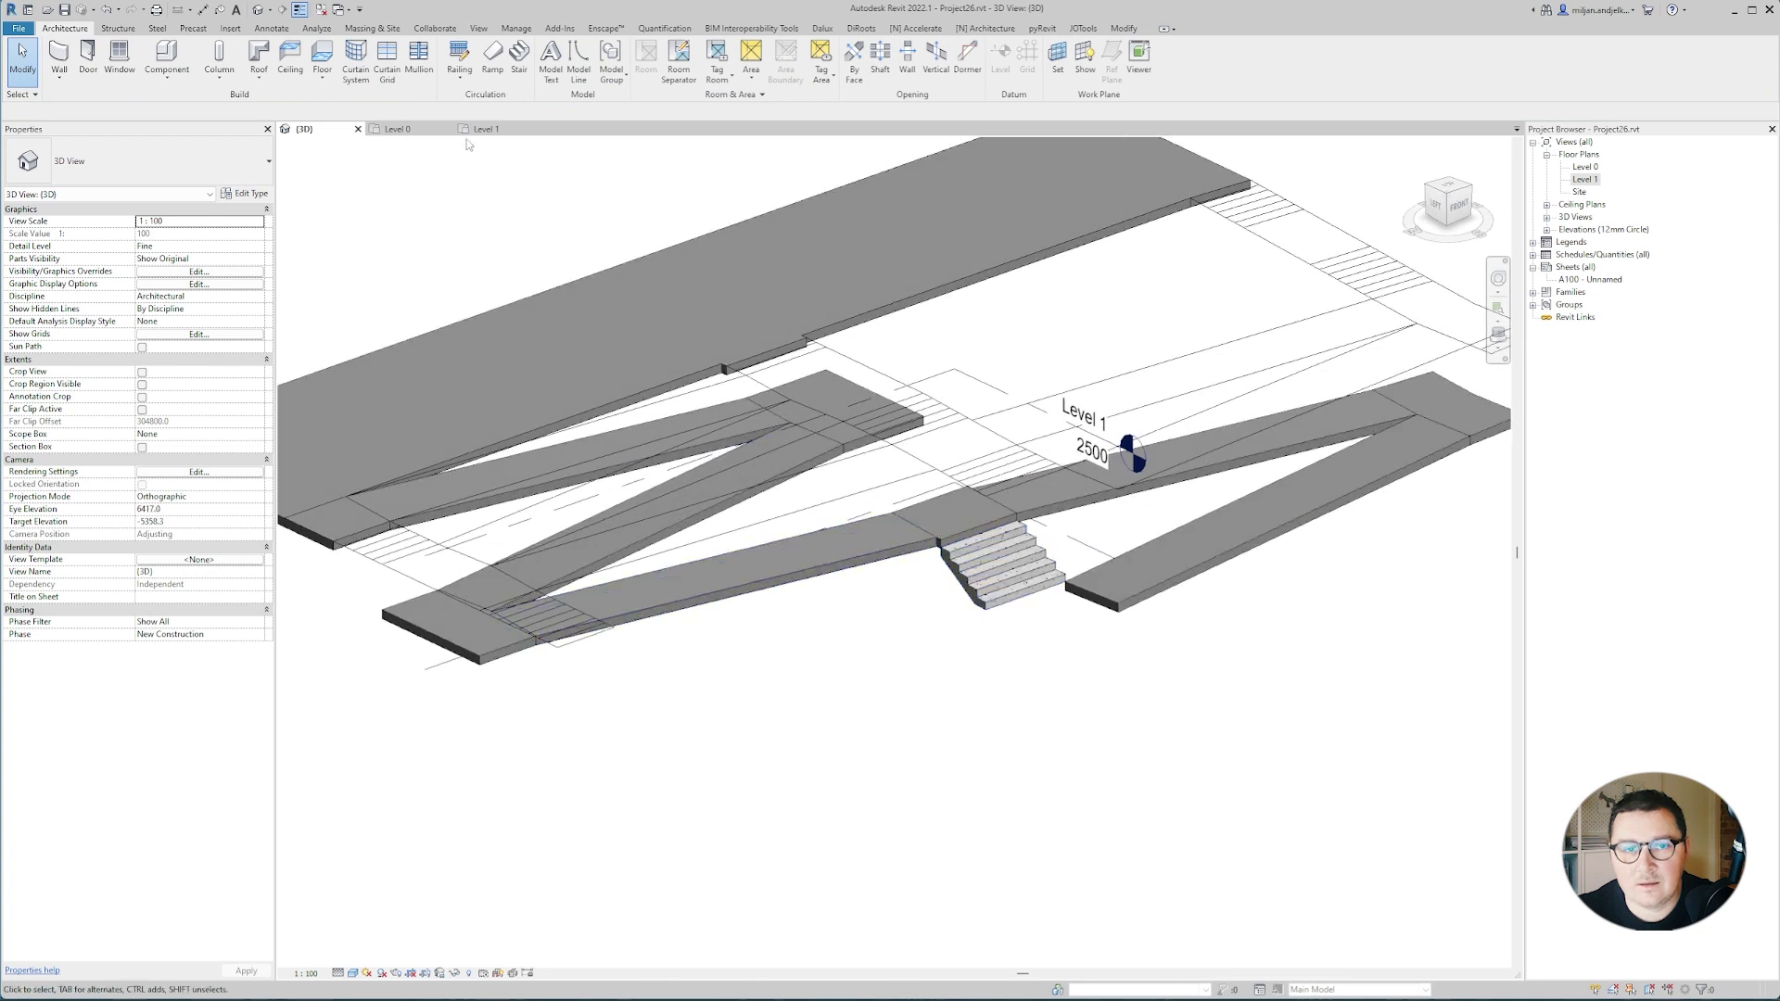
In the Level 1 plan, start another precast stair with base offset 1000, top level Level 1, top offset 2000 and tread depth 300.
left_click(399, 130)
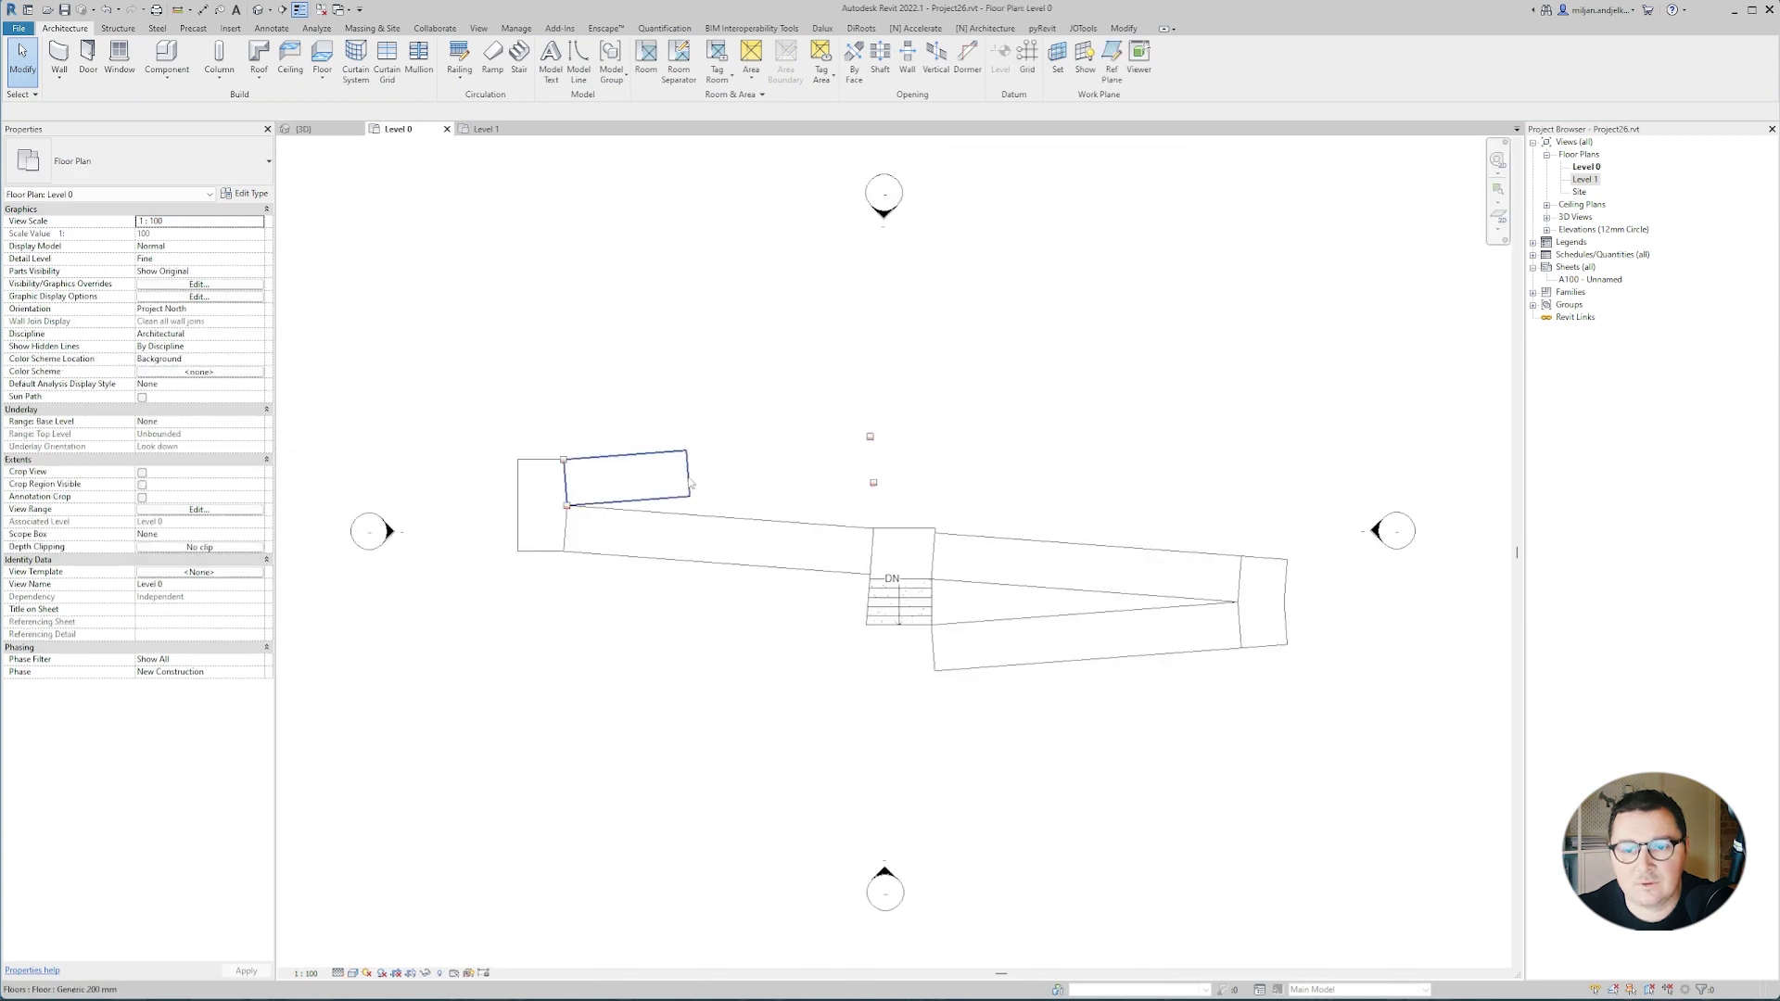
left_click(484, 130)
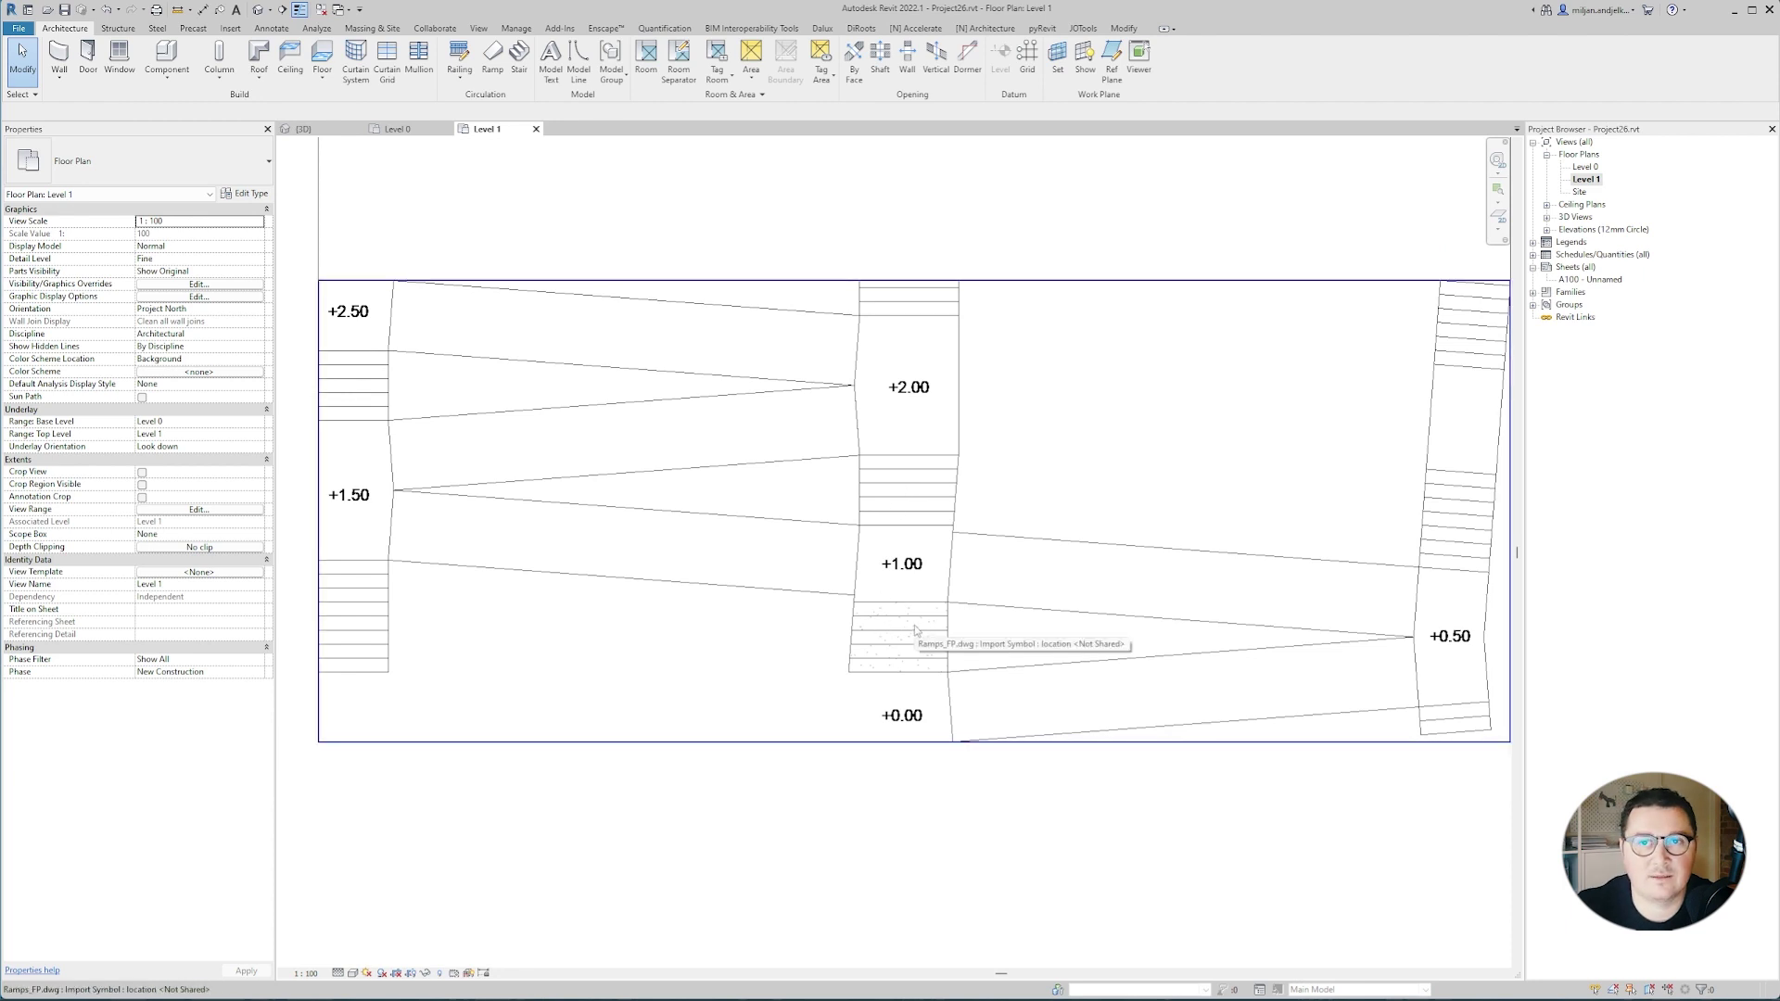
scroll(981, 431, "up", 1)
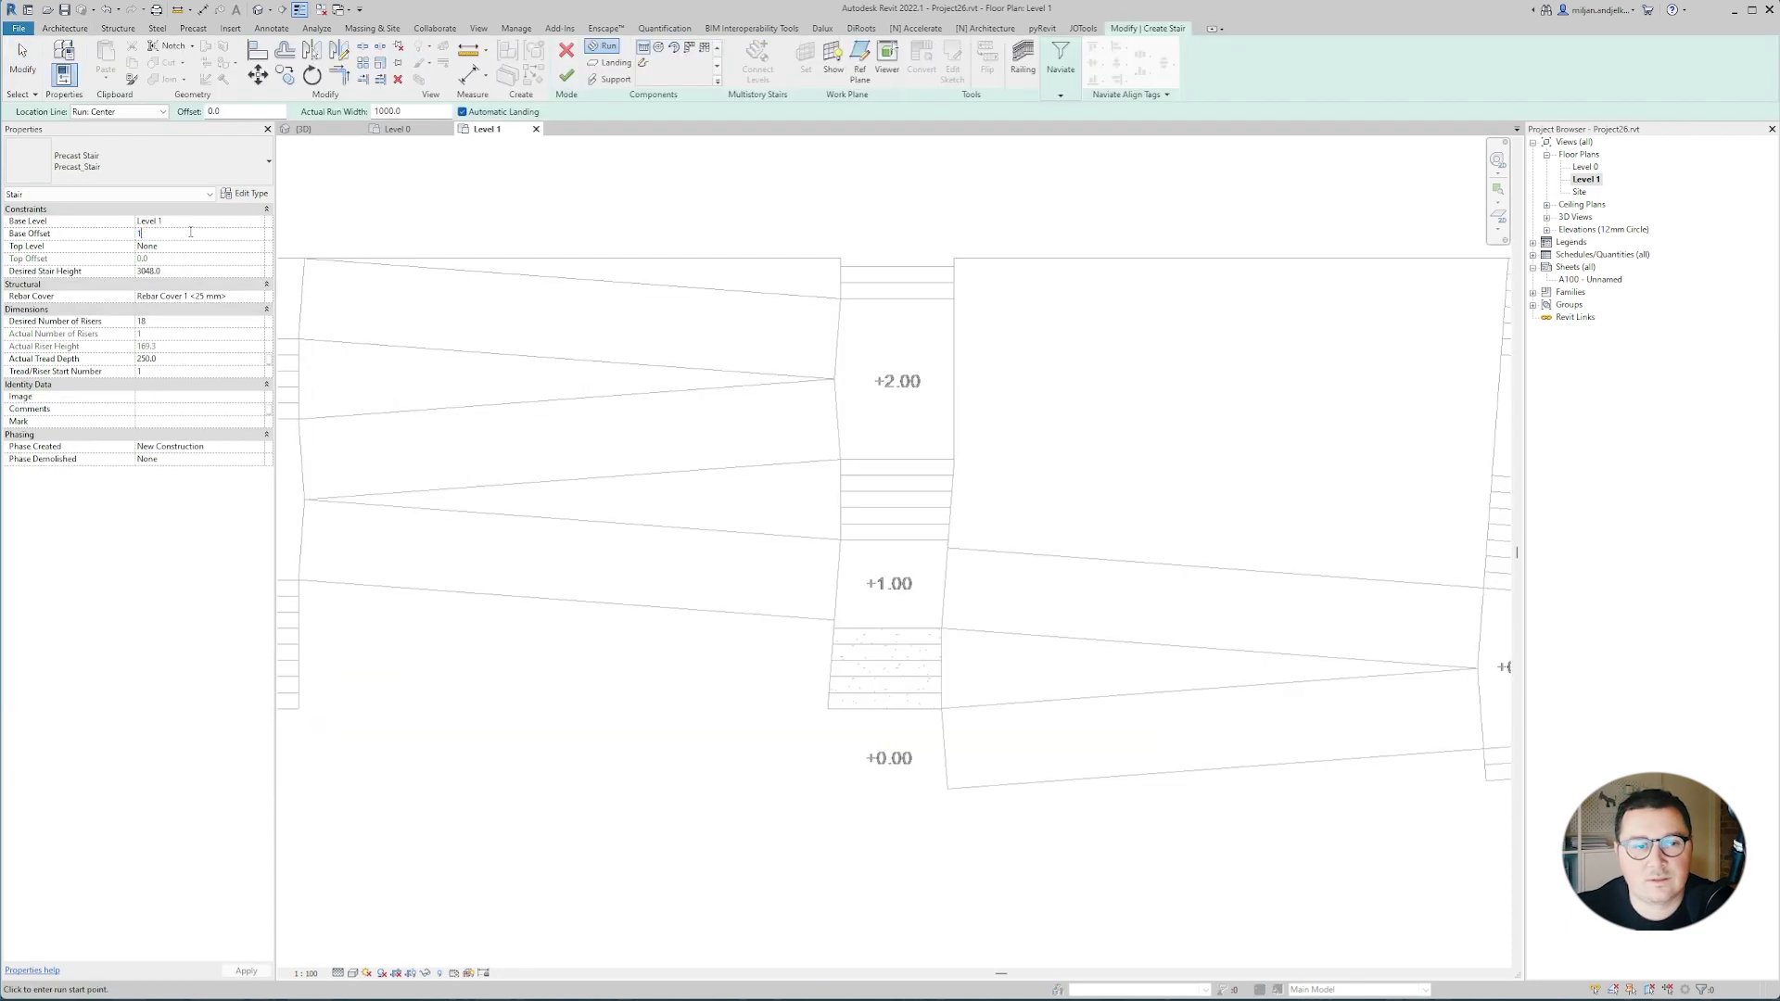
left_click(248, 247)
left_click(166, 277)
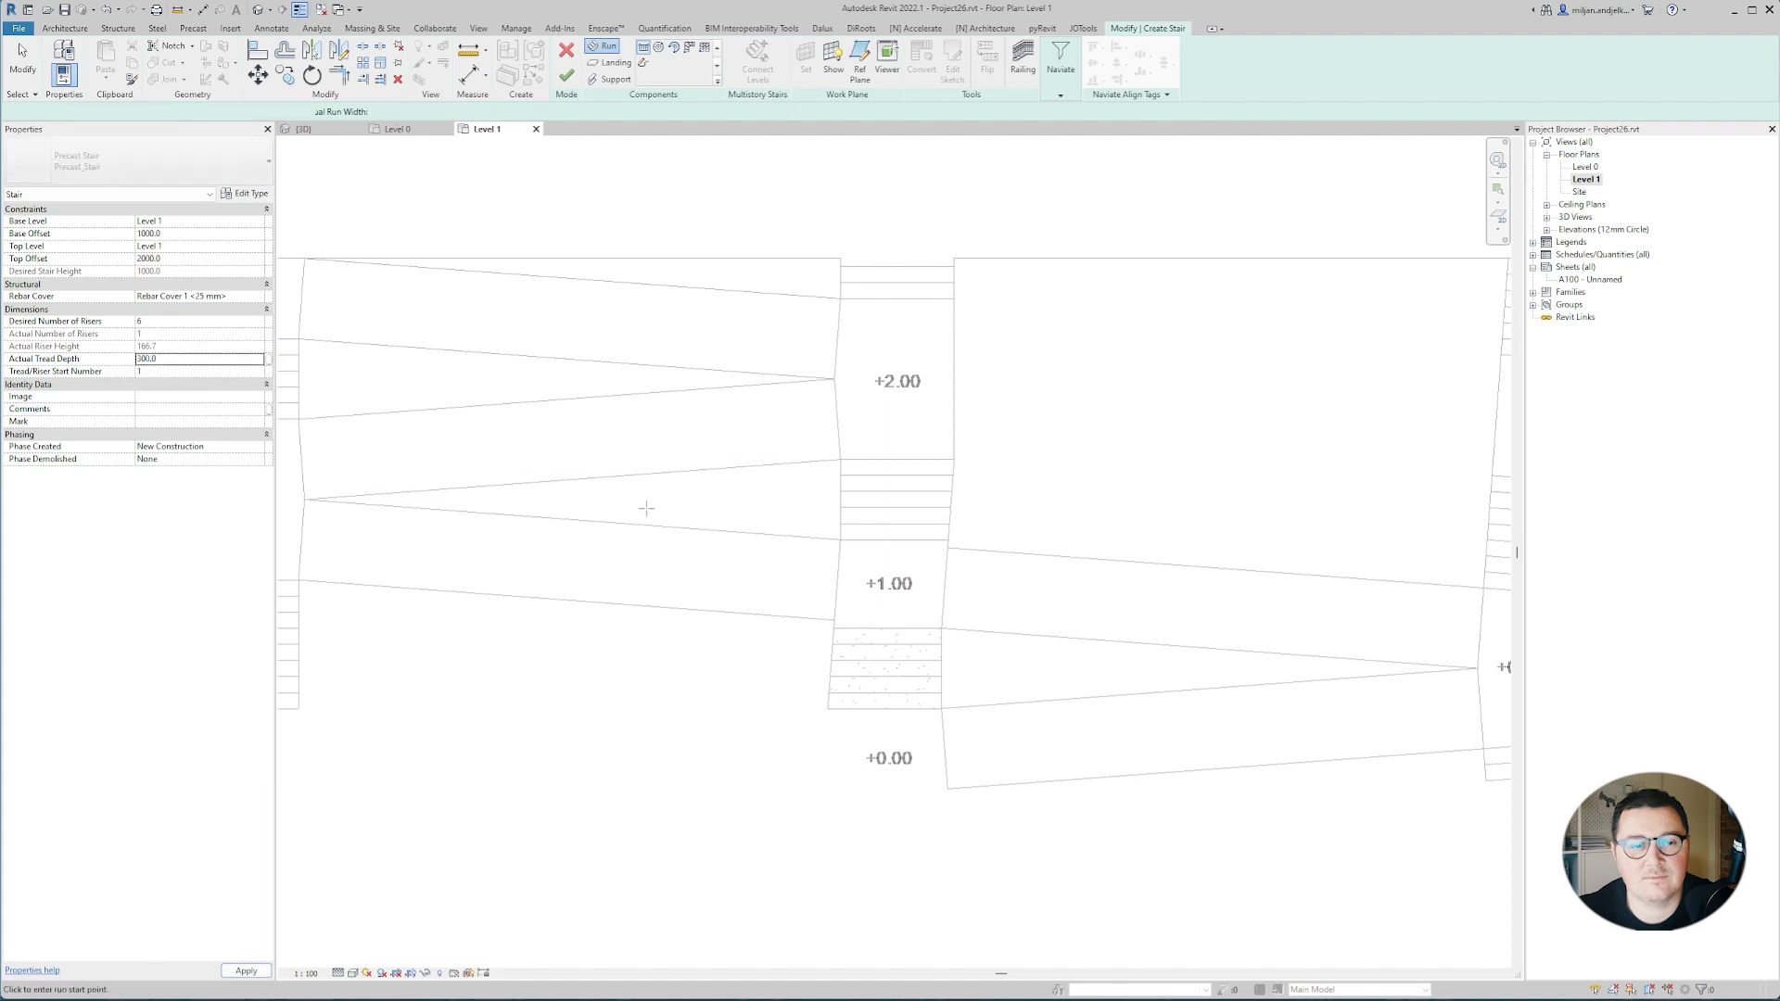
Sketch the run between the +1.00 and +2.00 landings, using the plan's side edges as boundaries and tread lines as risers, and trim the boundary.
scroll(959, 570, "up", 2)
left_click(646, 66)
left_click(710, 64)
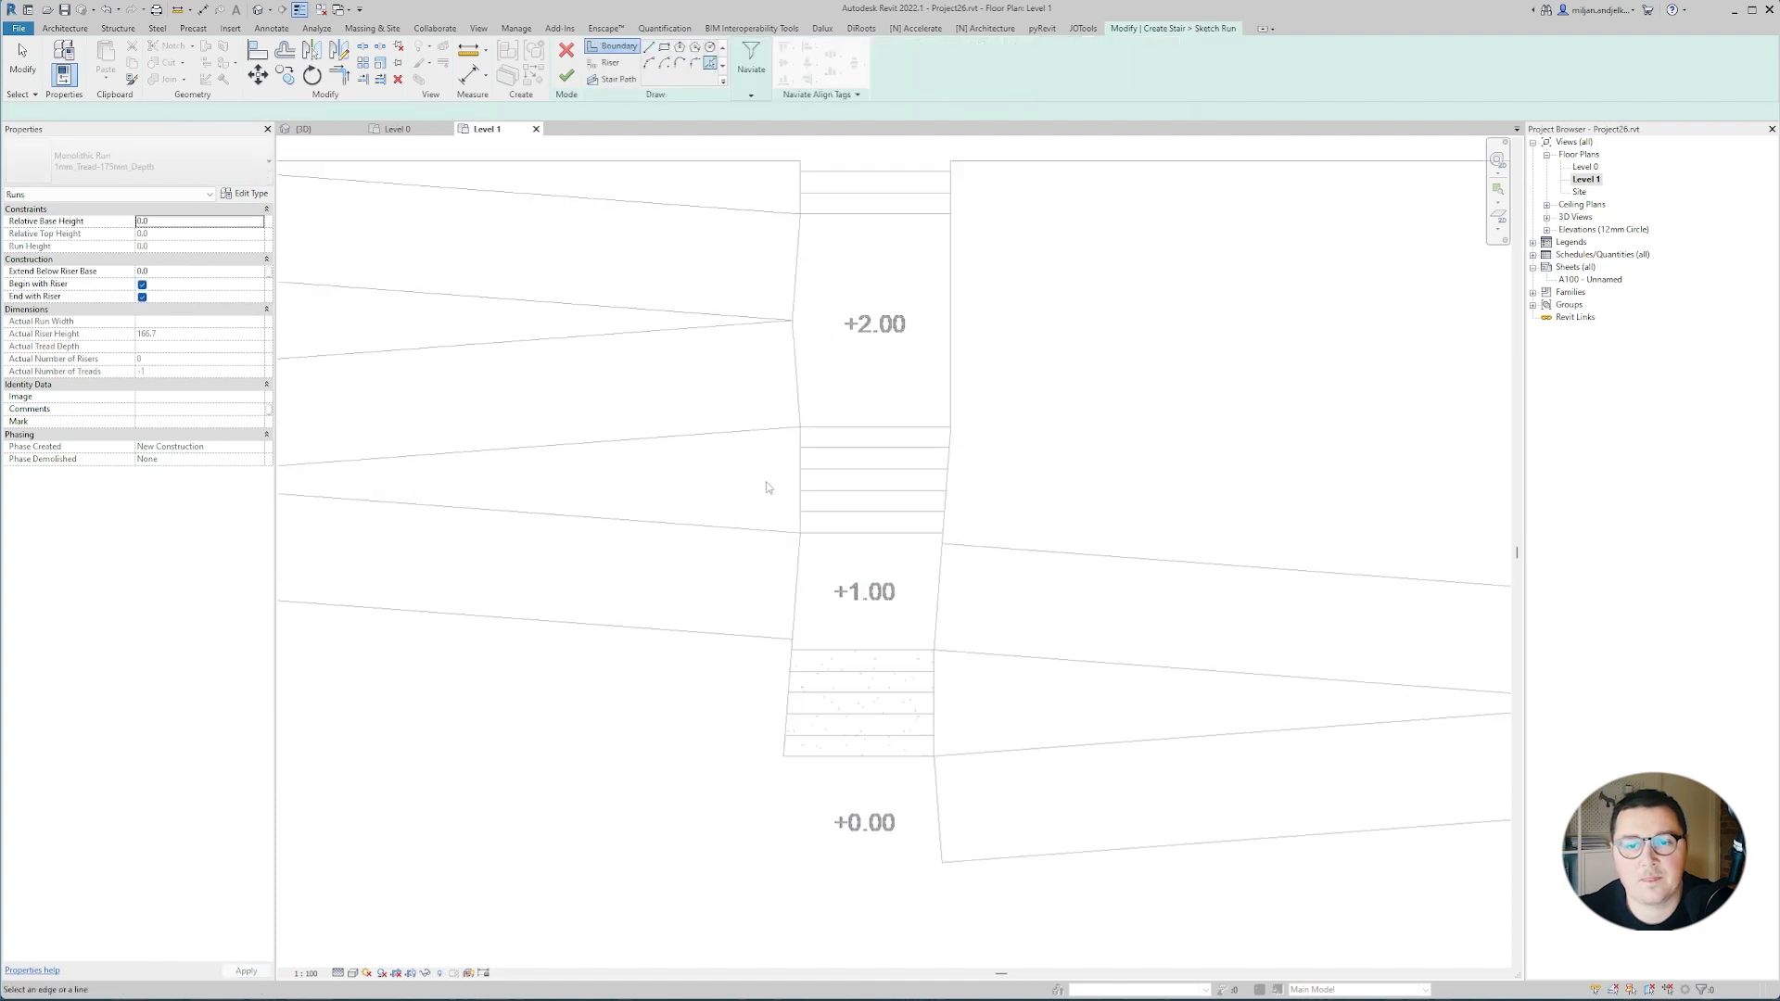
left_click(801, 483)
left_click(946, 473)
left_click(608, 64)
left_click(831, 543)
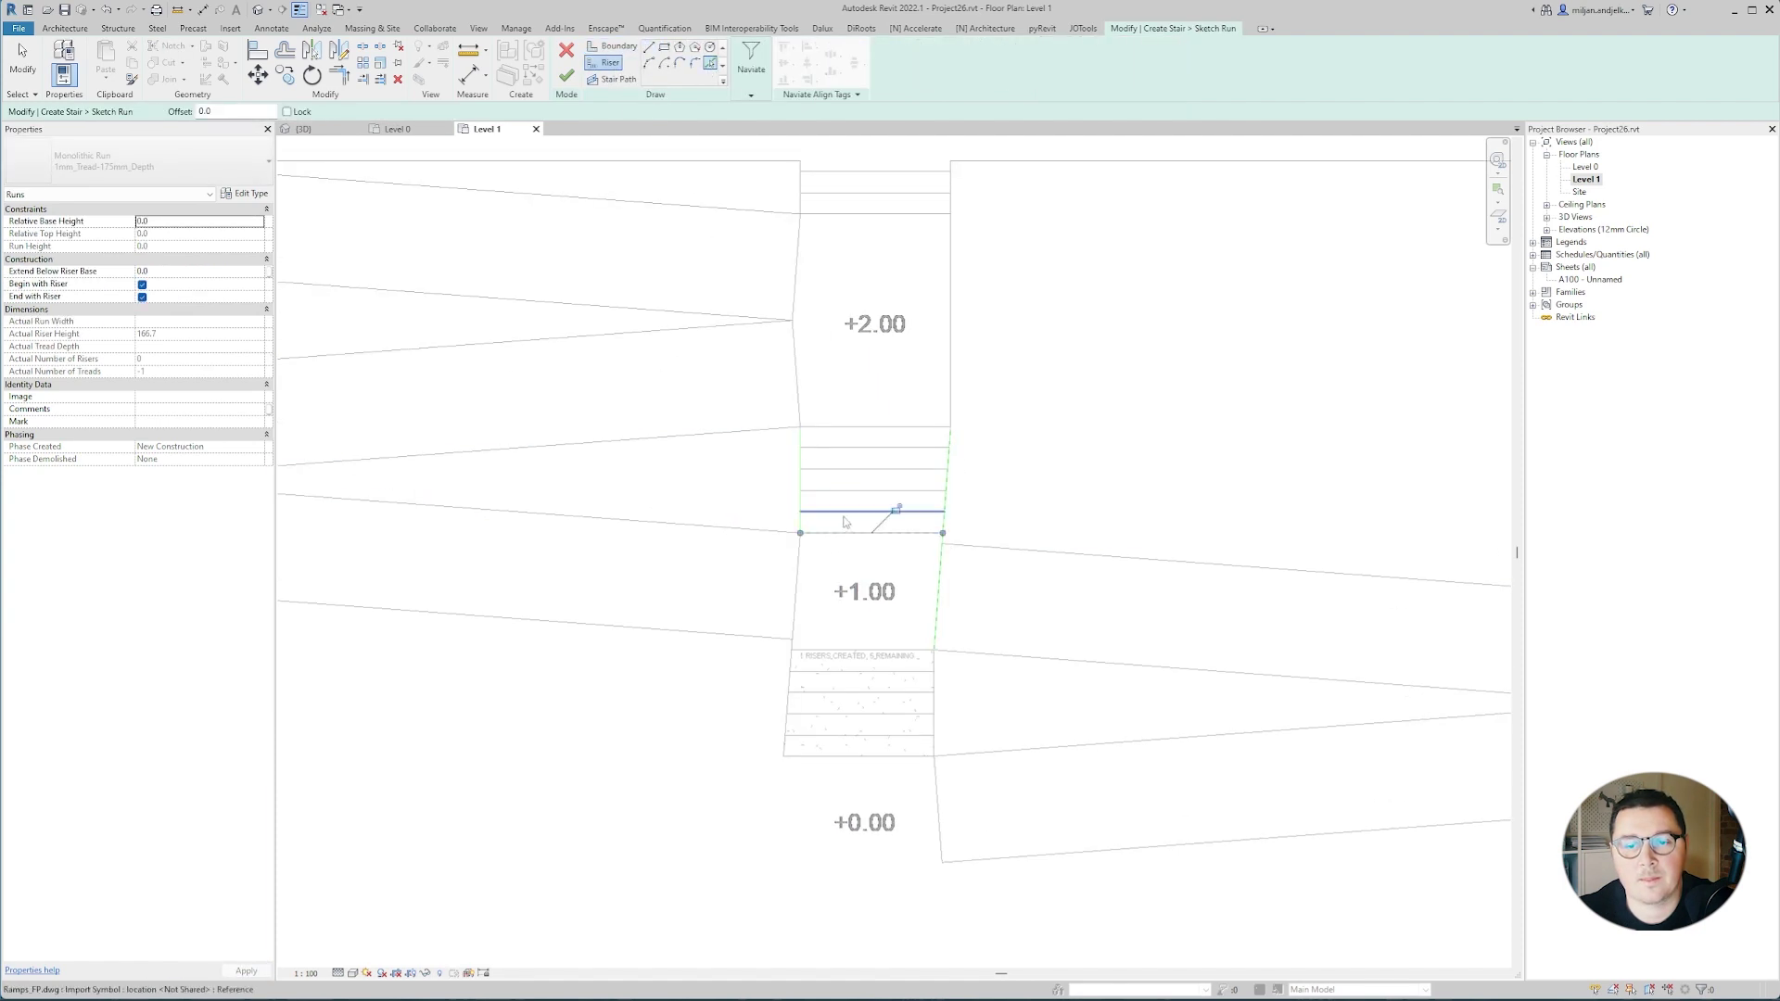
left_click(843, 449)
left_click(848, 427)
left_click(919, 517)
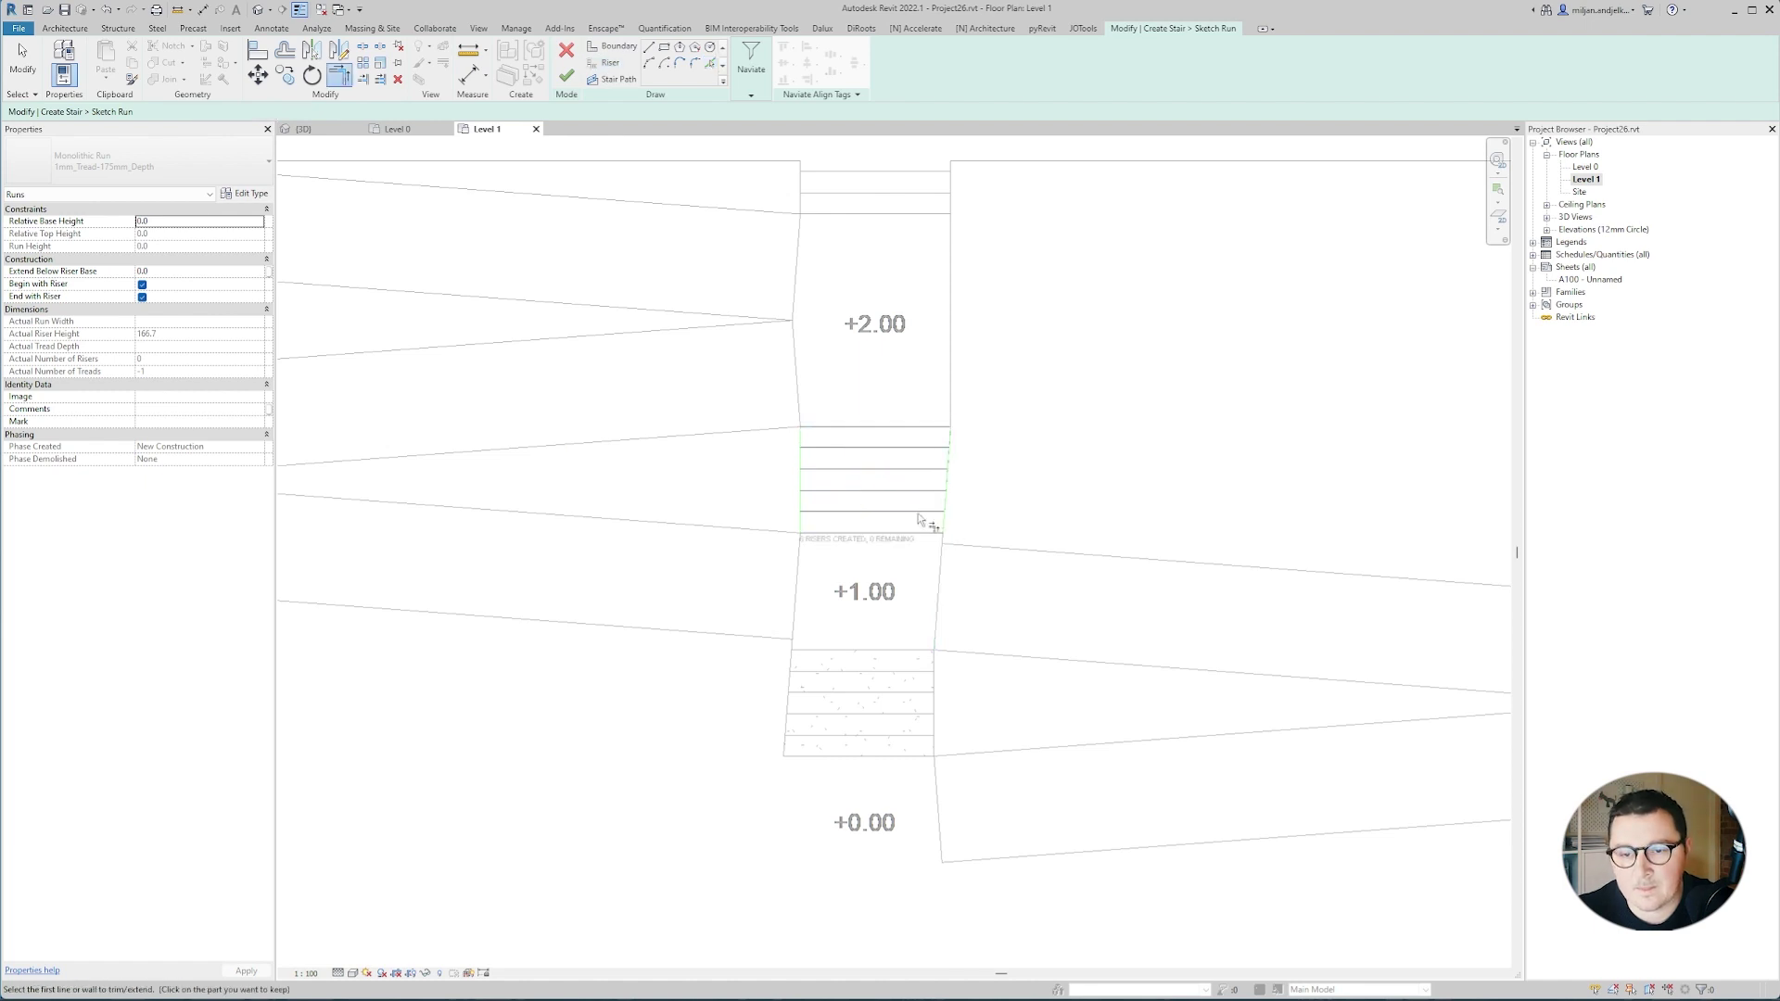
Draw the stair path upward from the lowest to the highest riser, and finish the run sketch and the stair.
left_click(619, 79)
left_click(871, 533)
left_click(872, 427)
left_click(566, 76)
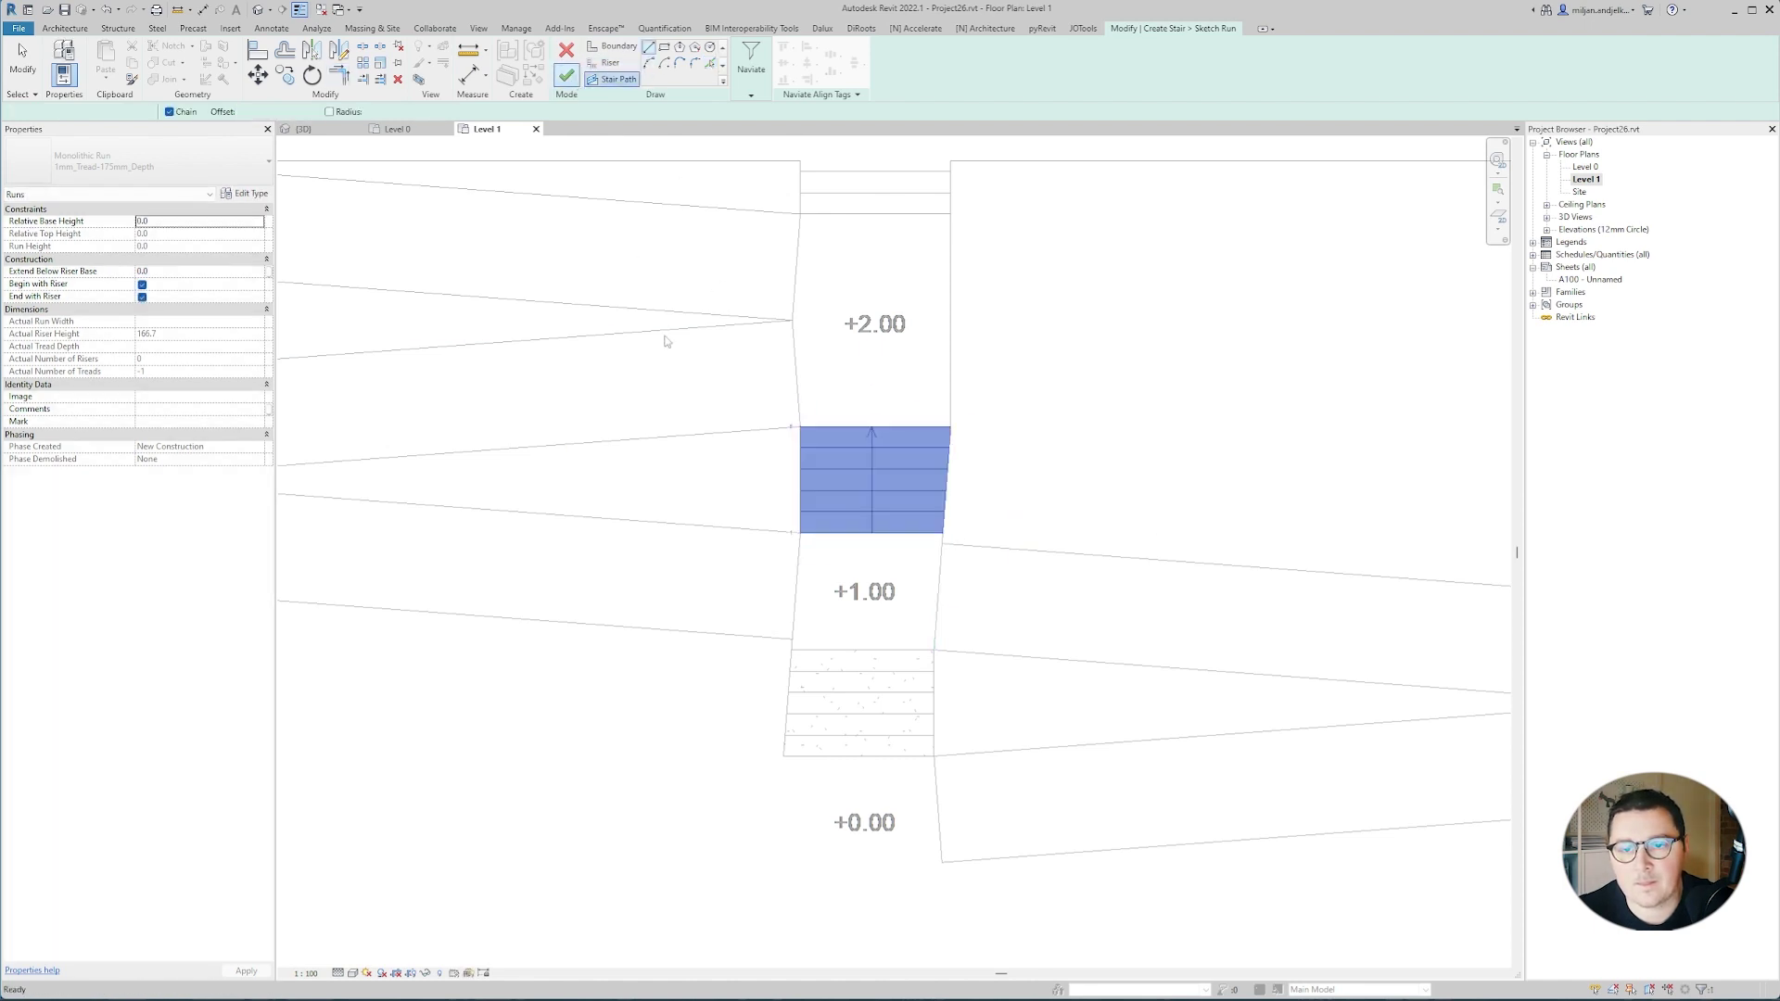
middle_click_drag(665, 341, 637, 417)
left_click(567, 76)
Delete both railings from the new middle stair in the 3D view.
left_click(304, 129)
left_click(869, 326)
key("Delete")
left_click(941, 298)
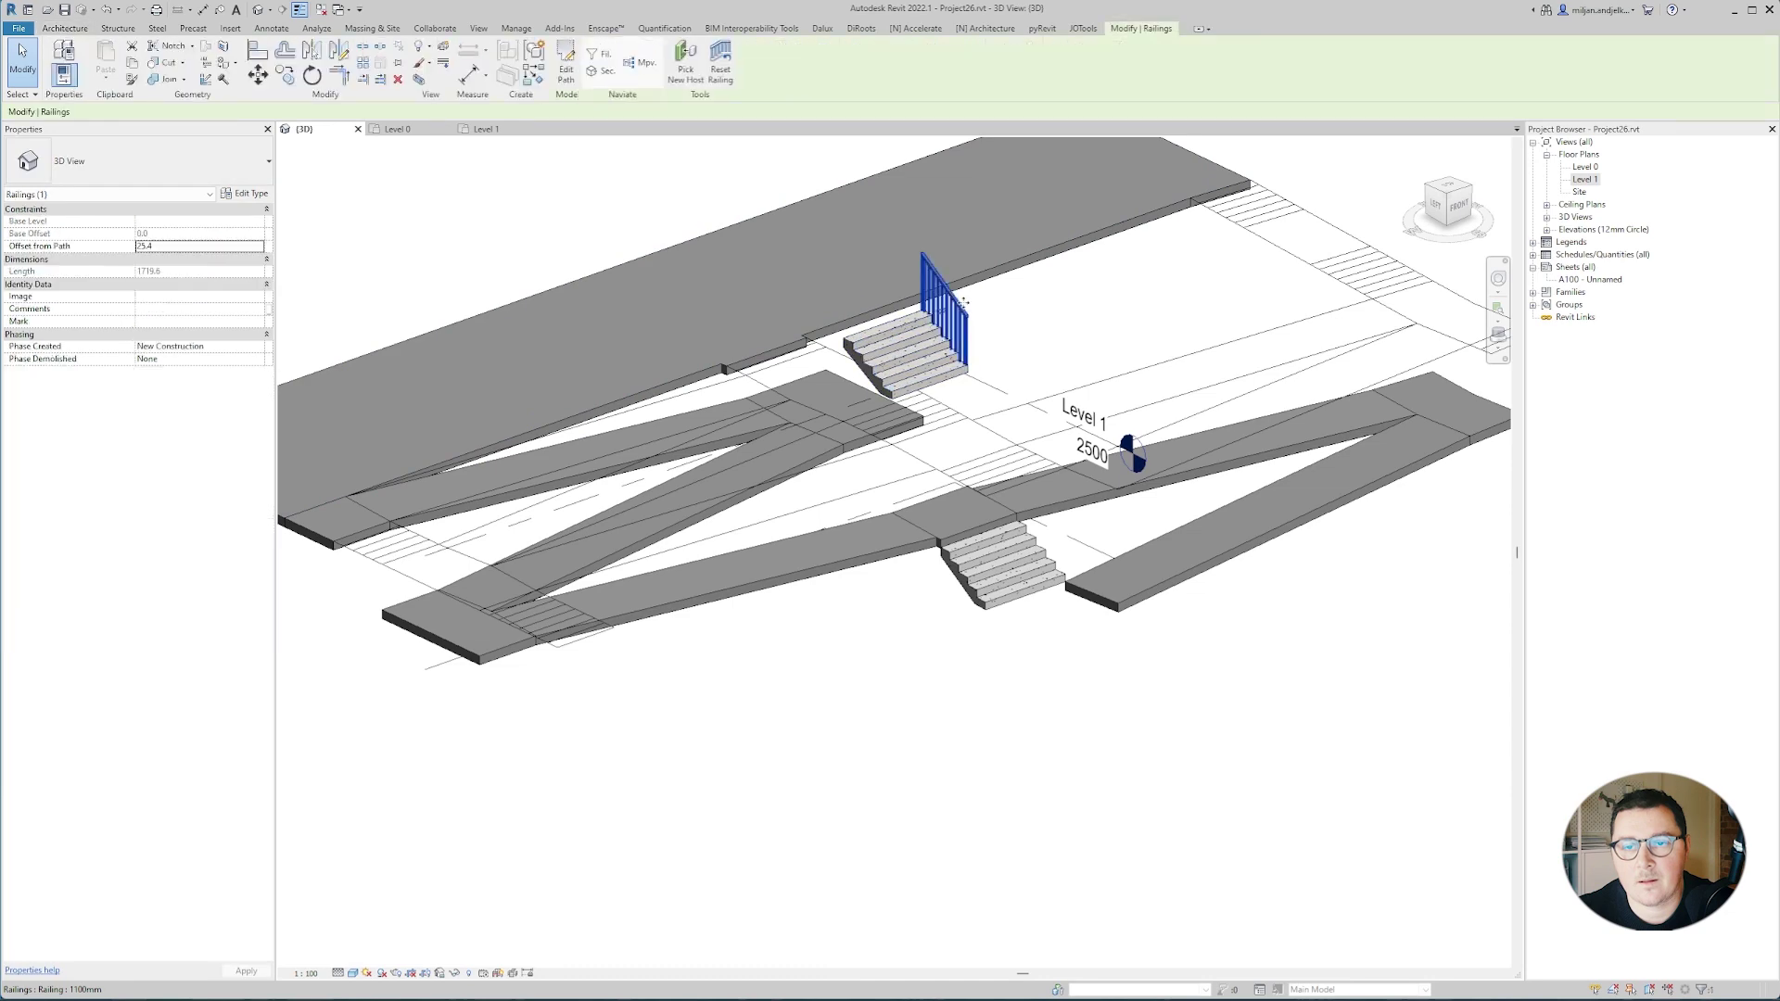
key("Delete")
Set the middle stair's base level and top level to Level 0.
middle_click_drag(789, 493, 825, 508, "shift")
left_click(888, 414)
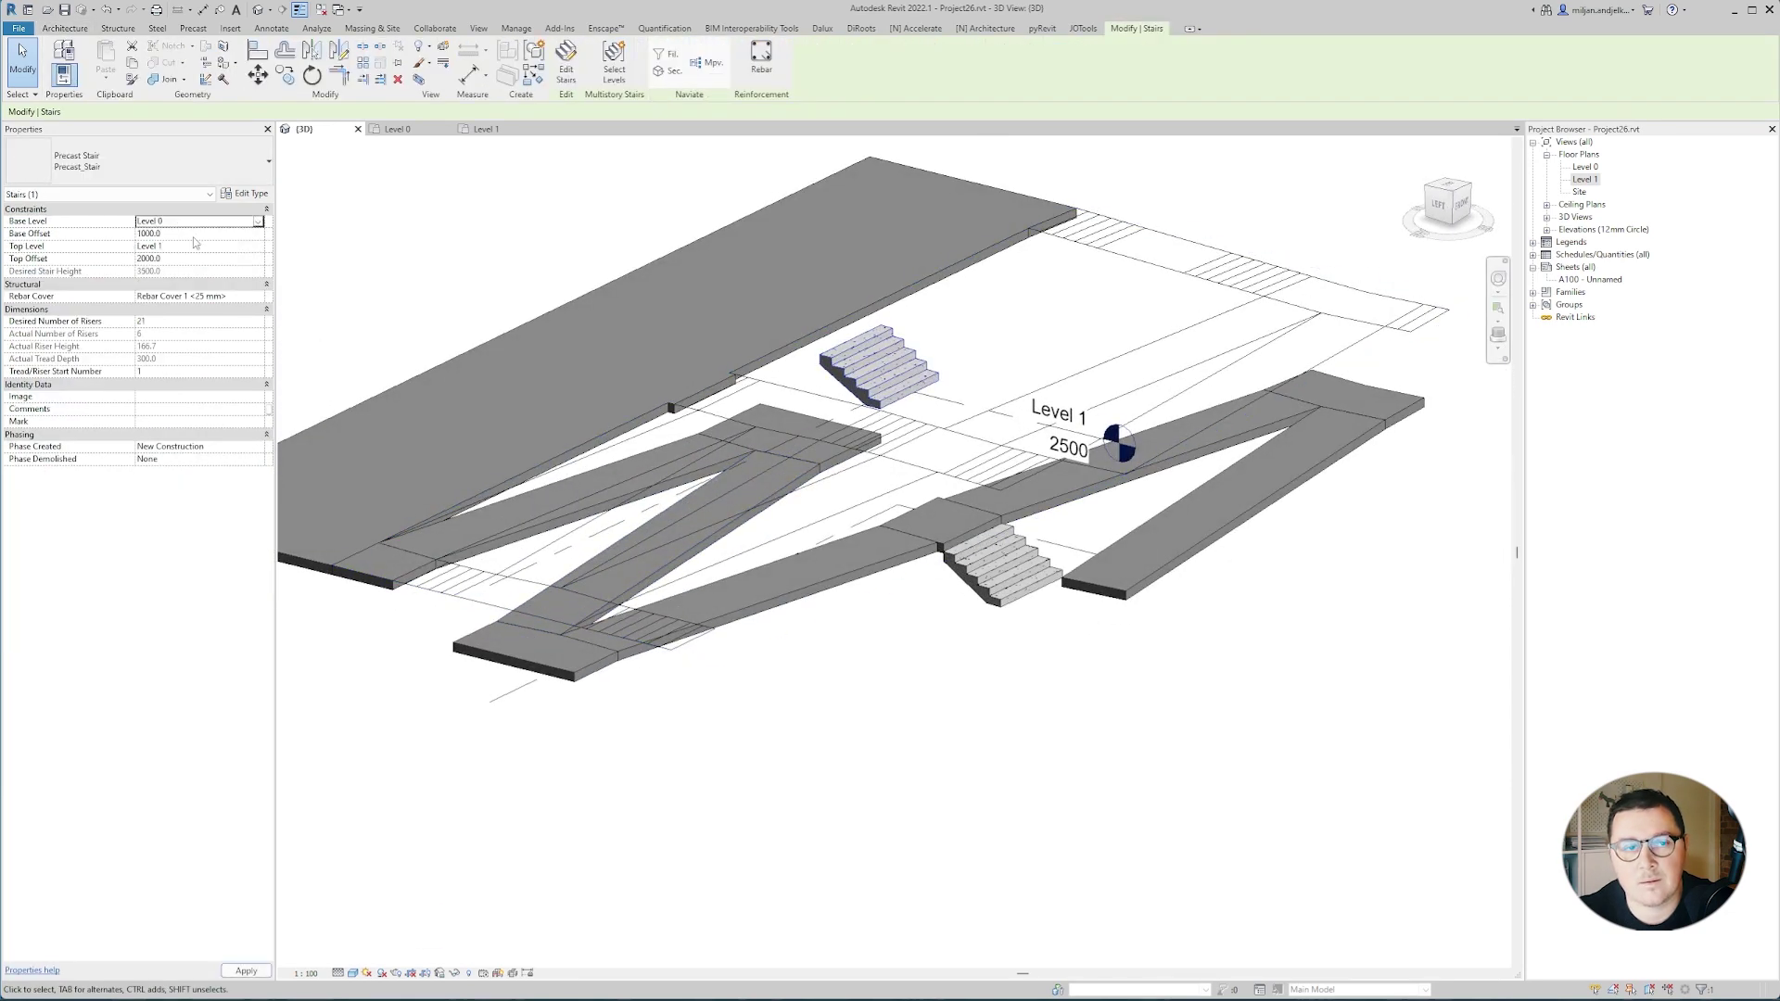
left_click(260, 249)
left_click(222, 270)
scroll(847, 487, "up", 2)
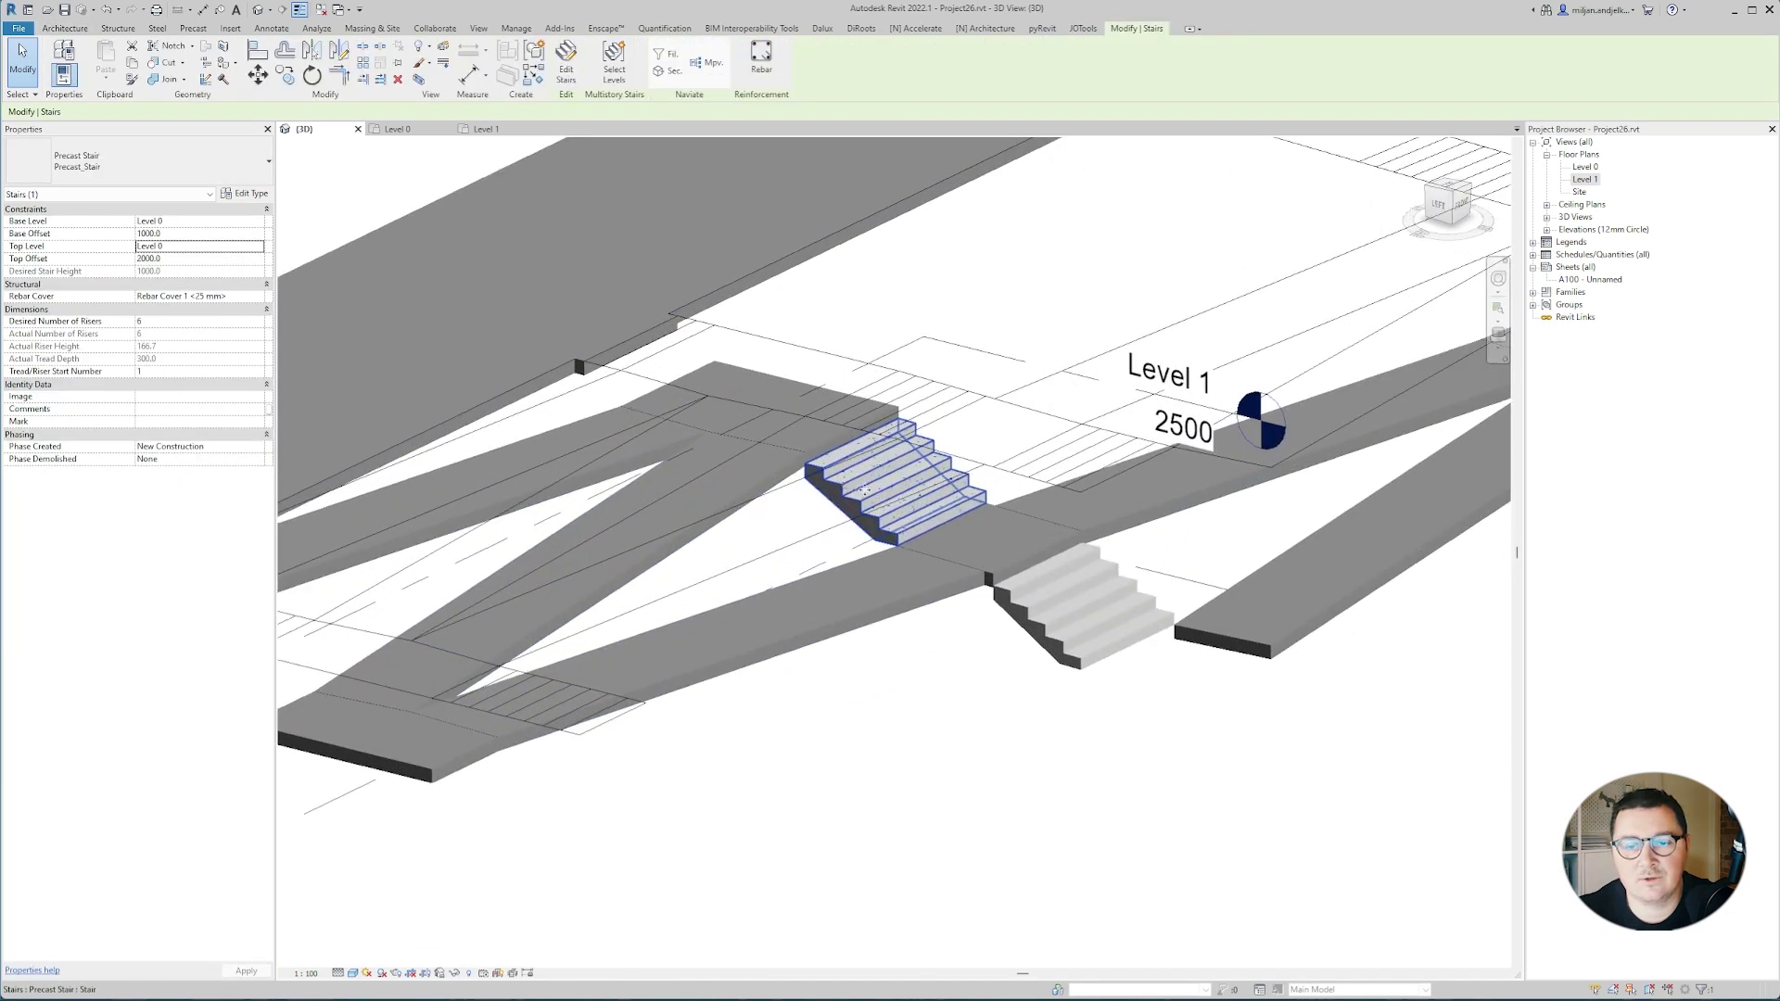
mouse_move(854, 529)
middle_mouse_down("shift")
mouse_move(809, 508)
mouse_move(909, 545)
mouse_move(845, 519)
middle_mouse_up("shift")
In the Level 1 plan, start a stair with base level Level 0, base offset 2000, top level Level 1 and tread depth 300.
key("ctrl+Tab")
left_click(885, 447)
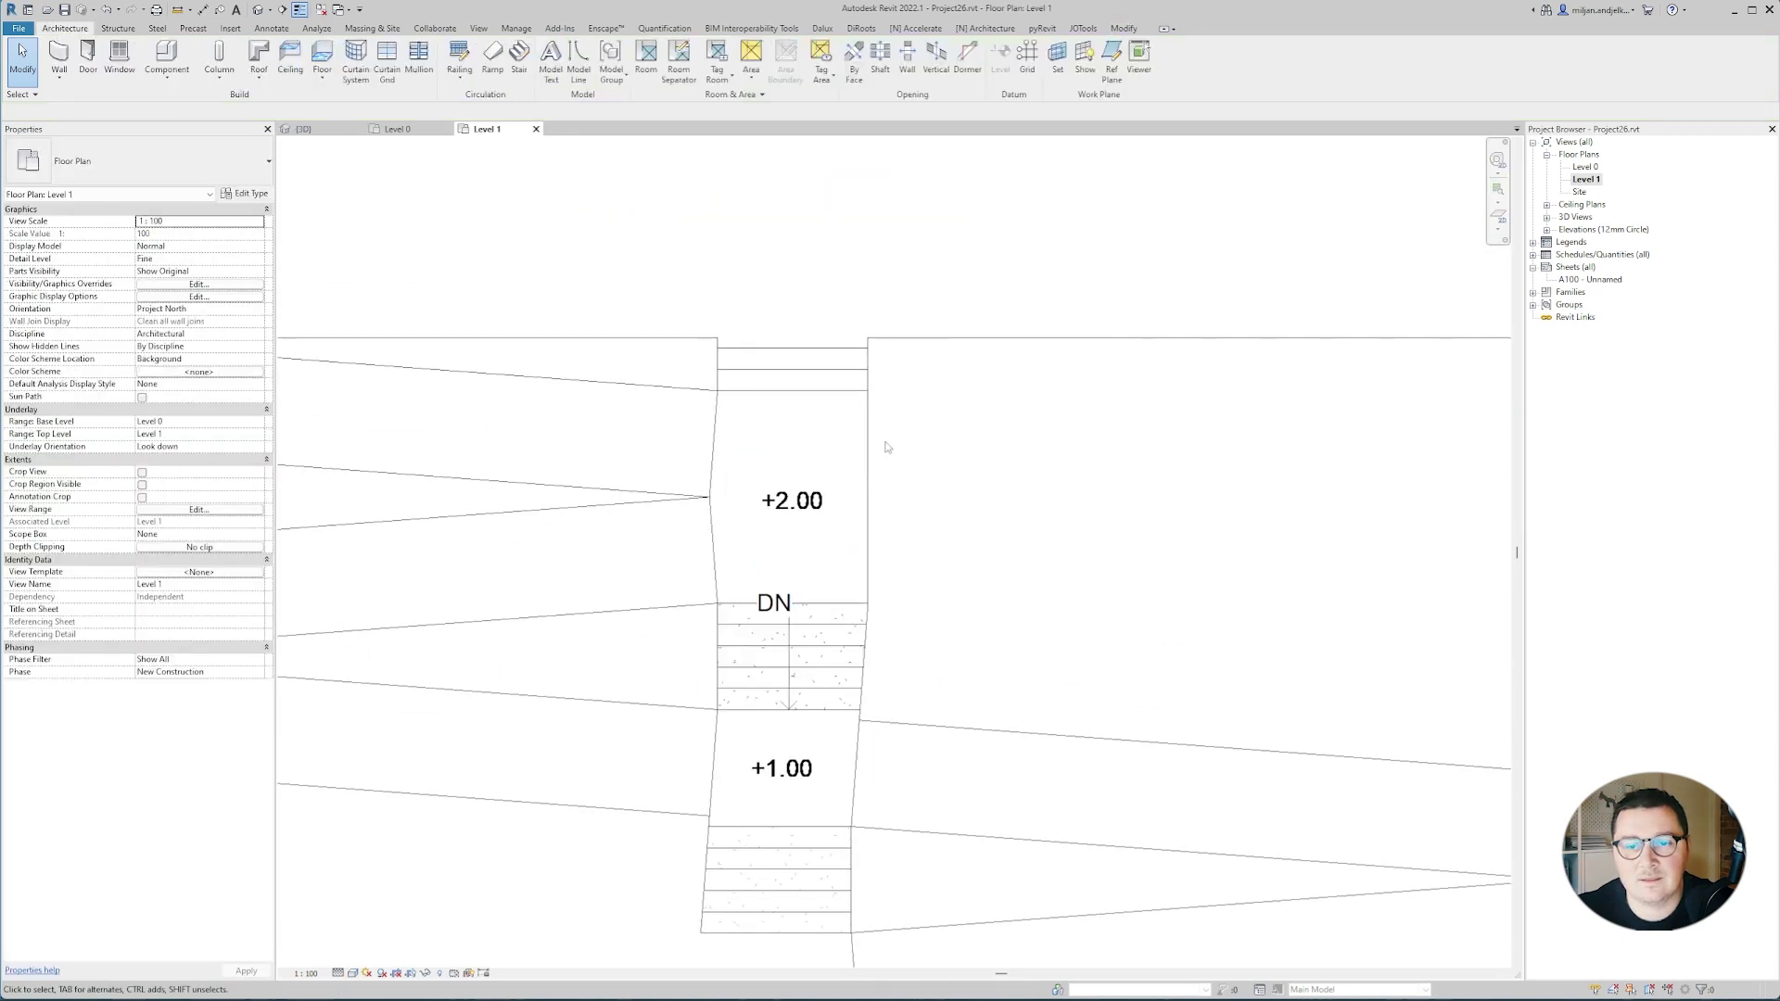
left_click(517, 60)
scroll(430, 146, "up", 1)
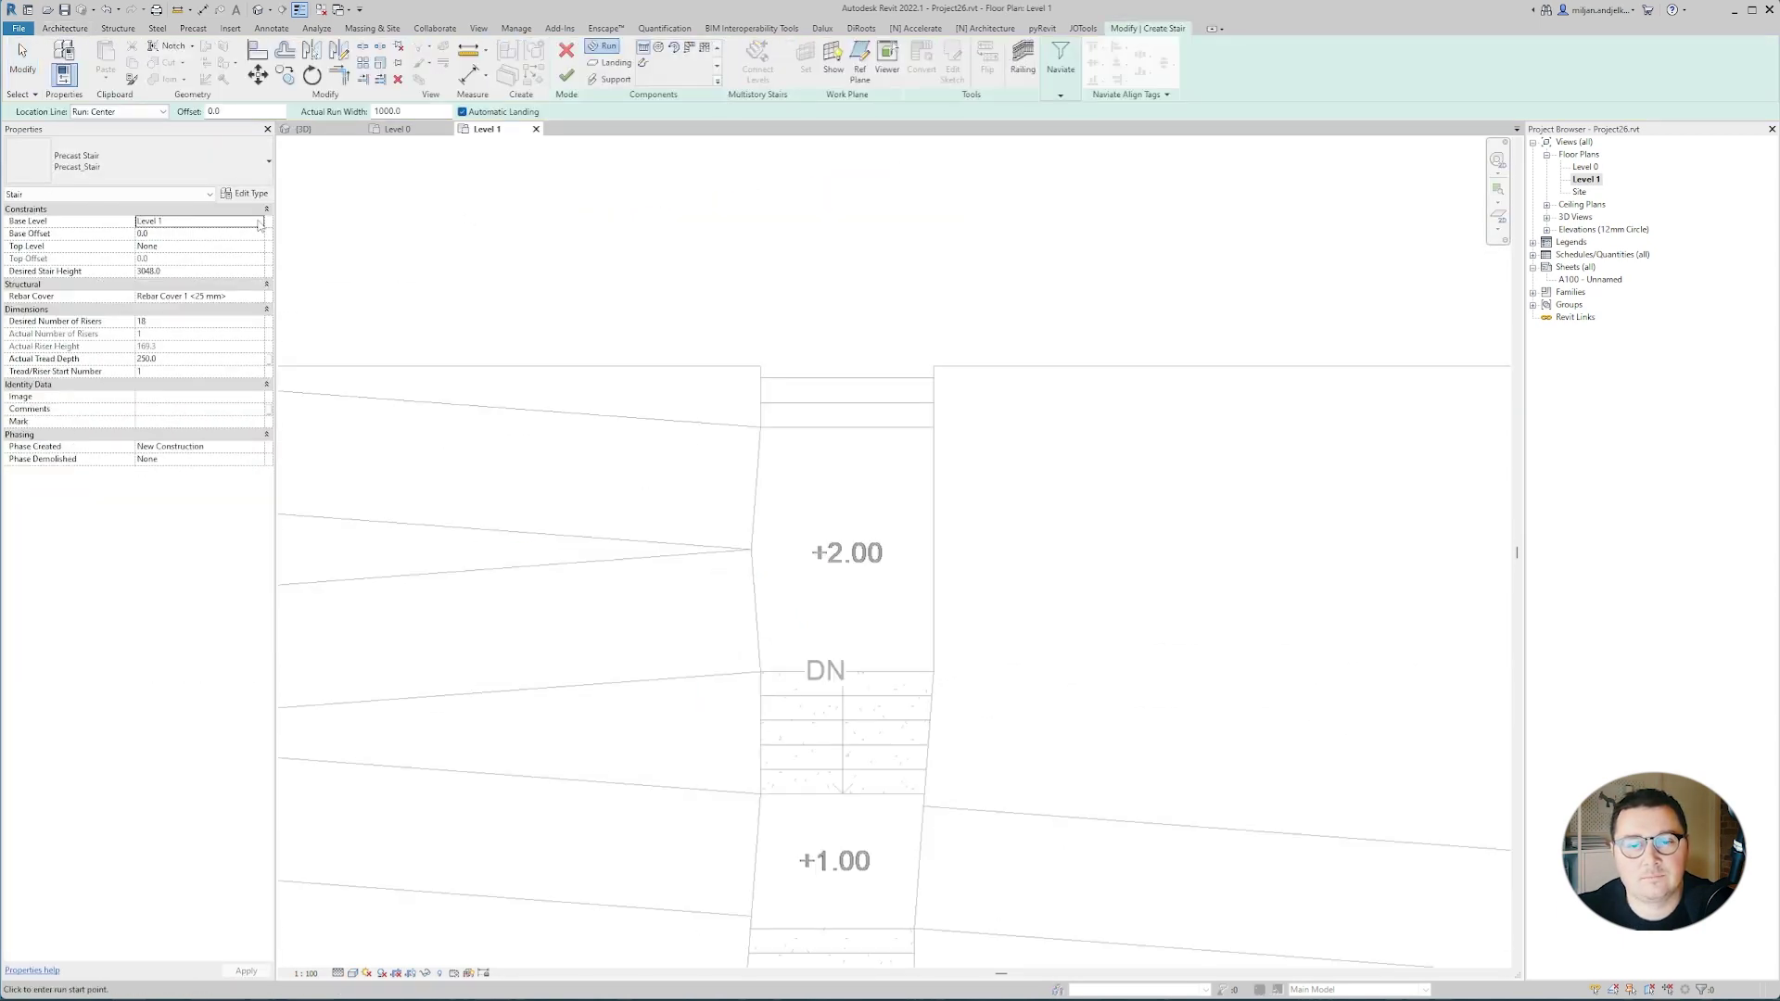
left_click(259, 224)
left_click(184, 234)
left_click(184, 237)
type("2000")
left_click(182, 247)
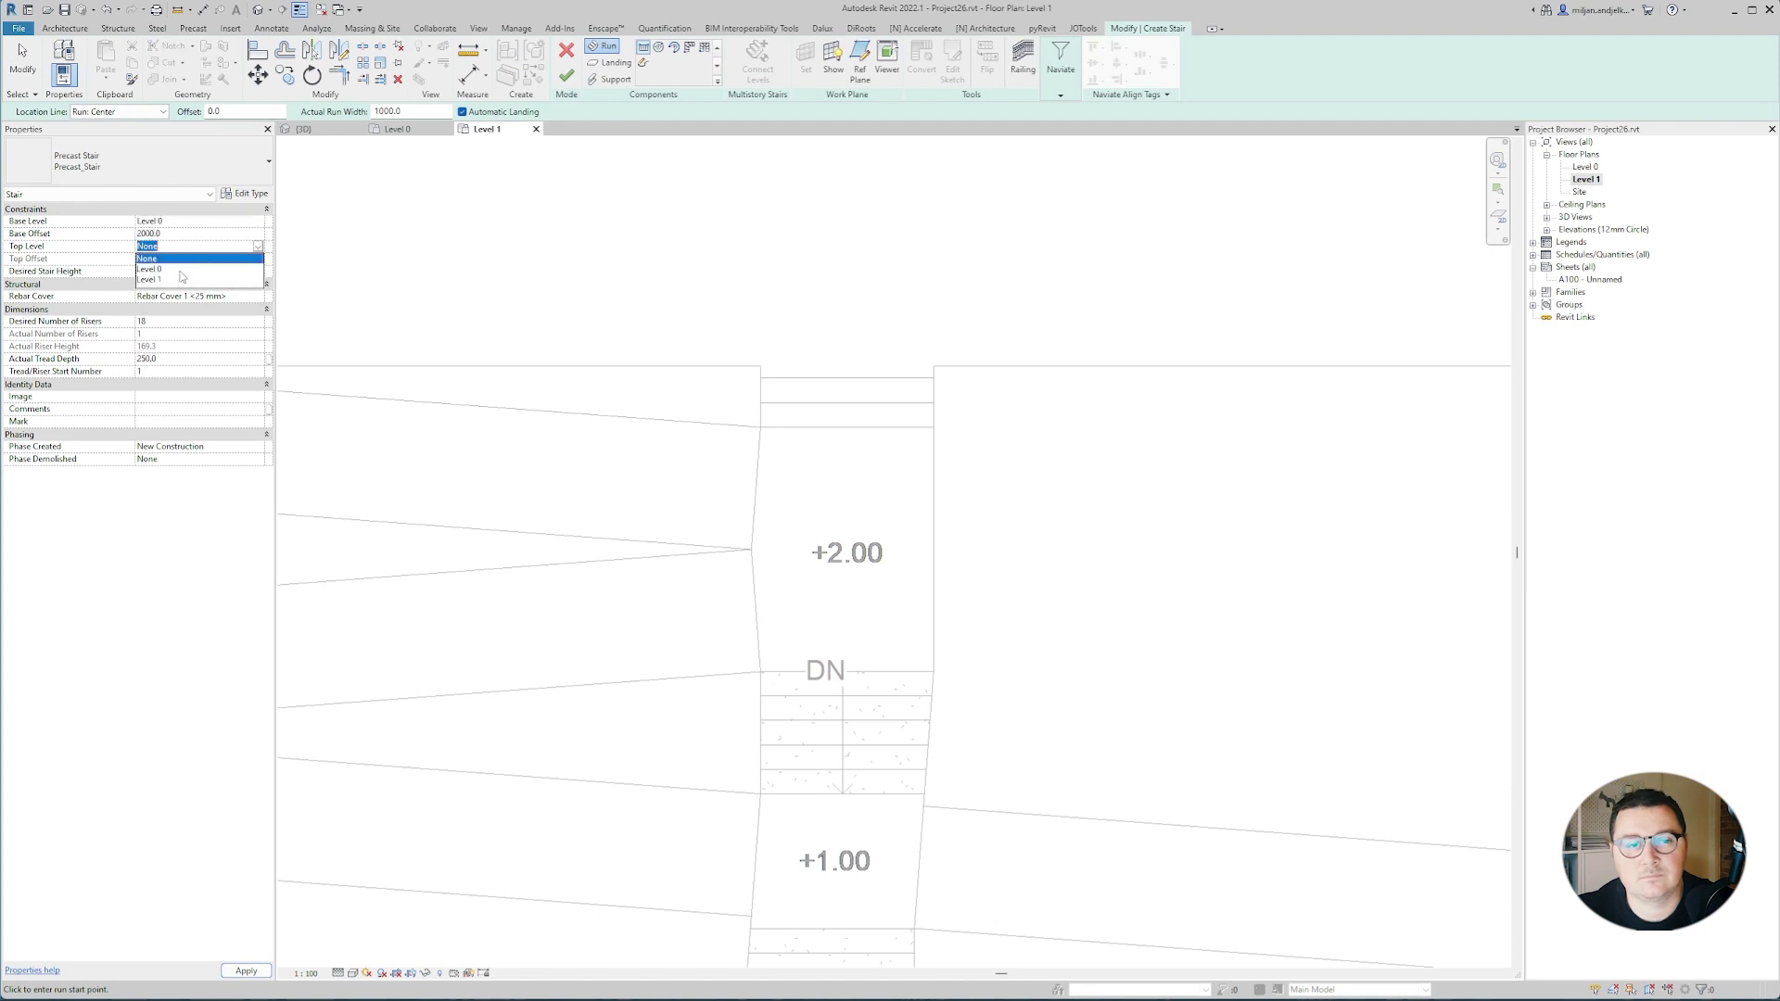
left_click(167, 277)
Draw a straight run up from the +2.00 landing and stretch both sides to the plan's edges, about 2118 mm wide.
left_click(846, 428)
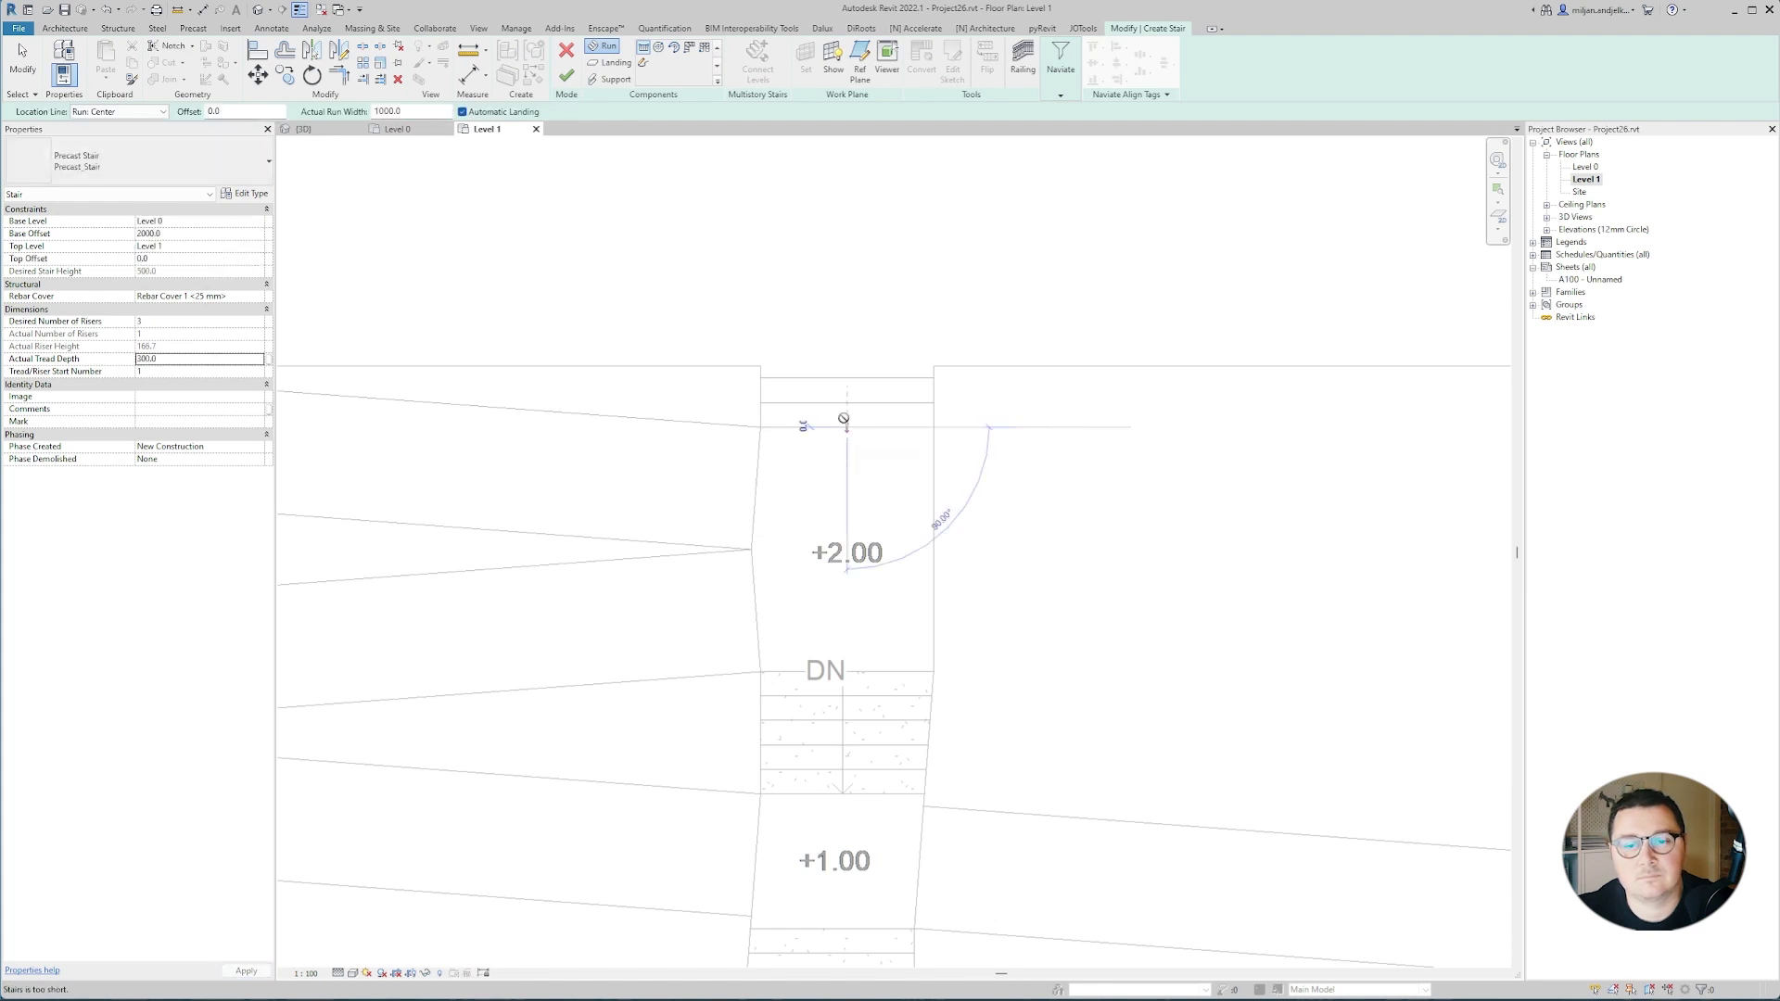
left_click(846, 378)
key("Escape")
left_click(859, 427)
left_click_drag(800, 403, 761, 403)
left_click_drag(894, 404, 933, 404)
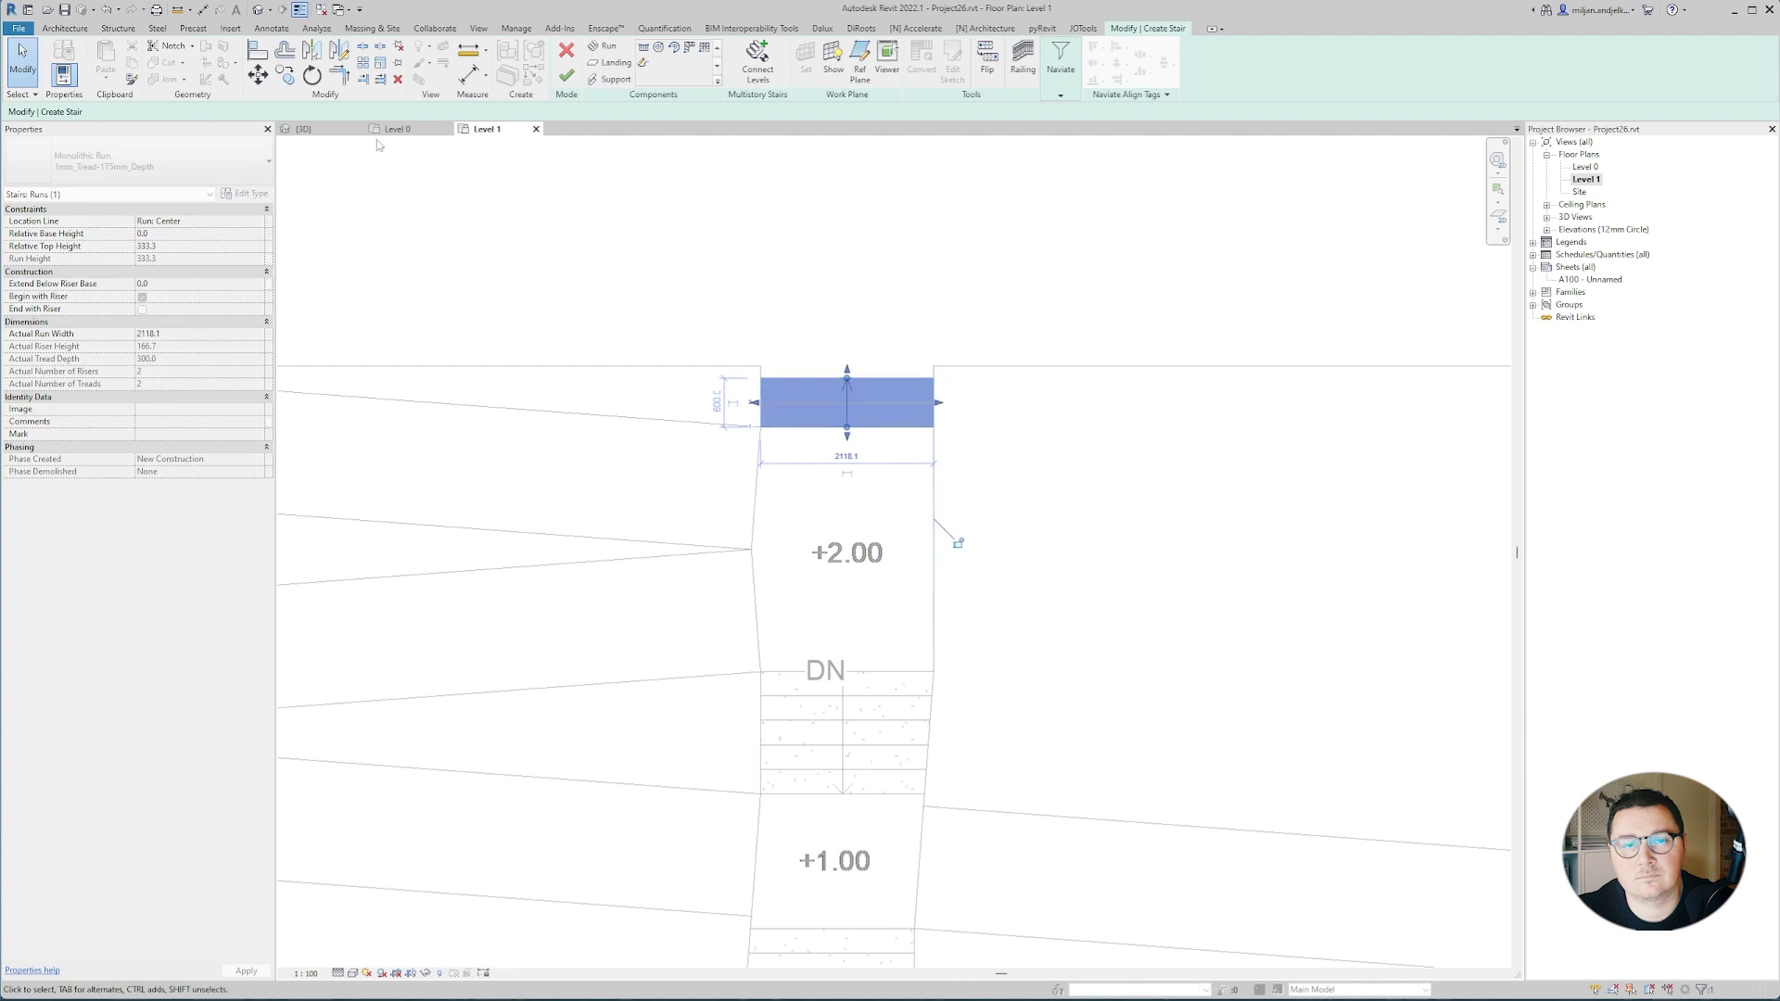
Finish the short upper stair in the 3D view and delete both of its railings.
left_click(306, 130)
left_click(566, 76)
left_click(725, 357)
left_click(860, 319, "ctrl")
key("Delete")
scroll(741, 417, "down", 3)
middle_click_drag(561, 538, 707, 586)
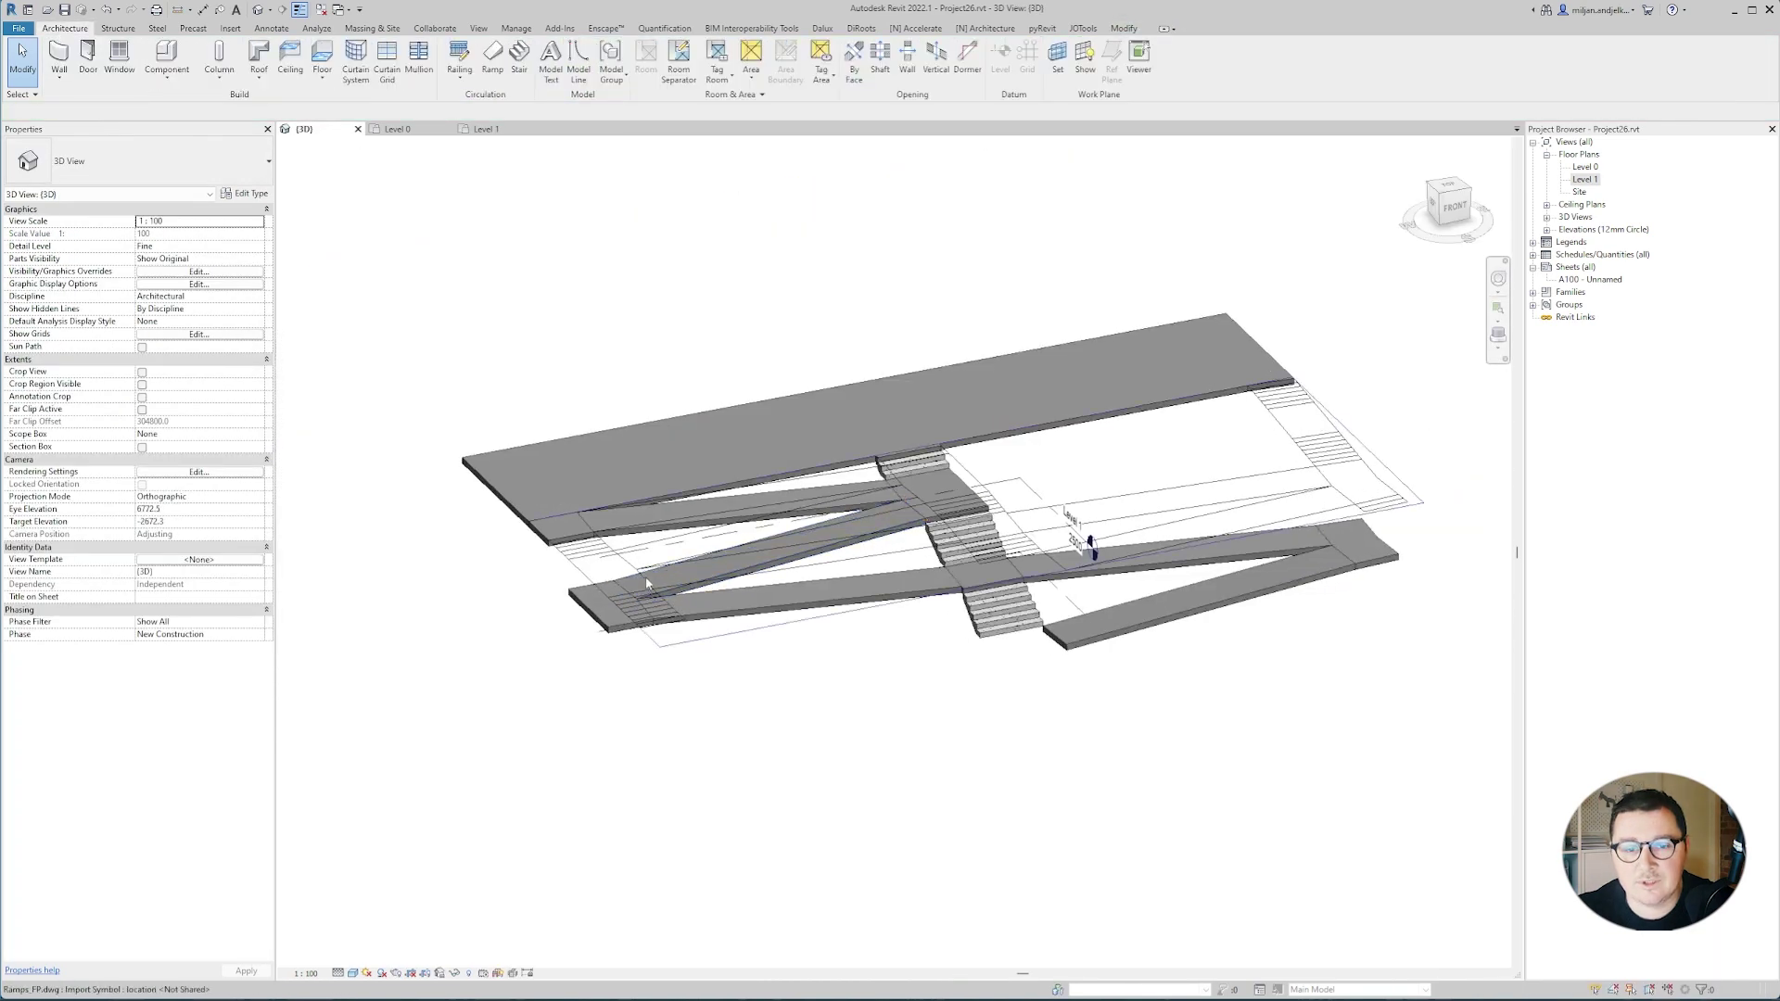
In the Level 1 plan, start a 1500 wide stair with base level Level 0, desired stair height 1500 and tread depth 300.
left_click(482, 129)
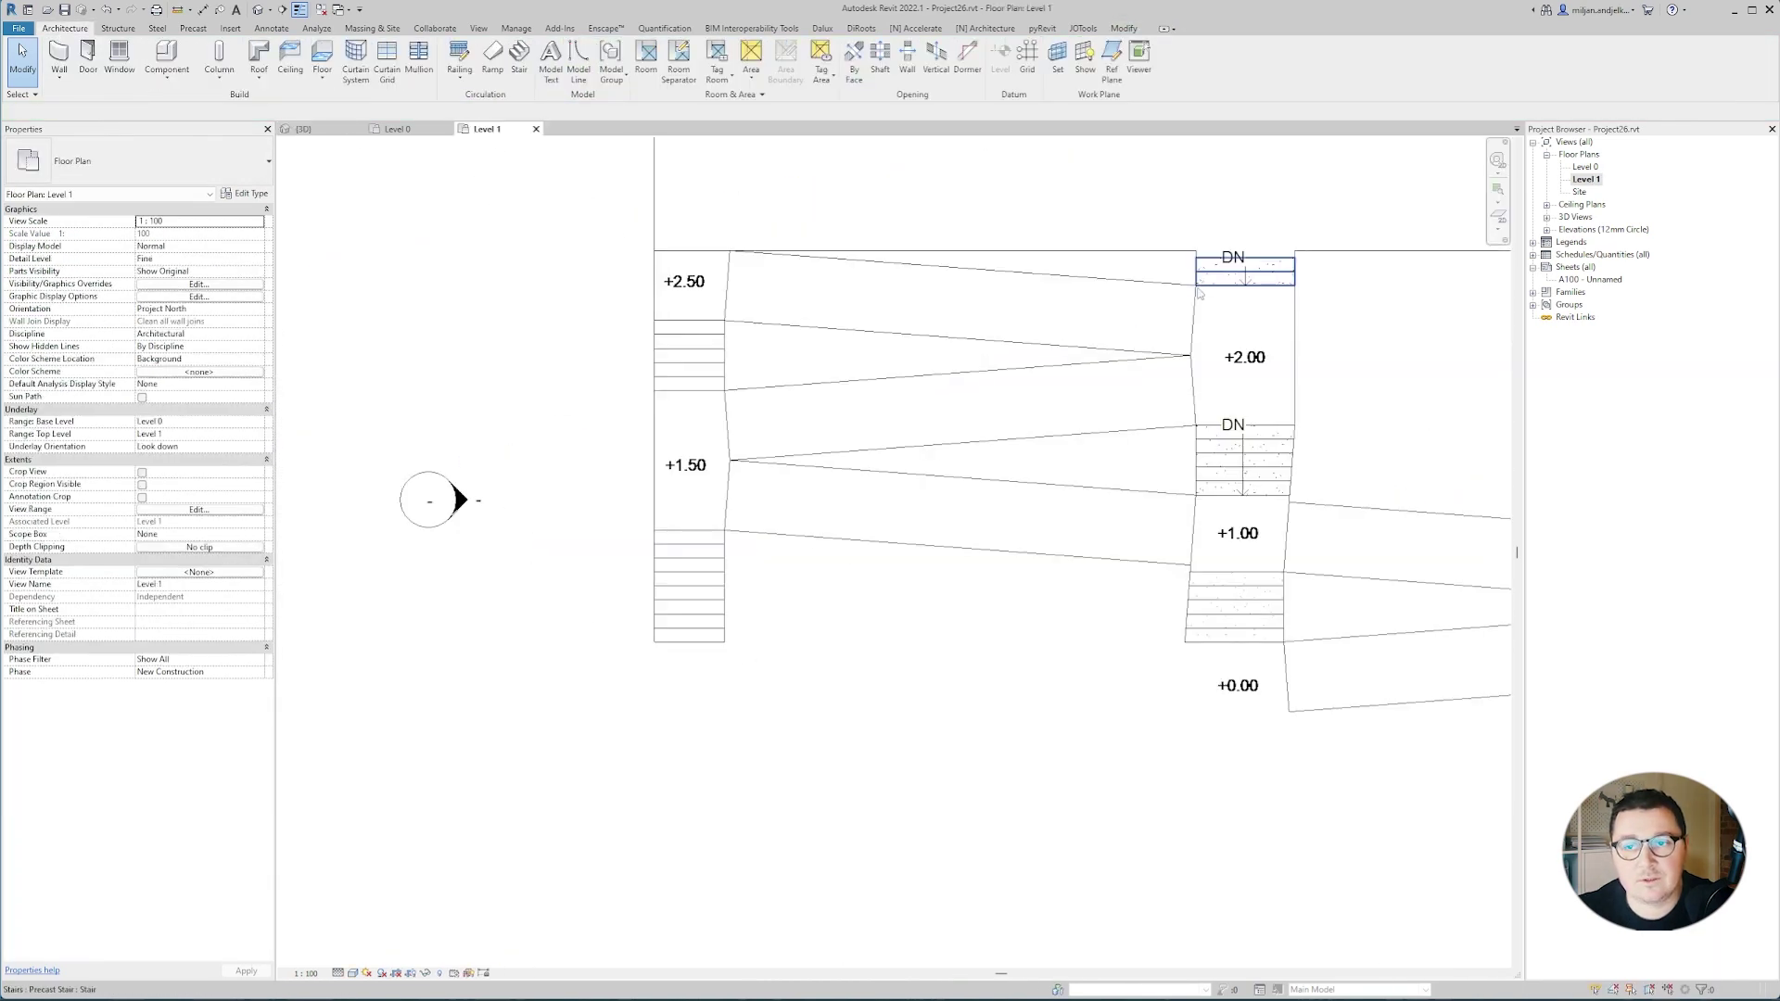
double_click(1252, 271)
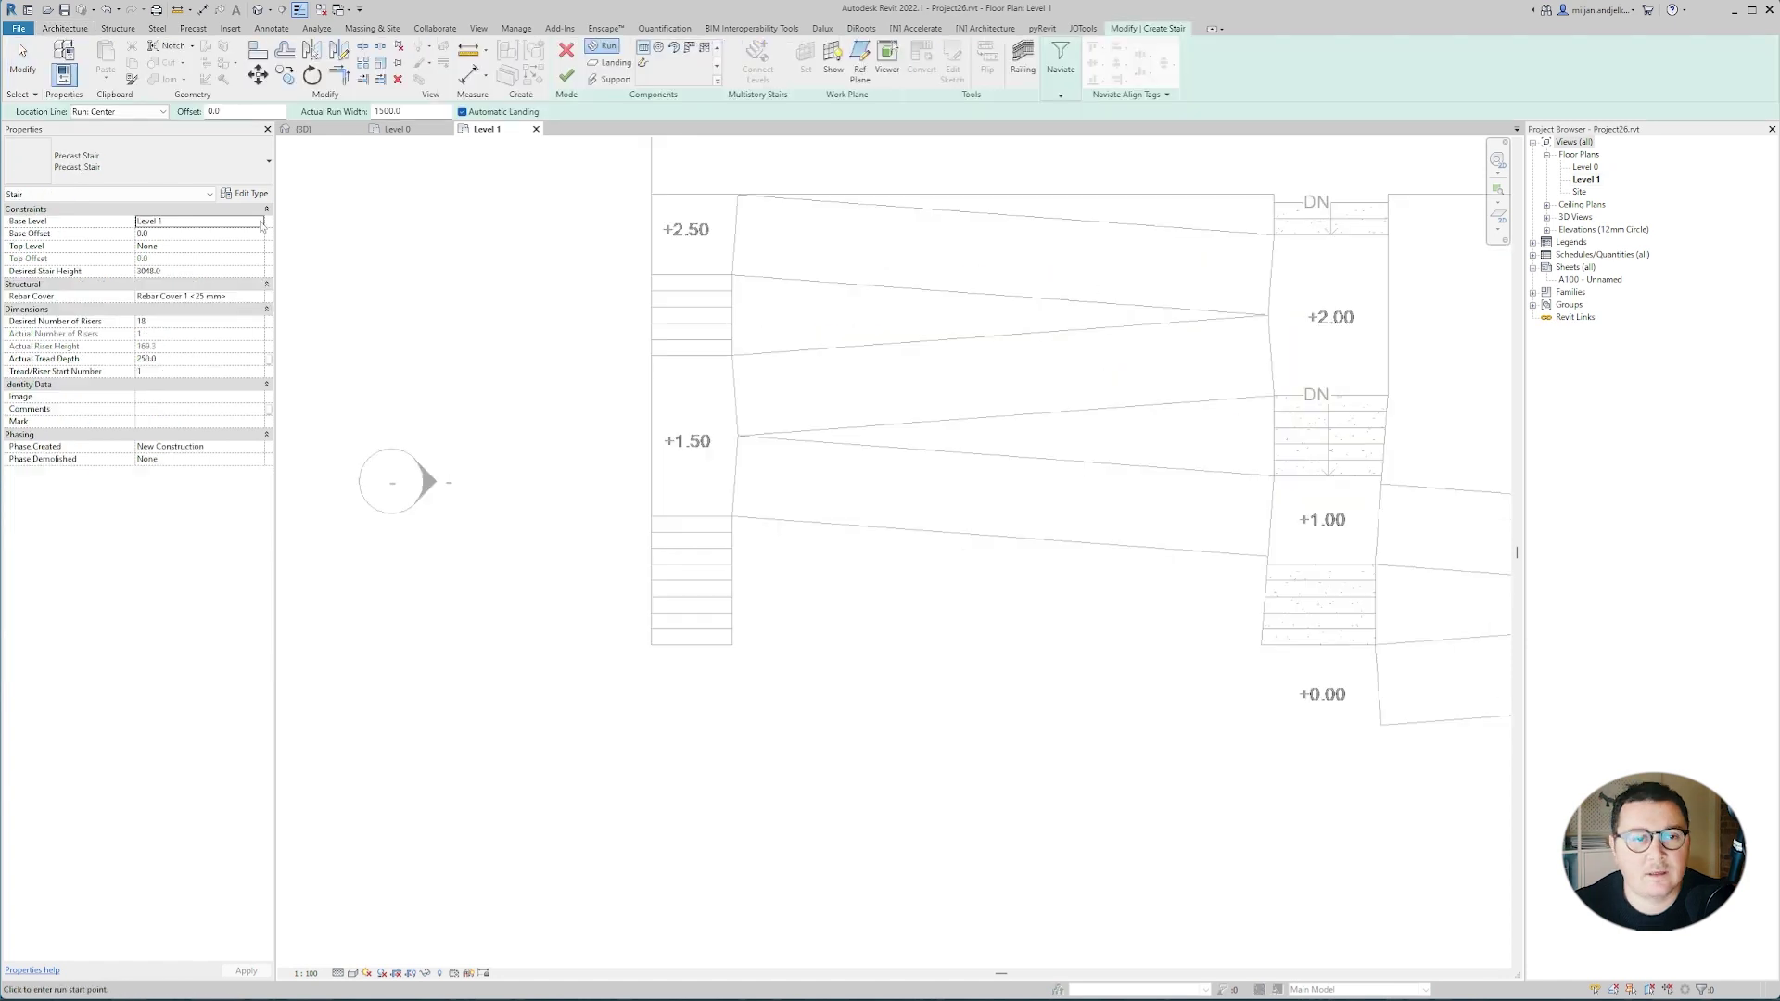
left_click(185, 221)
left_click(171, 234)
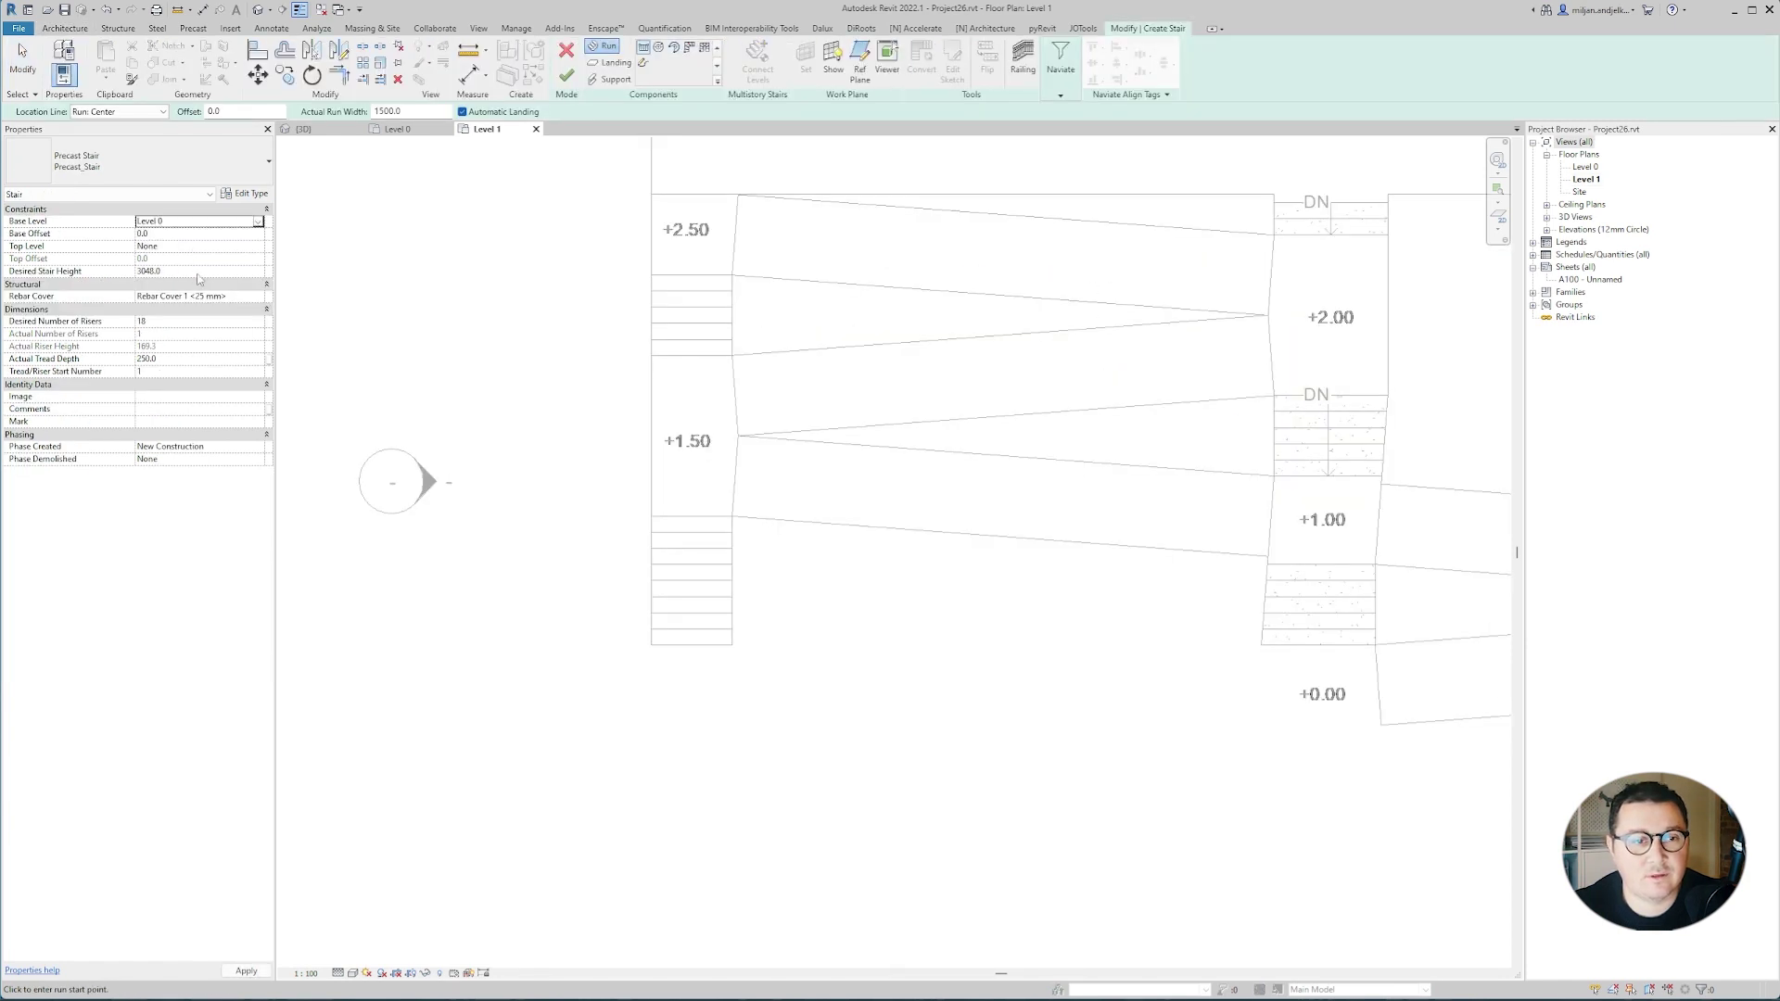
key("Return")
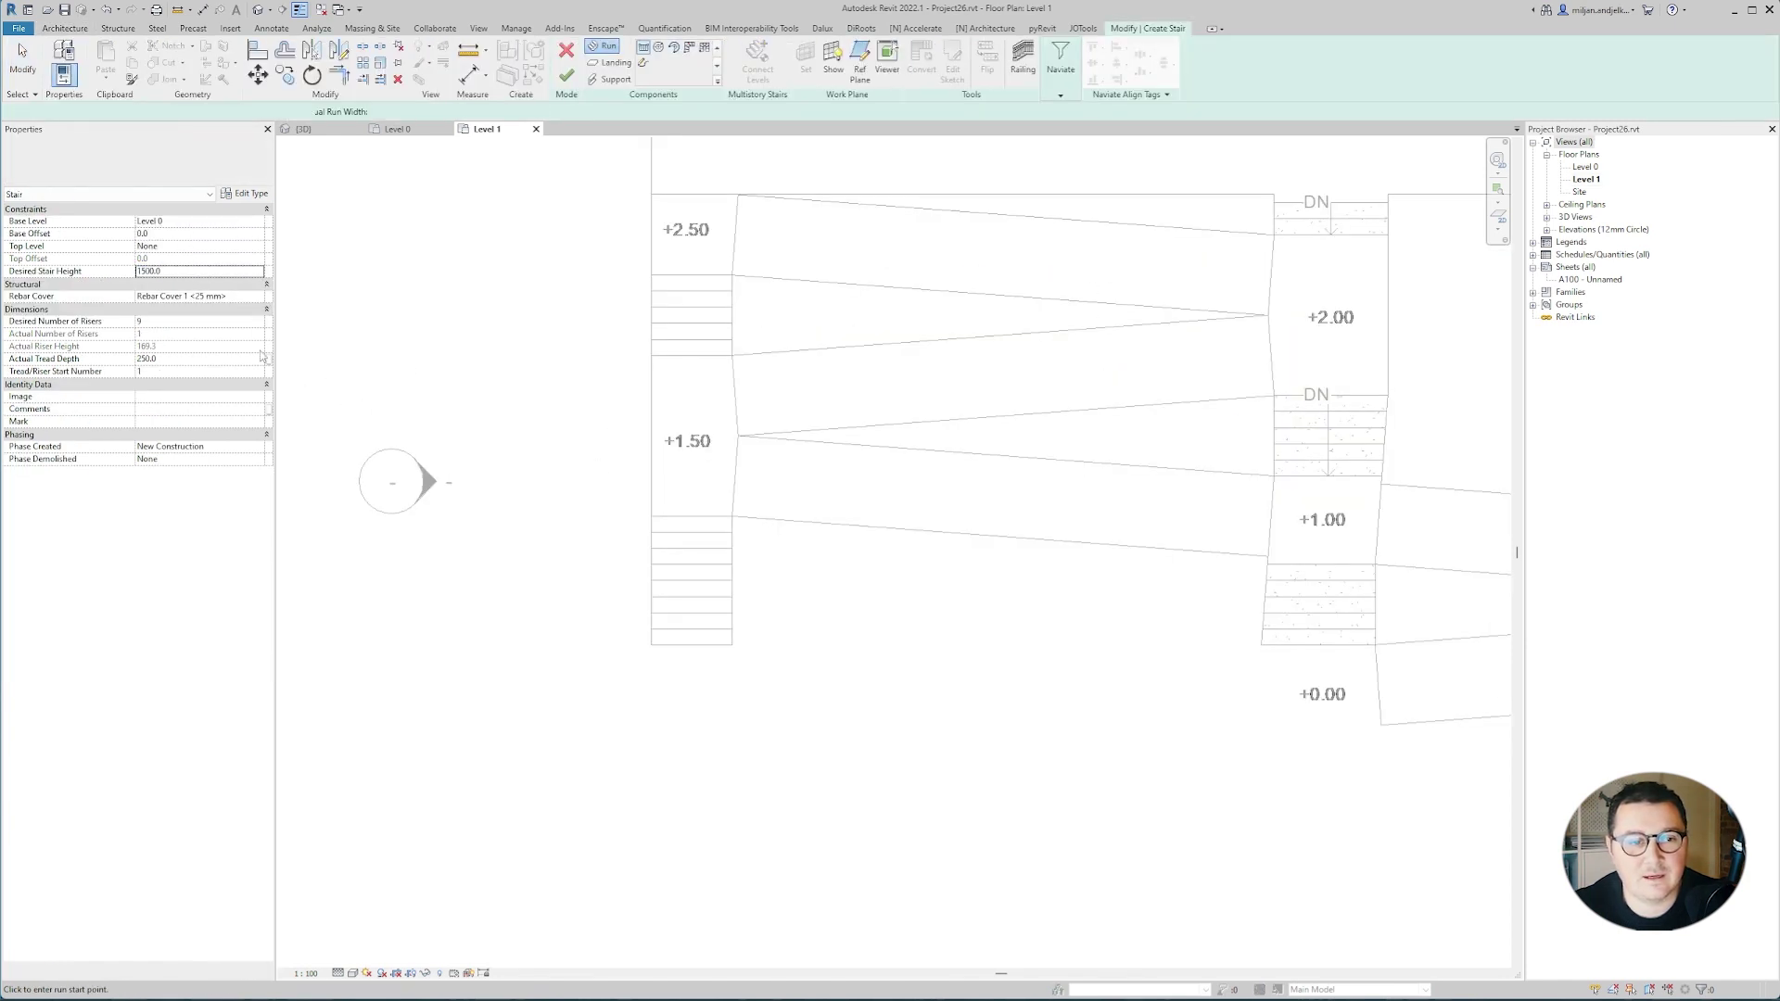
left_click(187, 364)
type("300")
key("Return")
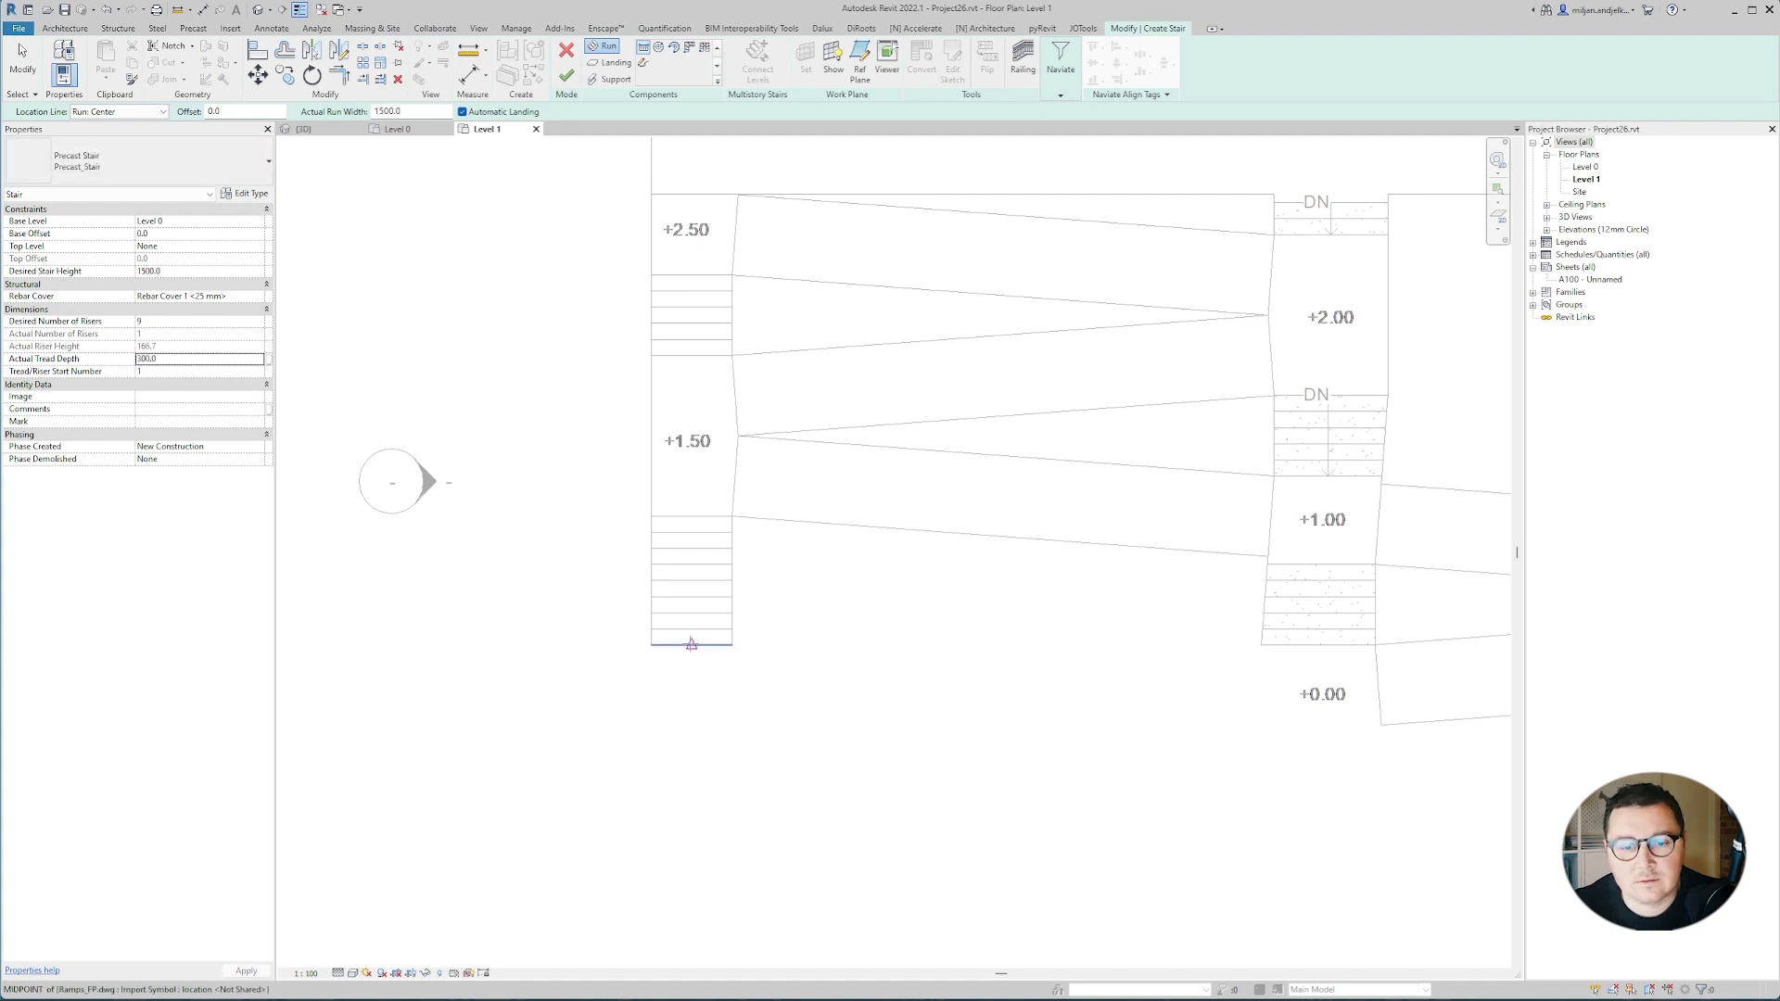
Draw the straight run from the midpoint of the lowest tread line up to the +1.50 landing and finish the stair.
left_click(691, 644)
left_click(691, 517)
left_click(317, 130)
left_click(566, 76)
Delete both railings from the stair leading up to the +1.50 landing.
left_click(700, 634)
key("Delete")
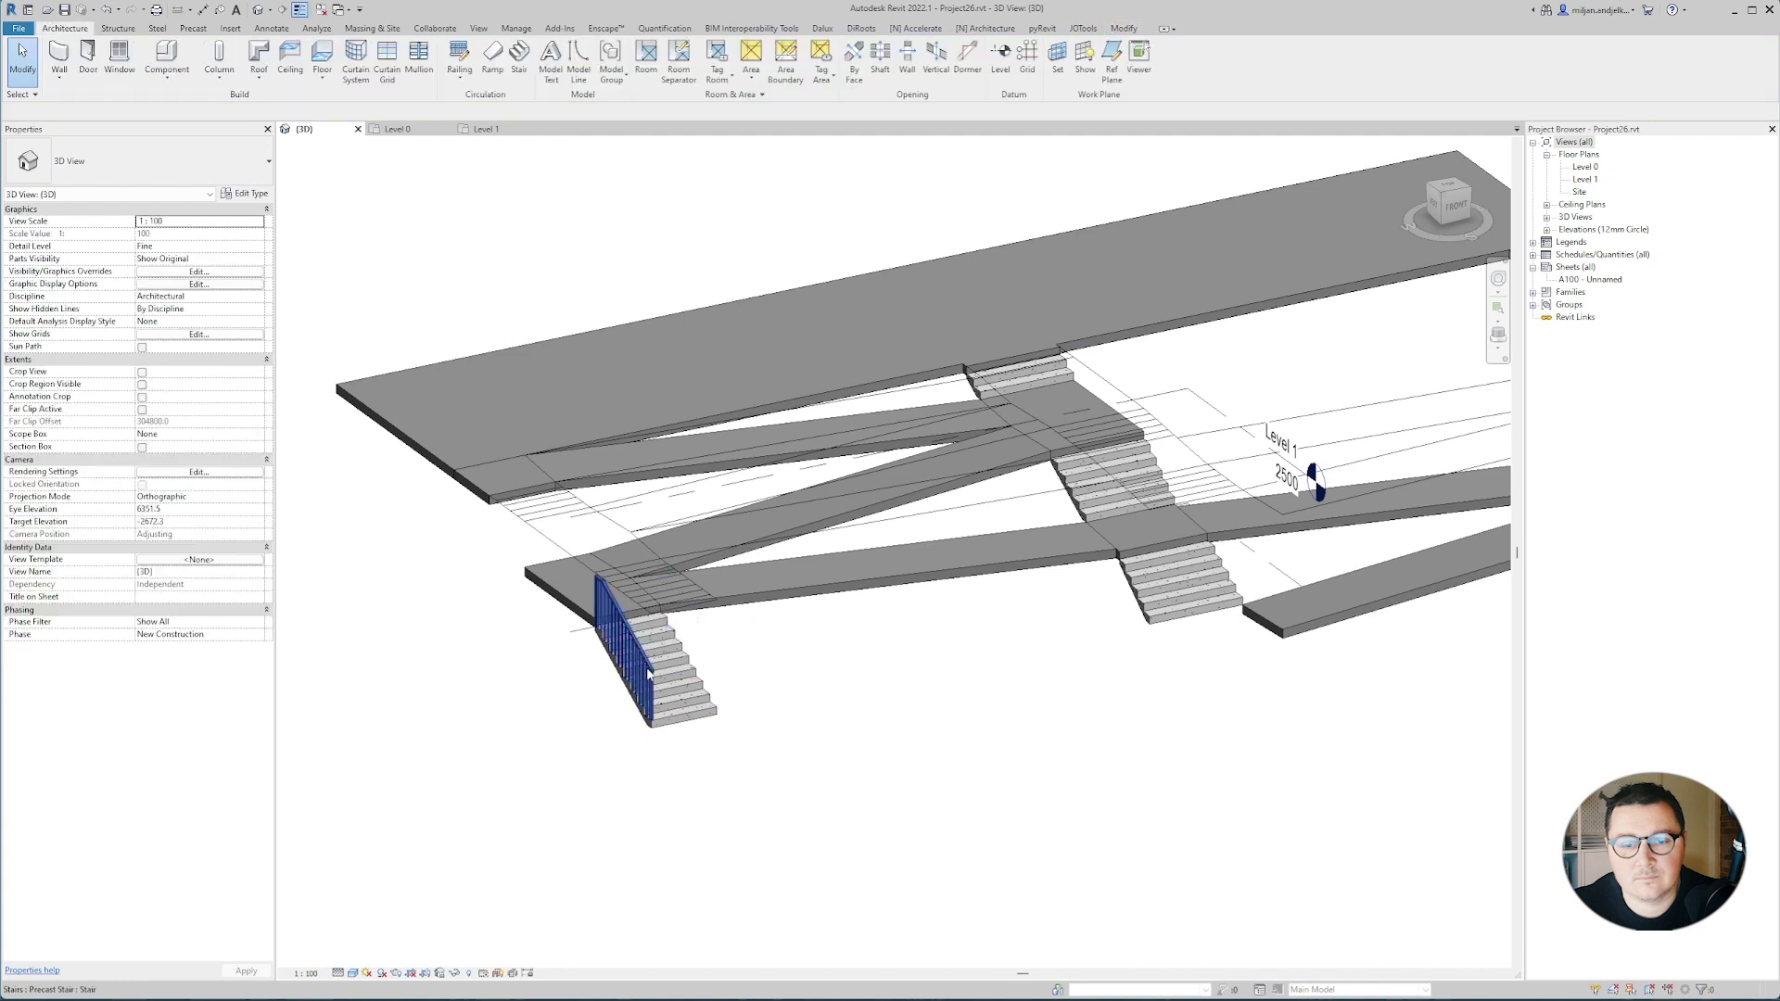
left_click(647, 672)
key("Delete")
Create a precast stair from Level 0 with base offset 1500 to Level 1, running from the +1.50 landing up to the +2.50 landing.
left_click(486, 129)
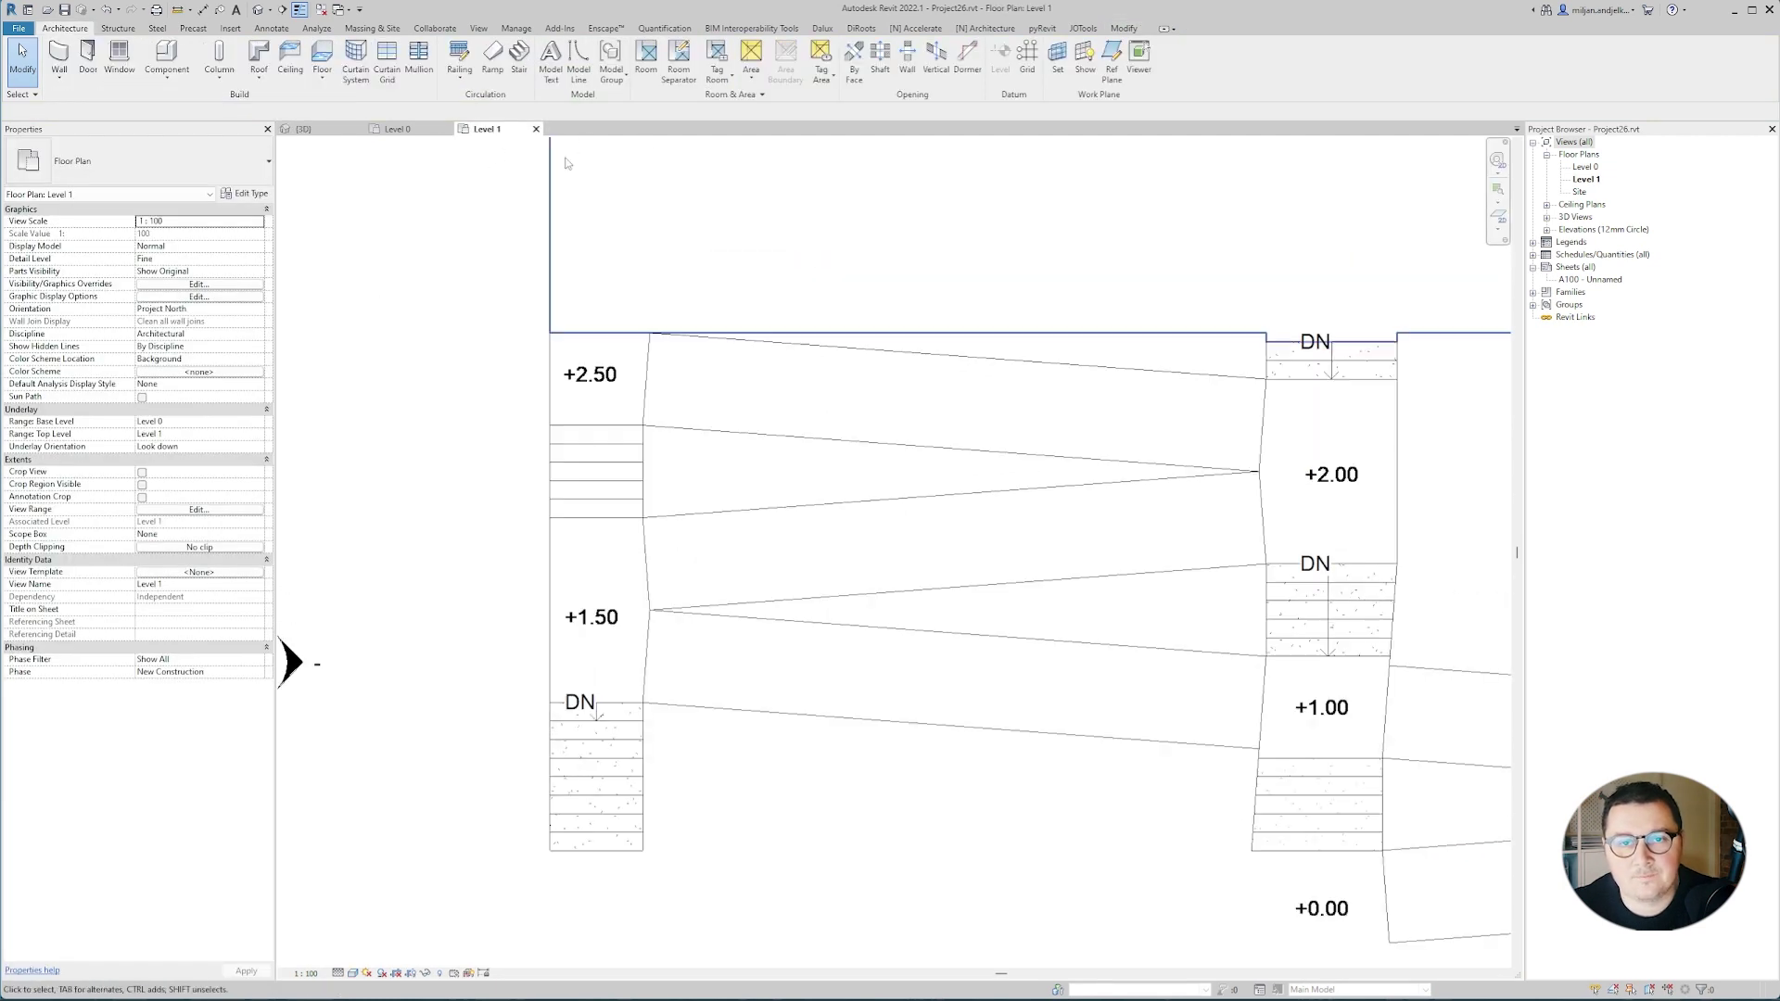
left_click(519, 56)
left_click(258, 221)
left_click(181, 234)
double_click(175, 234)
type("1500")
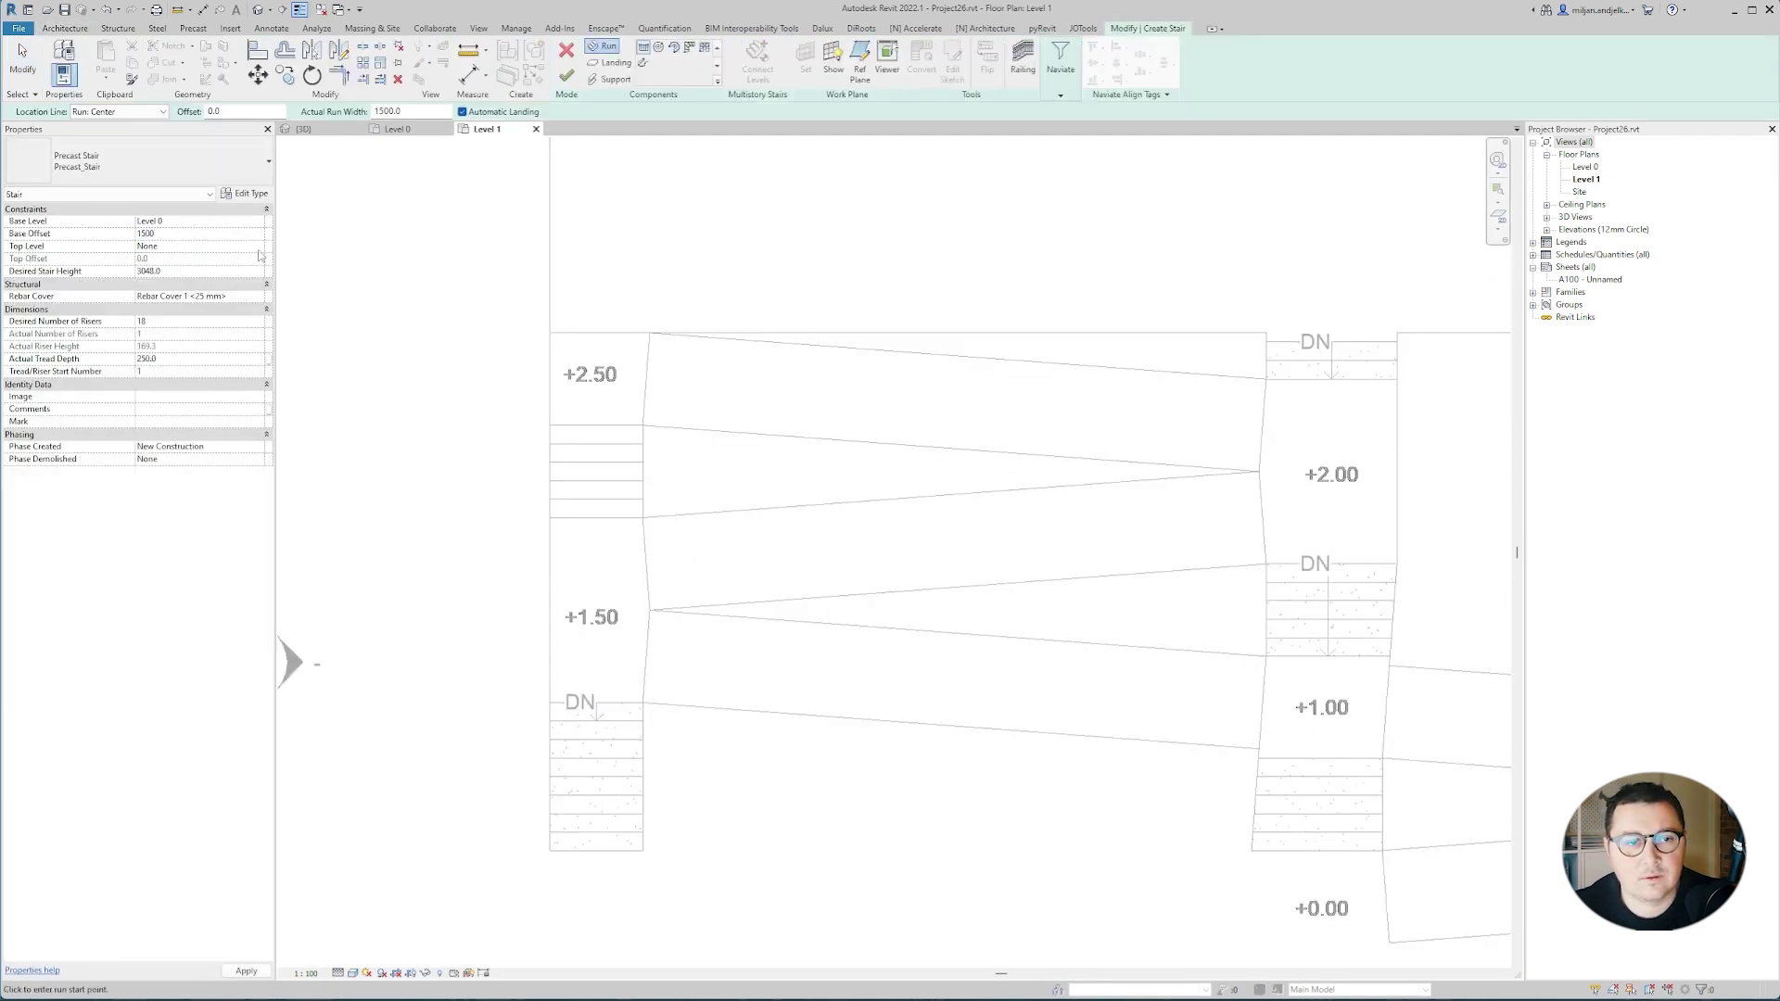
left_click(259, 248)
left_click(206, 282)
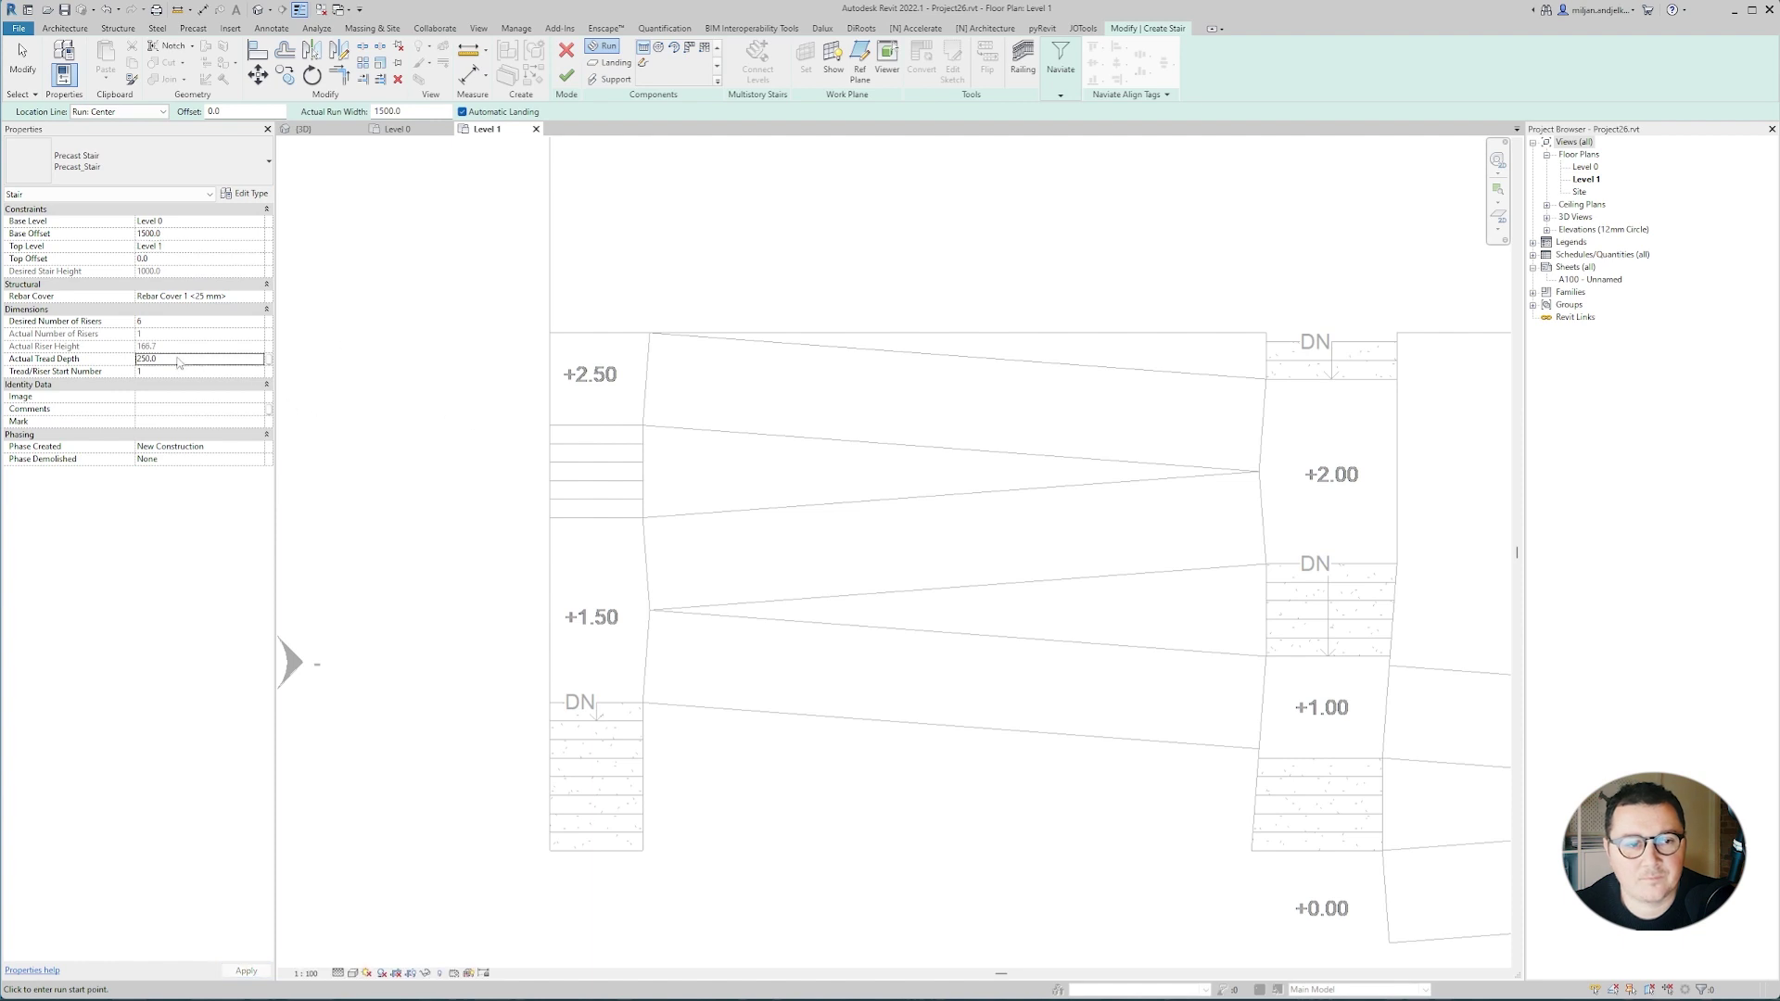
left_click(575, 516)
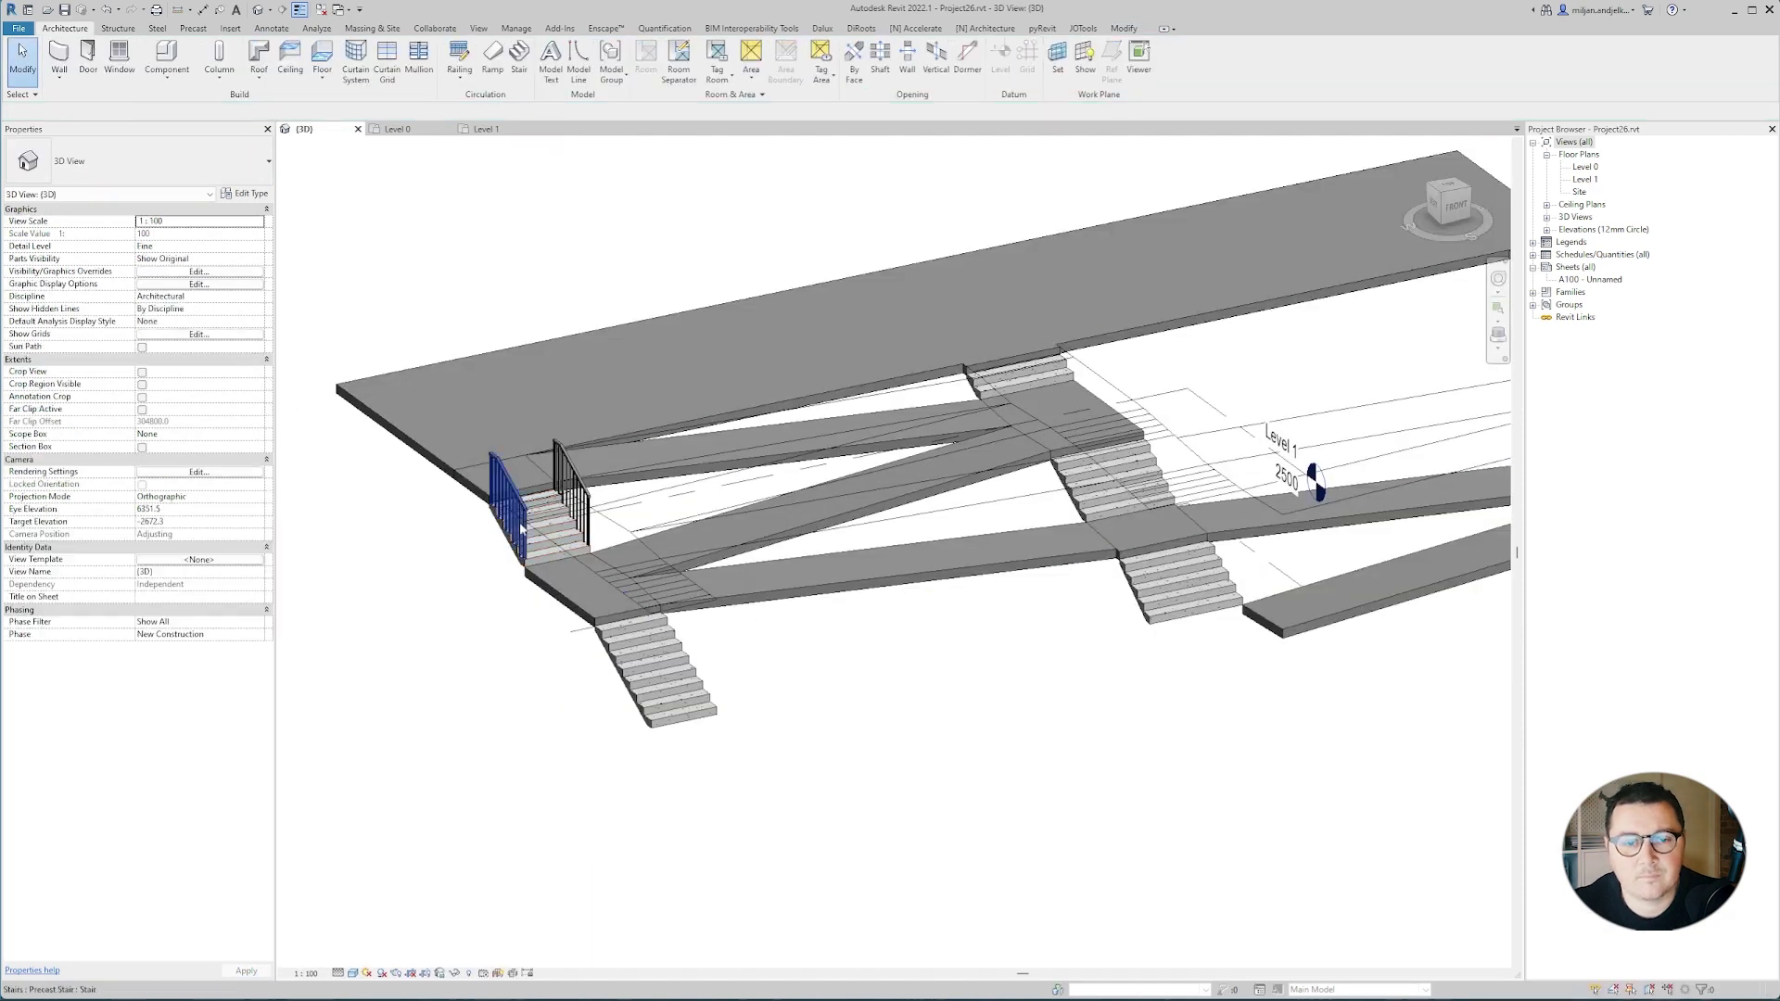
middle_click_drag(521, 529, 1219, 512, "shift")
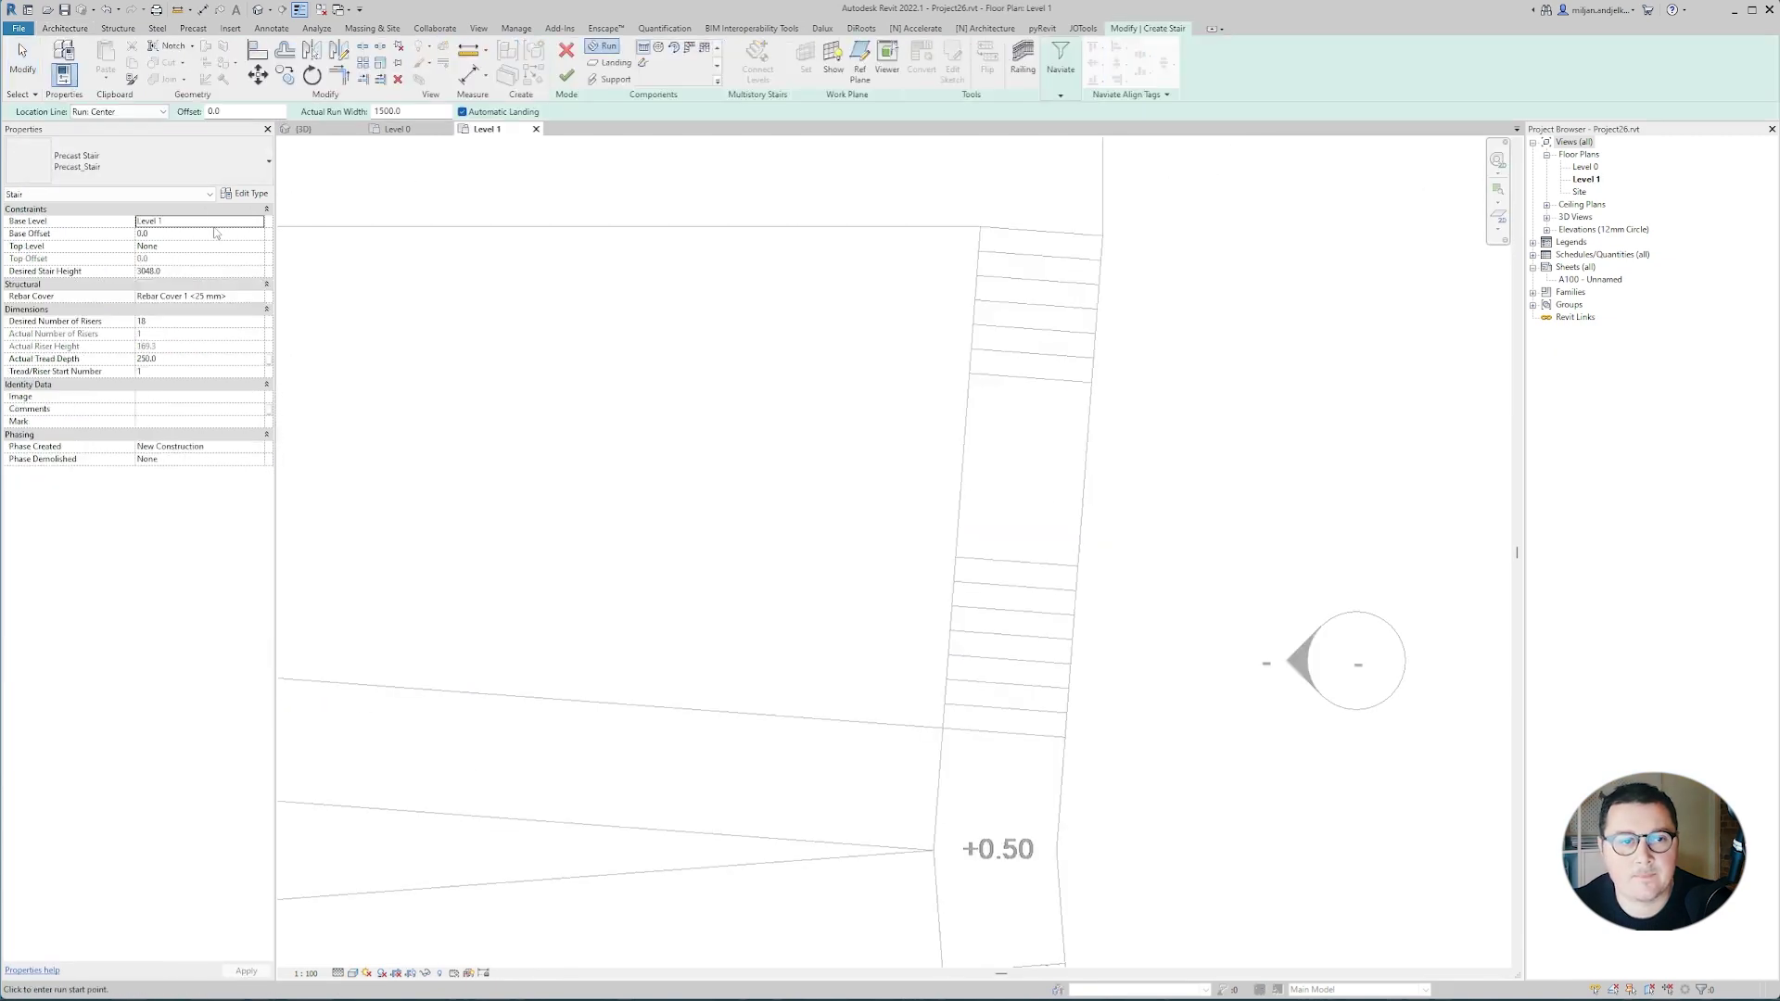
Set the next stair's base level to Level 0, base offset to 500, top level to Level 1 and tread depth to 300.
left_click(259, 222)
left_click(190, 232)
left_click(190, 234)
type("500")
left_click(190, 245)
left_click(260, 247)
left_click(159, 270)
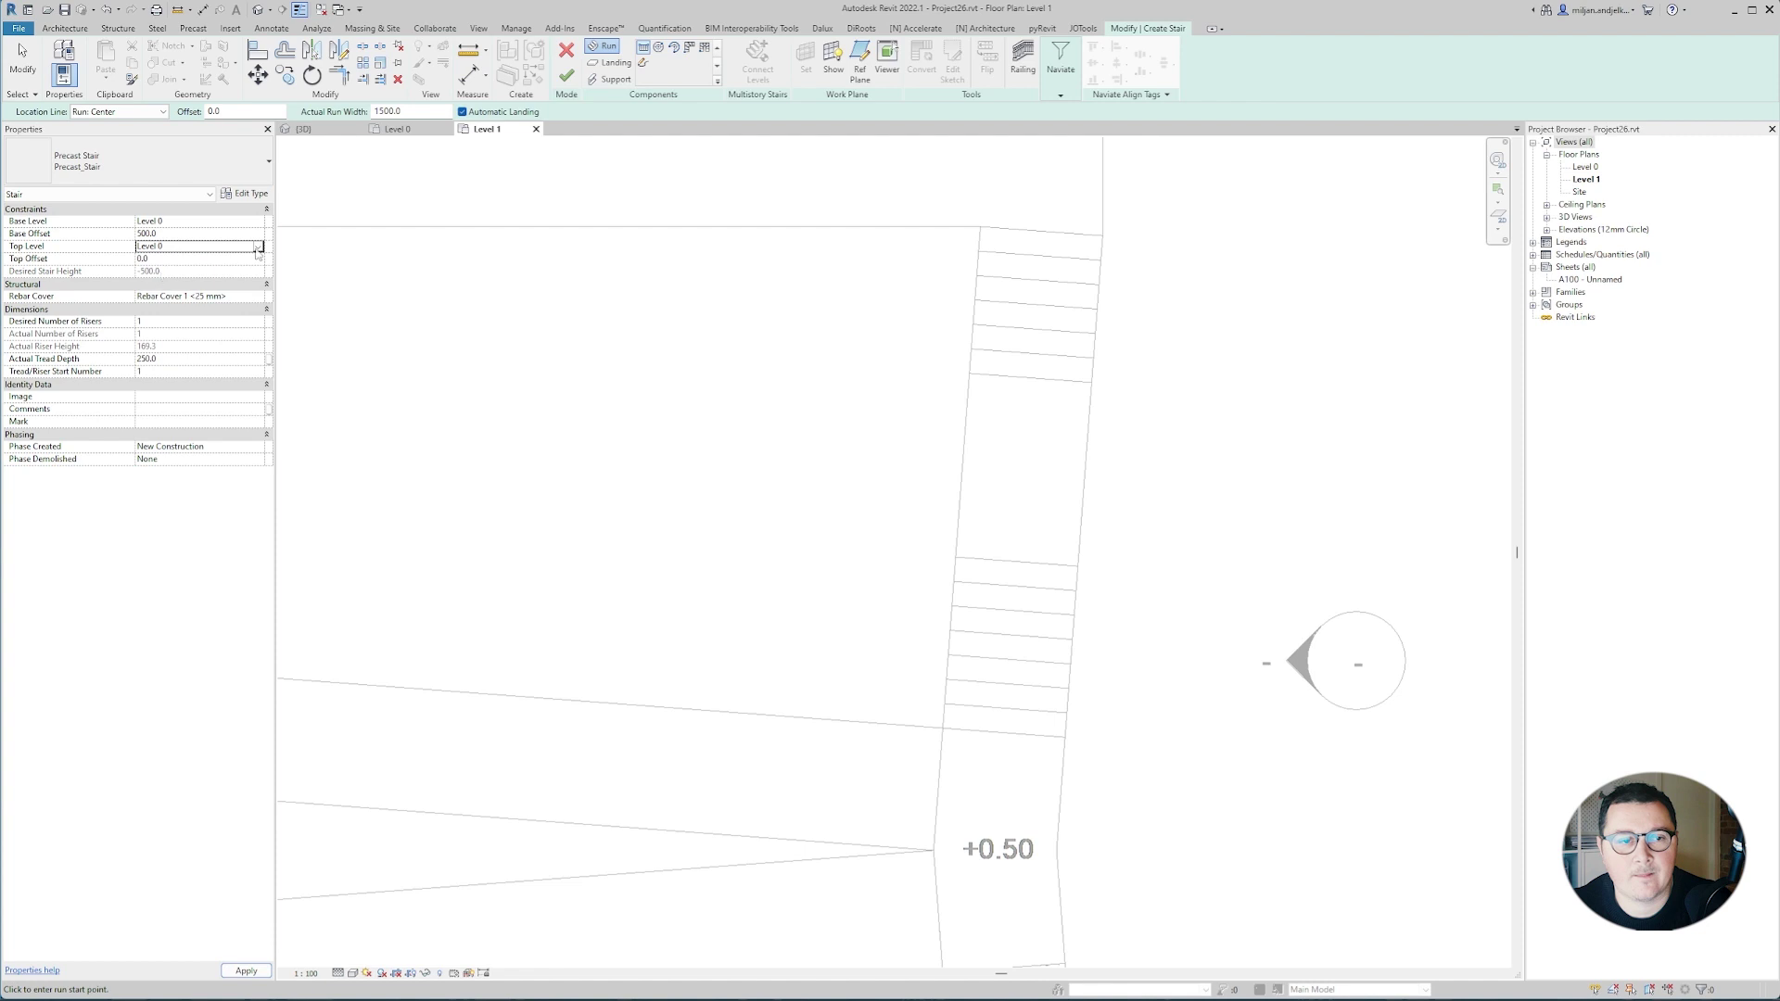
left_click(257, 249)
left_click(206, 282)
Draw two consecutive runs with a landing between them, from the +0.50 landing along the slanted plan strip toward the upper slab.
left_click(1004, 733)
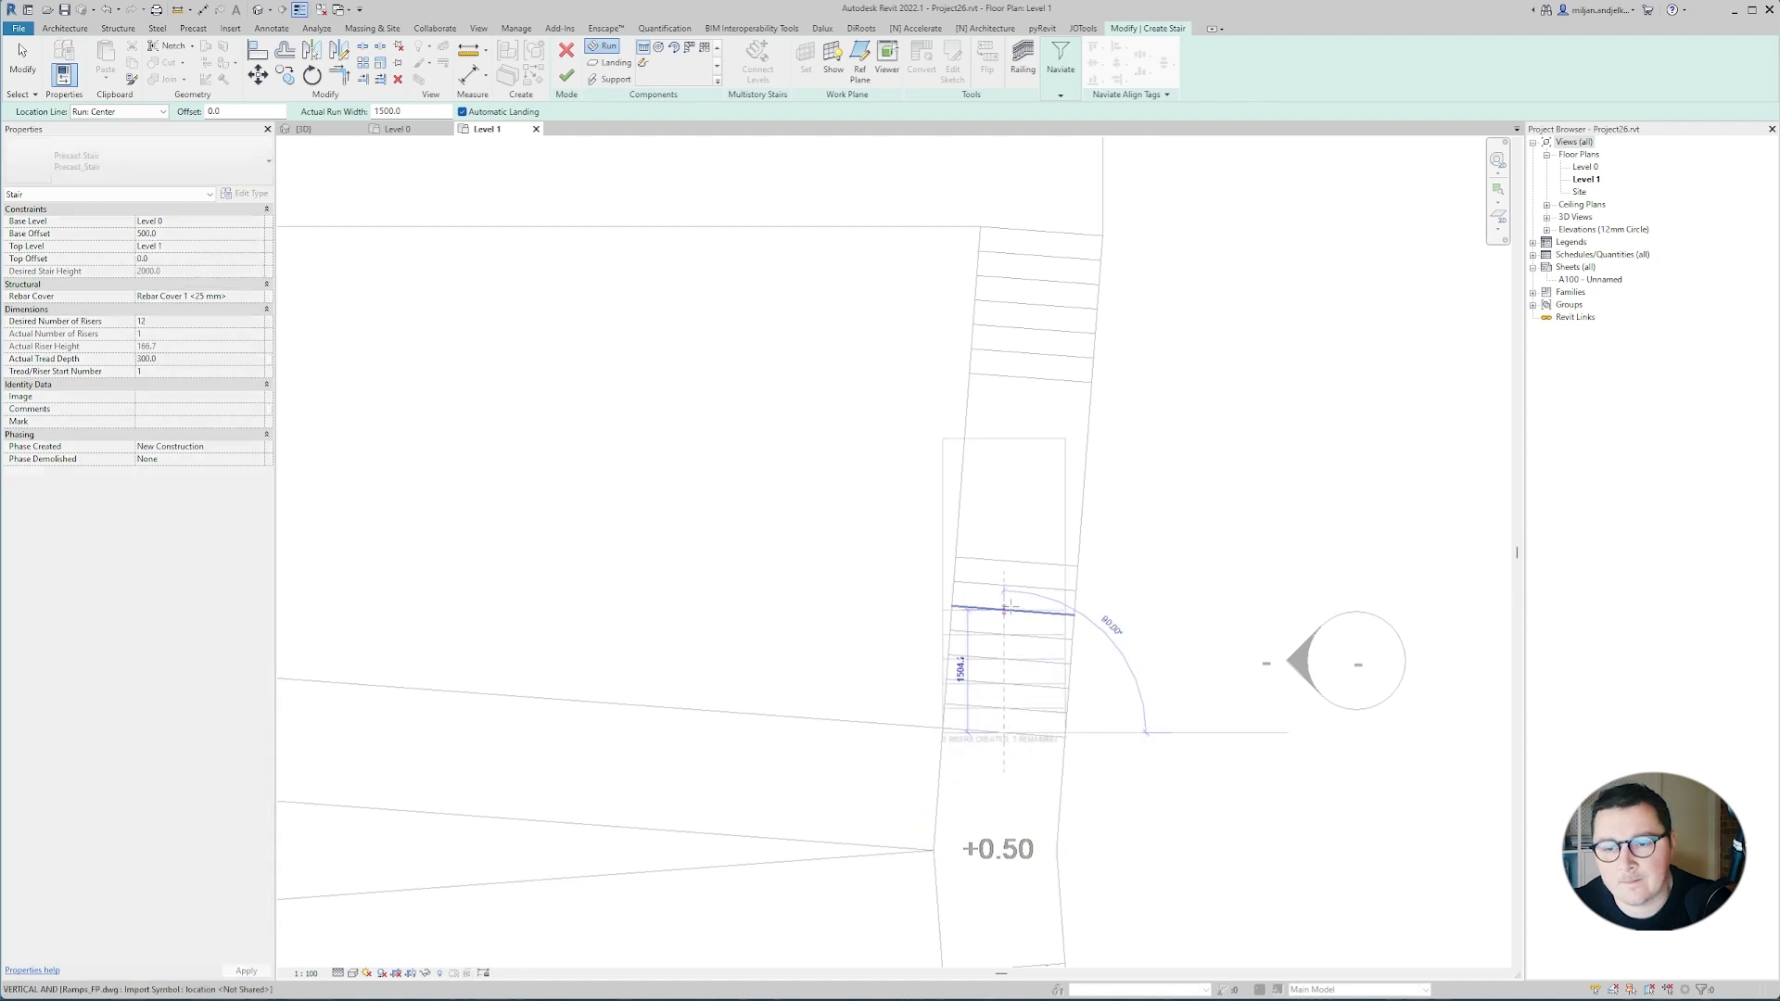
left_click(1022, 453)
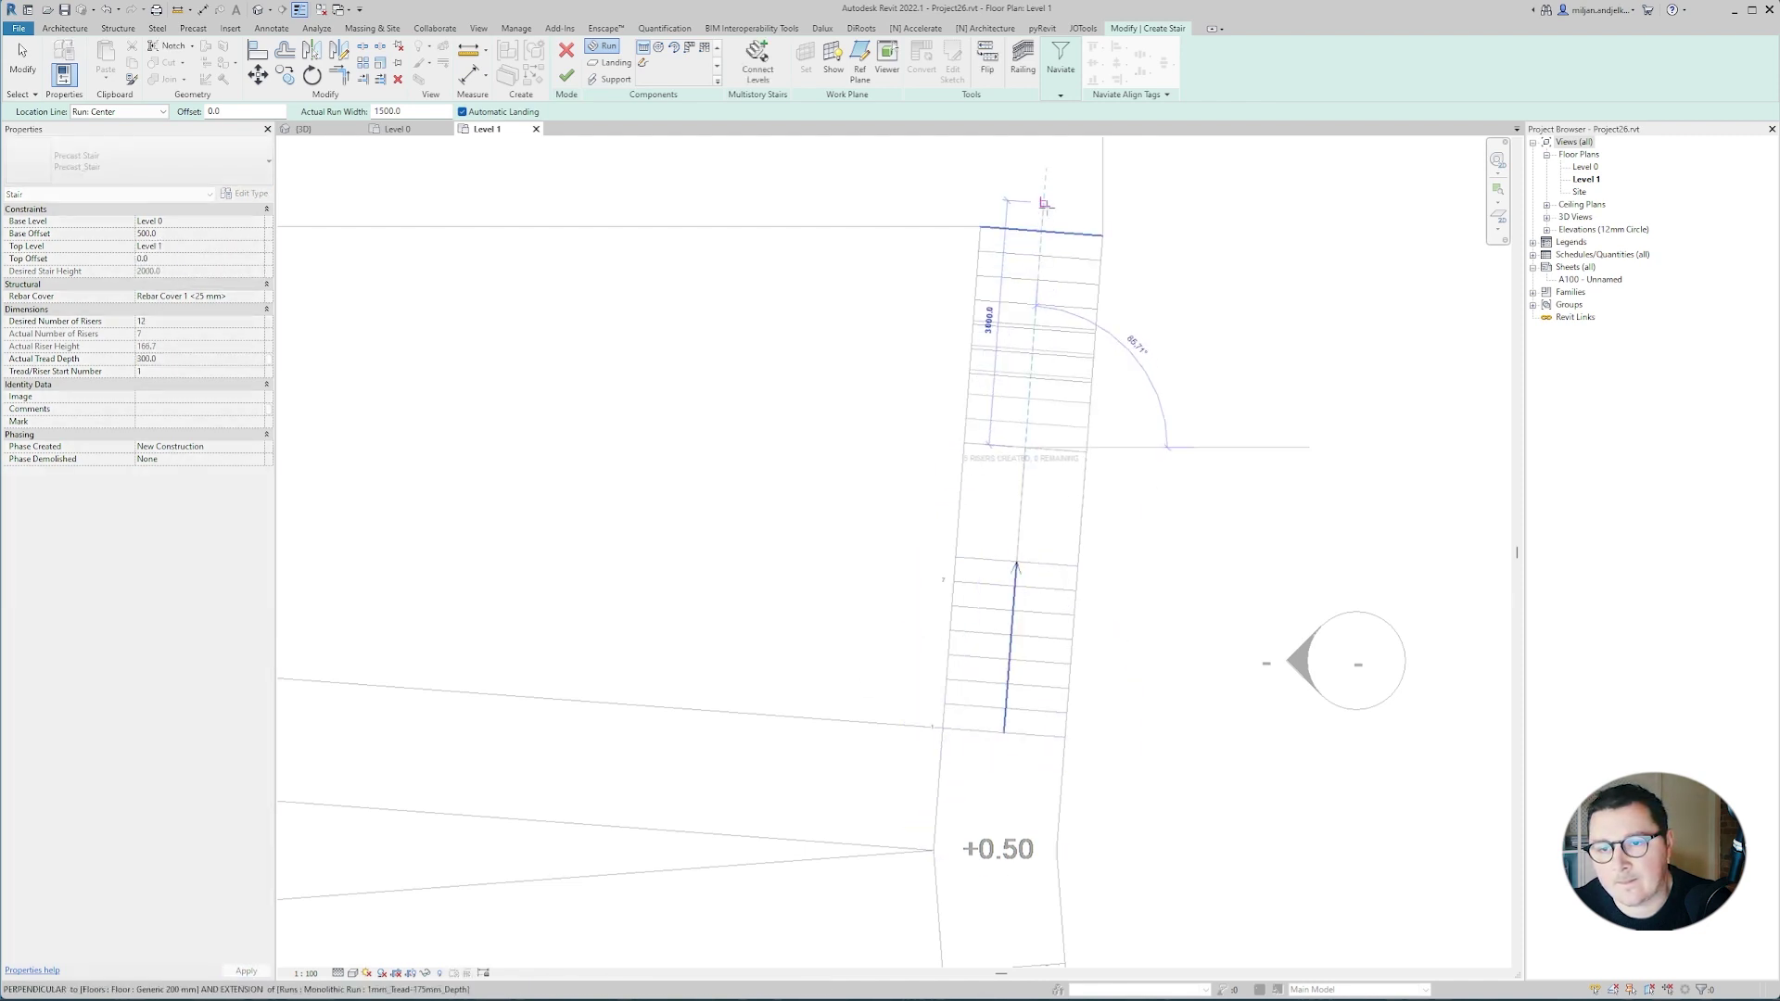
left_click(1041, 201)
Move the upper run along the strip so its top corner meets the corner at the slab edge.
left_click(310, 130)
left_click(1128, 385)
left_click(485, 130)
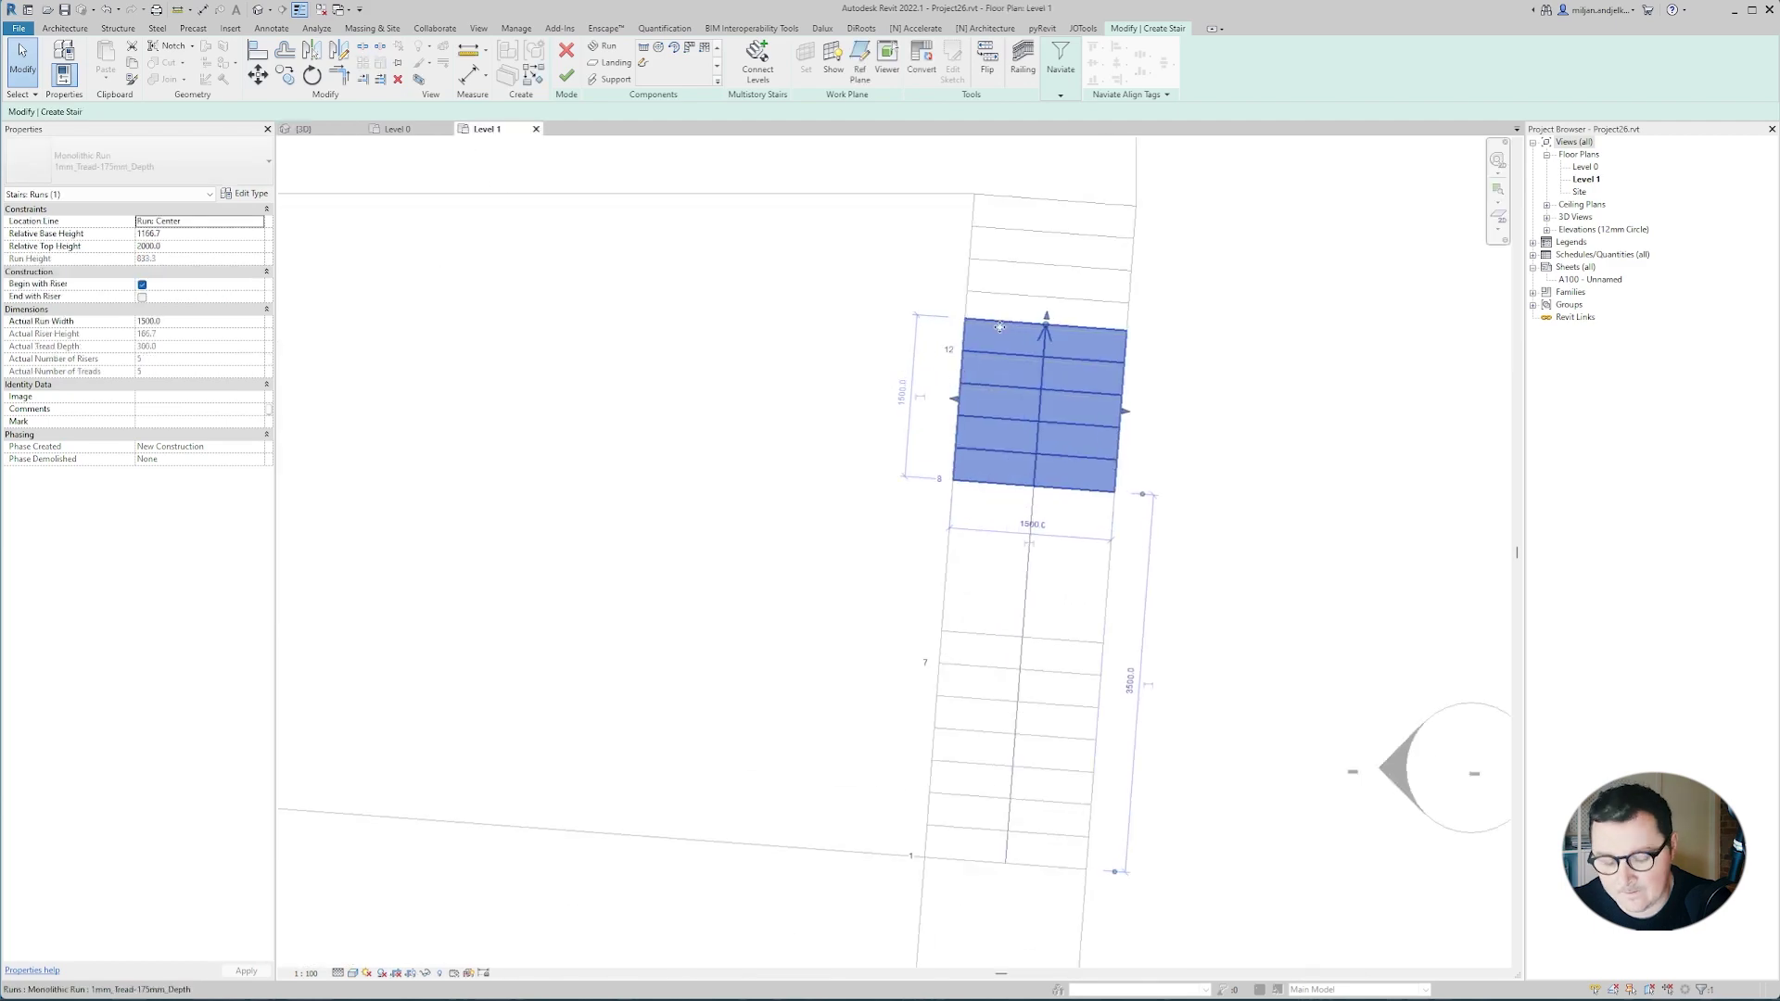
key("m")
key("v")
left_click(965, 318)
left_click(974, 194)
Finish the two-run stair and delete its railings in the 3D view.
key("ctrl+Tab")
left_click(566, 76)
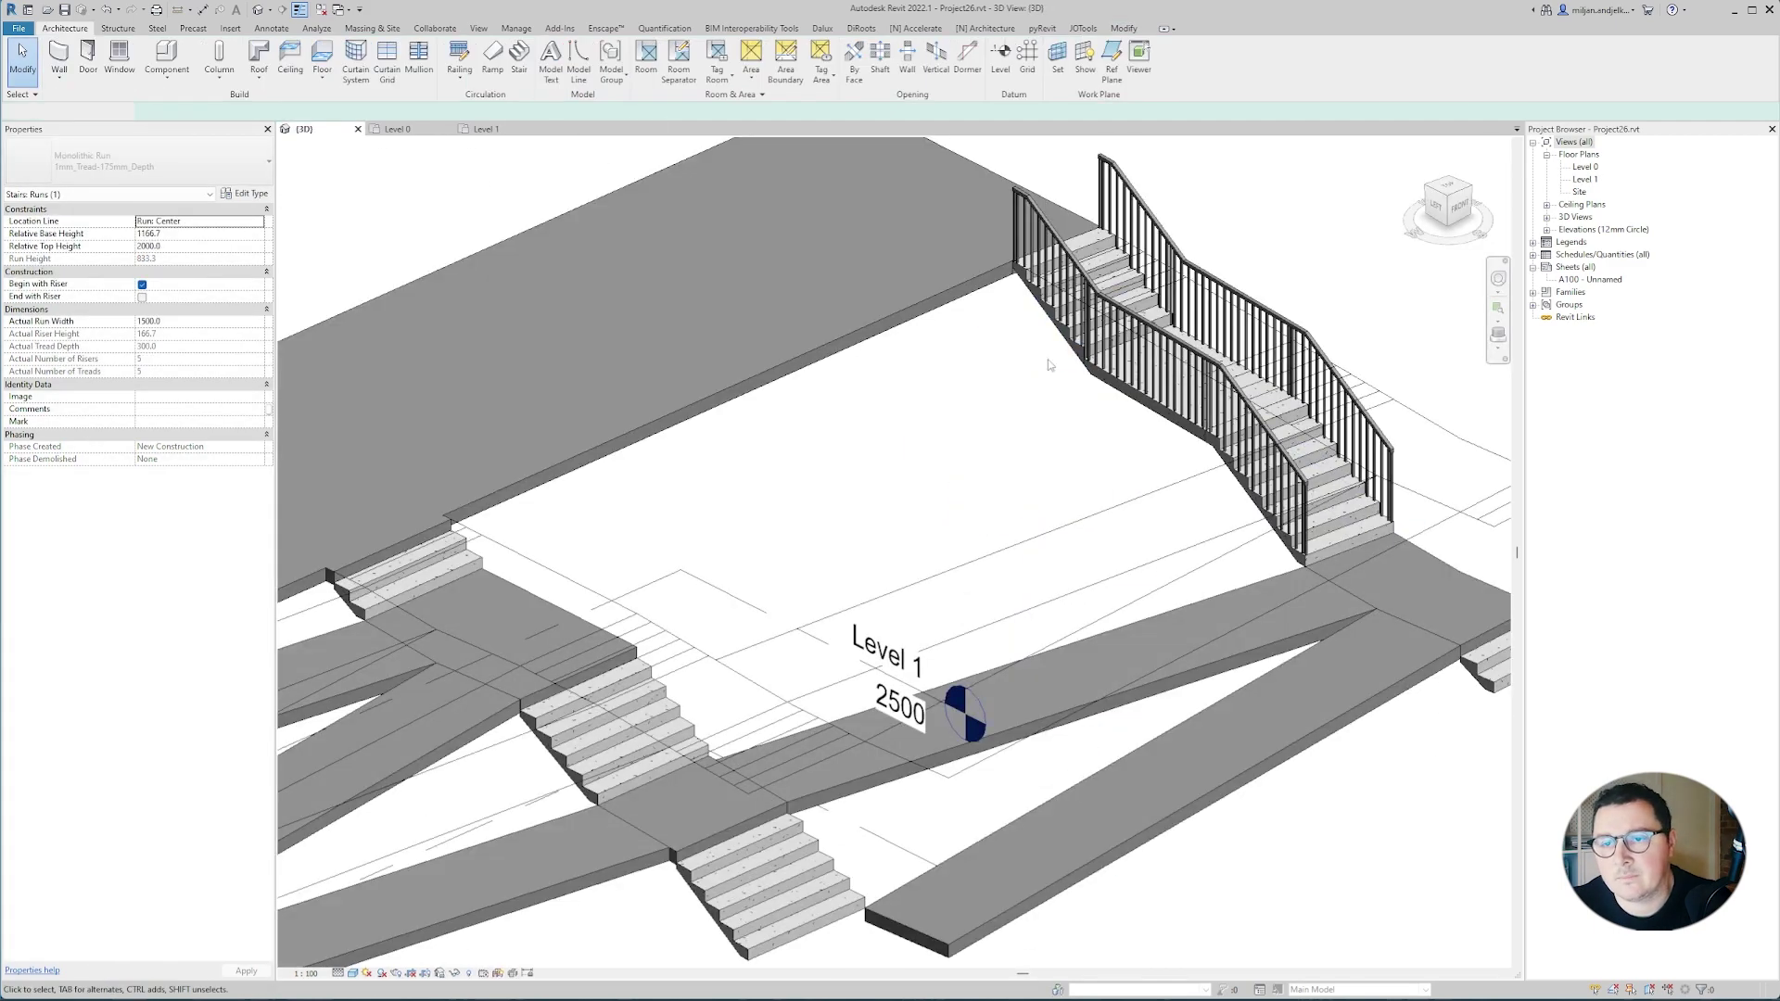
left_click(1112, 173)
key("Delete")
Look over the whole ramp and stair model and switch to the image viewer to examine the reference screenshot.
scroll(1119, 246, "down", 3)
middle_click_drag(1122, 278, 1080, 445, "shift")
scroll(1048, 575, "up", 1)
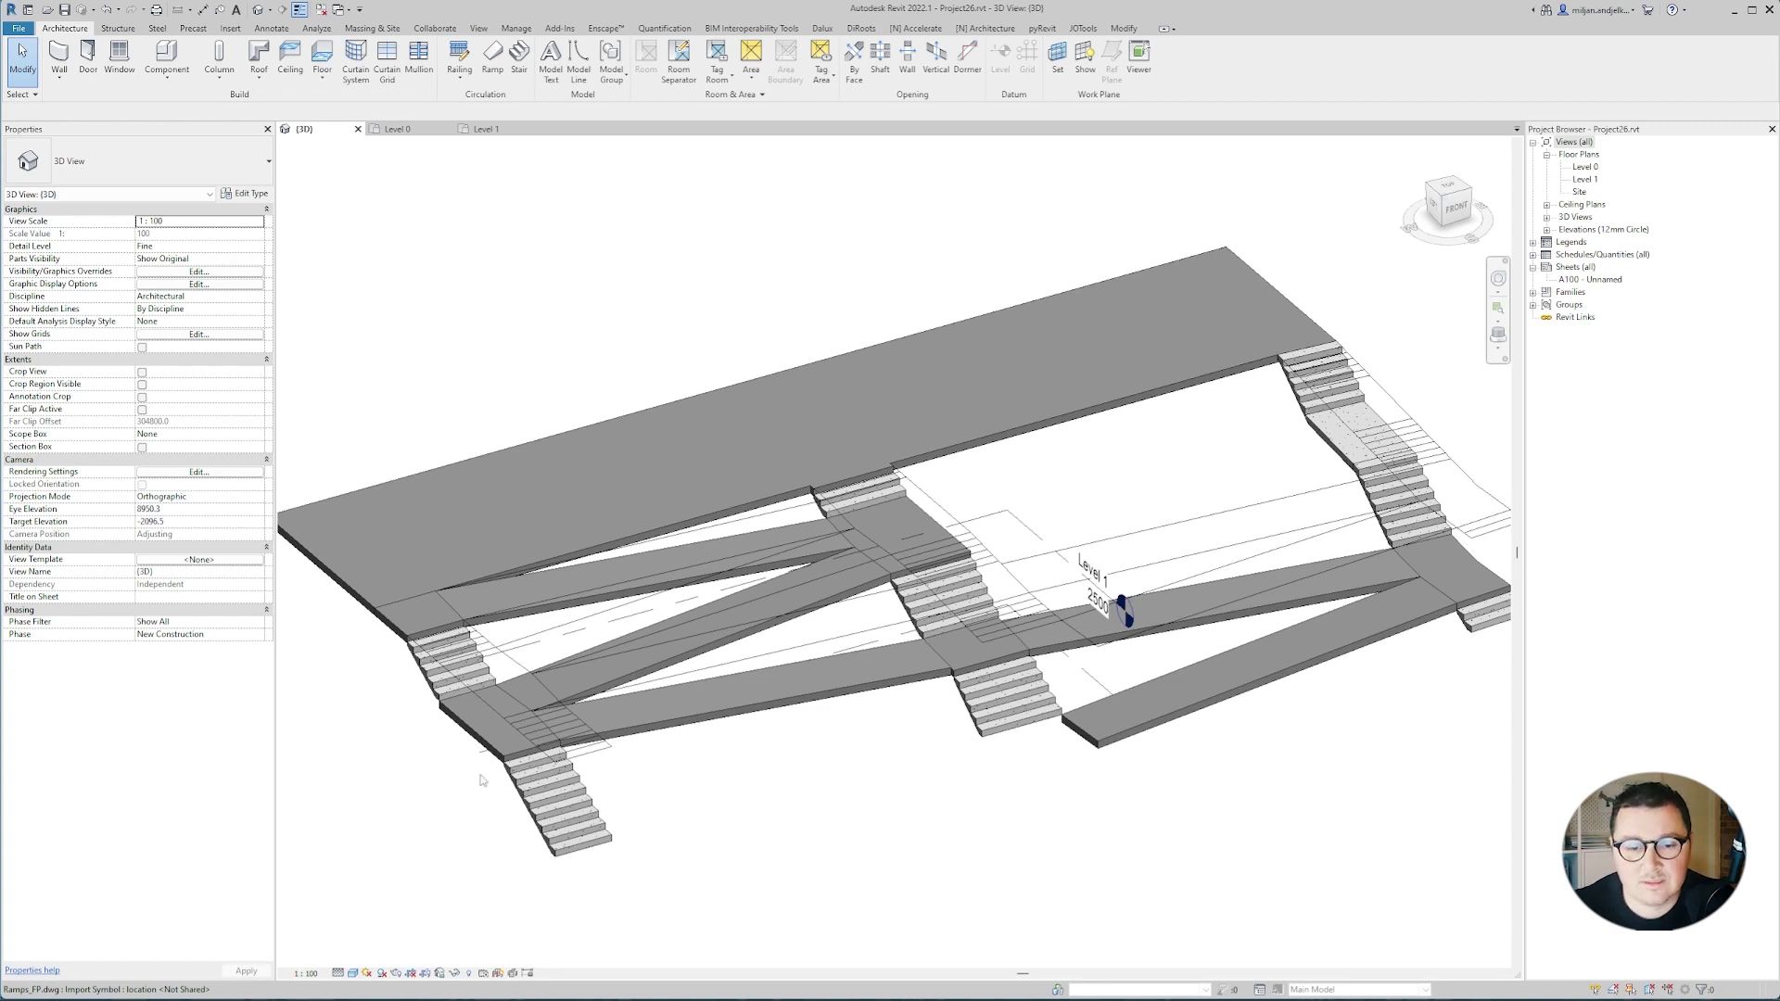
key("alt+Tab")
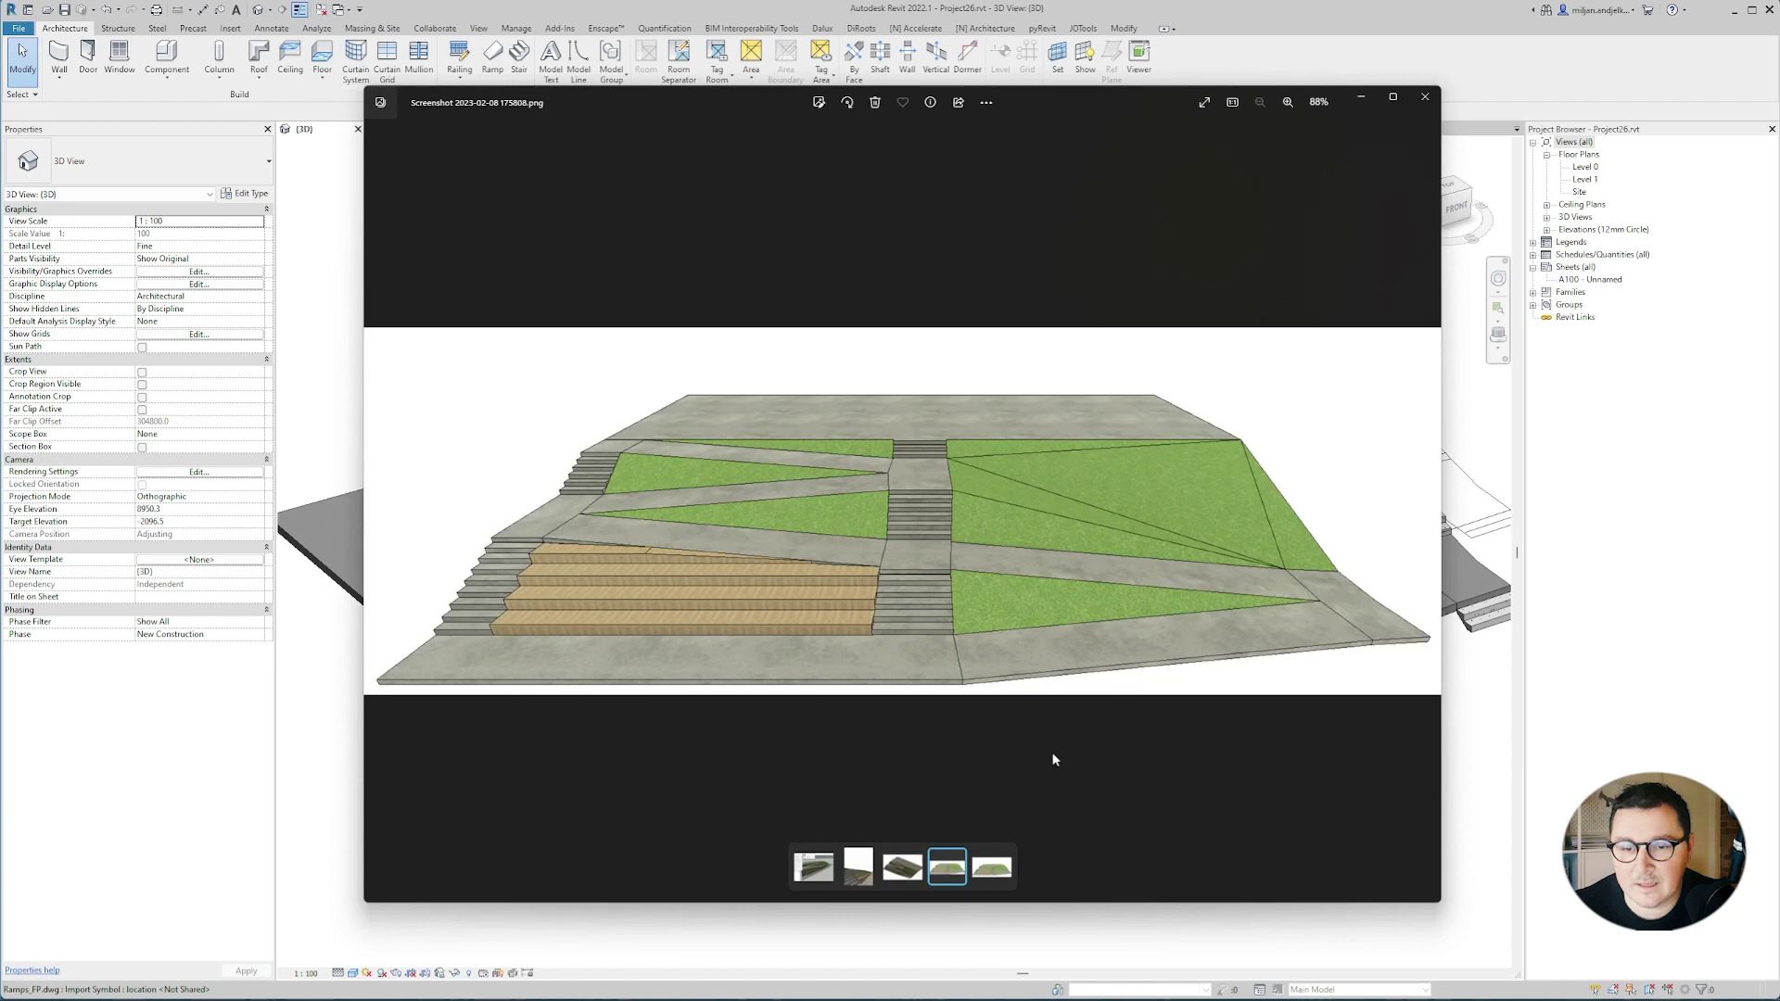
Switch back to Revit and draw a vertical reference plane on the Level 0 plan along the inner edge of the westernmost stair and landing.
left_click(1258, 49)
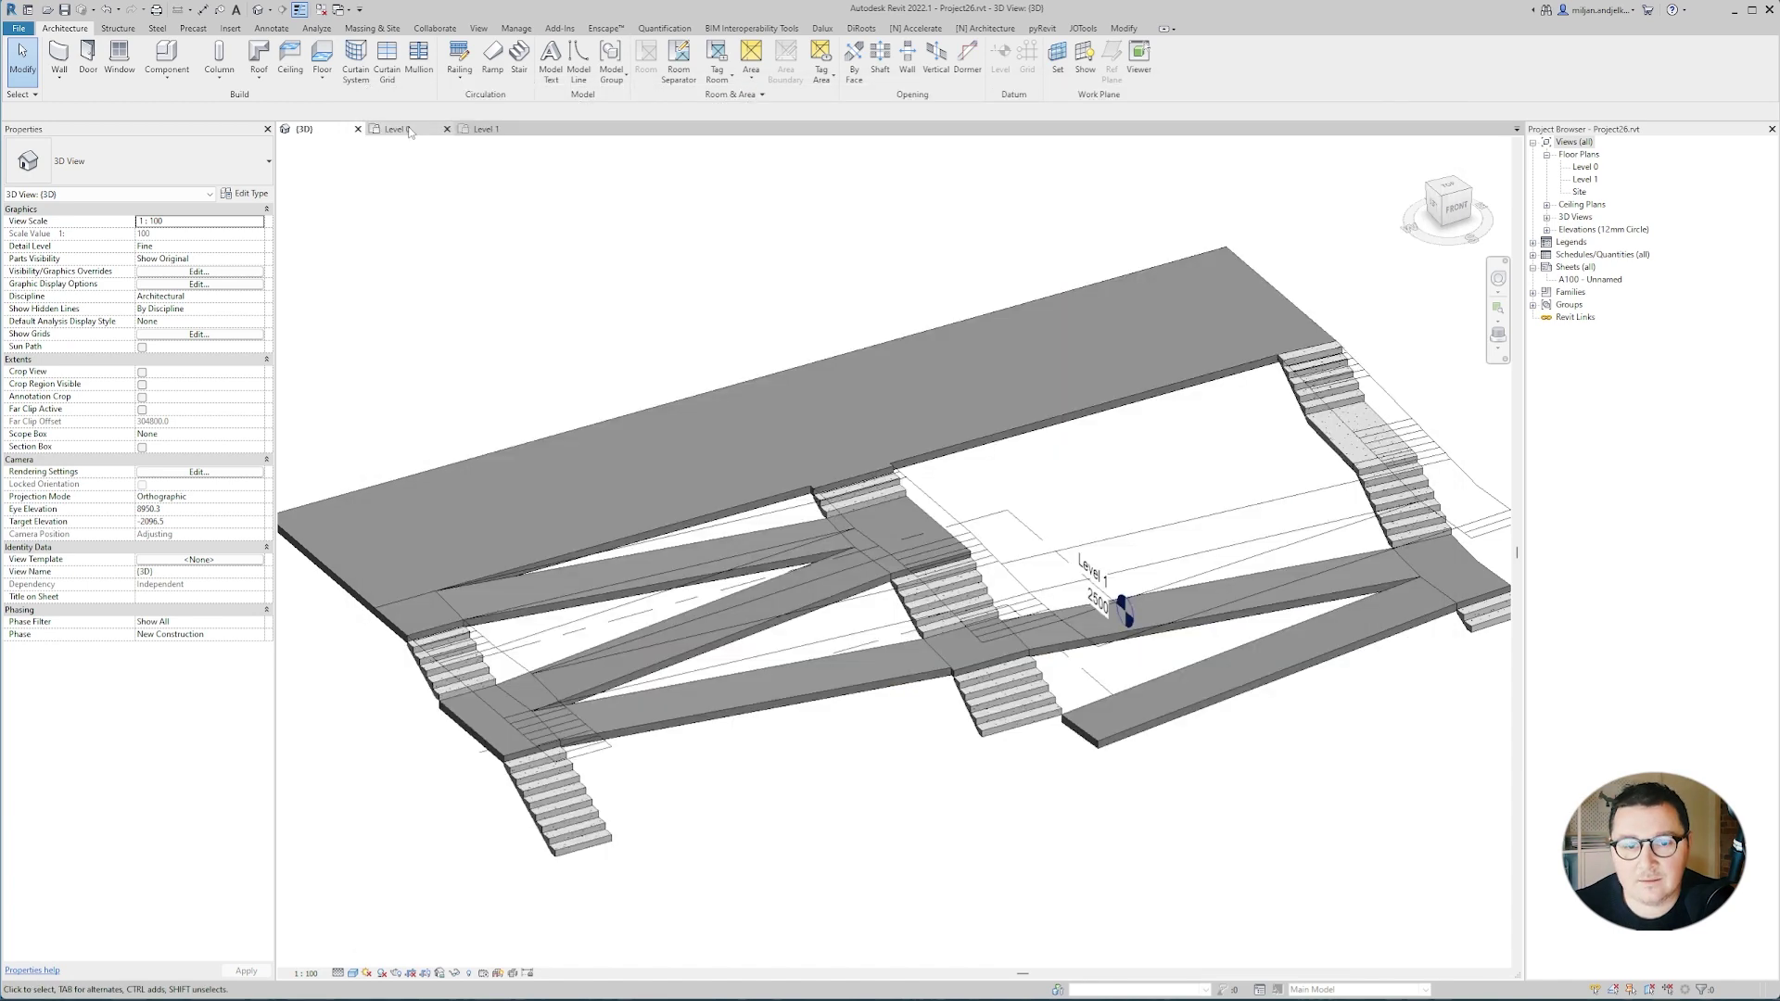
left_click(398, 129)
scroll(703, 482, "down", 2)
scroll(702, 482, "up", 1)
middle_click_drag(666, 484, 722, 483)
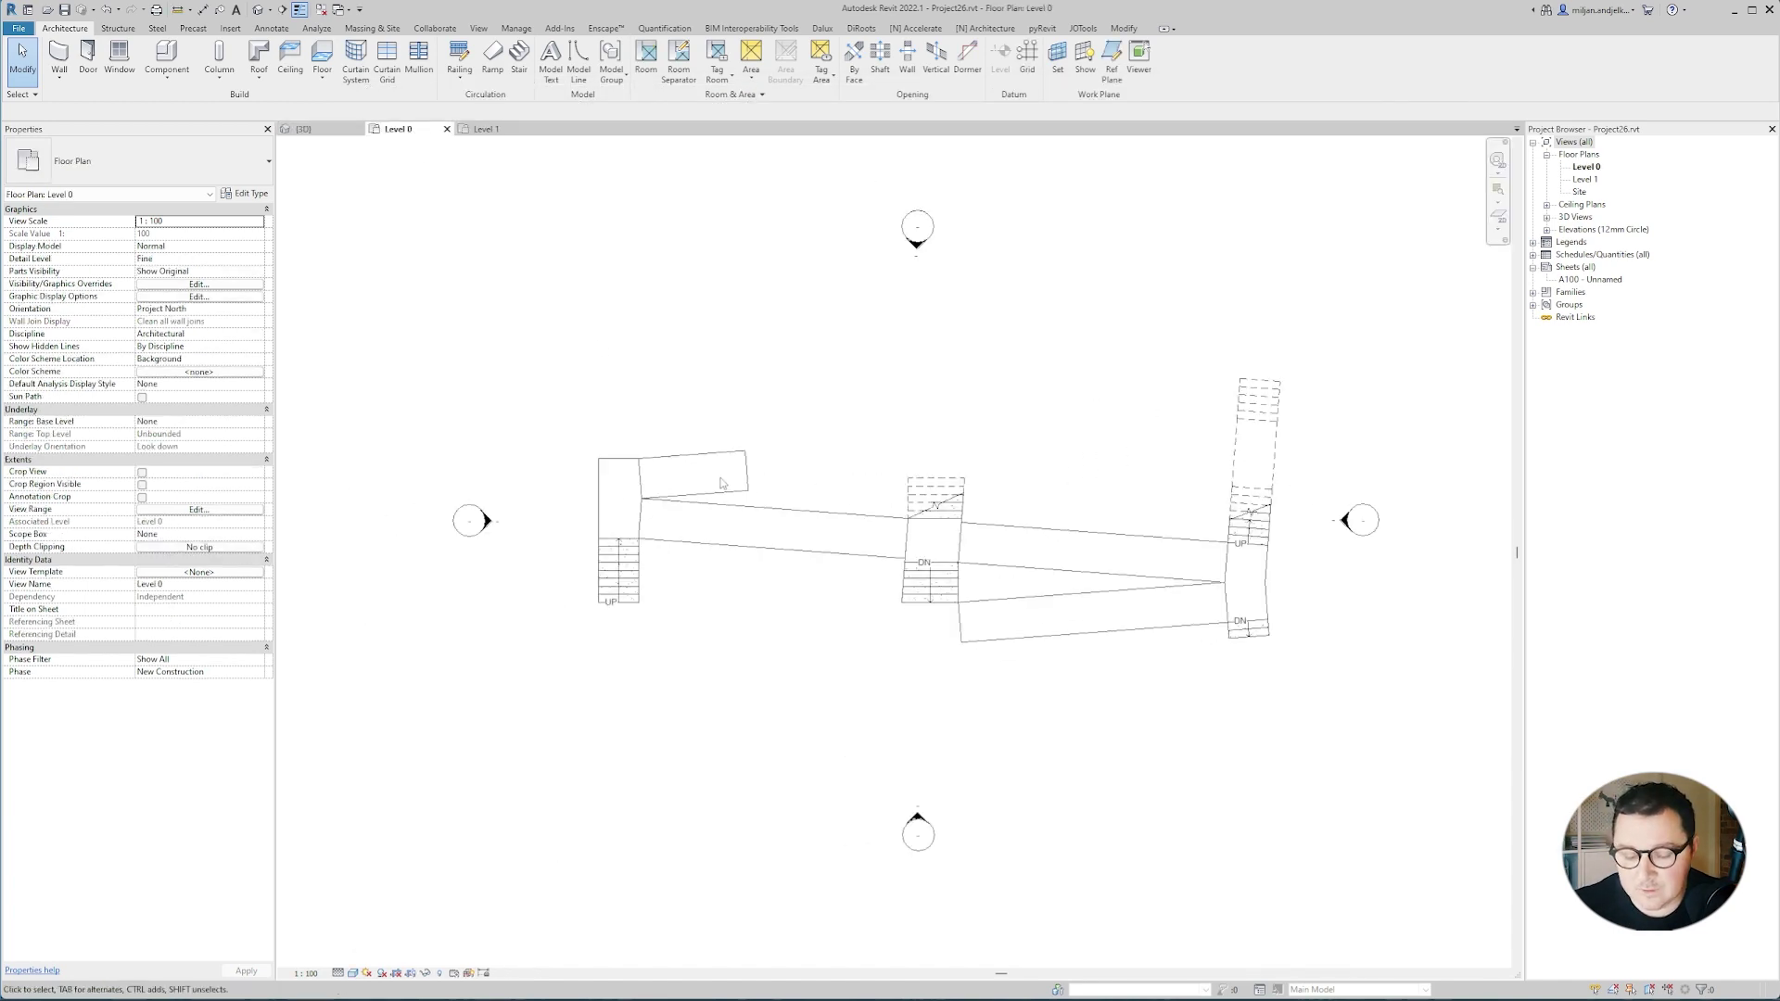
key("r")
key("p")
left_click(639, 364)
left_click(639, 570)
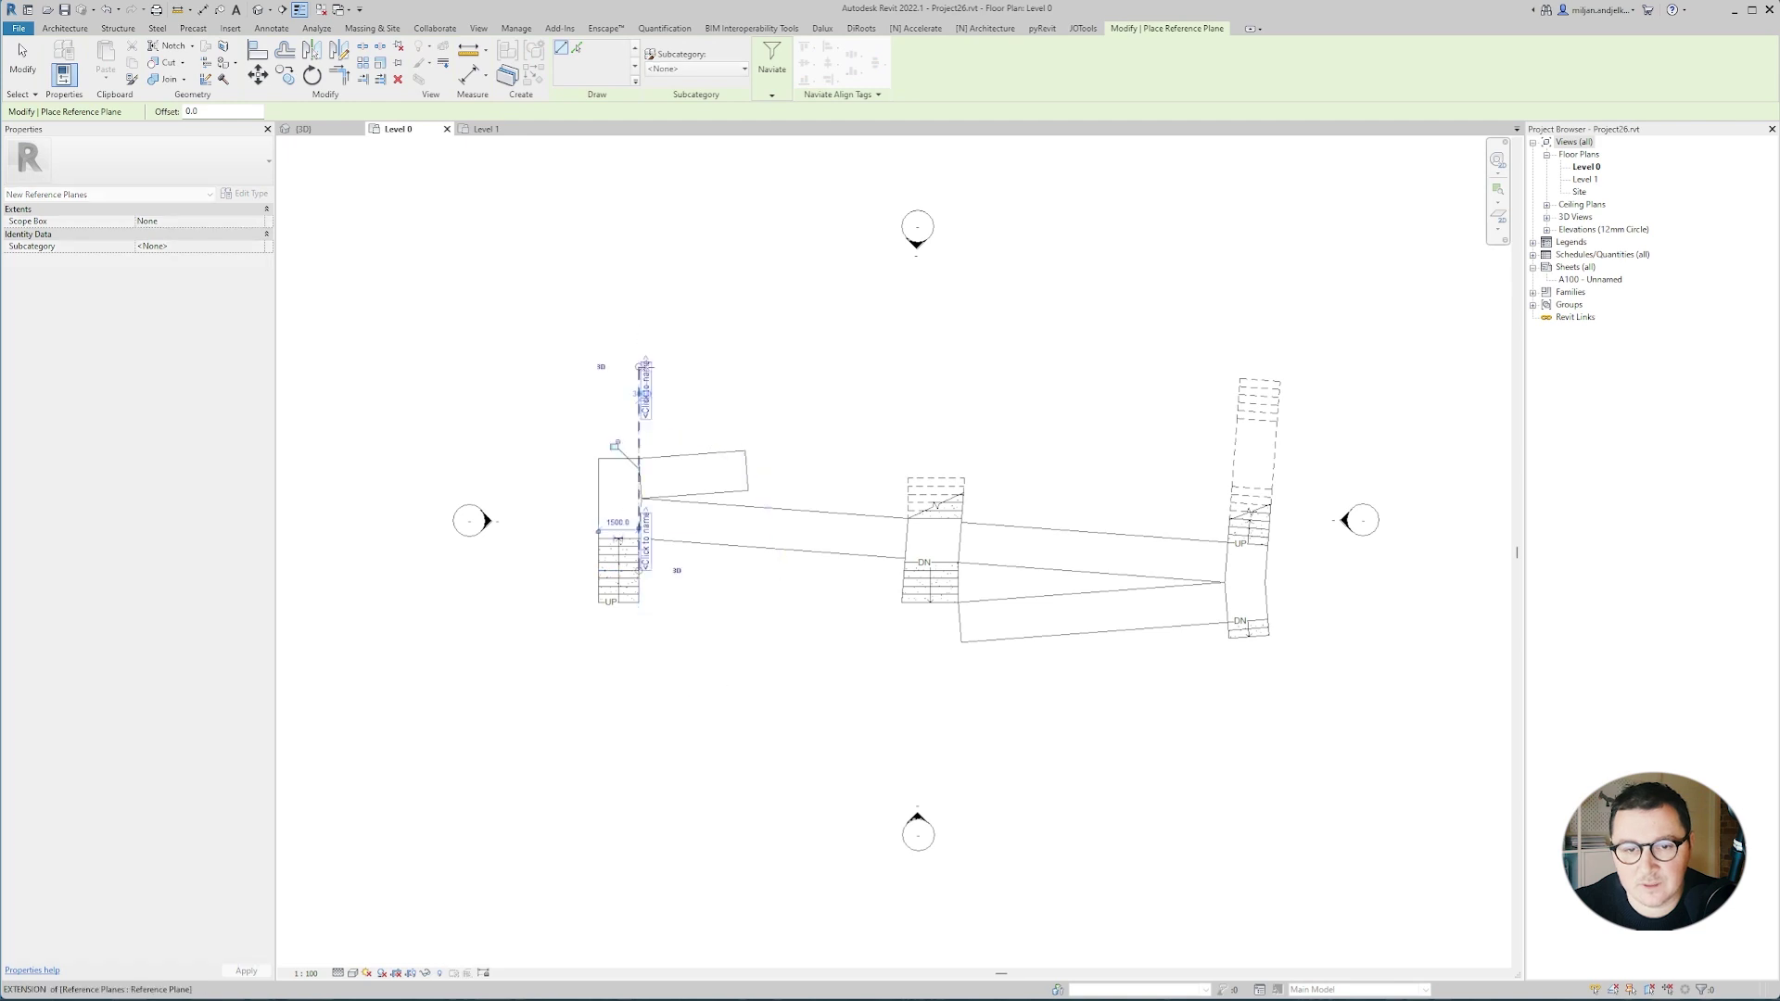
key("Return")
Start an in-place model in the Stairs category from the 3D view.
left_click(305, 129)
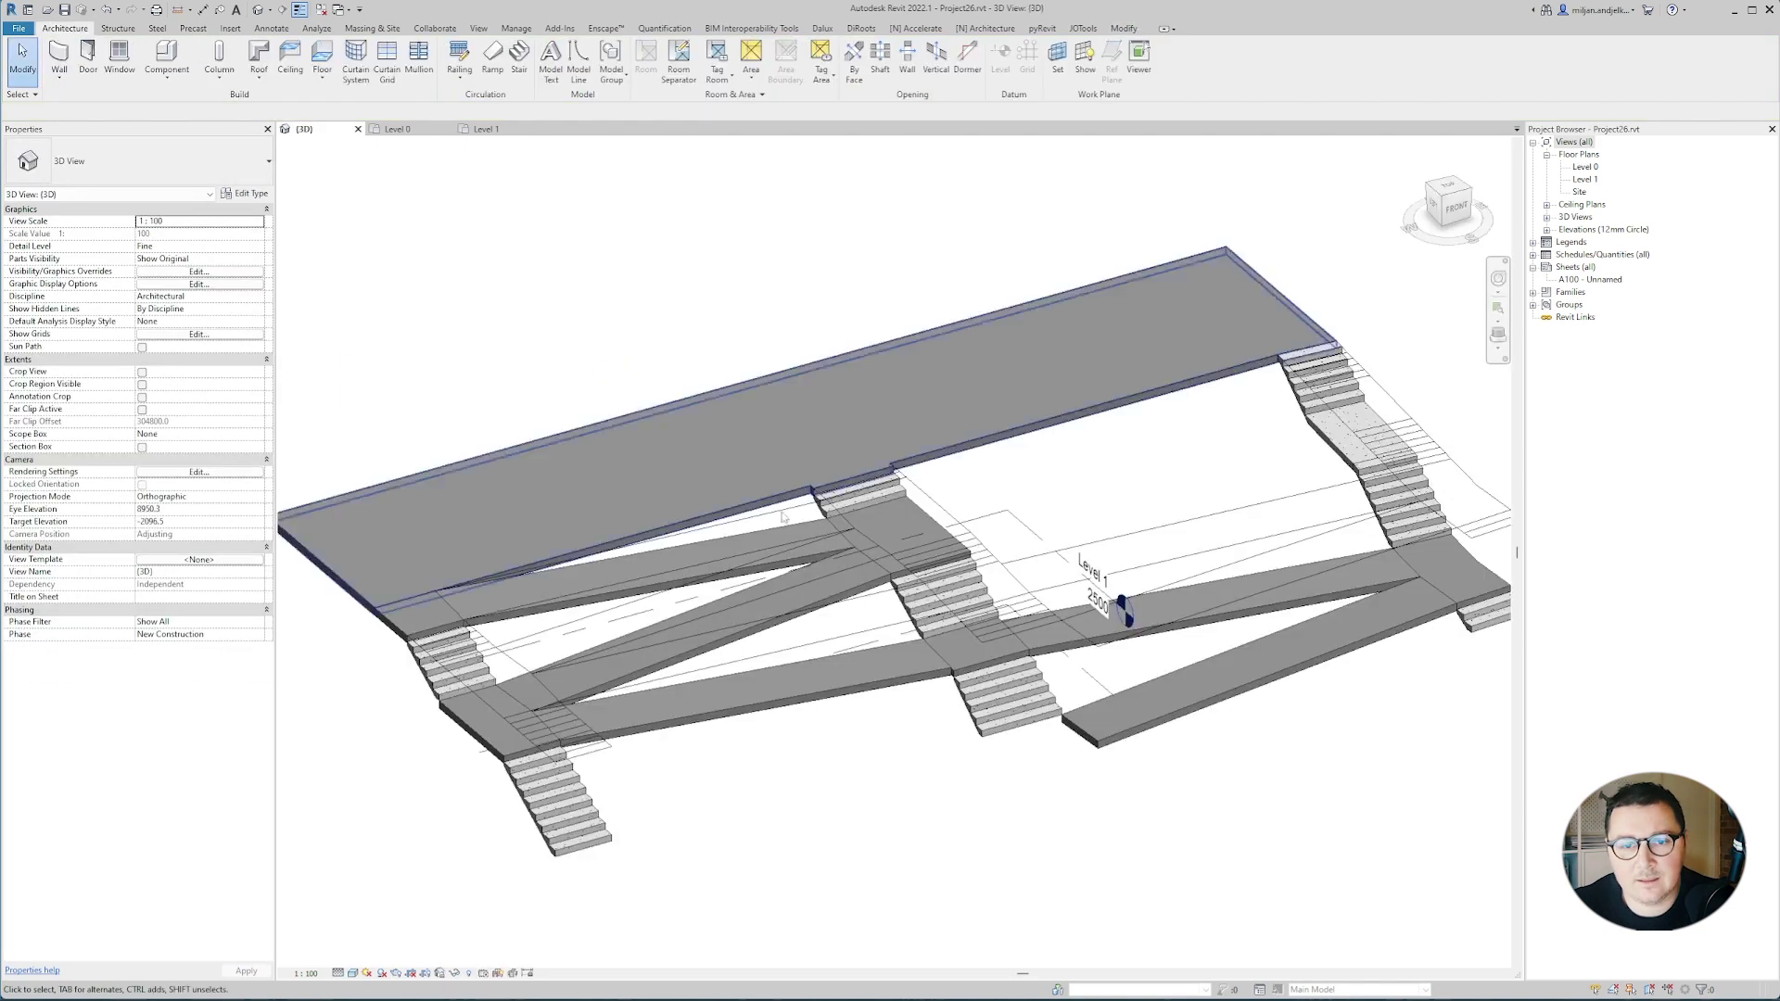
middle_click_drag(831, 776, 528, 605, "shift")
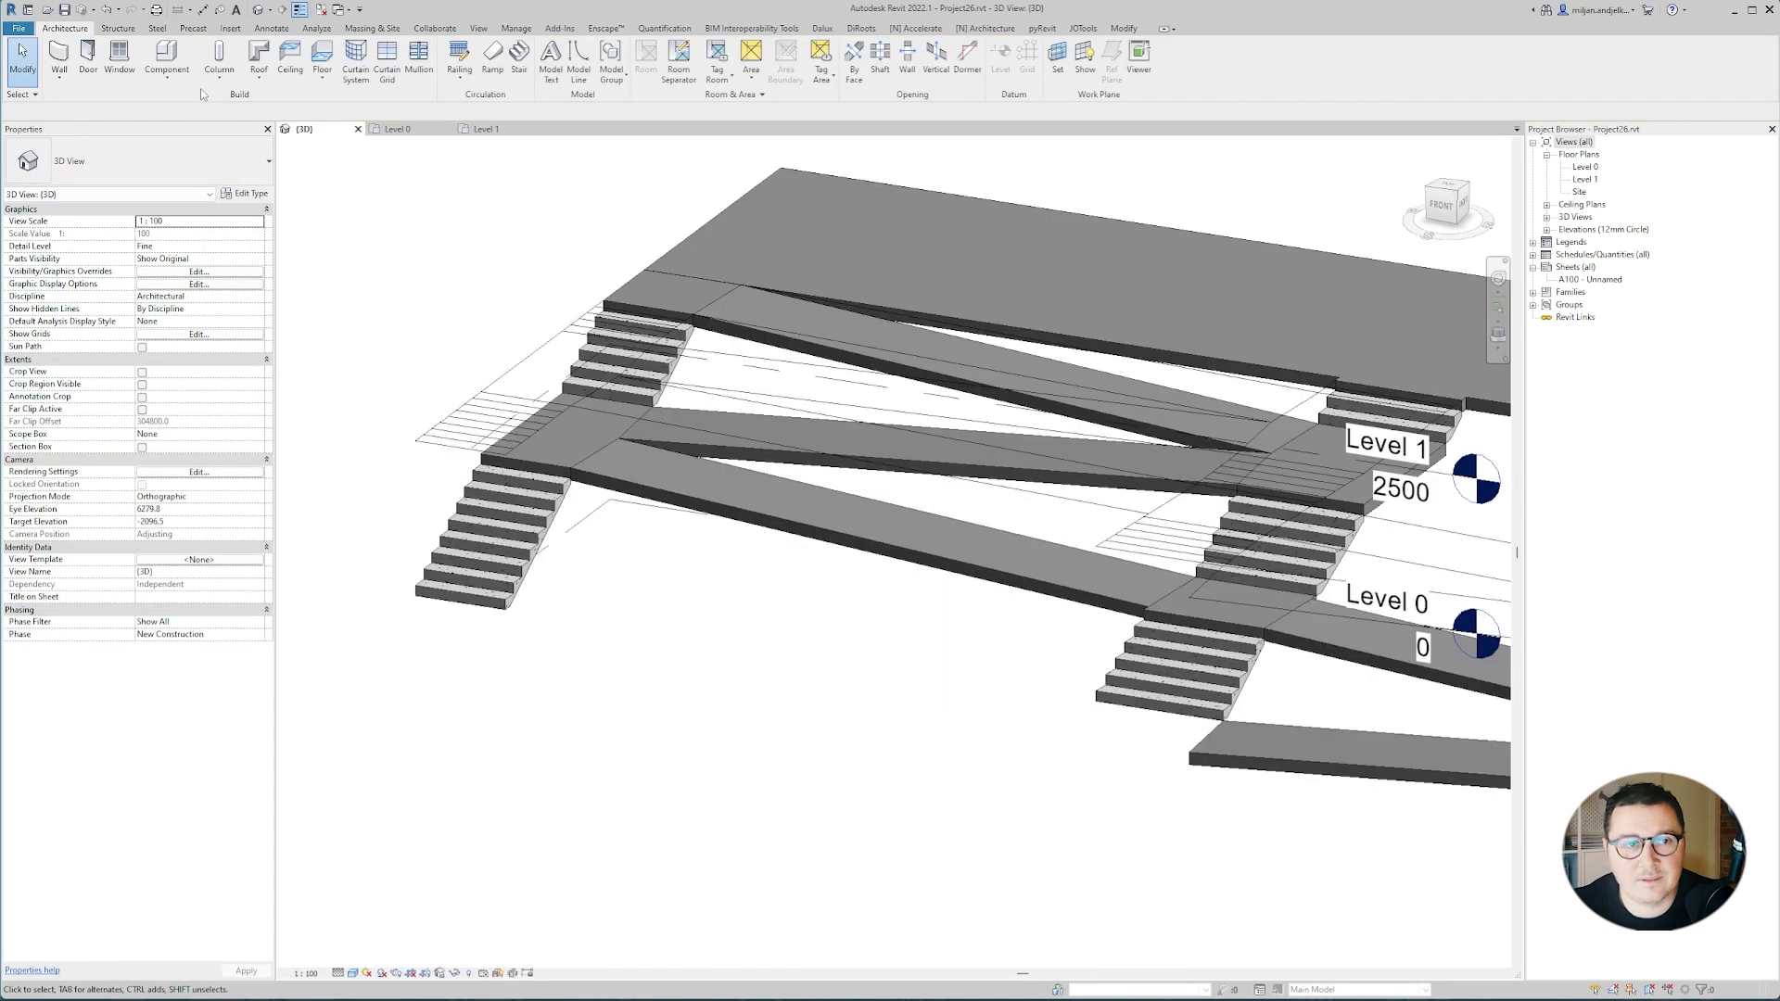
left_click(168, 74)
left_click(185, 134)
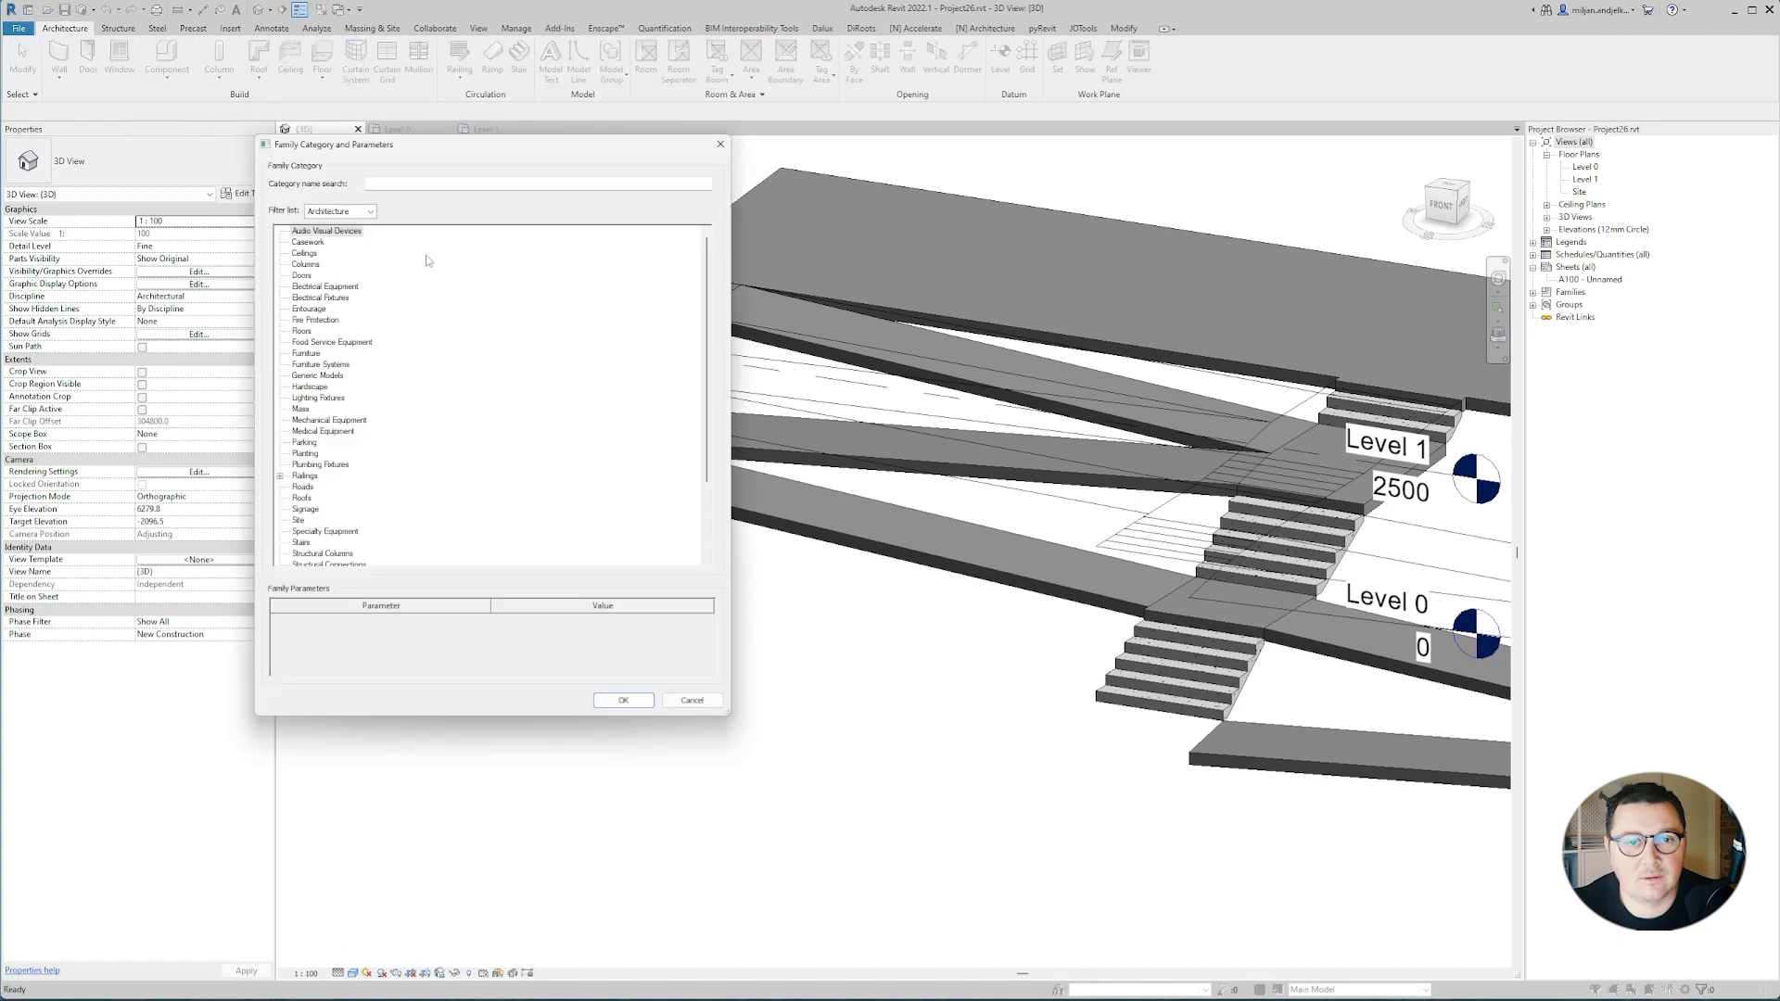
scroll(320, 513, "down", 1)
left_click(304, 510)
left_click(623, 701)
left_click(1068, 298)
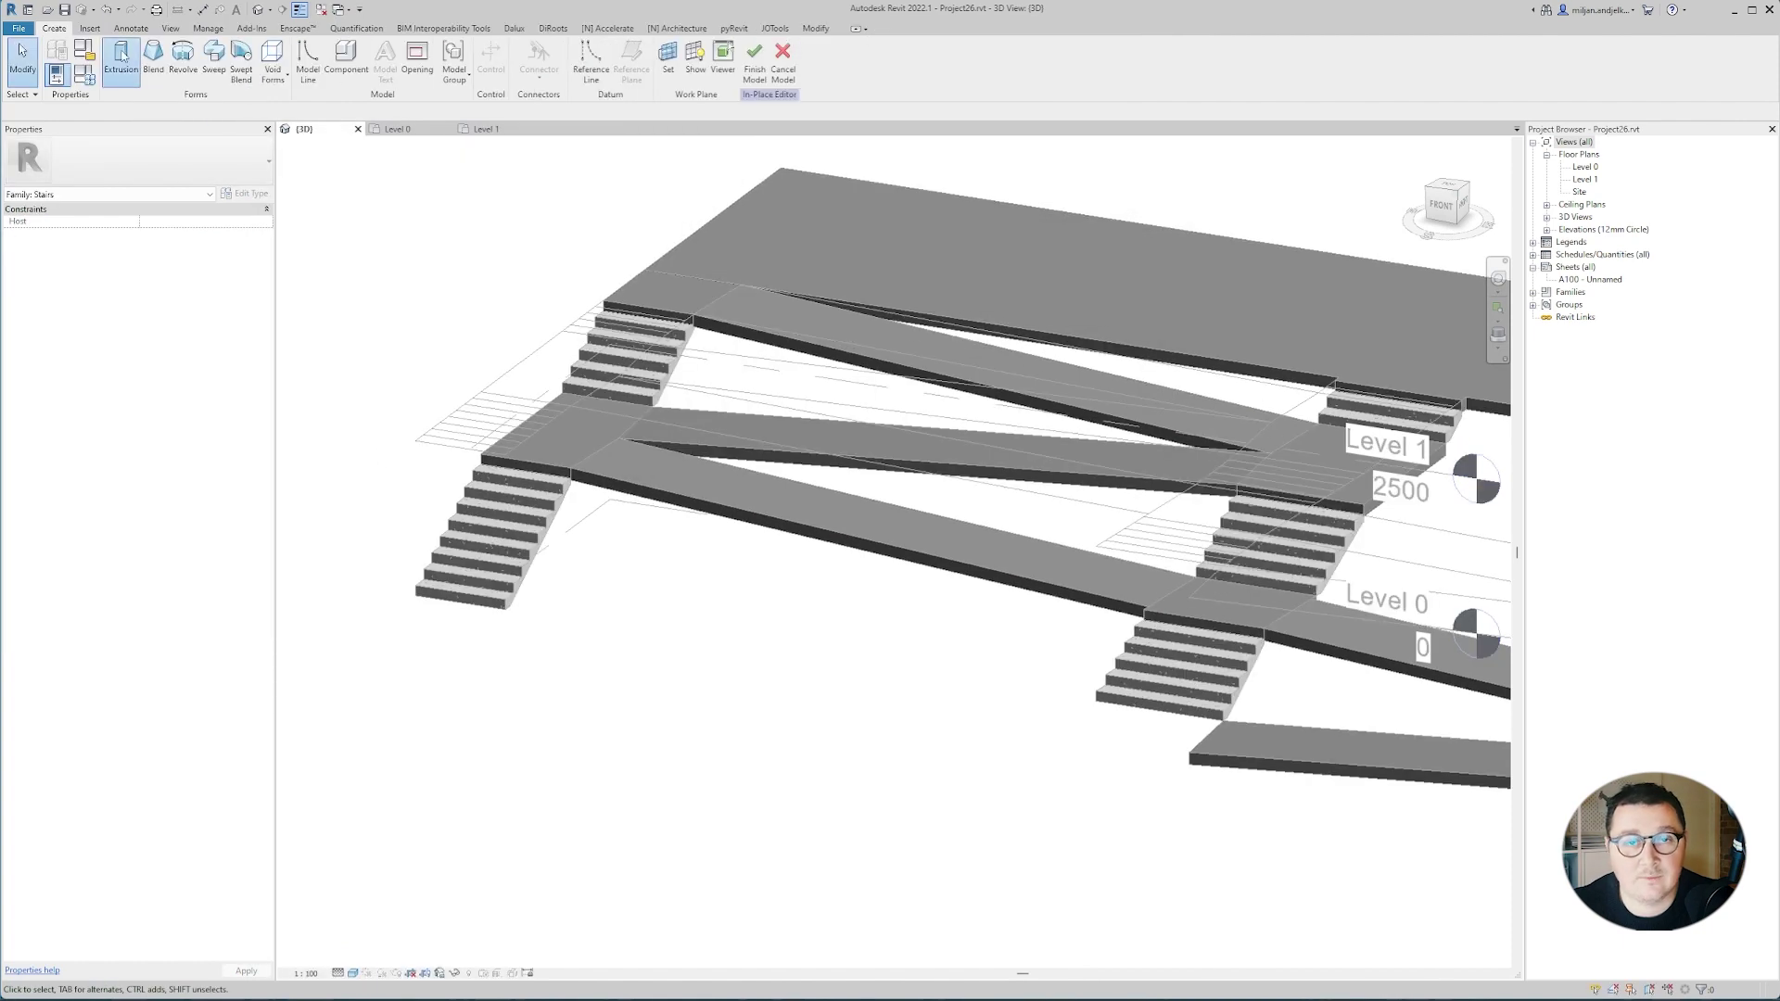
Start a solid extrusion and set its work plane to Reference Plane : 01.
left_click(124, 61)
left_click(606, 57)
left_click(941, 505)
left_click(914, 540)
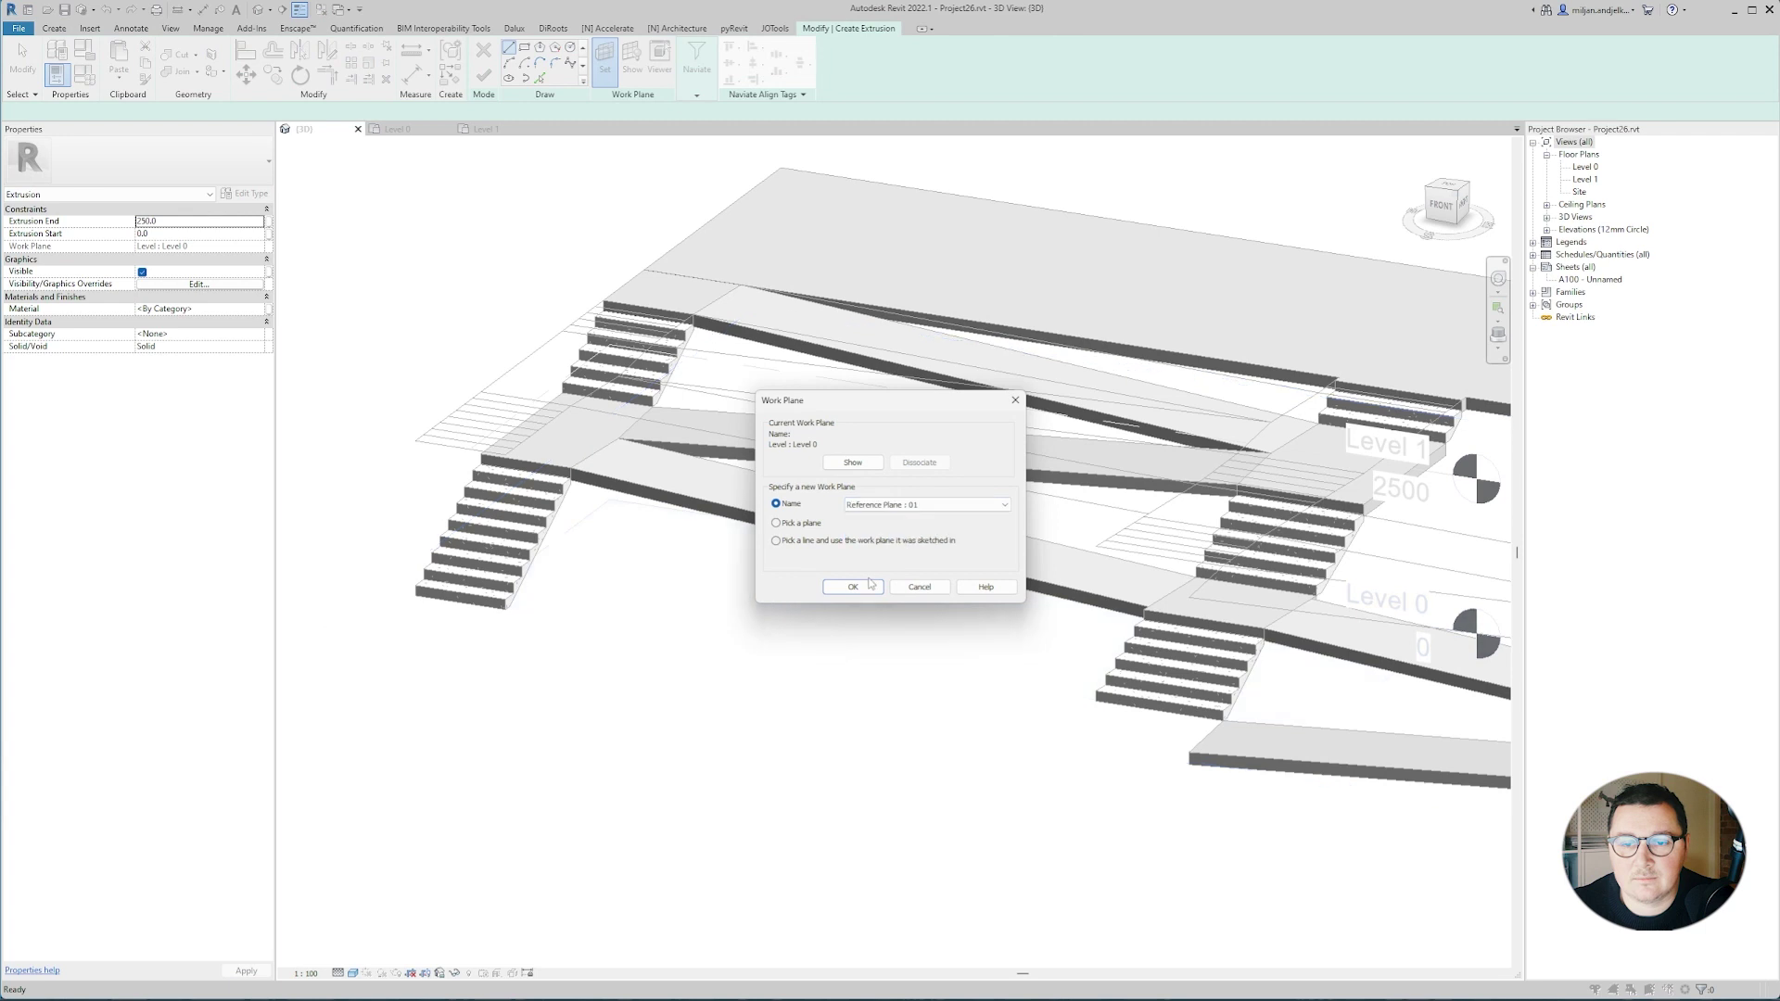
left_click(856, 586)
Trace the seating profile from the stair's side edges, with each seat two stair steps high and deep, plus a base line.
left_click(540, 79)
scroll(602, 556, "up", 4)
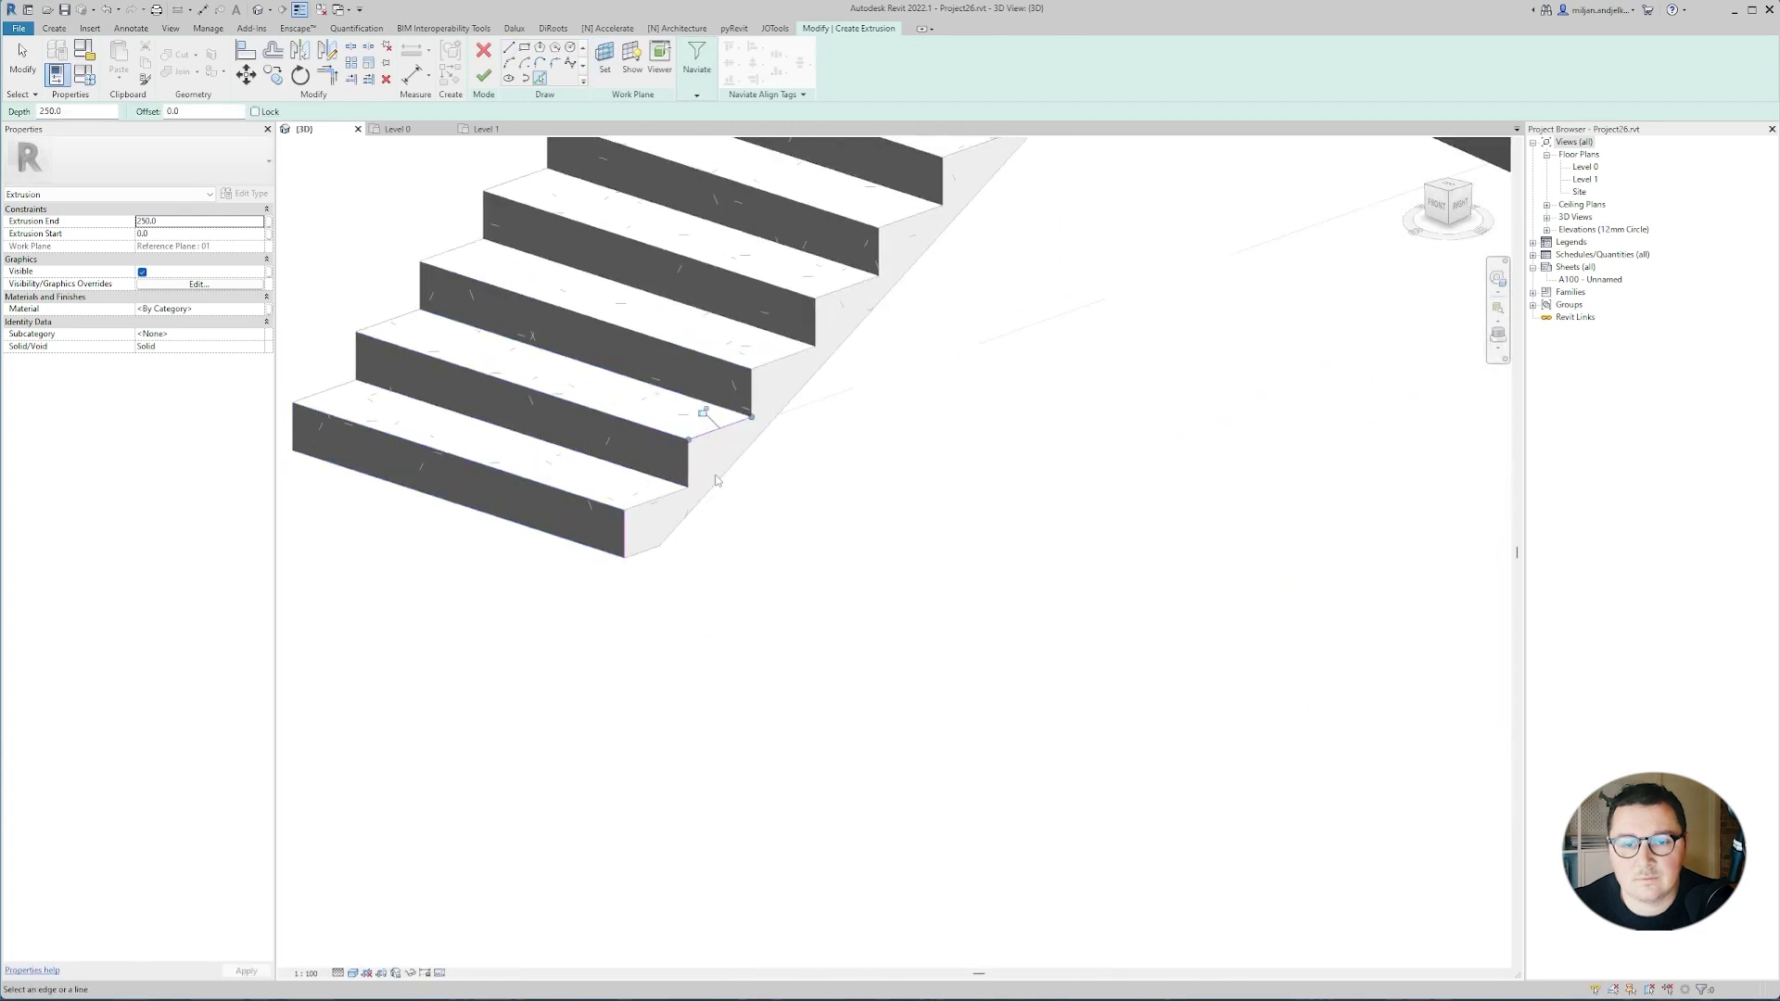
left_click(649, 560)
middle_click_drag(837, 295, 807, 425)
left_click(822, 398)
key("p")
key("l")
left_click(831, 428)
left_click(936, 321)
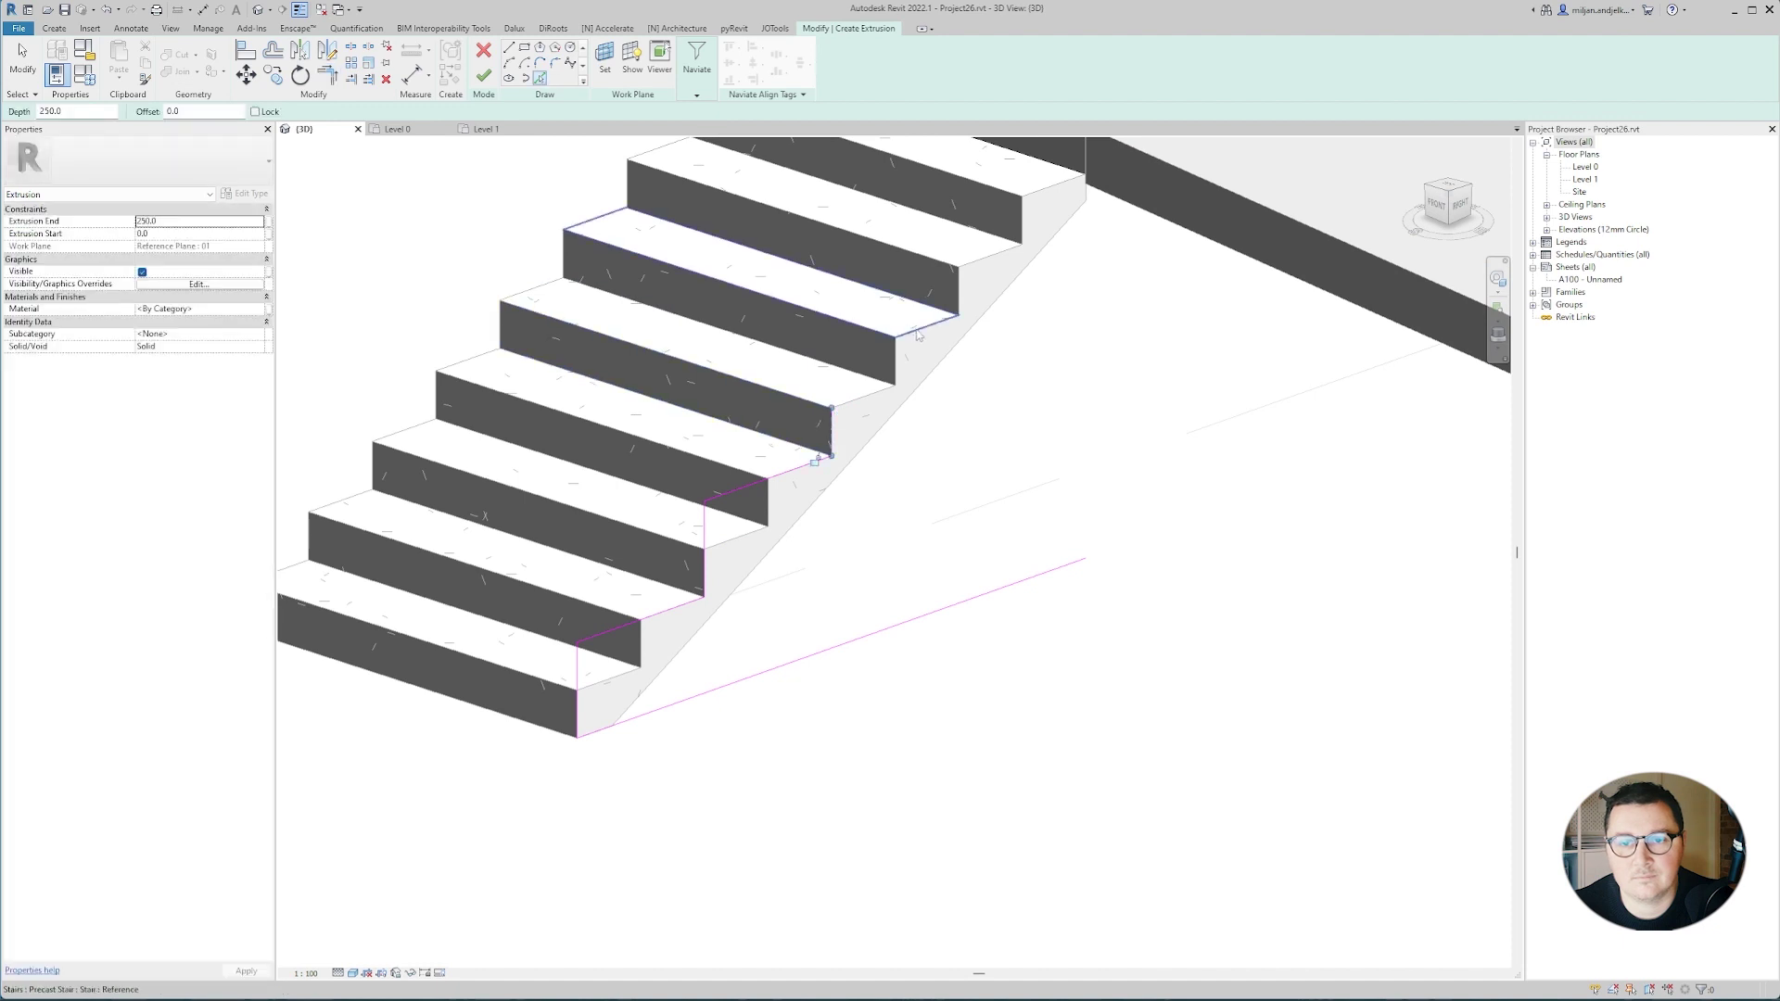
Trim the stepped profile lines together and close the profile with a vertical line down to the base line.
key("t")
key("r")
left_click(832, 428)
left_click(939, 318)
middle_click_drag(941, 318, 875, 412)
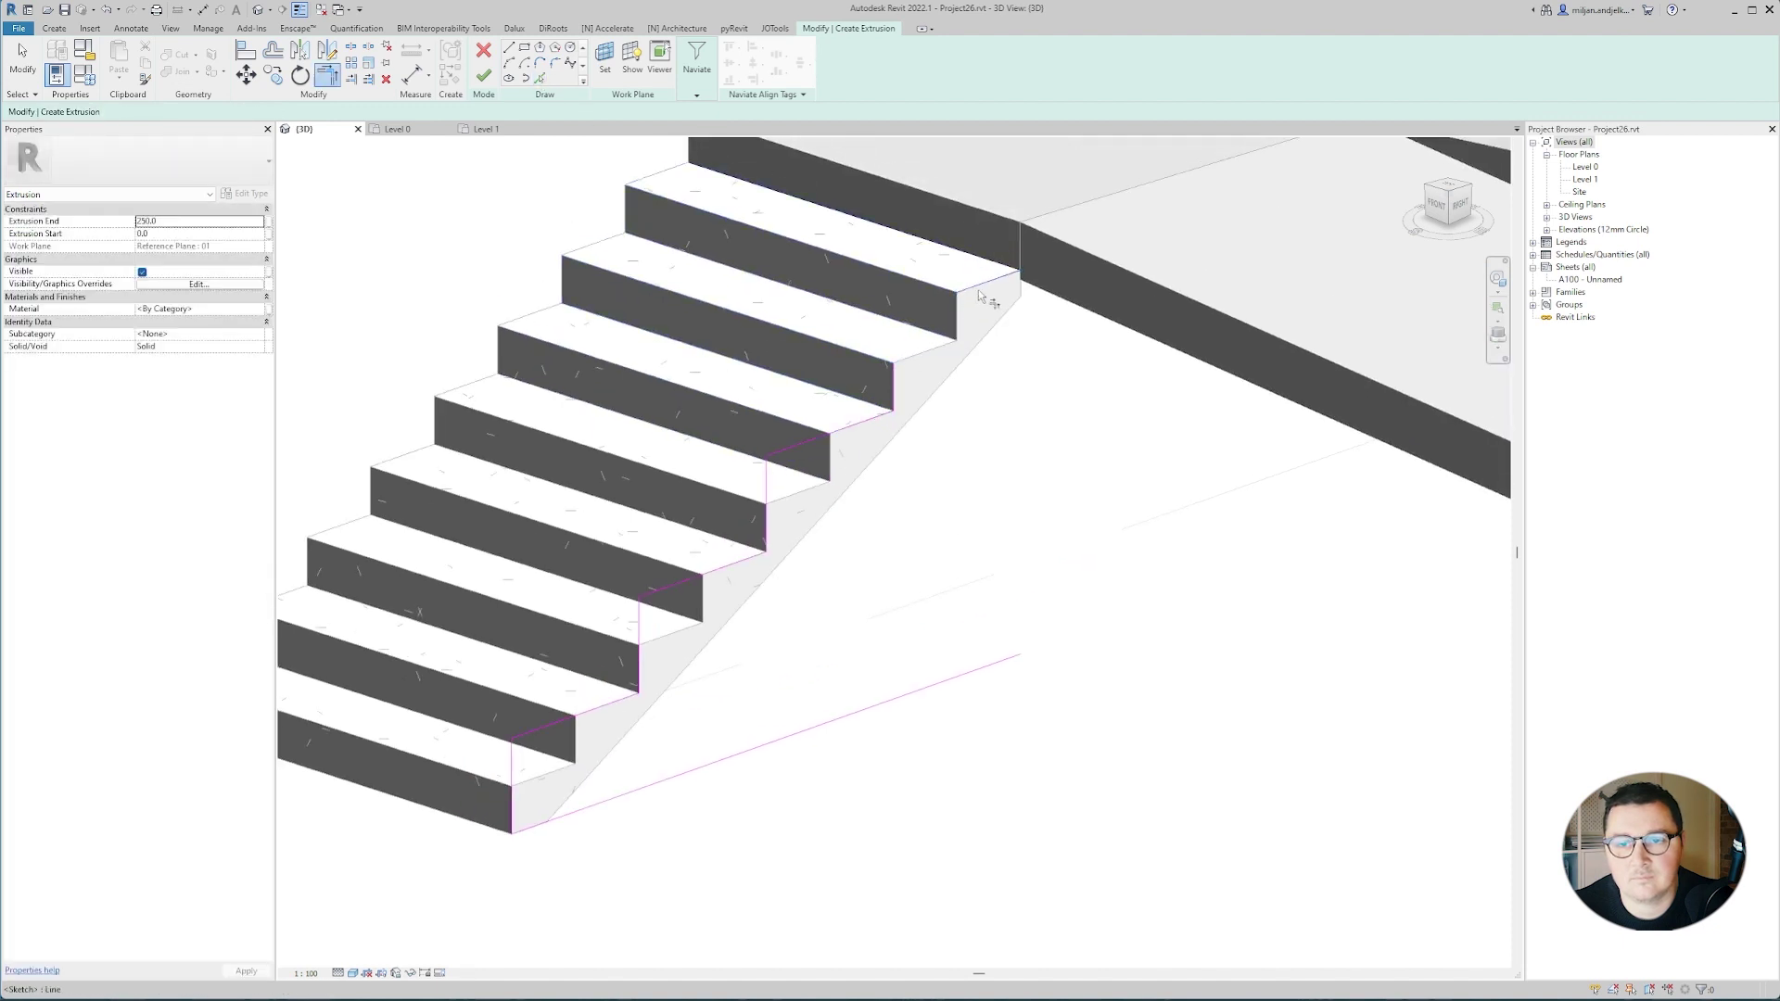
key("l")
key("i")
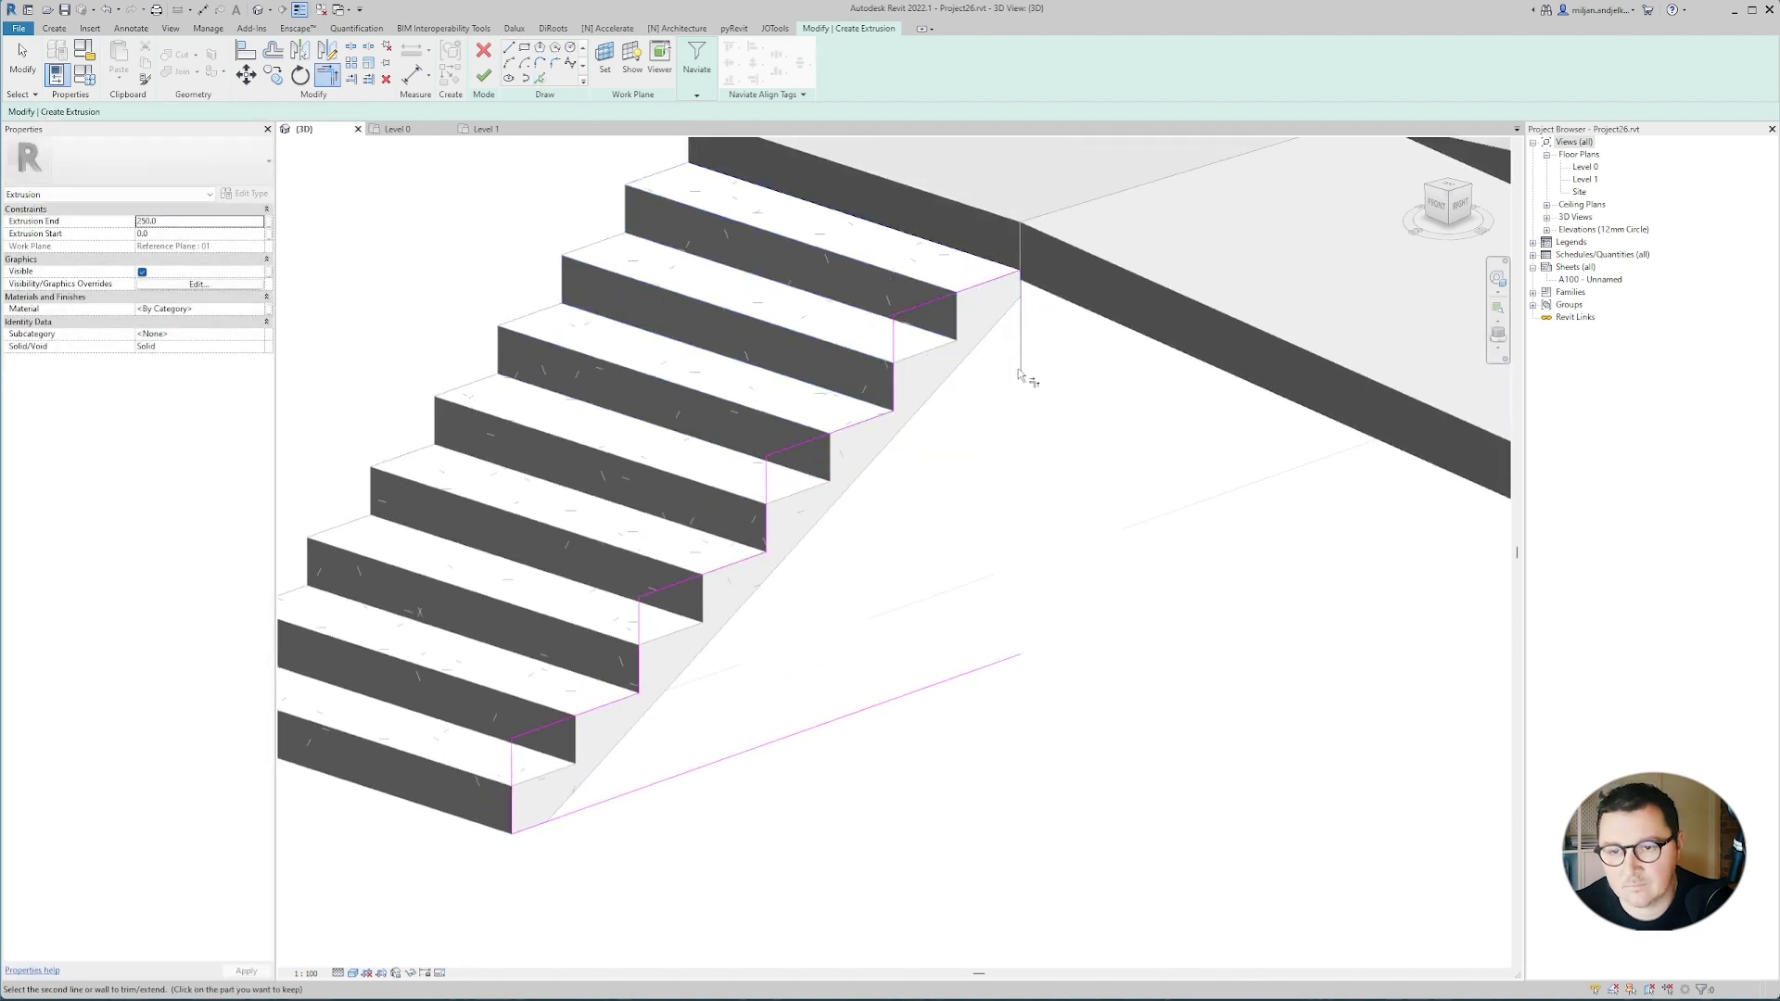
left_click(962, 677)
Finish the stepped extrusion and stretch it across to the middle stair.
scroll(794, 492, "down", 4)
middle_click_drag(794, 497, 890, 537, "shift")
left_click(483, 76)
scroll(547, 666, "down", 1)
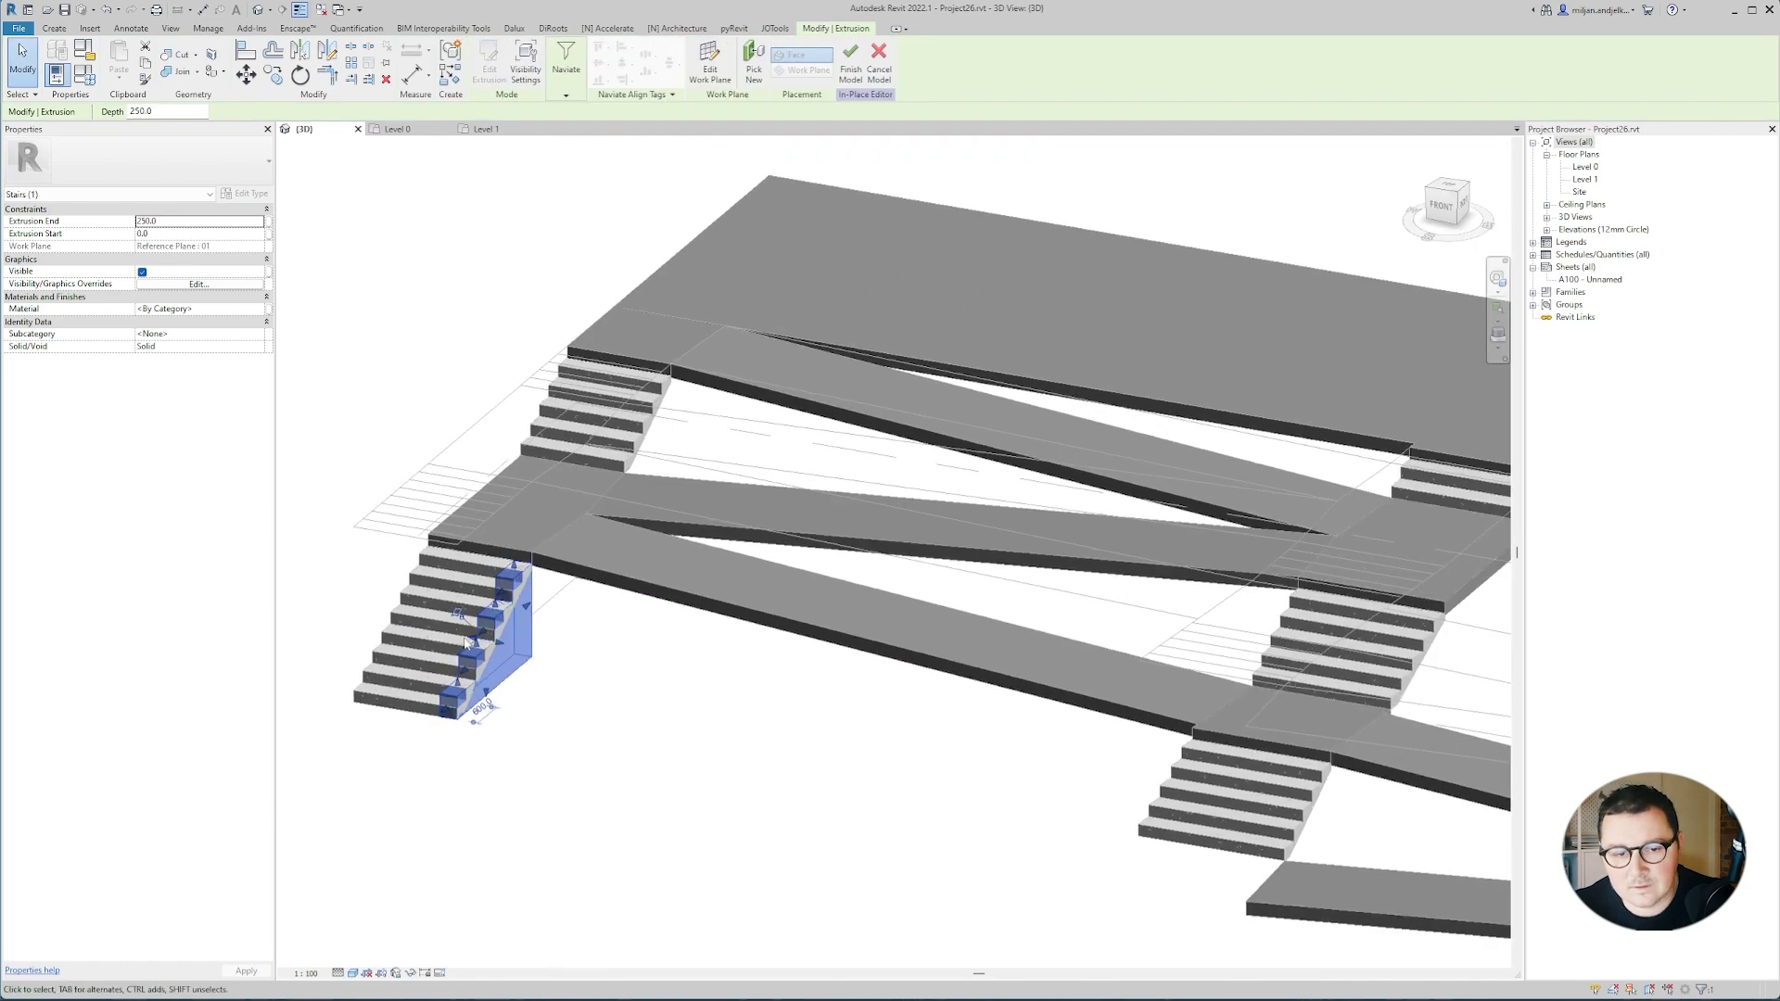
left_click_drag(470, 639, 1185, 859)
mouse_move(1185, 858)
middle_mouse_down("shift")
mouse_move(1232, 873)
mouse_move(1208, 879)
middle_mouse_up("shift")
Start a second extrusion in the Level 1 plan with Level 1 as its work plane.
left_click(487, 129)
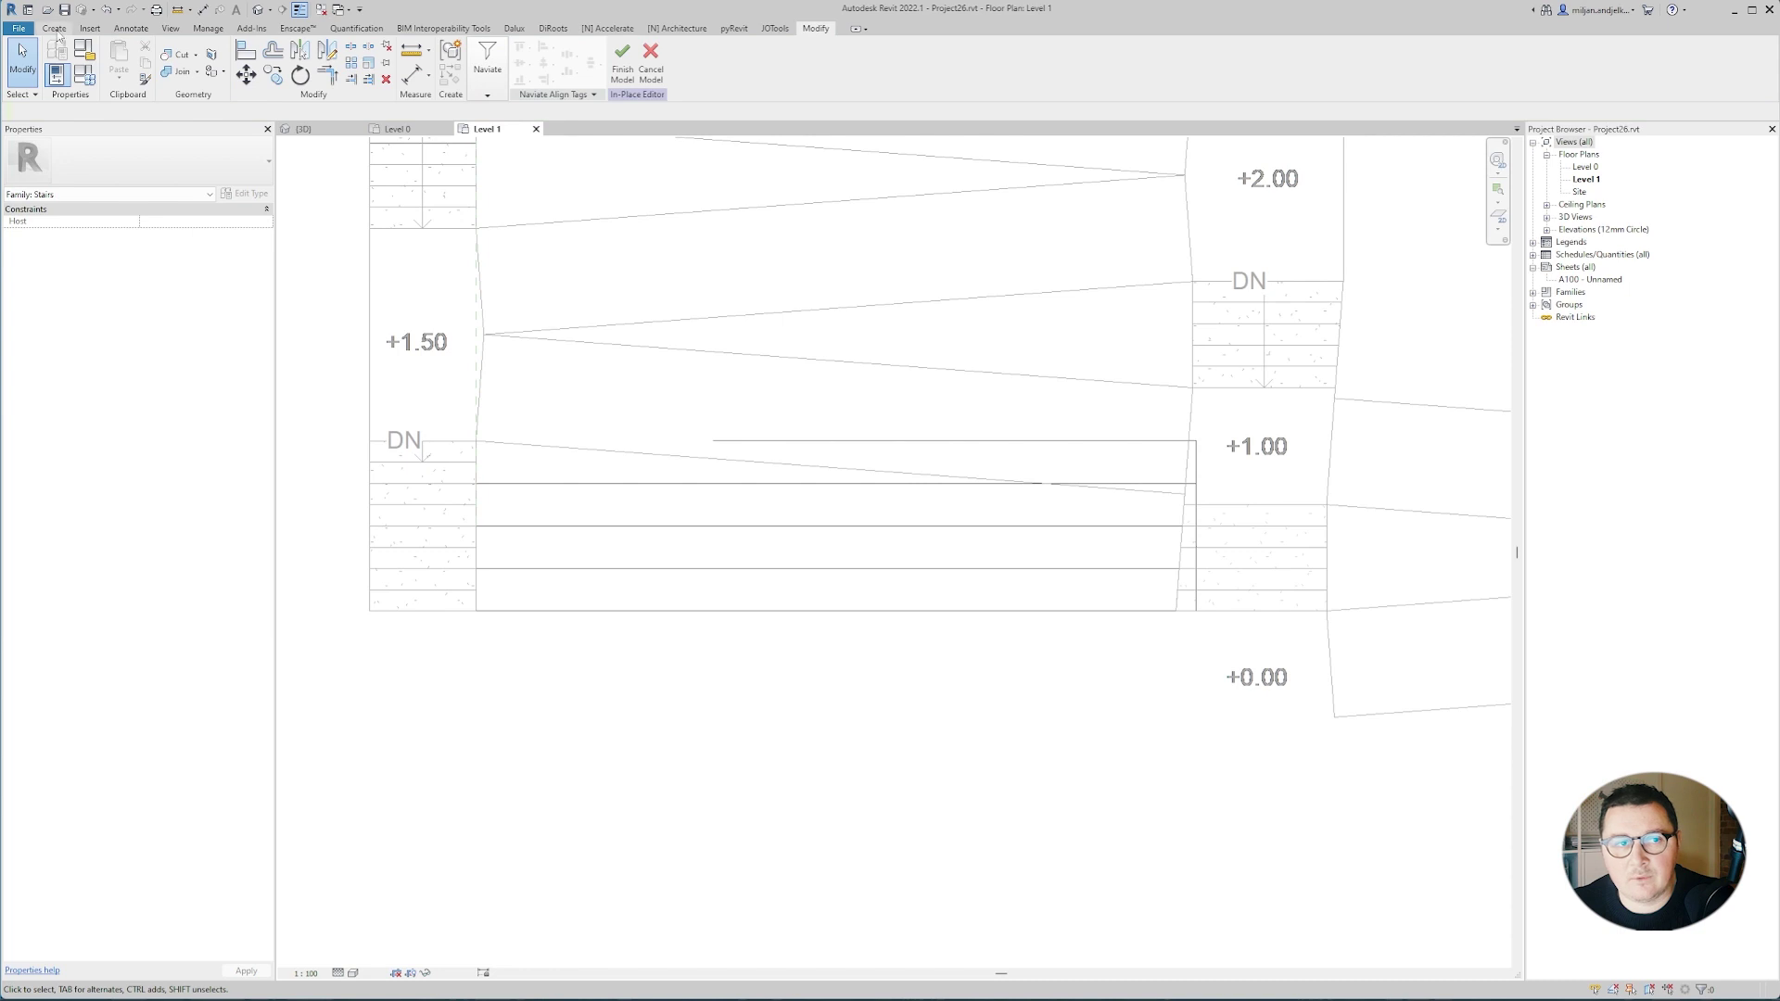
left_click(55, 28)
left_click(120, 61)
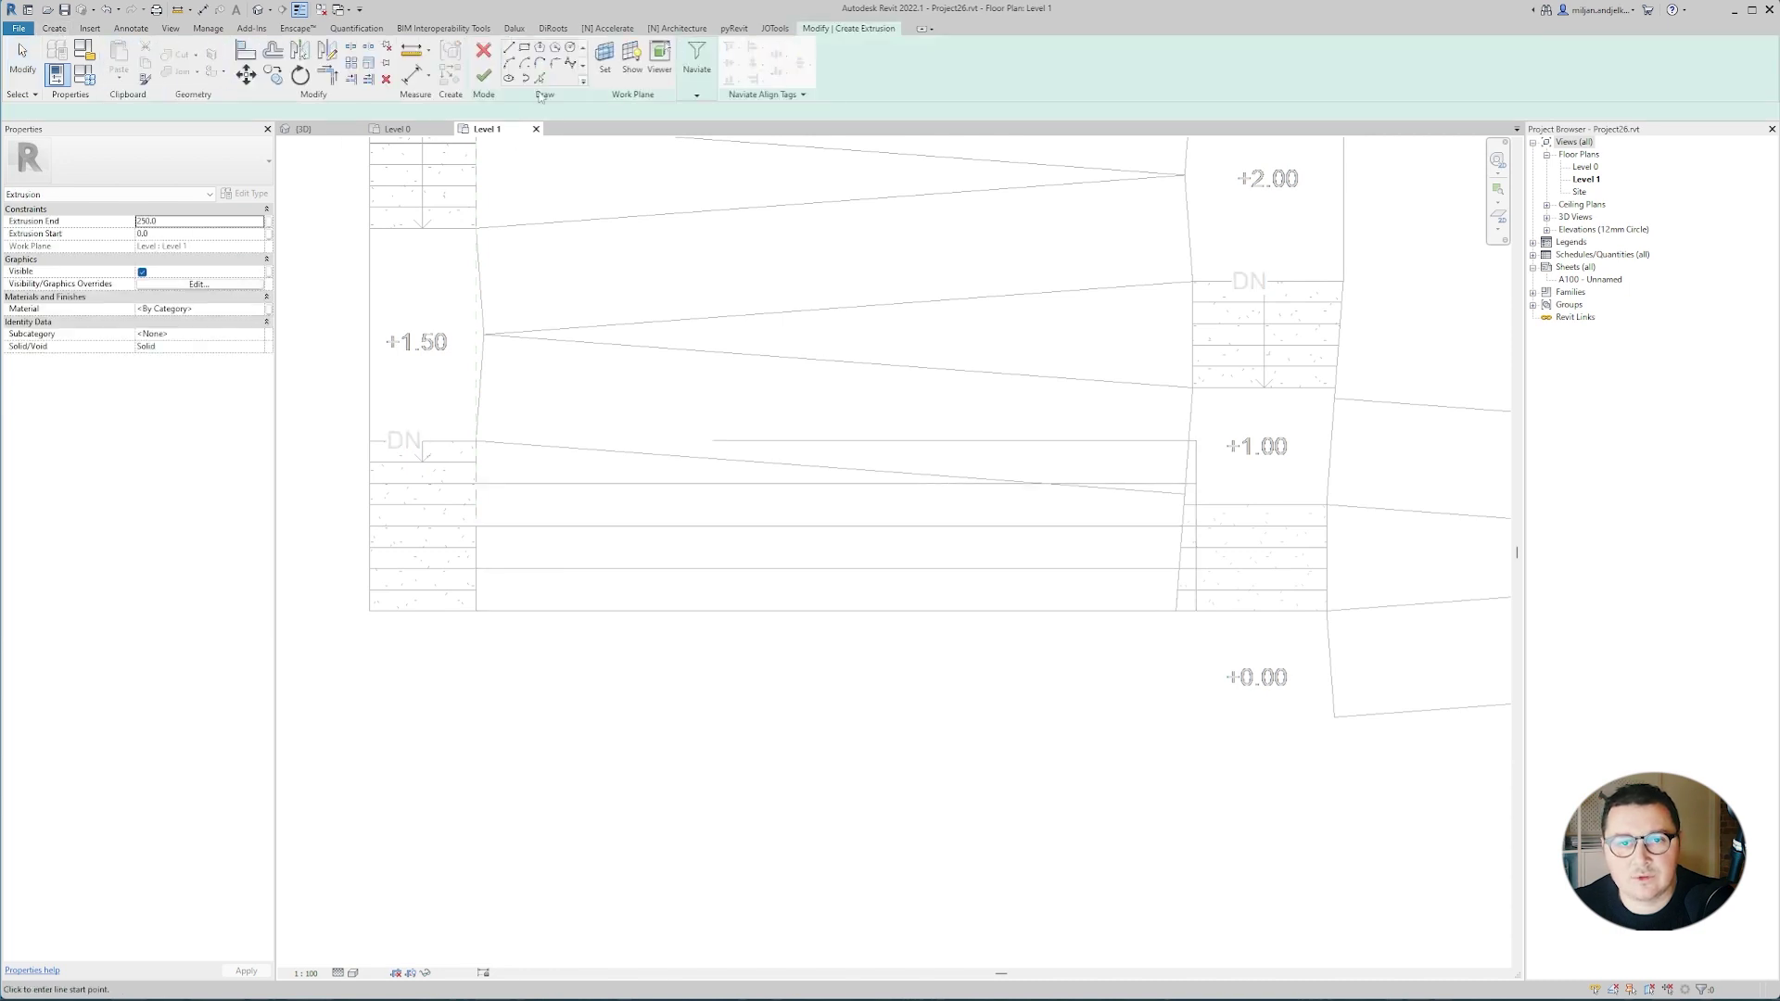
left_click(604, 63)
left_click(908, 506)
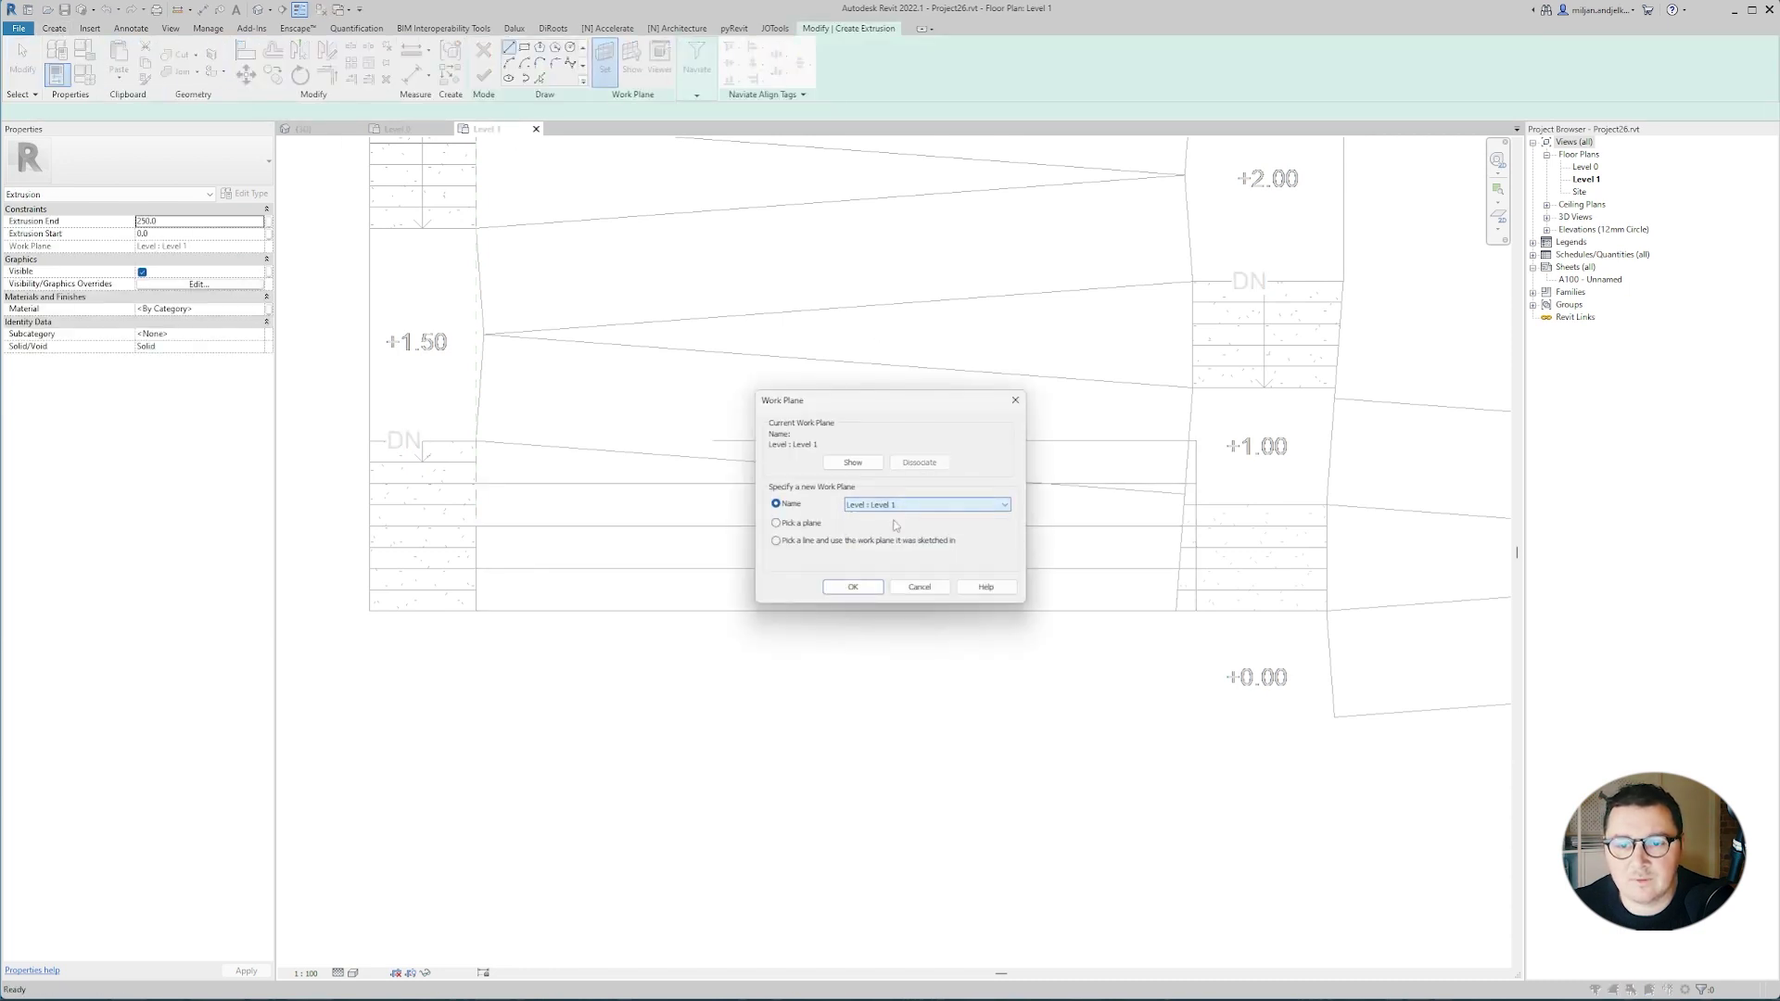
left_click(860, 593)
Sketch the outline from the ramp and middle stair edges, offset the front stair edge by 500, and trim the corners.
left_click(539, 79)
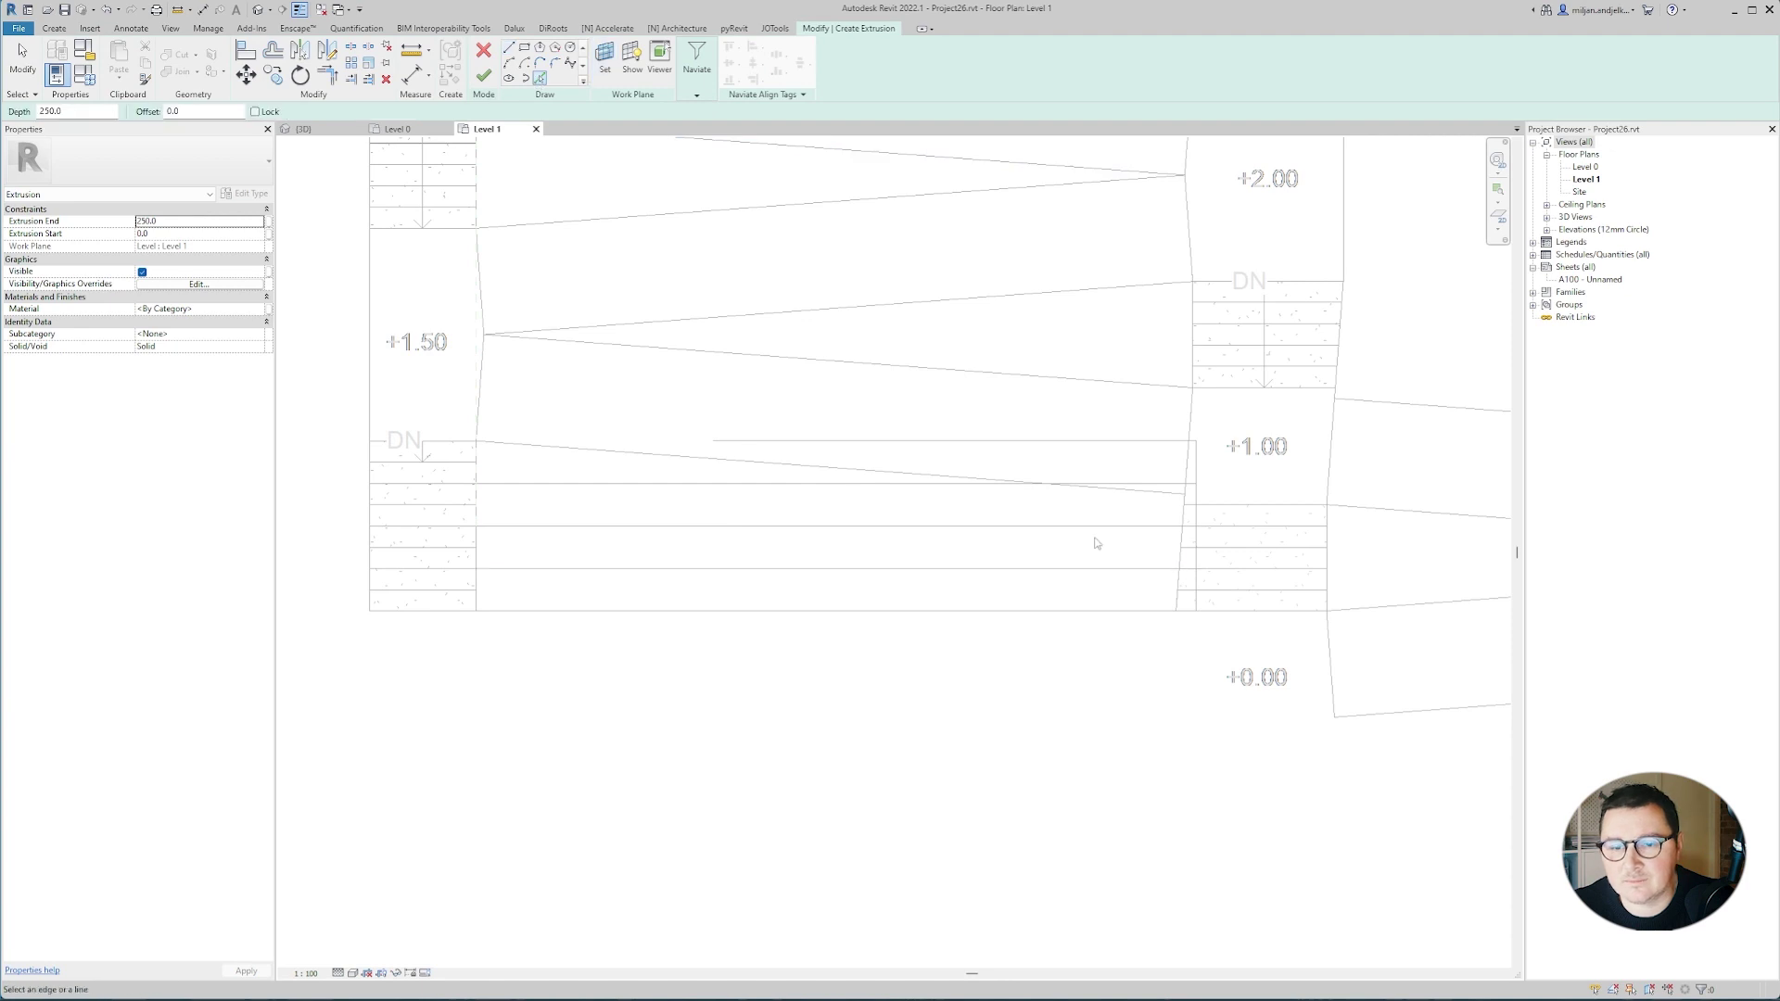
left_click(804, 466)
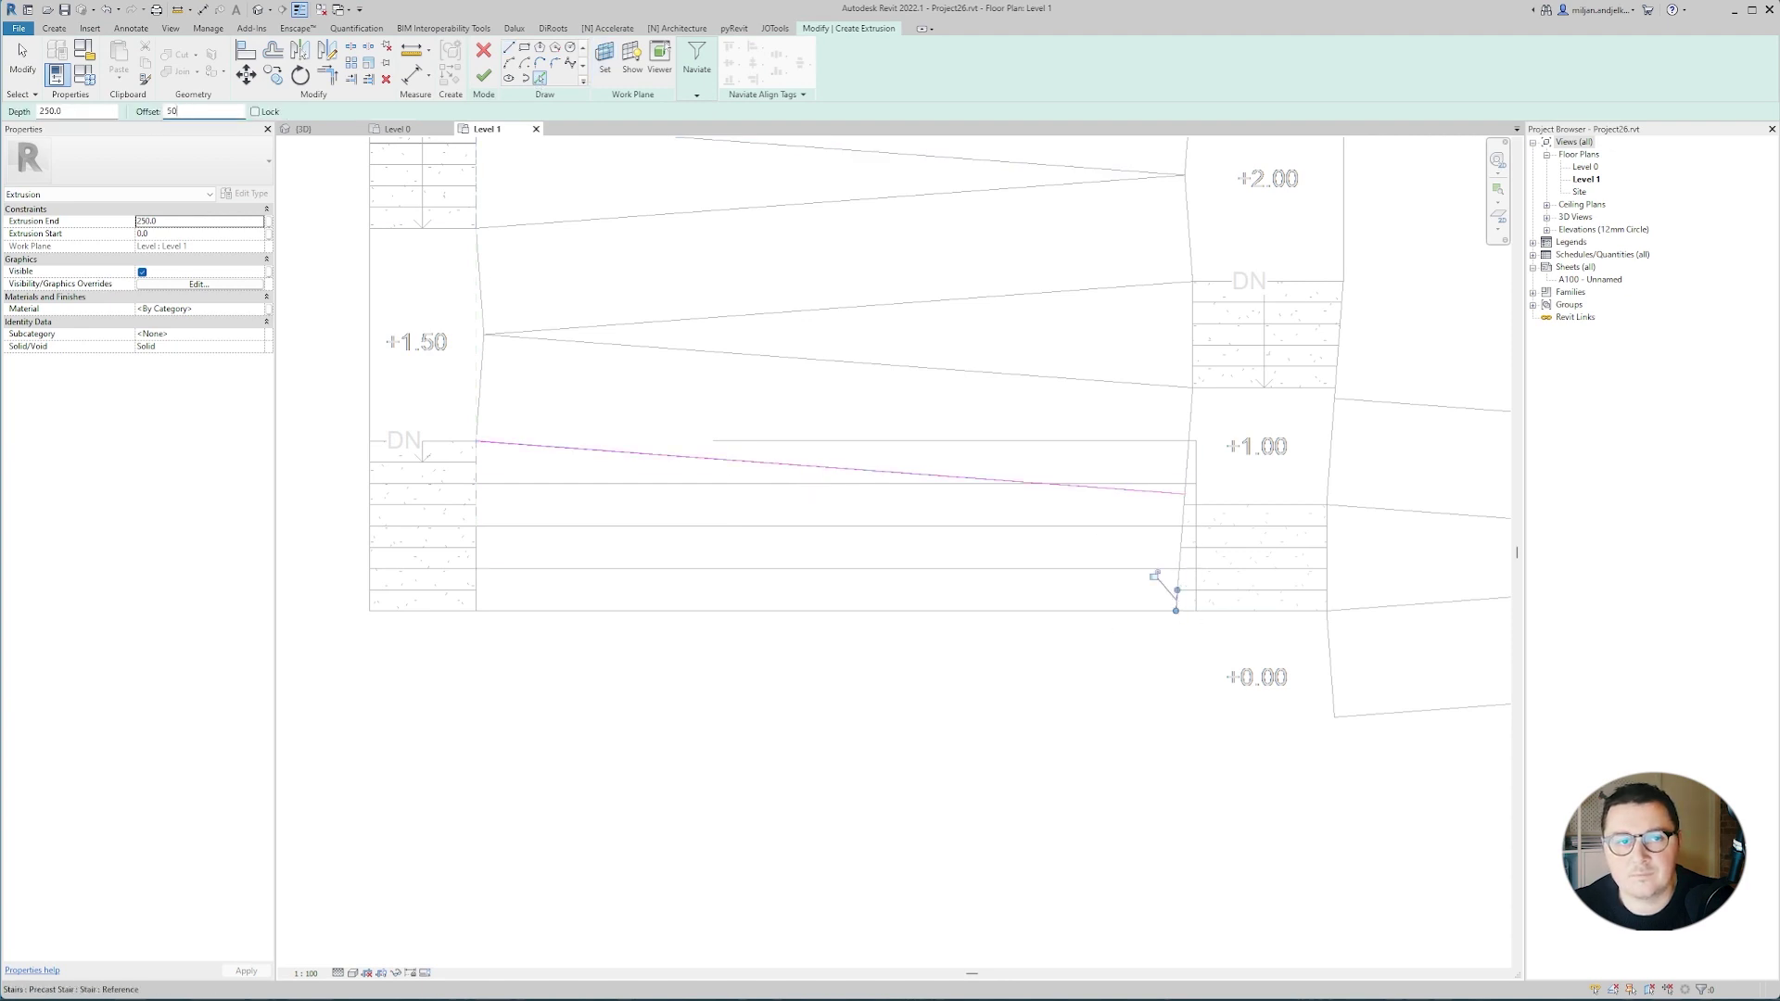
left_click(1185, 540)
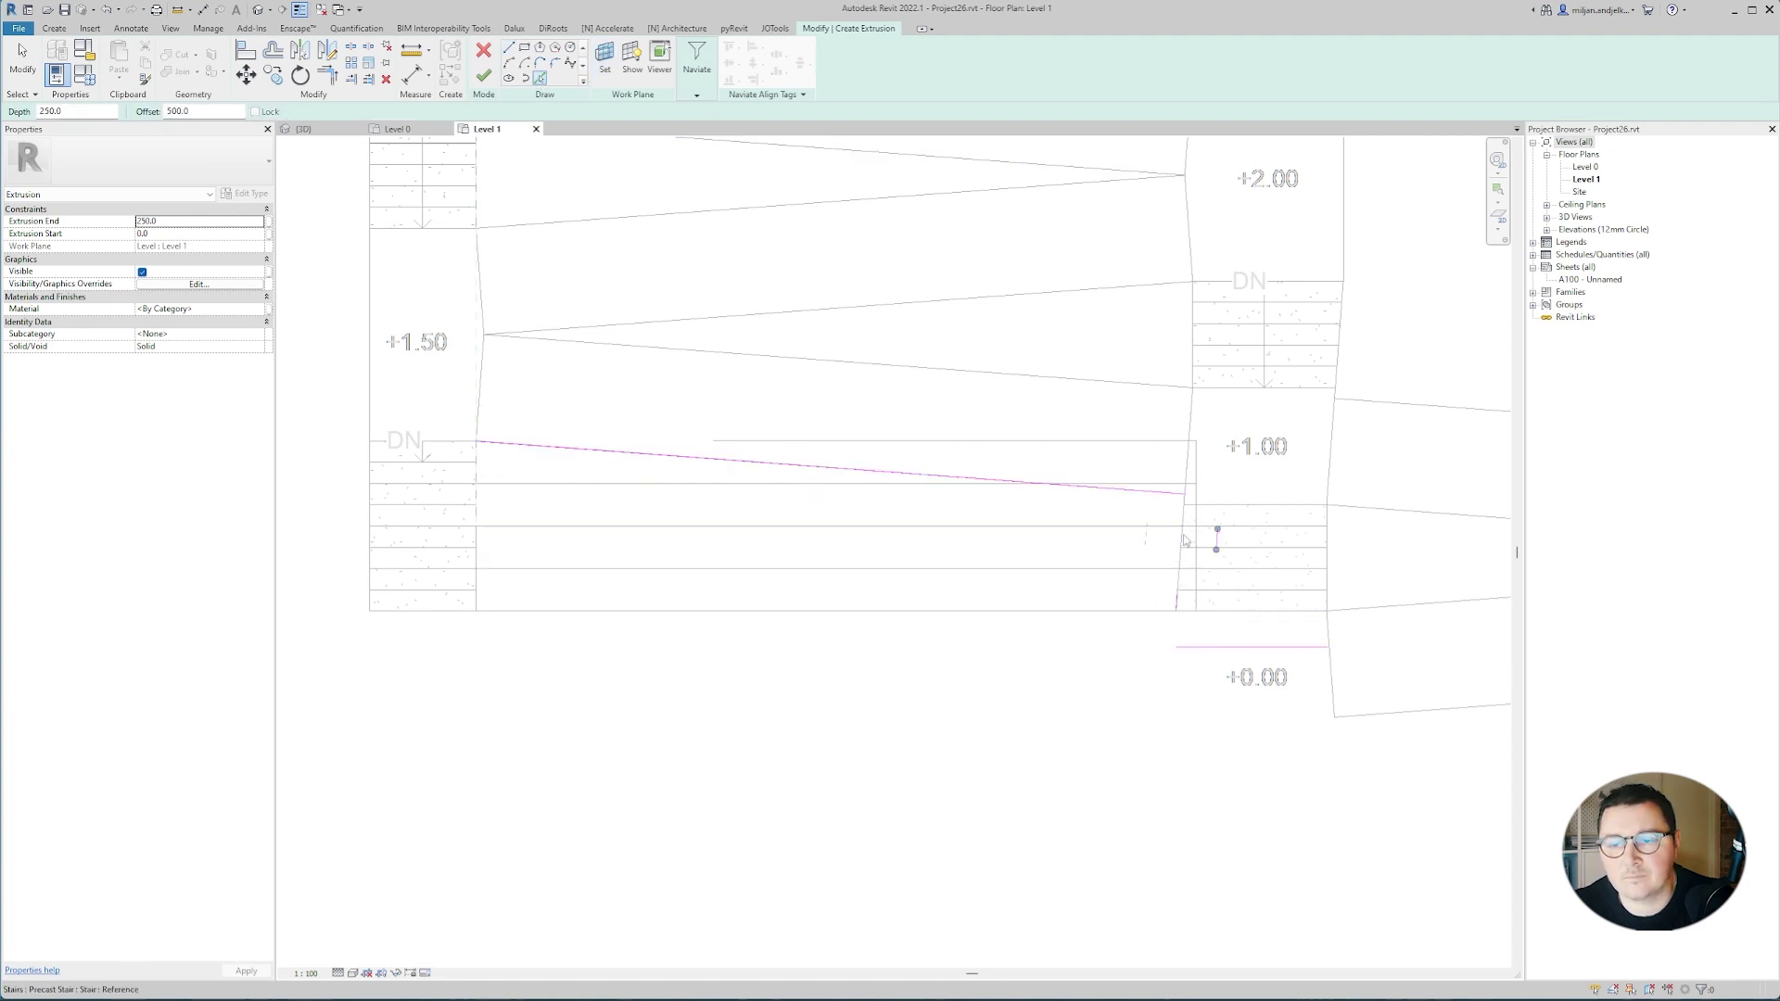
key("t")
key("r")
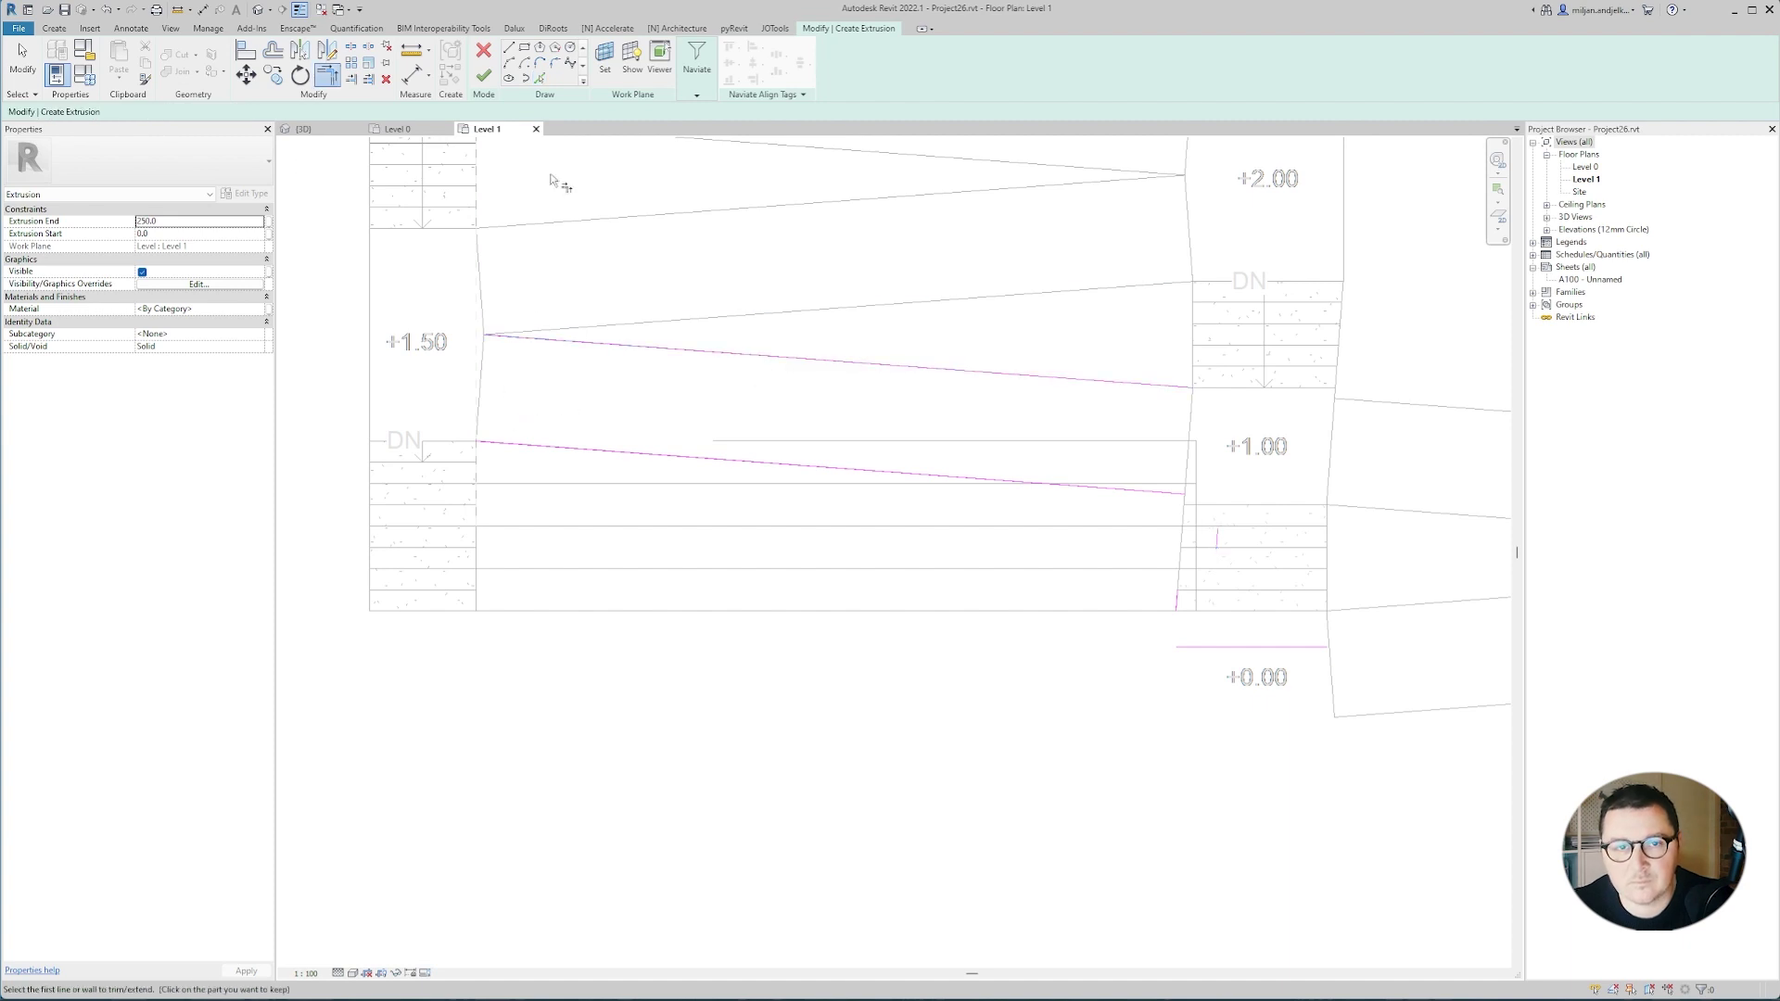
left_click(540, 78)
left_click(481, 380)
key("t")
key("r")
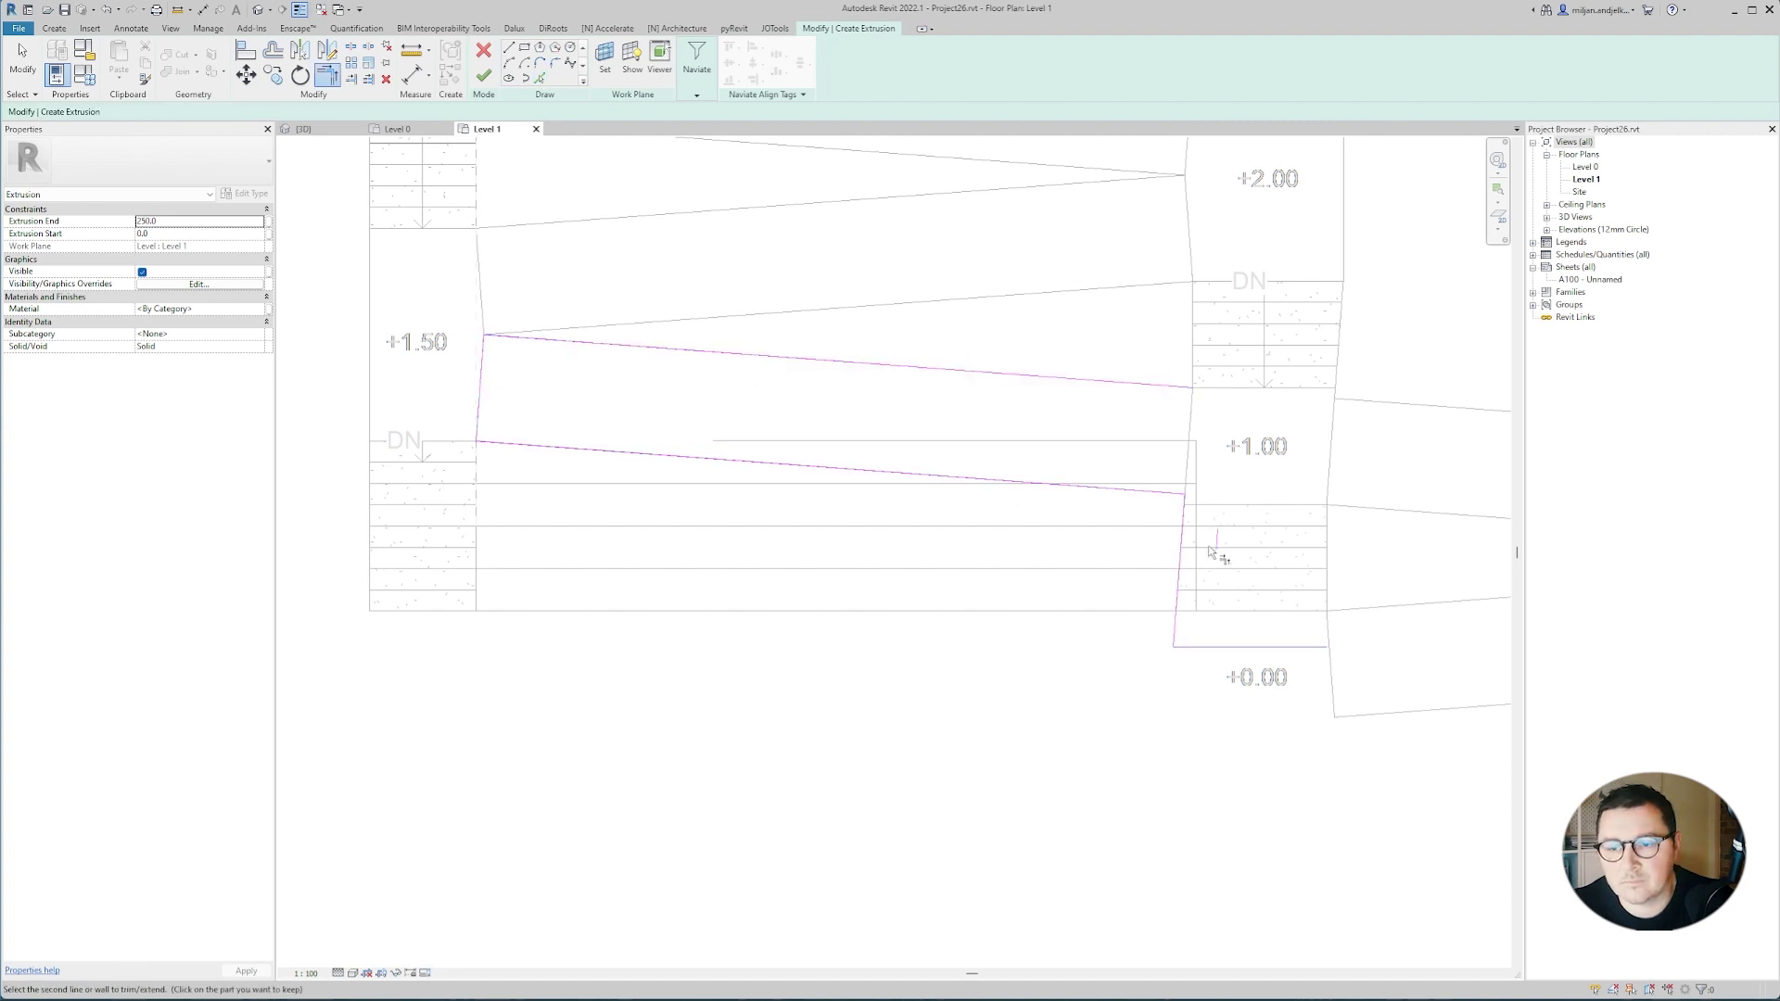
Move the extrusion sketch to the Level 0 work plane from the 3D view.
key("ctrl+Tab")
middle_click_drag(897, 501, 688, 374, "shift")
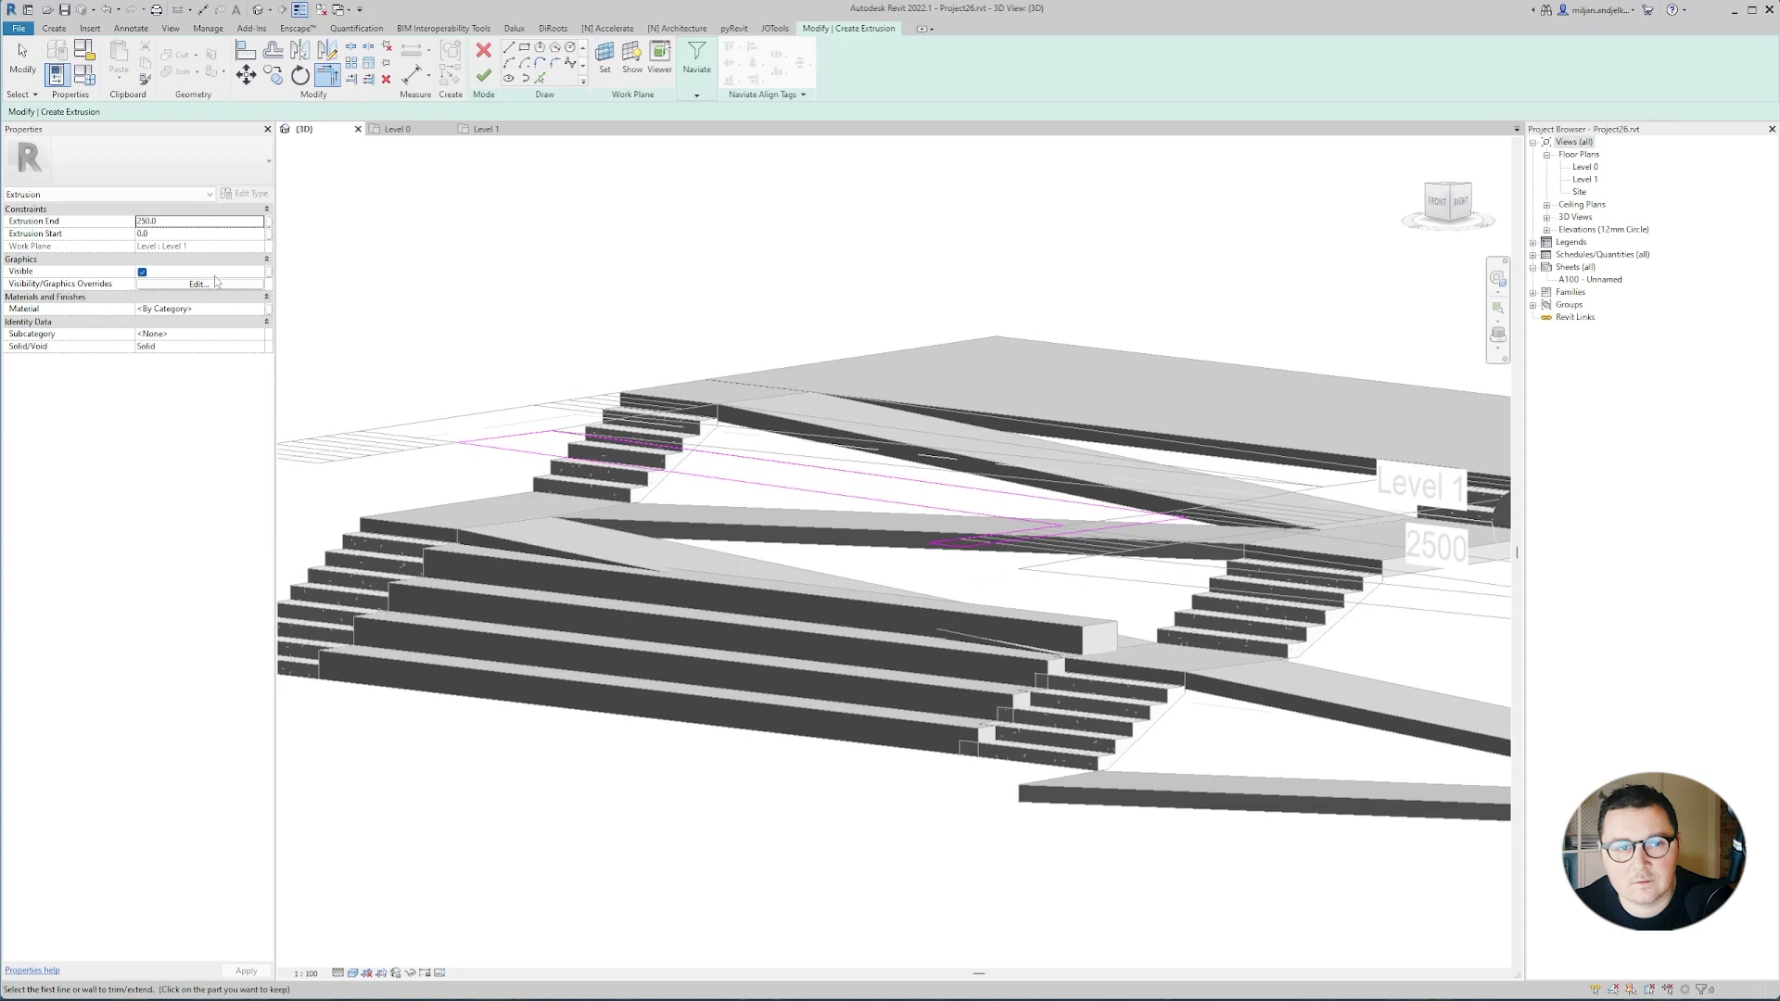
left_click(849, 502)
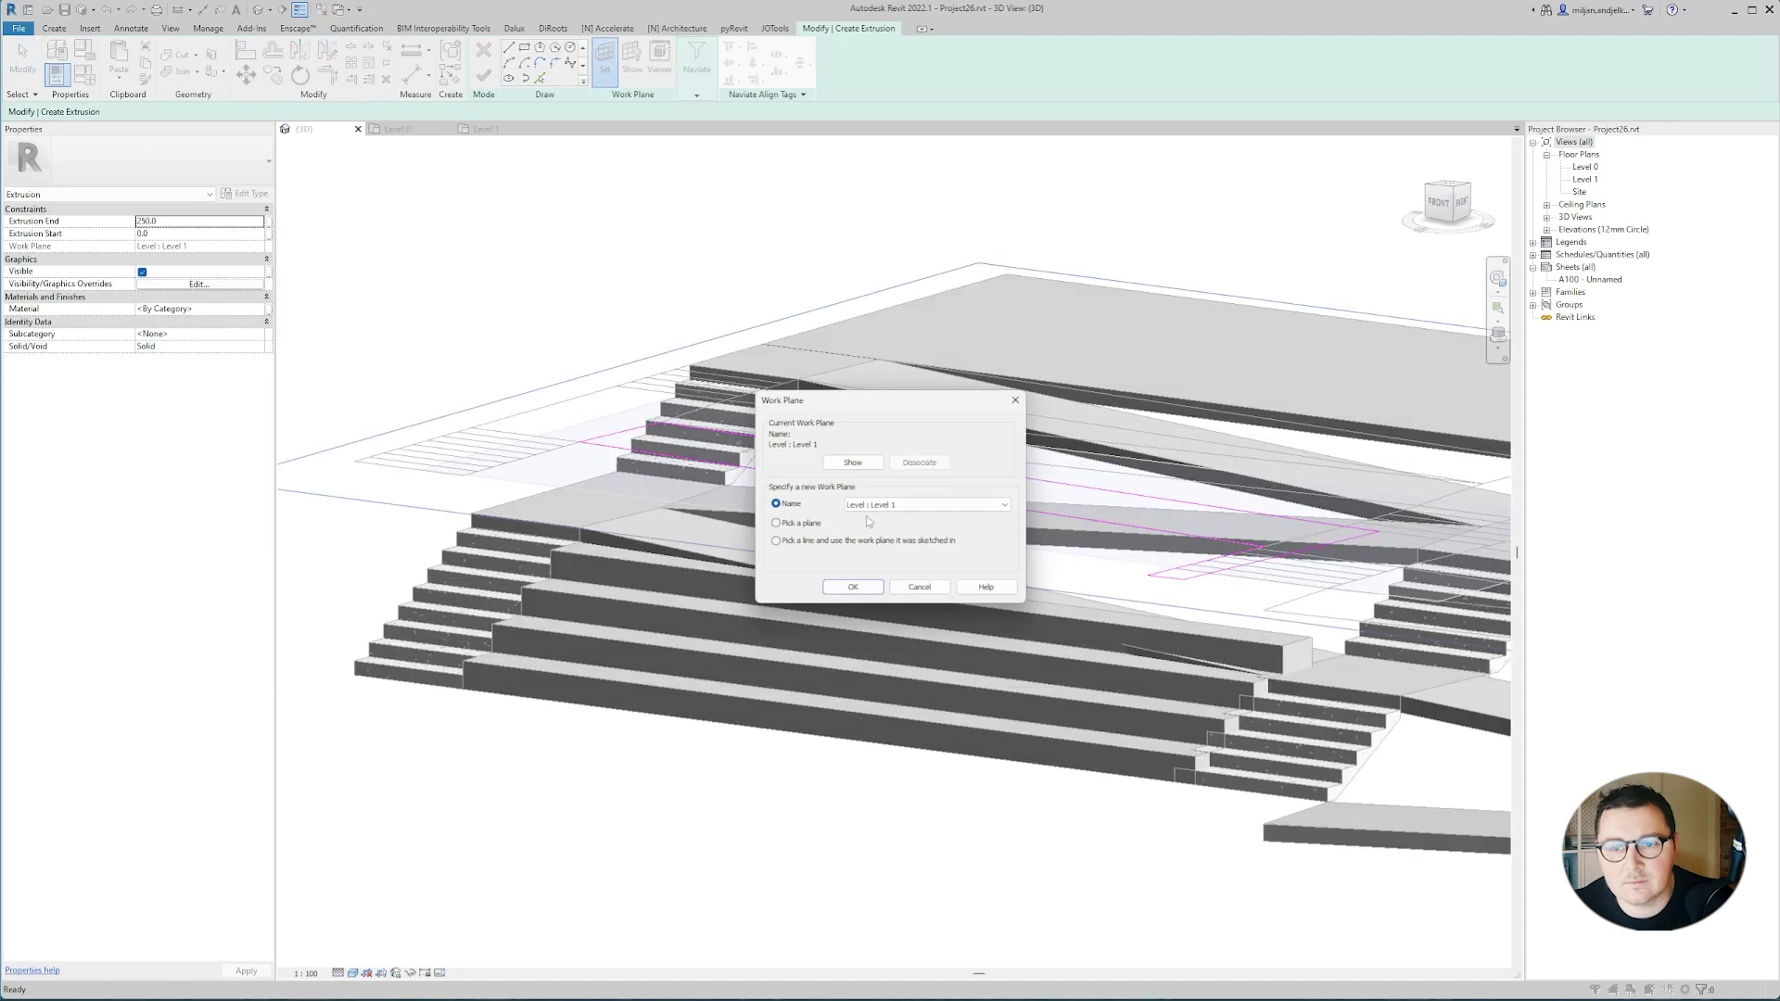
left_click(870, 508)
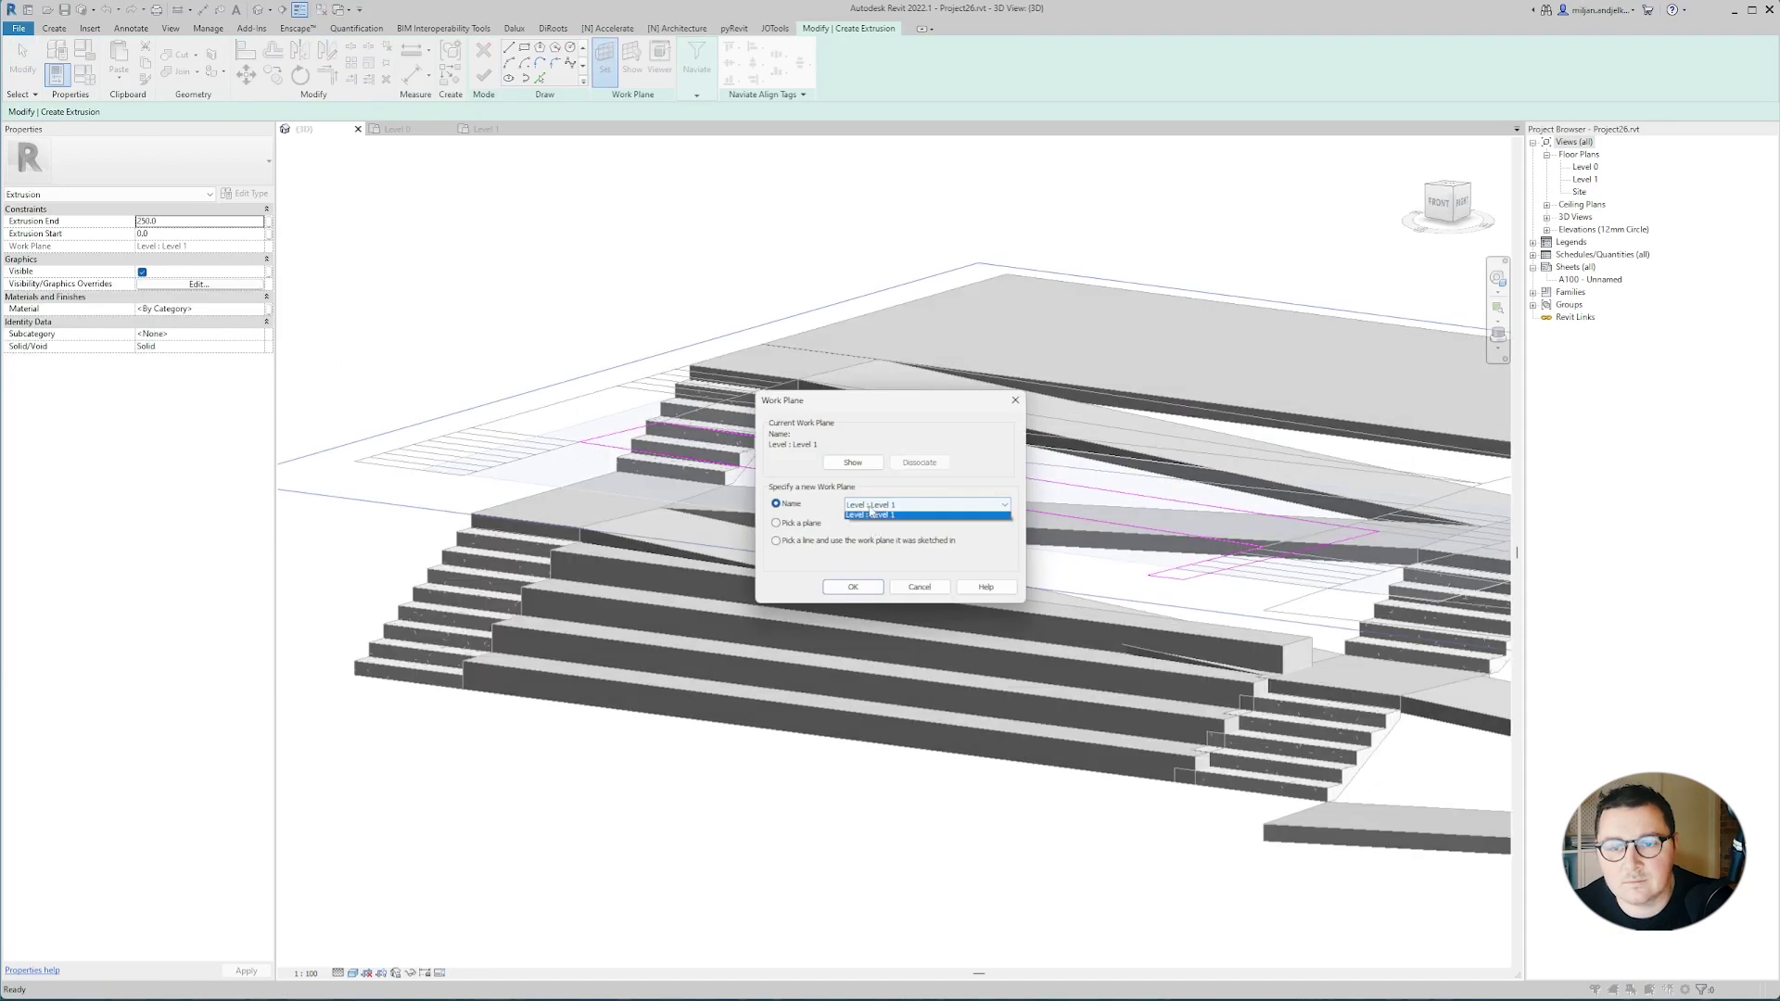
left_click(869, 516)
left_click(850, 591)
Close the outline beside the middle stair, finish the extrusion and raise its end to 2000.
middle_click_drag(801, 758, 808, 816, "shift")
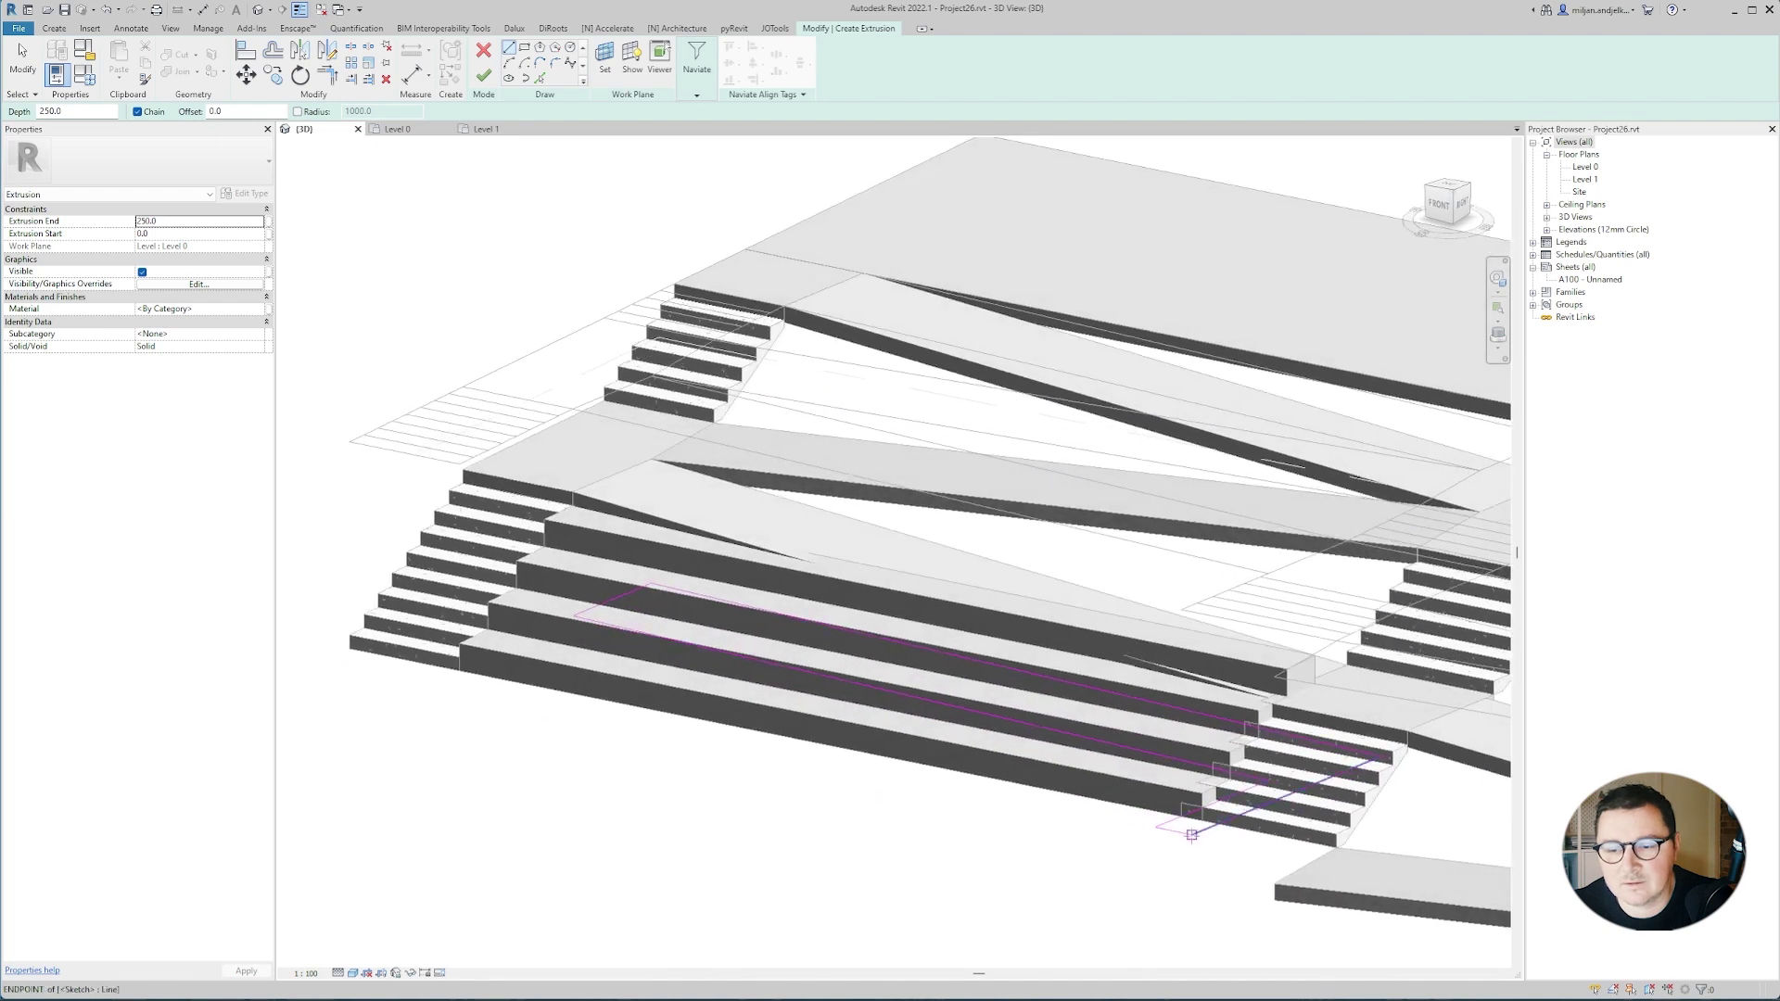
scroll(1186, 844, "up", 2)
key("Escape")
left_click(1182, 836)
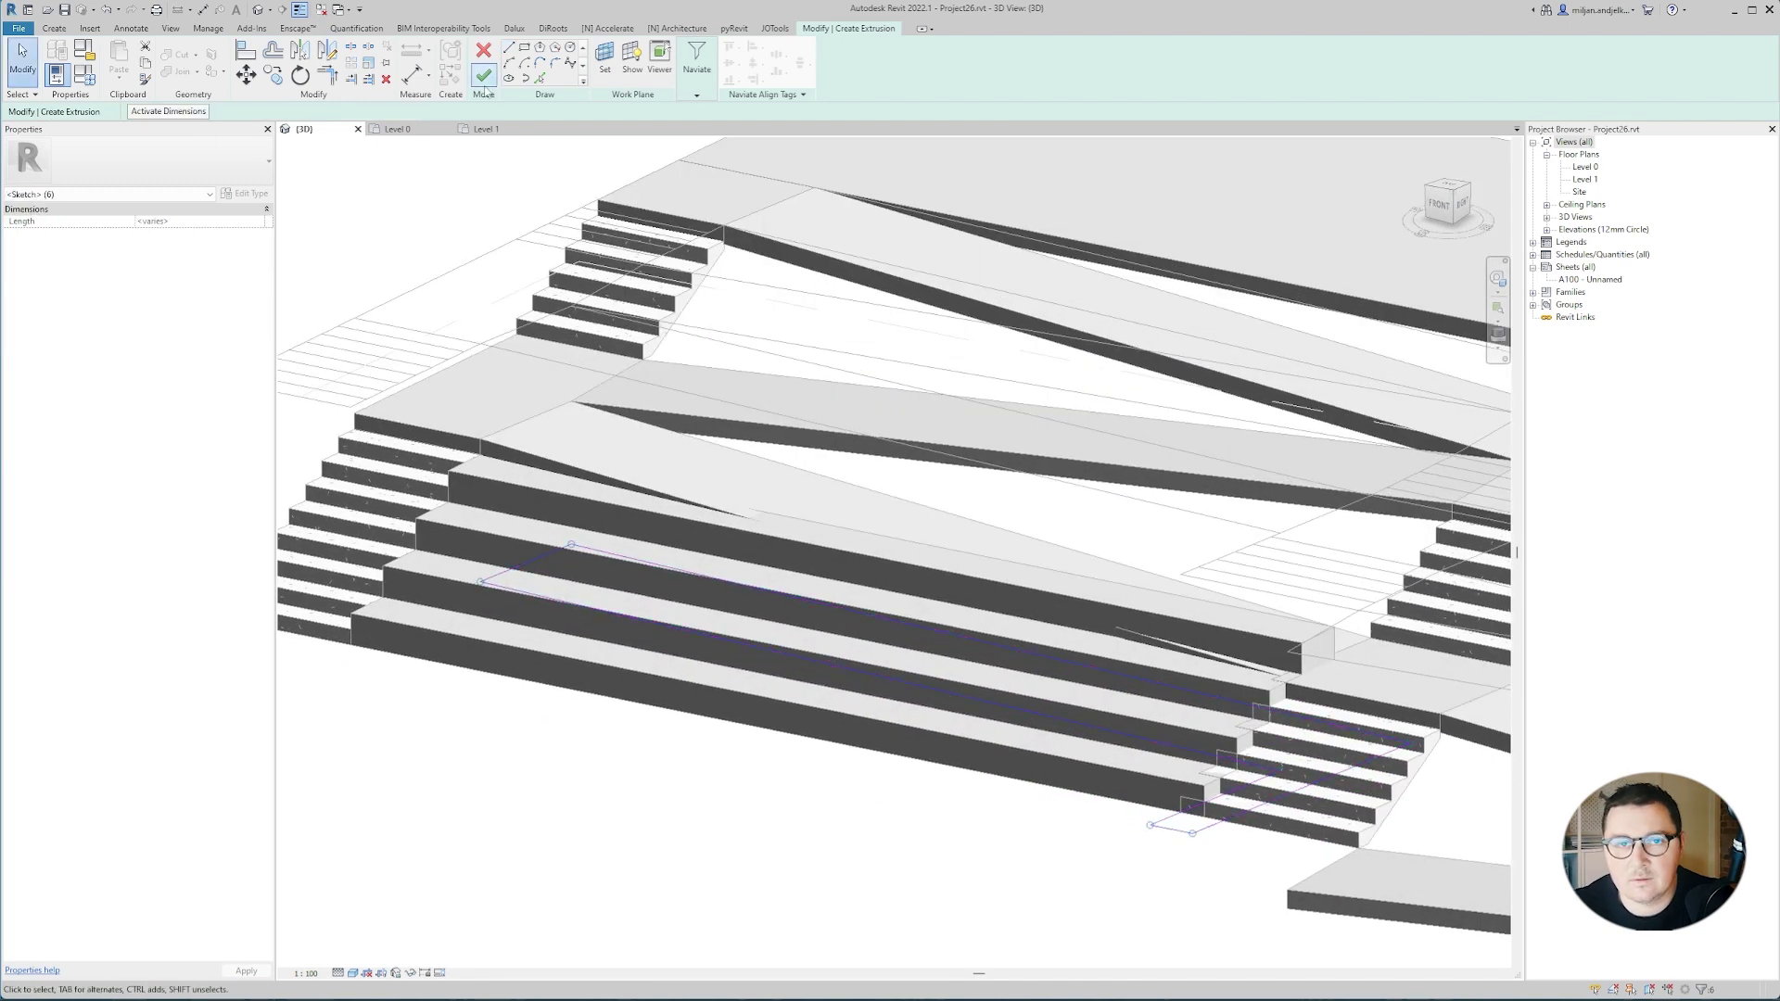
left_click(482, 76)
left_click_drag(881, 660, 887, 531)
middle_click_drag(888, 534, 1208, 600, "shift")
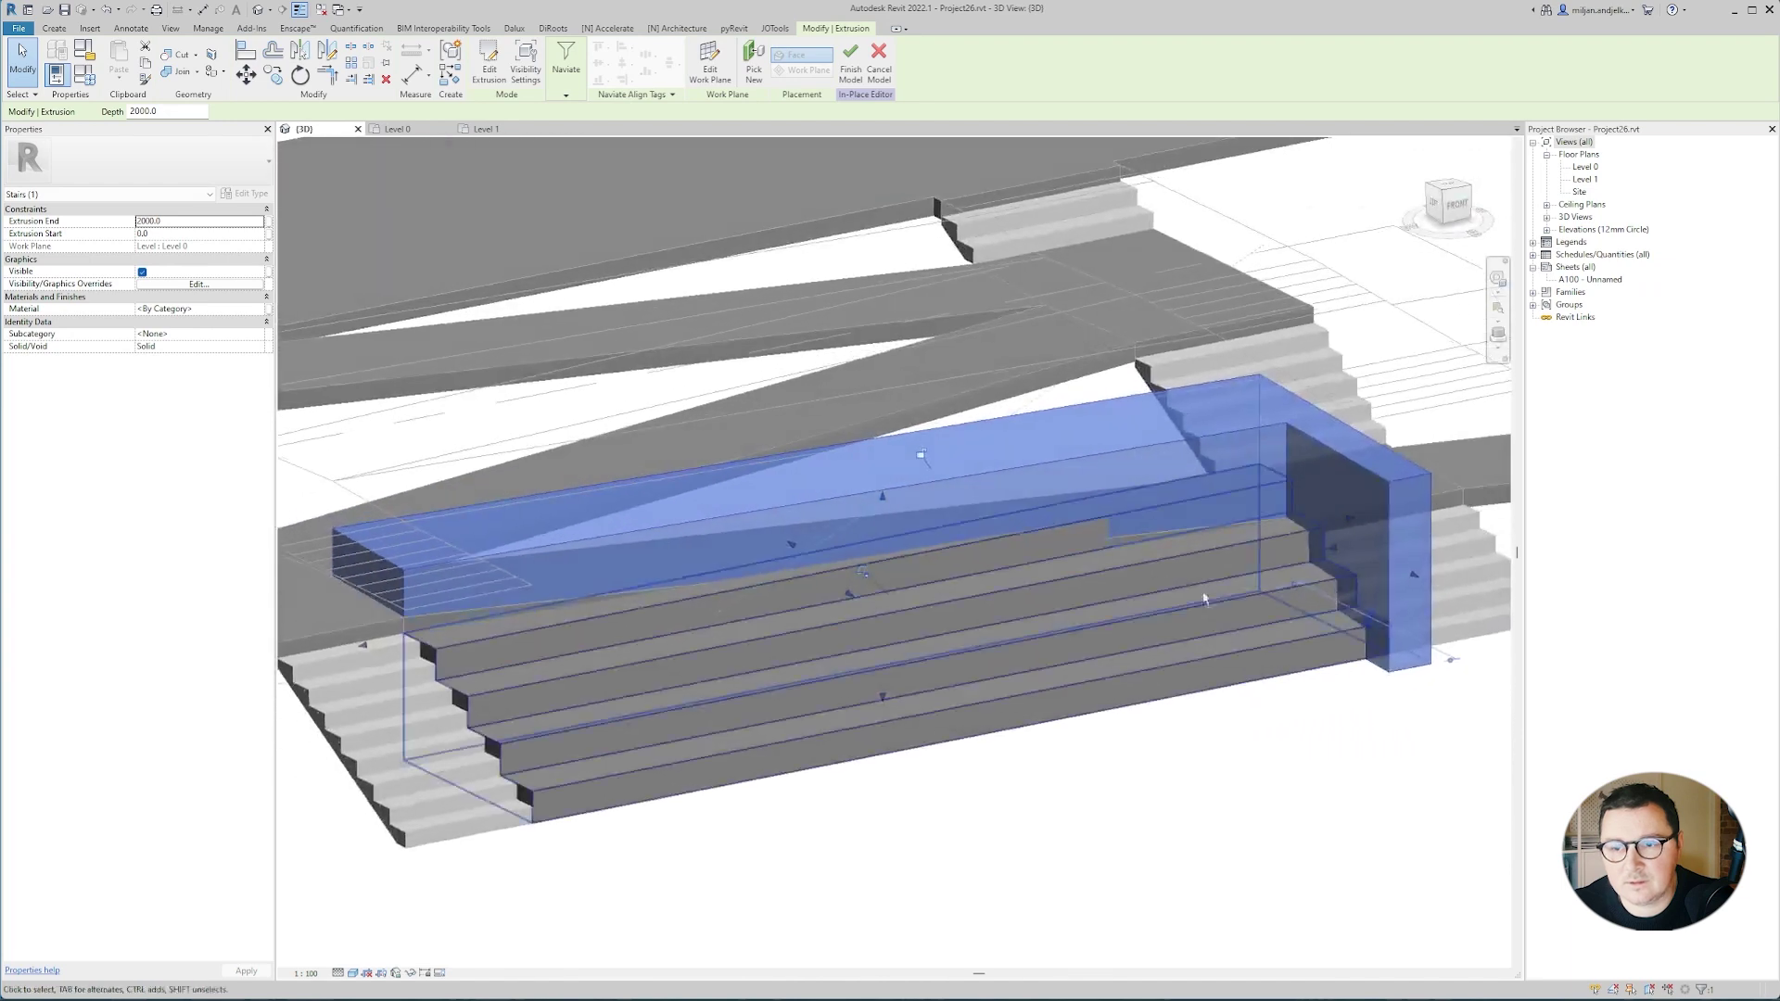
Change the new extrusion from solid to void and cut the stepped seating with it.
left_click(256, 350)
left_click(178, 370)
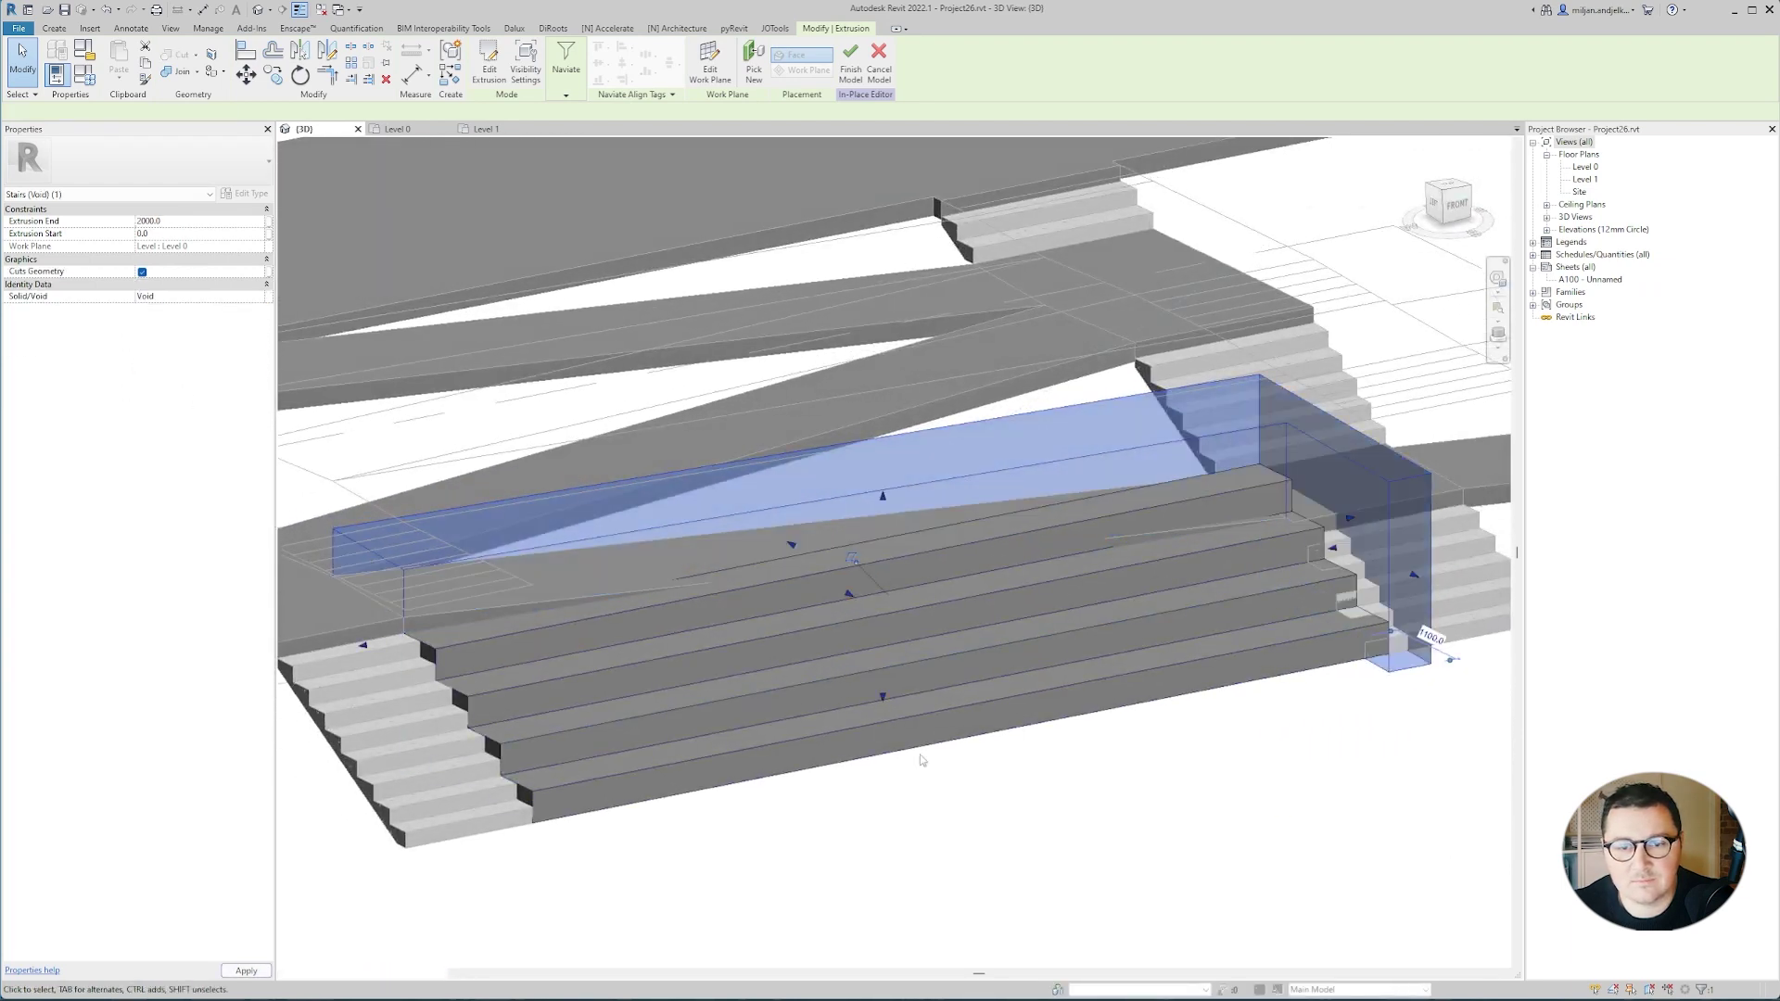
left_click(1010, 829)
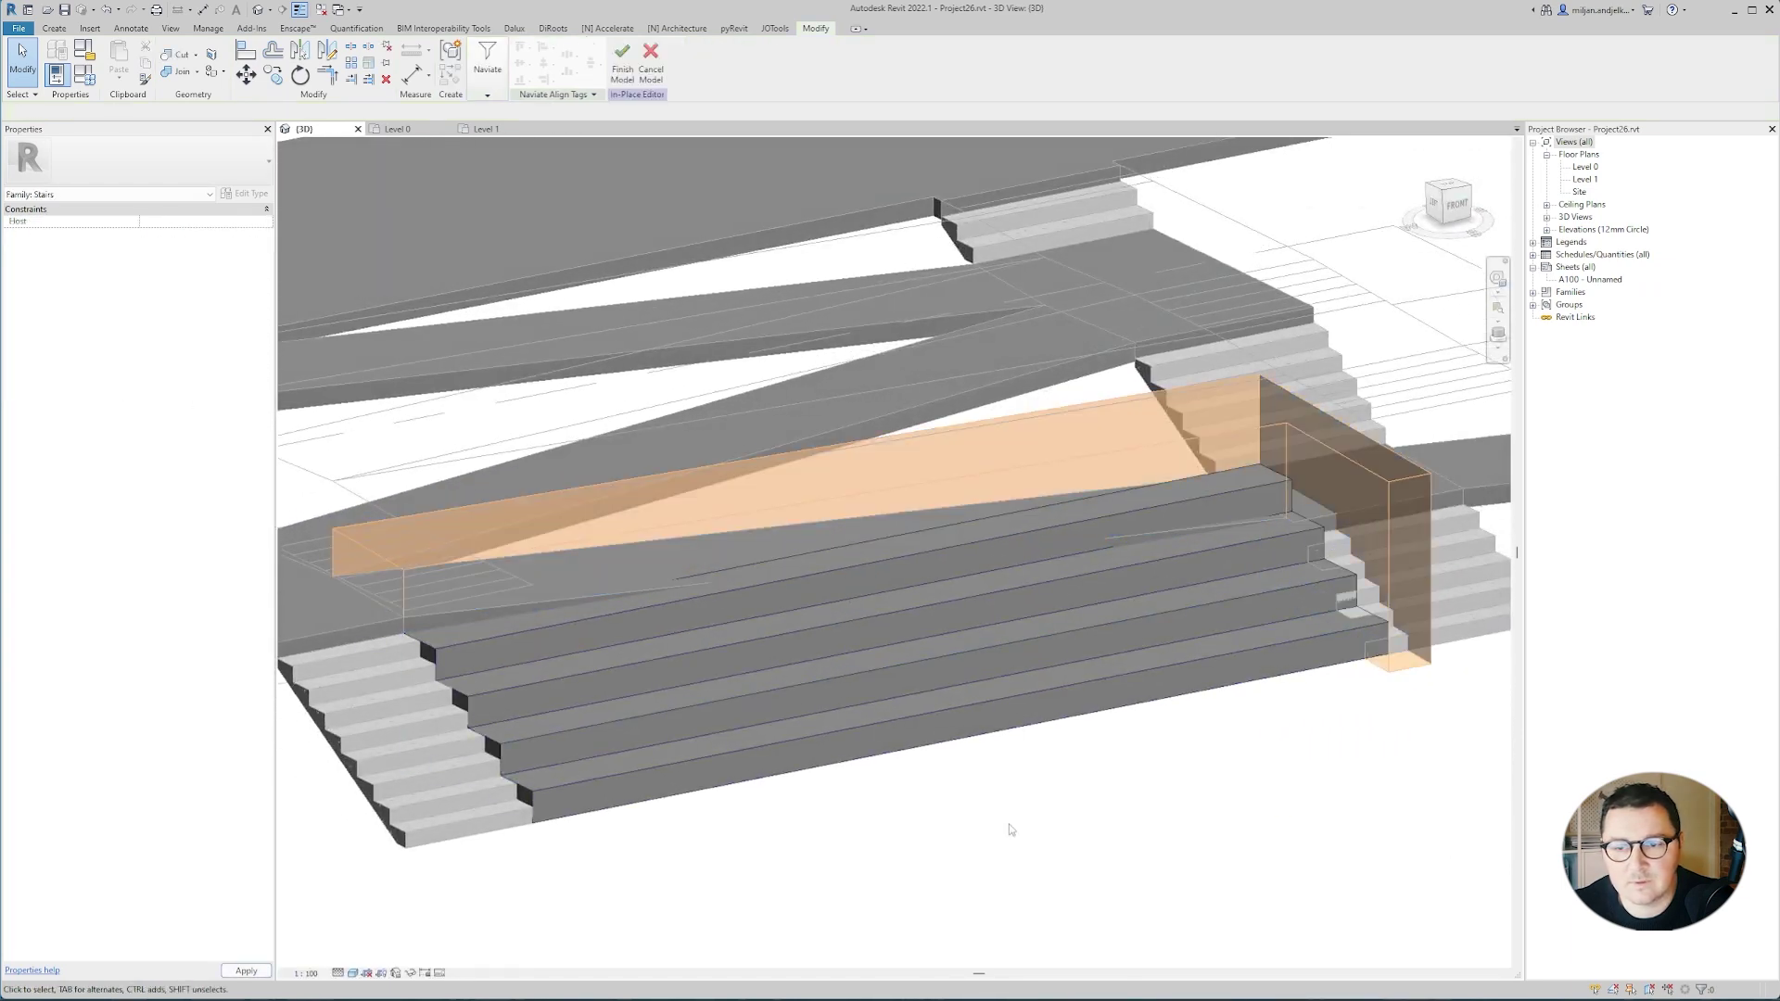
left_click(181, 54)
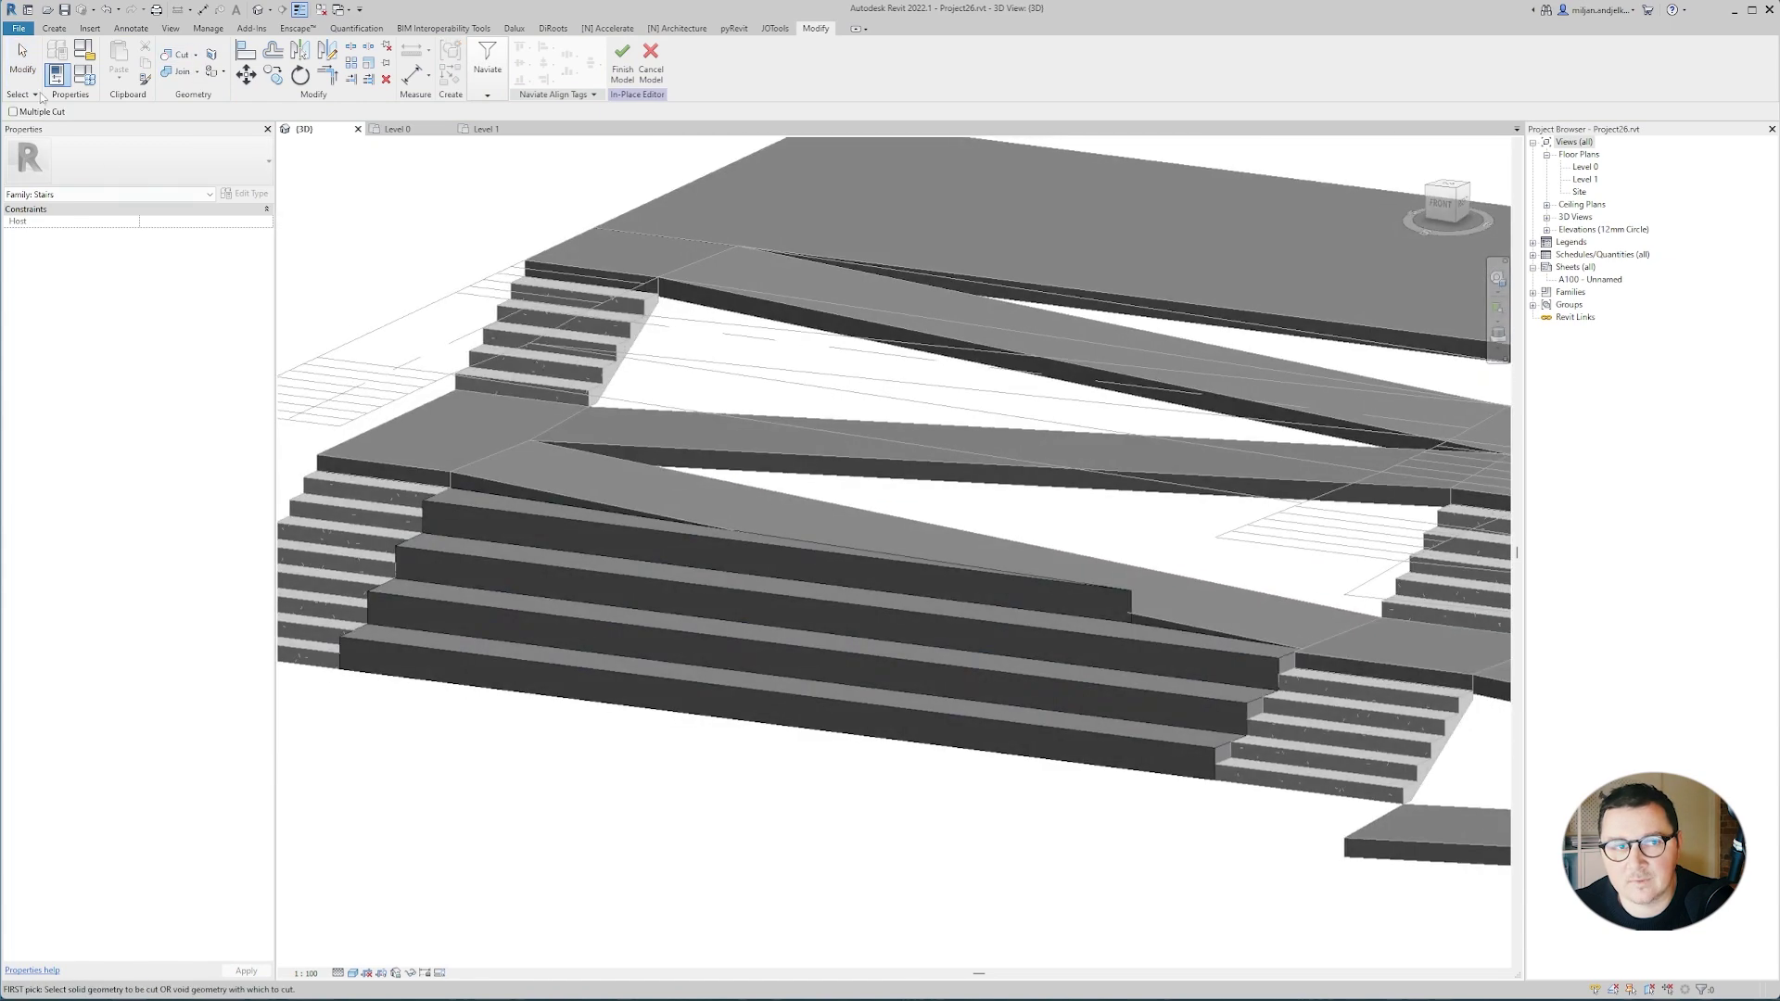
left_click(27, 70)
middle_click_drag(787, 454, 702, 460, "shift")
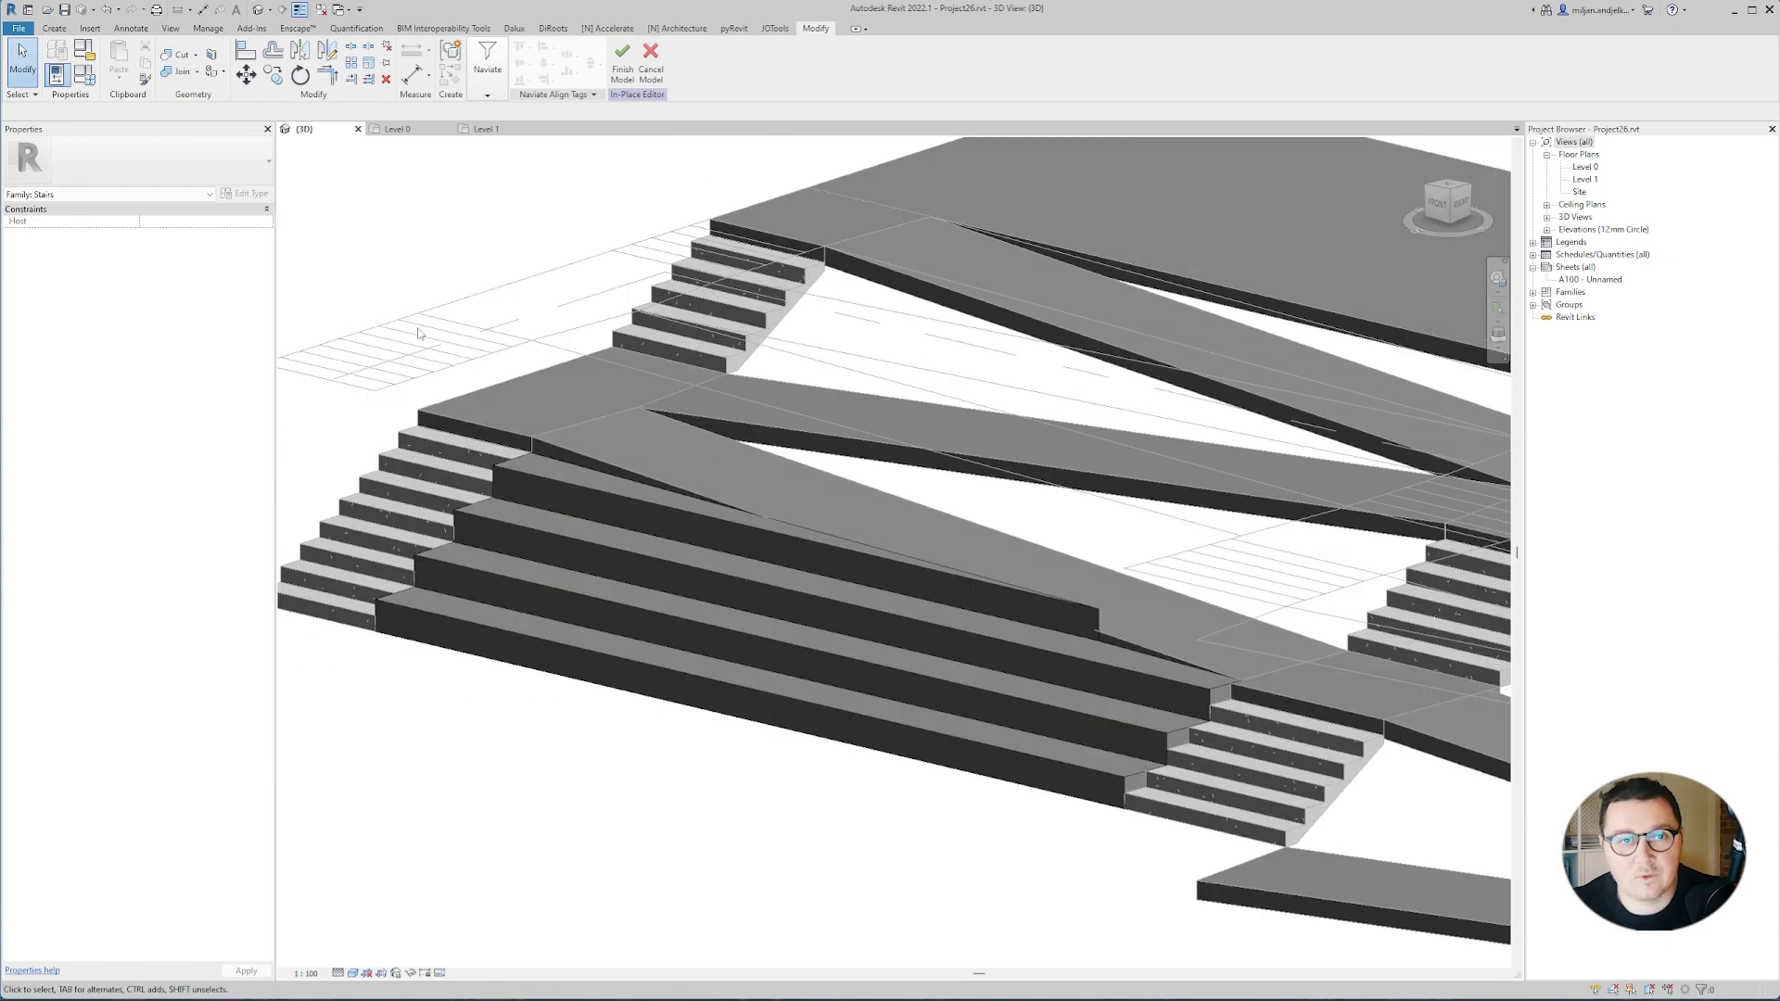
Start a void extrusion with the top face of the sloped ramp behind the seating as its work plane.
left_click(54, 28)
left_click(273, 58)
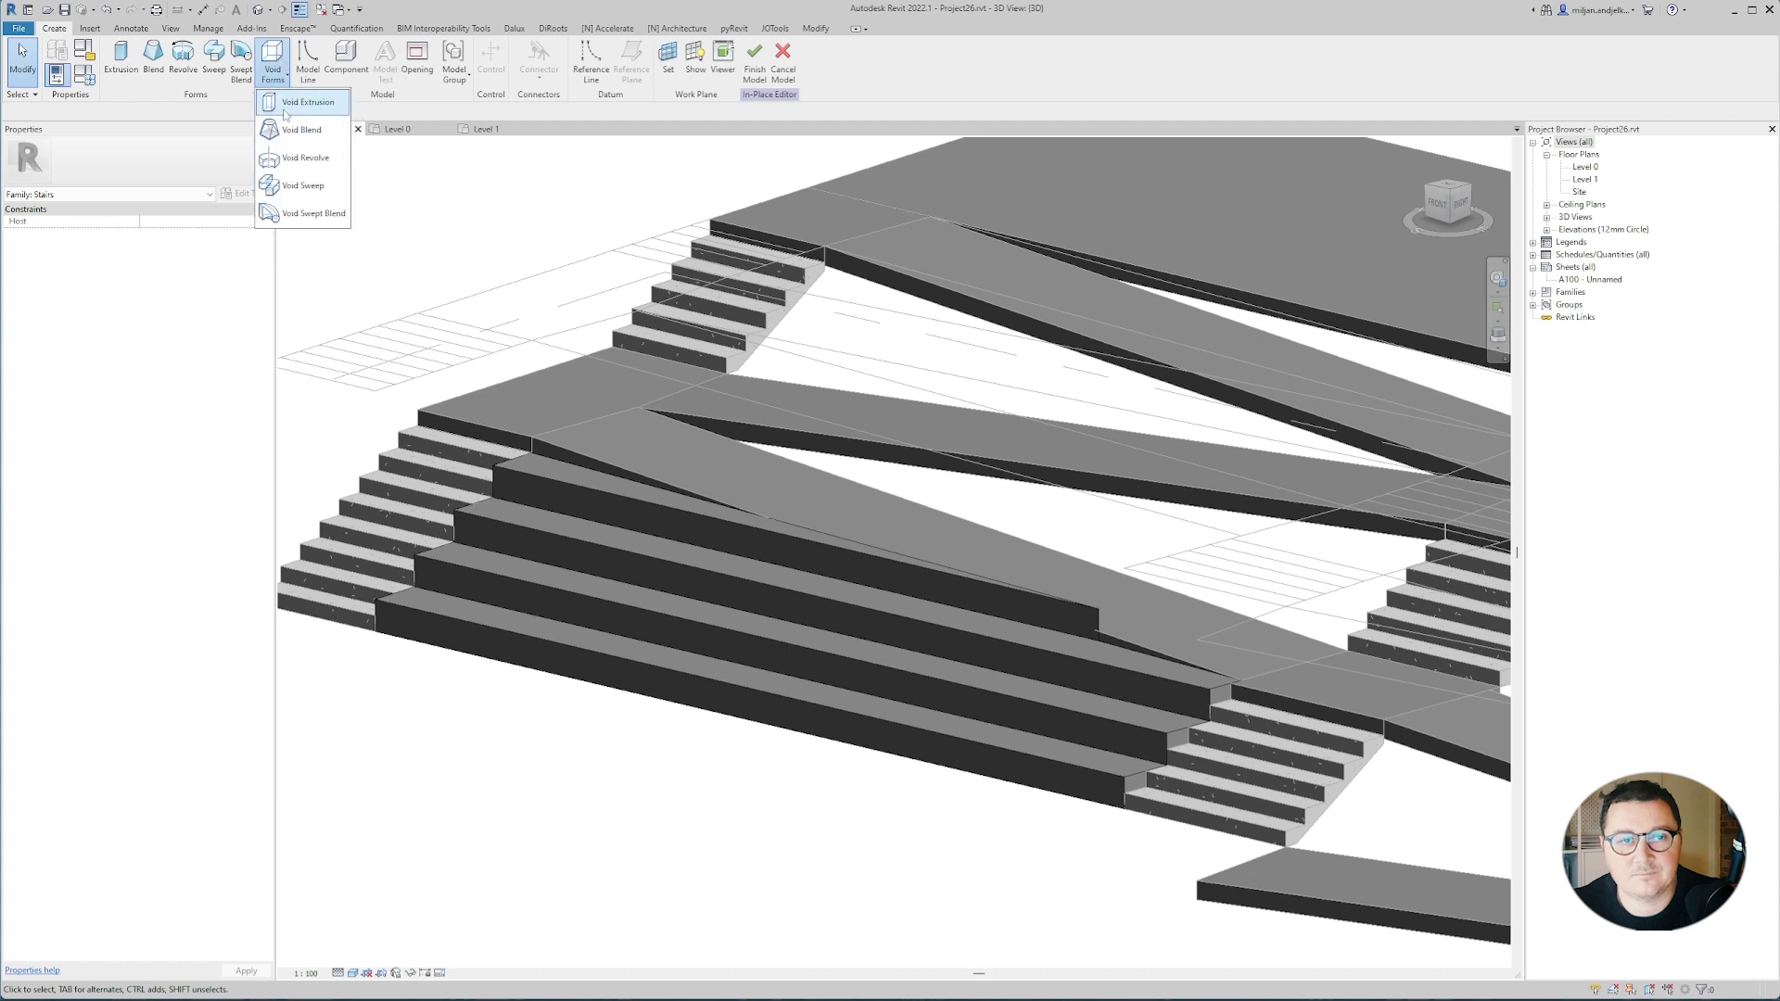
left_click(304, 104)
left_click(849, 592)
left_click(590, 458)
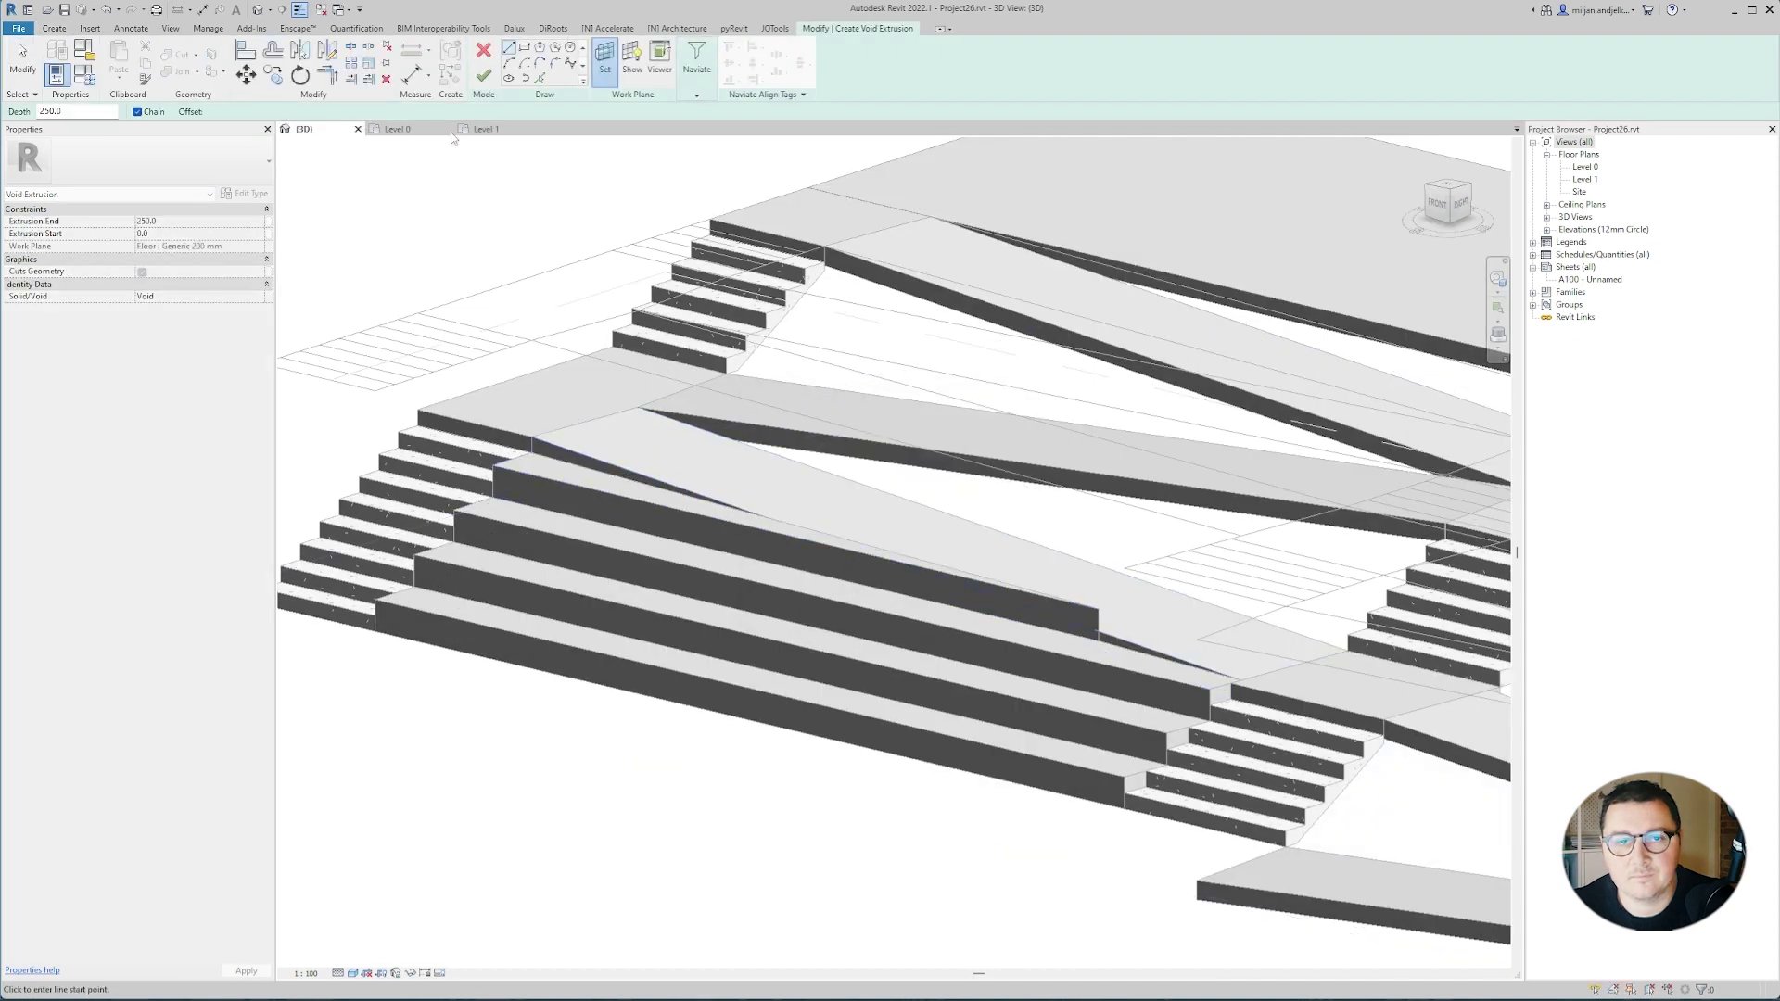
Outline the void profile from the ramp's front edge using a 1000 offset, with lines closing the ends, and trim the corners.
type("1000")
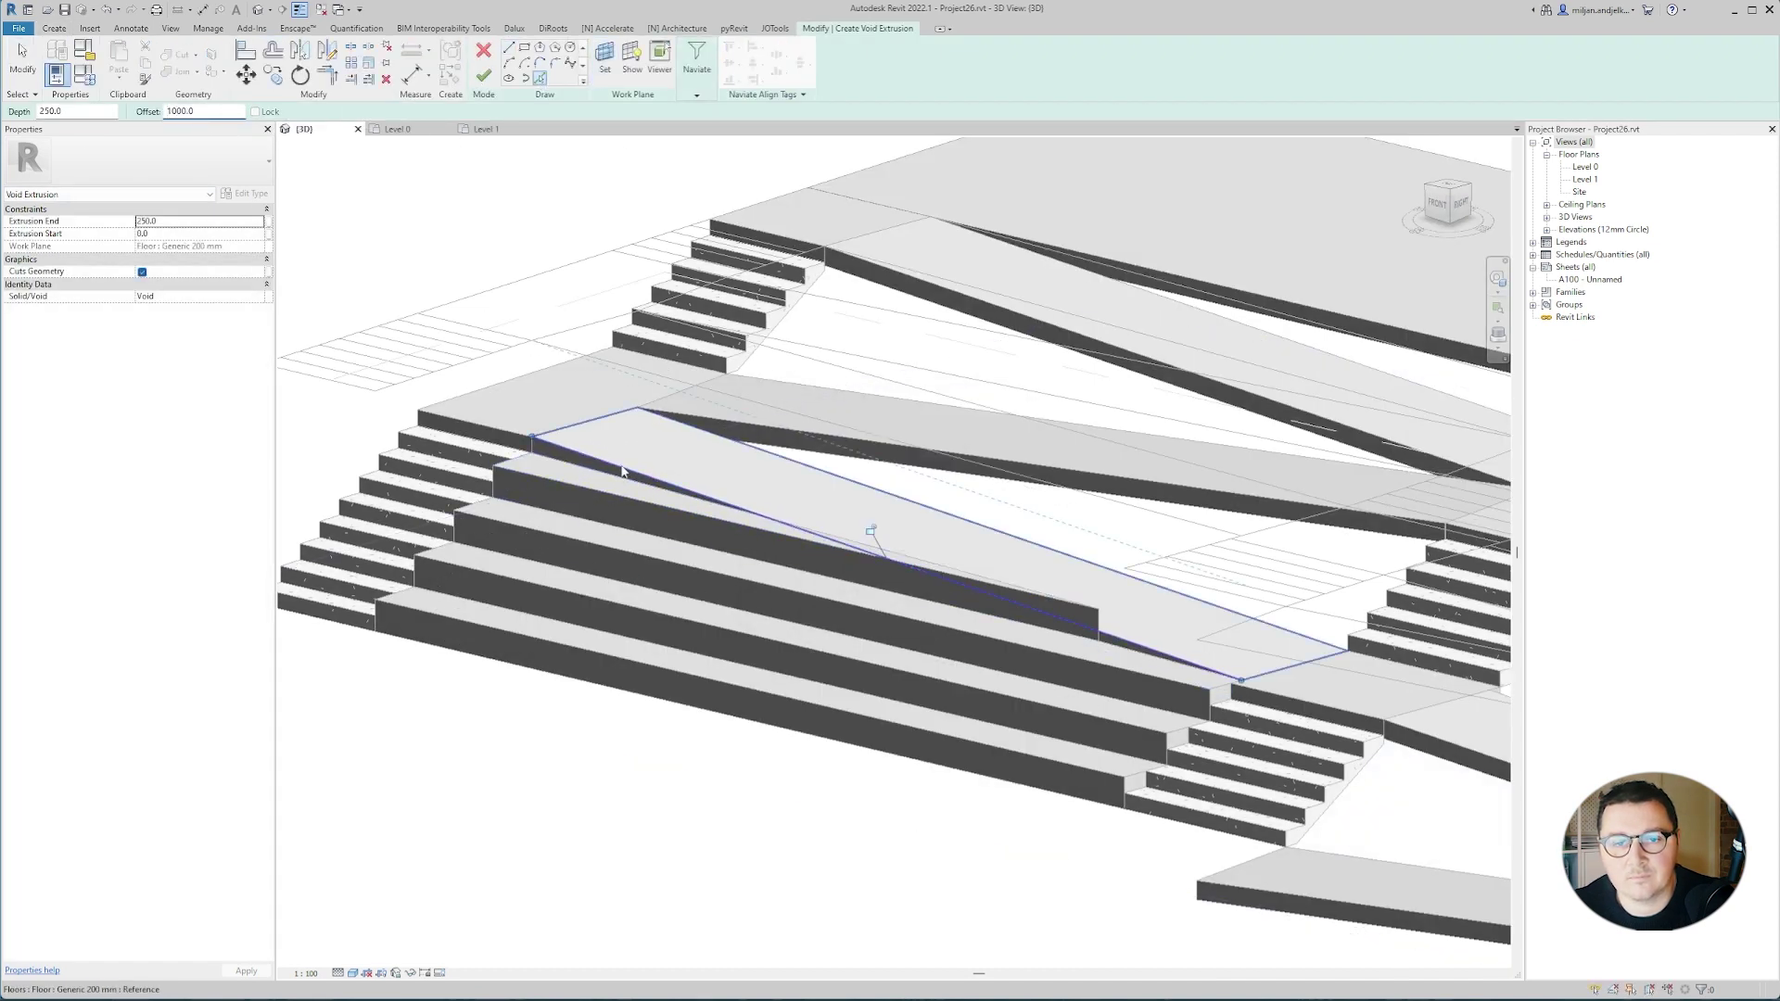
left_click(872, 530)
type("0")
left_click(508, 47)
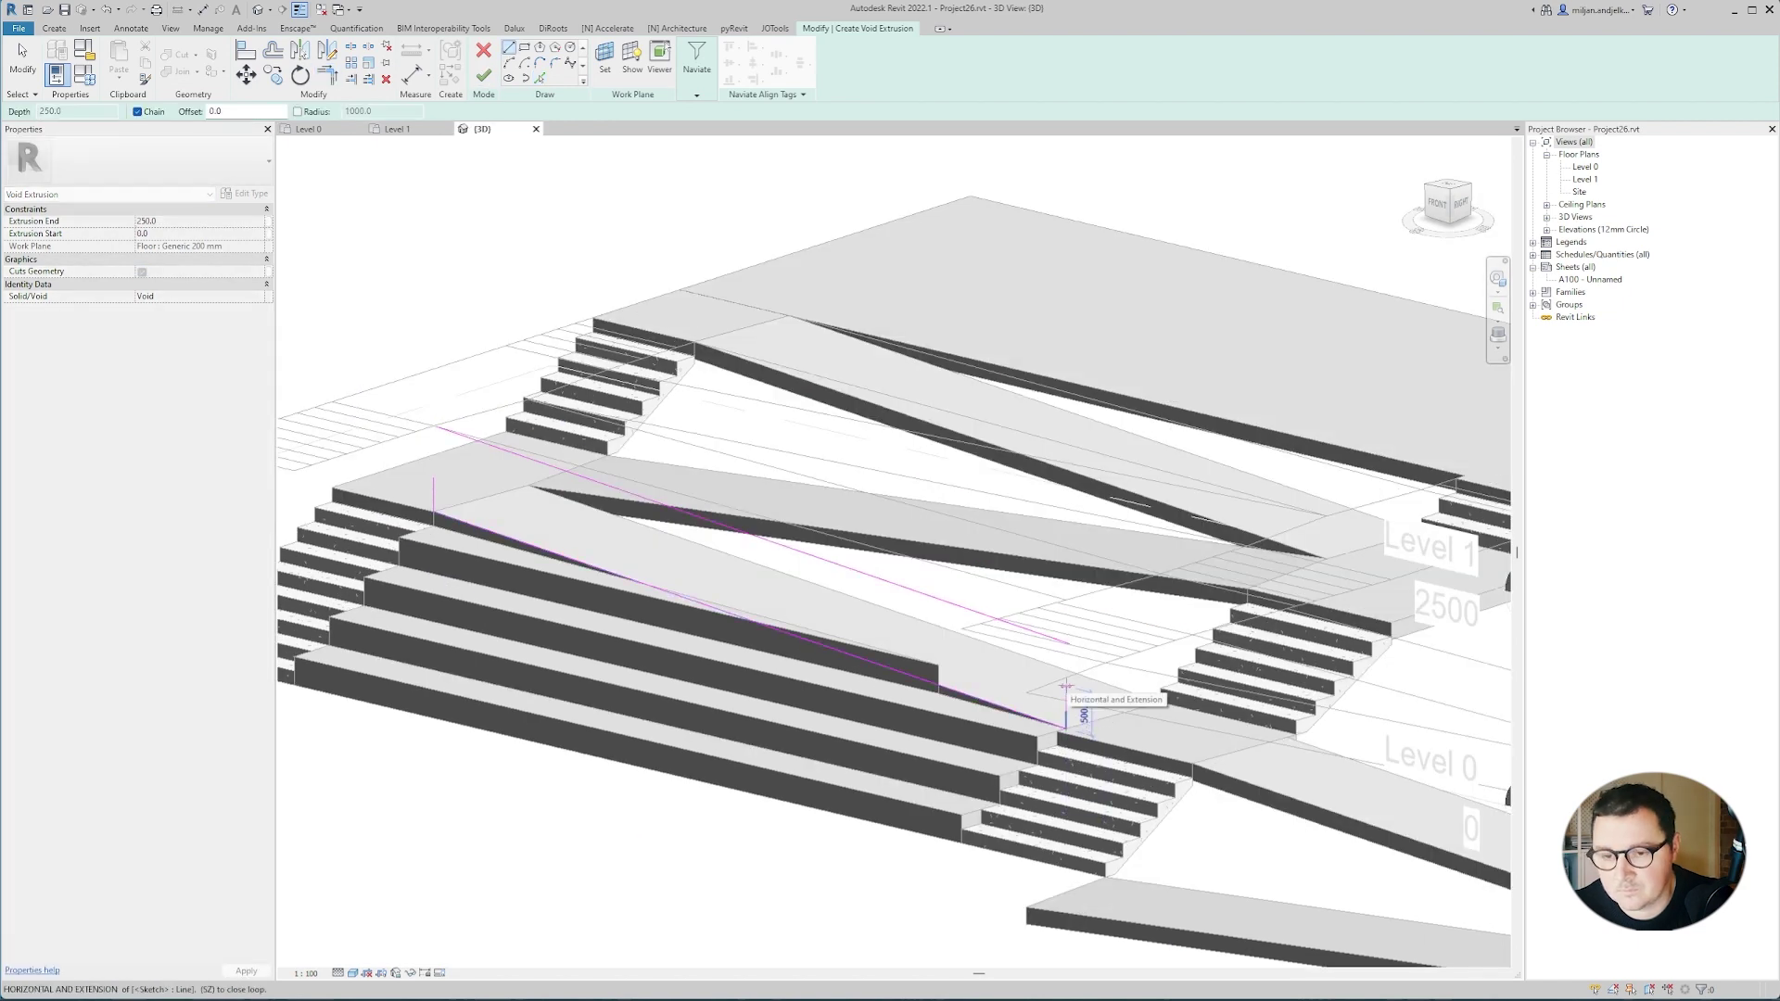
left_click(1066, 688)
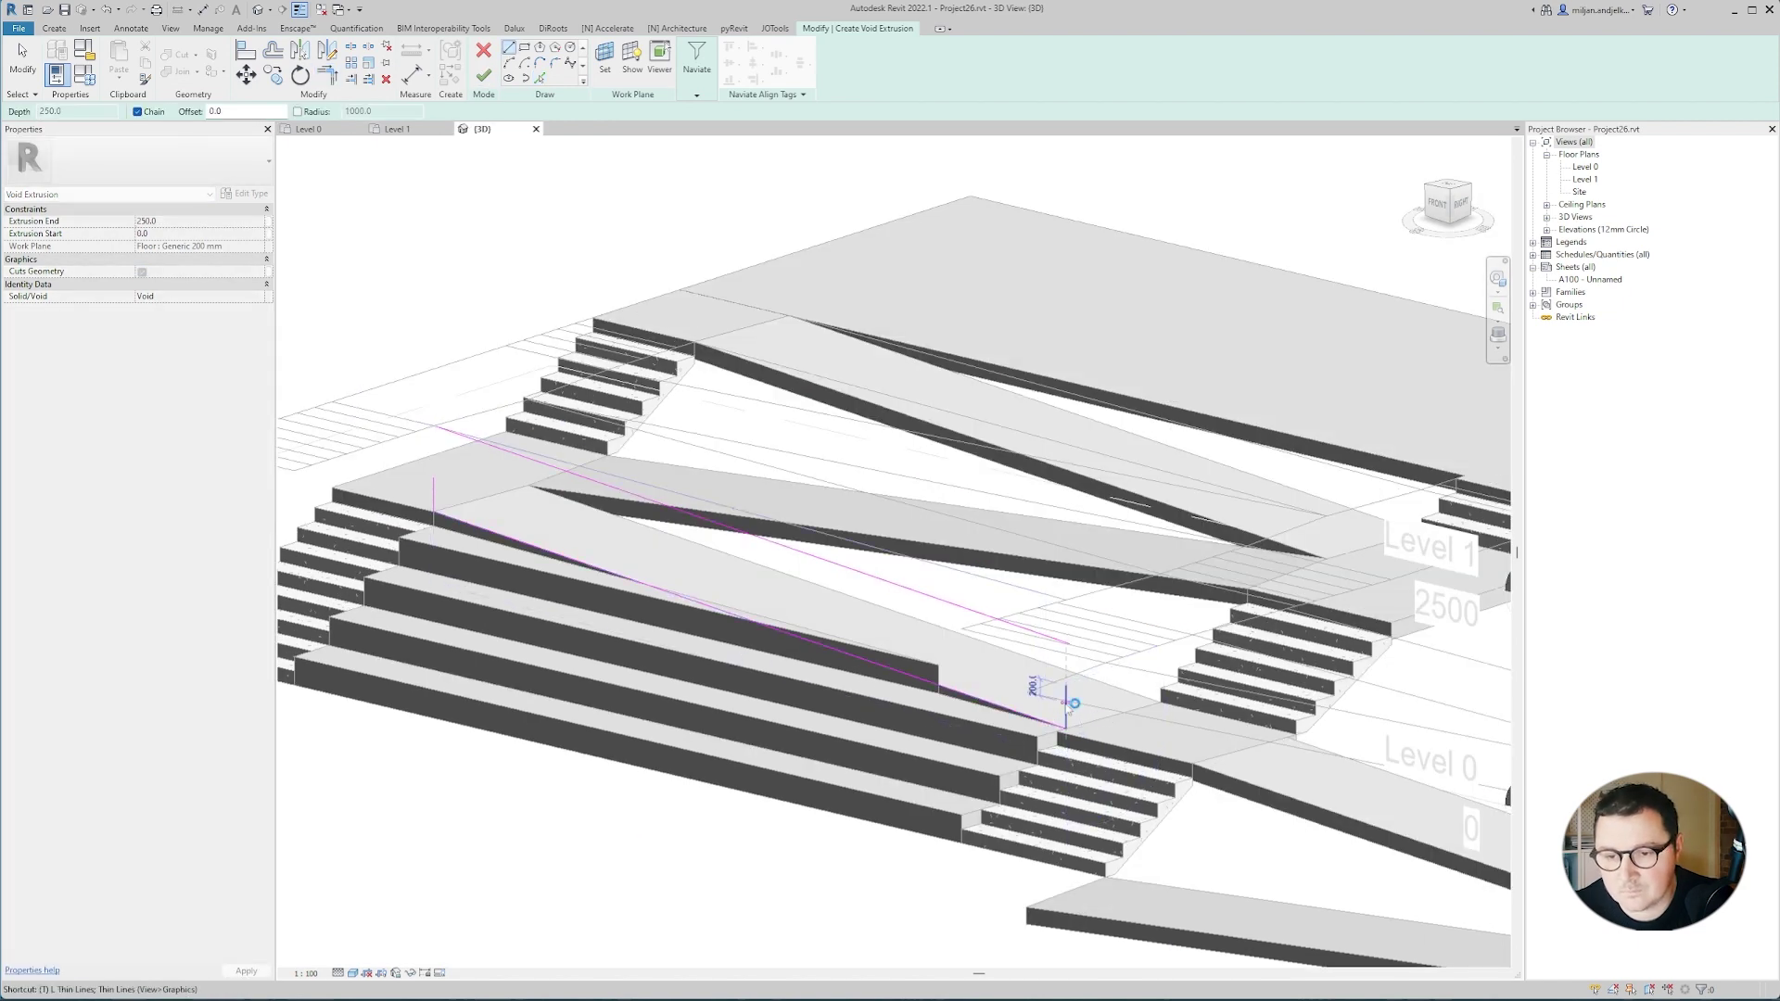
key("t")
key("r")
Finish the void extrusion over the sloped ramp to cut away the seating that rises above it.
middle_click_drag(520, 473, 622, 469)
key("Escape")
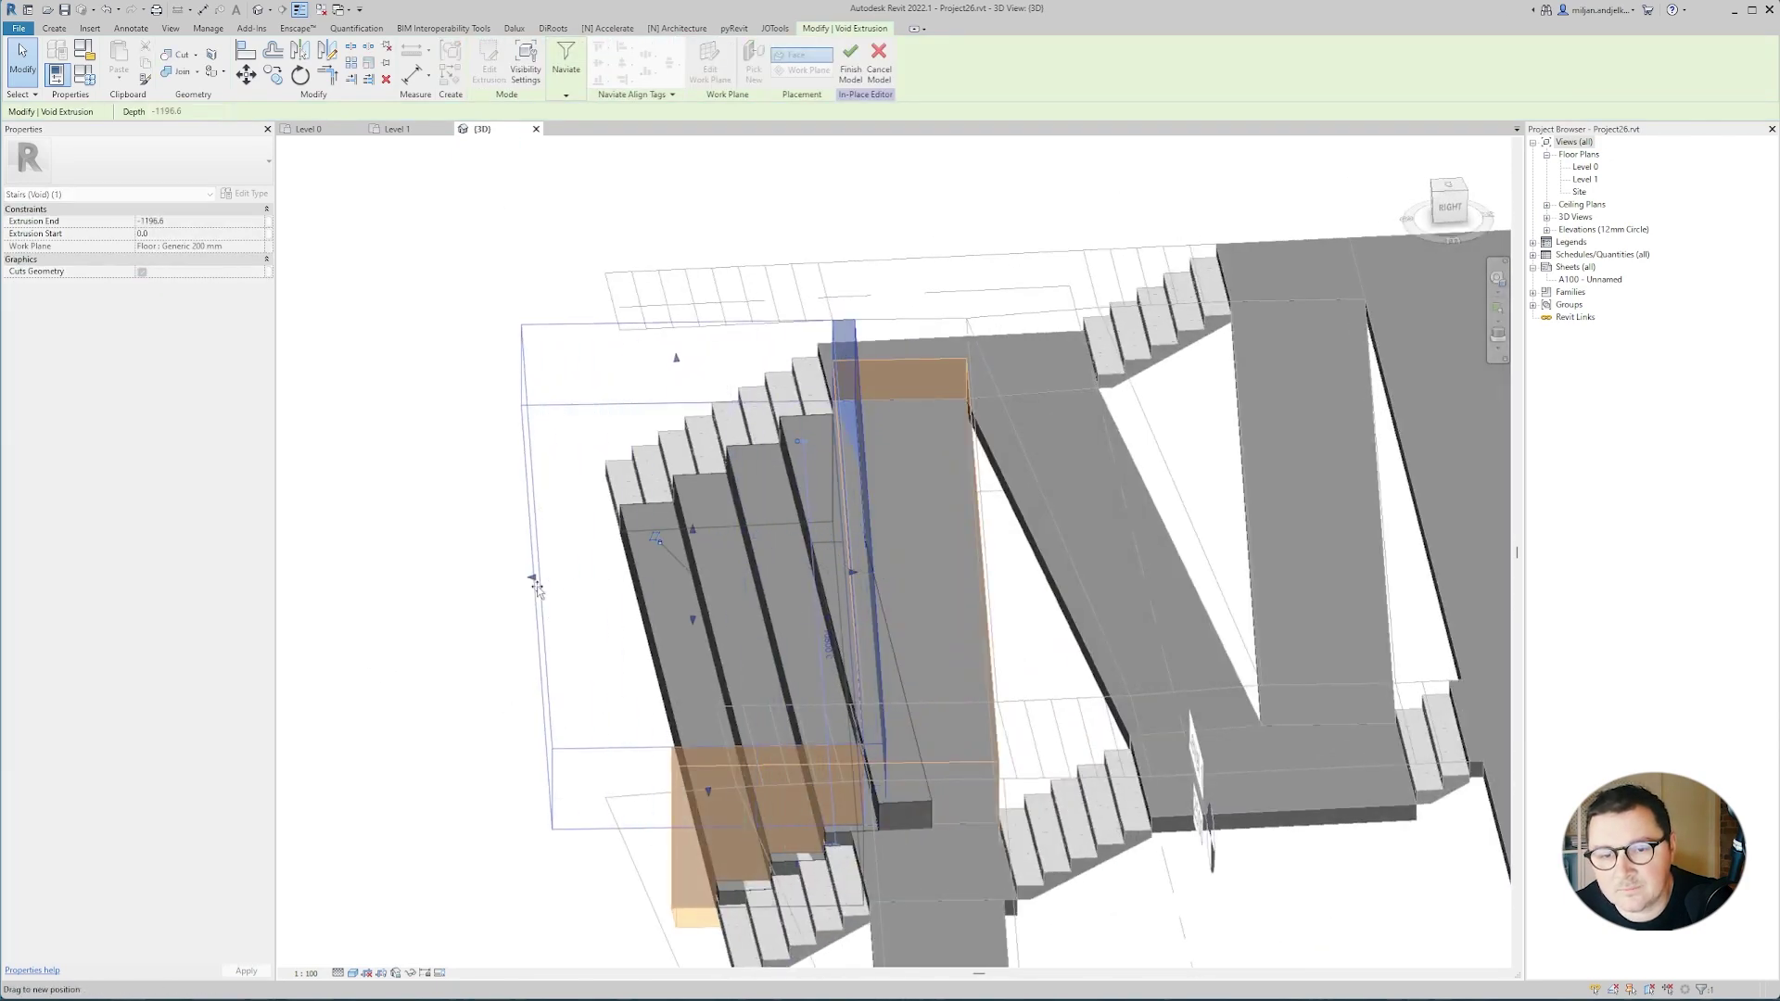
middle_click_drag(538, 590, 1152, 747, "shift")
left_click(1152, 747)
middle_click_drag(669, 537, 937, 674)
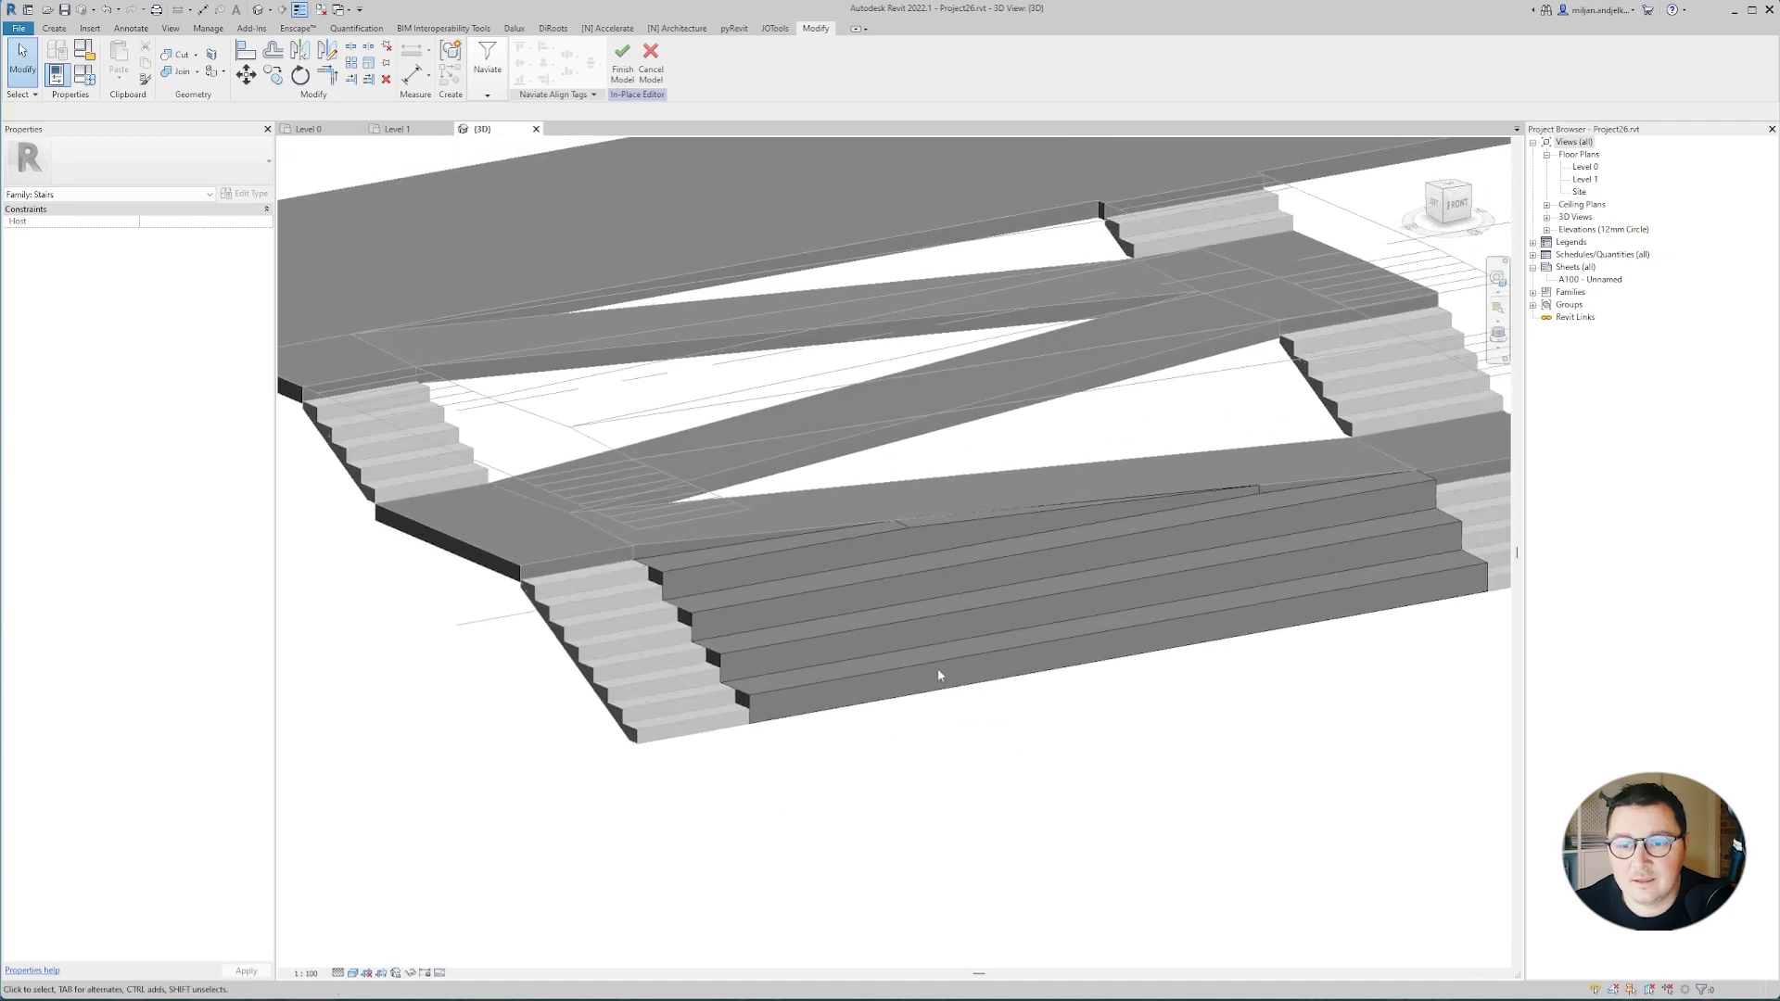
Start a new family parameter for the material of the stepped seating extrusion.
left_click(916, 660)
middle_click_drag(975, 755, 954, 751, "shift")
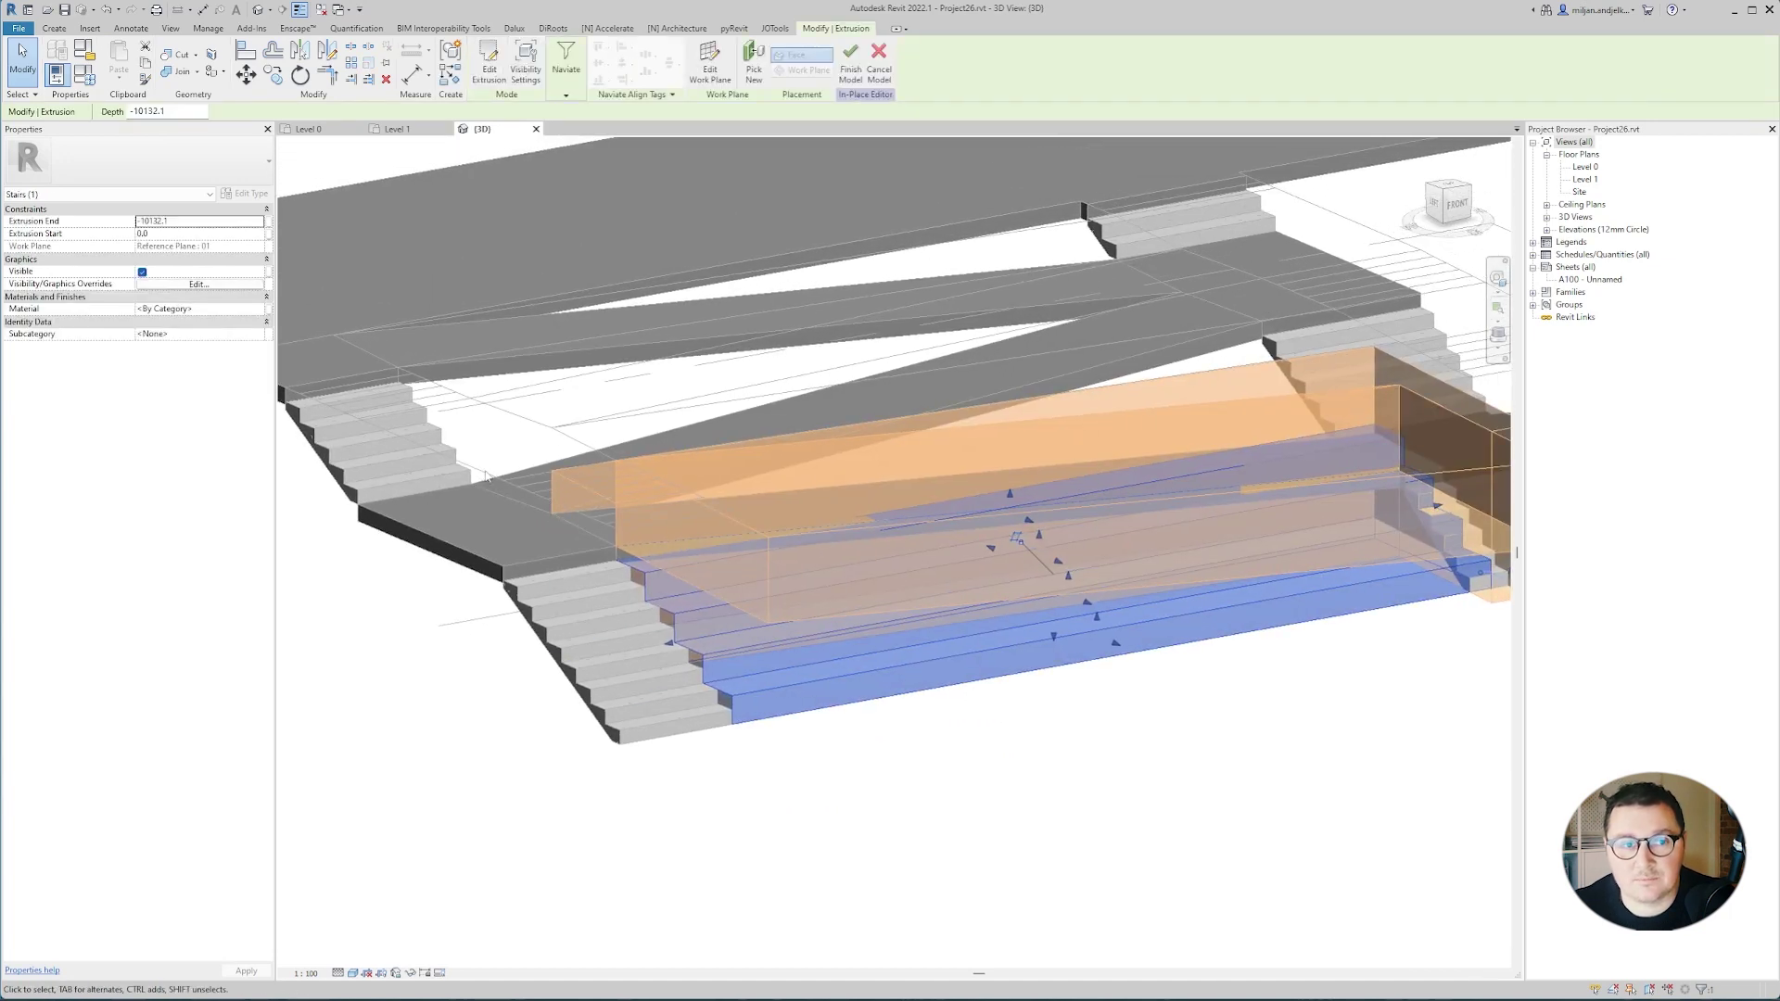
left_click(267, 310)
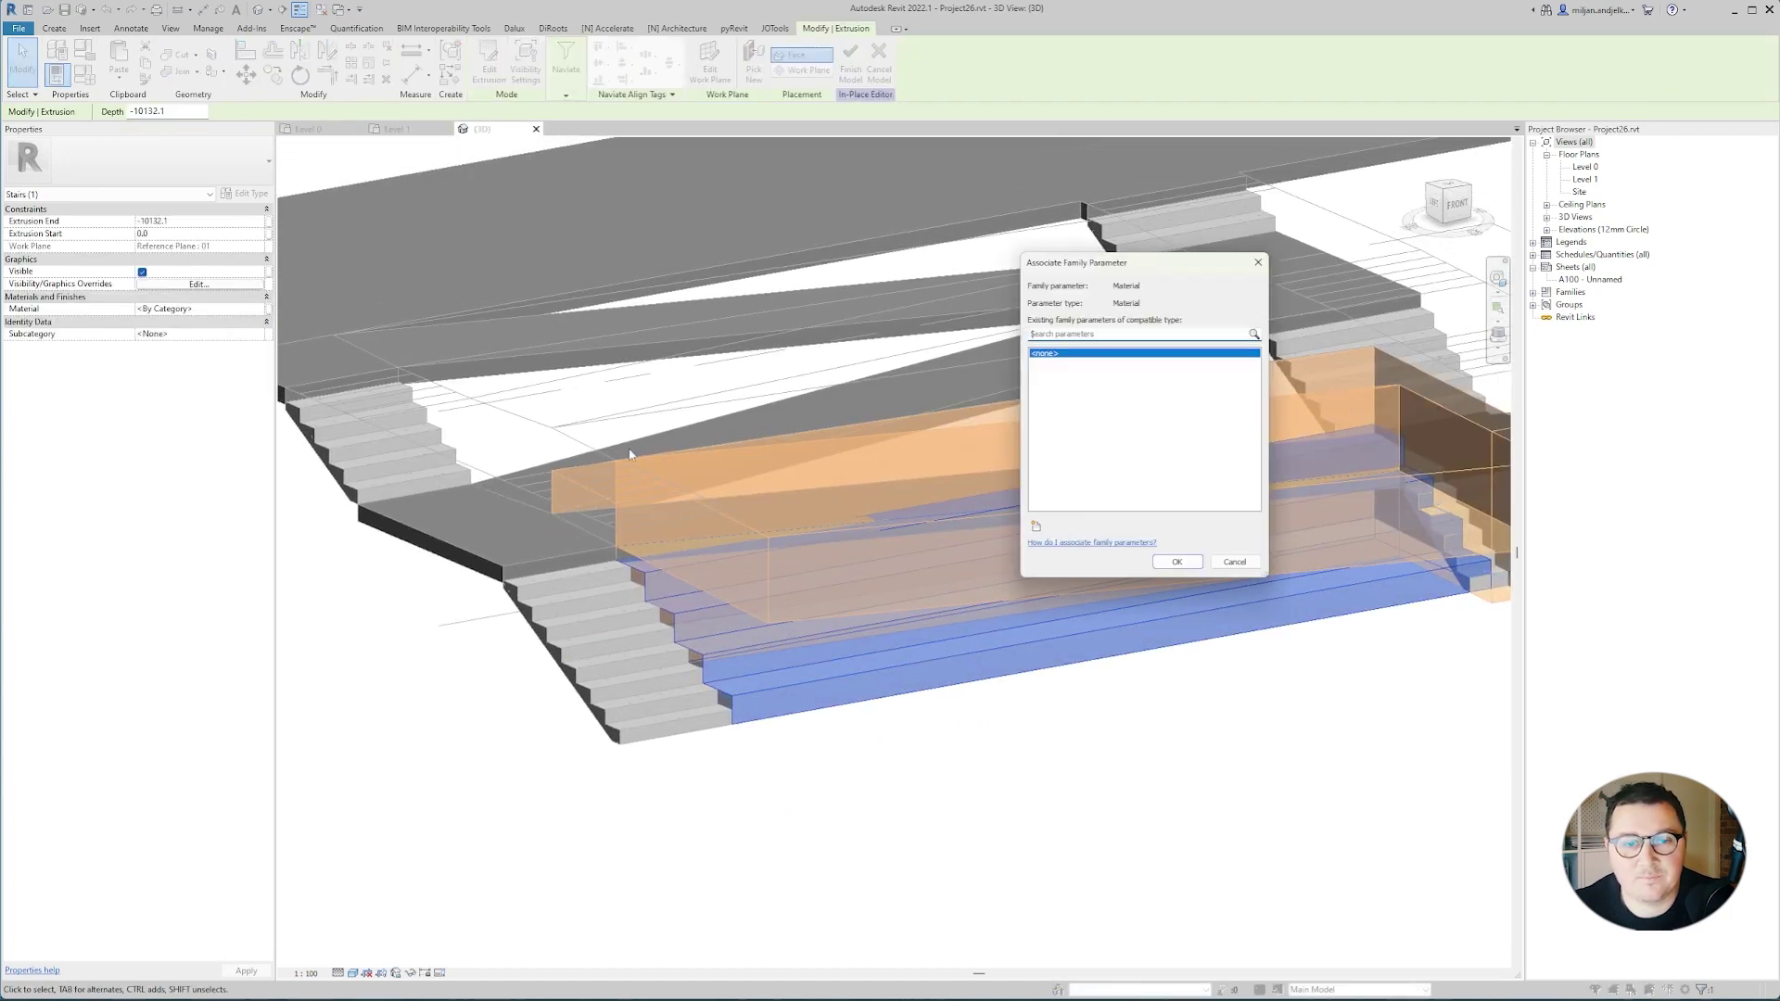
left_click(1036, 524)
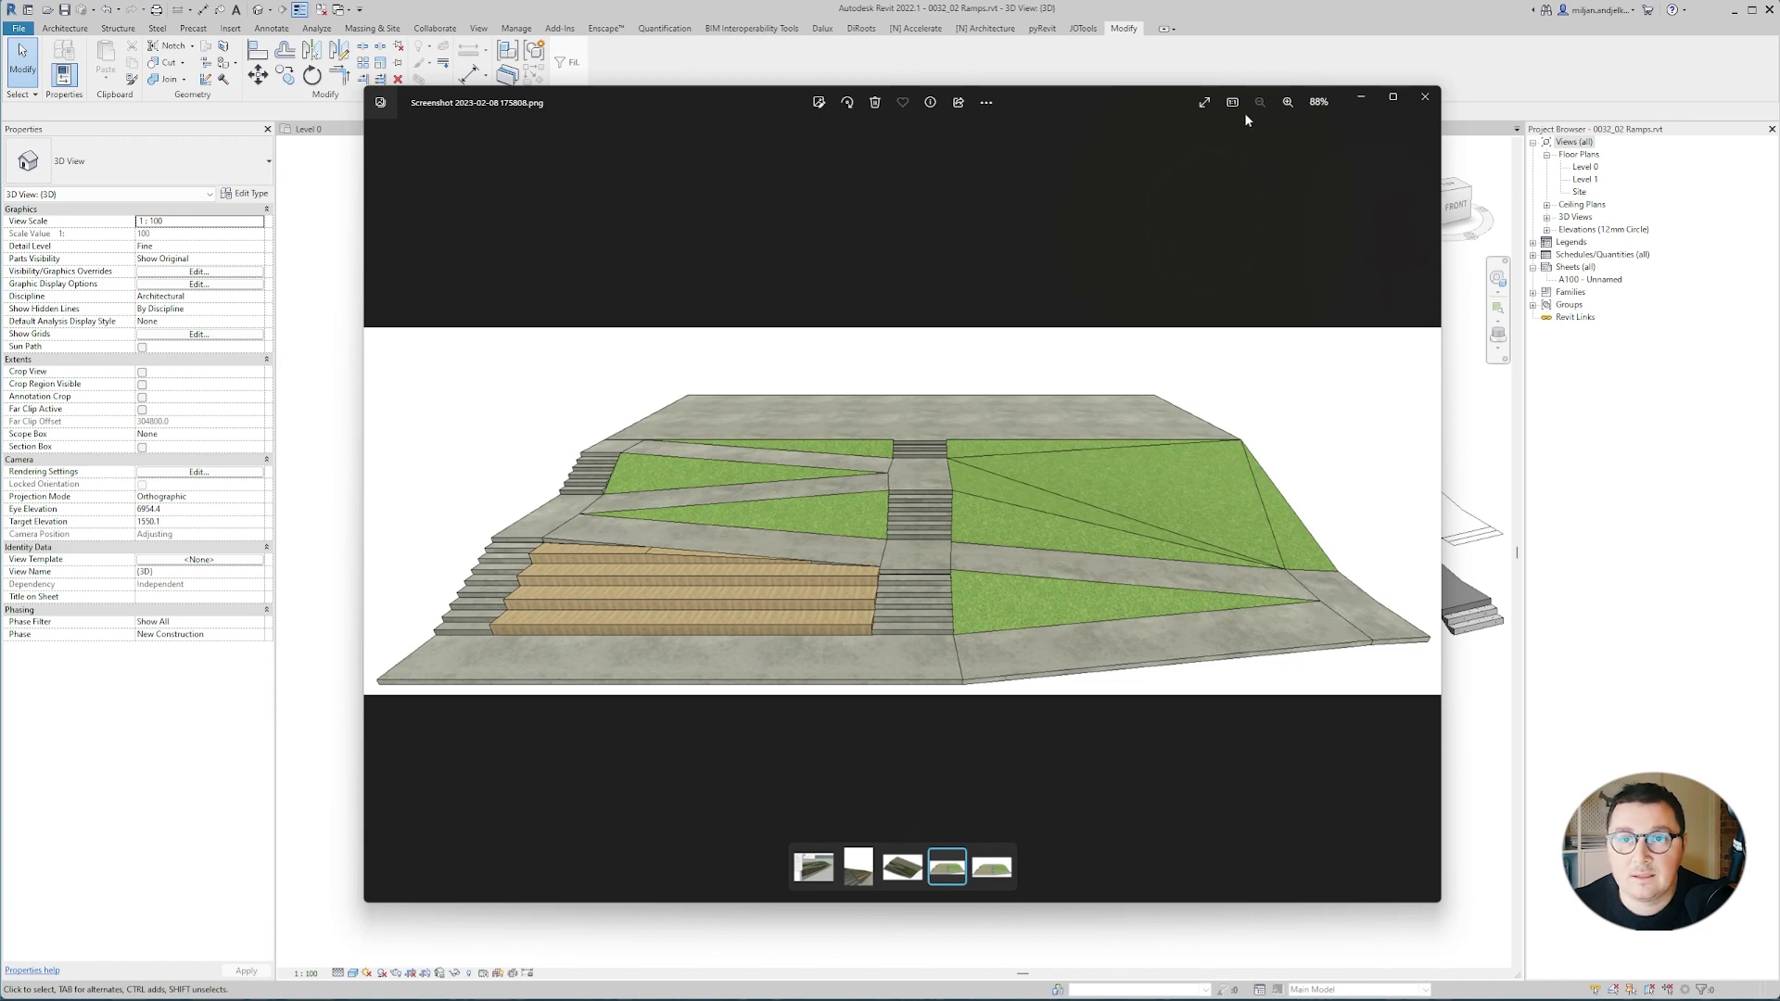
Put away the reference image and start a Generic 200 mm floor like the upper platform in the Level 1 plan, using picked boundary lines.
left_click(1215, 53)
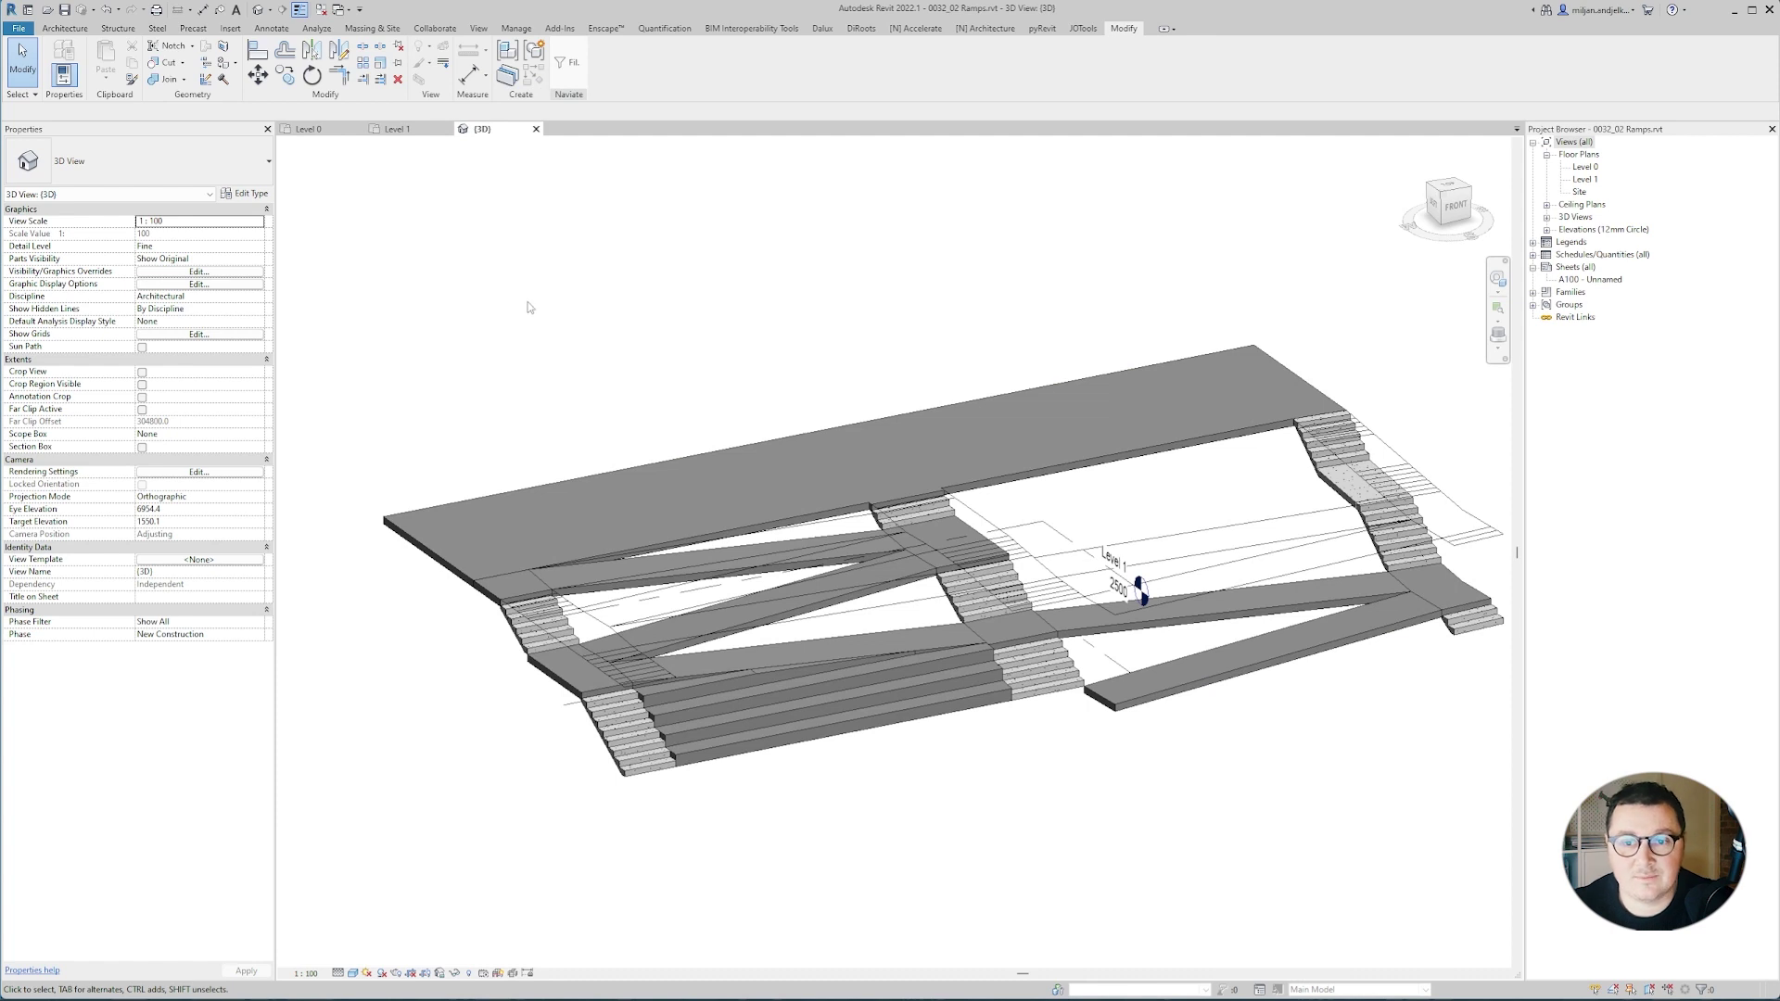
left_click(625, 500)
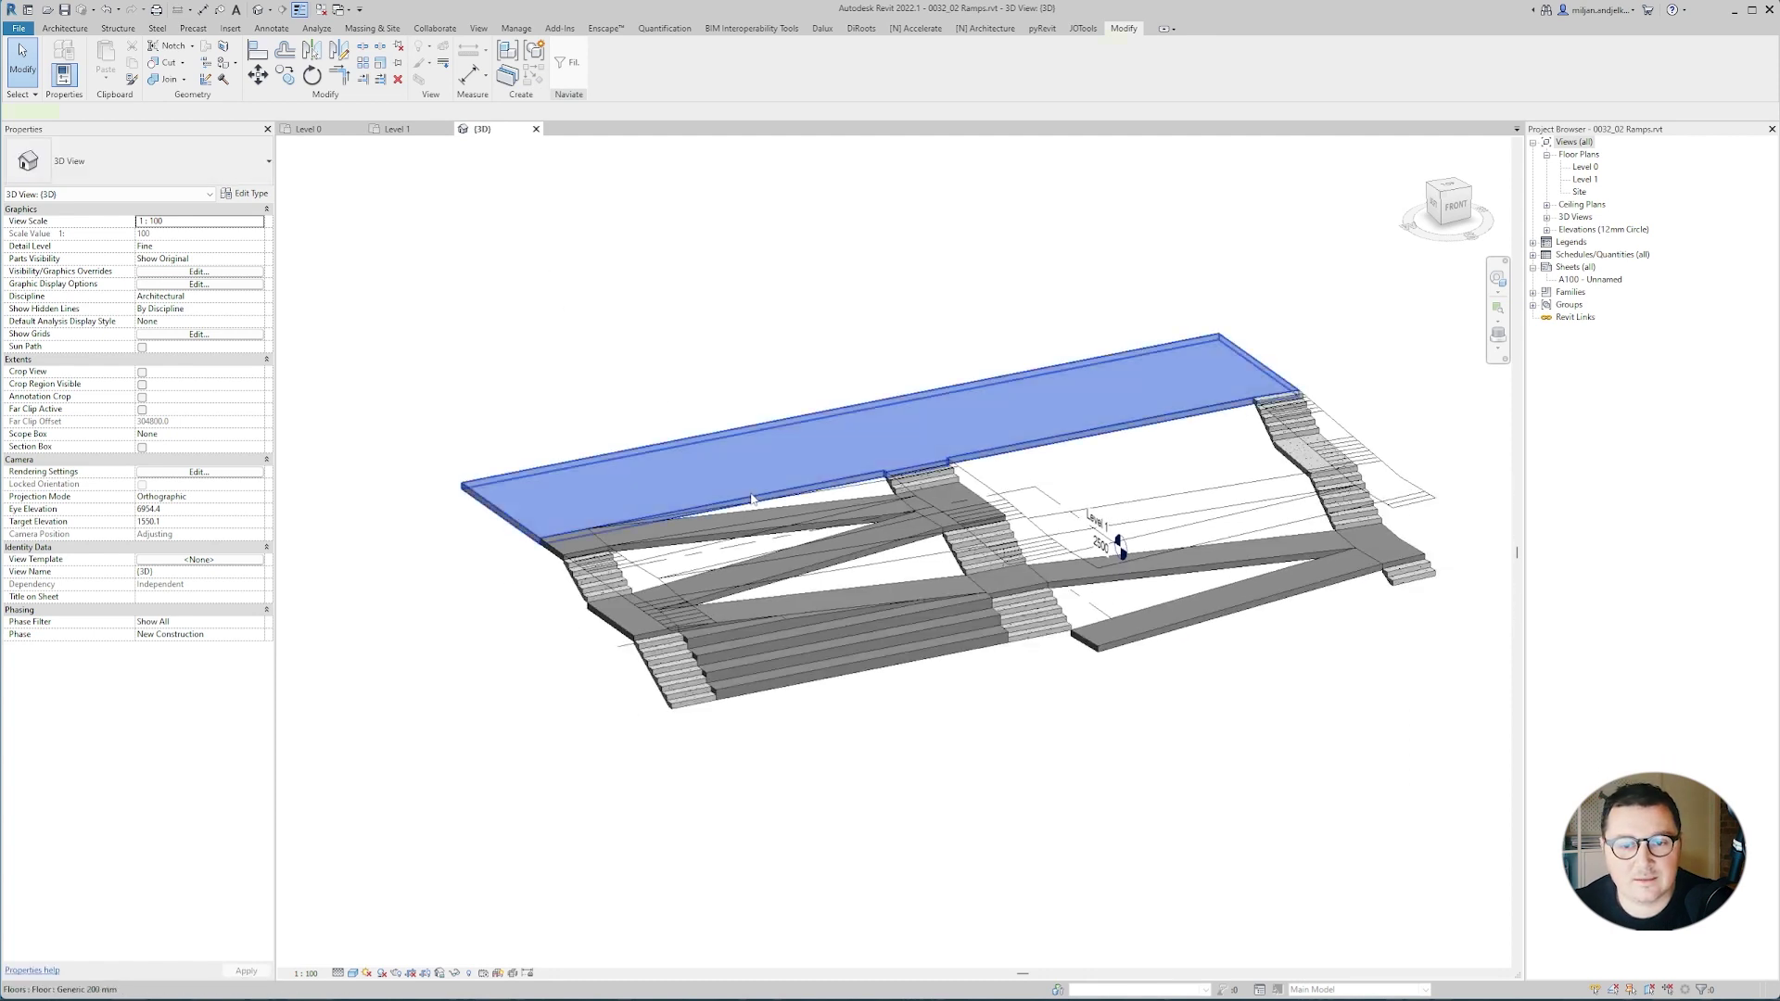
scroll(625, 419, "up", 3)
key("c")
key("s")
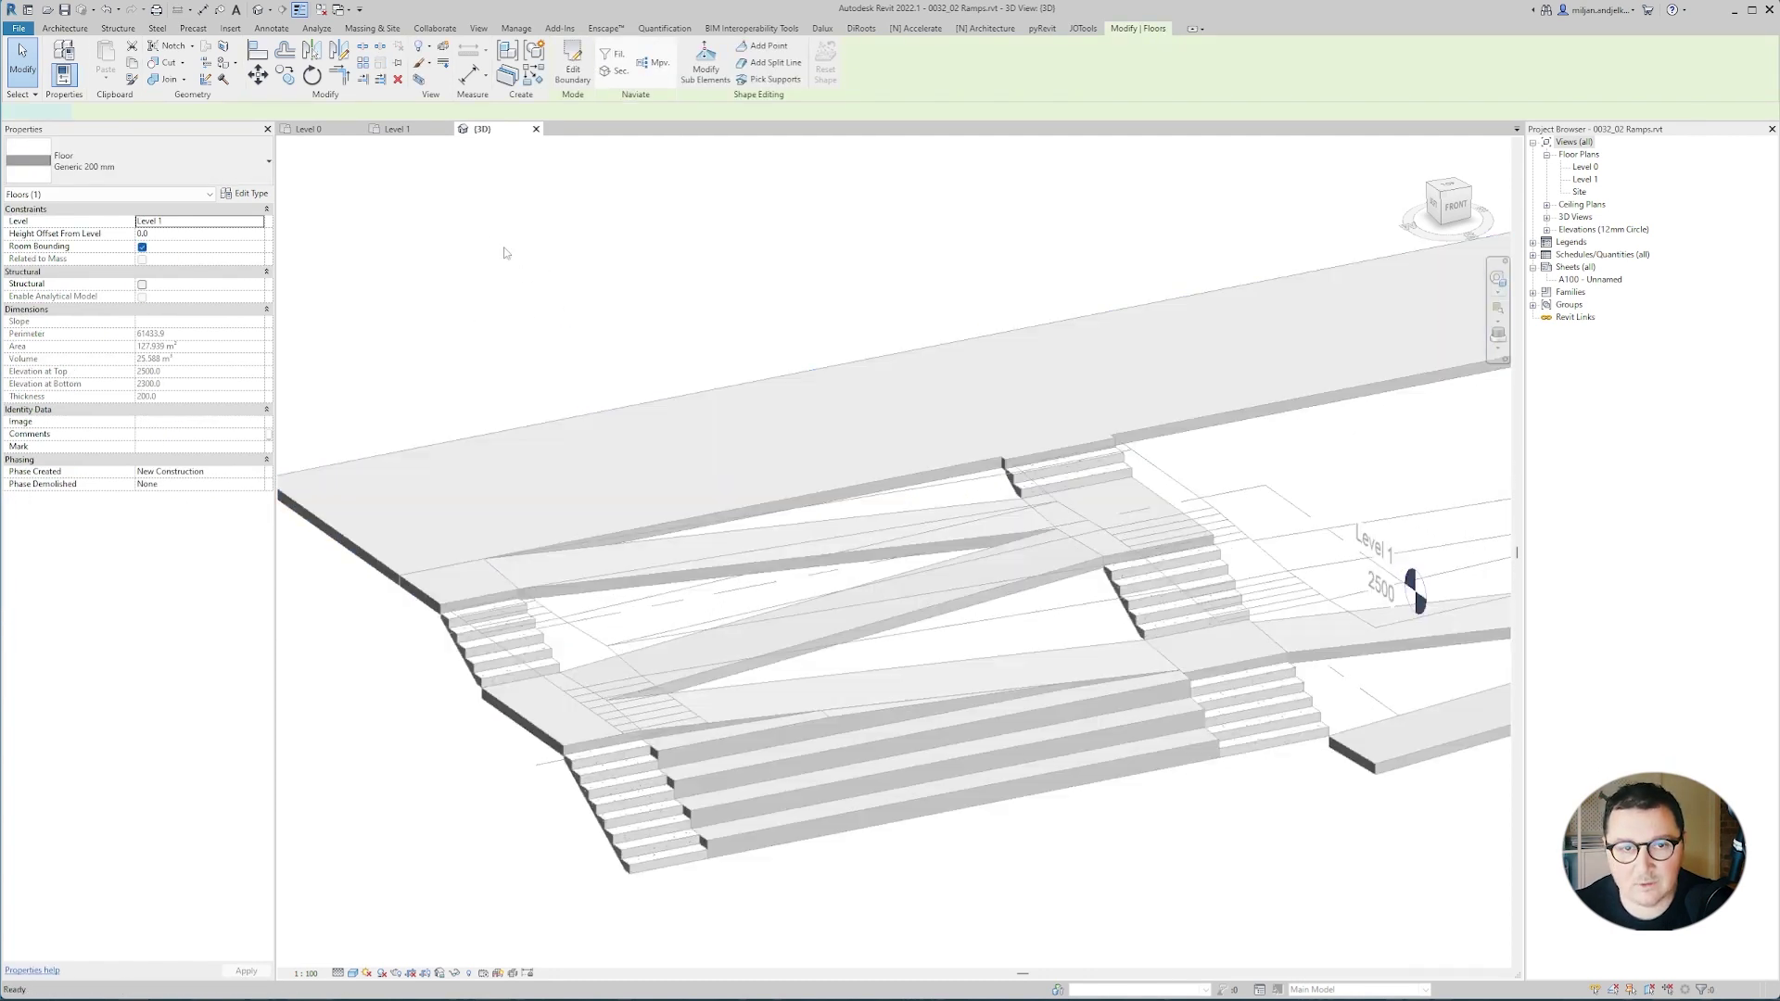
left_click(404, 131)
left_click(696, 79)
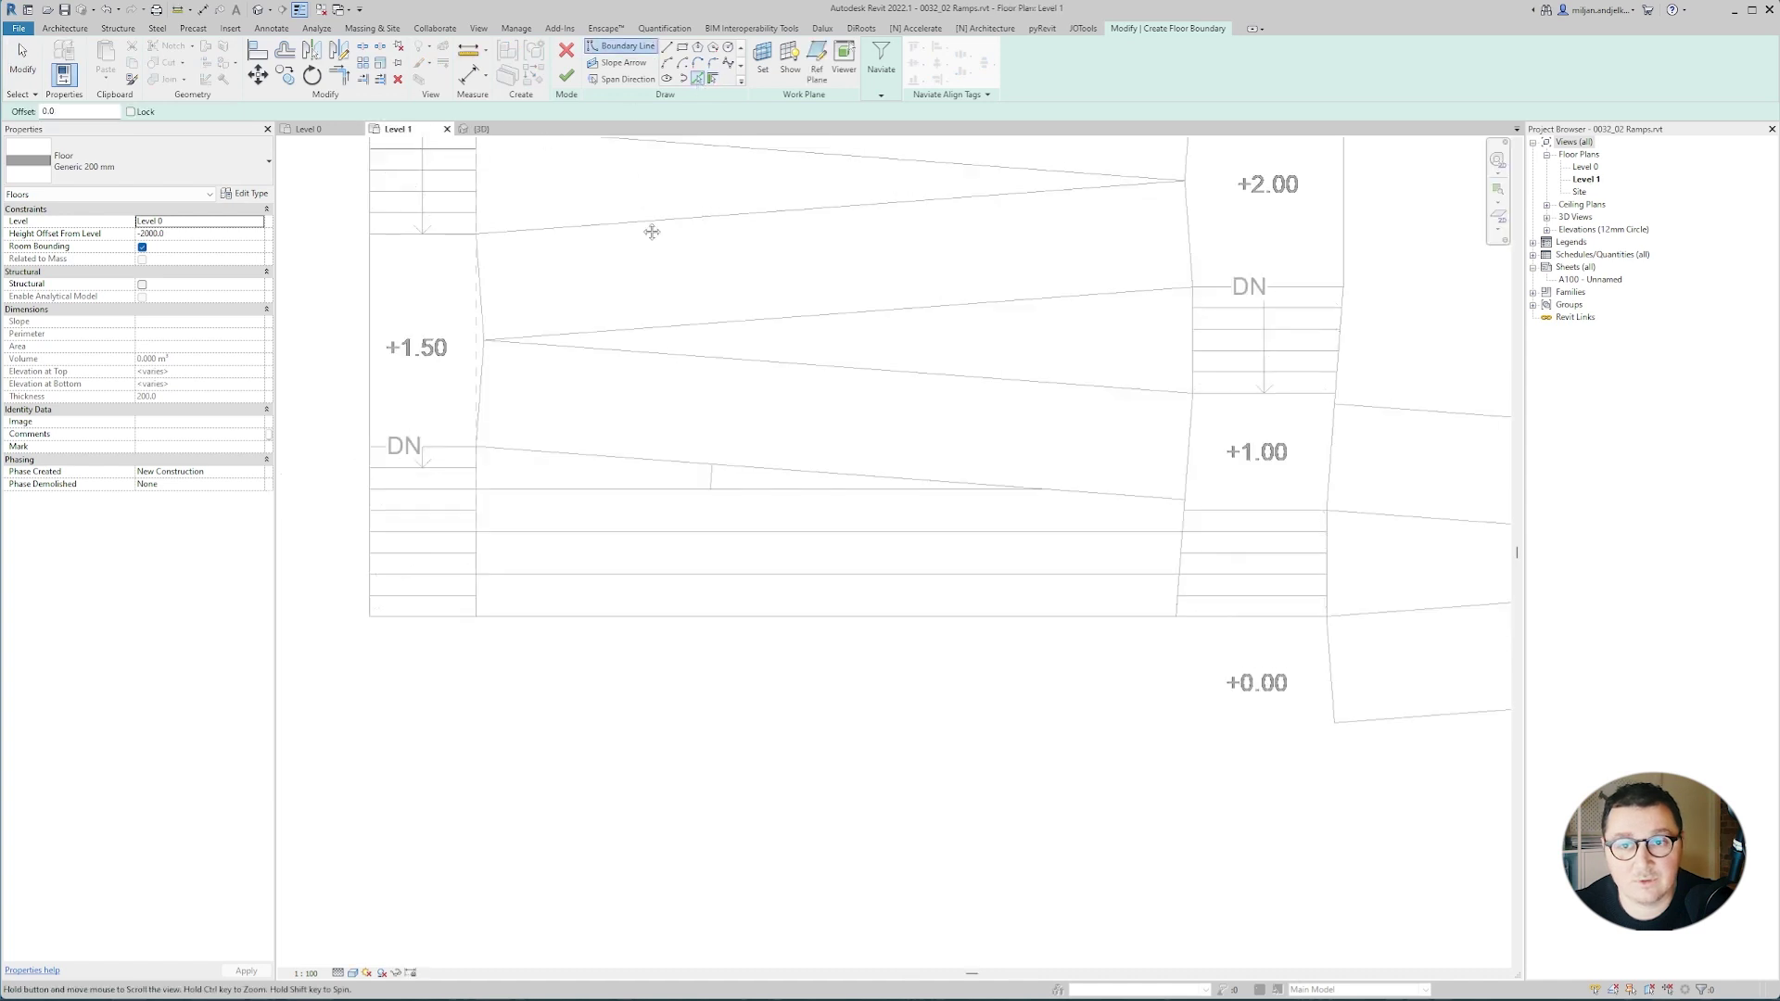
Outline the triangle between the upper platform and the top ramp, and finish the floor on Level 1 with a 0 height offset.
middle_click_drag(564, 145, 631, 316)
left_click(982, 218)
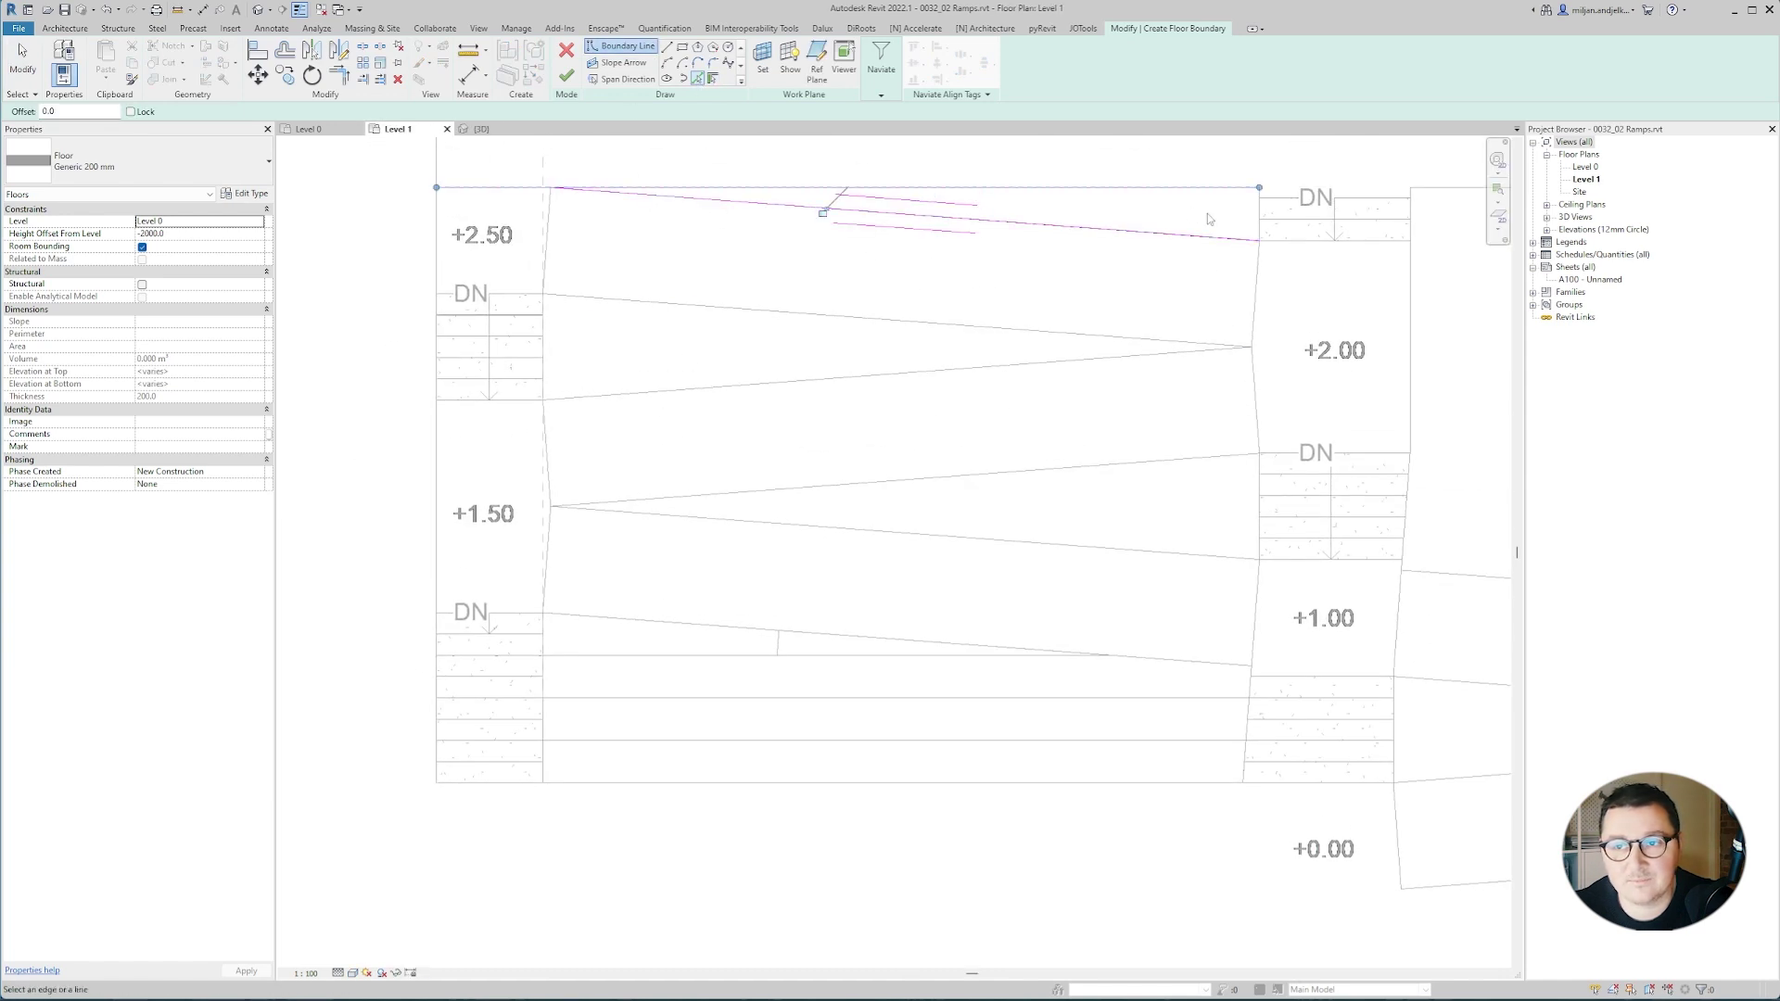
key("Escape")
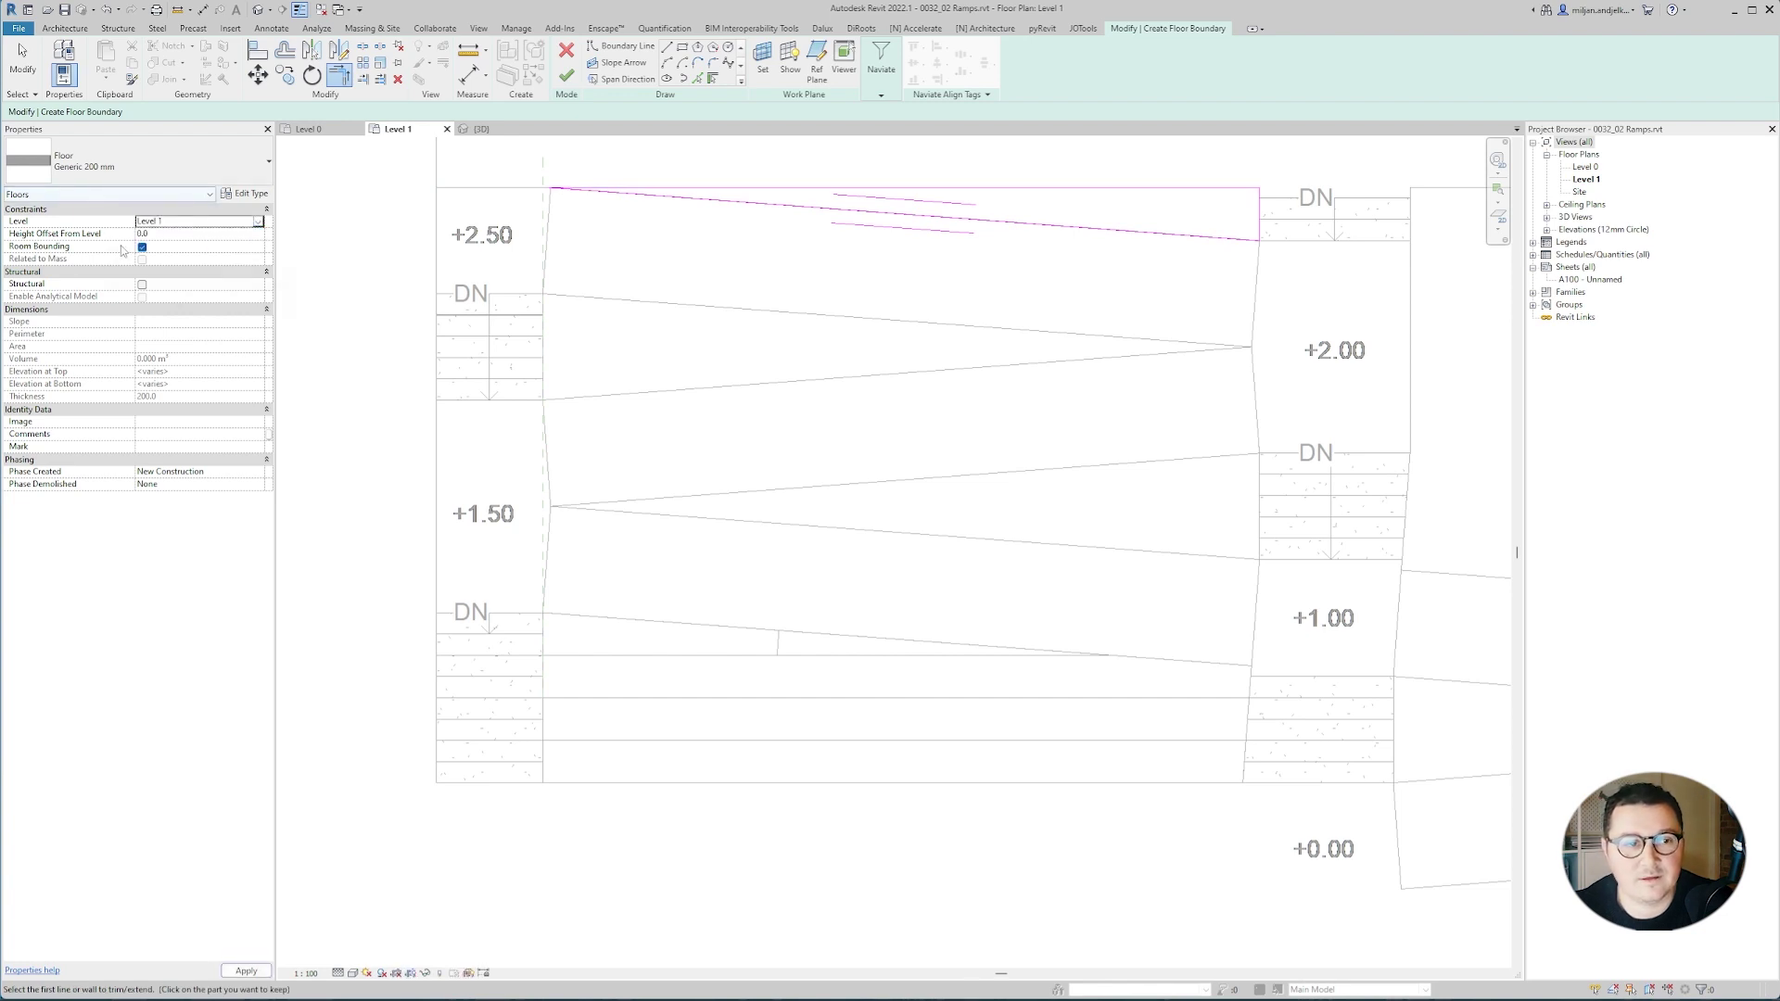
middle_click_drag(457, 223, 484, 274)
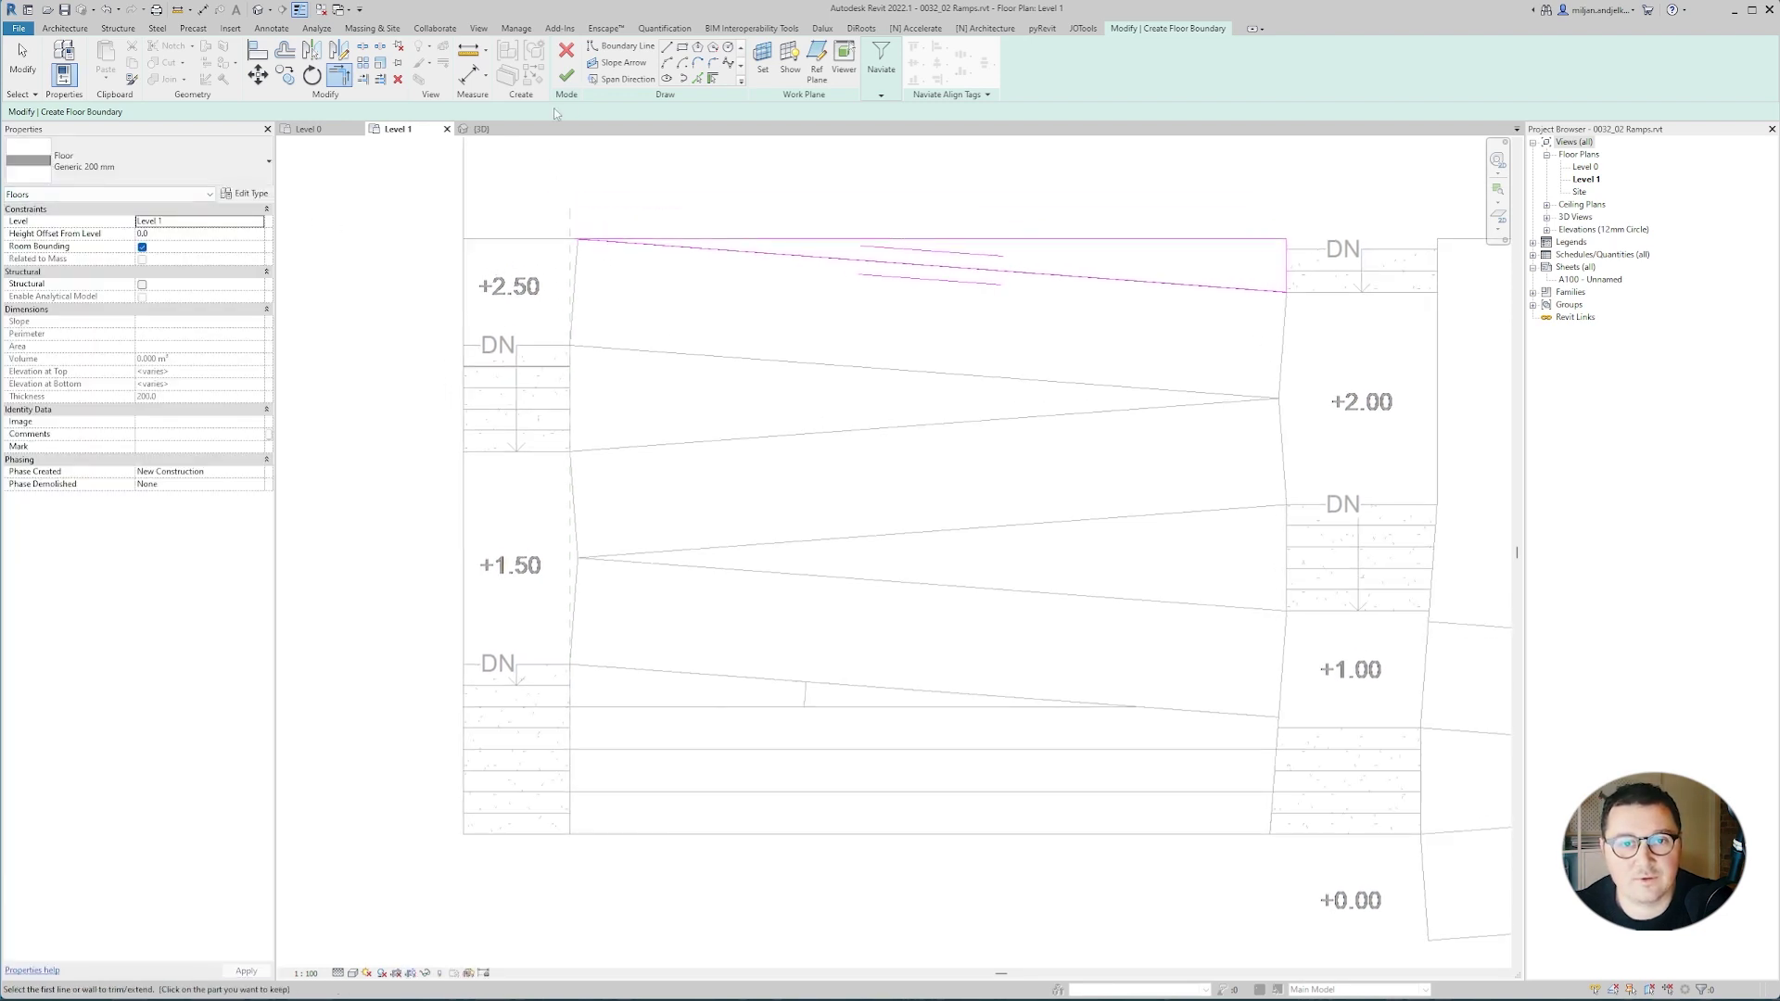
left_click(335, 129)
left_click(486, 130)
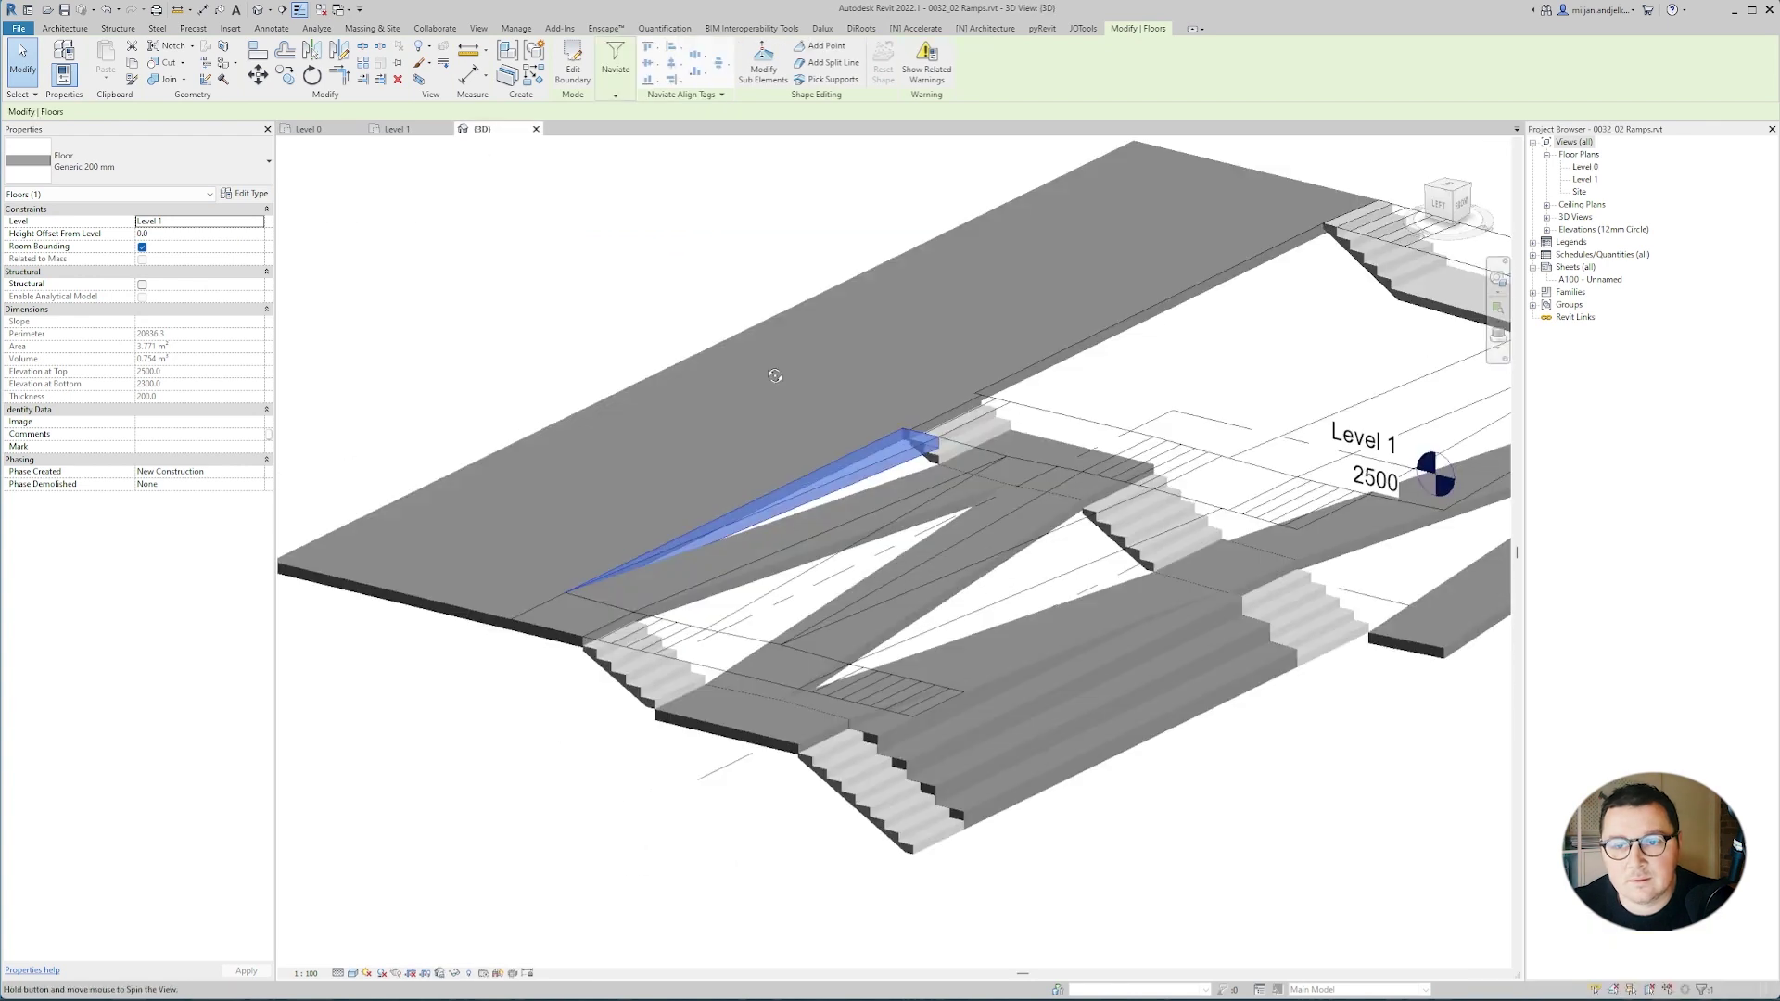
Lower the front stair-side corner of the triangular floor to the landing at the foot of the upper stair.
scroll(825, 417, "up", 3)
left_click(706, 65)
scroll(1038, 454, "up", 4)
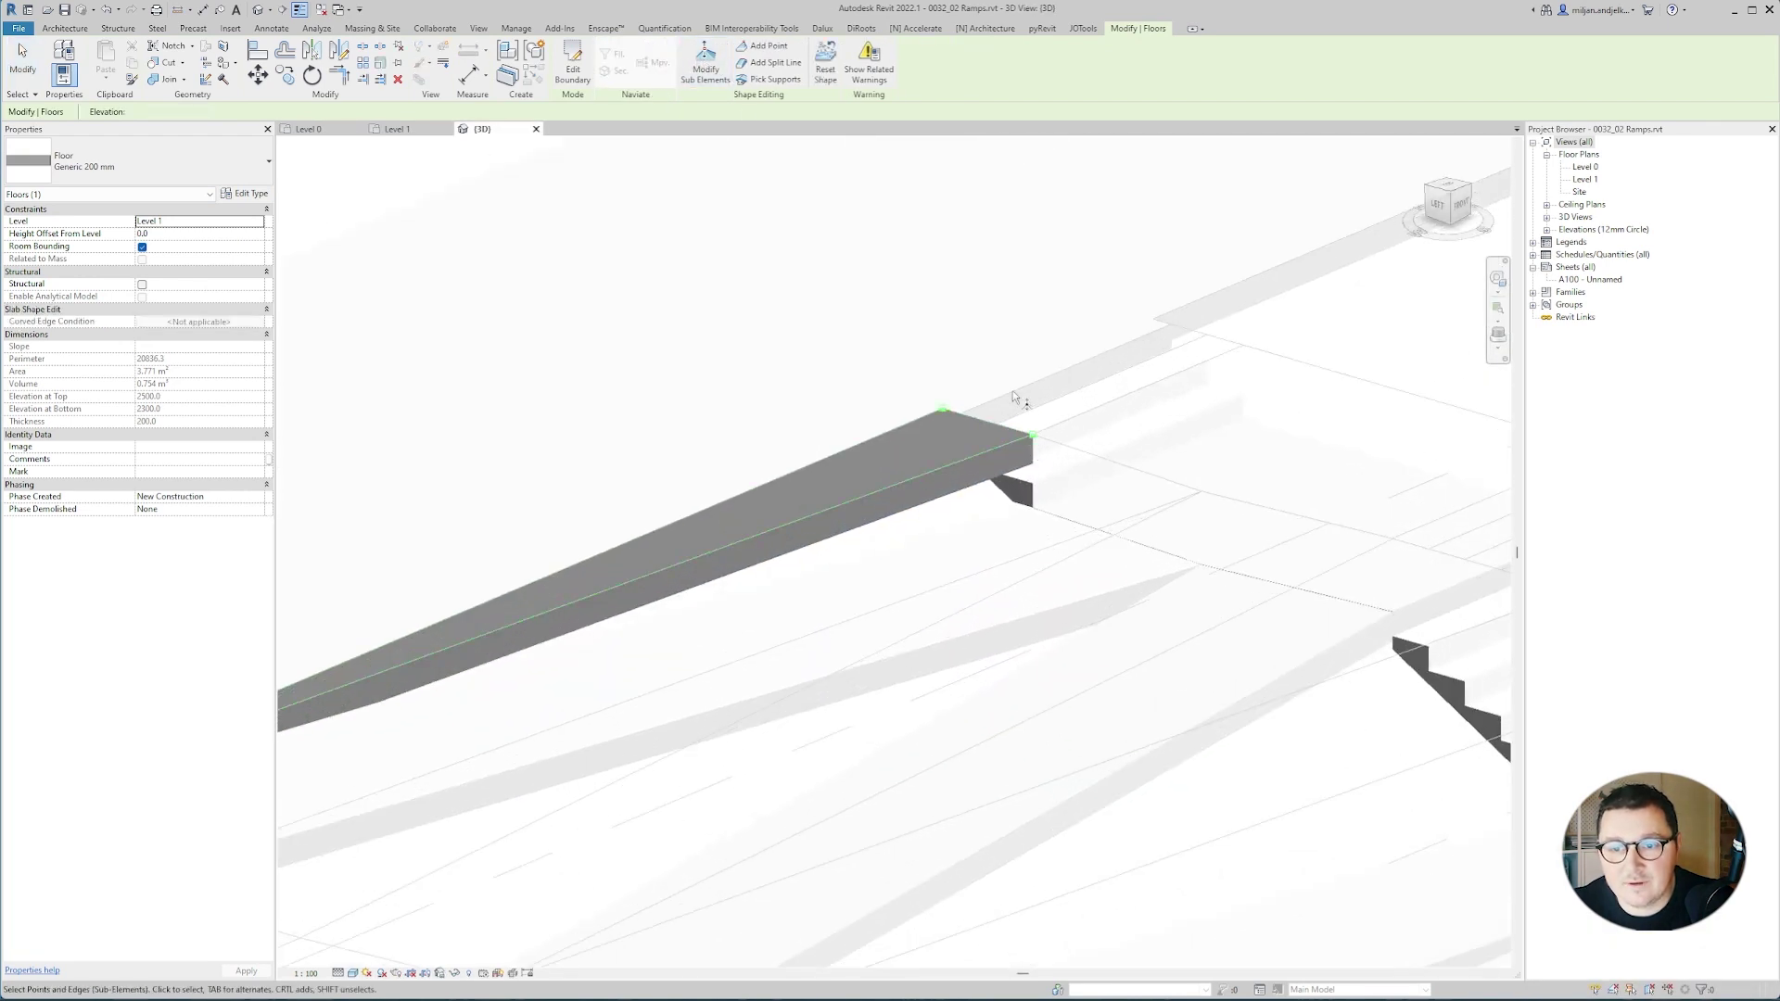
scroll(1045, 456, "up", 2)
left_click_drag(1022, 513, 1027, 537)
scroll(1064, 414, "down", 3)
left_click(923, 305)
scroll(924, 309, "down", 2)
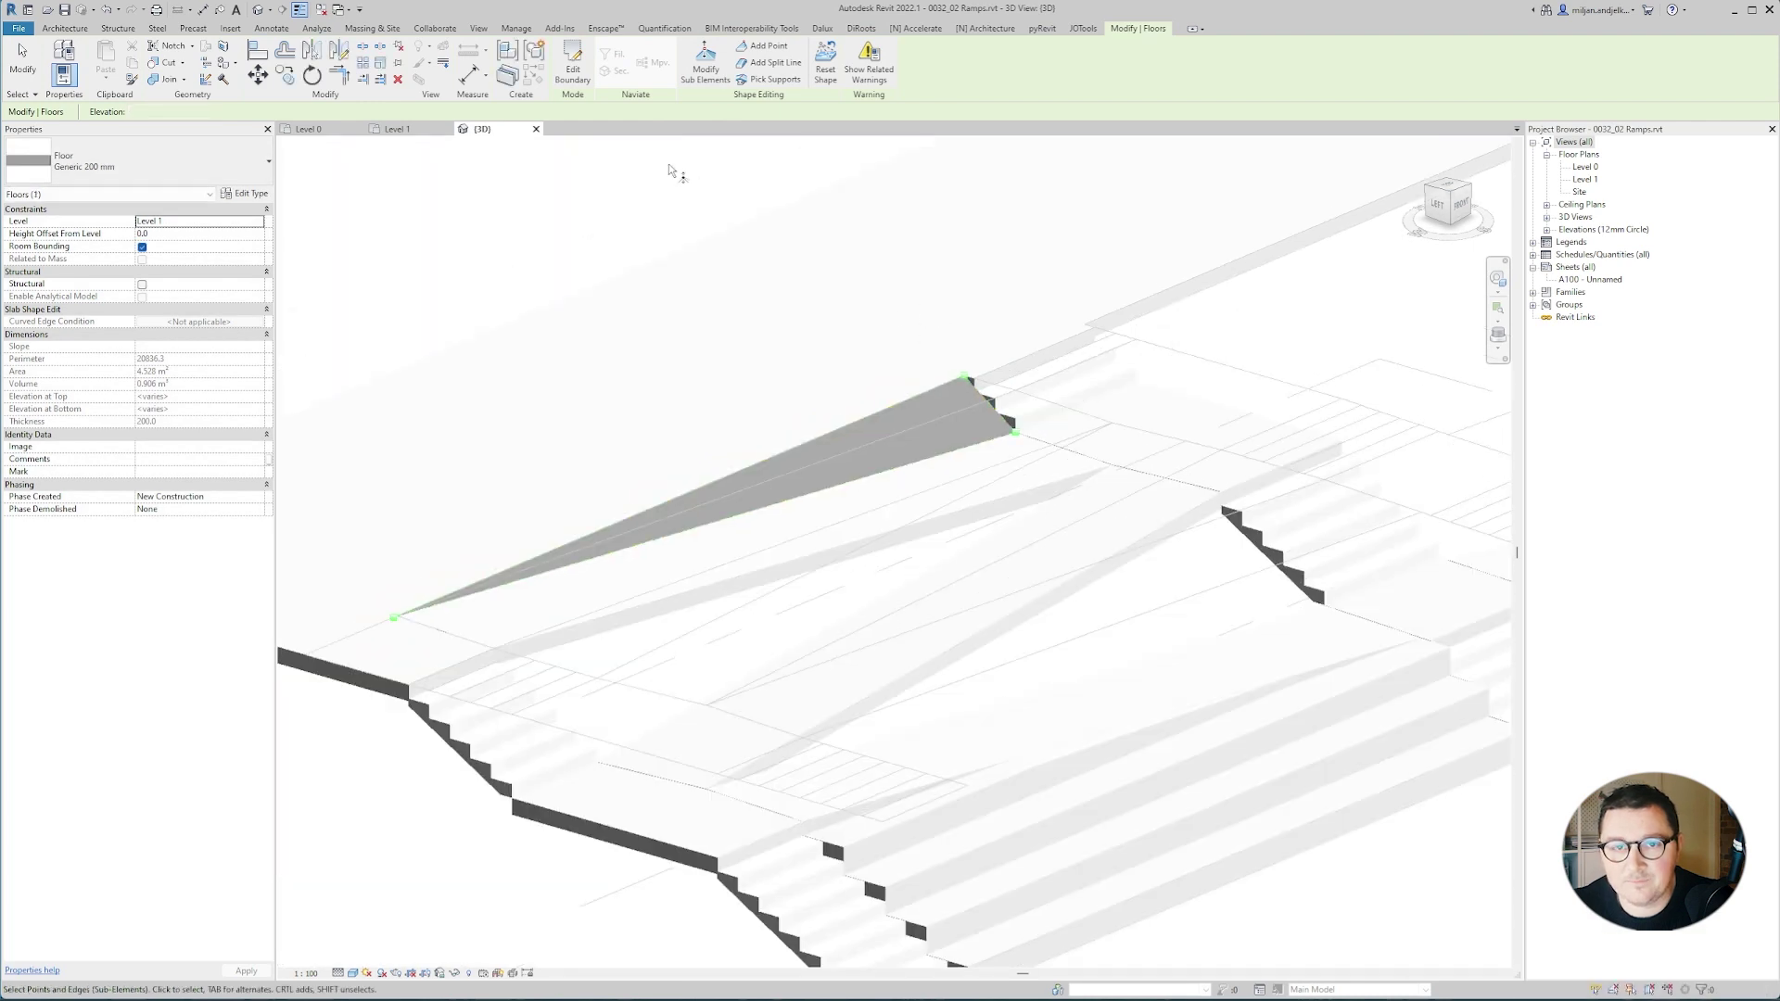
Create a triangular floor in the Level 1 plan between the two upper ramps meeting at the +2.00 landing, with a -500 height offset.
left_click(397, 128)
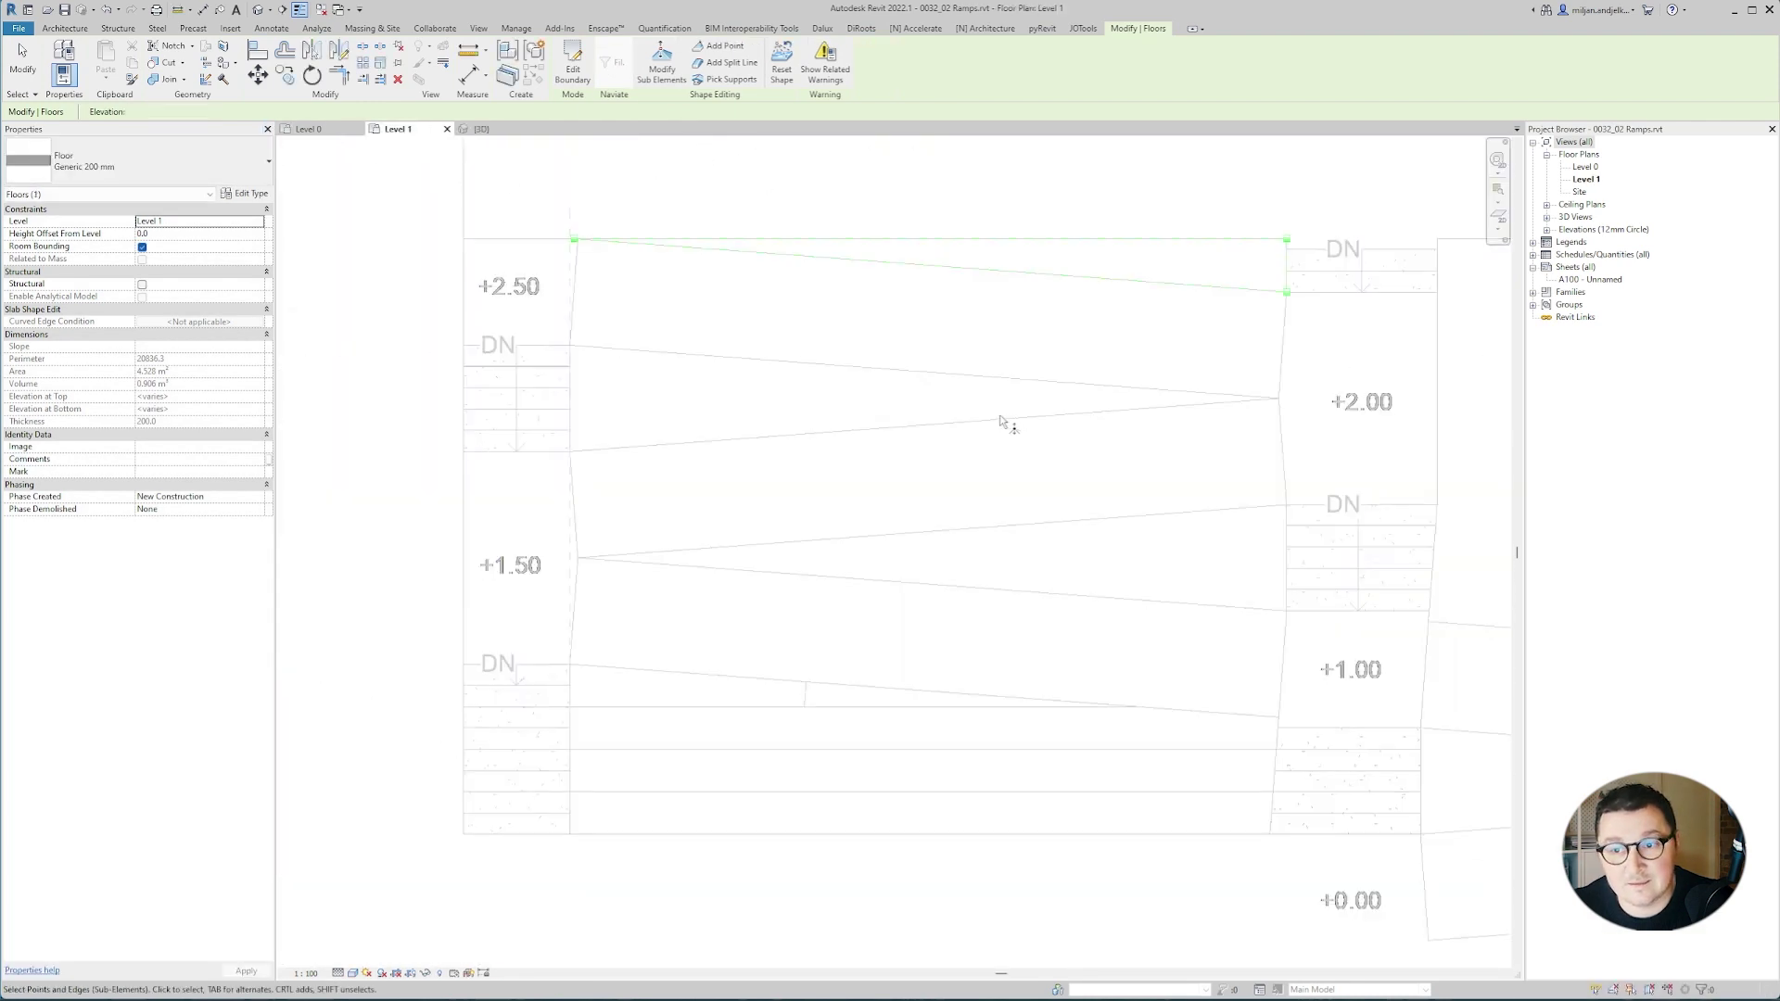
mouse_move(1006, 418)
middle_mouse_down()
mouse_move(625, 401)
mouse_move(786, 358)
middle_mouse_up()
left_click(827, 273)
scroll(648, 371, "down", 1)
scroll(755, 353, "up", 2)
key("c")
key("s")
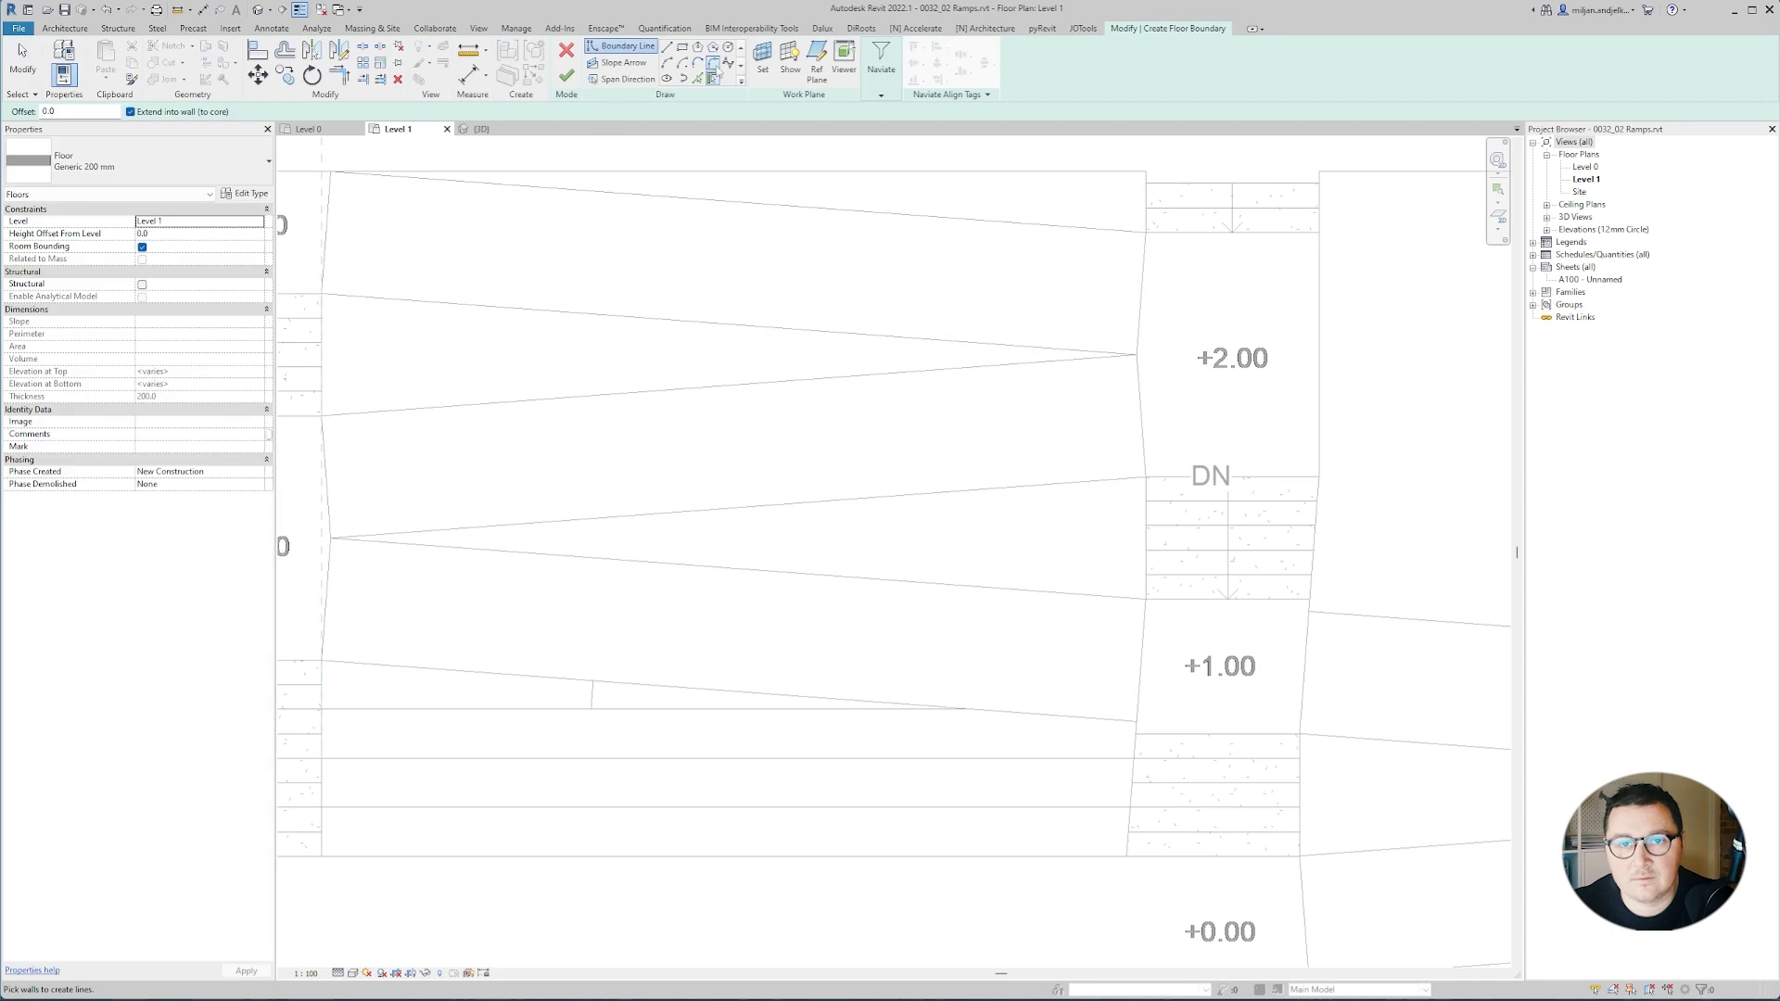
left_click(322, 360)
left_click(408, 300)
left_click(565, 76)
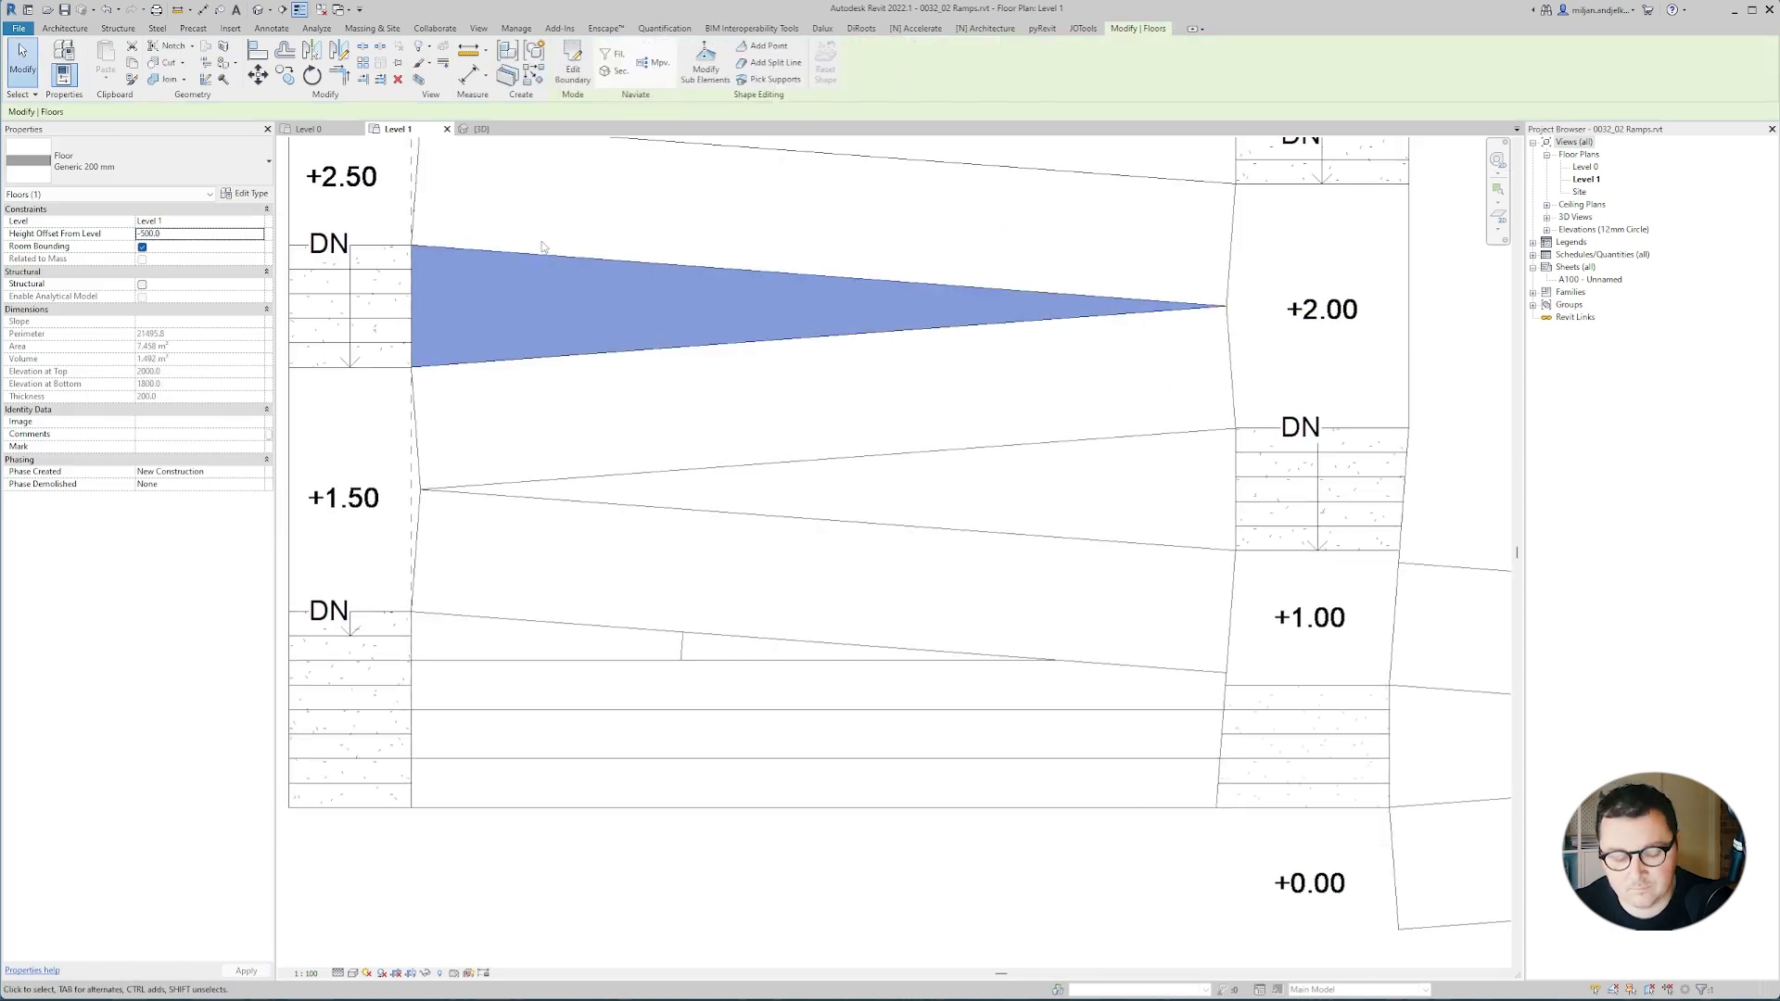
Create a triangular floor between the two lower ramps meeting at the +1.50 landing, on Level 1 with a -1000 height offset.
double_click(417, 320)
left_click(696, 78)
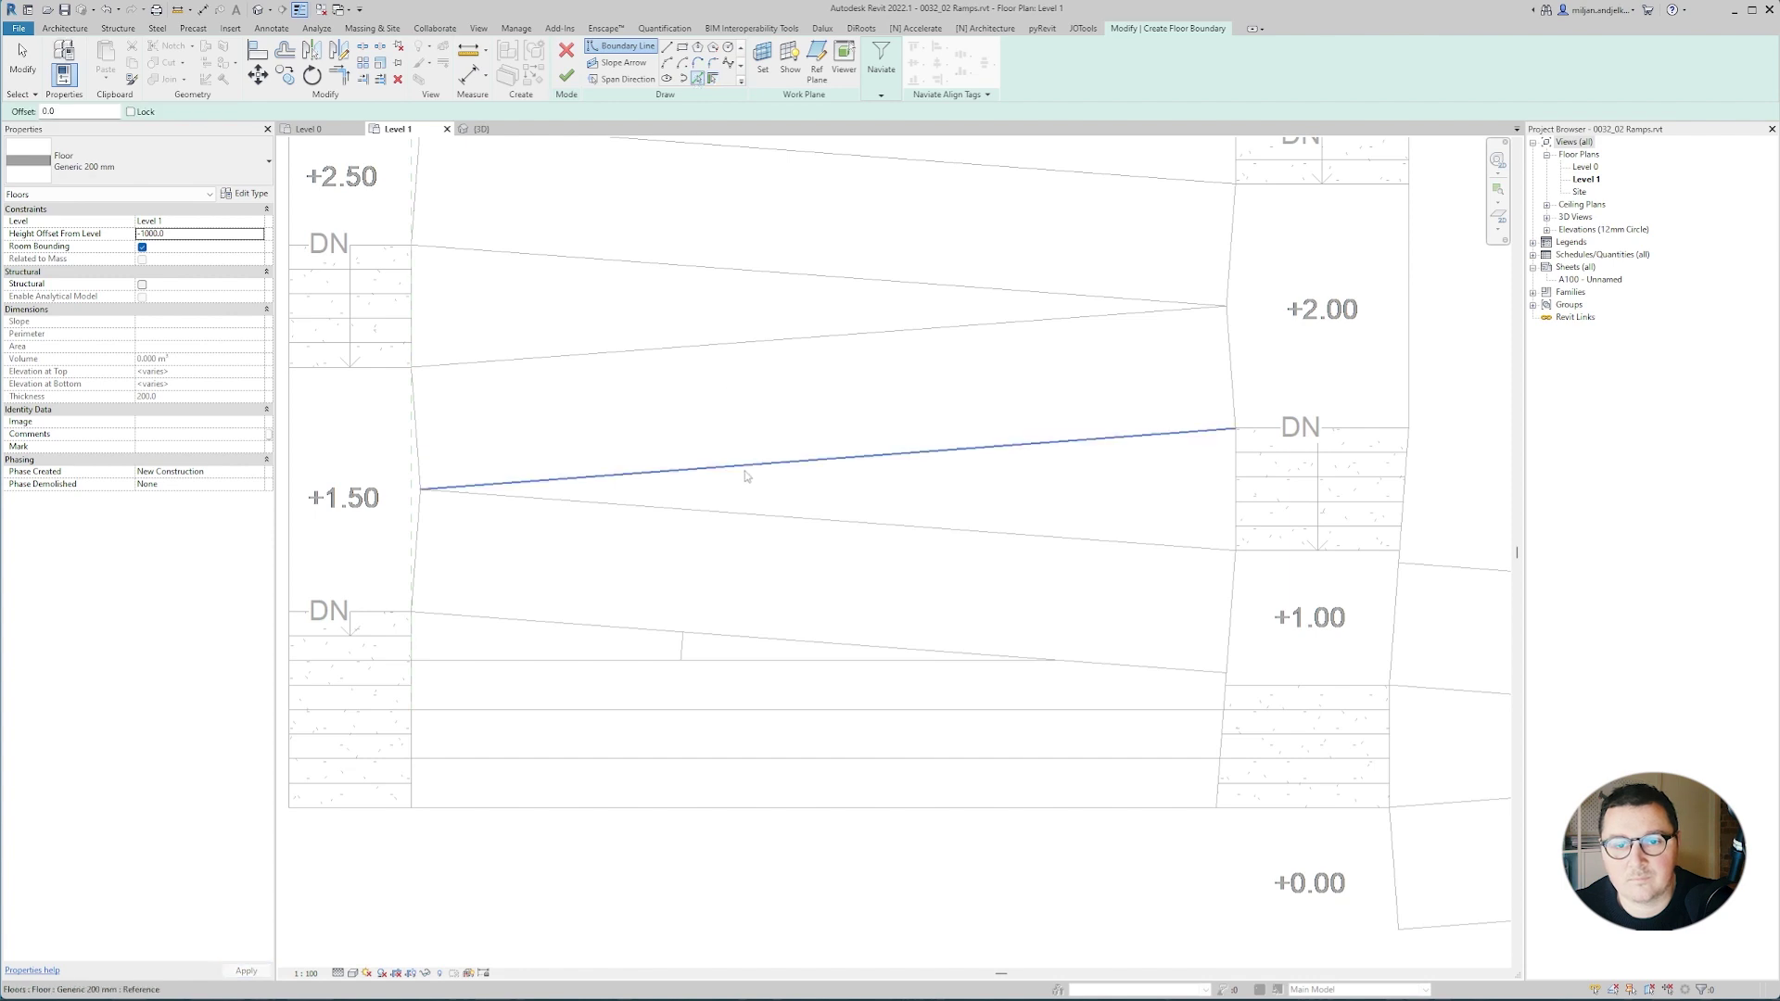
left_click(748, 465)
key("Escape")
left_click(1350, 501)
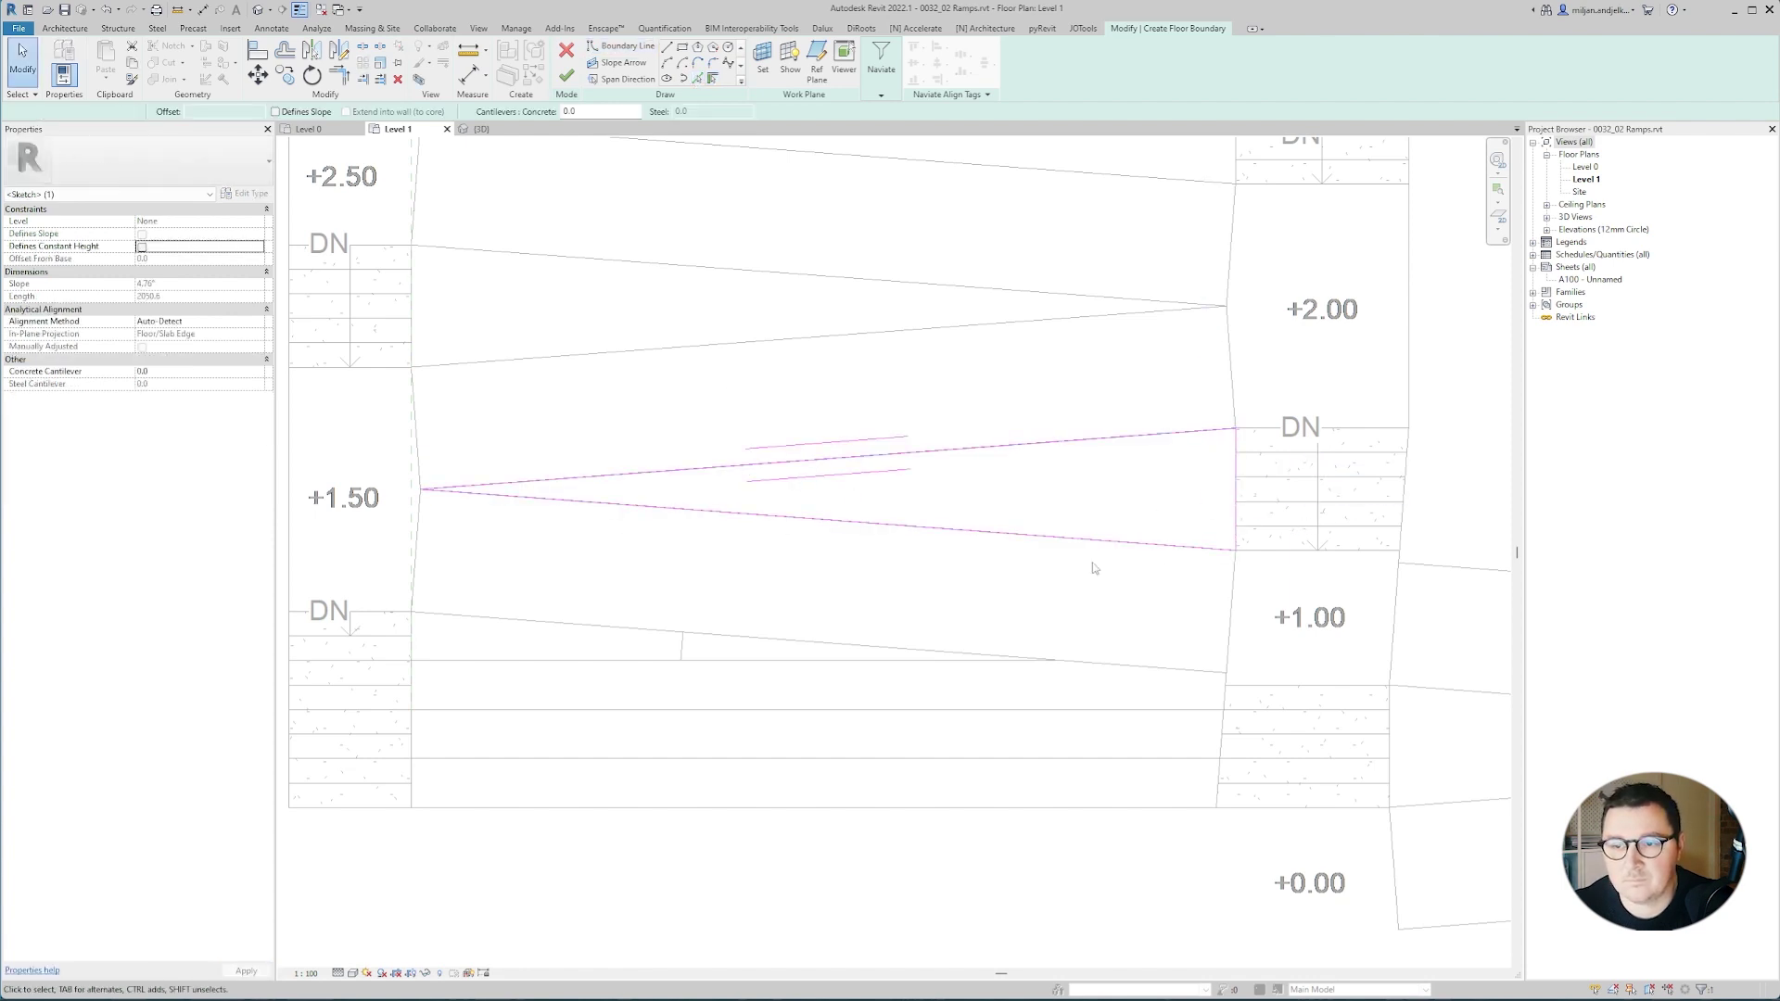
key("Delete")
middle_click_drag(1093, 568, 915, 523)
left_click(567, 76)
scroll(769, 500, "down", 3)
left_click(310, 129)
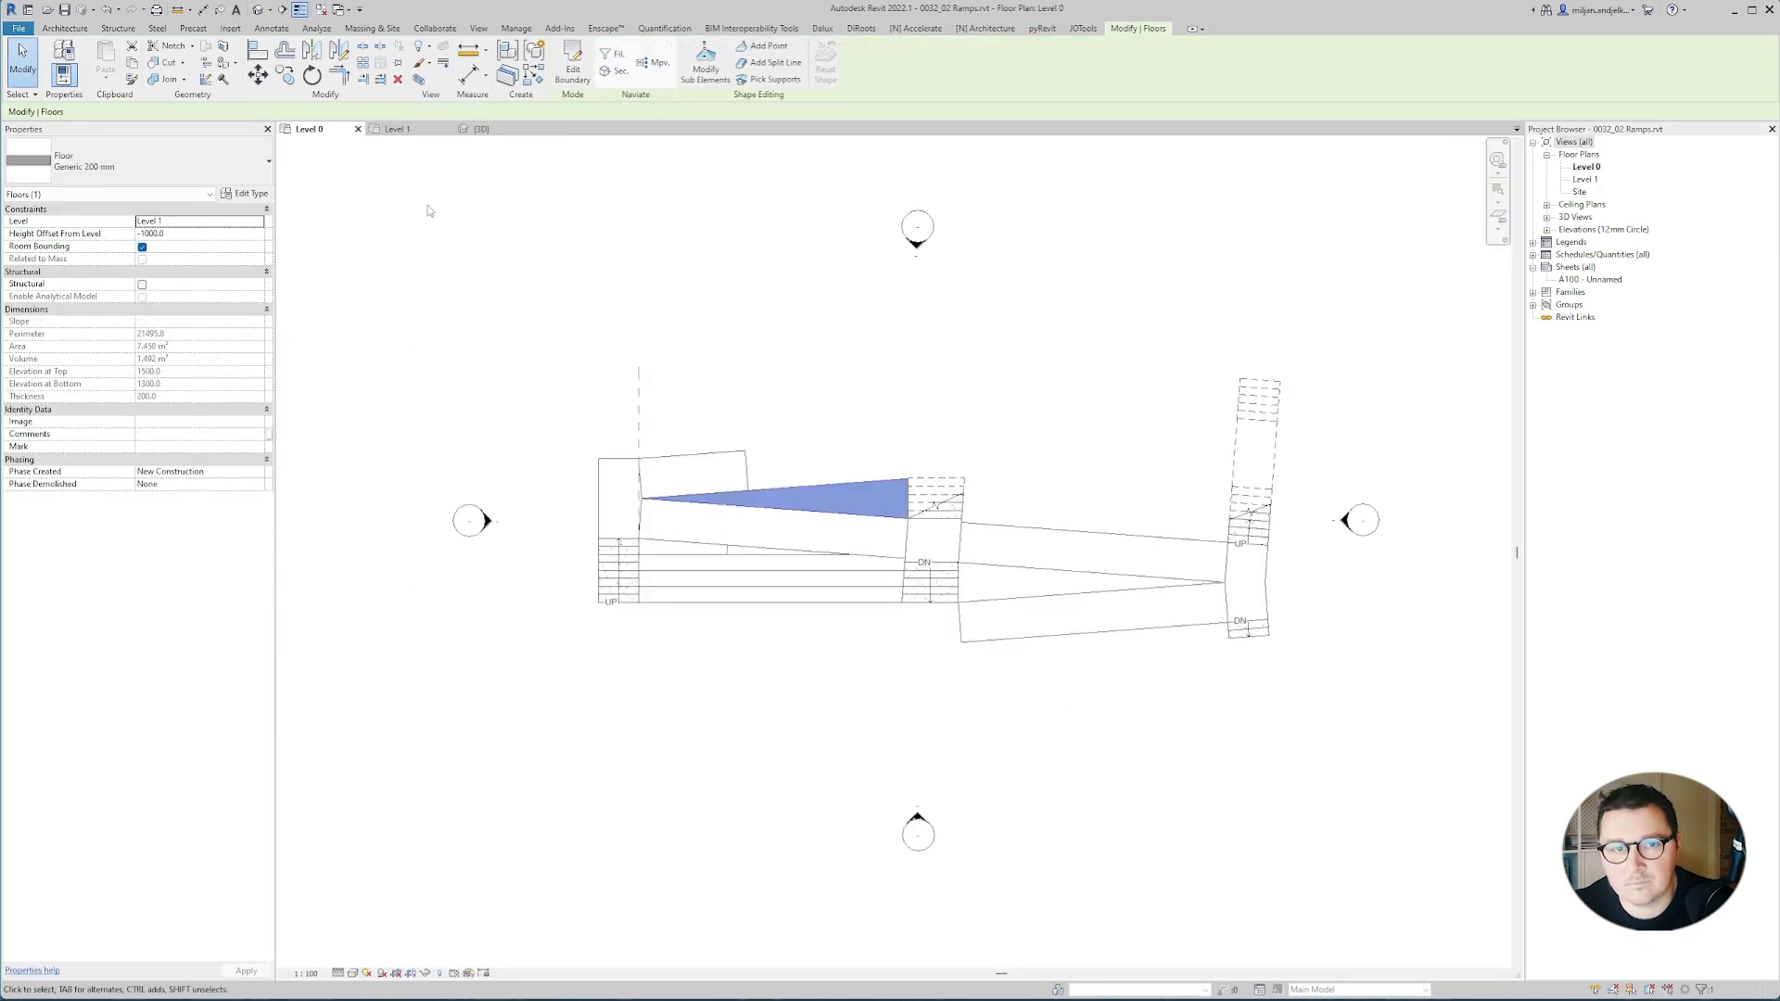
Shape the triangular floor beside the middle stair by raising its rear corner to the upper landing and lowering its front corner to the lower one.
left_click_drag(480, 129, 357, 131)
middle_click_drag(831, 623, 742, 612, "shift")
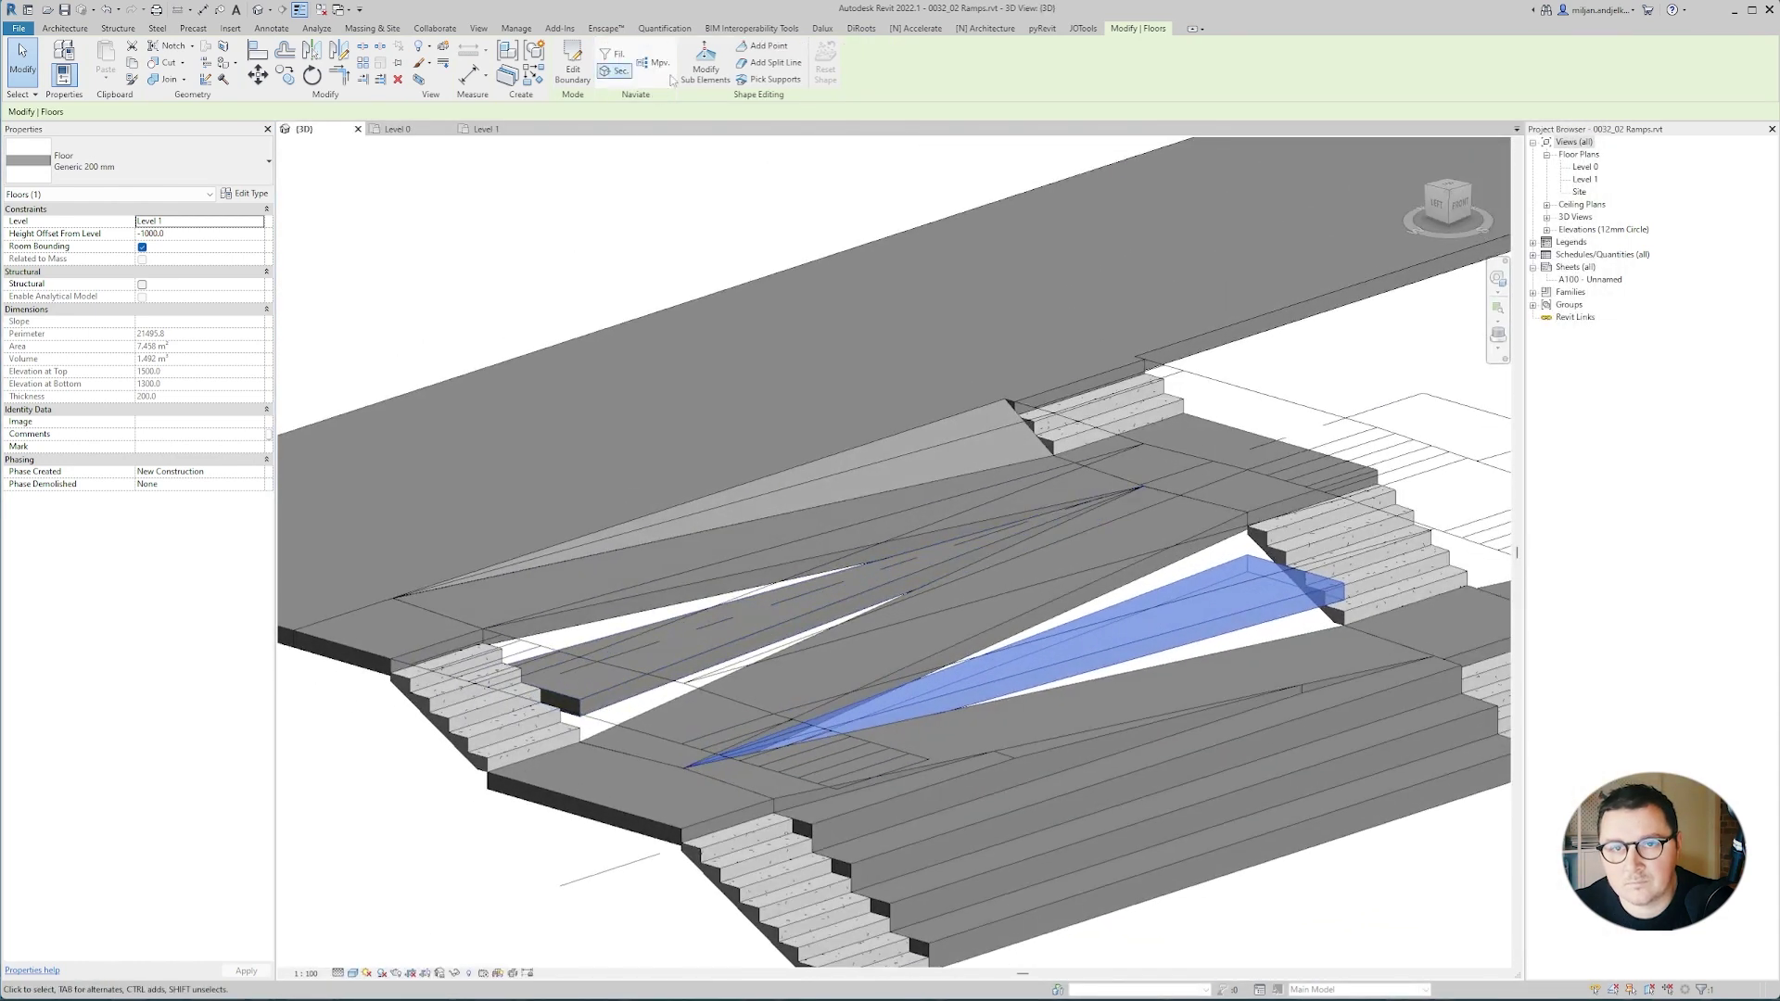
left_click(702, 68)
scroll(1279, 563, "up", 2)
scroll(1232, 560, "up", 1)
left_click_drag(1209, 588, 1211, 494)
middle_click_drag(1279, 551, 1131, 391)
left_click_drag(1260, 478, 1256, 547)
scroll(1252, 539, "down", 2)
middle_click_drag(1164, 519, 1410, 503)
key("Escape")
key("Escape")
Raise the rear corner of the triangular floor between the two upper ramps by 500 and lower its front corner to the landing below.
middle_click_drag(653, 317, 784, 307)
left_click(788, 538)
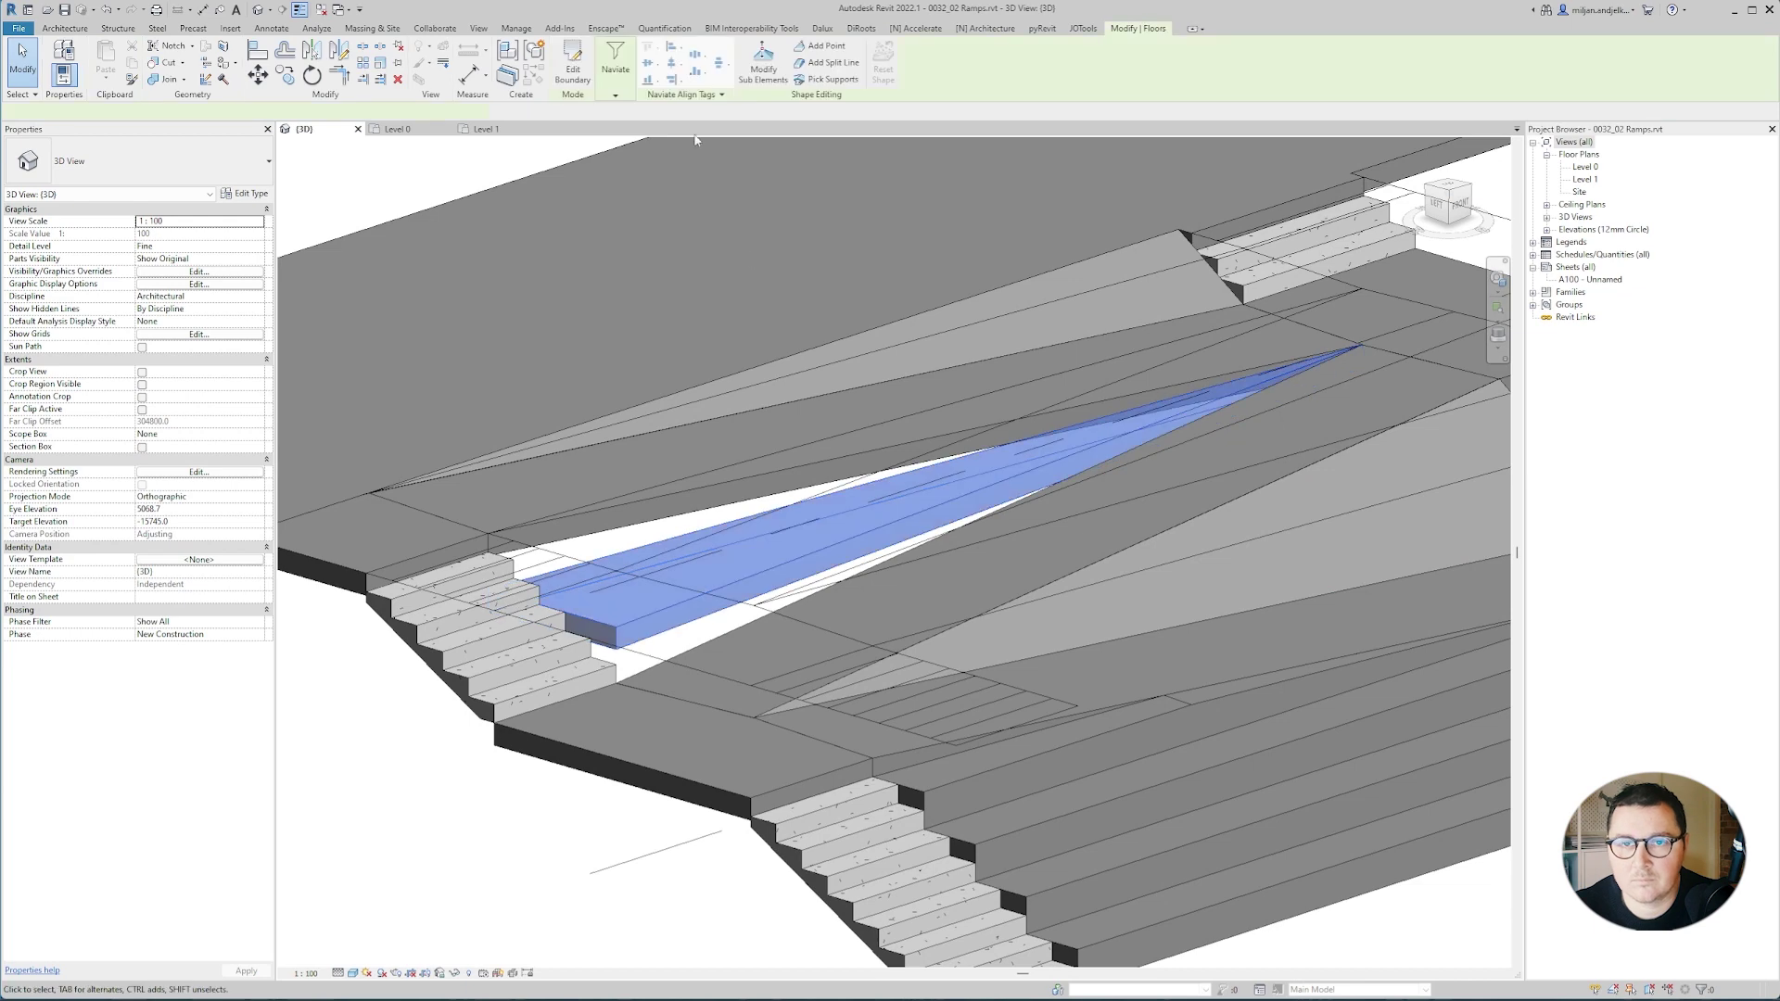
left_click(705, 66)
middle_click_drag(884, 456, 797, 463, "shift")
scroll(462, 530, "up", 1)
left_click(455, 540)
left_click_drag(455, 541, 455, 466)
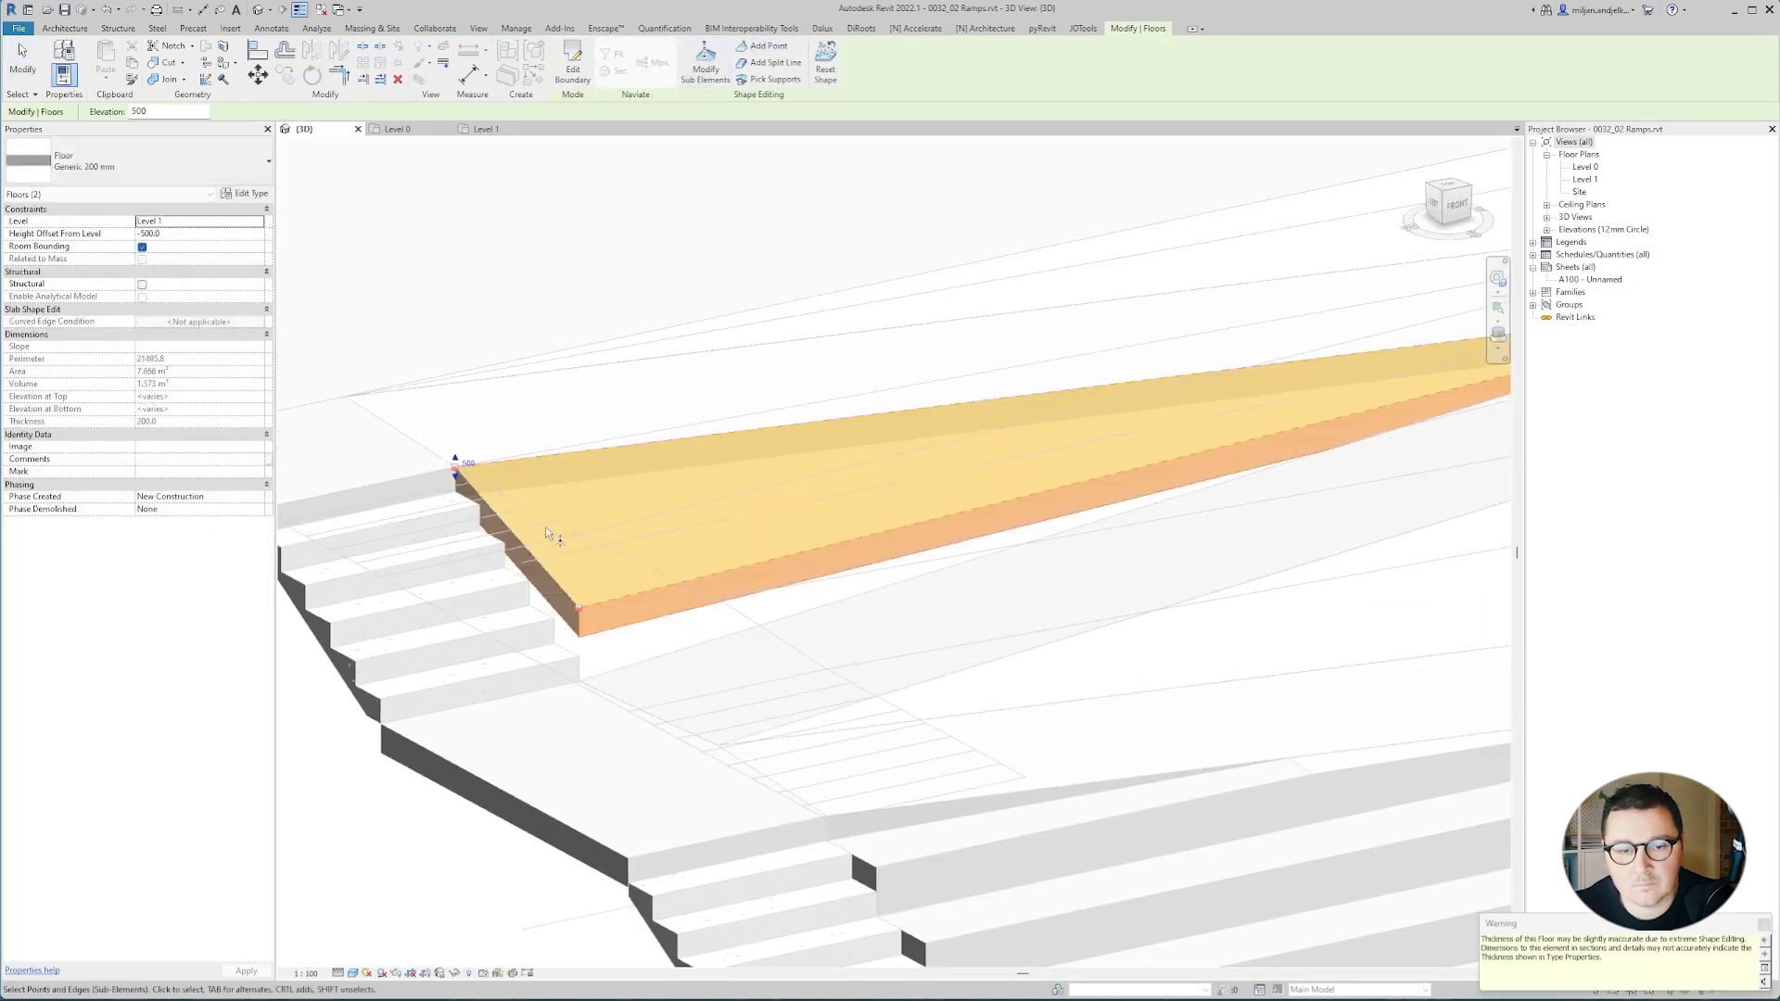
left_click_drag(579, 608, 580, 682)
scroll(637, 561, "down", 3)
left_click(670, 206)
key("Escape")
key("Escape")
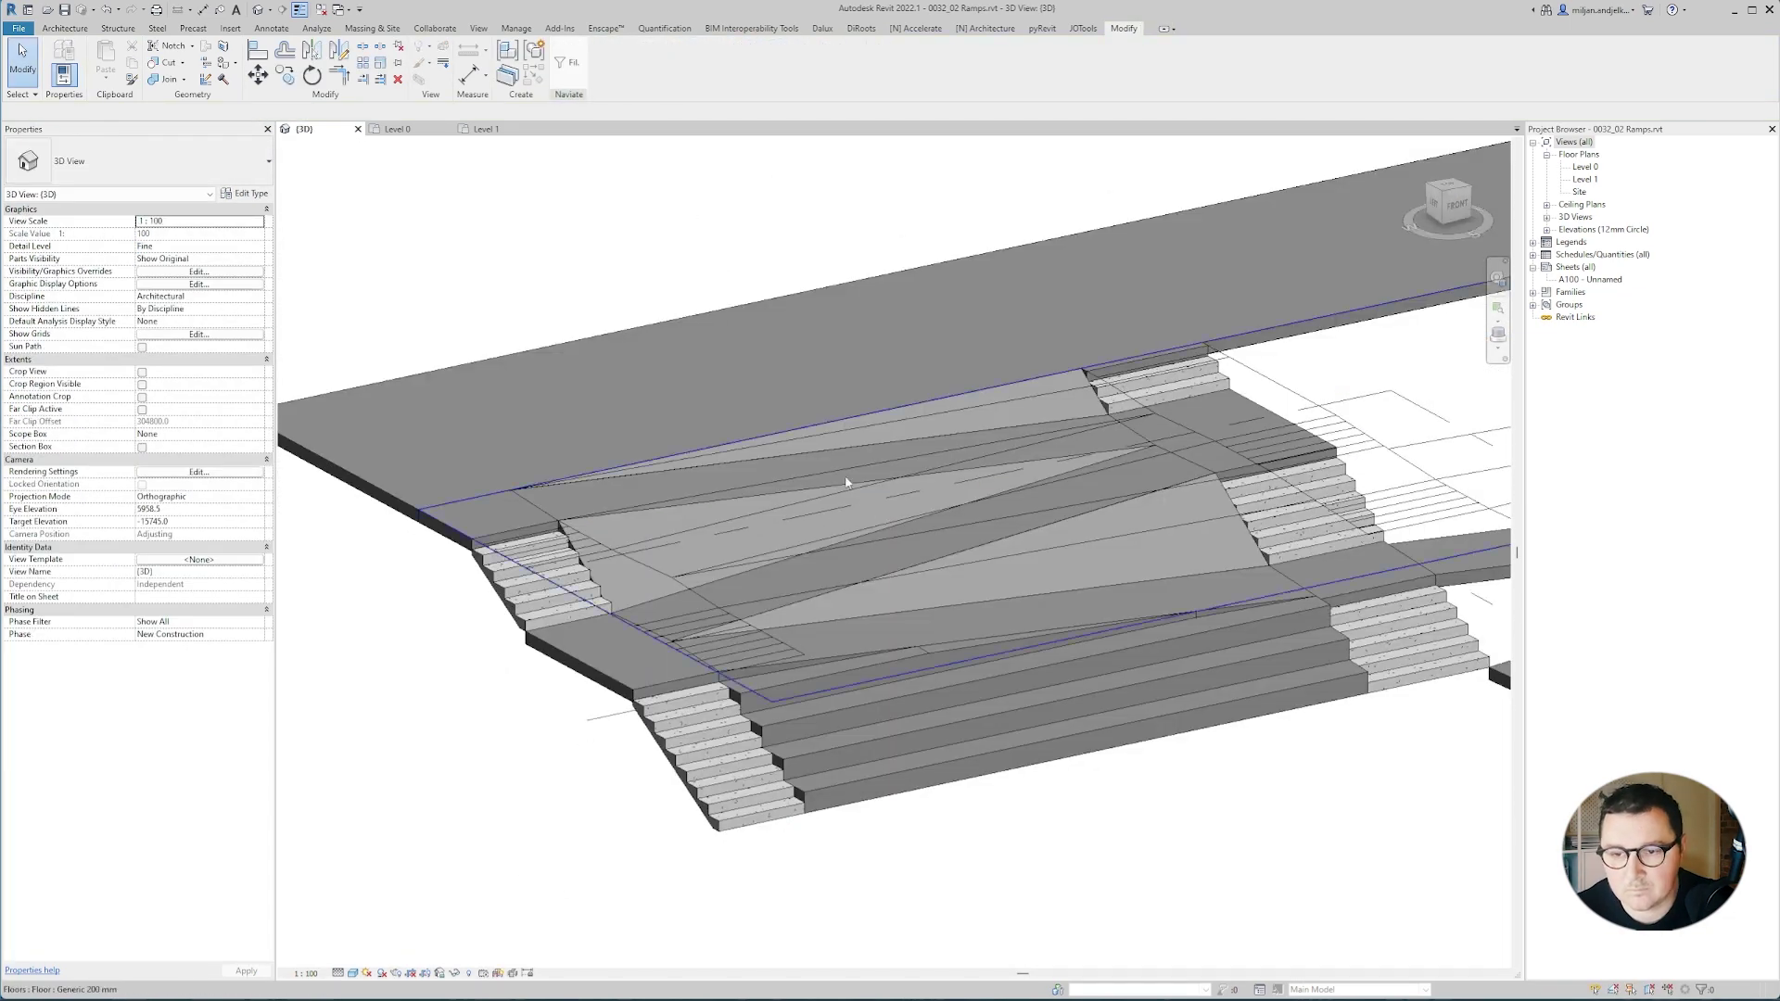
Start another Generic 200 mm floor in the Level 1 plan for the gap between the ramps meeting at the +0.50 landing.
middle_click_drag(1011, 649, 885, 639, "shift")
left_click(484, 130)
scroll(1326, 535, "down", 1)
middle_click_drag(1330, 537, 942, 362)
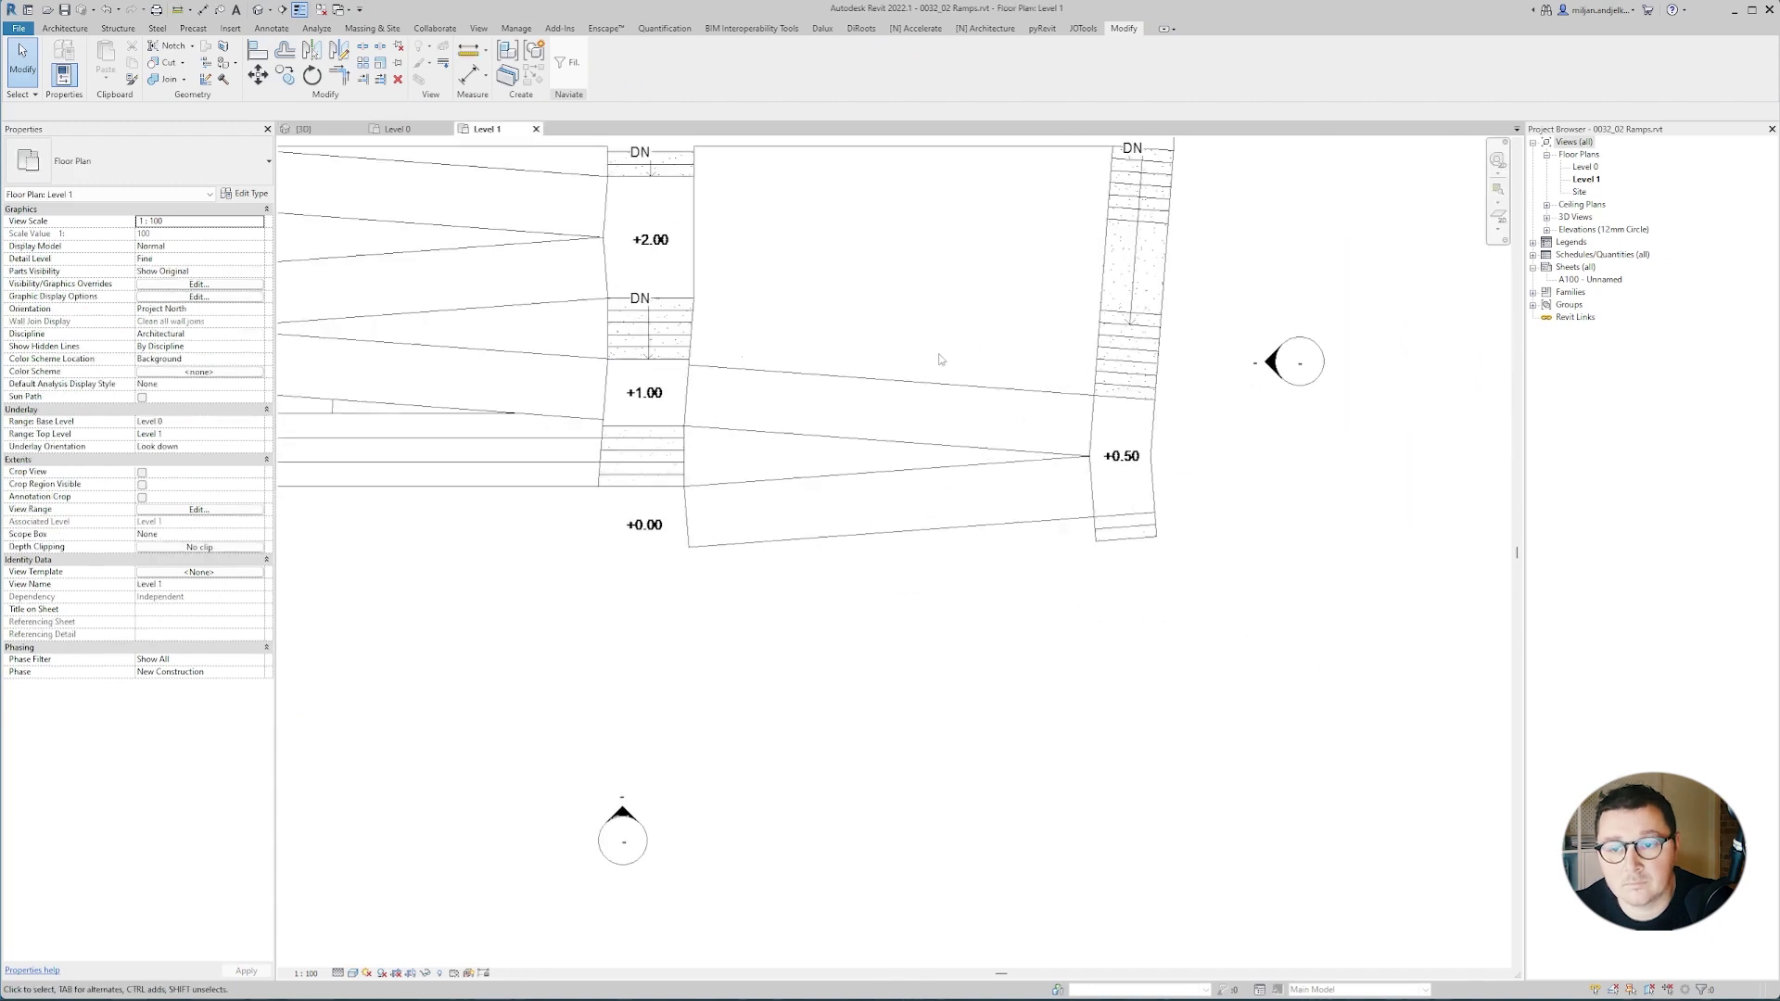
scroll(464, 274, "up", 1)
left_click(67, 29)
left_click(320, 58)
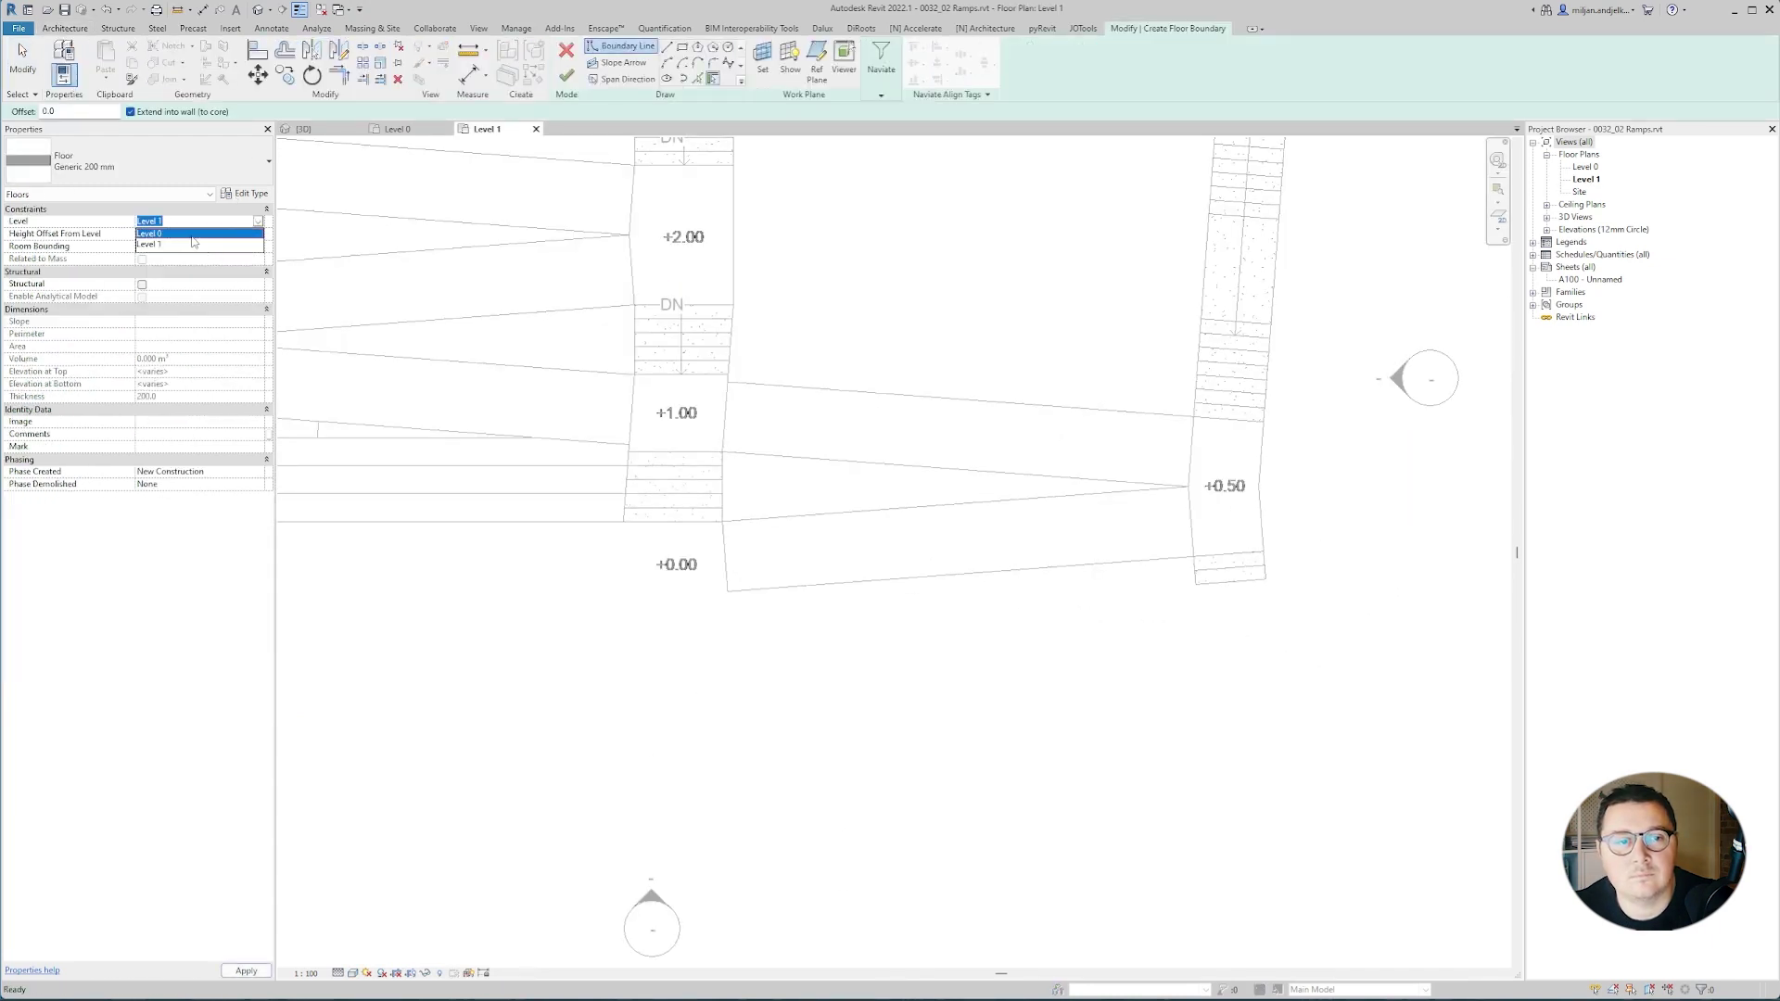
Outline and trim the triangle between those ramps, and finish the floor on Level 0 with a 500 height offset.
scroll(723, 474, "up", 2)
left_click(723, 473)
key("Escape")
key("Escape")
scroll(726, 477, "up", 1)
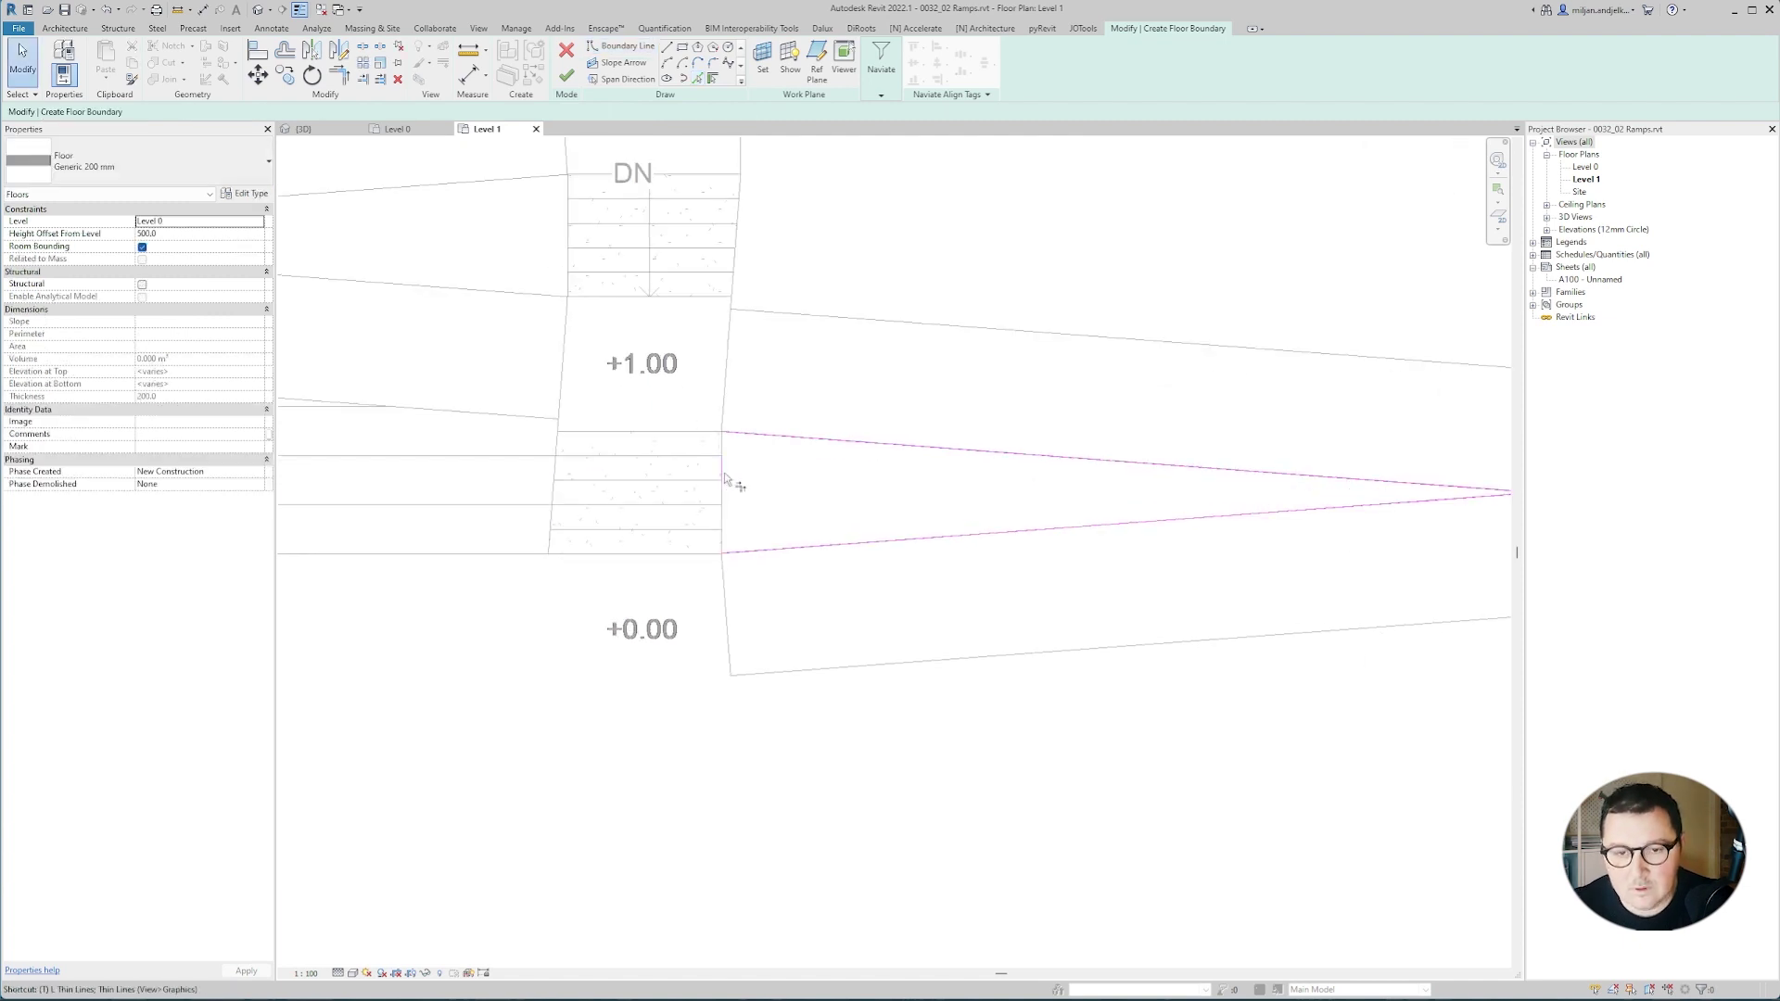
key("t")
key("r")
left_click(566, 76)
Raise the rear stair-side corner of this triangular floor to the +1.00 landing and lower its front corner by 500 to the lower ramp.
left_click(304, 129)
middle_click_drag(497, 252, 565, 352, "shift")
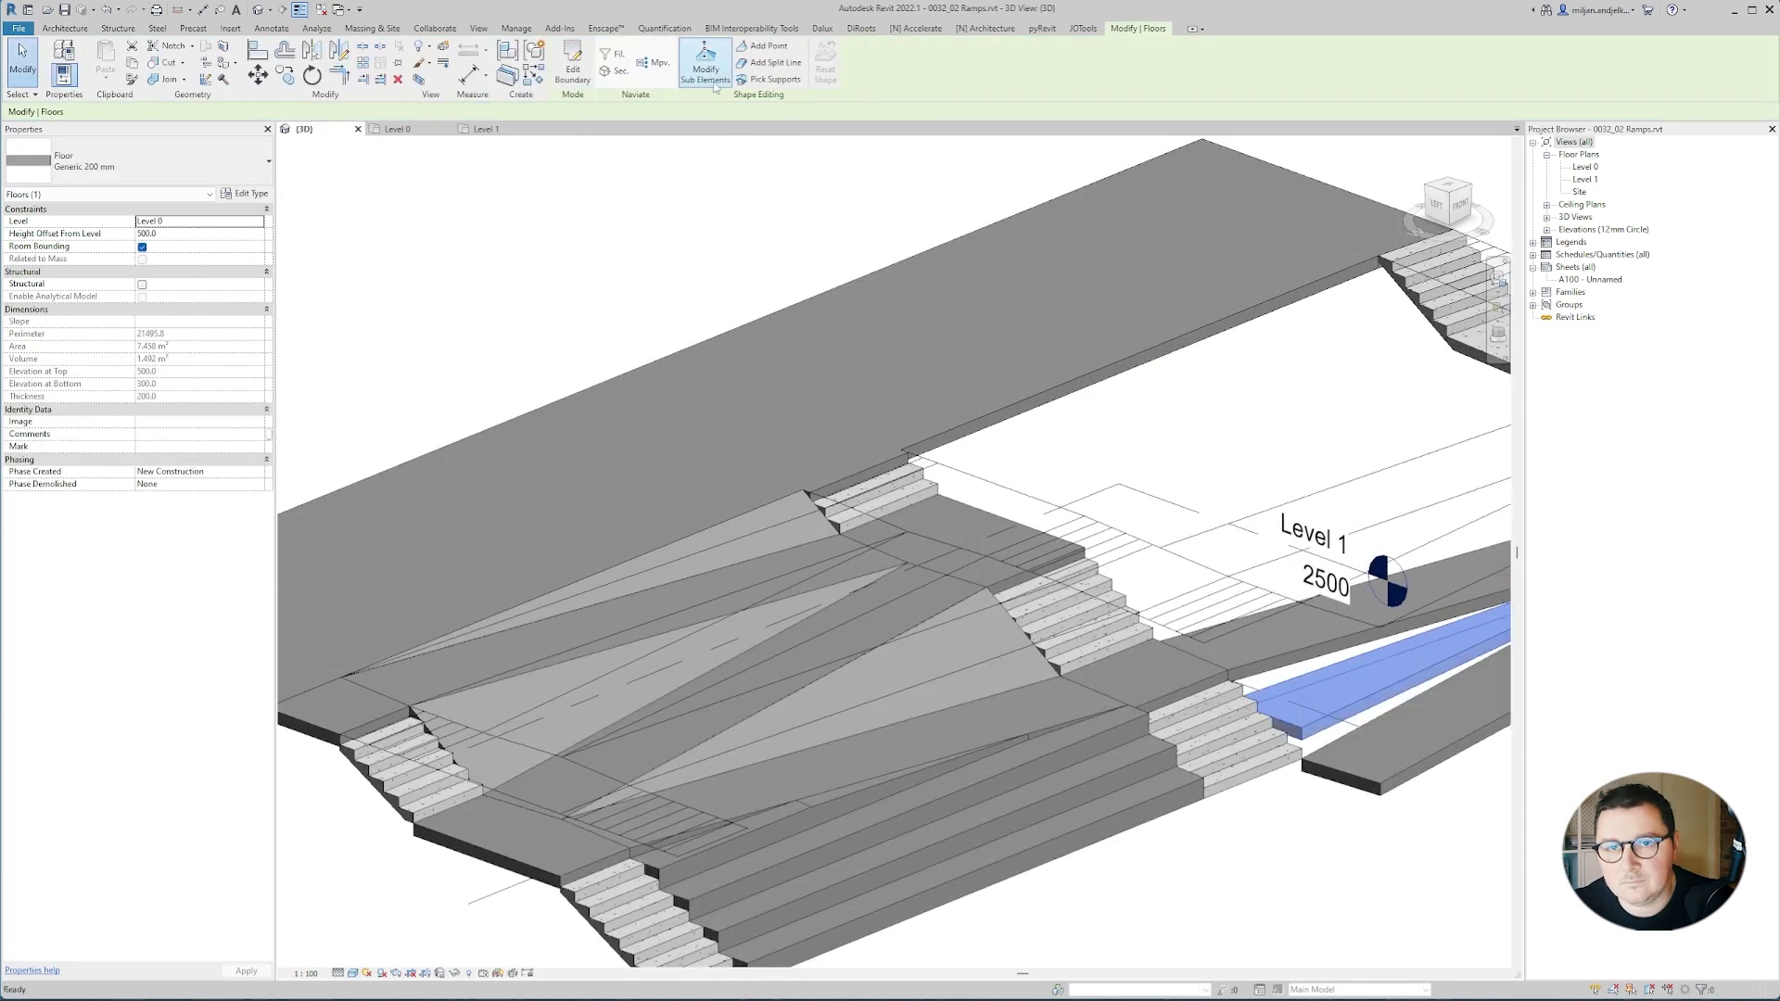
left_click(705, 63)
left_click(1026, 510)
scroll(1047, 501, "up", 1)
left_click_drag(1014, 503, 1015, 476)
left_click_drag(1125, 556, 1126, 603)
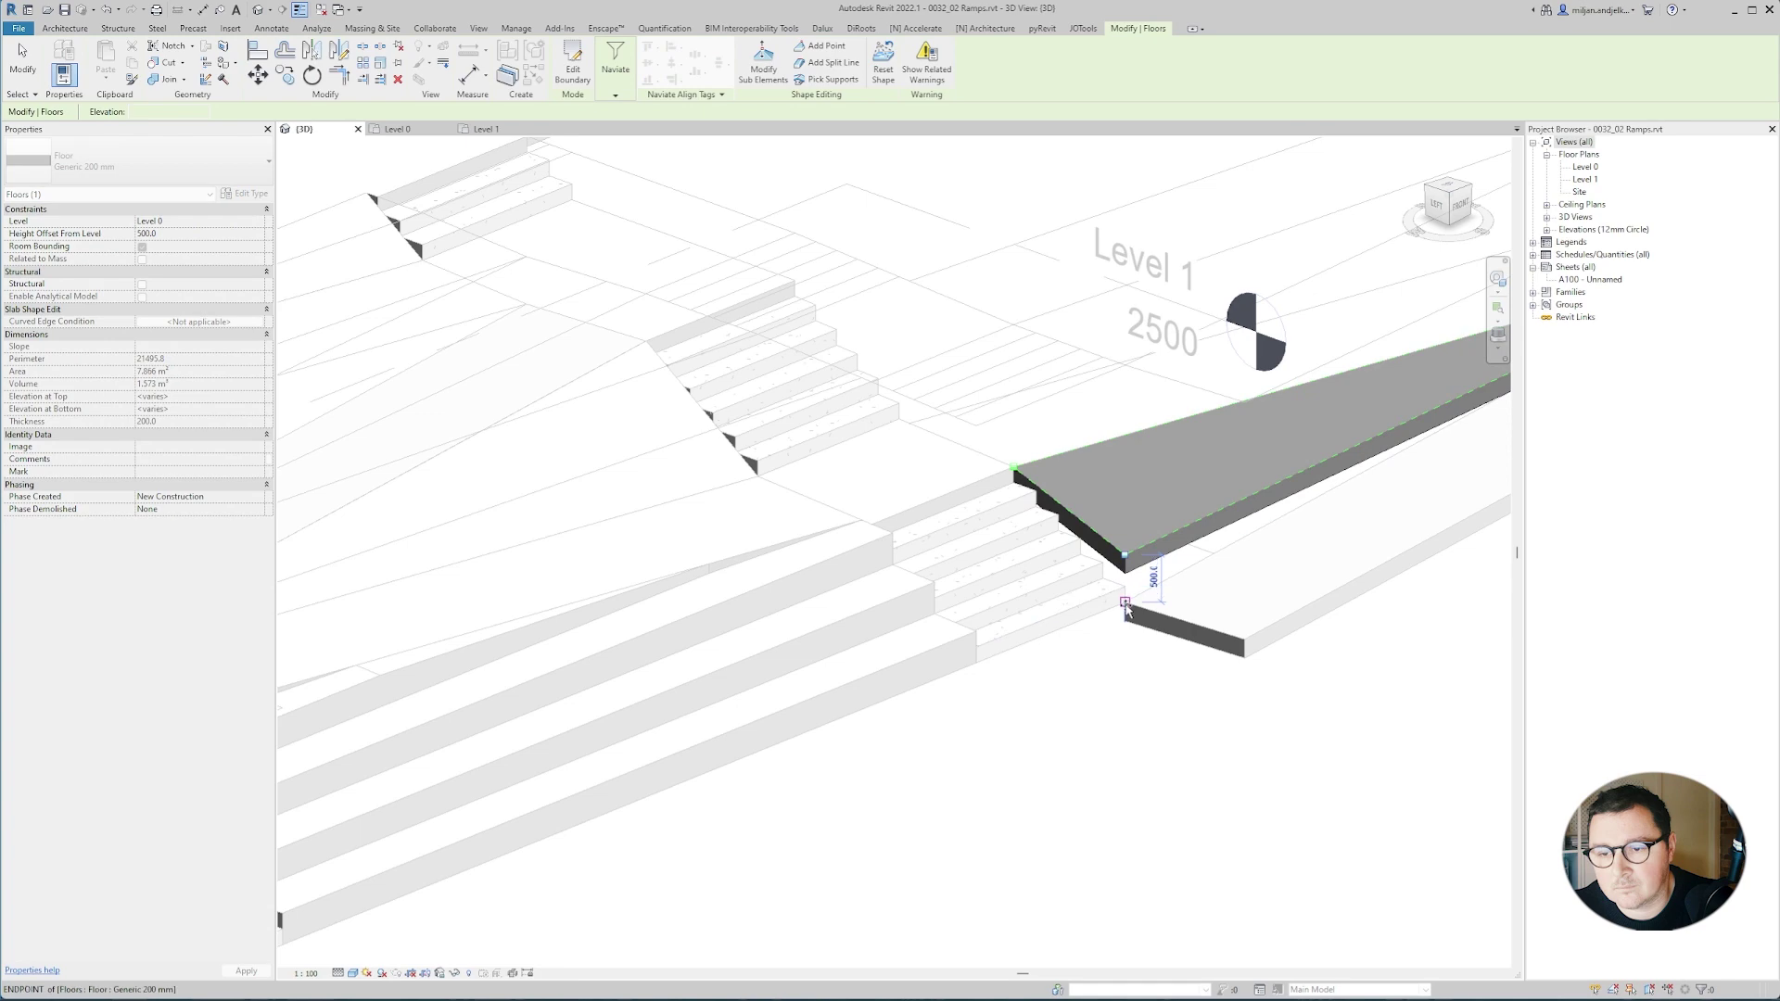
scroll(1008, 631, "down", 3)
middle_click_drag(1013, 695, 968, 679, "shift")
left_click(23, 57)
scroll(1196, 356, "up", 1)
middle_click_drag(1205, 353, 1196, 436, "shift")
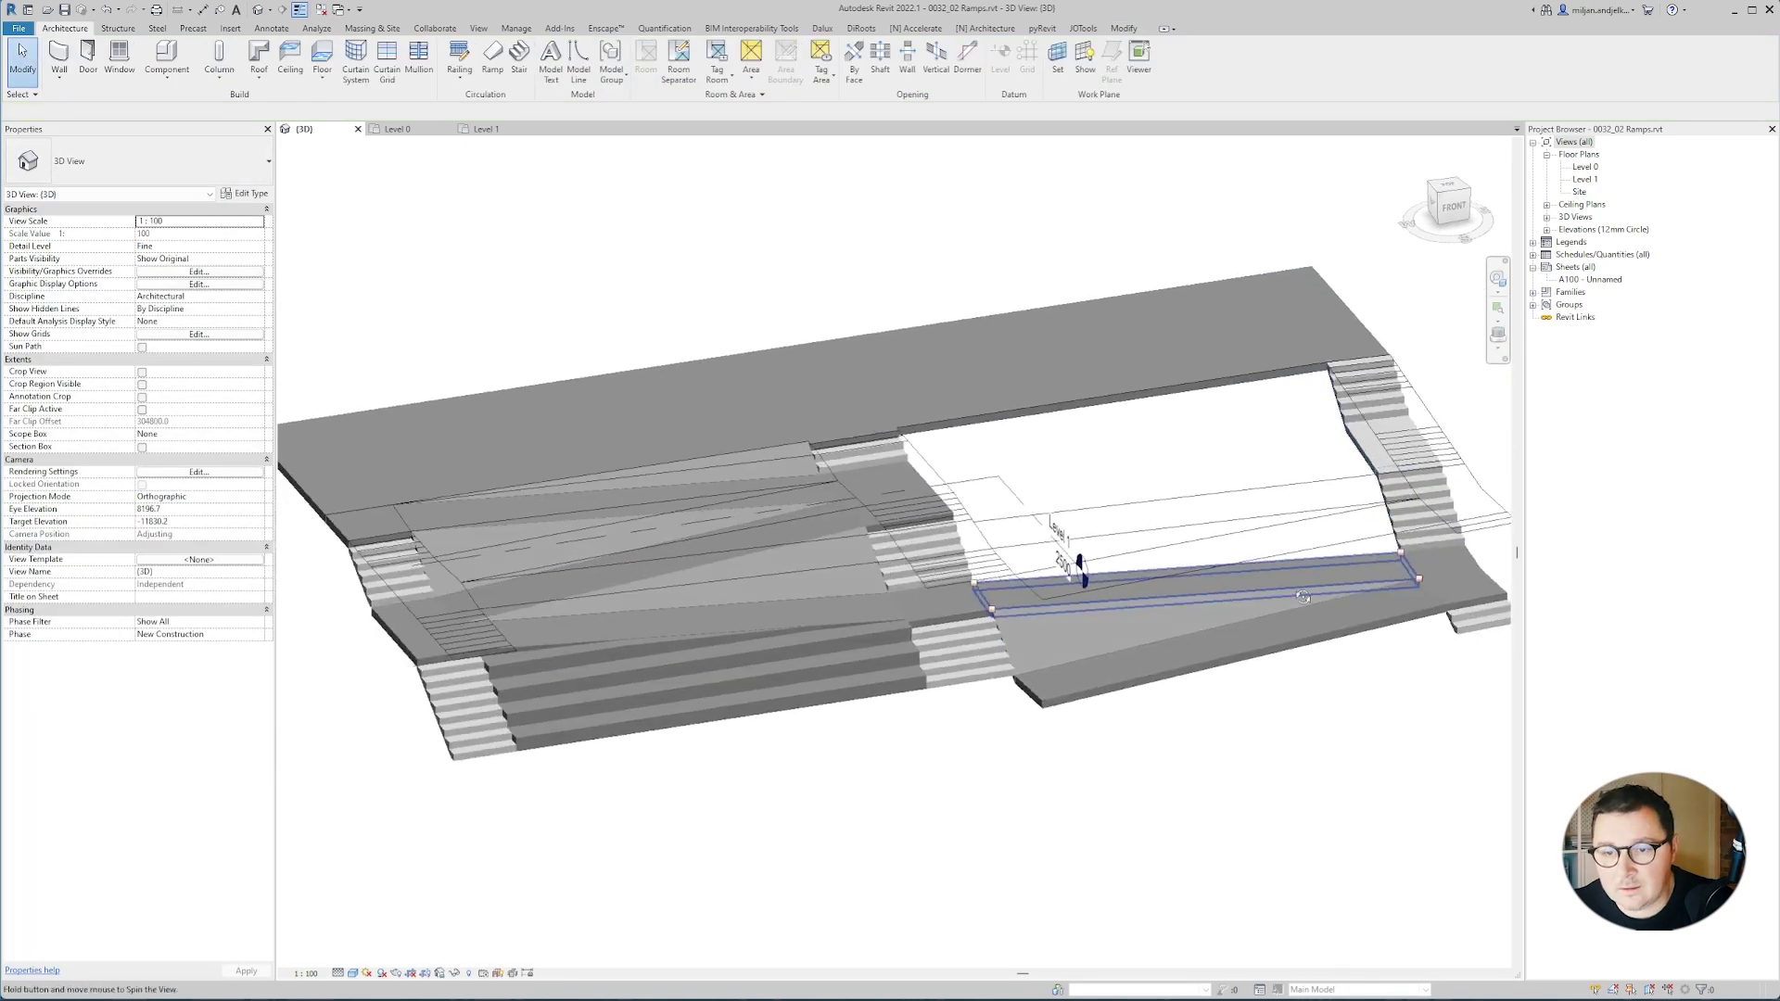
middle_click_drag(1177, 575, 1210, 556, "shift")
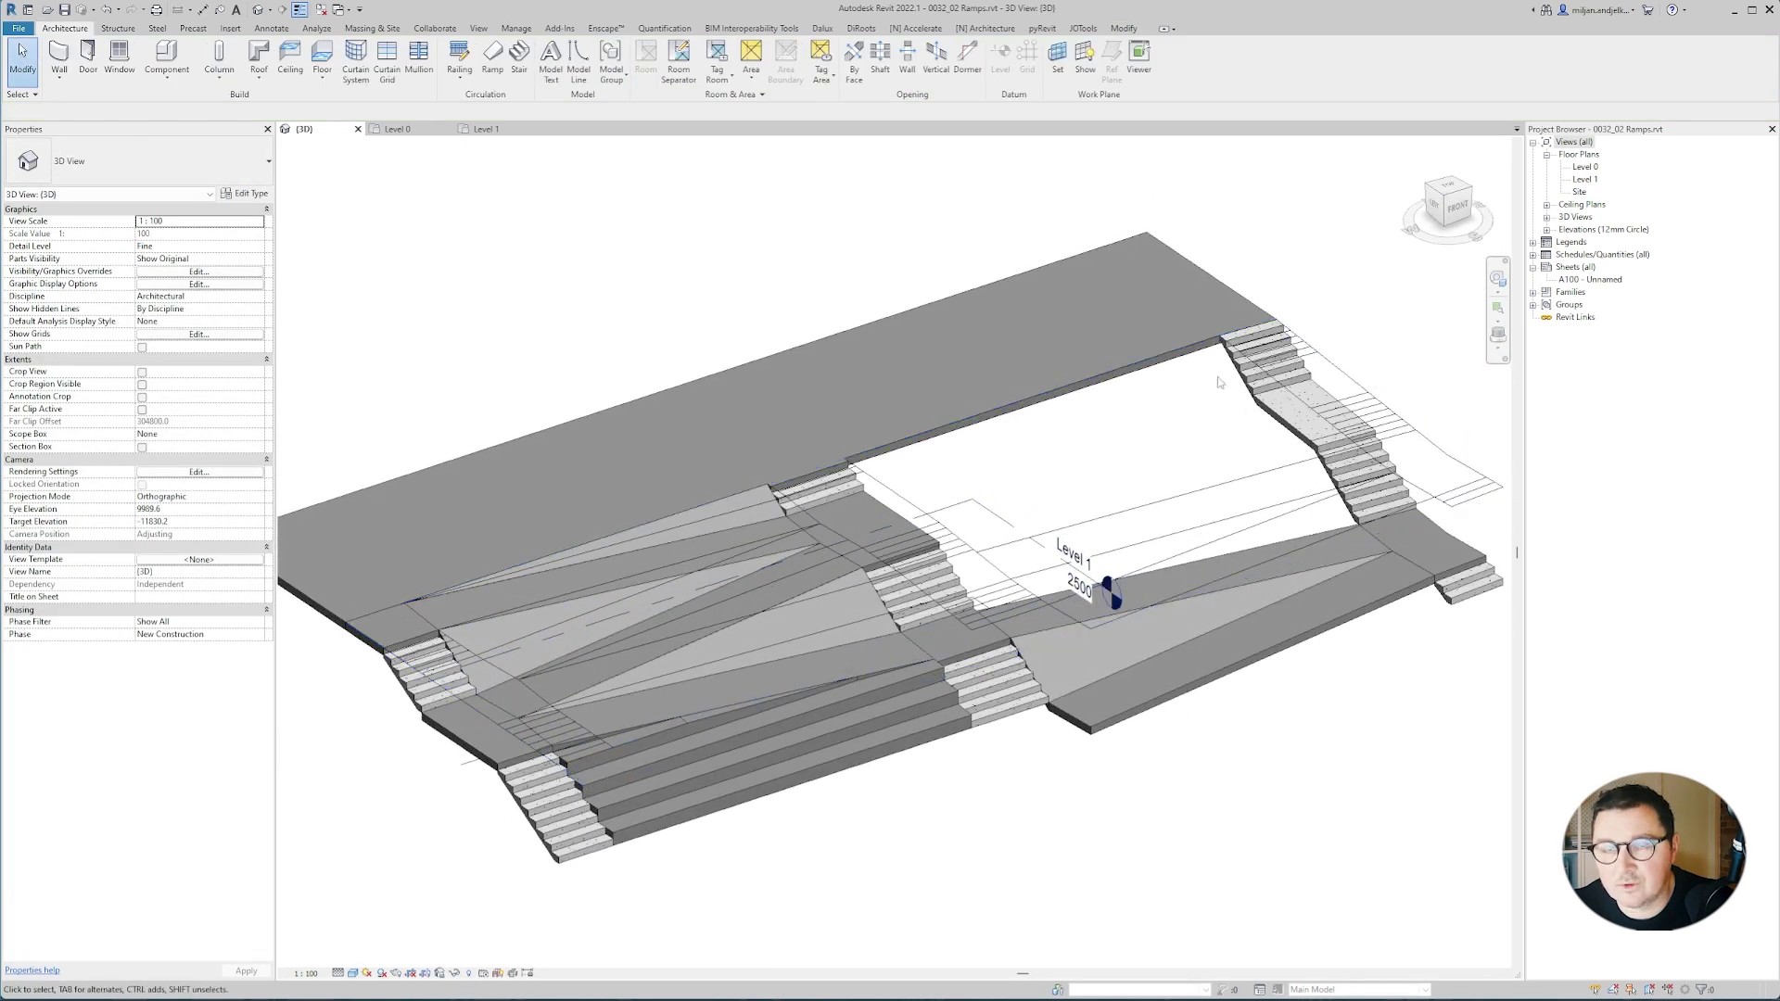
Start another Generic 200 mm floor in the Level 1 plan and trace its boundary beside the middle stair from the upper platform past the +1.00 landing.
left_click(486, 130)
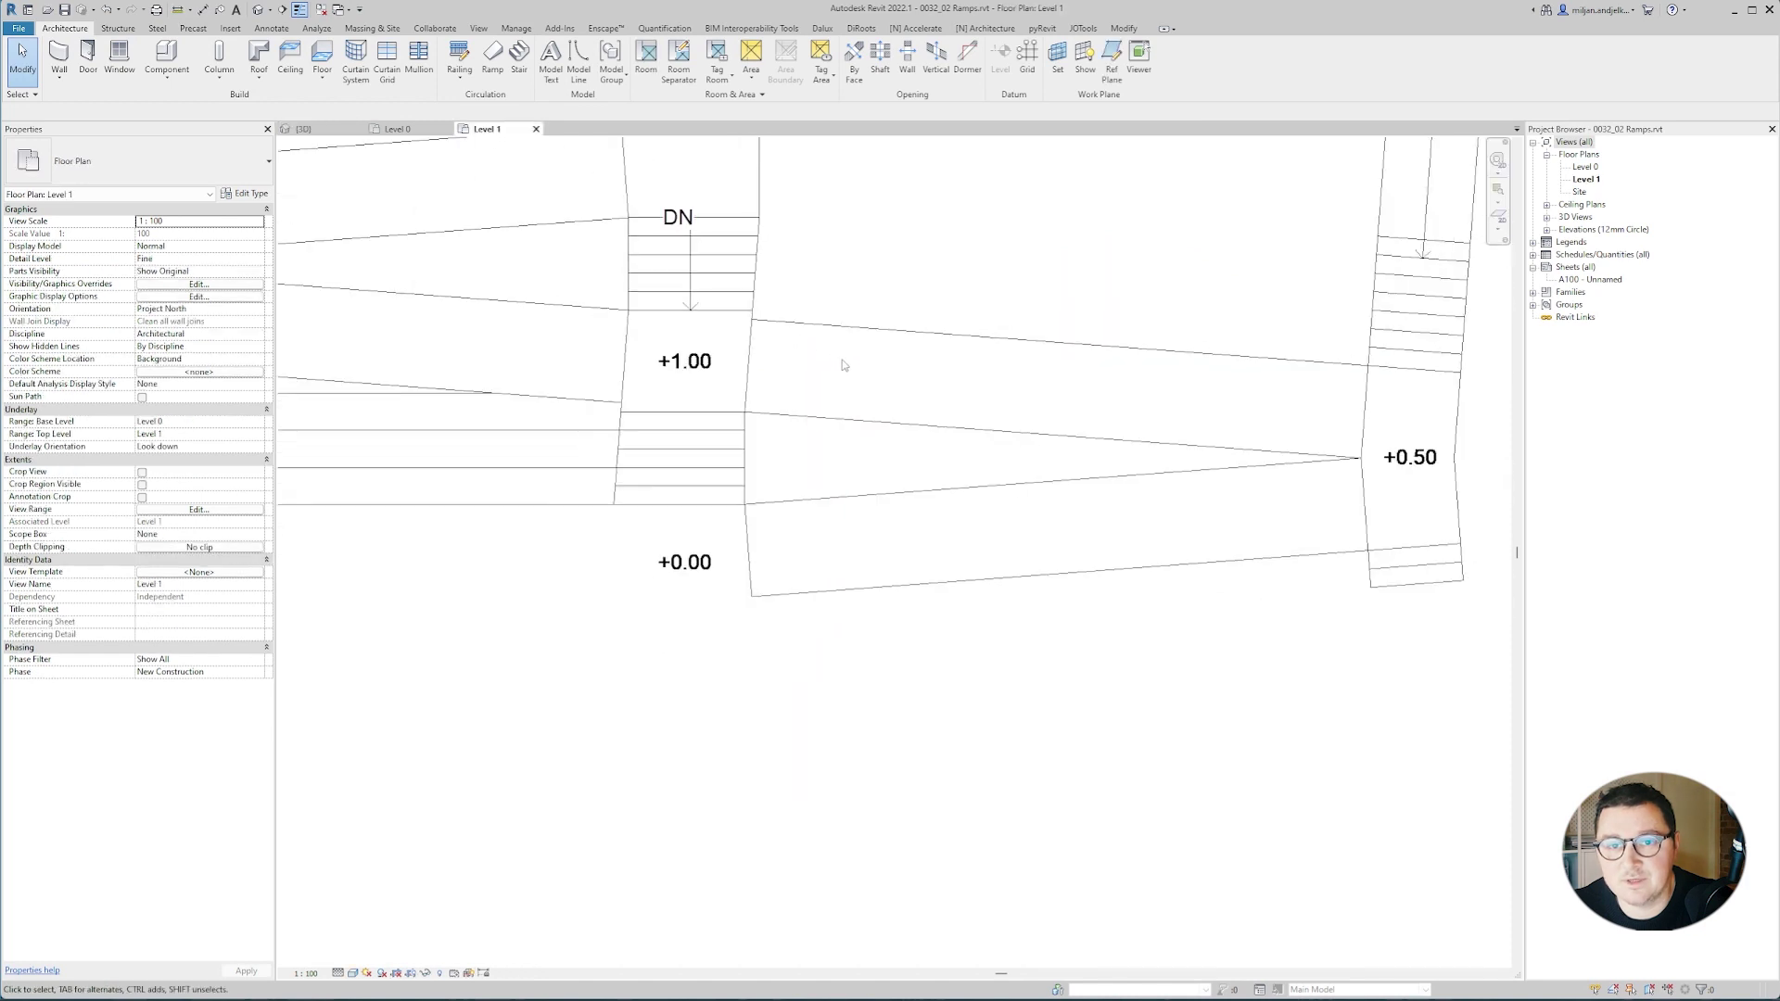
scroll(842, 361, "down", 3)
scroll(882, 444, "up", 3)
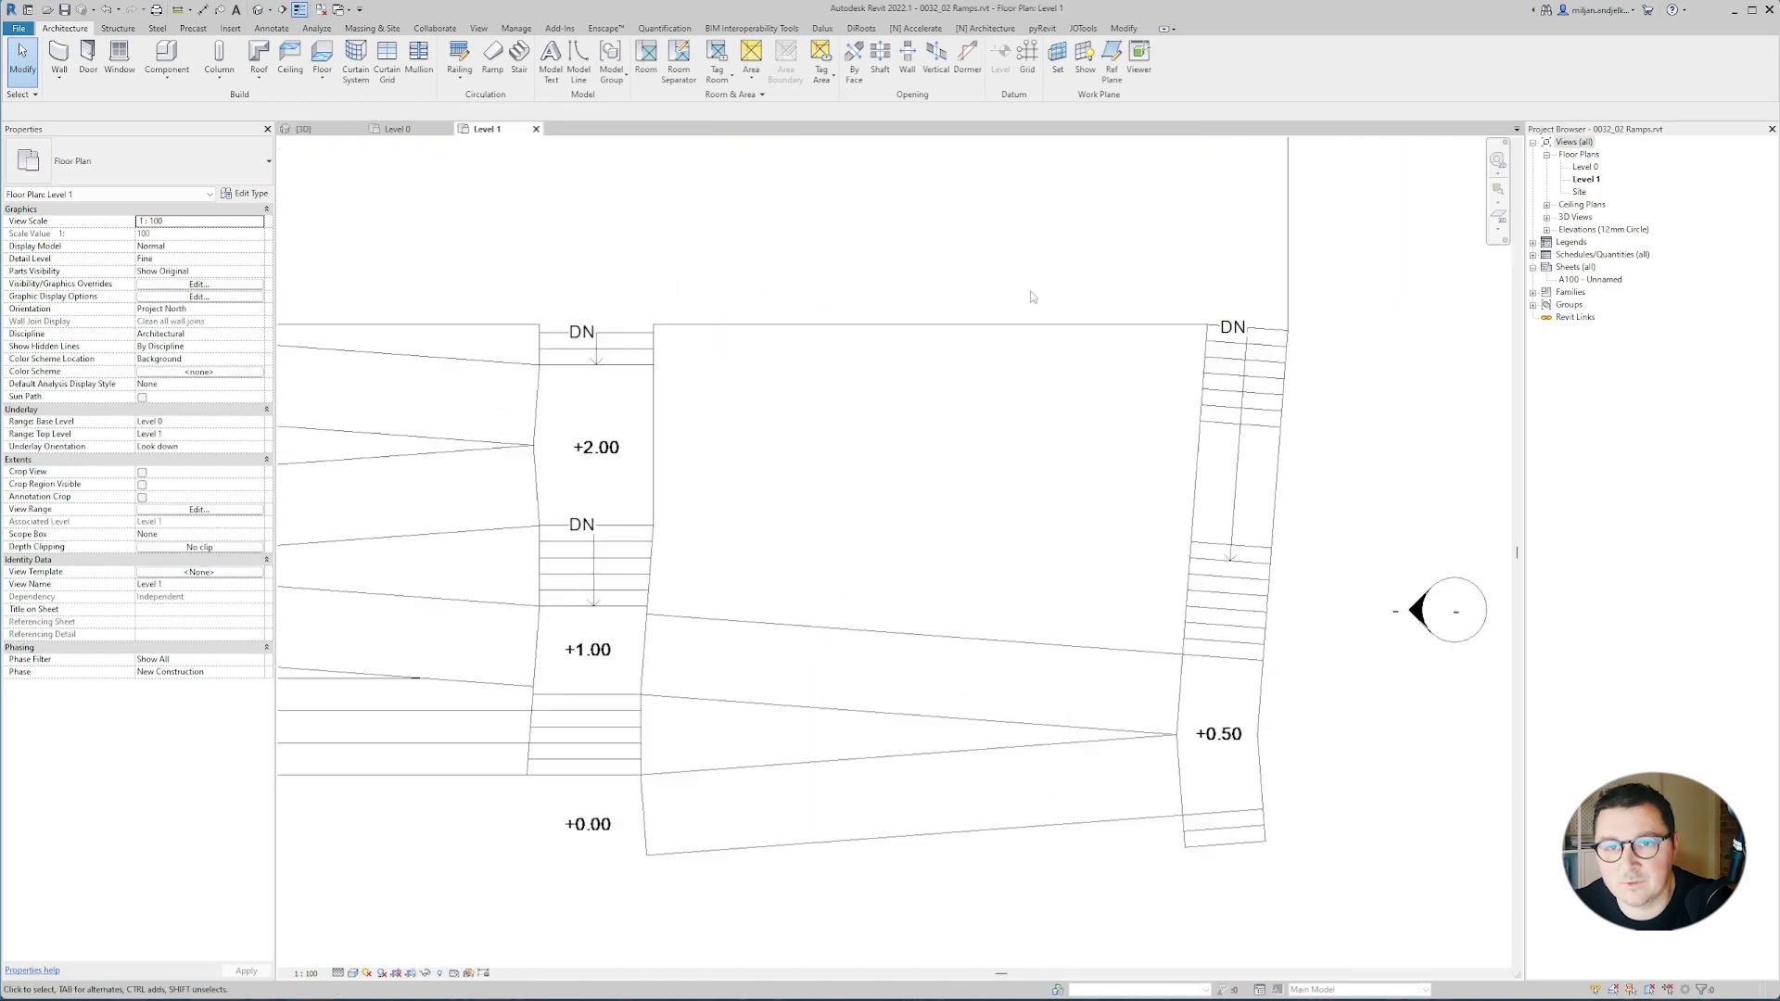
left_click(323, 55)
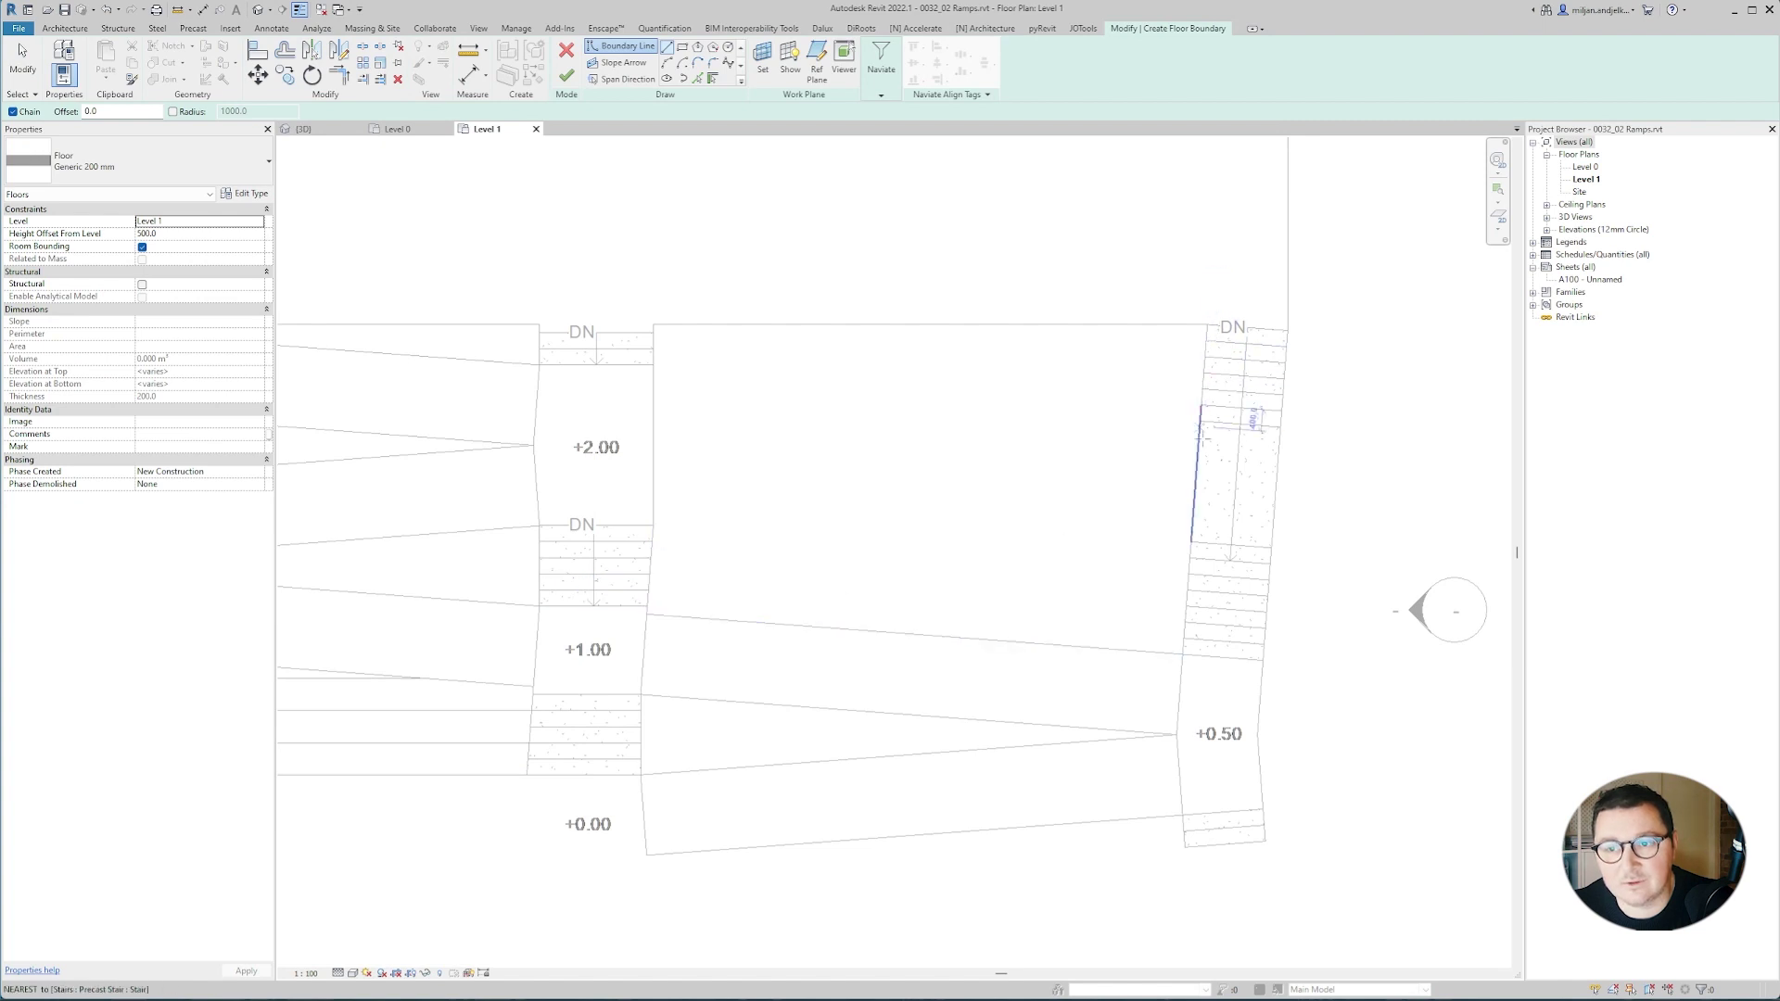
scroll(649, 320, "up", 4)
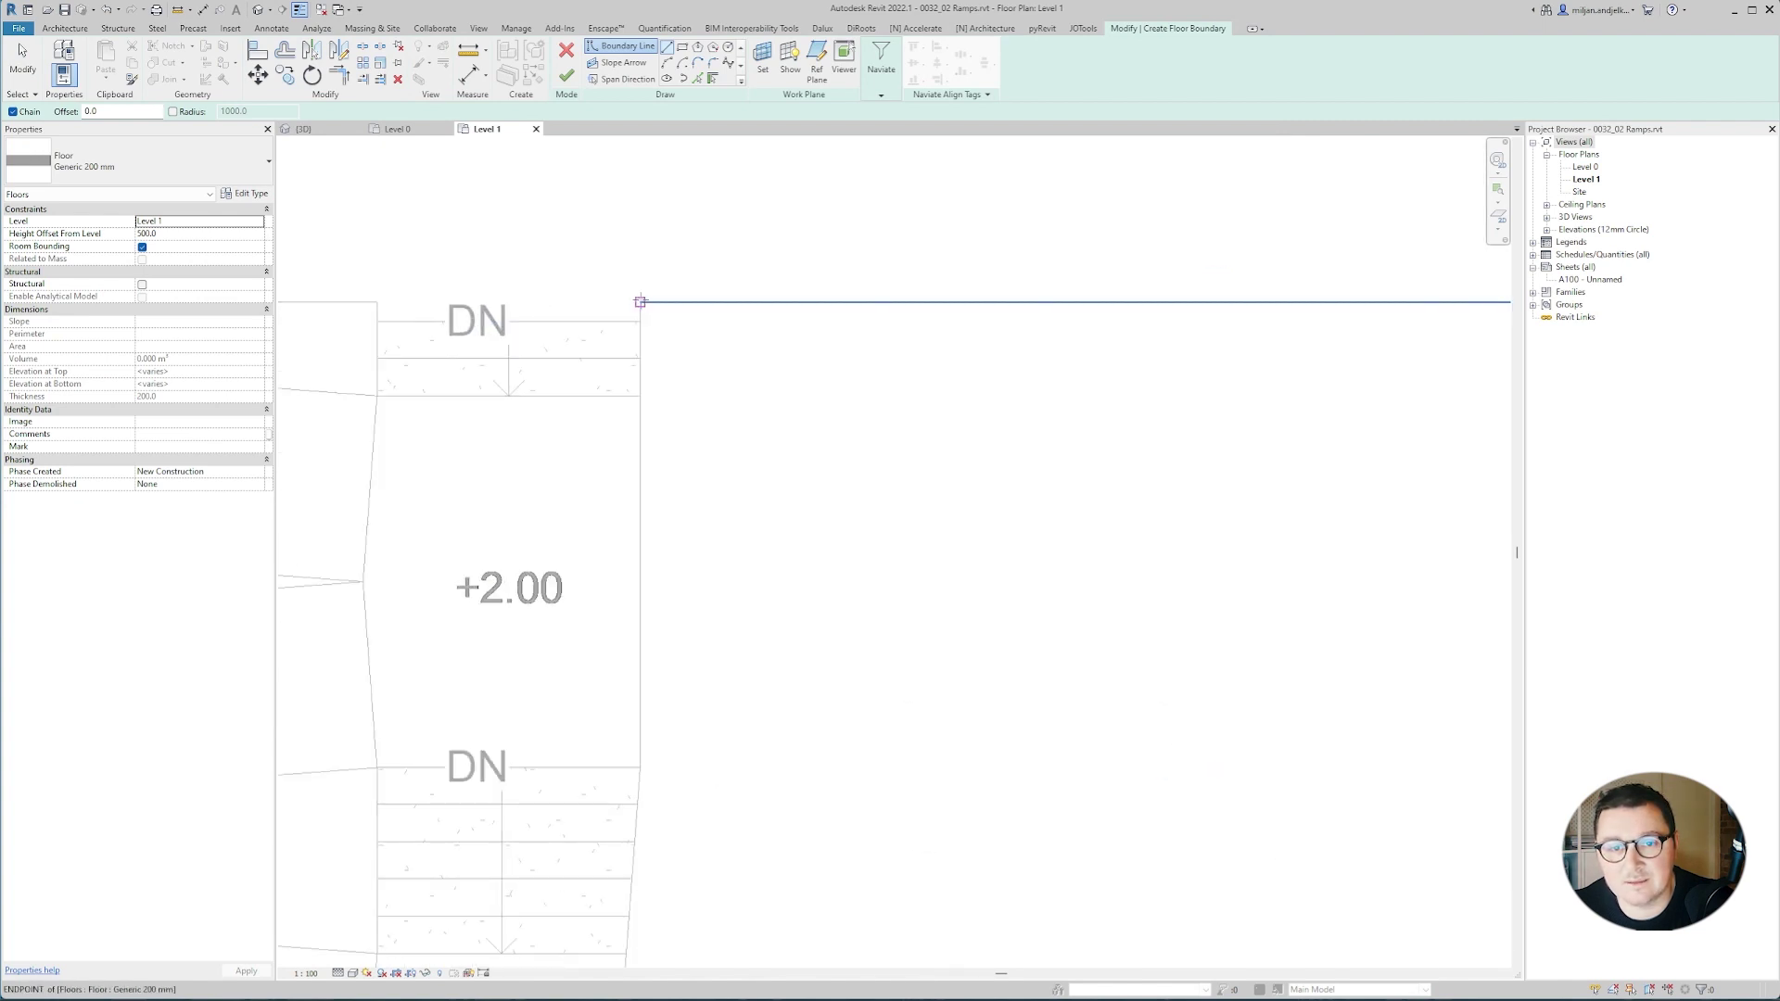
scroll(640, 301, "up", 2)
left_click(639, 329)
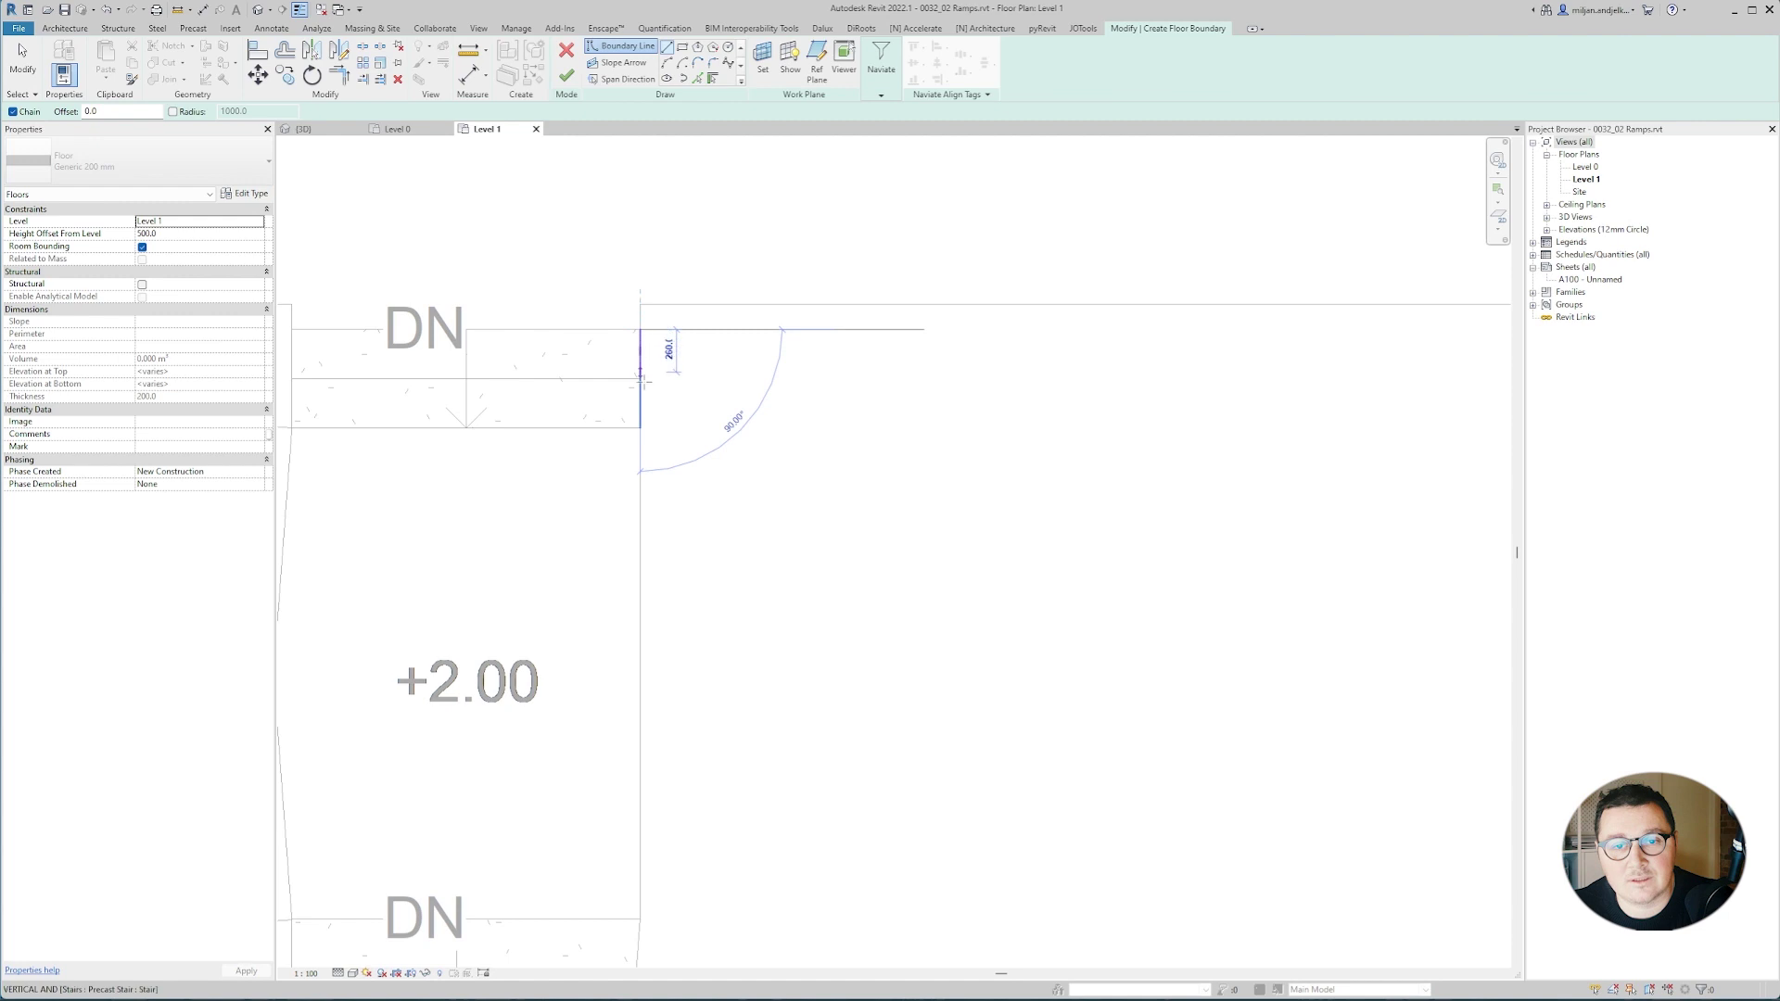
left_click(640, 427)
middle_click_drag(717, 667, 743, 368)
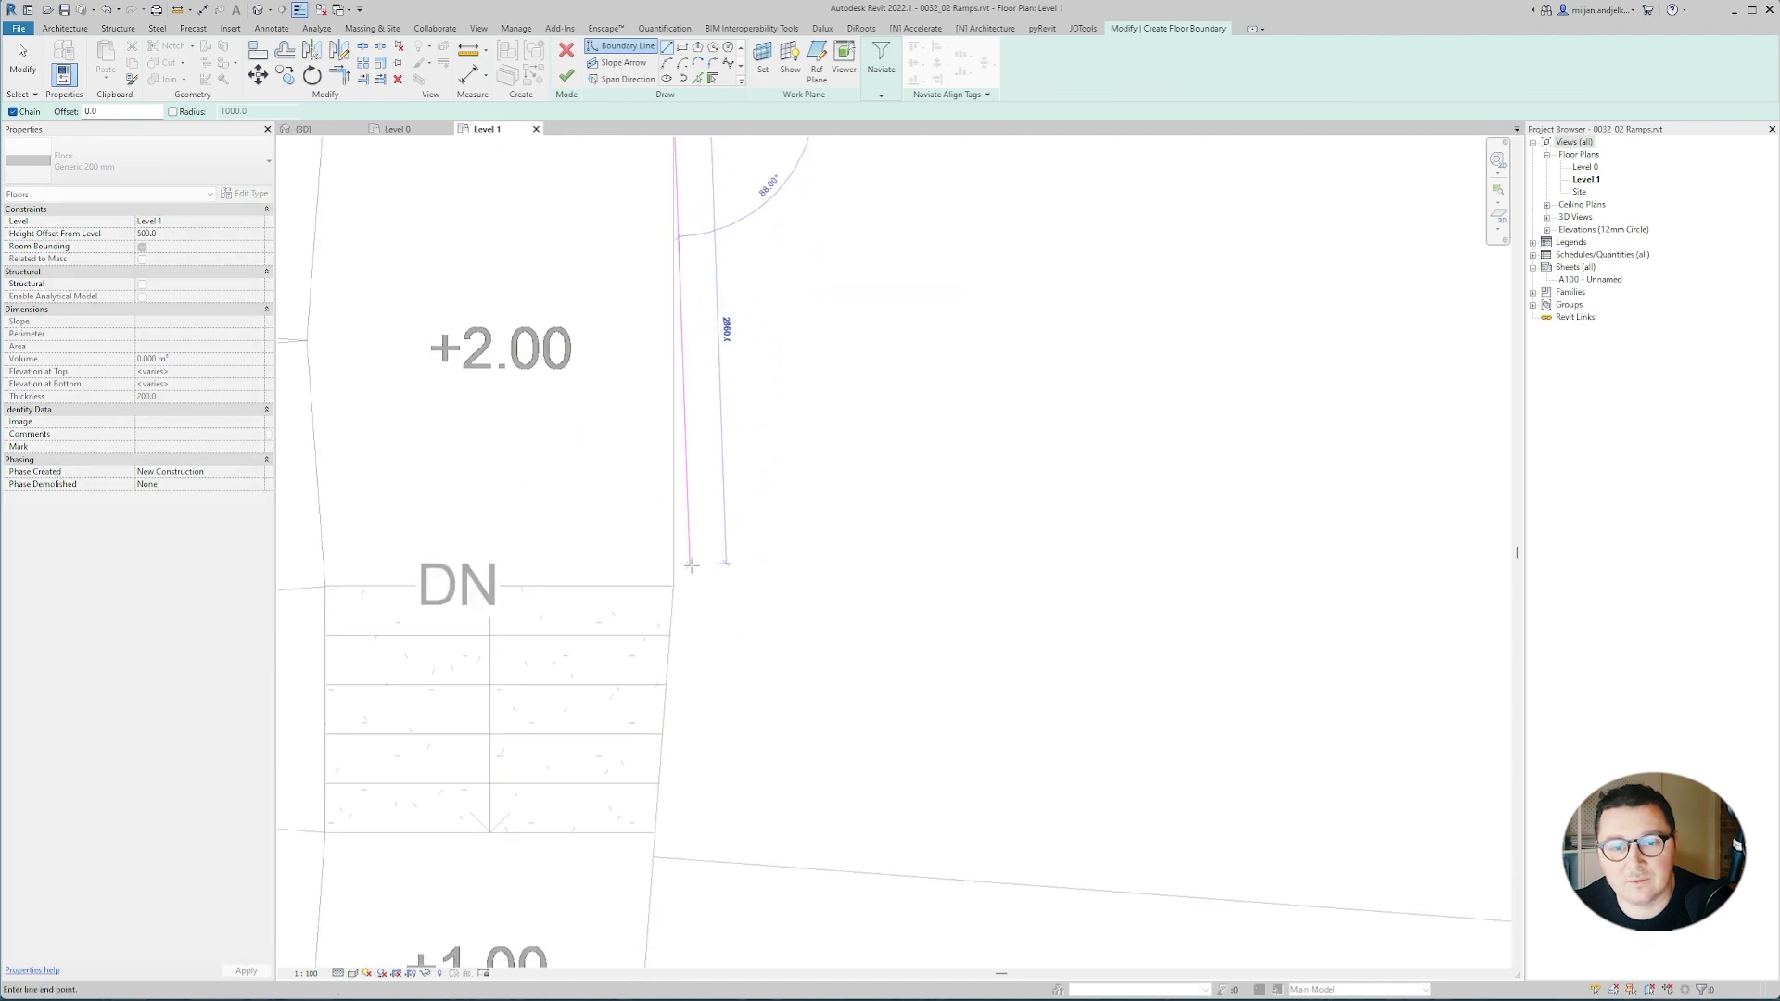
left_click(673, 586)
middle_click_drag(723, 767, 827, 473)
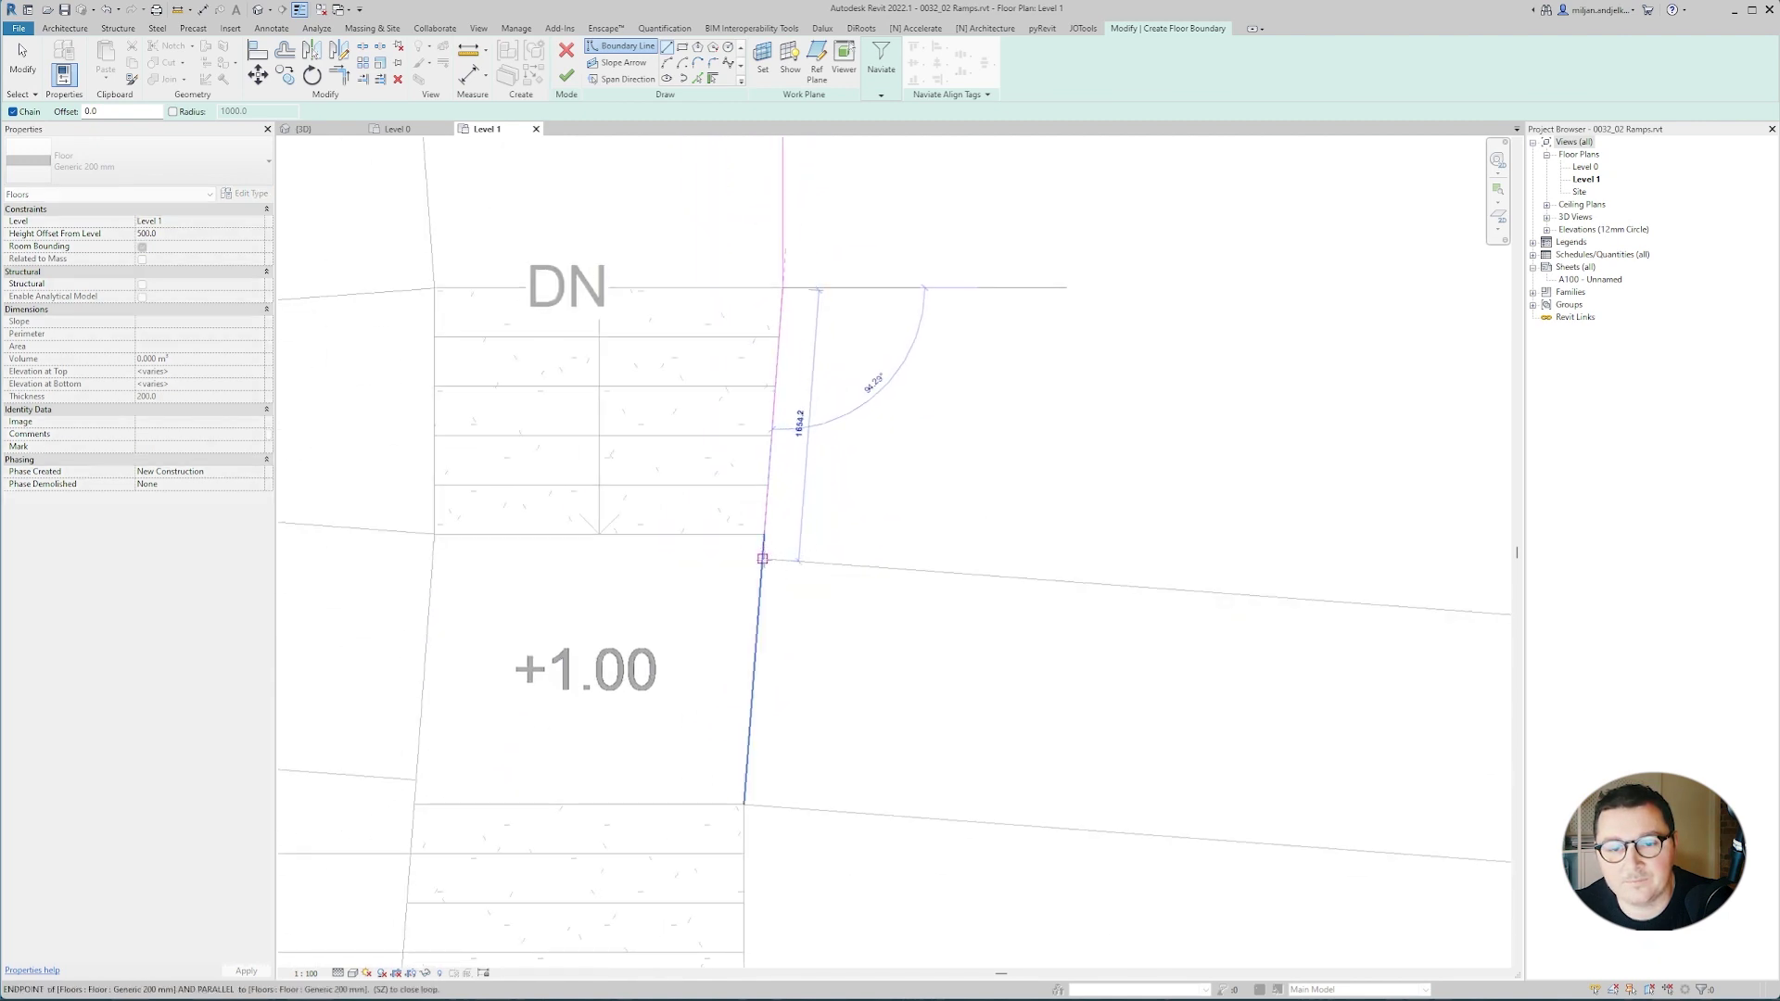
left_click(764, 535)
left_click(763, 559)
Continue the floor boundary along the ramp to the +0.50 landing, up beside the outer stair, and close it along the upper platform's edge.
scroll(765, 559, "down", 3)
scroll(1196, 598, "up", 2)
left_click(1230, 589)
left_click(1255, 352)
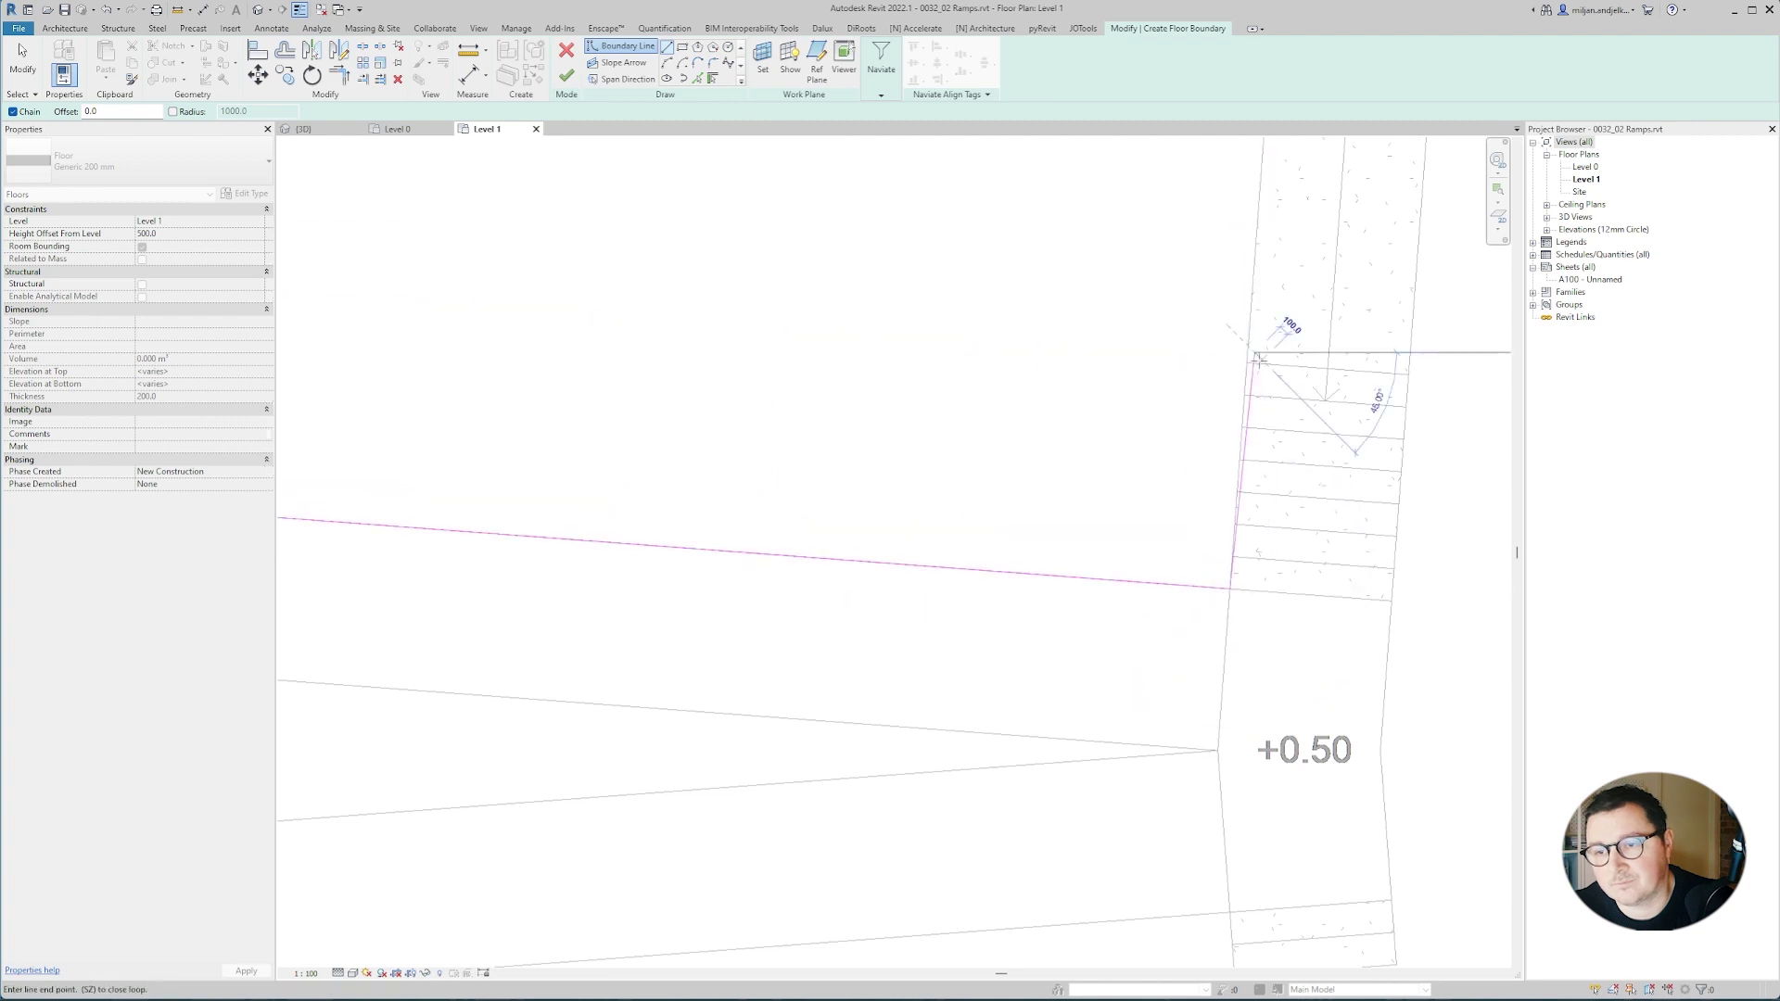
middle_click_drag(1266, 199, 1211, 538)
left_click(1211, 460)
left_click(1224, 266)
scroll(1218, 267, "down", 4)
scroll(804, 295, "up", 4)
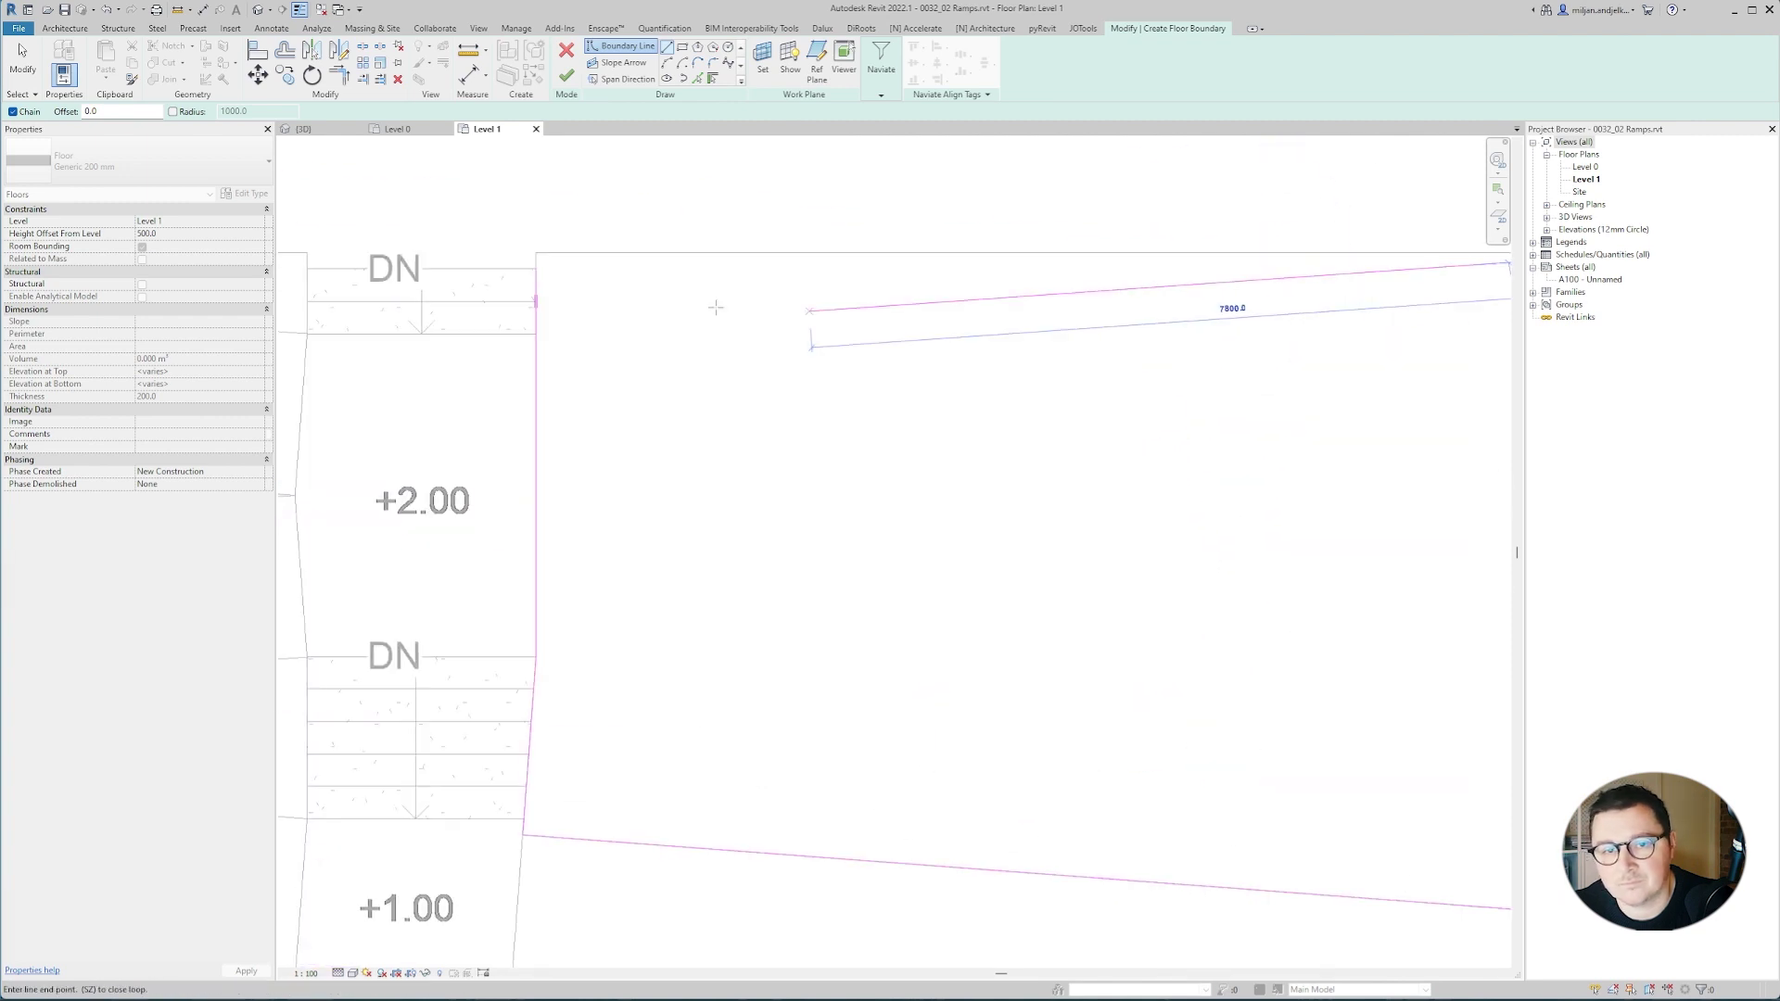
left_click(534, 253)
left_click(534, 269)
Straighten the boundary vertex beside the outer stair's mid landing, and finish the floor on Level 1 with a 0 height offset.
scroll(871, 419, "down", 1)
scroll(1280, 621, "down", 1)
middle_click_drag(1474, 646, 1209, 526)
scroll(1204, 519, "up", 4)
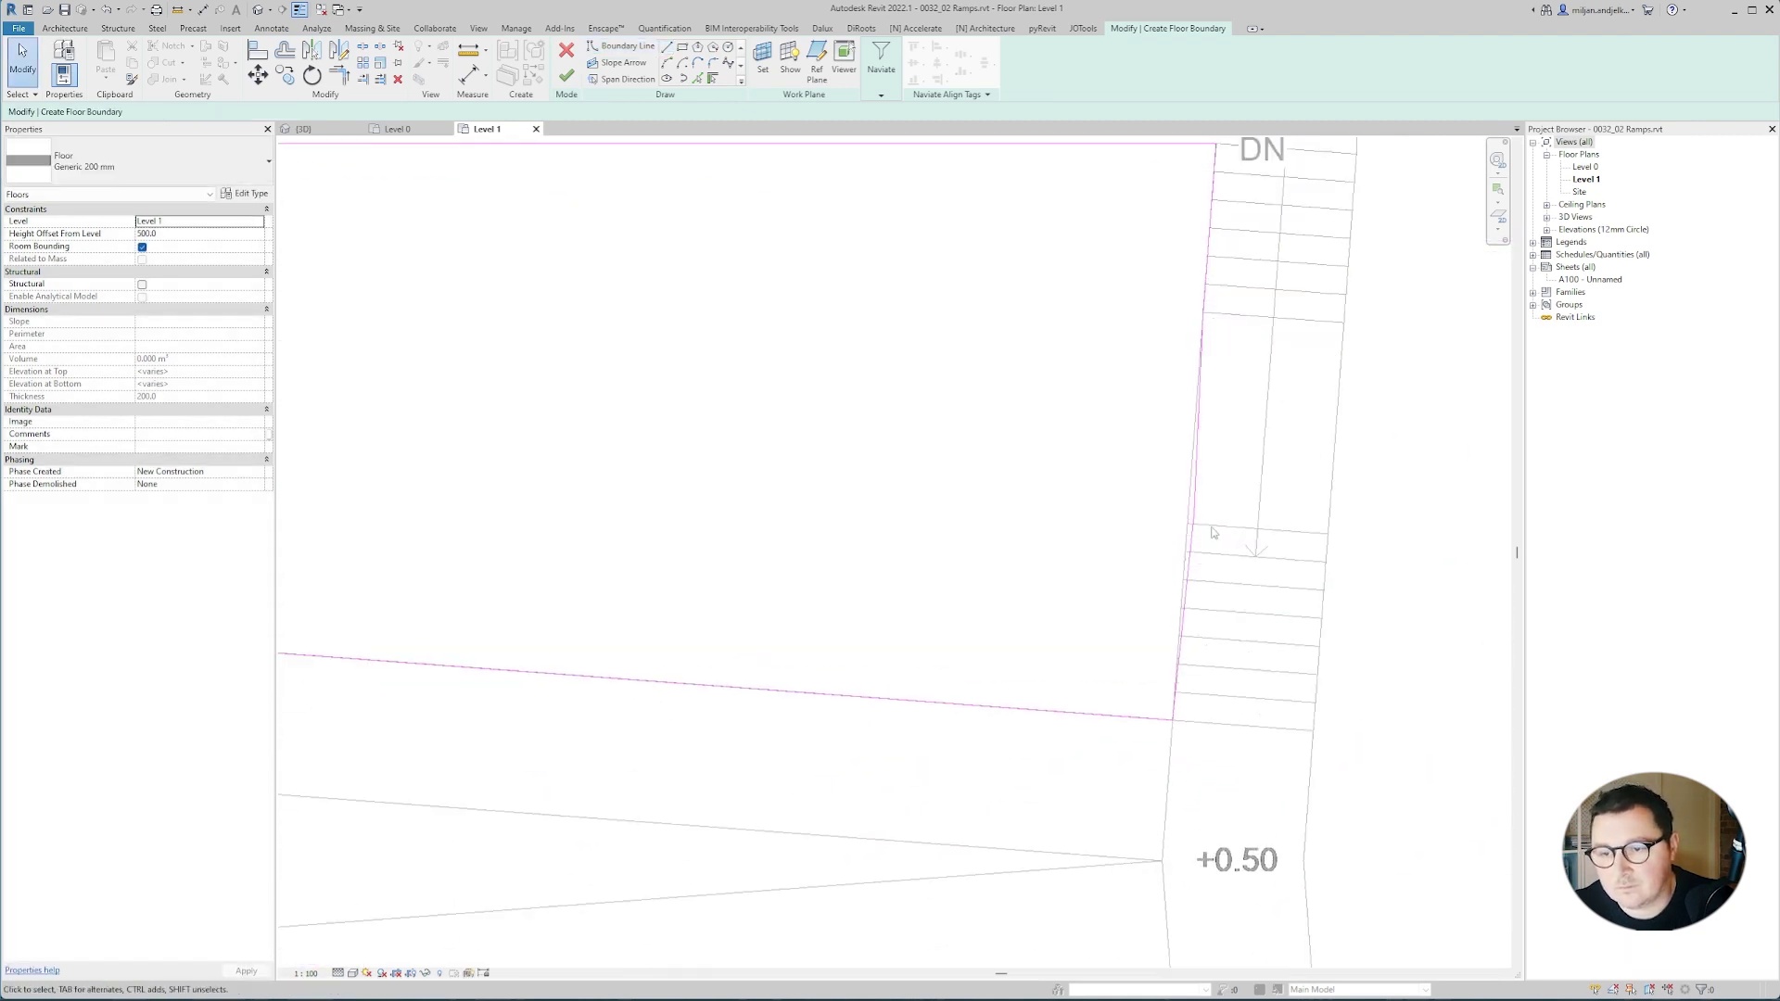
left_click(1187, 514)
left_click_drag(1187, 517, 1174, 530)
left_click(1078, 549)
scroll(1078, 549, "down", 4)
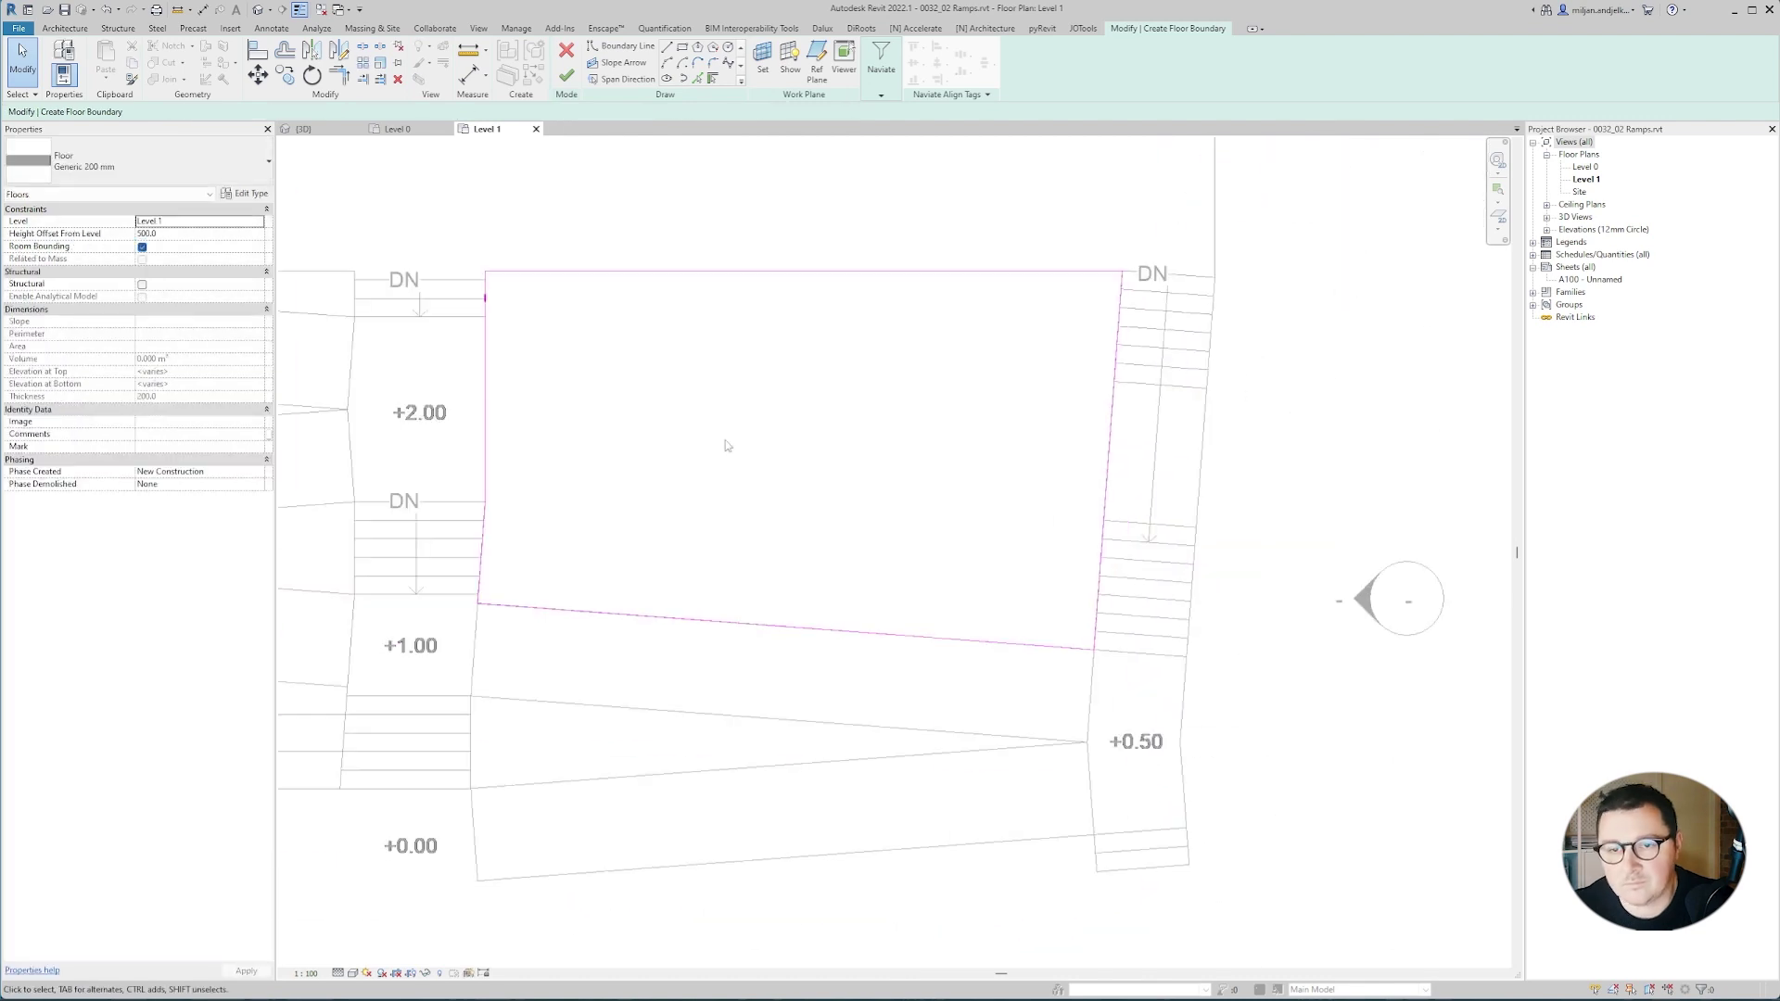
left_click(306, 130)
left_click(566, 74)
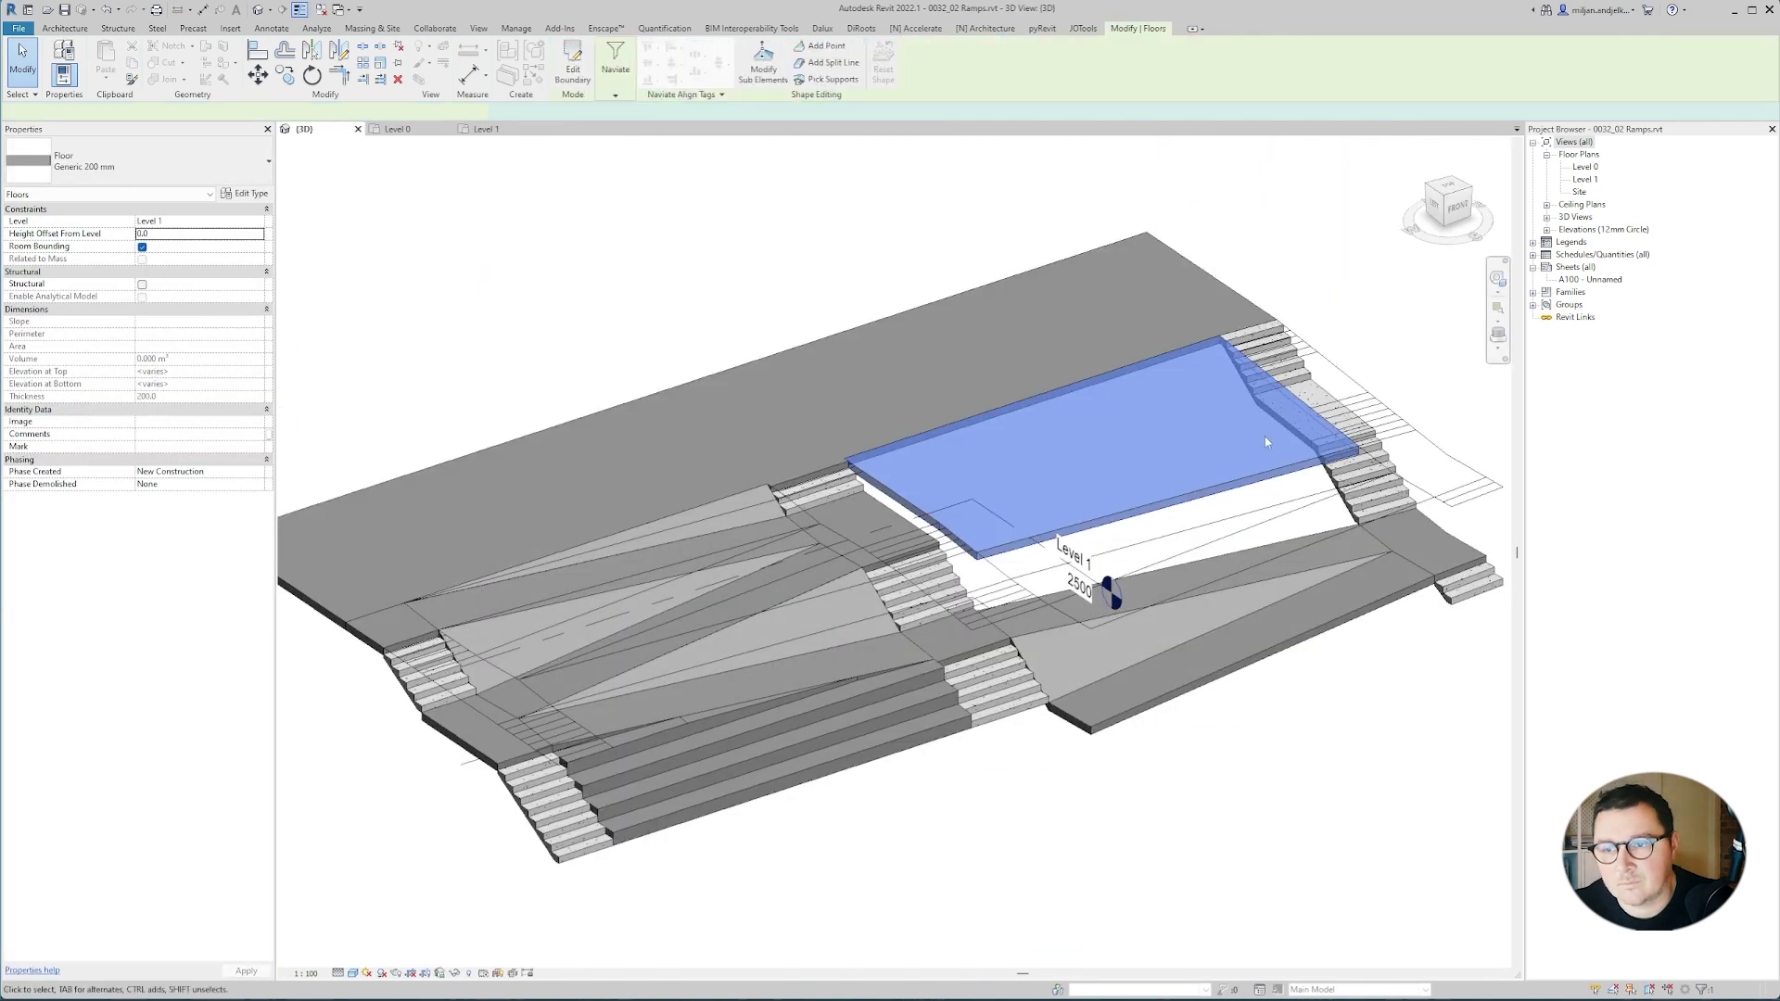
Lower the large floor's two points at the upper and lower ends of the +2.00 landing by 500 to meet it.
scroll(1011, 501, "up", 3)
left_click(706, 65)
scroll(627, 492, "up", 5)
scroll(626, 492, "up", 4)
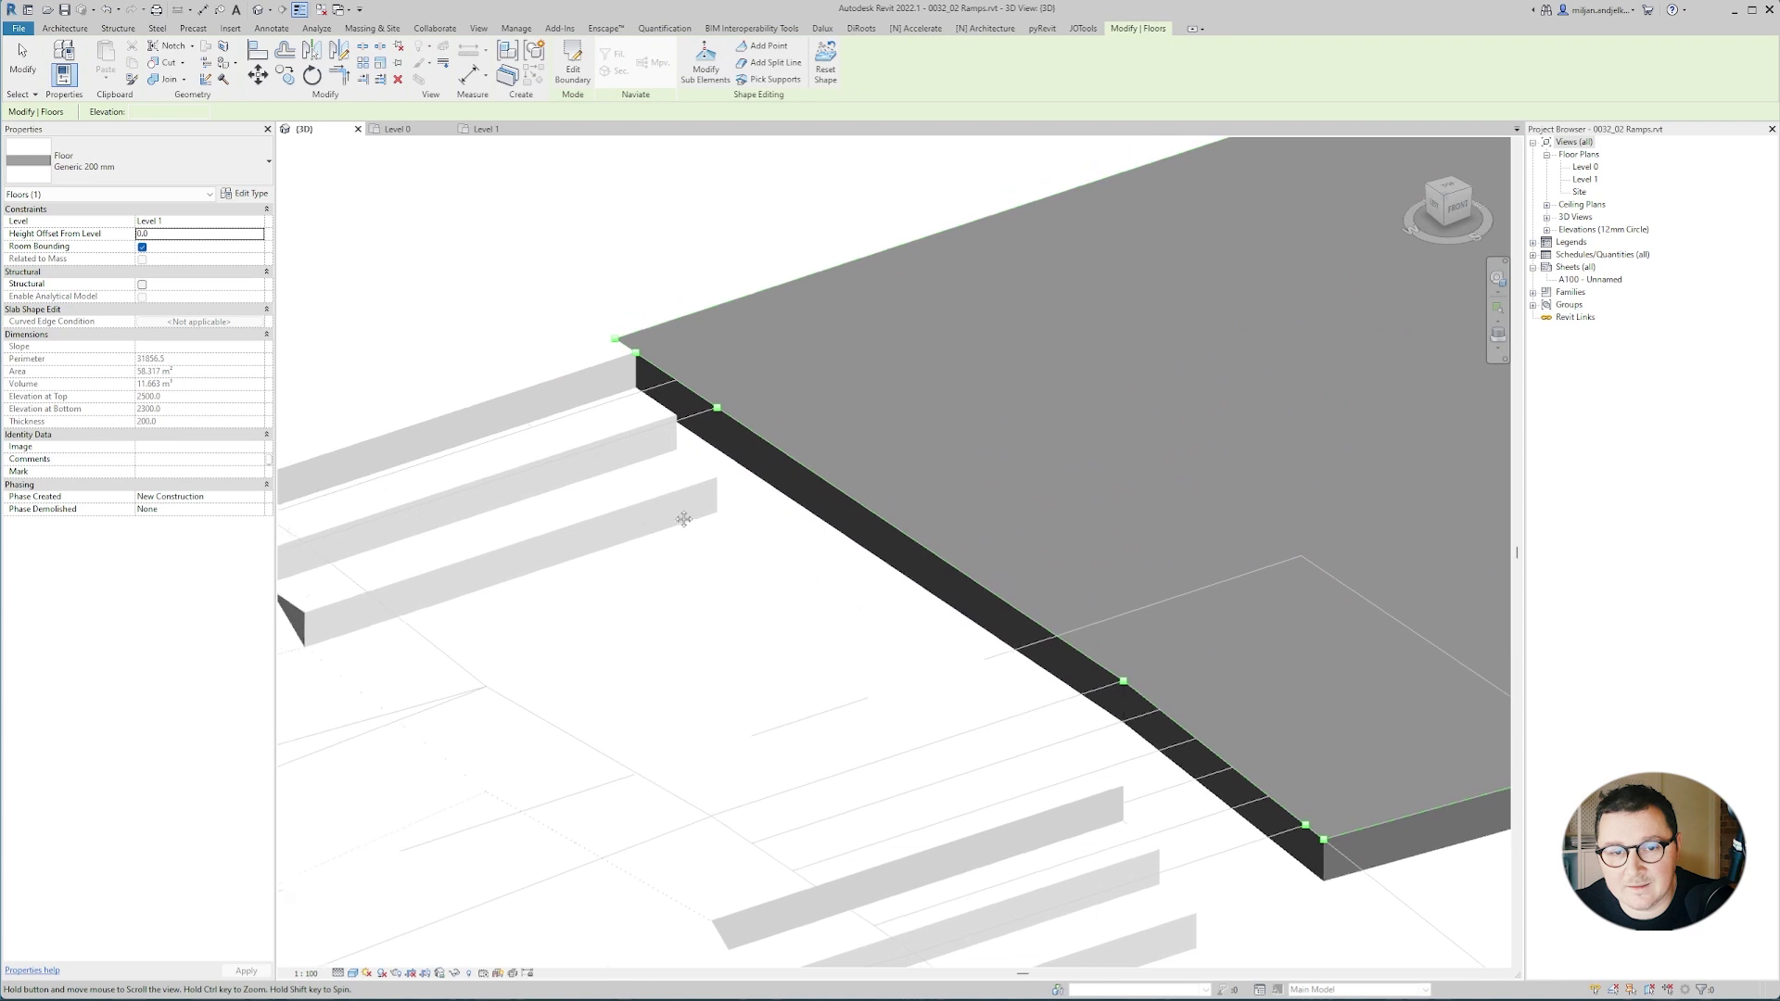
left_click_drag(723, 429, 721, 513)
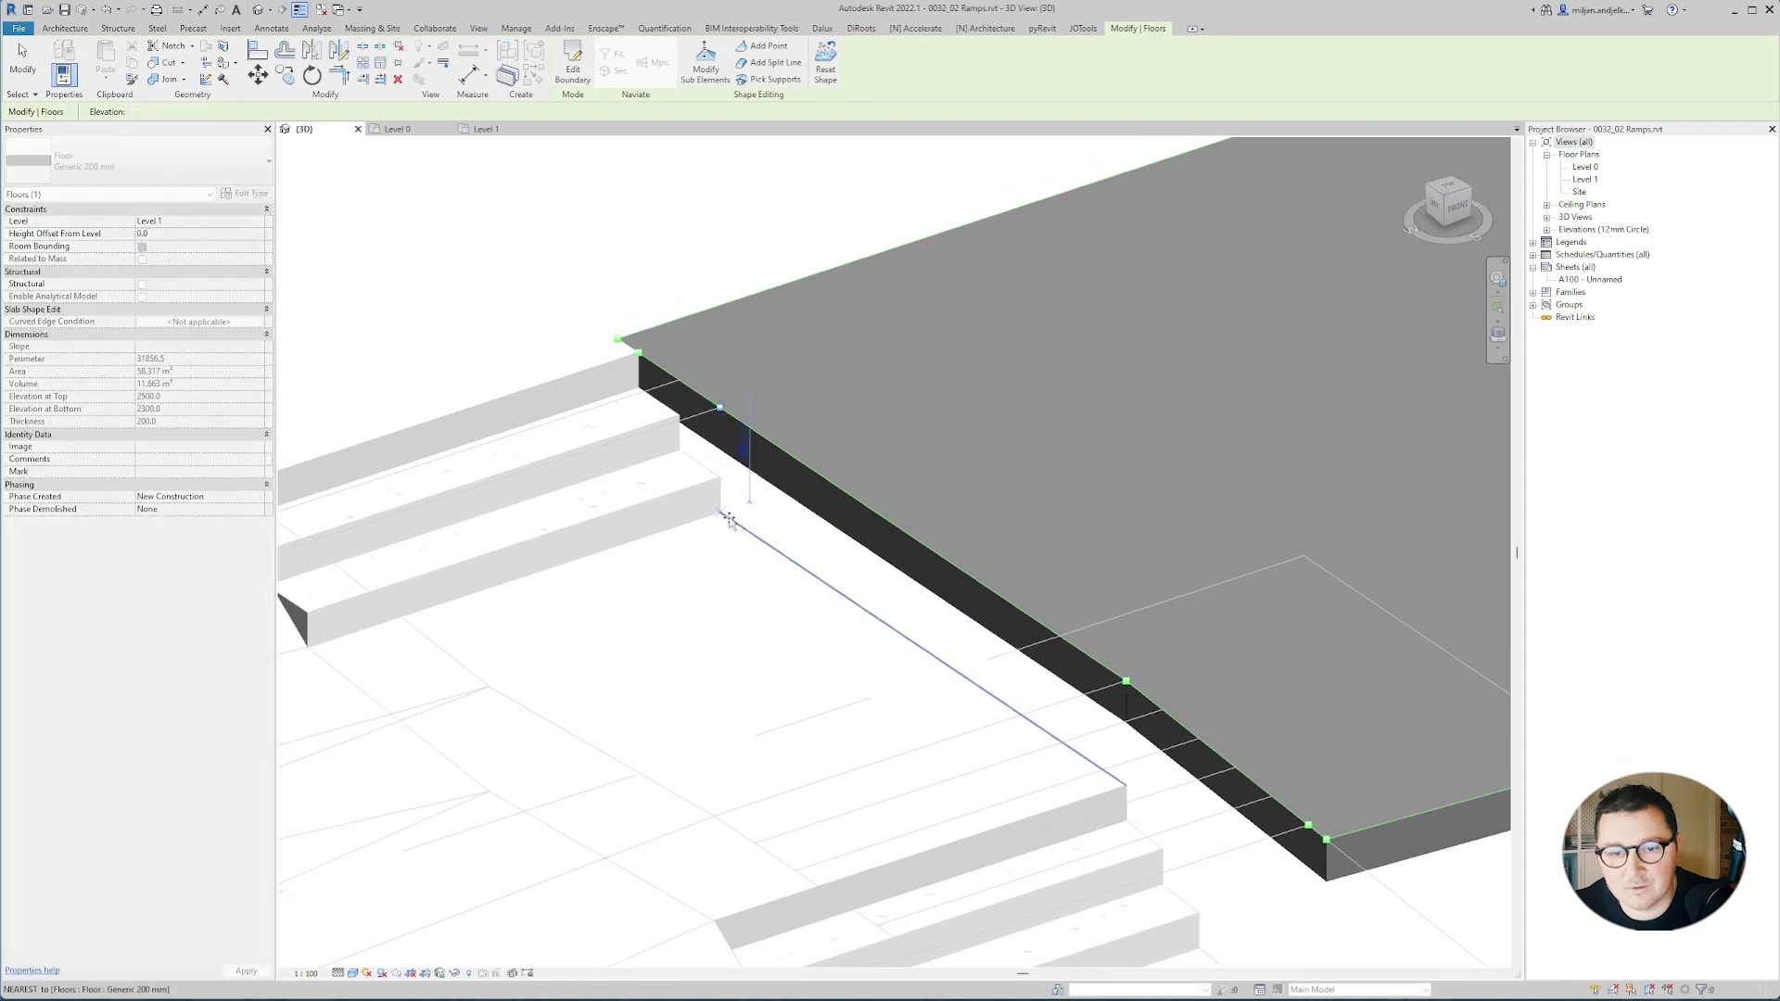
middle_click_drag(943, 651, 909, 374)
left_click_drag(1092, 404, 1091, 509)
middle_click_drag(1239, 525, 1235, 428)
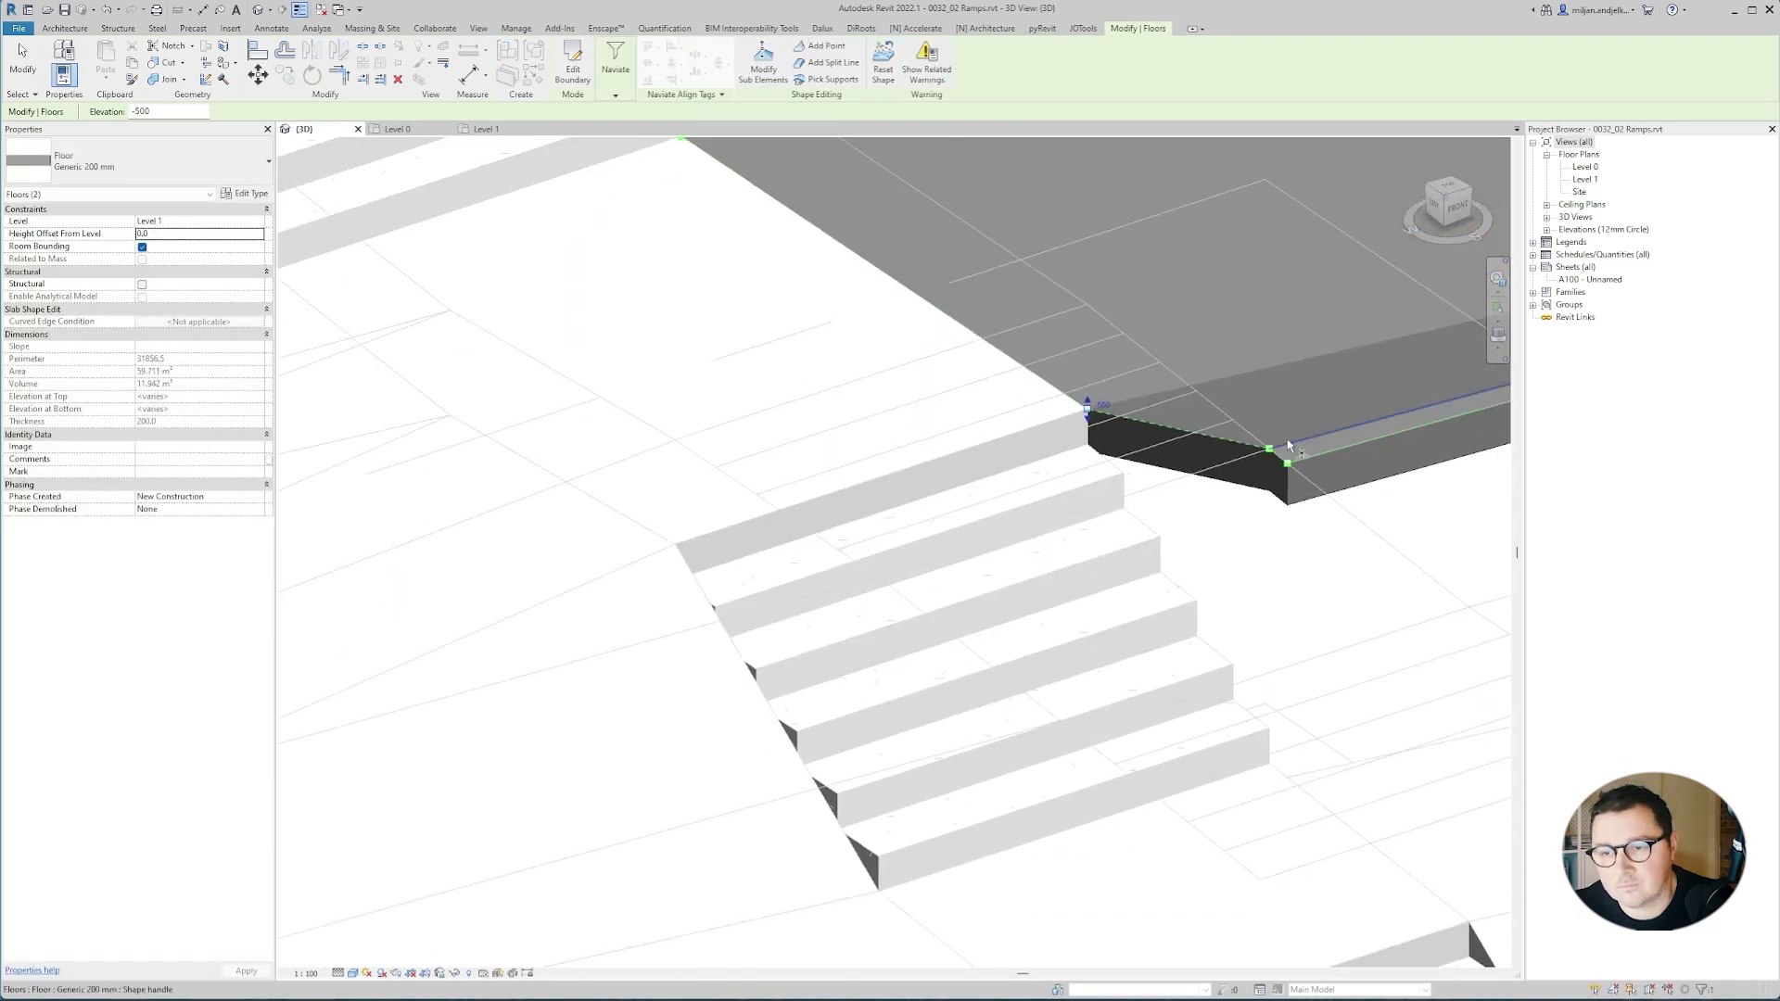
Lower the large floor's two corner points at the foot of the middle stair to the +1.00 landing and ramp.
left_click_drag(1286, 475, 1272, 768)
mouse_move(1276, 771)
middle_mouse_down("shift")
mouse_move(1344, 760)
mouse_move(1291, 743)
middle_mouse_up("shift")
left_click(1255, 353)
left_click_drag(1256, 359, 1259, 678)
Lower the large floor's front corner at the outer stair to the +0.50 landing at the stair's foot.
scroll(1266, 674, "down", 3)
middle_click_drag(1391, 691, 695, 762)
scroll(1207, 362, "up", 1)
left_click(1201, 358)
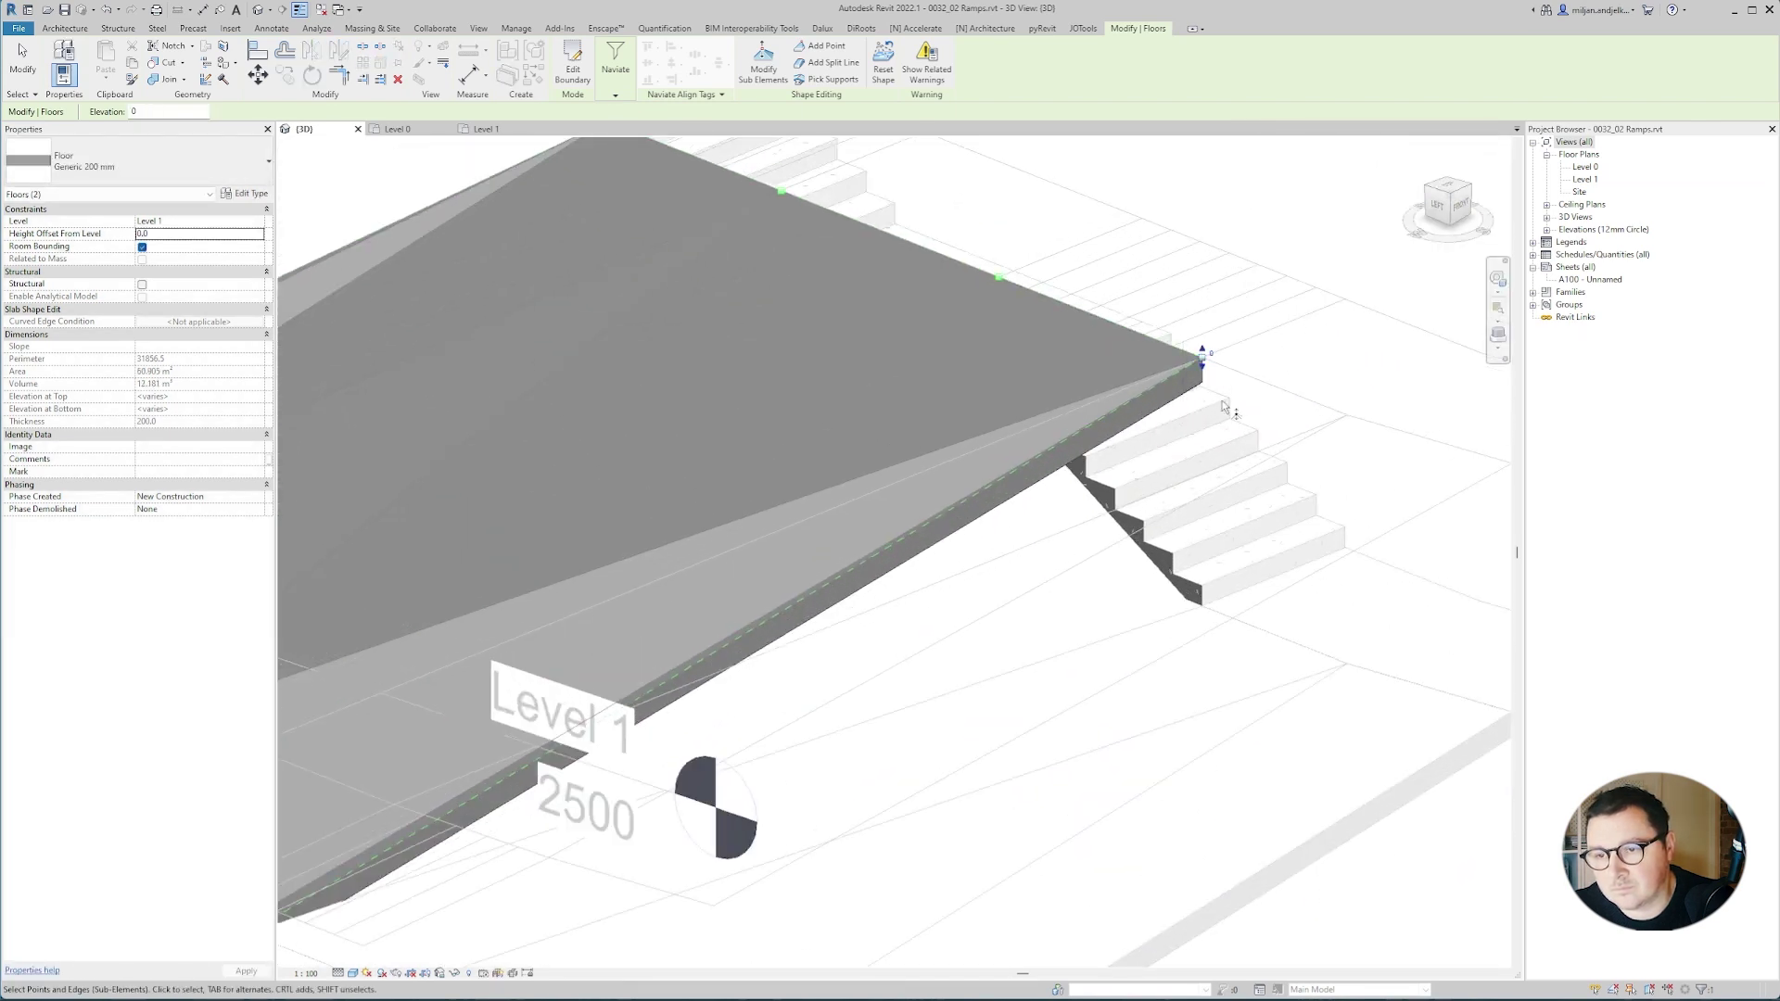
left_click_drag(1217, 604, 1205, 603)
Lower the large floor's two intermediate points beside the outer stair to the front and rear edges of its mid landing.
left_click_drag(999, 282, 998, 410)
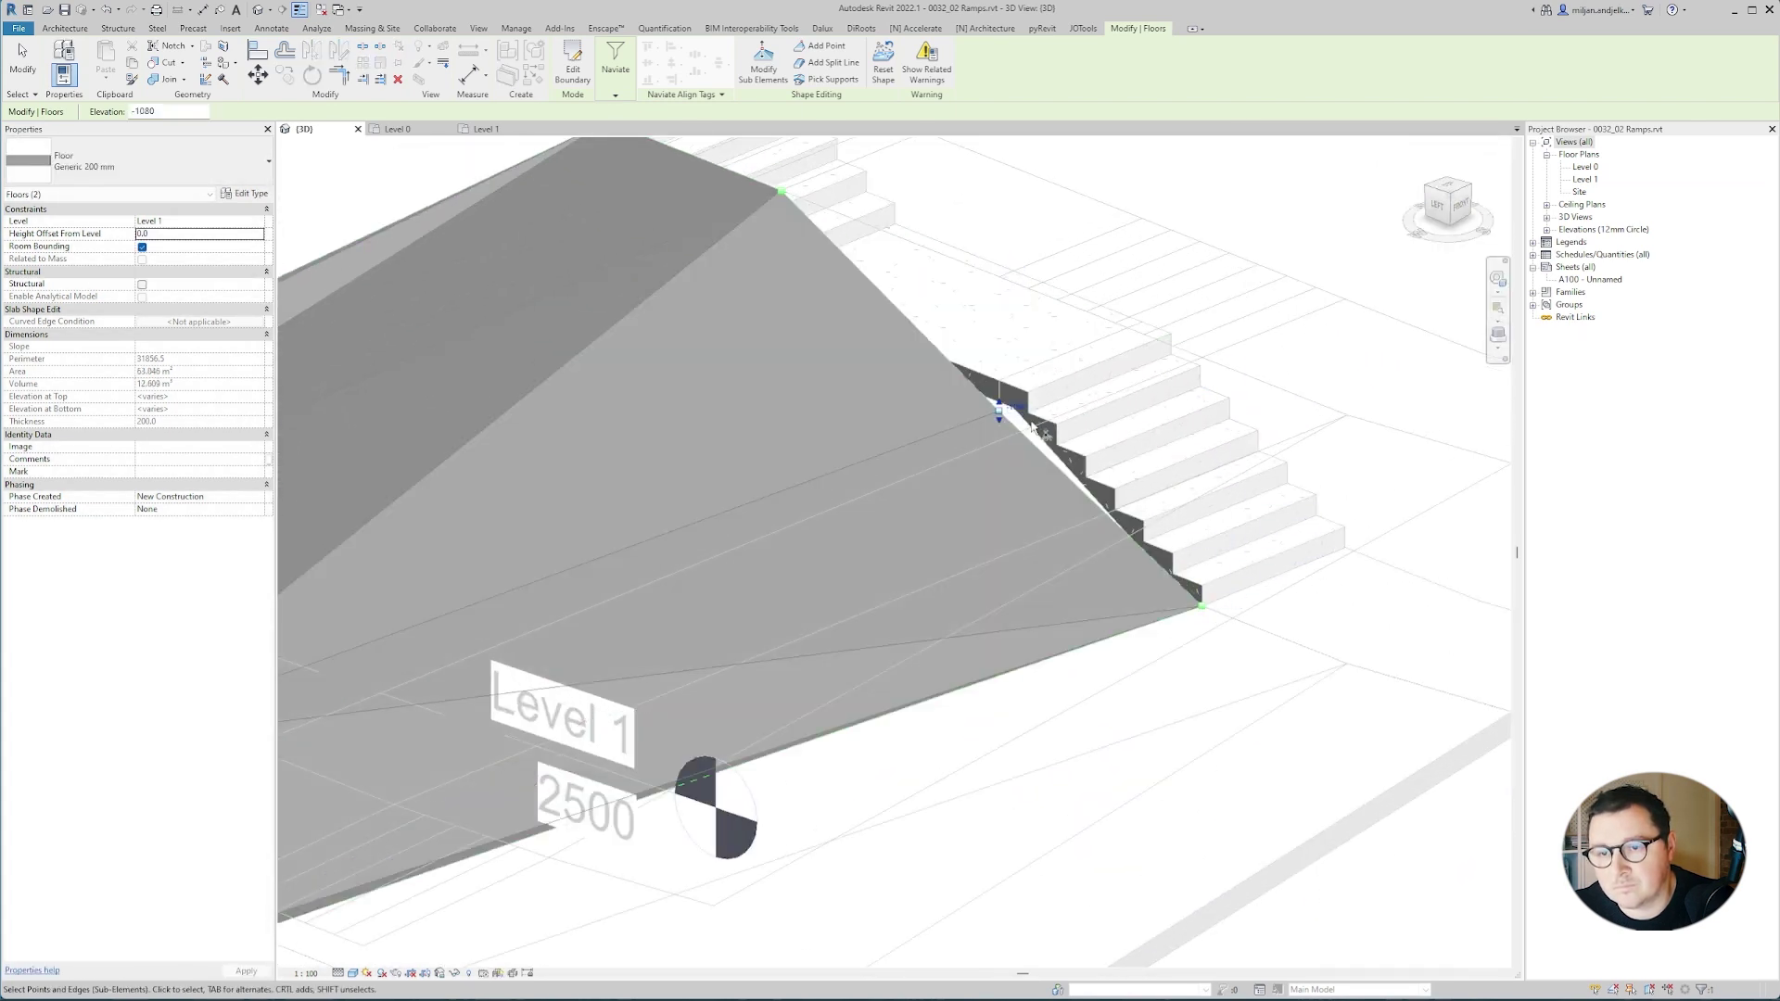
middle_click_drag(997, 389, 774, 370, "shift")
left_click_drag(1028, 382, 1112, 508)
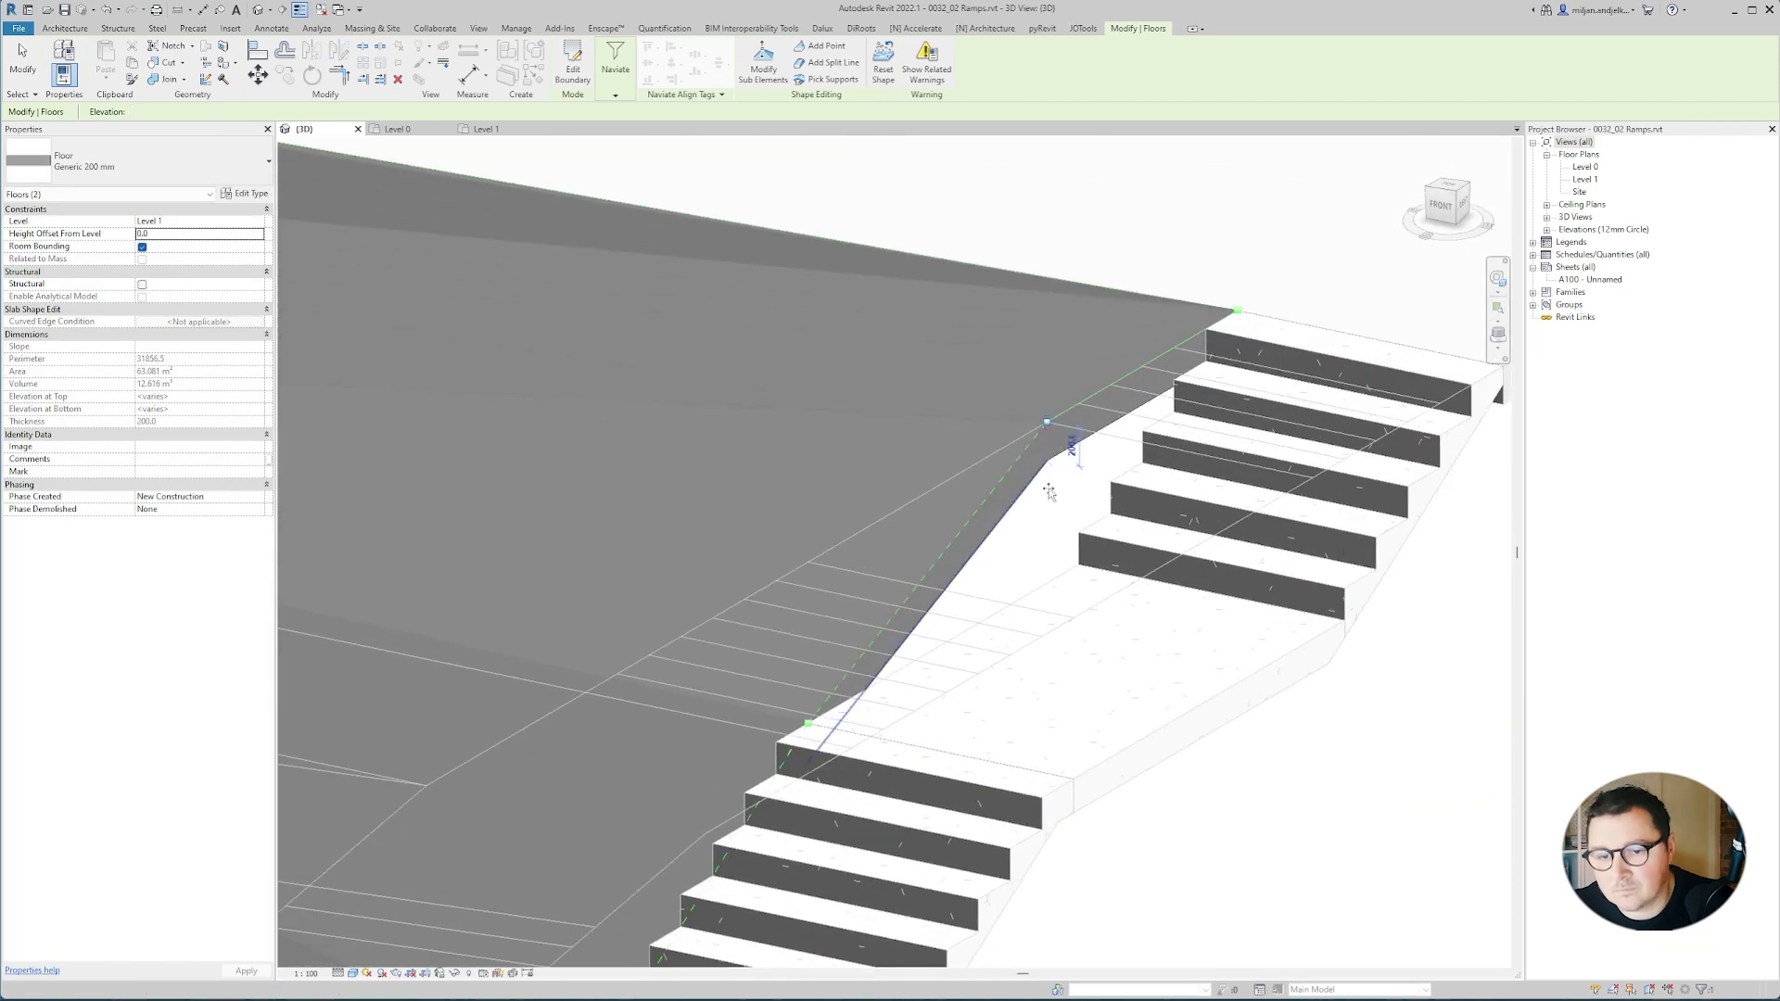
left_click_drag(1050, 438, 1073, 533)
middle_click_drag(1047, 492, 1140, 519, "shift")
scroll(1020, 500, "down", 4)
key("Escape")
key("Escape")
middle_click_drag(870, 493, 695, 623, "shift")
scroll(693, 621, "up", 1)
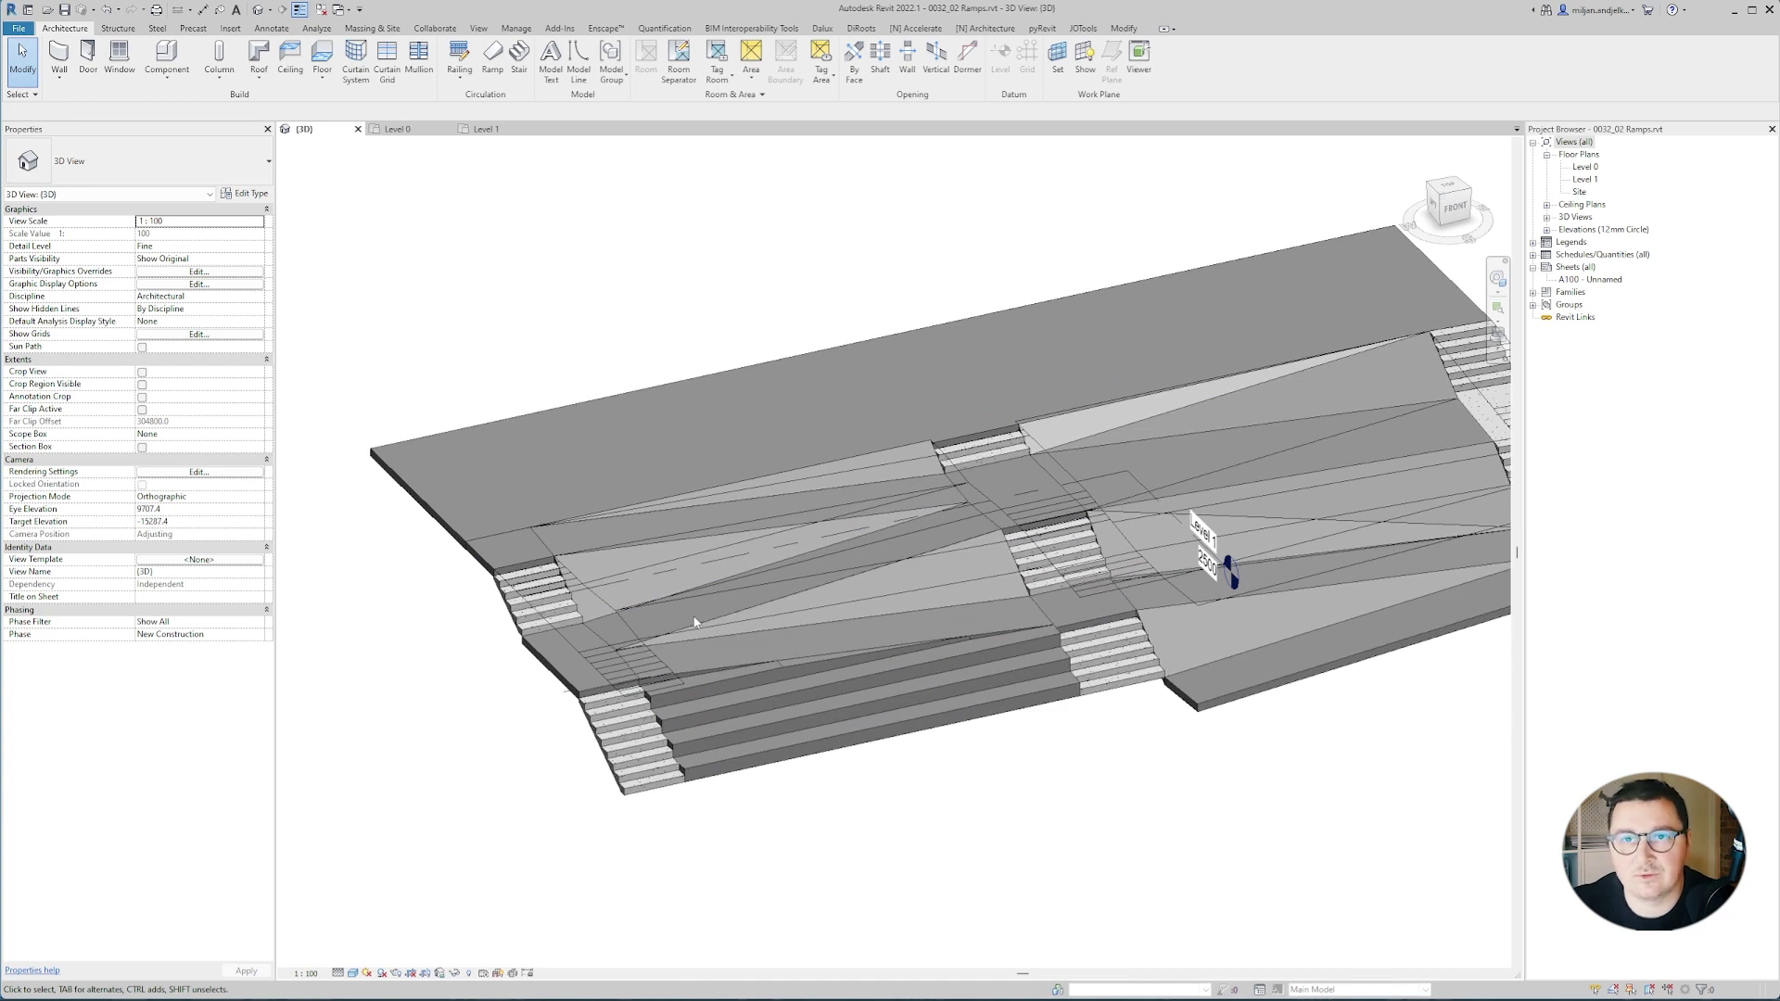
Set the Monolithic Material of the Precast_Stair type's run to Concrete, Precast.
left_click(626, 733)
left_click(248, 196)
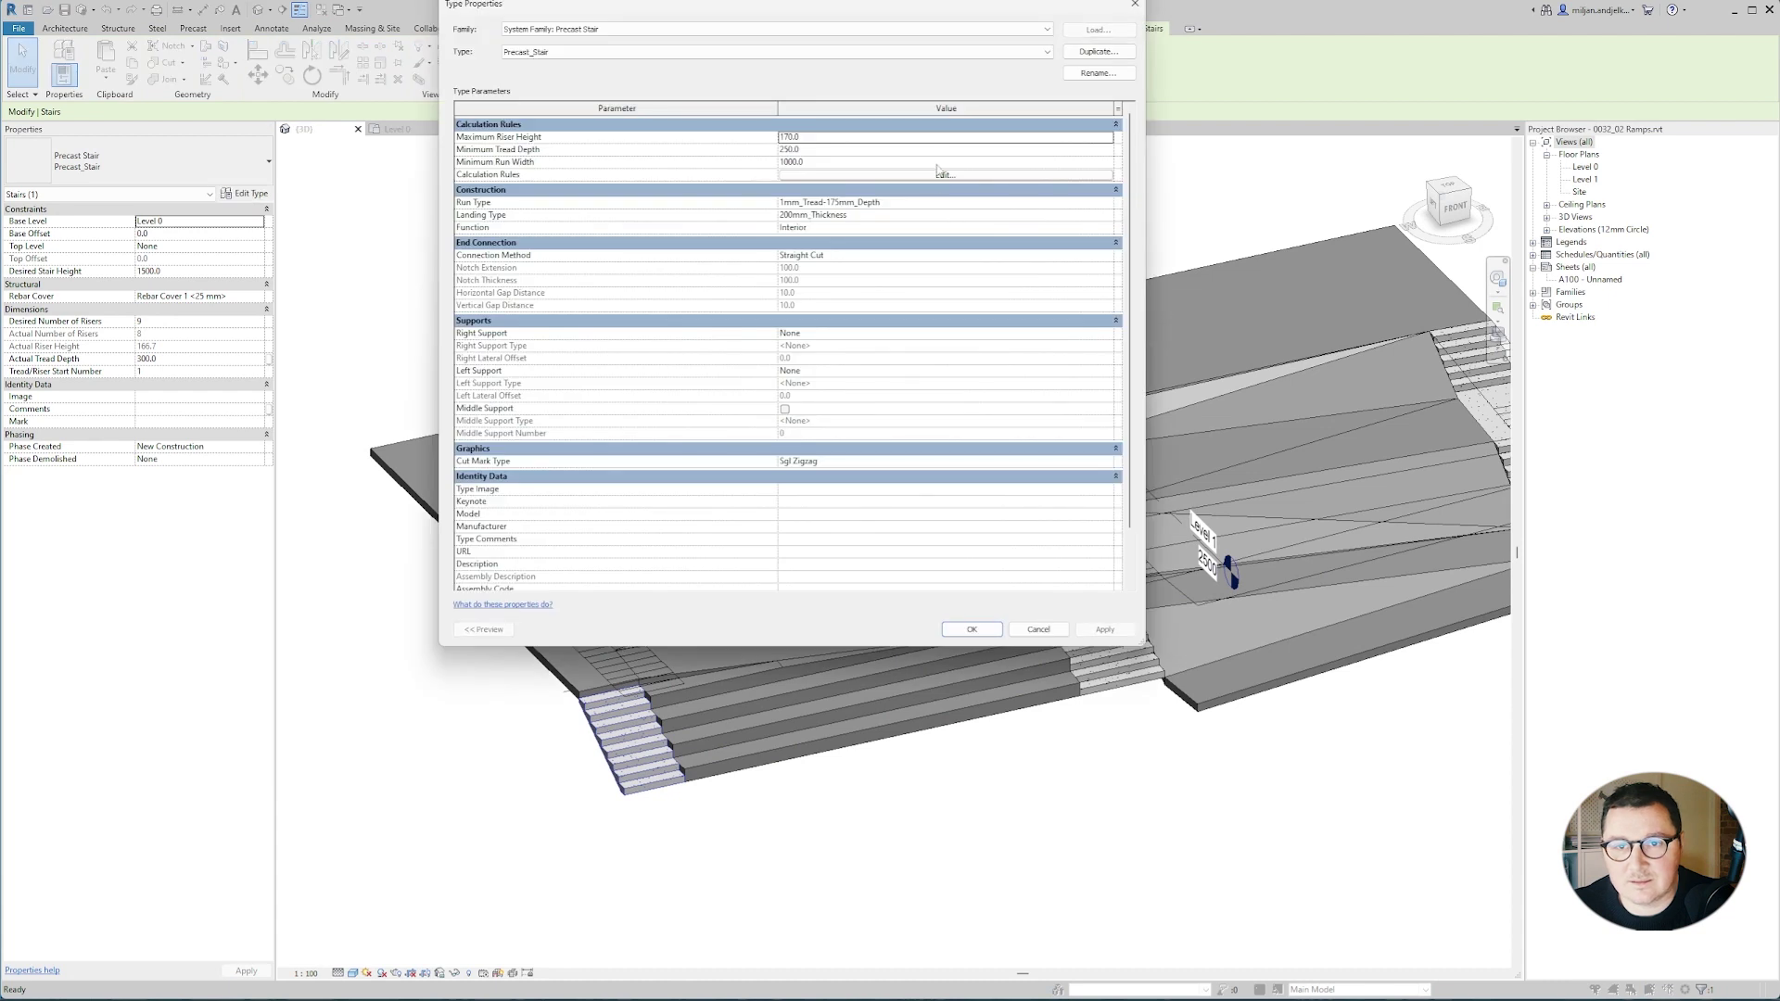
left_click(1108, 203)
left_click(1108, 203)
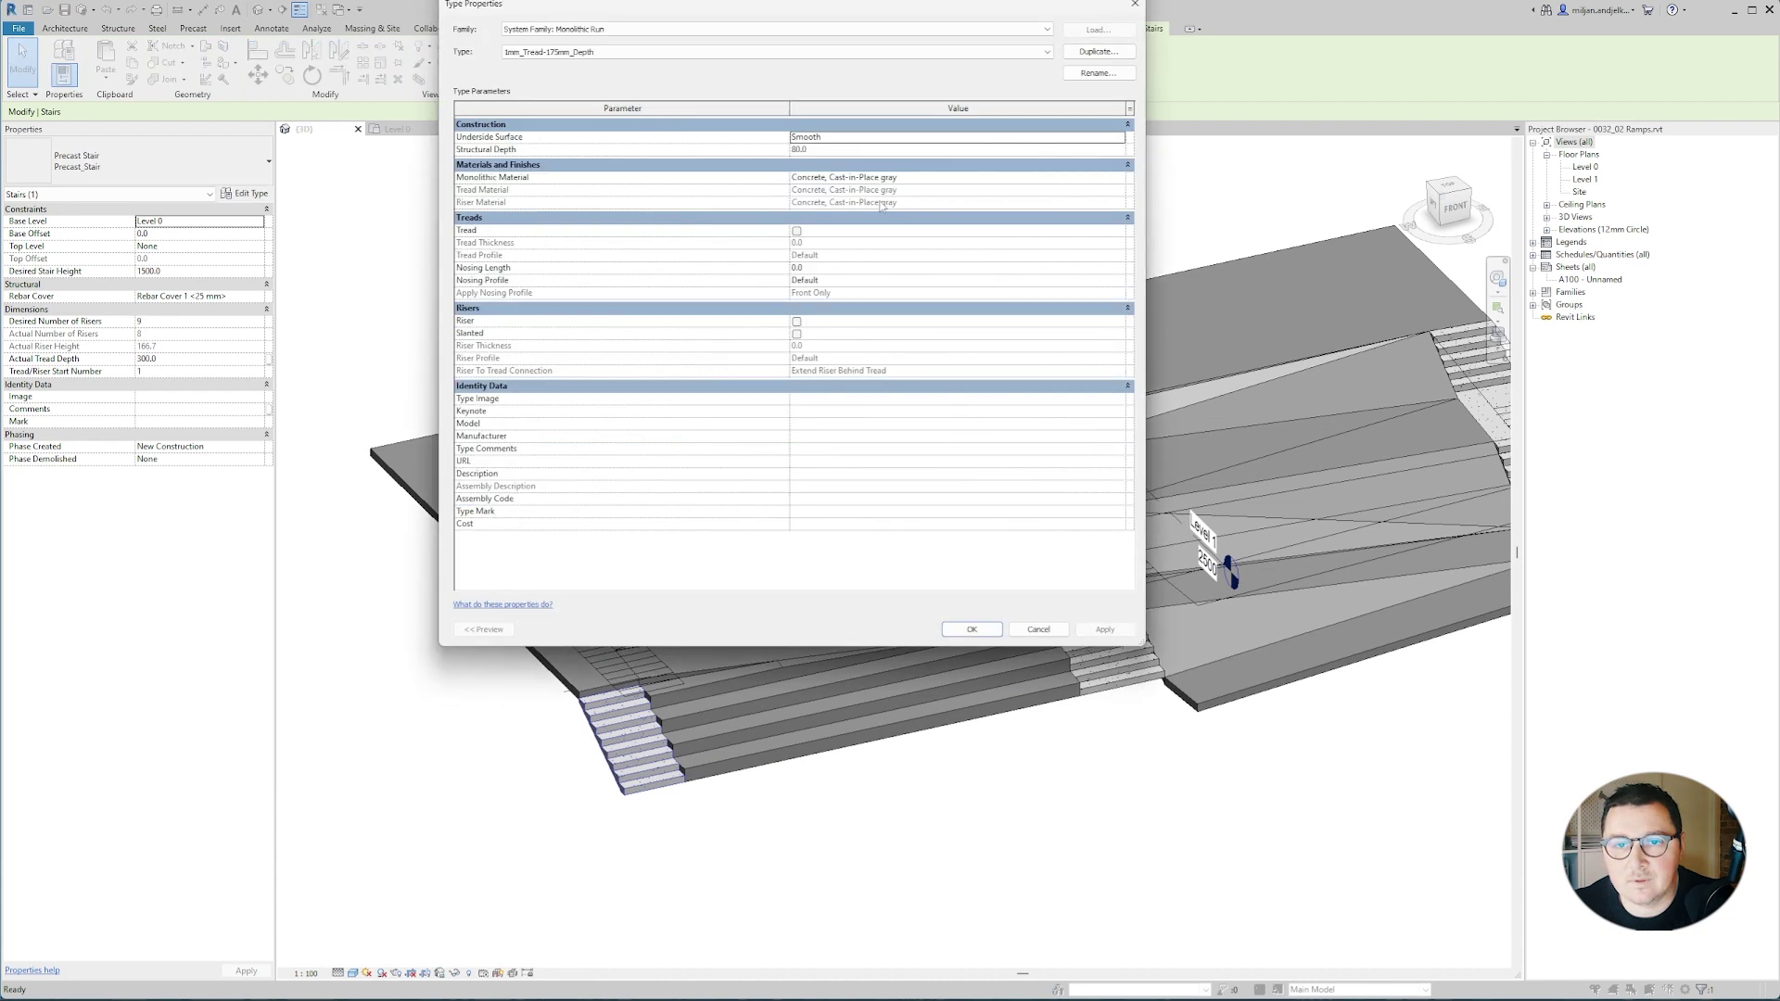
left_click(1117, 178)
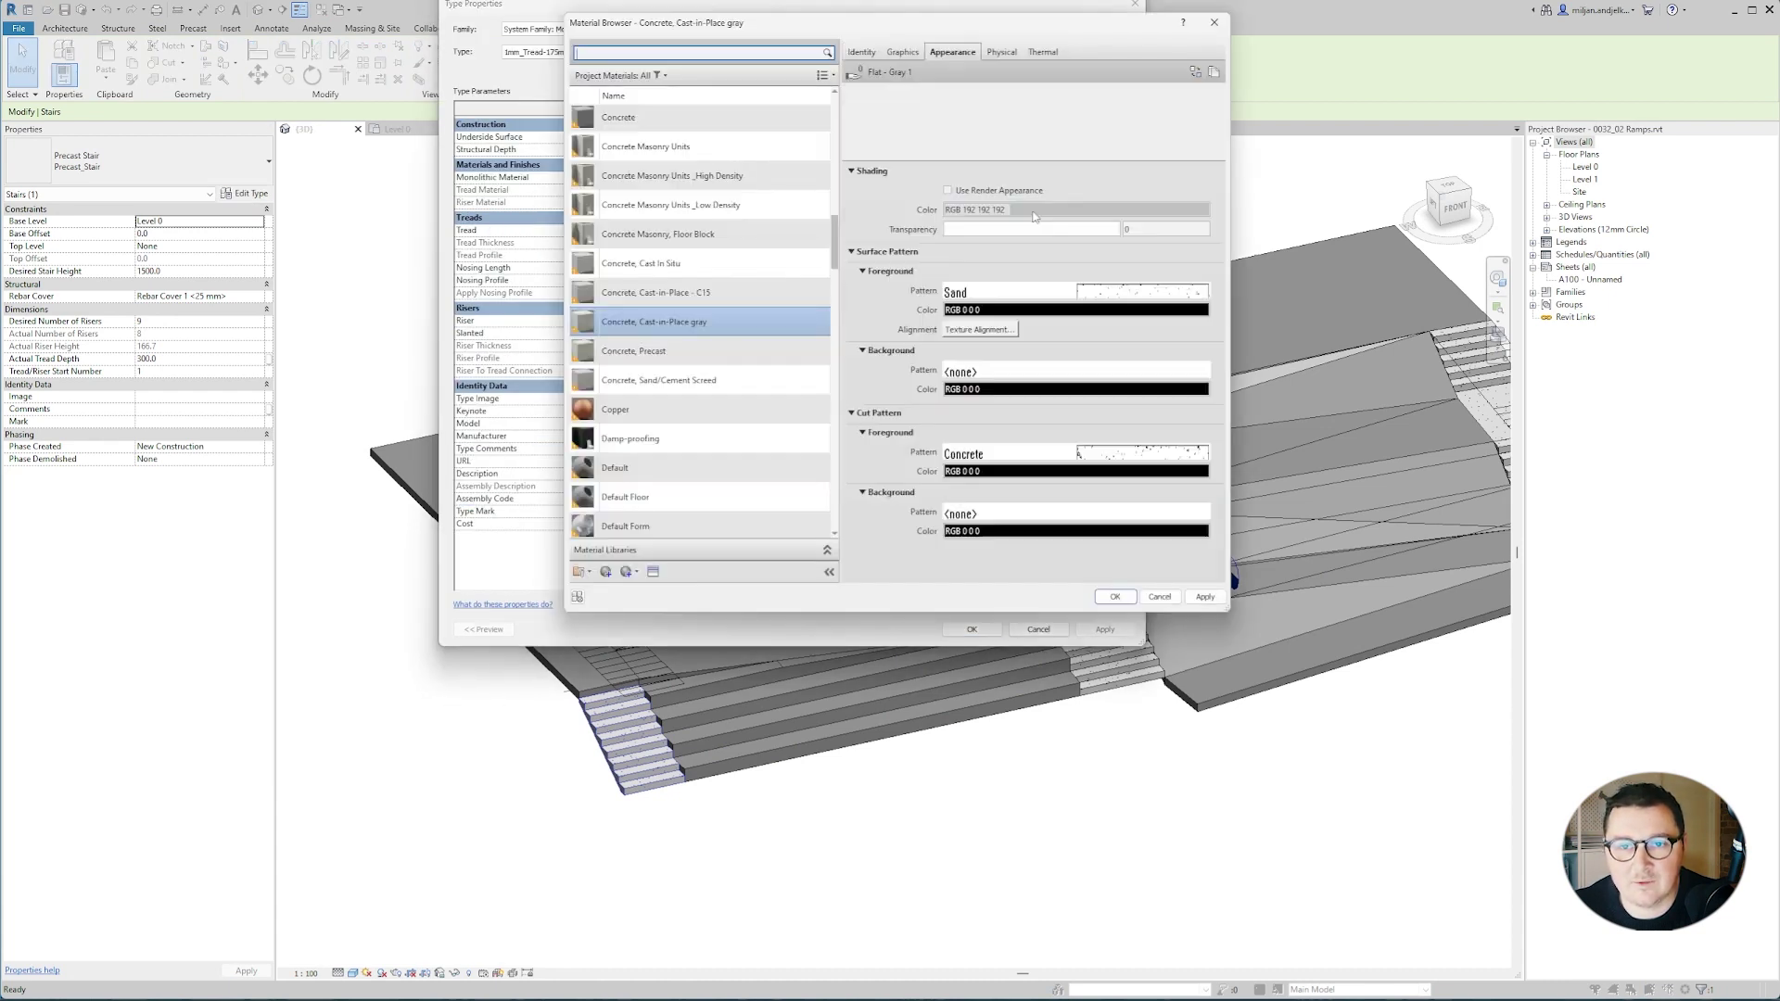
left_click(667, 350)
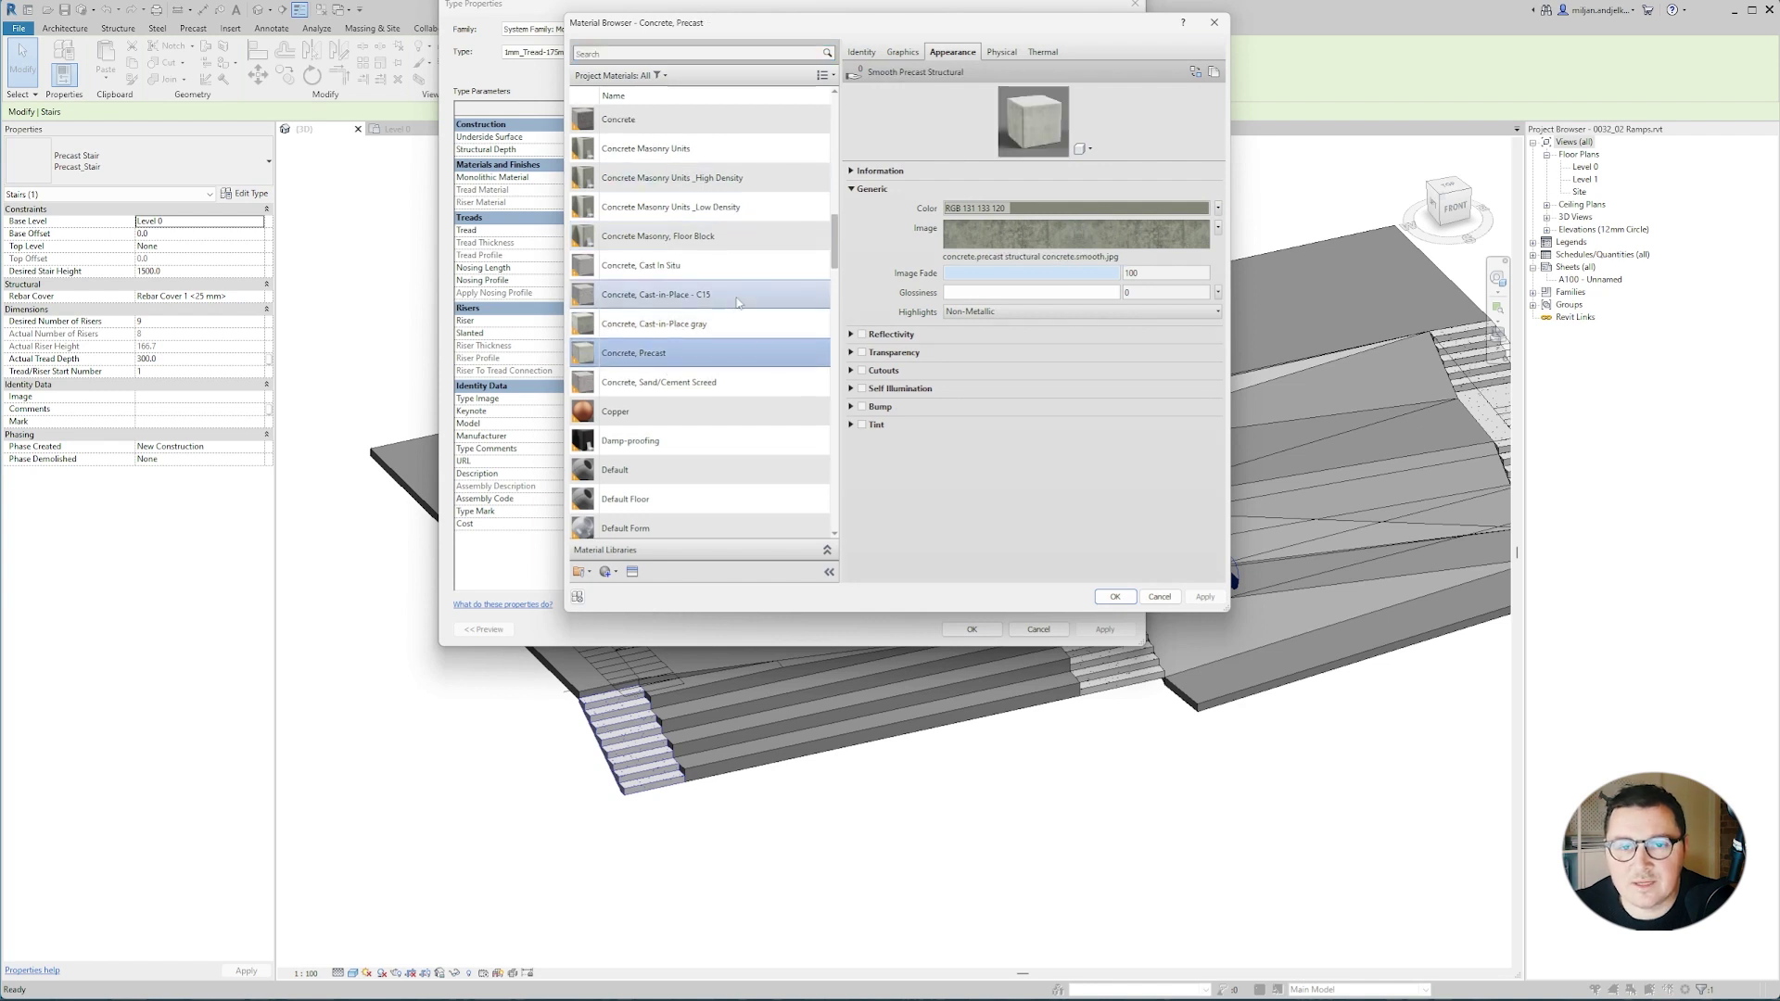
left_click(1116, 596)
left_click(987, 632)
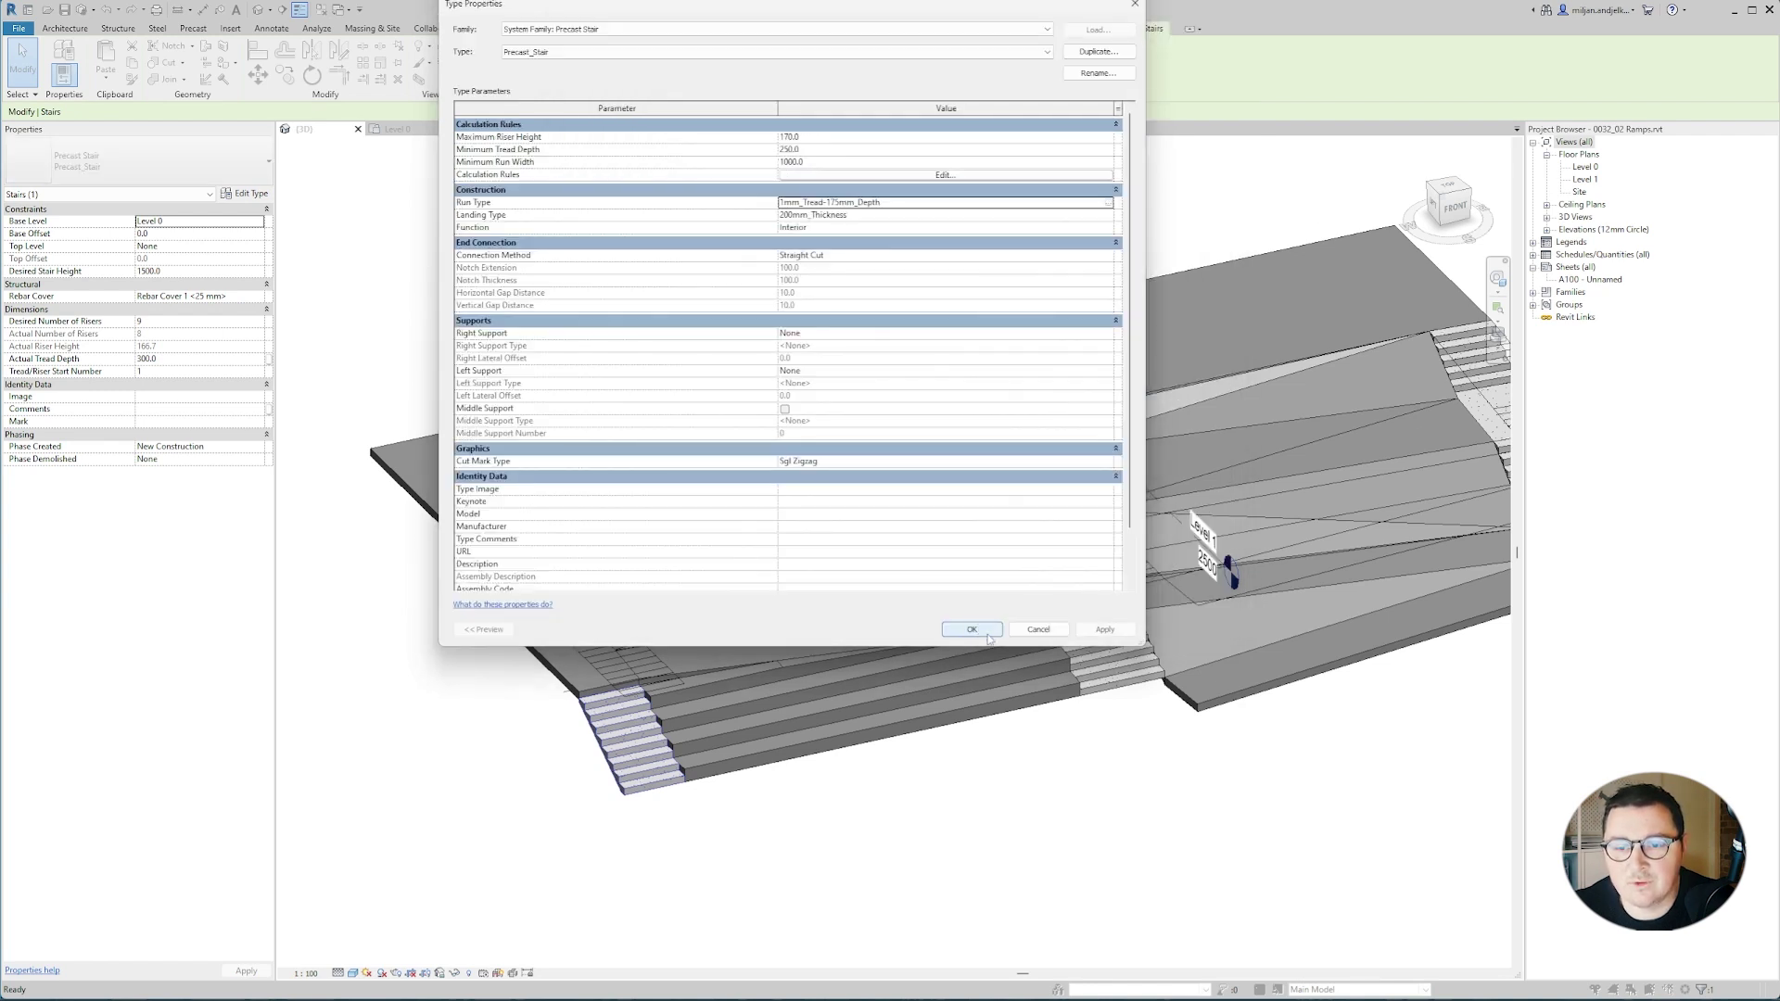
left_click(971, 629)
Assign a material to the structure layer of the Generic 200 mm floor type.
left_click(579, 656)
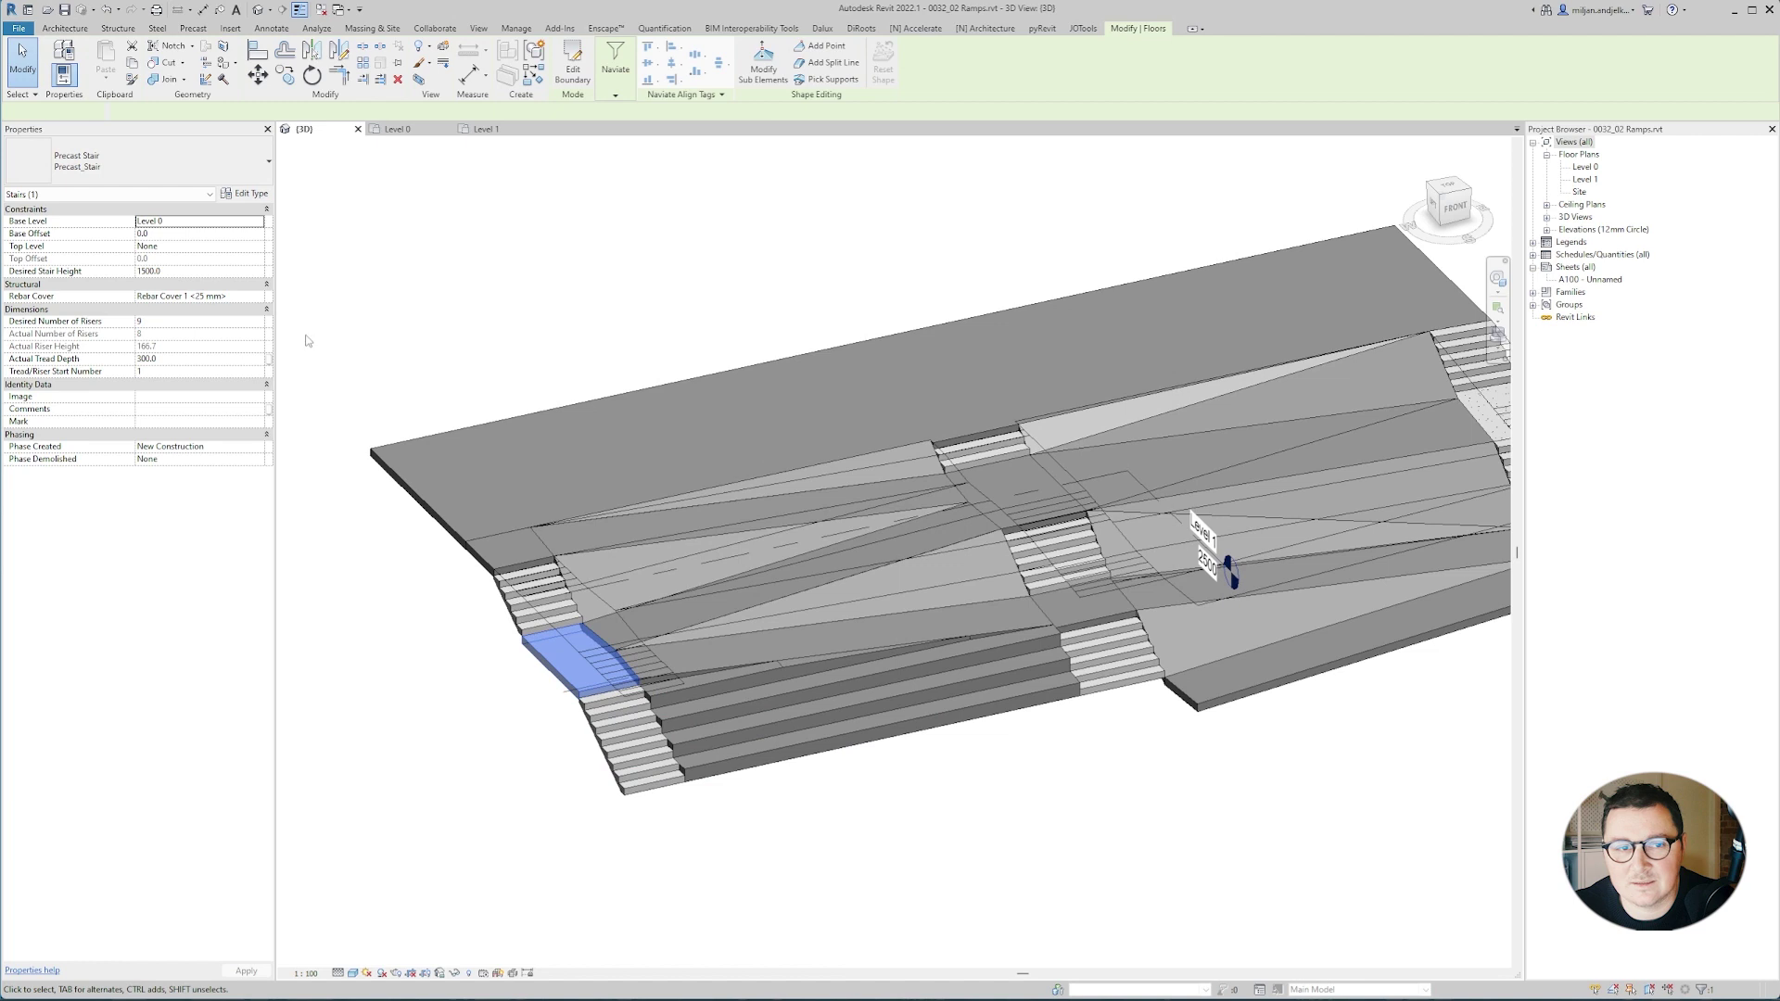
left_click(247, 194)
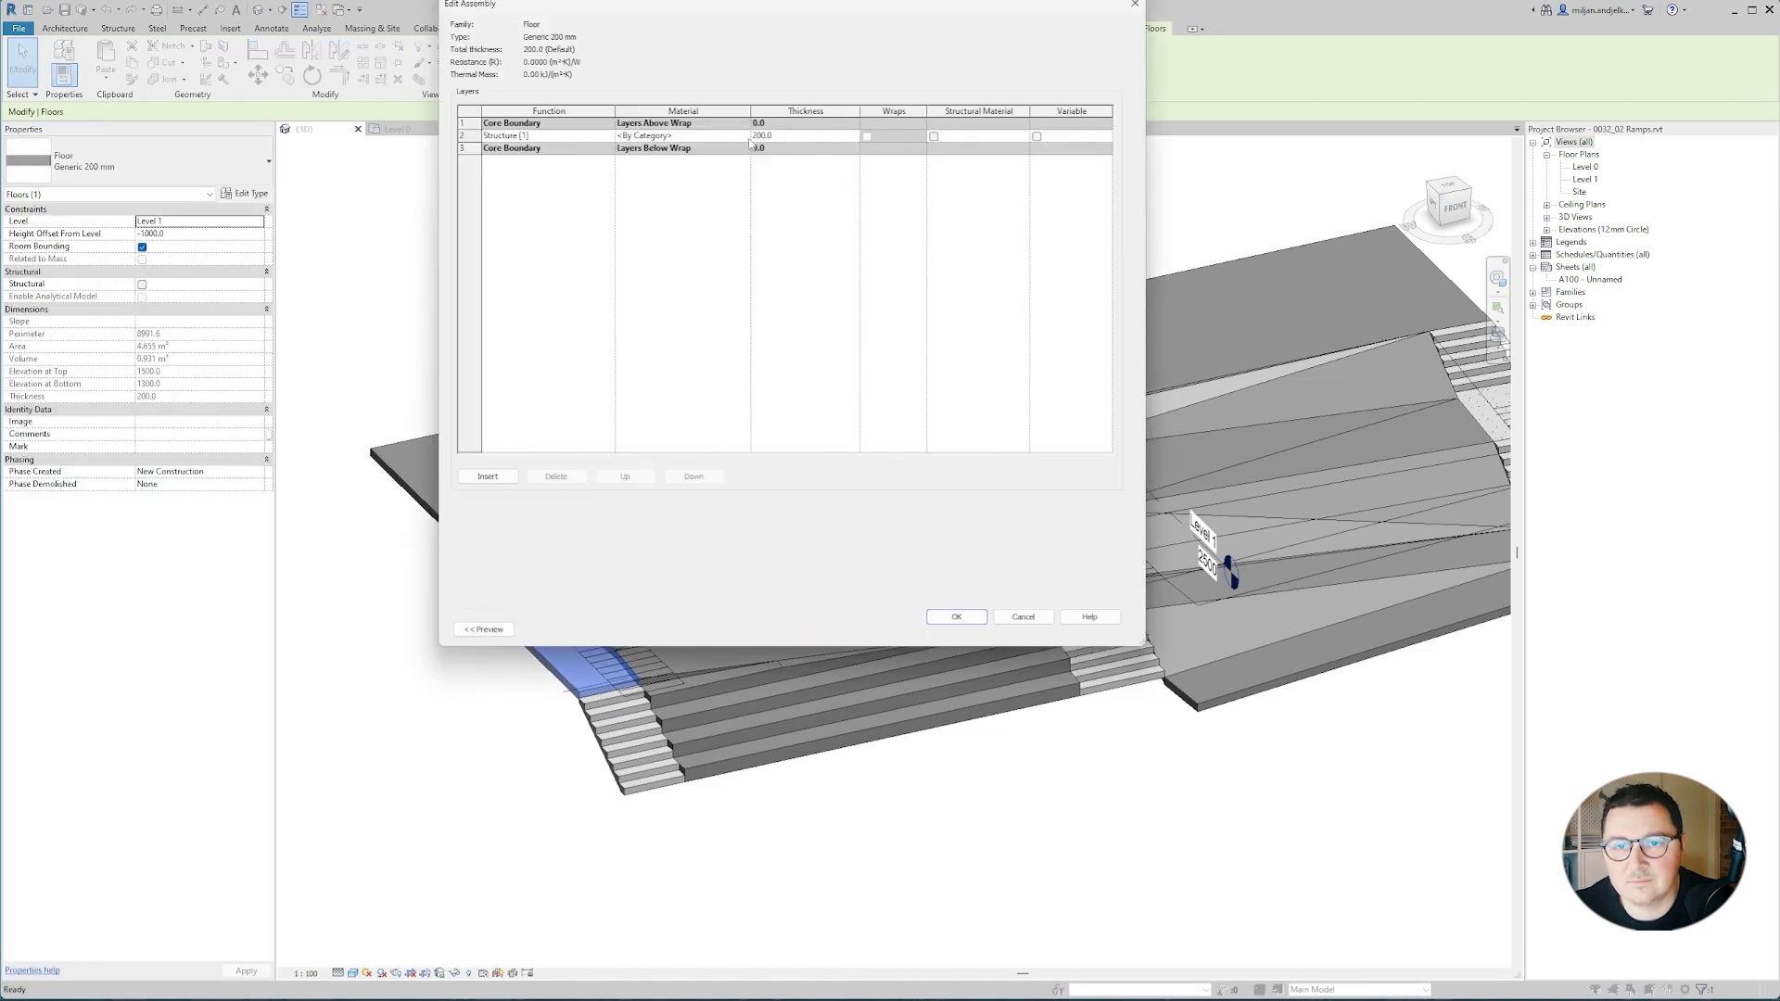
left_click(745, 135)
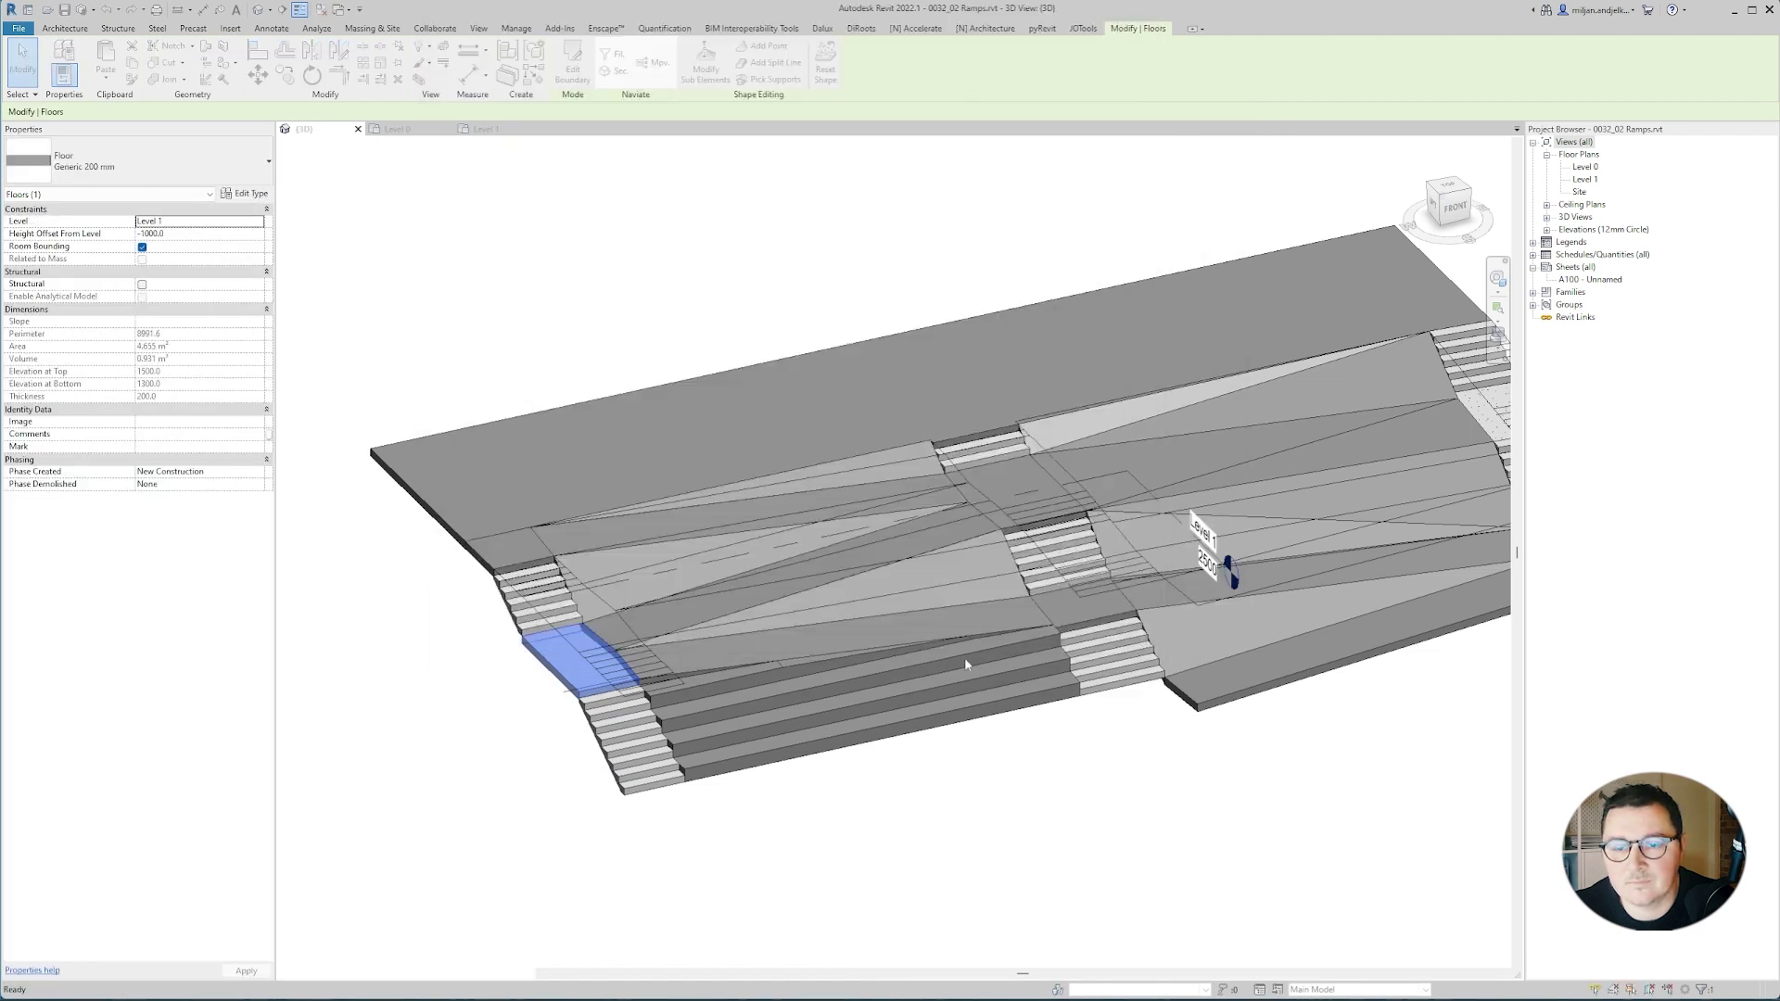
key("Escape")
Assign a light wood-coloured material to the in-place stepped seating.
left_click(825, 722)
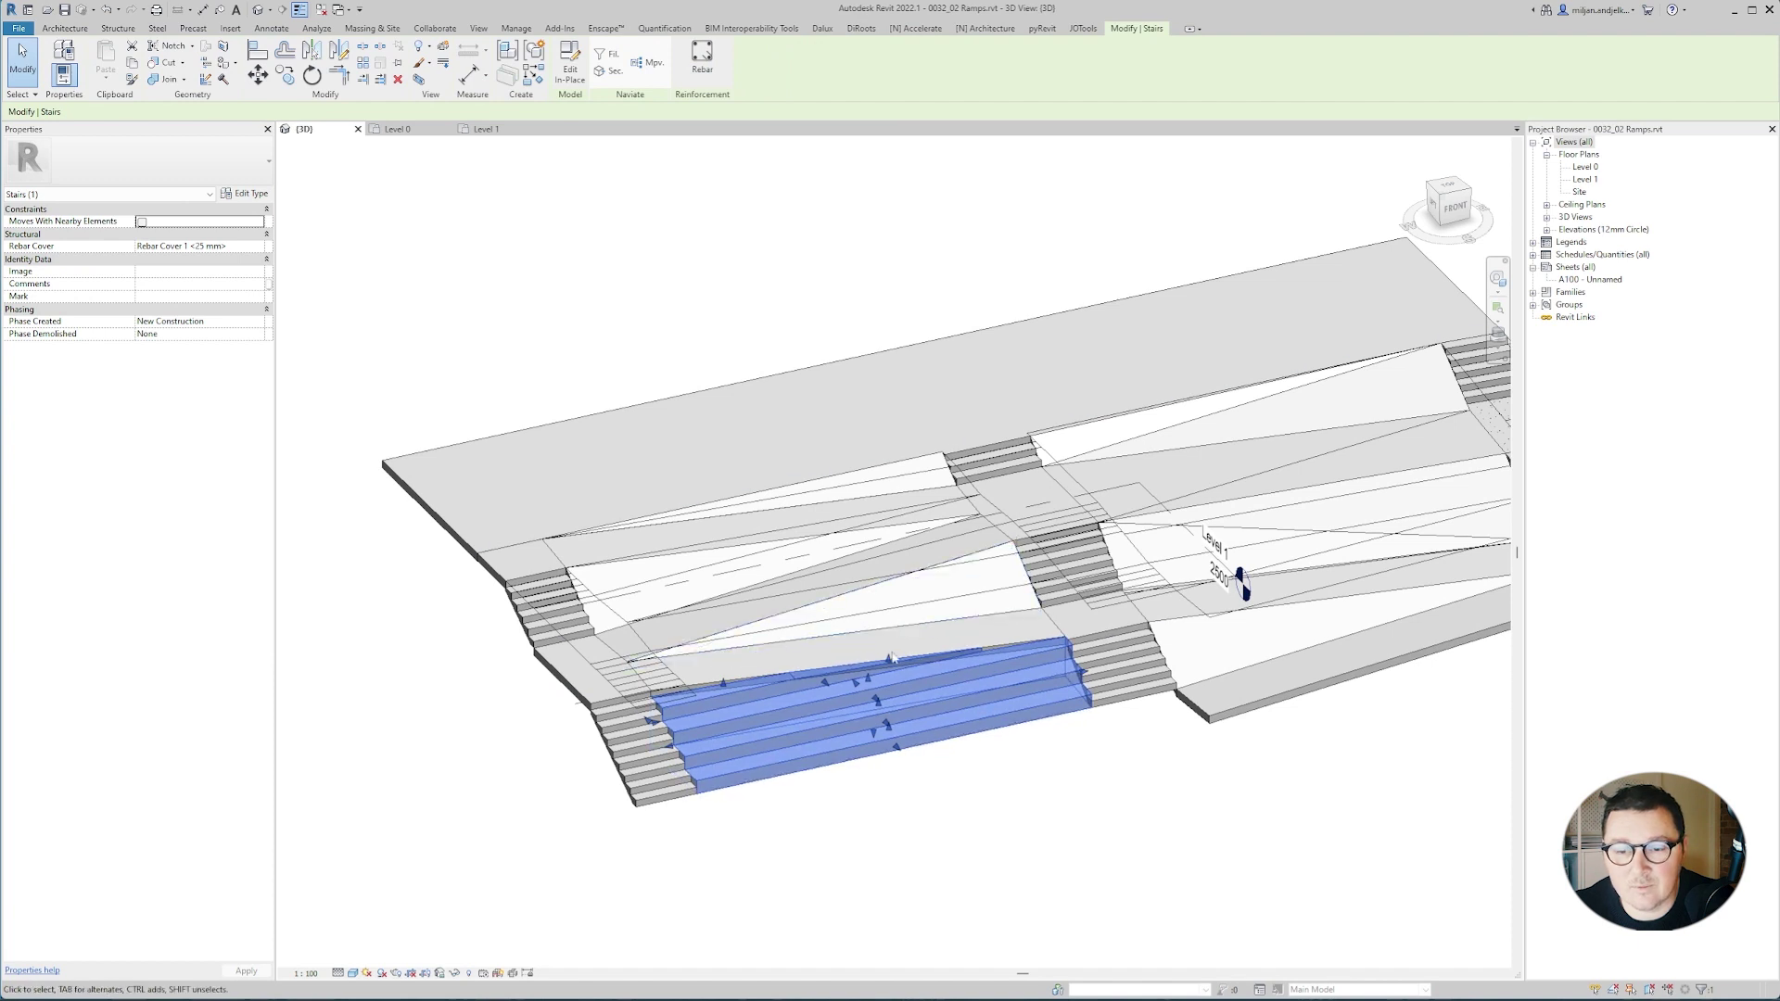
left_click(246, 195)
left_click(1104, 166)
left_click_drag(835, 256, 845, 540)
left_click(723, 496)
left_click(1115, 597)
left_click(971, 629)
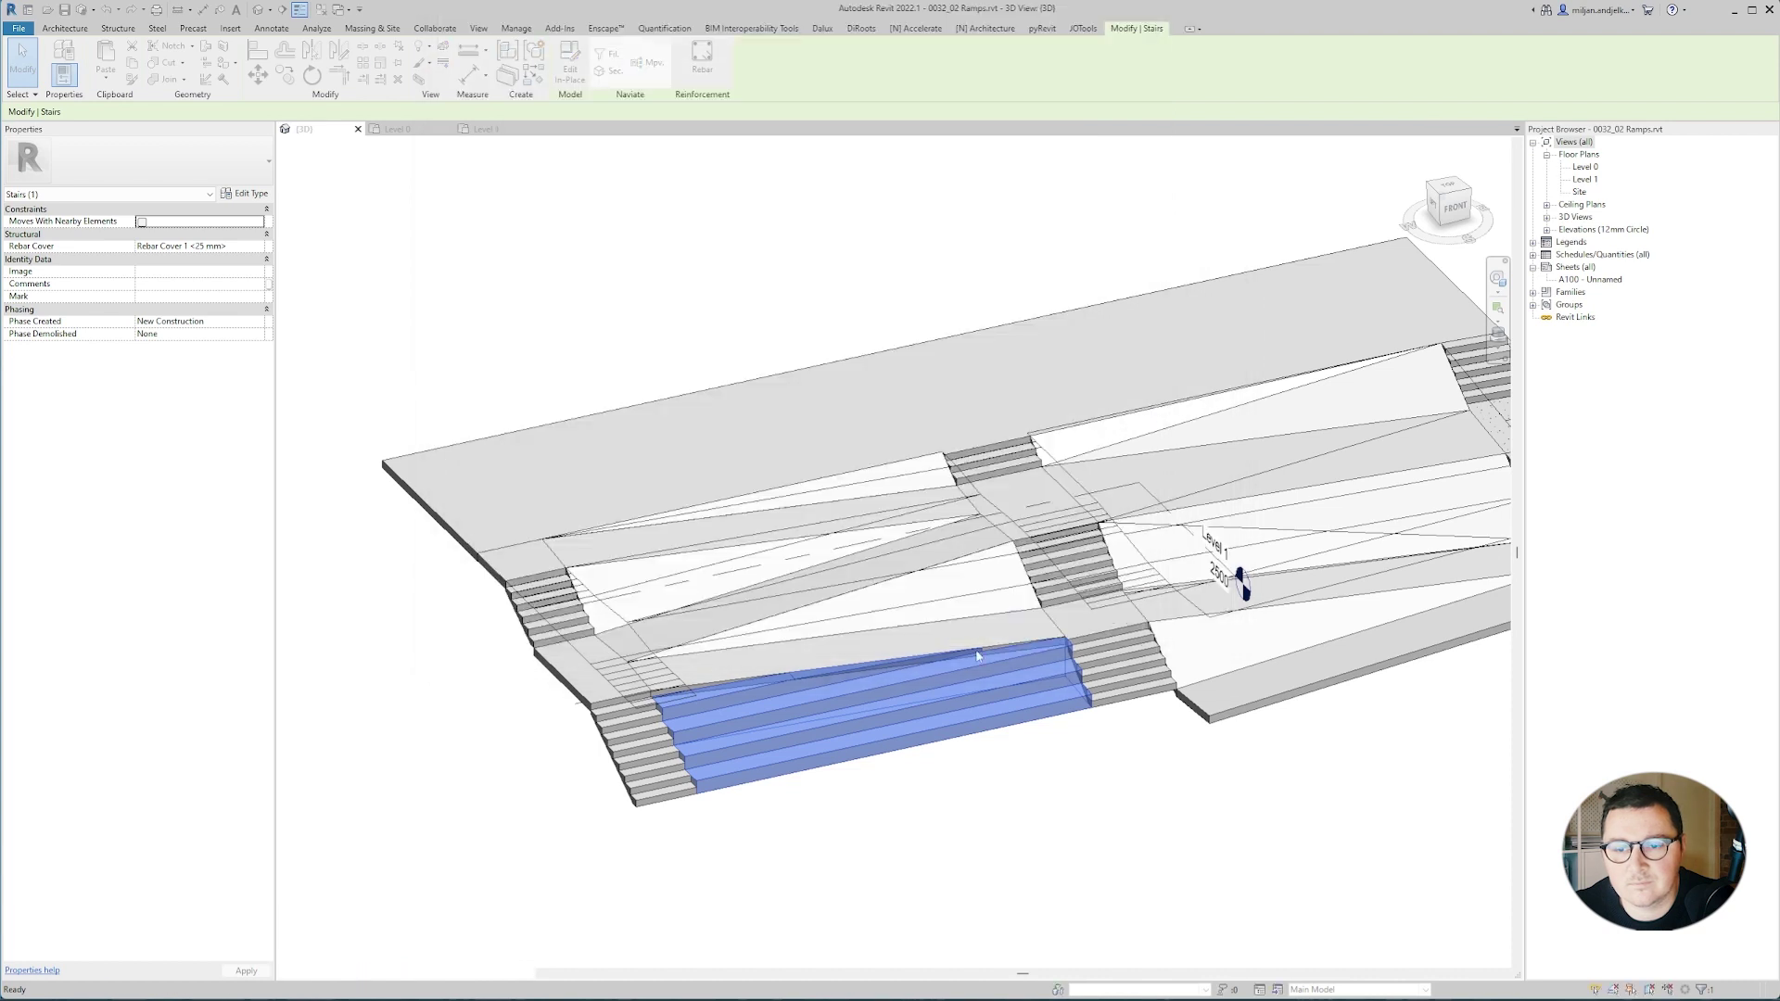
left_click(970, 821)
mouse_move(969, 821)
middle_mouse_down("shift")
mouse_move(963, 872)
mouse_move(954, 825)
middle_mouse_up("shift")
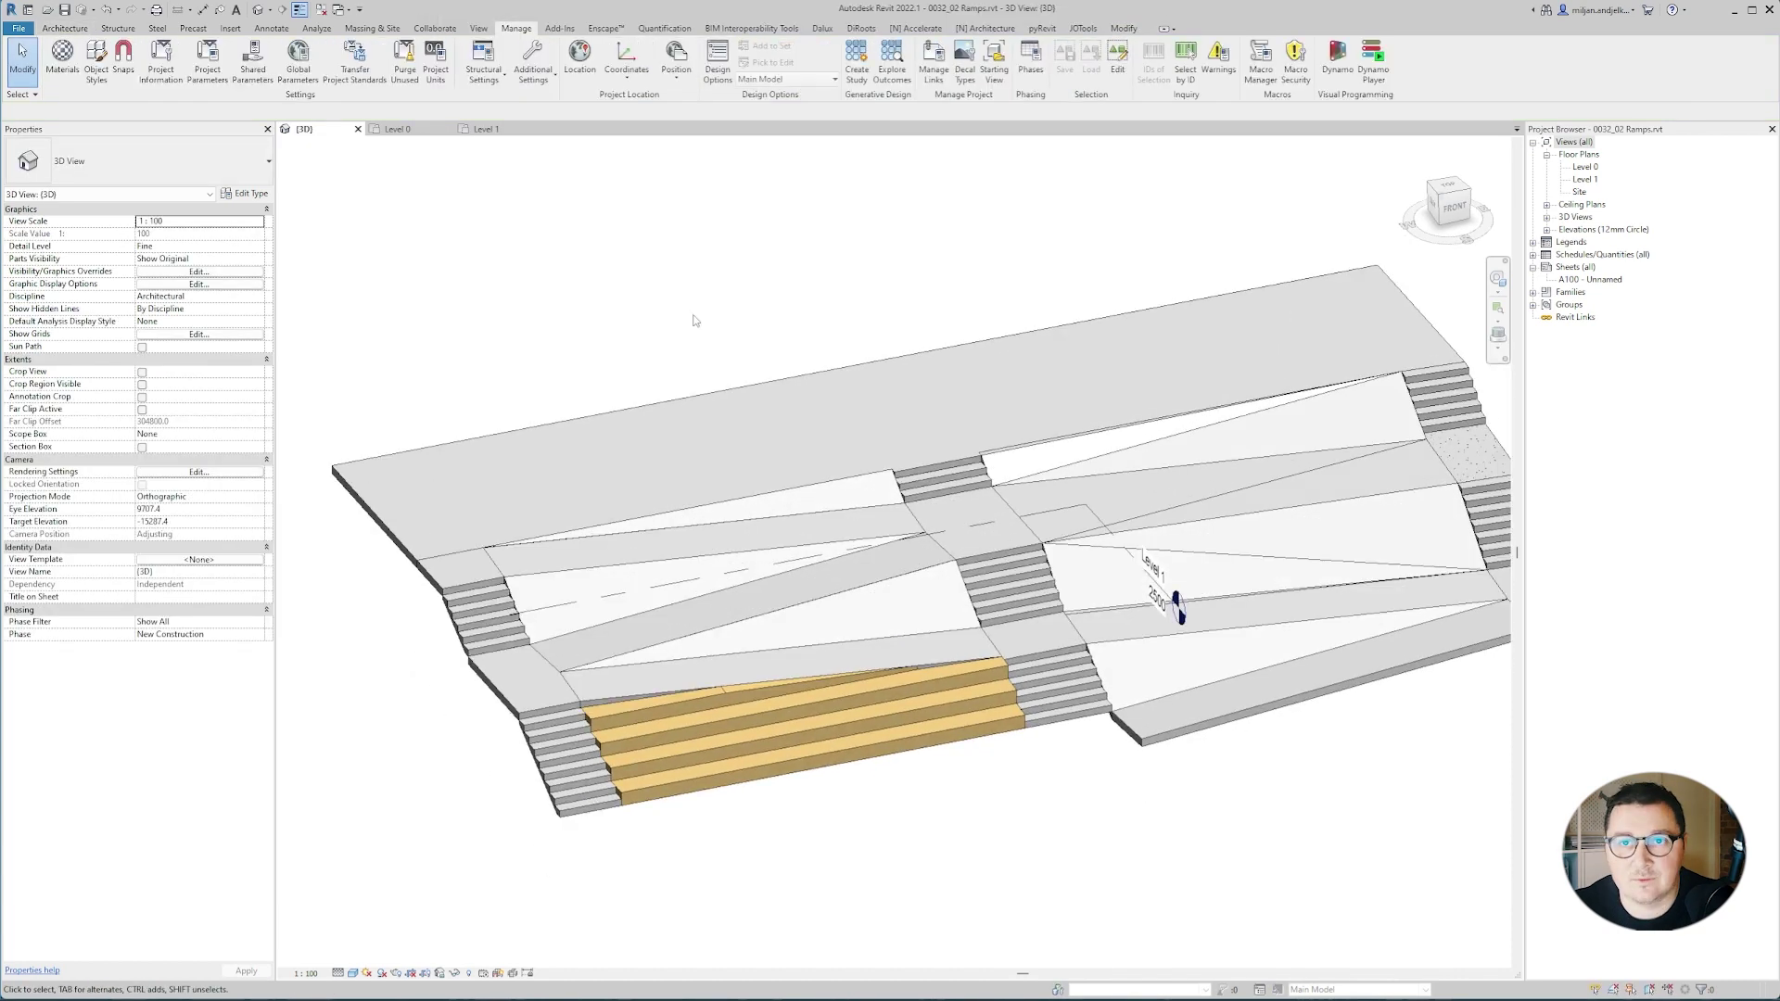
Paint the main sloped infill floor faces between the ramps and stairs on both halves with the Grass material.
left_click(859, 485)
left_click(753, 305)
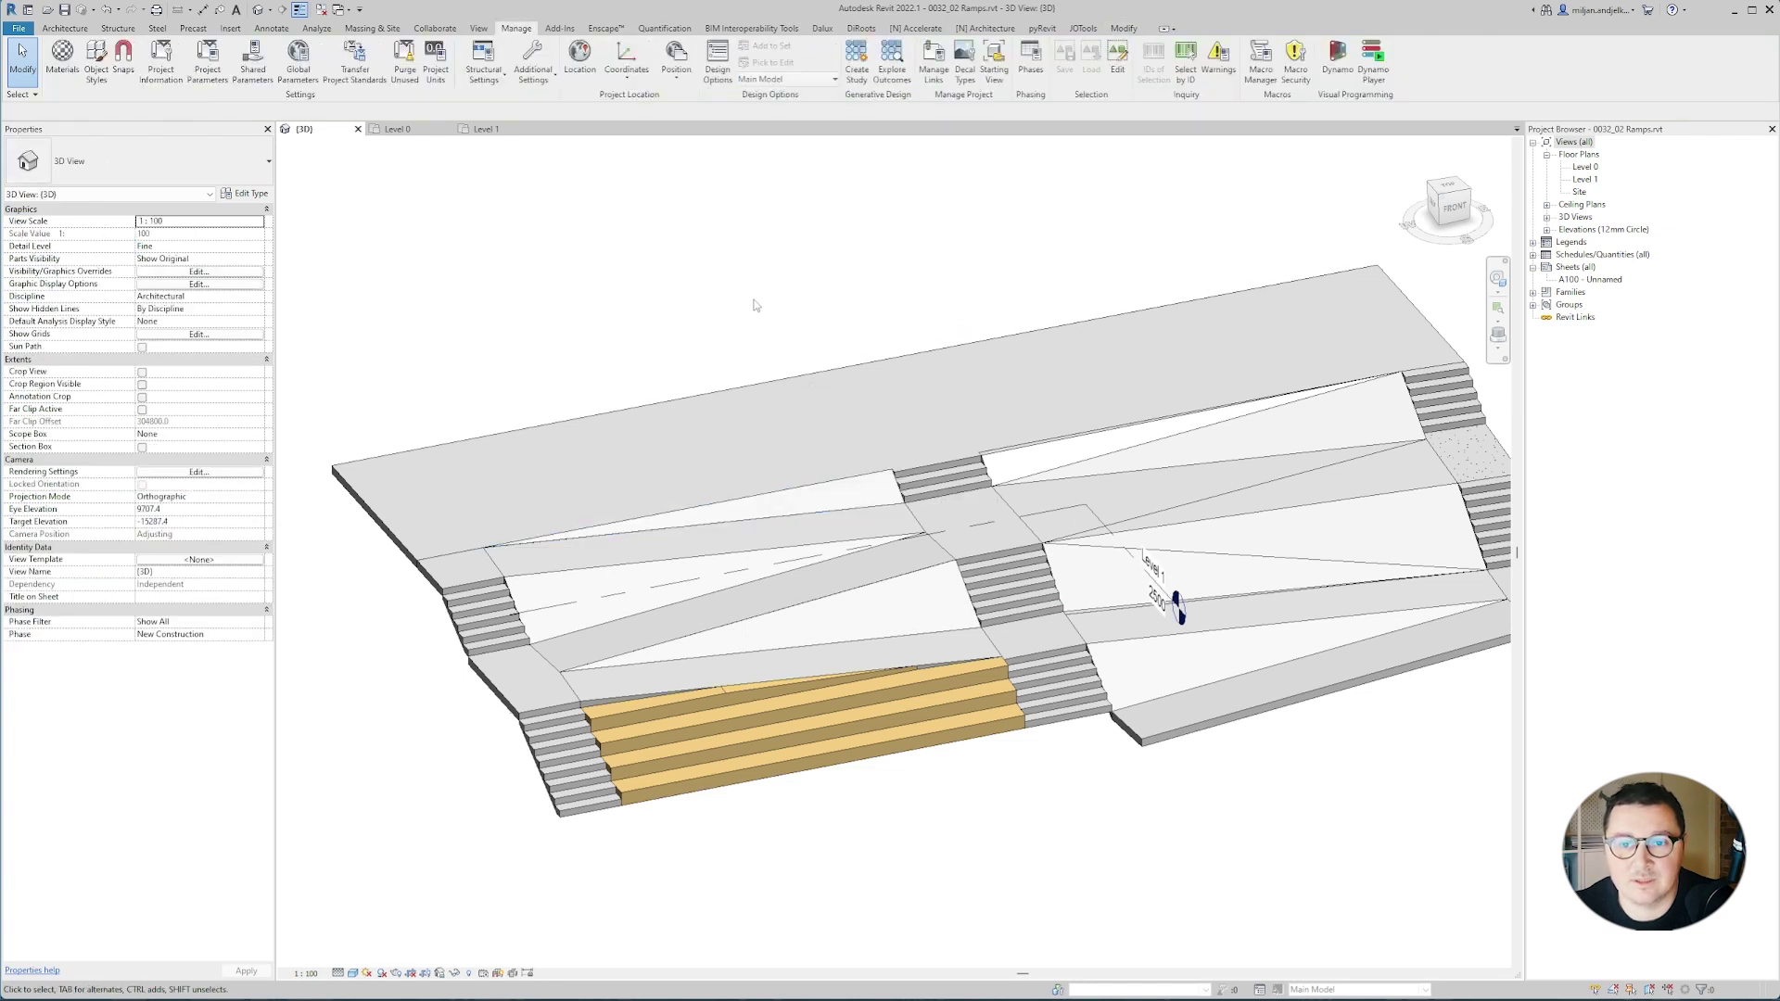
left_click(1124, 29)
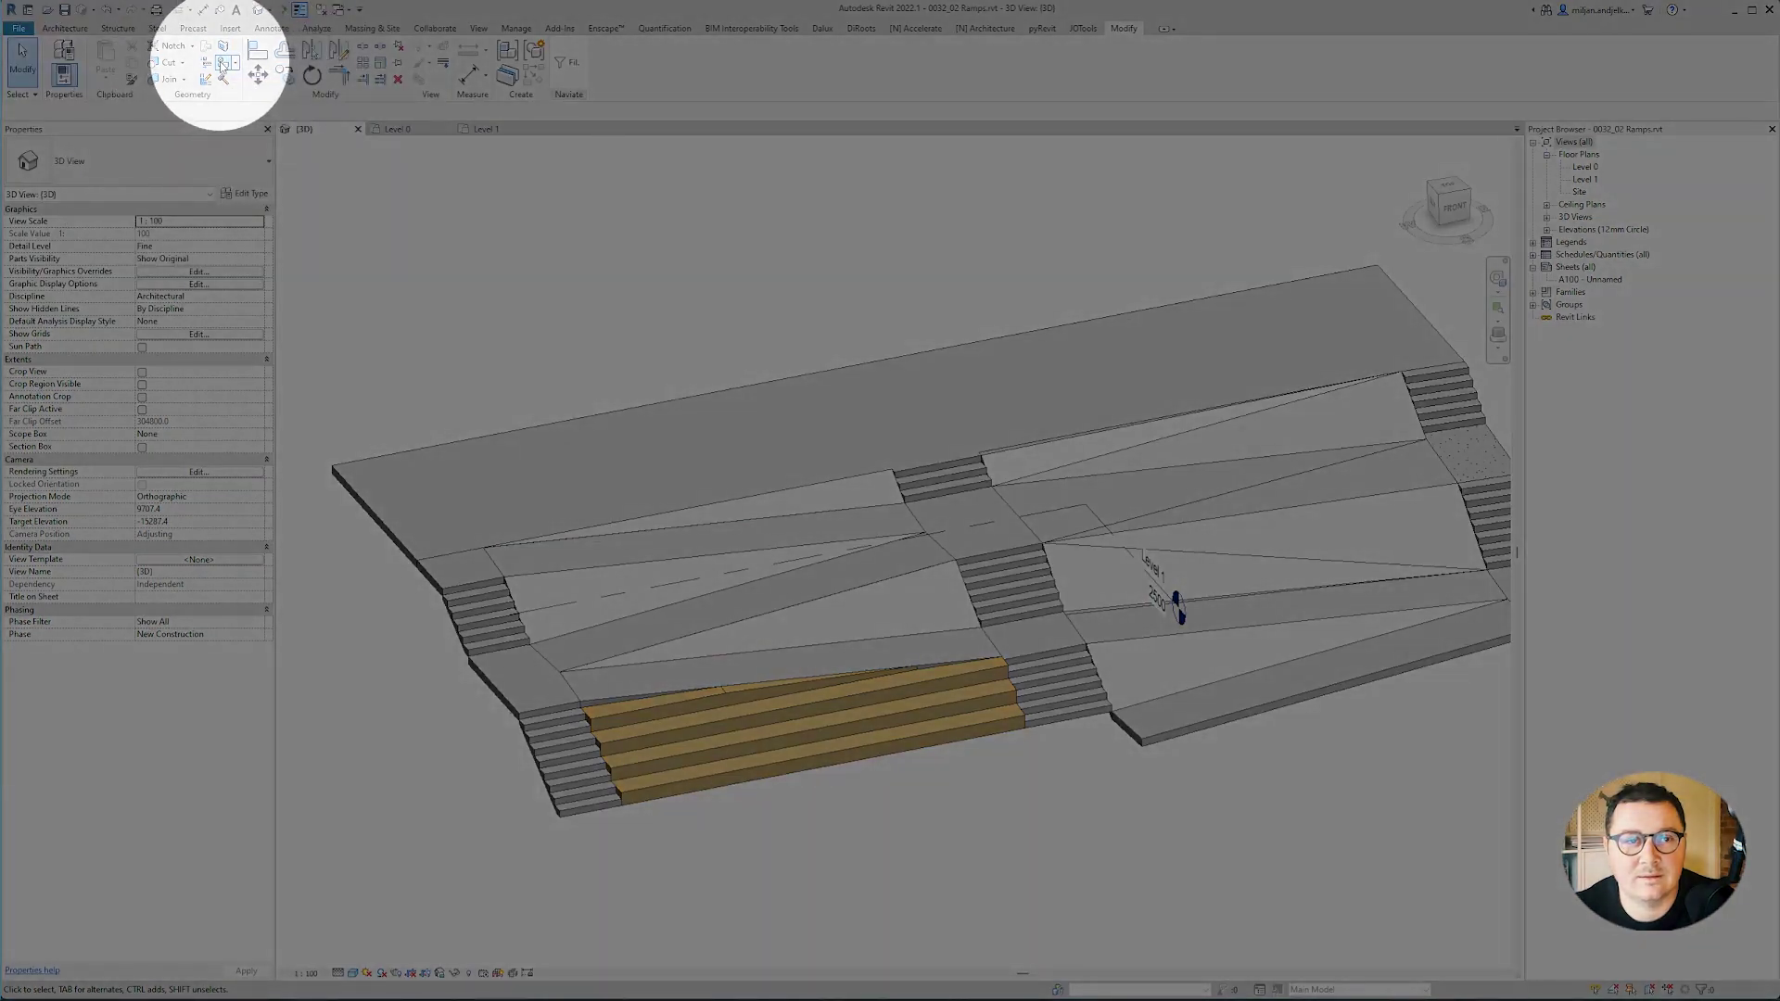
left_click(223, 63)
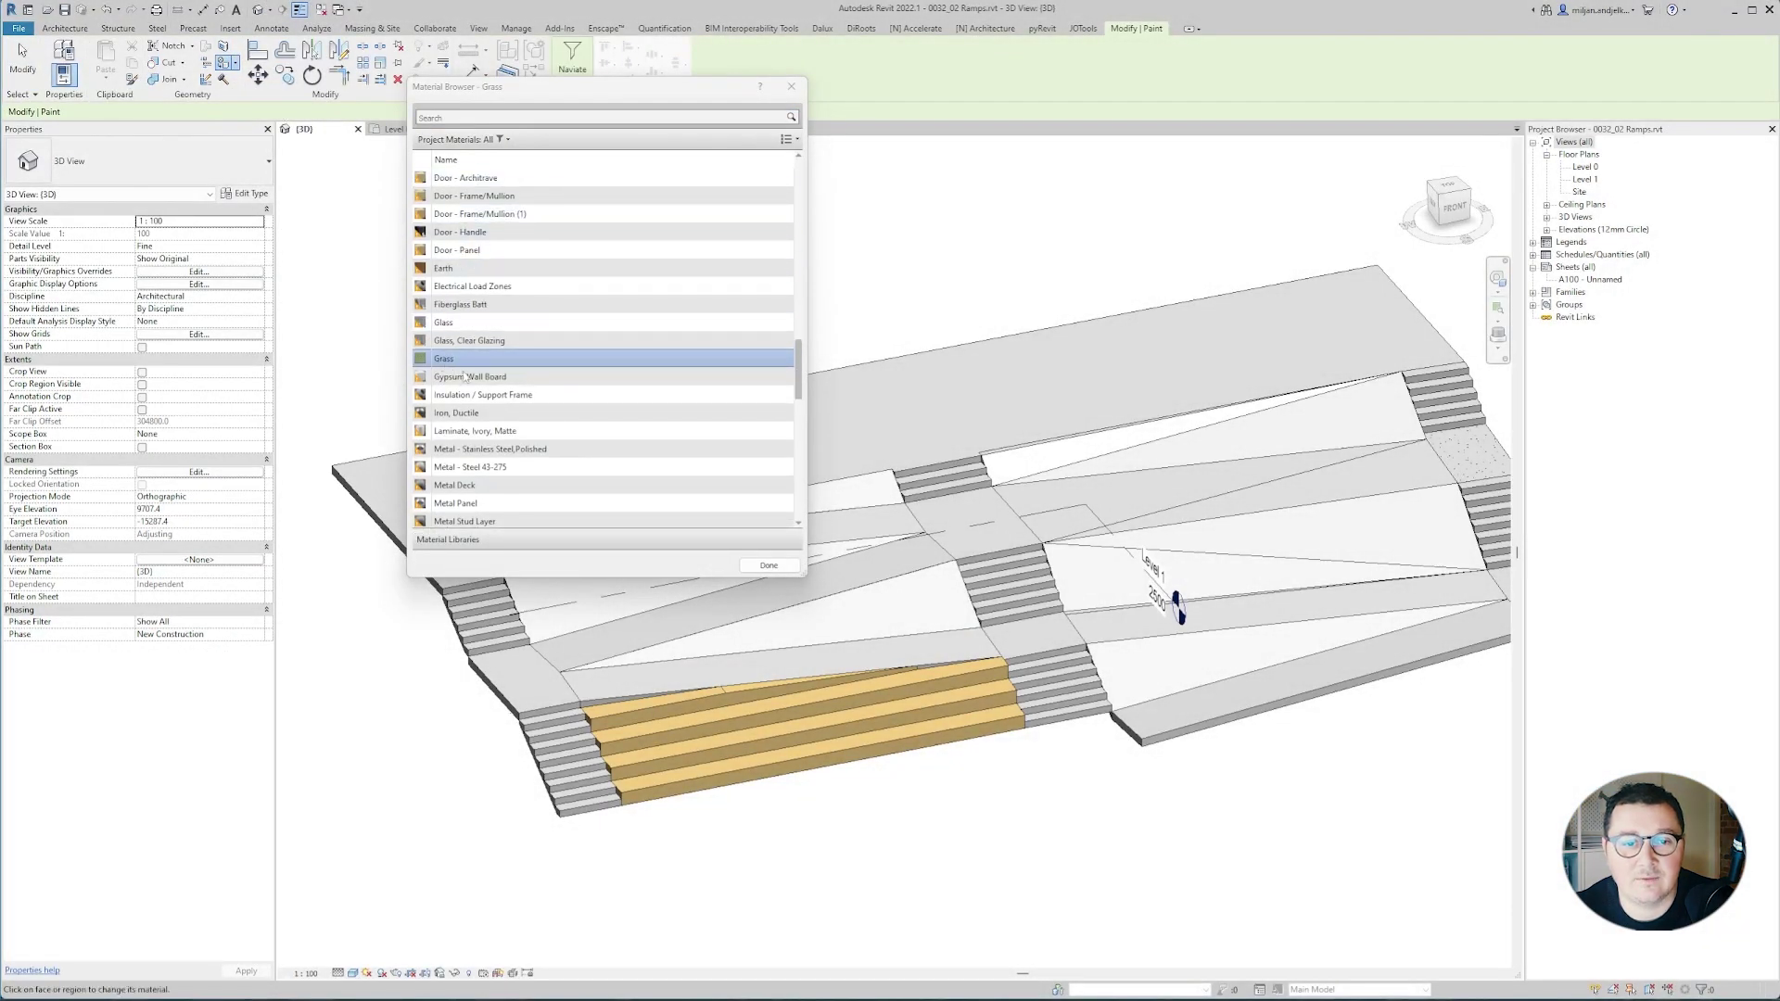
left_click_drag(565, 87, 169, 53)
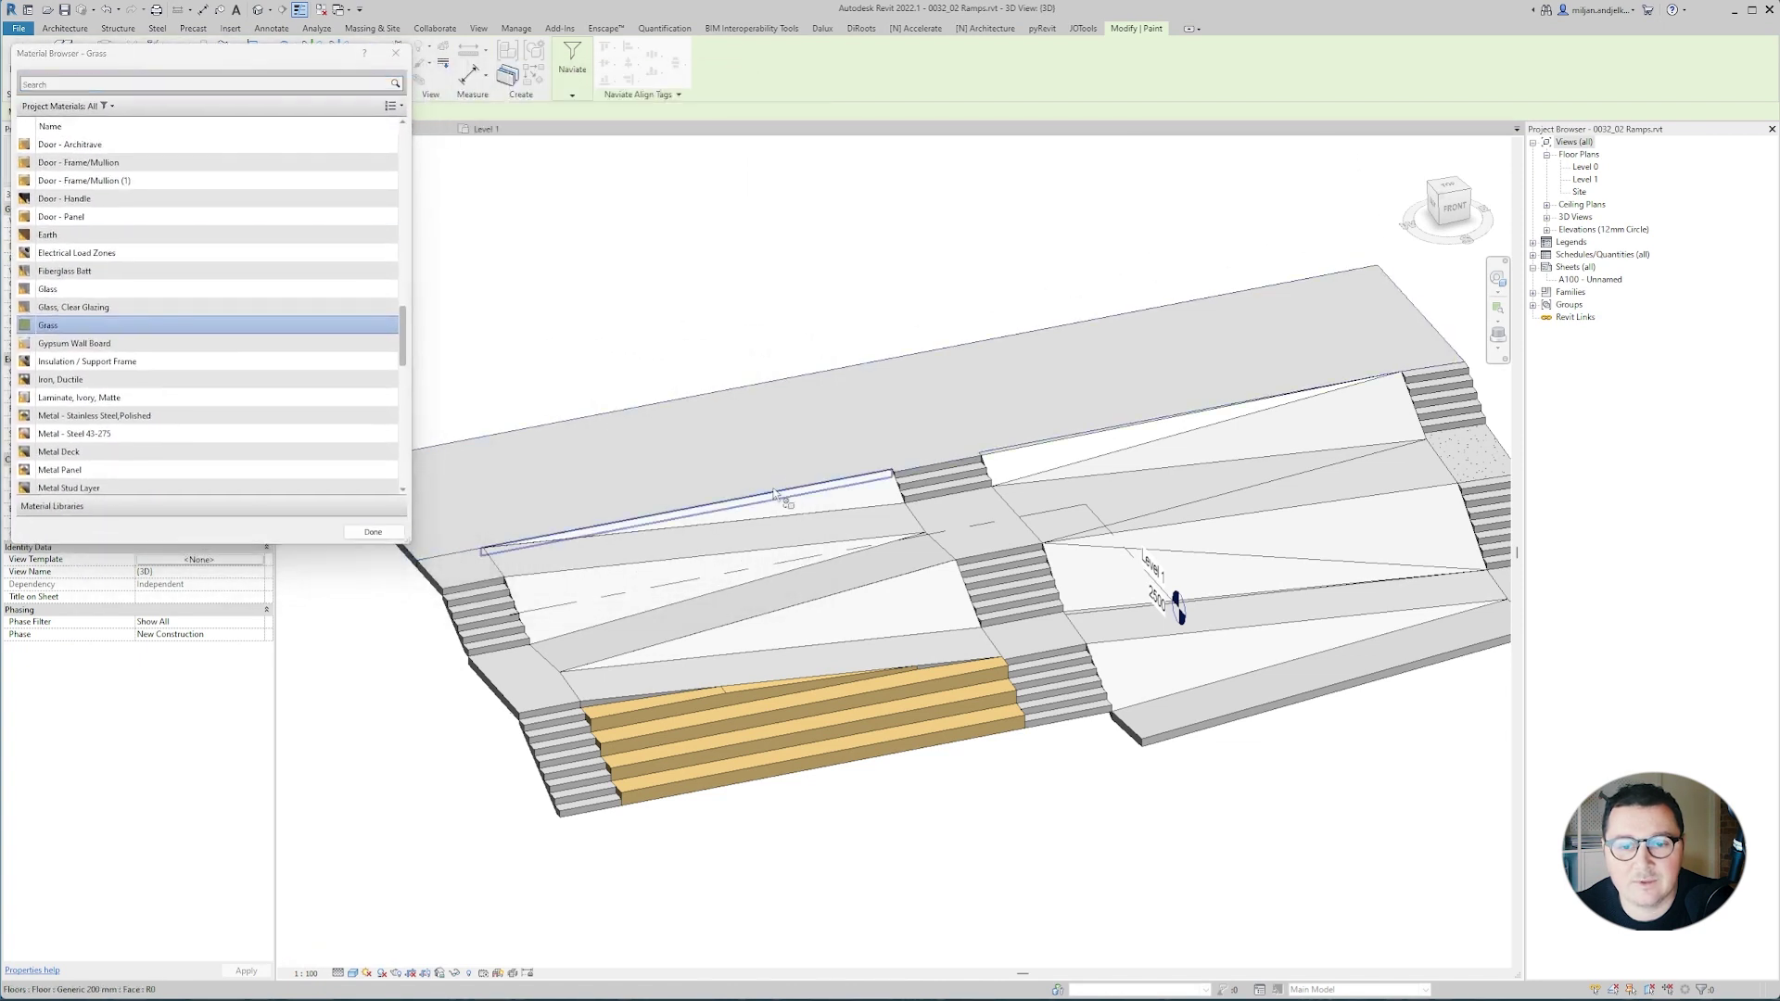
left_click(637, 584)
left_click(818, 636)
left_click(1154, 577)
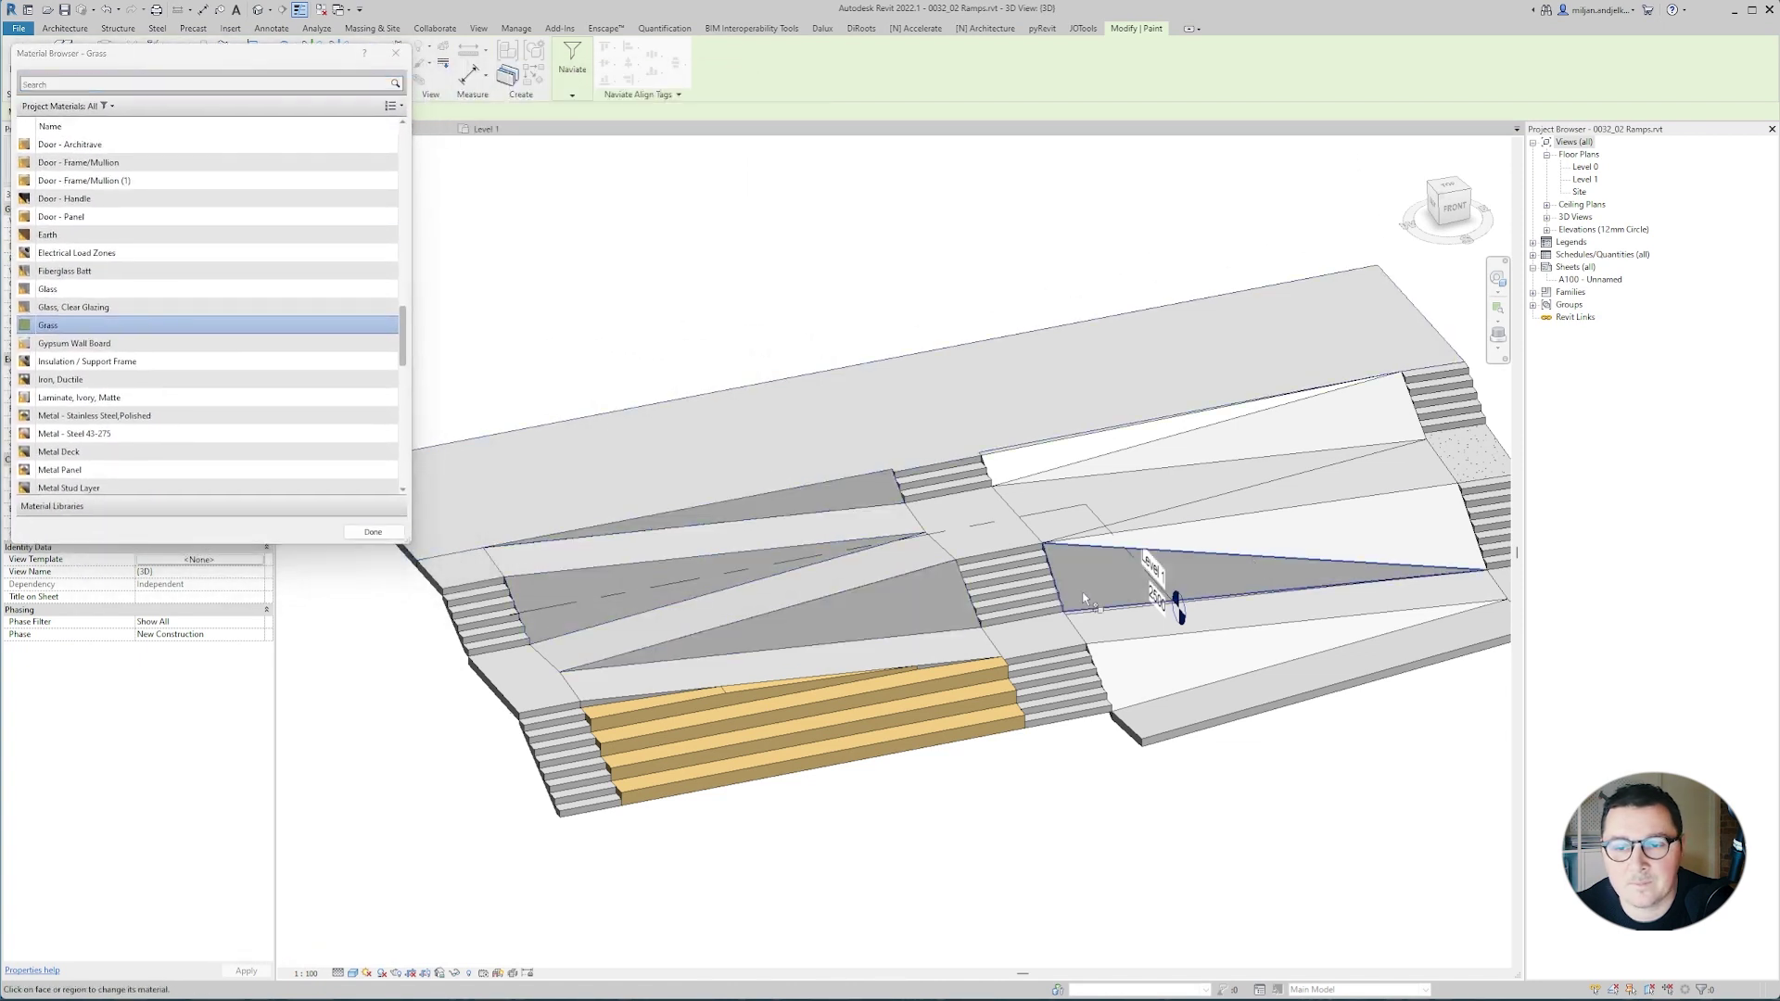
left_click(1242, 533)
left_click(1274, 446)
left_click(377, 531)
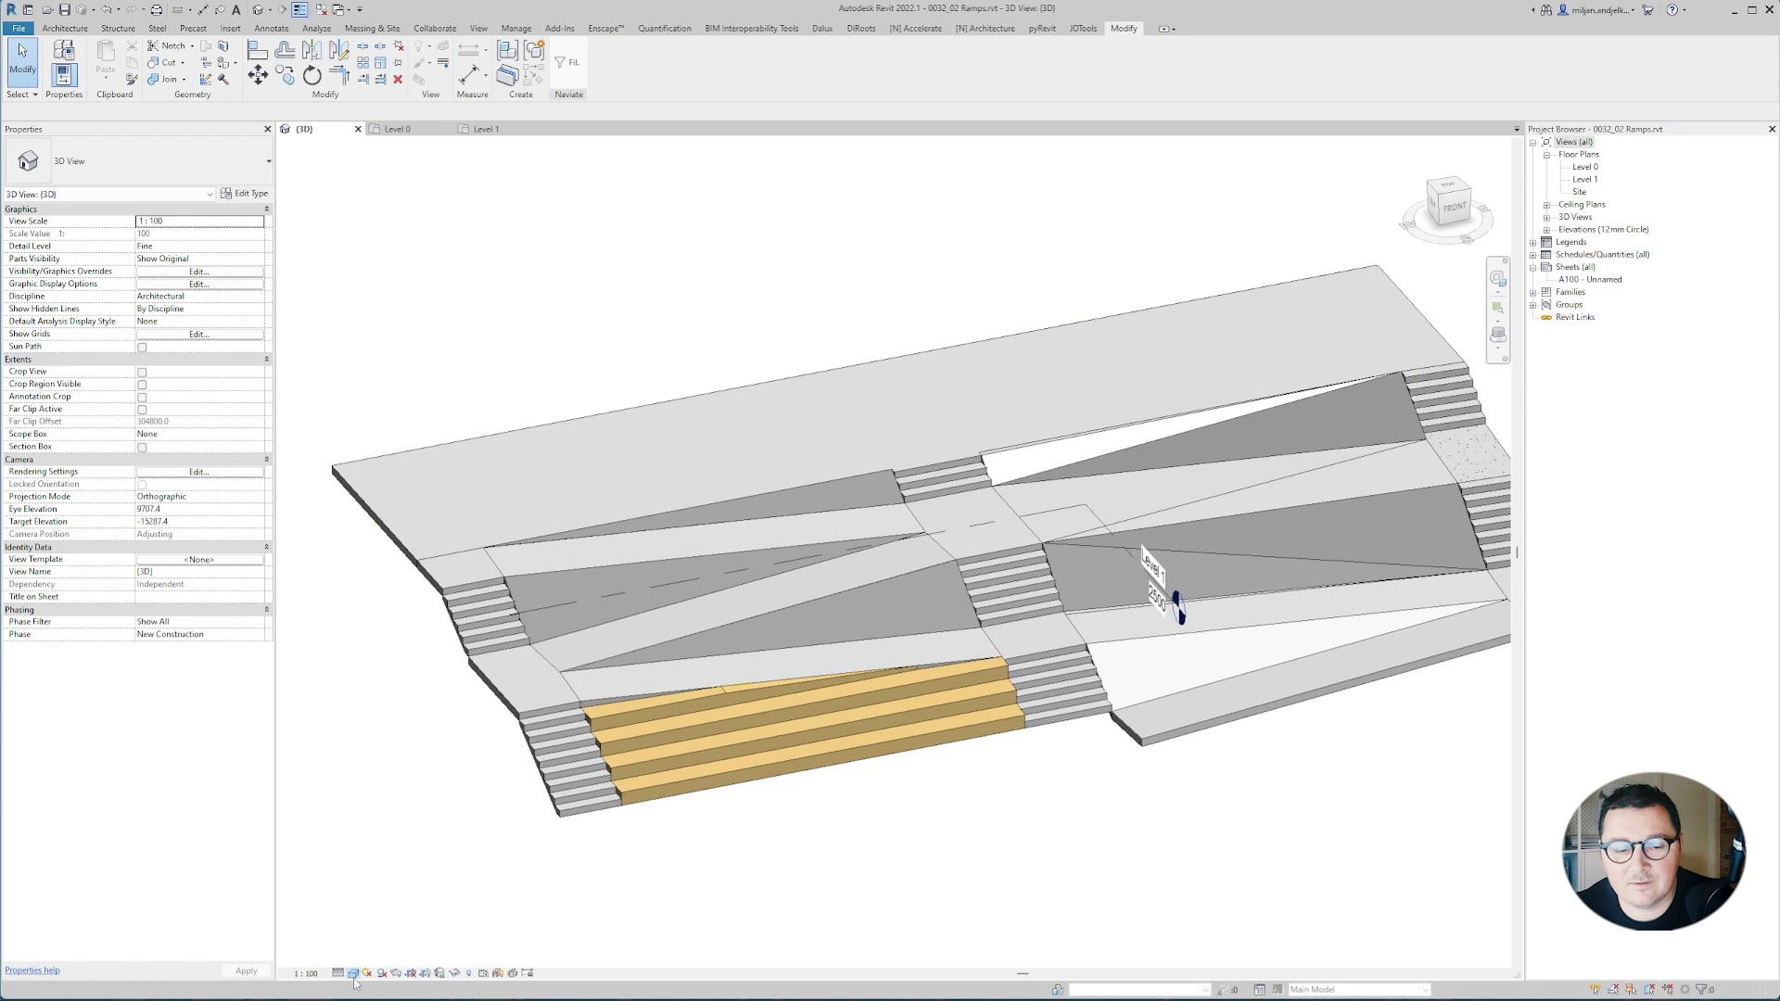
Set the 3D view's visual style to Realistic.
left_click(352, 973)
left_click(369, 959)
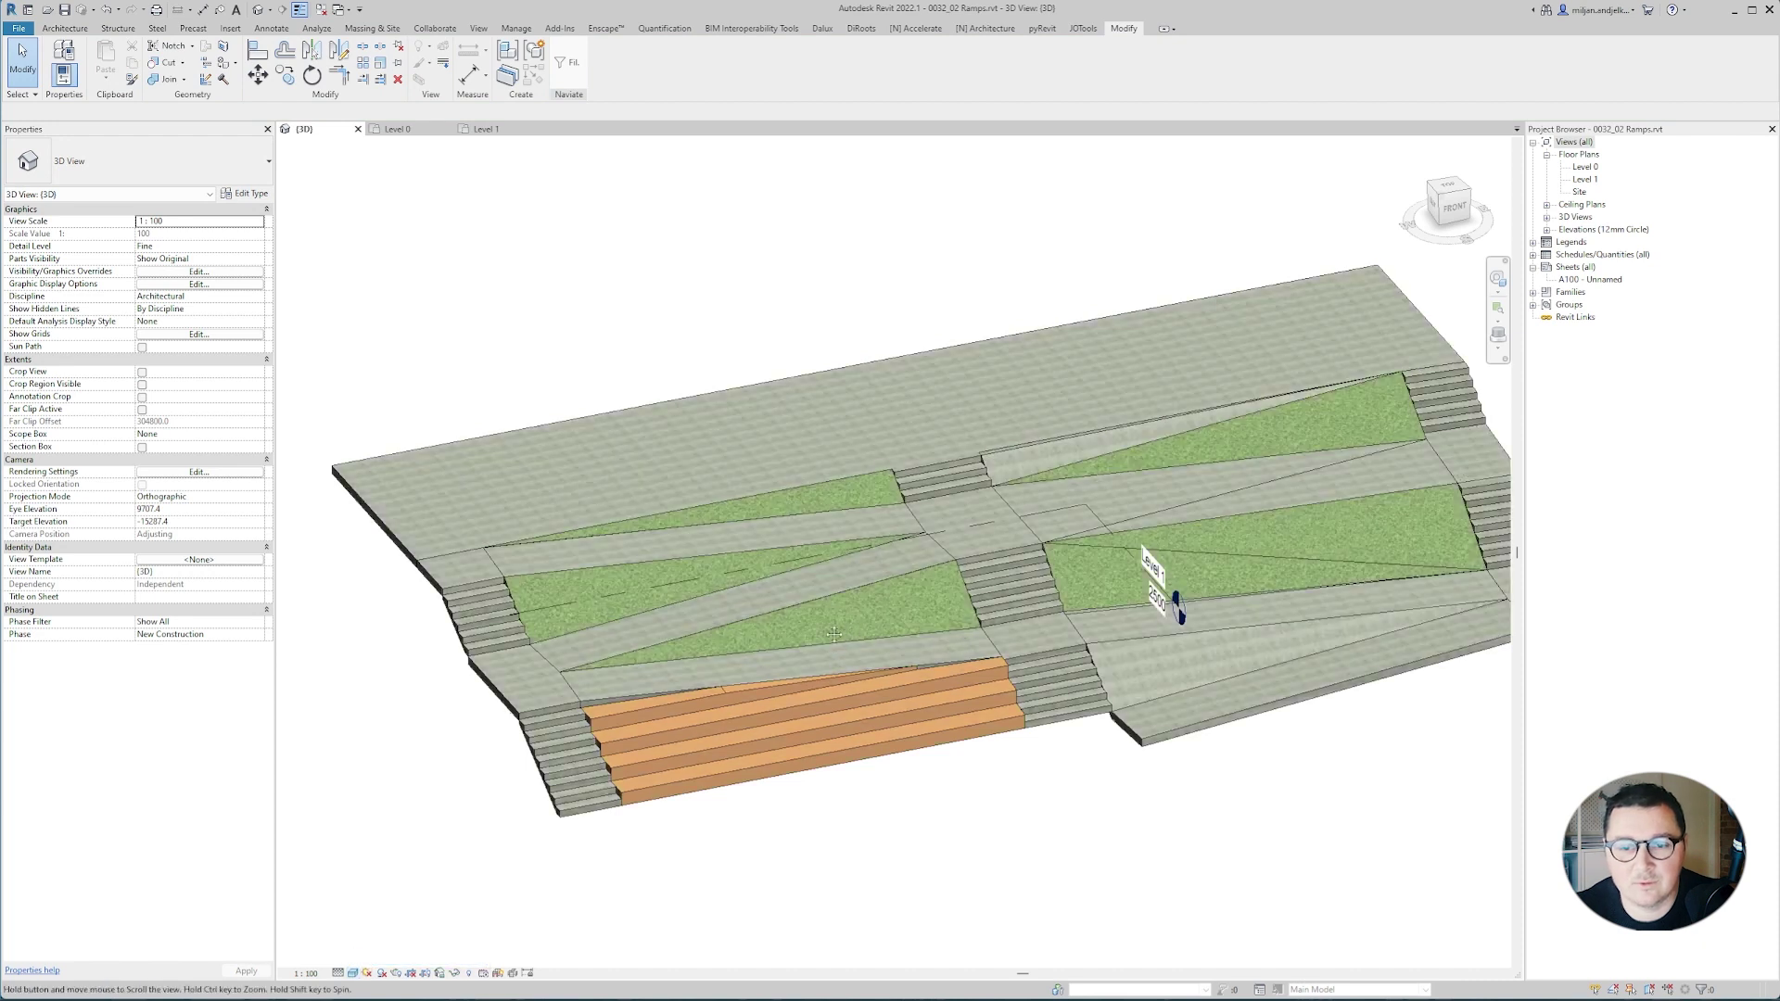
middle_click_drag(850, 629, 806, 632)
Paint Grass on the right half's thin edge face below the upper platform, upper ramp between the lawns, and front triangular infill.
key("p")
key("t")
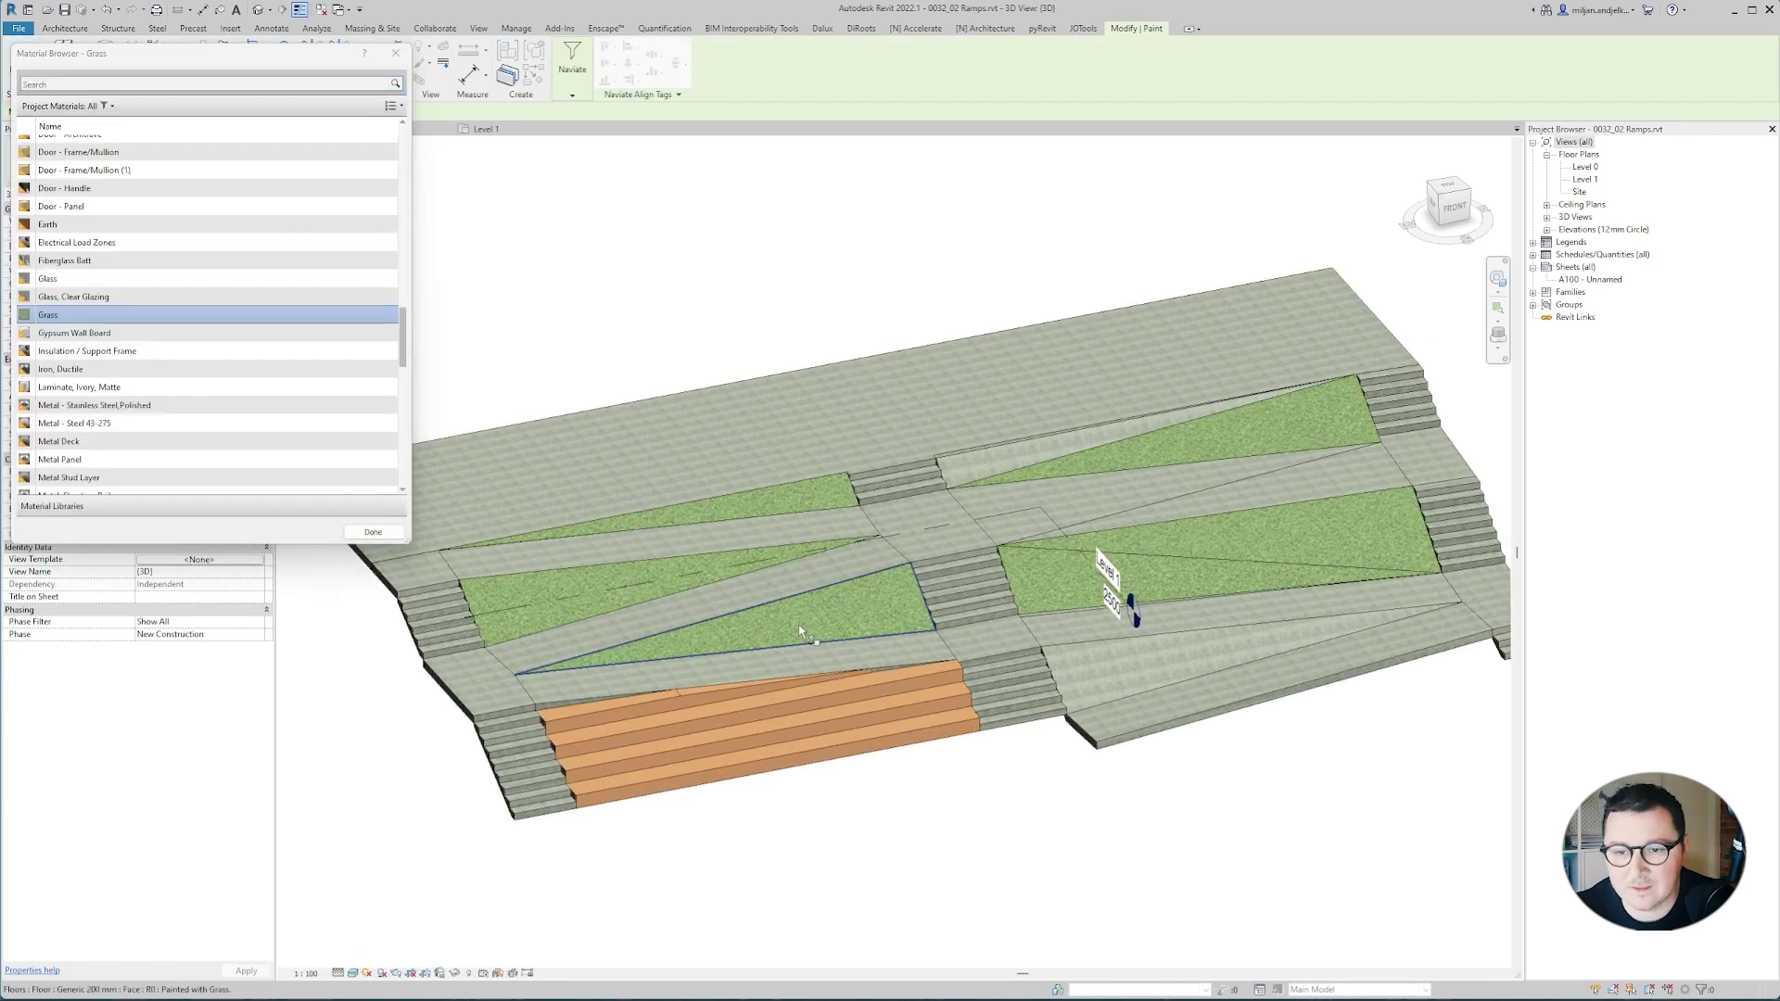
scroll(958, 454, "up", 5)
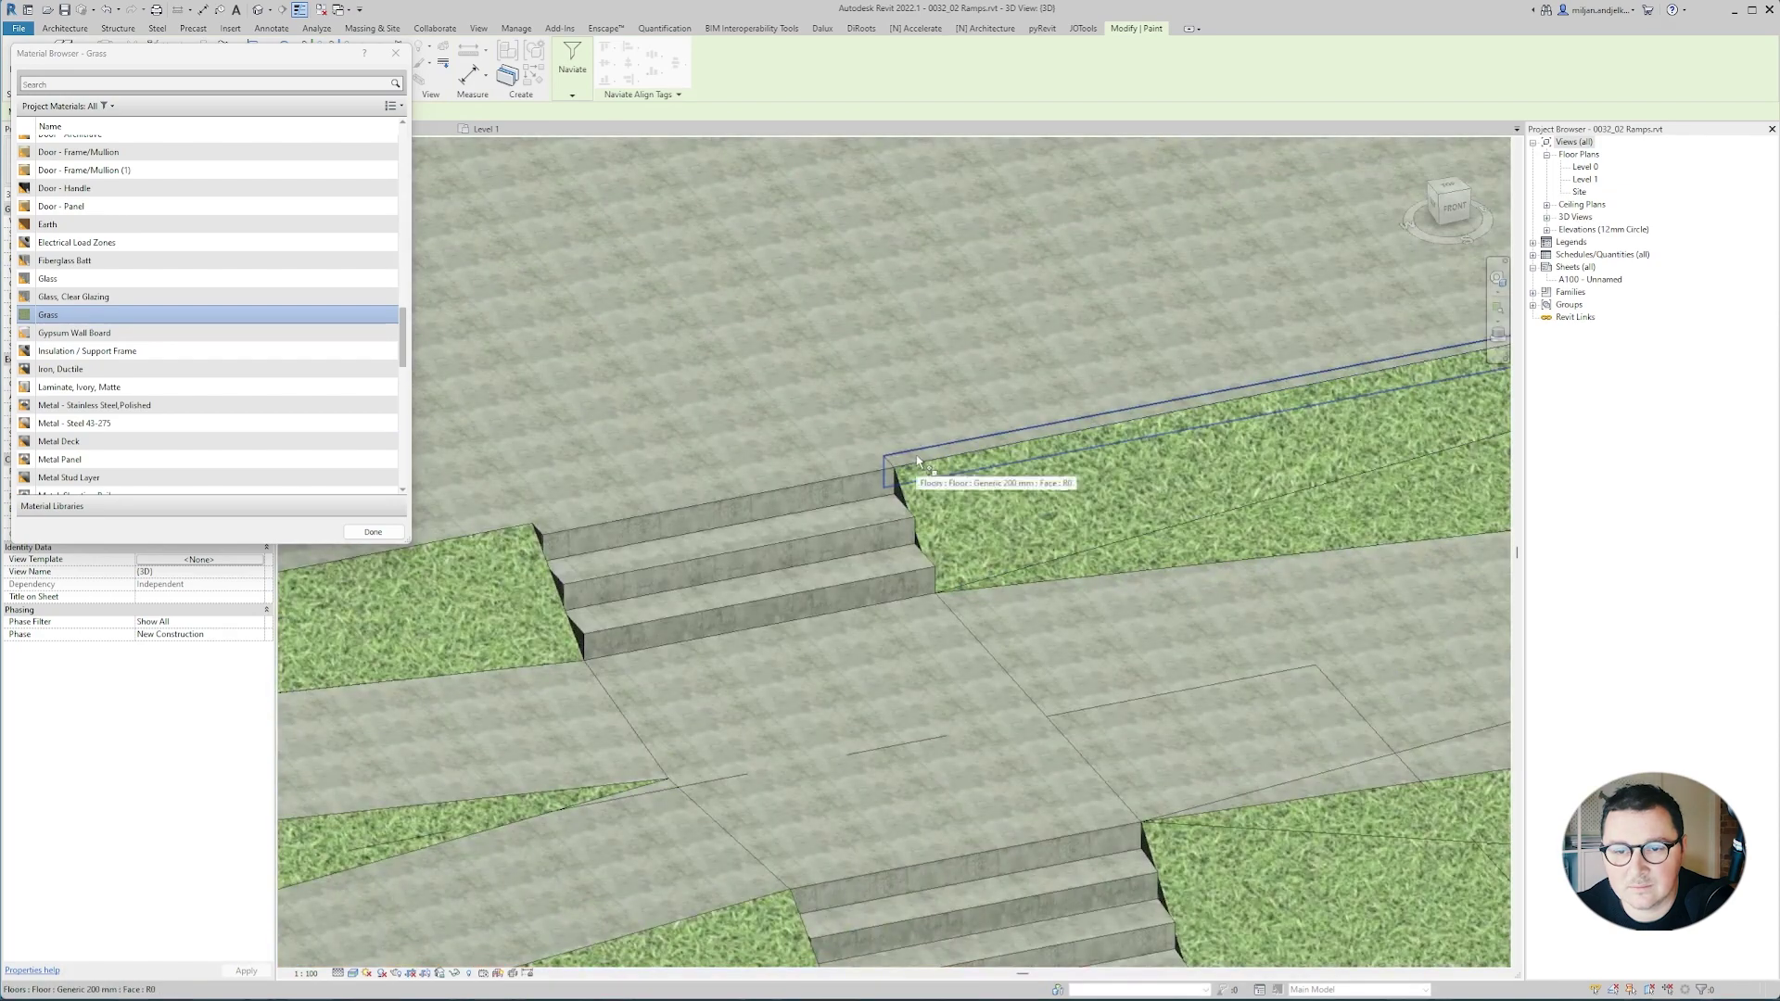
scroll(918, 463, "down", 3)
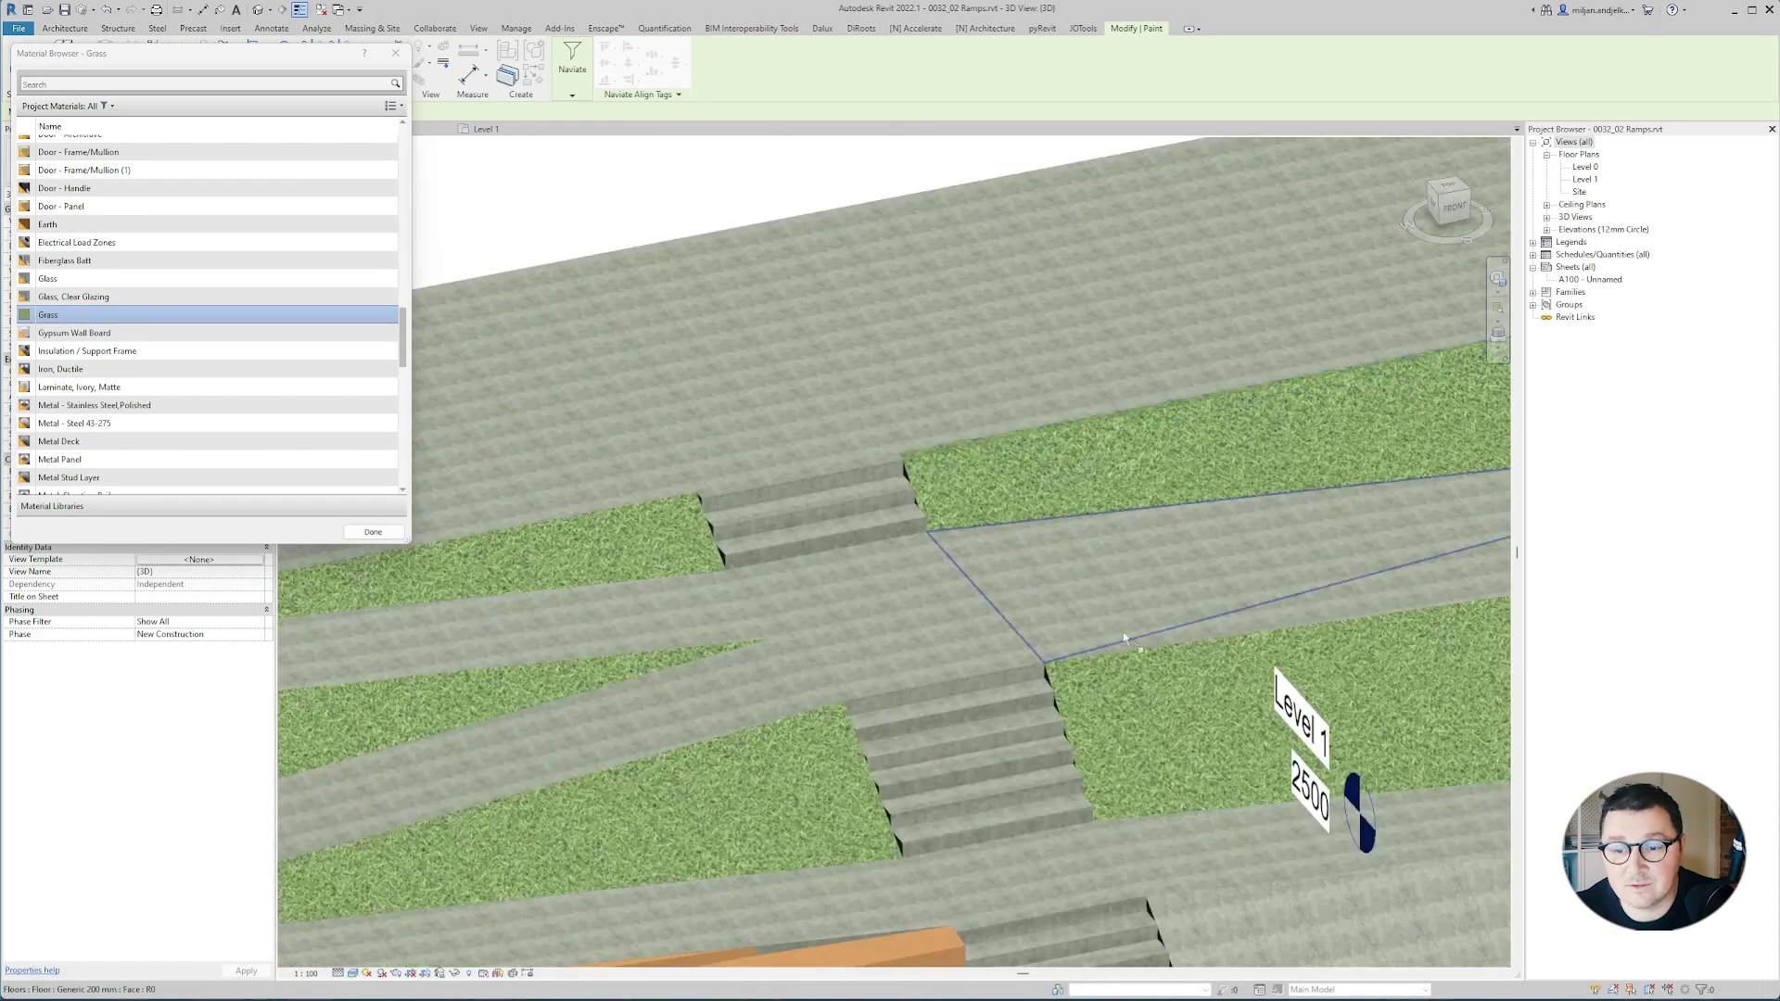
scroll(1135, 828, "up", 3)
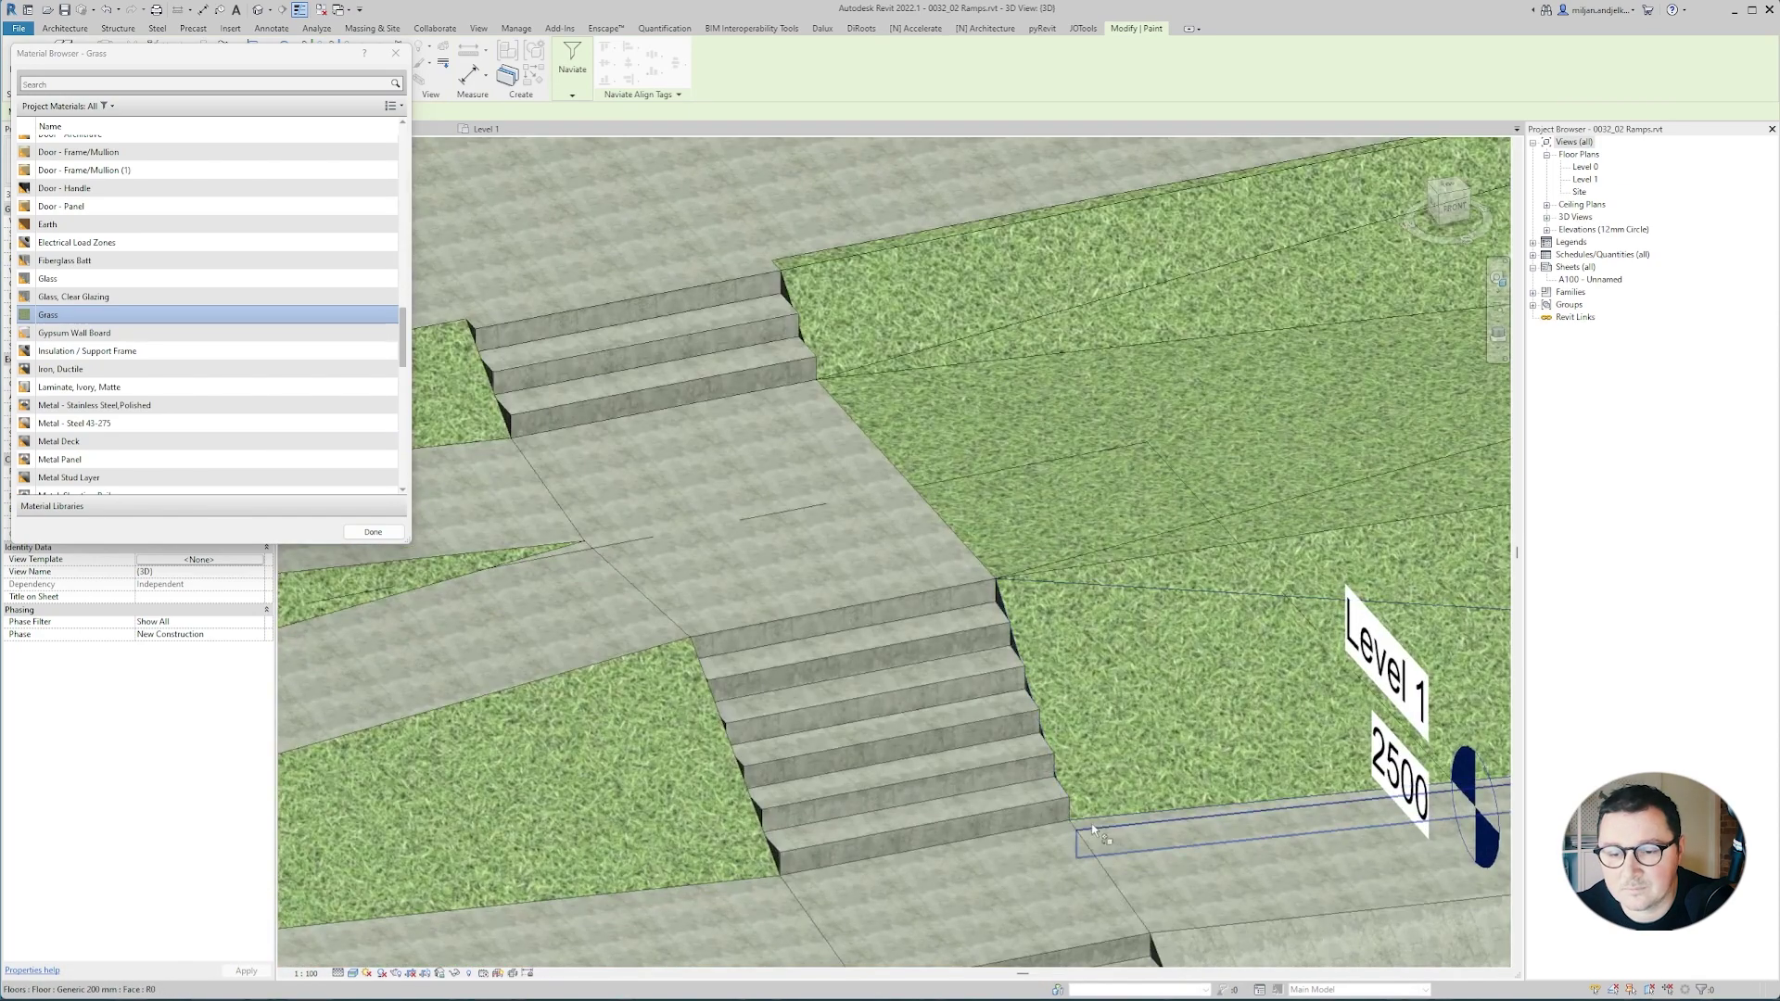
scroll(1135, 828, "down", 5)
scroll(938, 640, "down", 5)
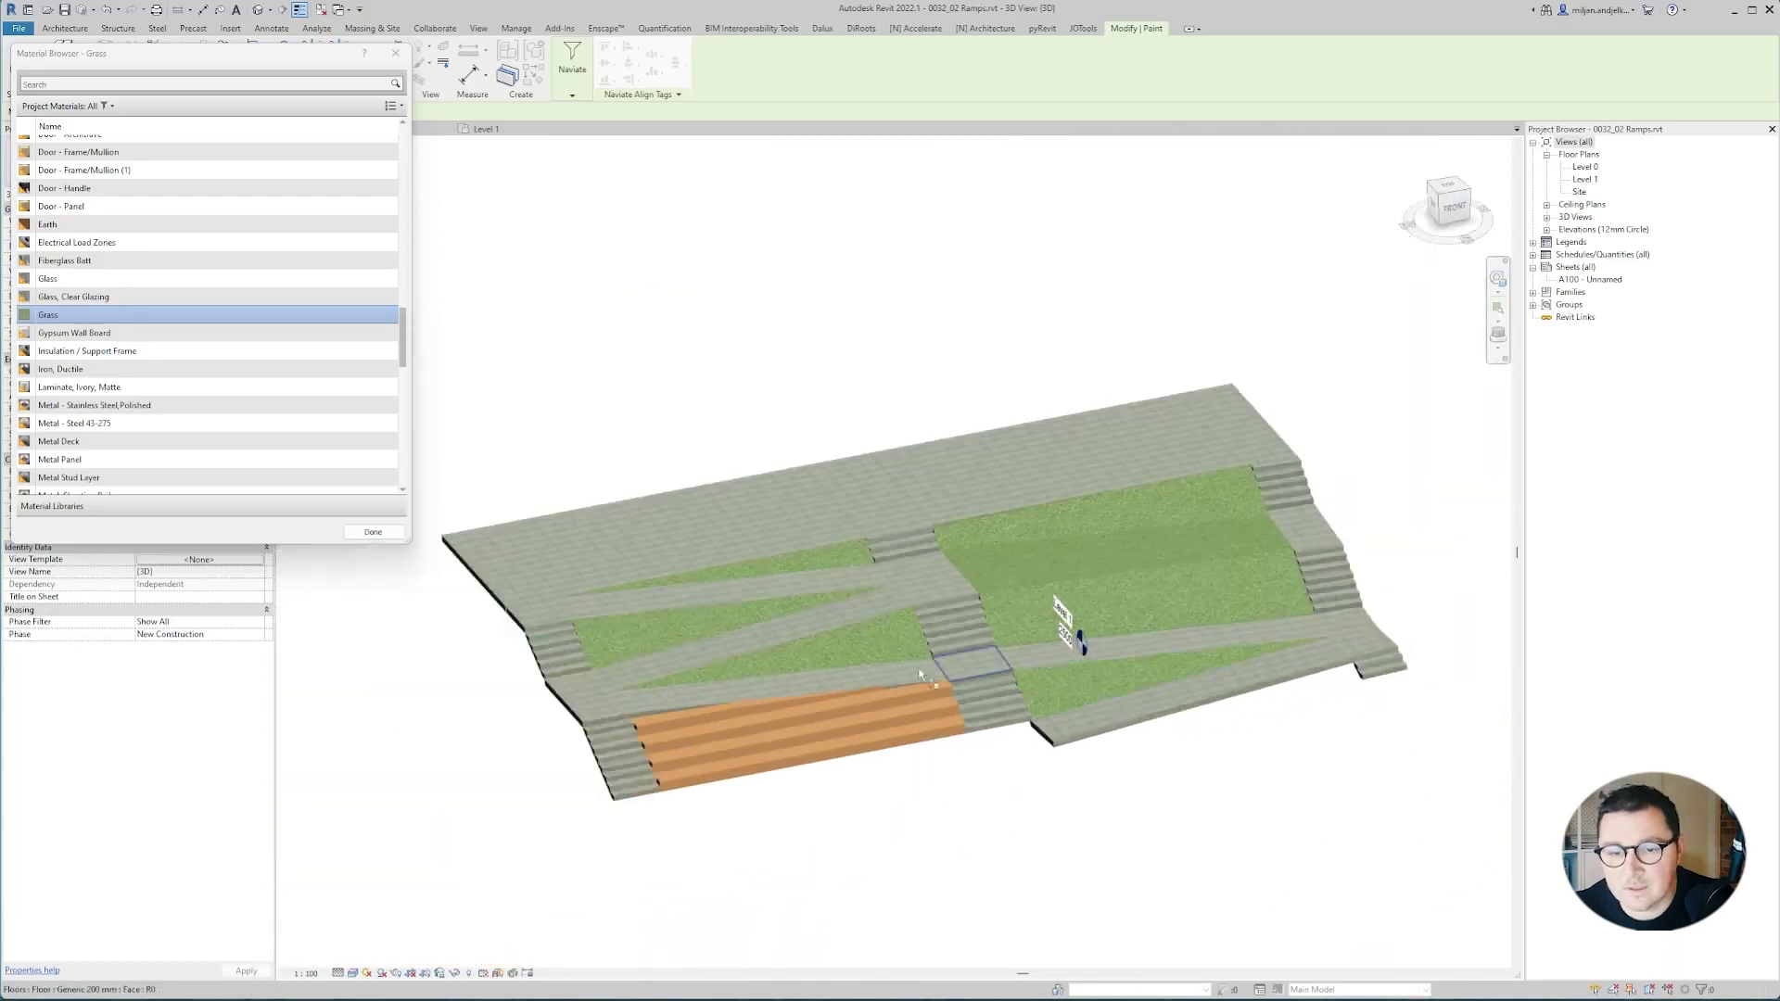